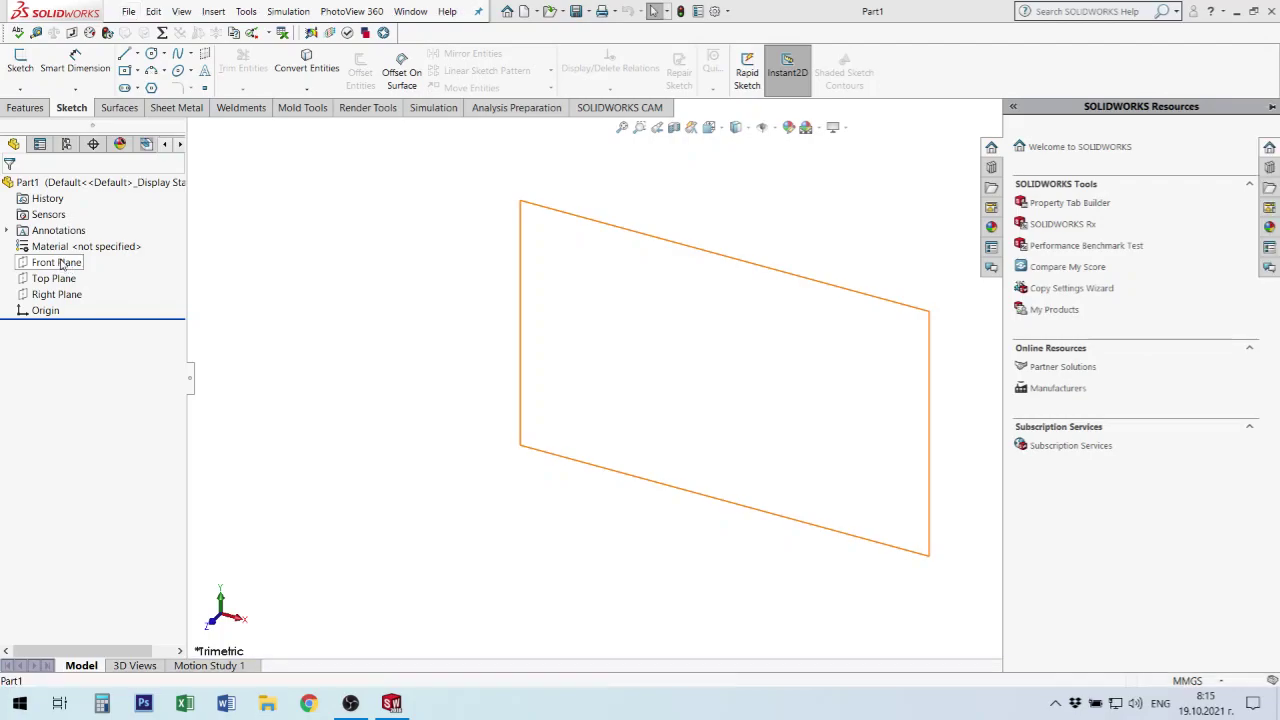
# - Begin a new sketch, Sketch1, on the Top Plane, viewed from above
pyautogui.click(62, 263)
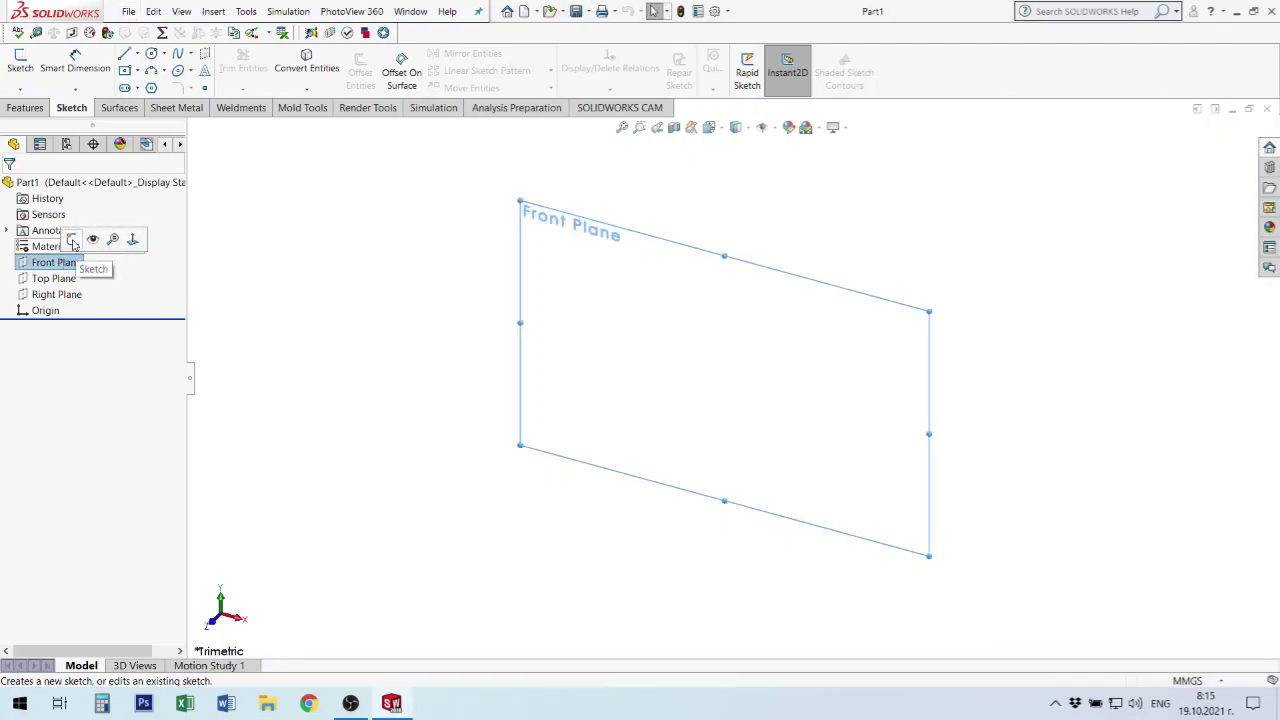
pyautogui.click(66, 279)
pyautogui.click(76, 260)
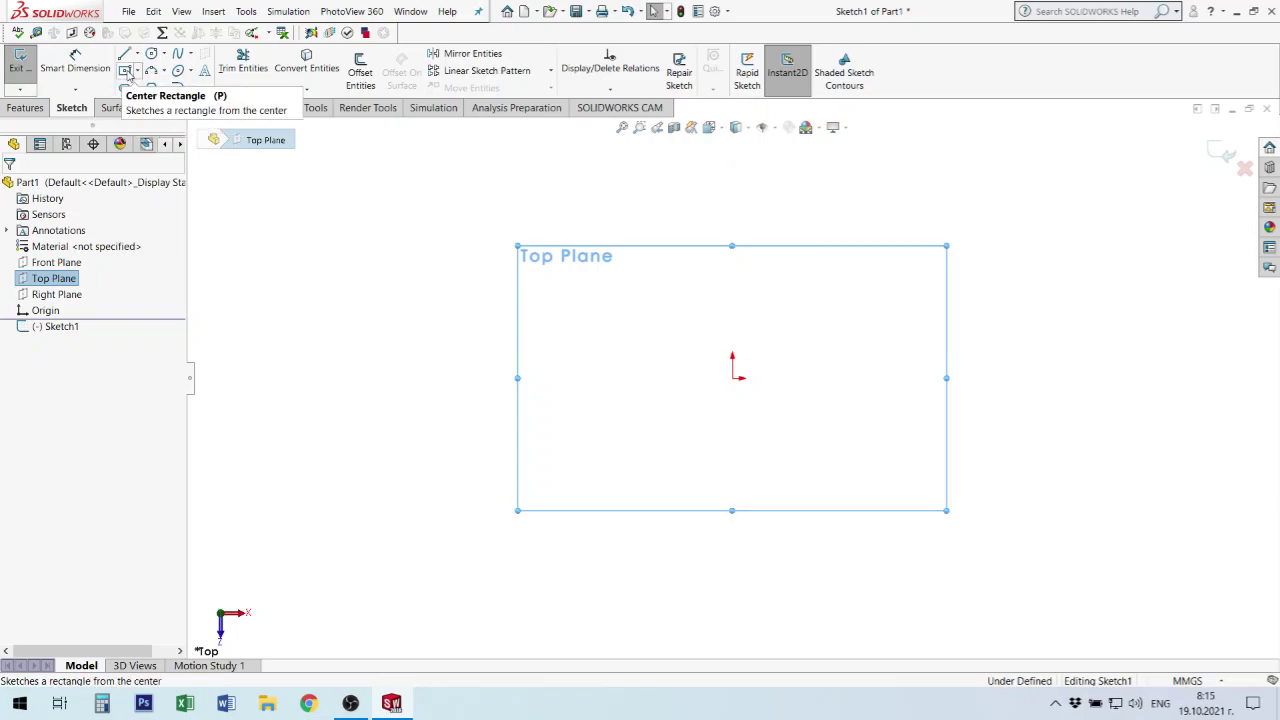
# - Draw a corner rectangle from the origin extending up and to the right
pyautogui.click(126, 76)
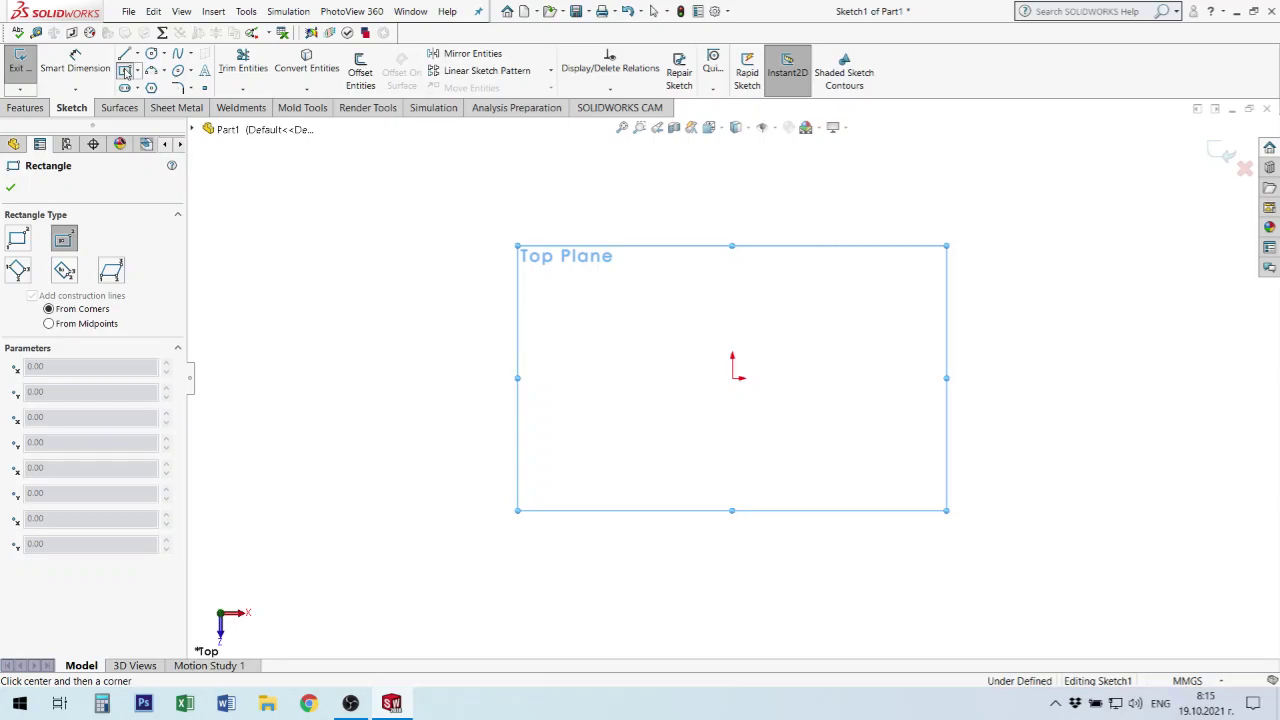
pyautogui.click(17, 238)
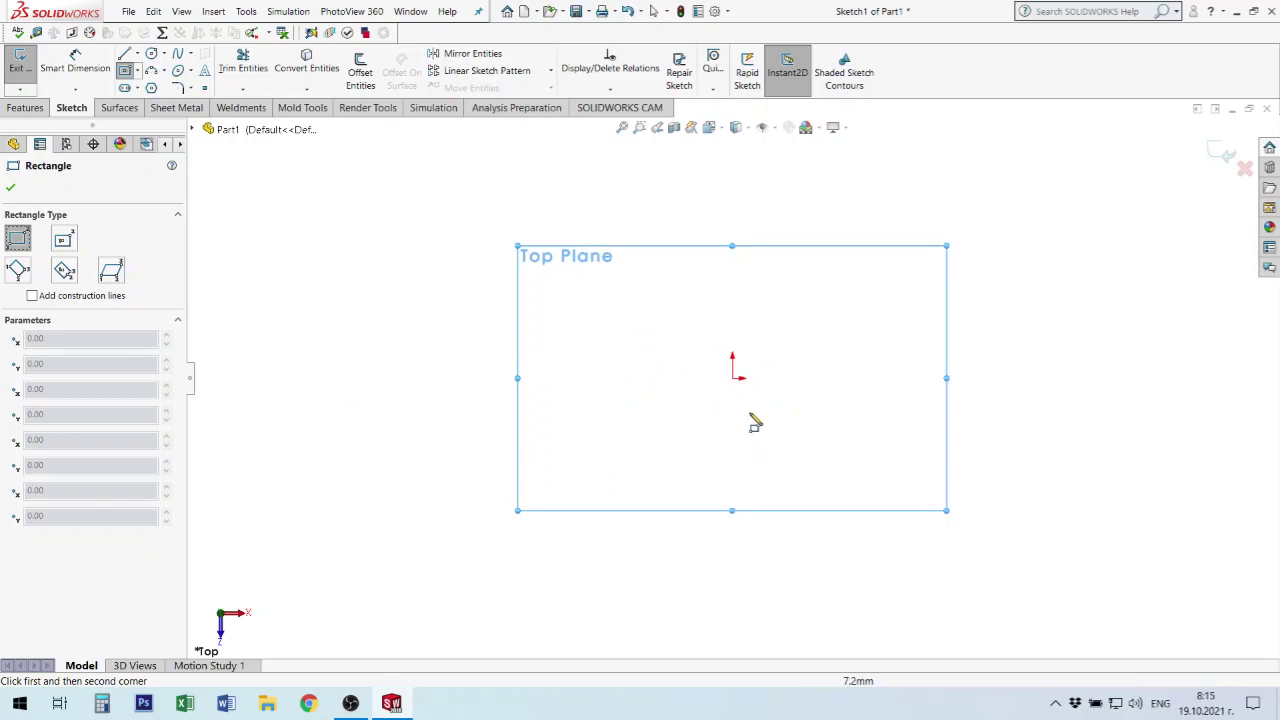
pyautogui.click(733, 378)
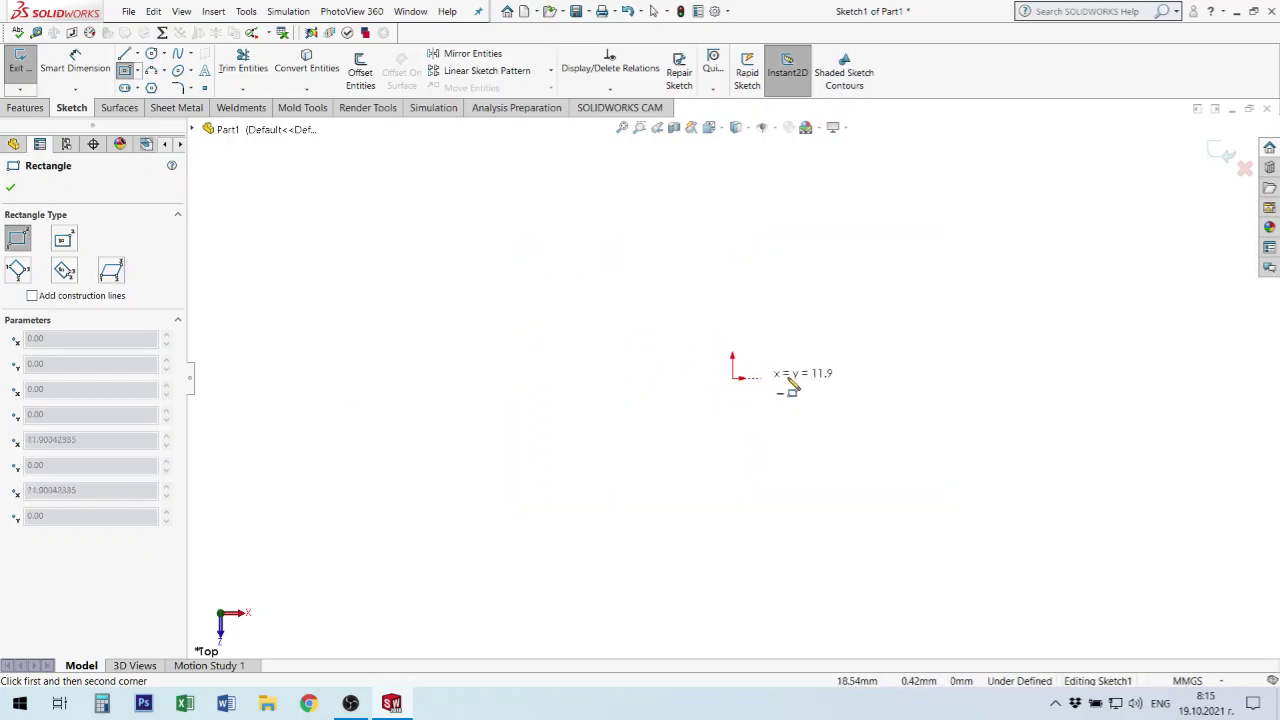
pyautogui.click(986, 217)
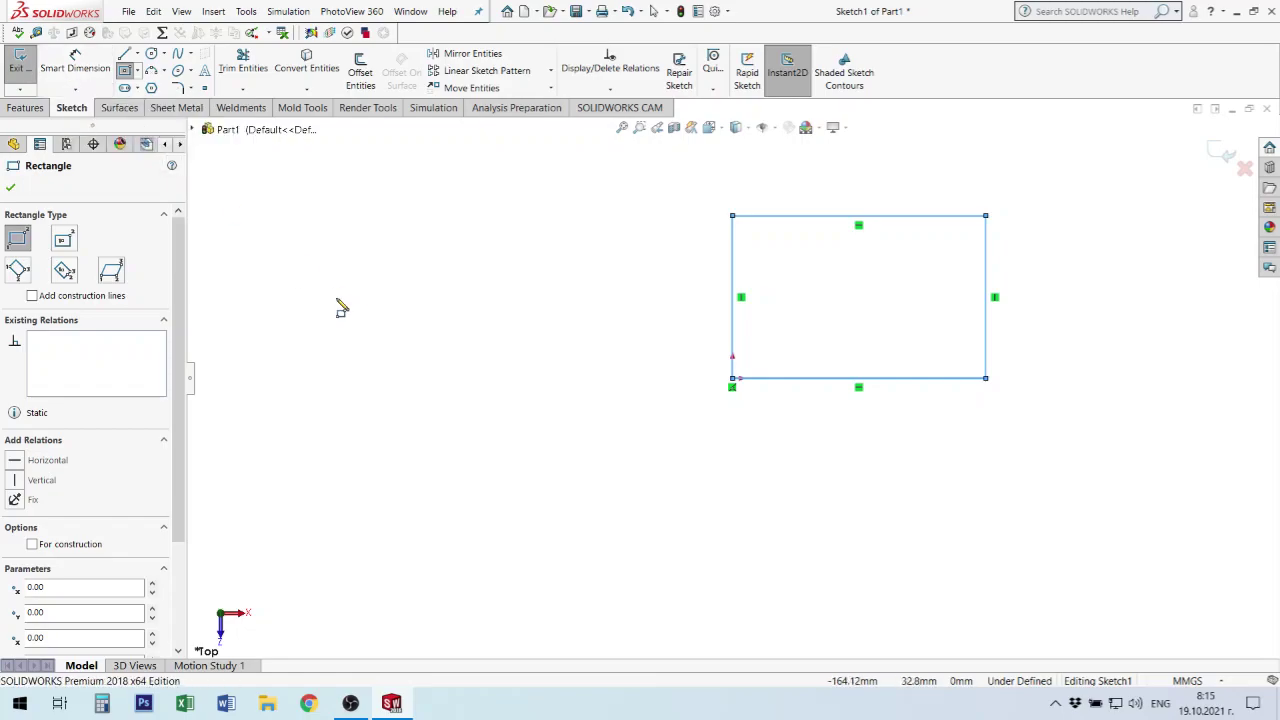
pyautogui.click(125, 70)
# - Delete the right edge's vertical and top edge's horizontal relations, then pull the top-right corner inward
pyautogui.click(972, 422)
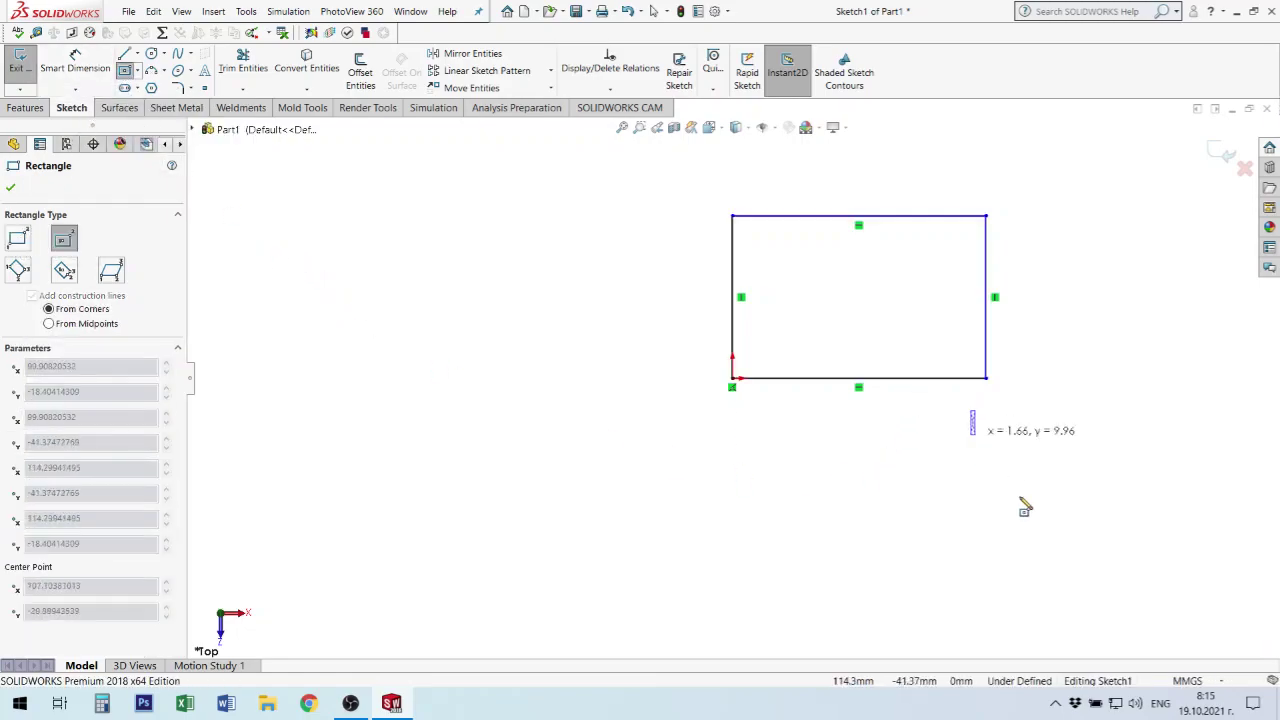
pyautogui.press('Escape')
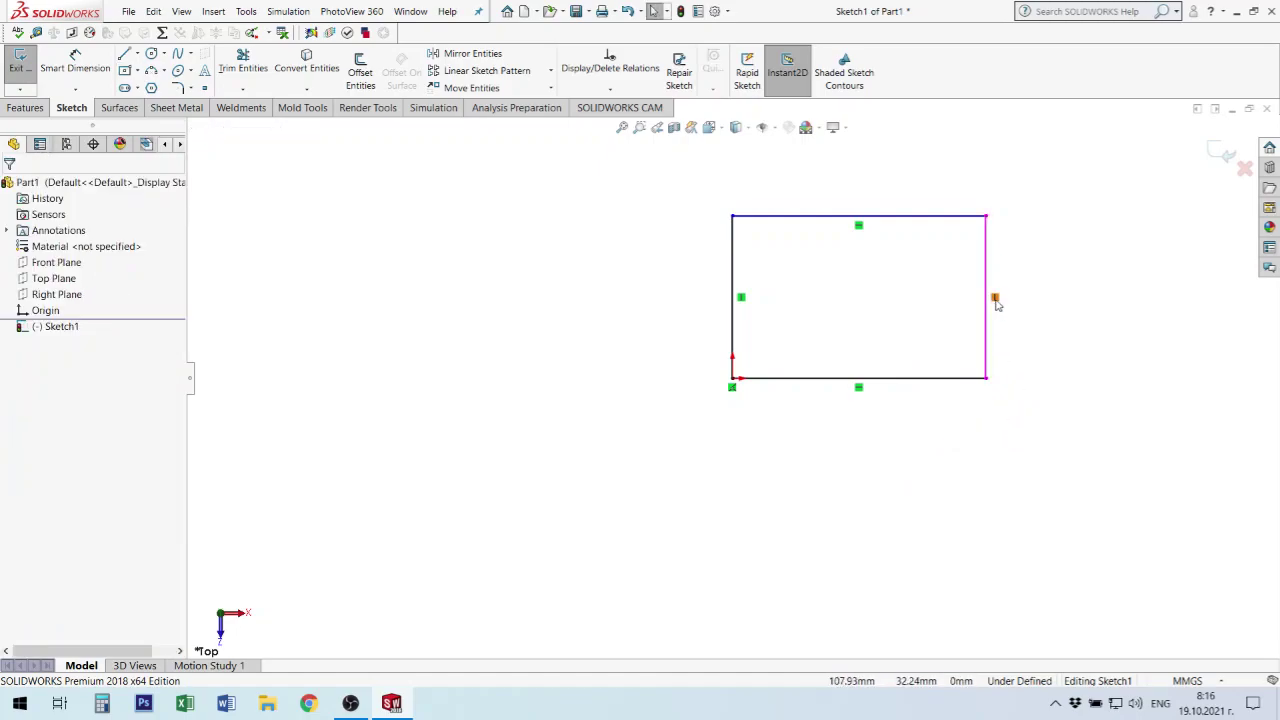
pyautogui.click(997, 298)
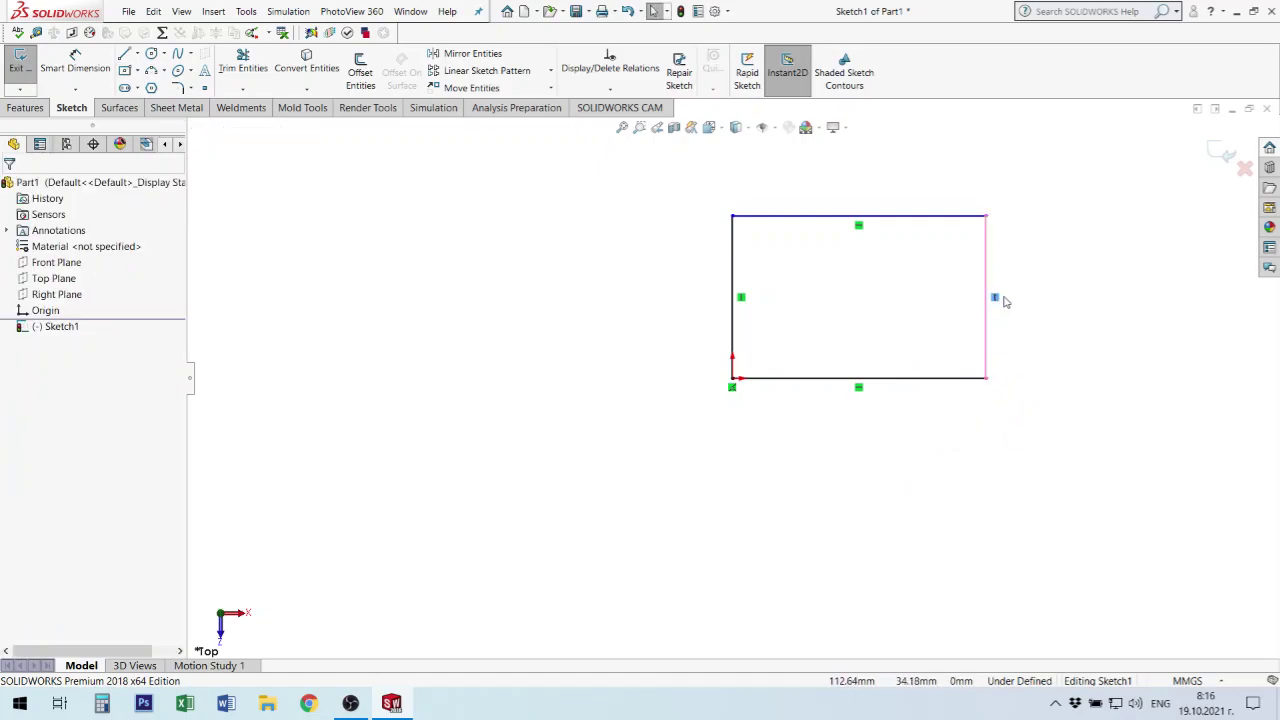
pyautogui.press('Delete')
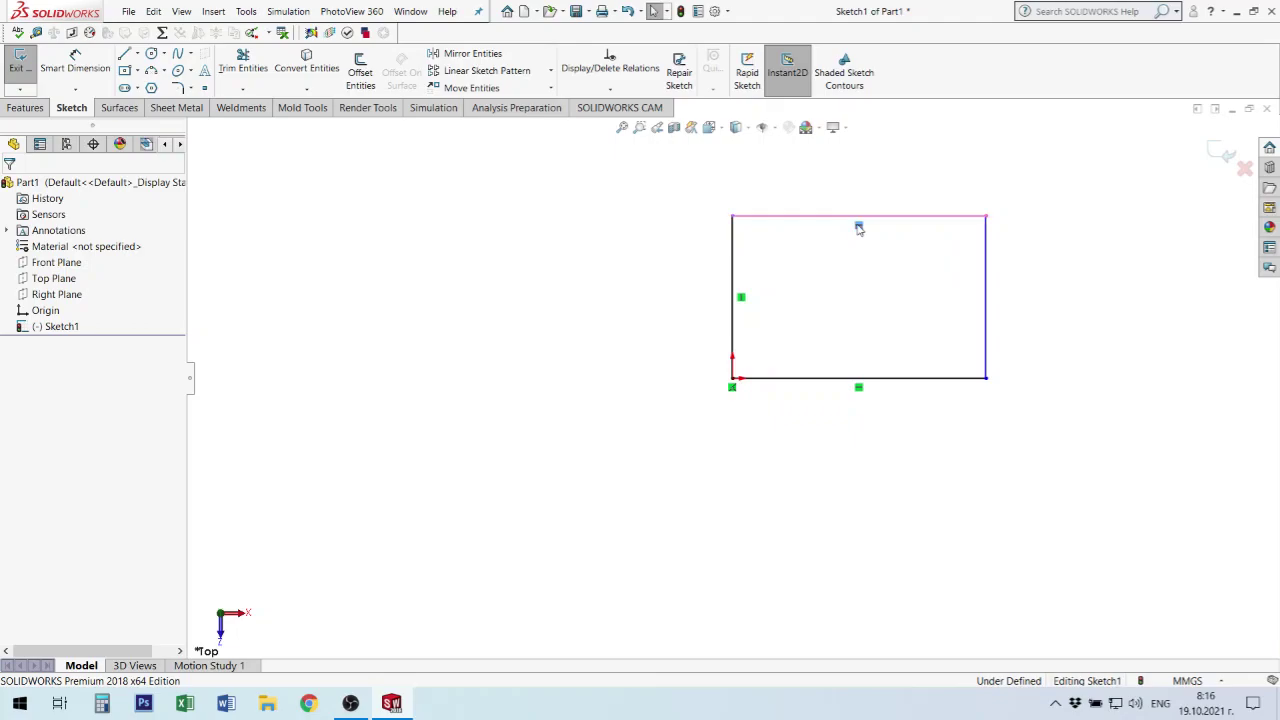
pyautogui.click(860, 228)
pyautogui.press('Delete')
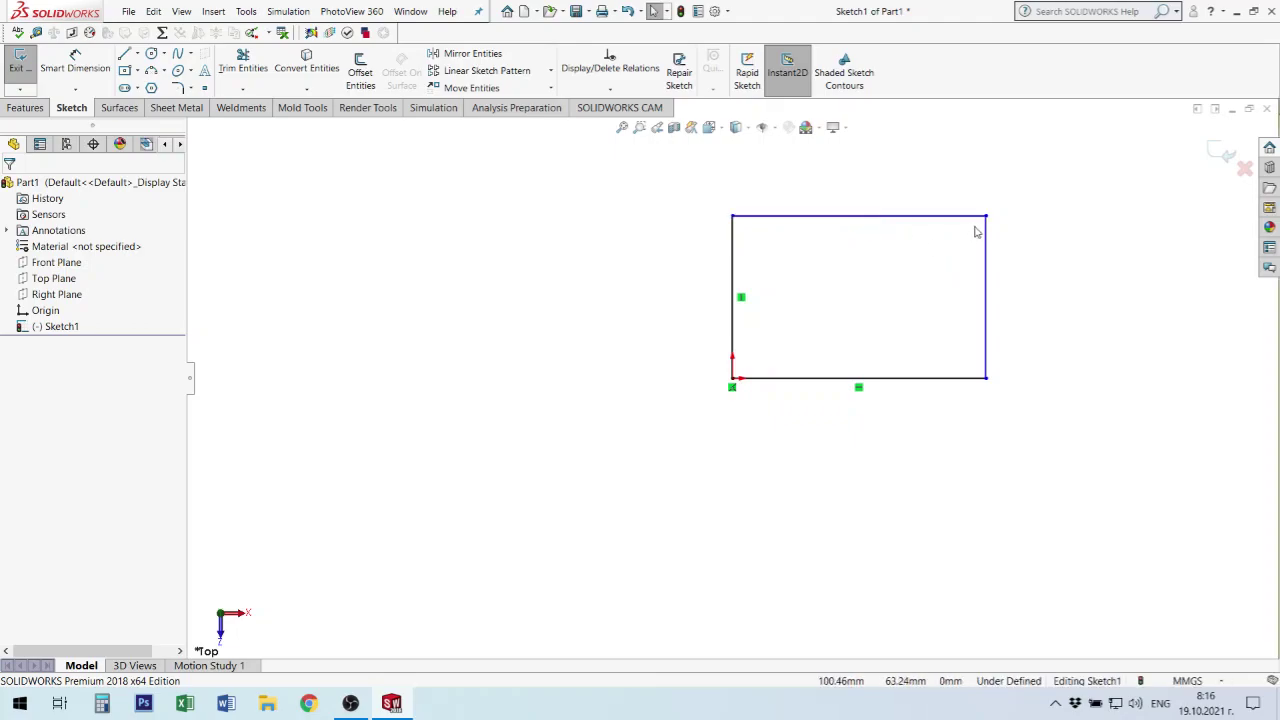
pyautogui.moveTo(987, 218); pyautogui.dragTo(975, 228)
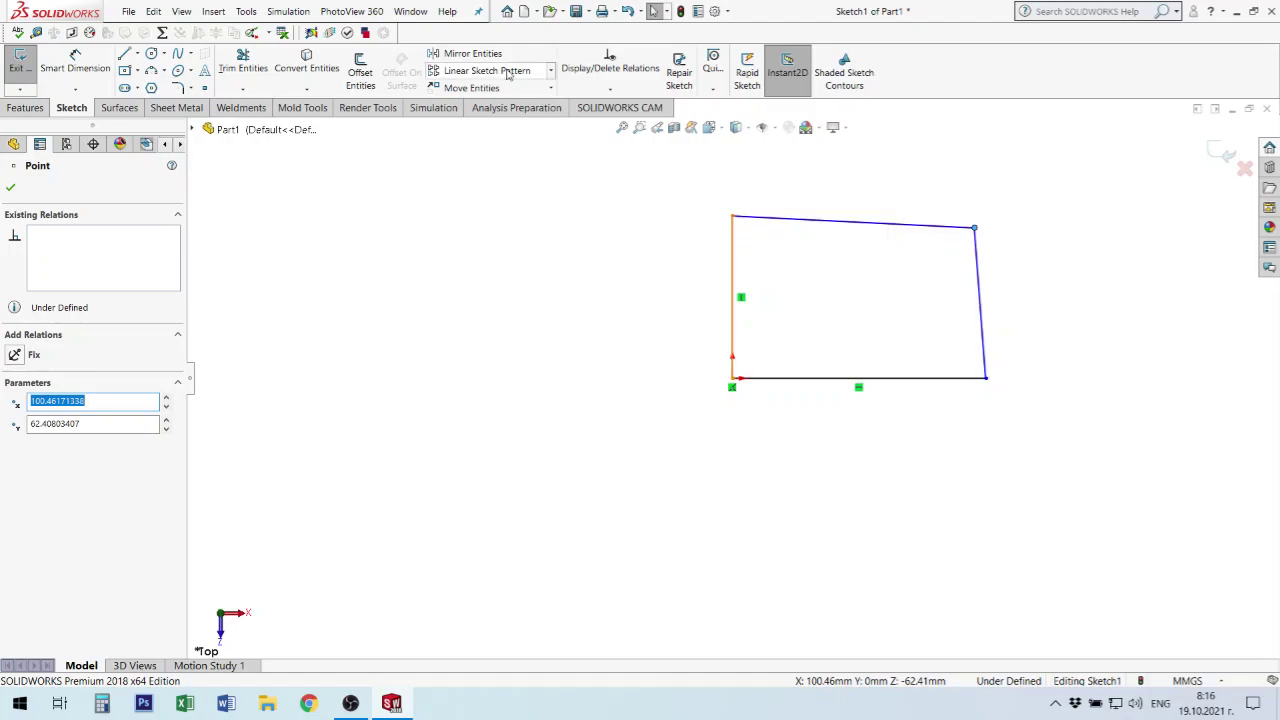
pyautogui.click(75, 62)
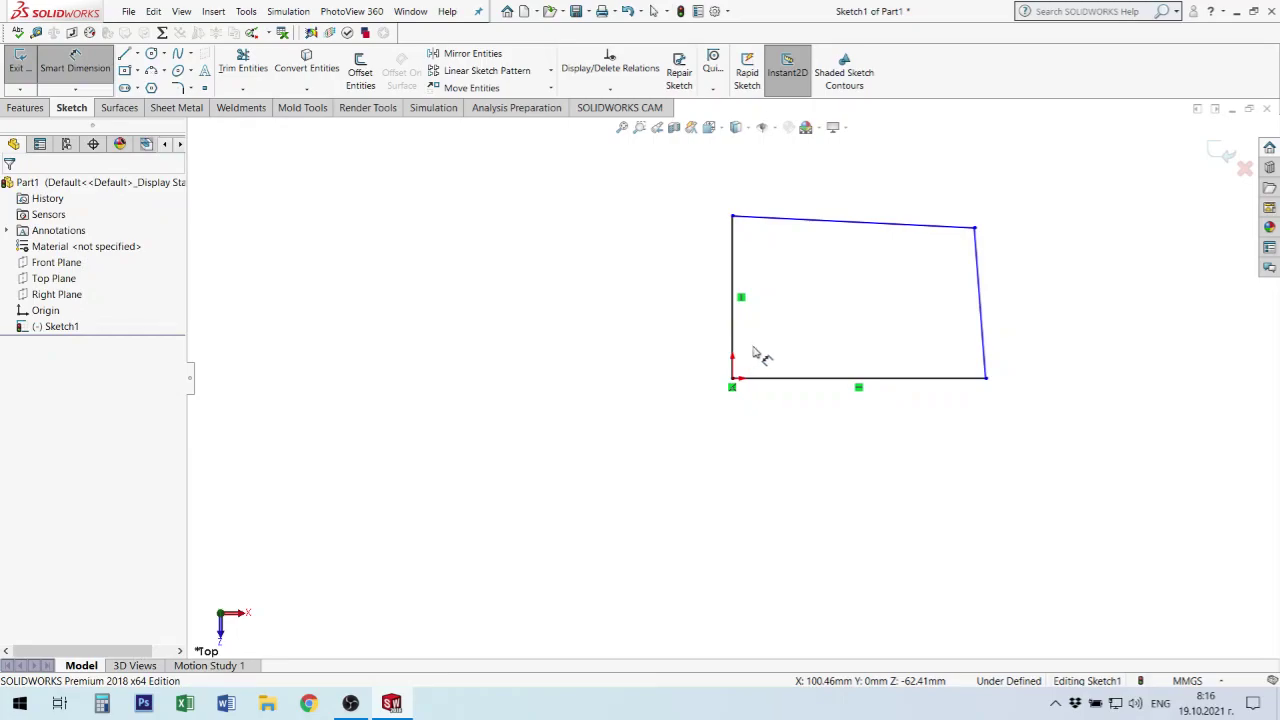
# - Dimension the bottom edge 106 and the left edge 80
pyautogui.click(800, 386)
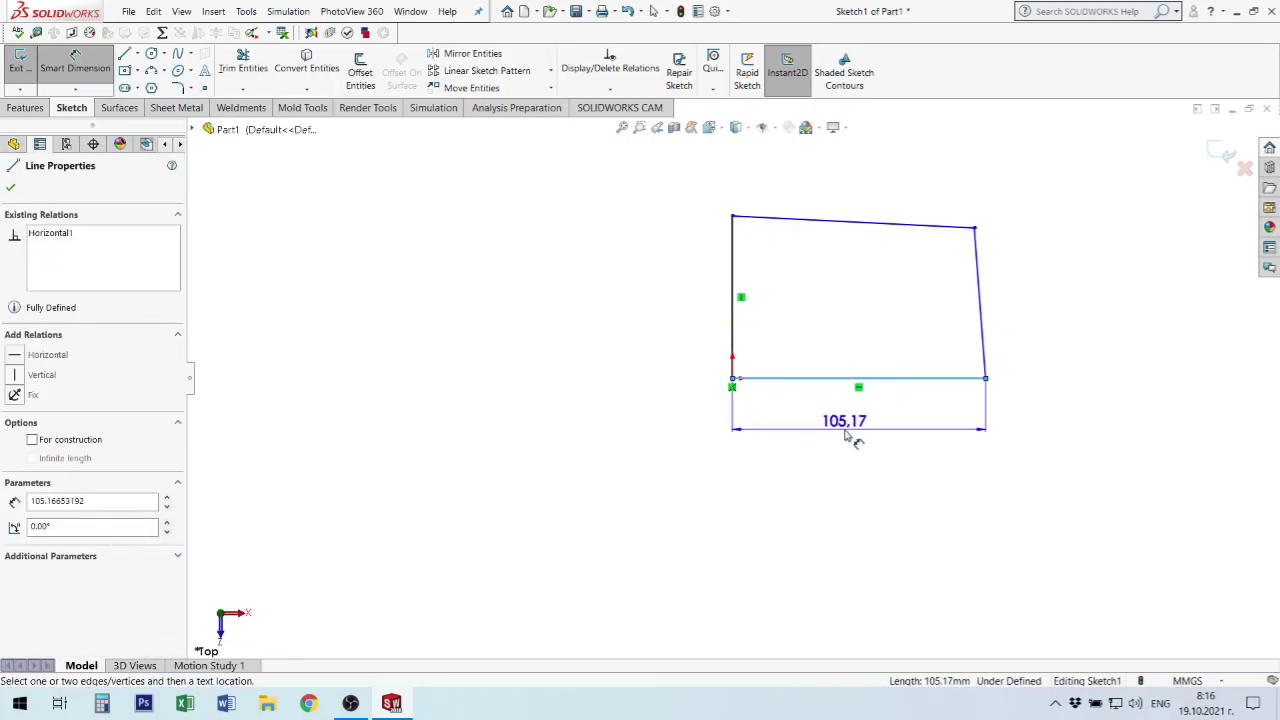
pyautogui.click(856, 432)
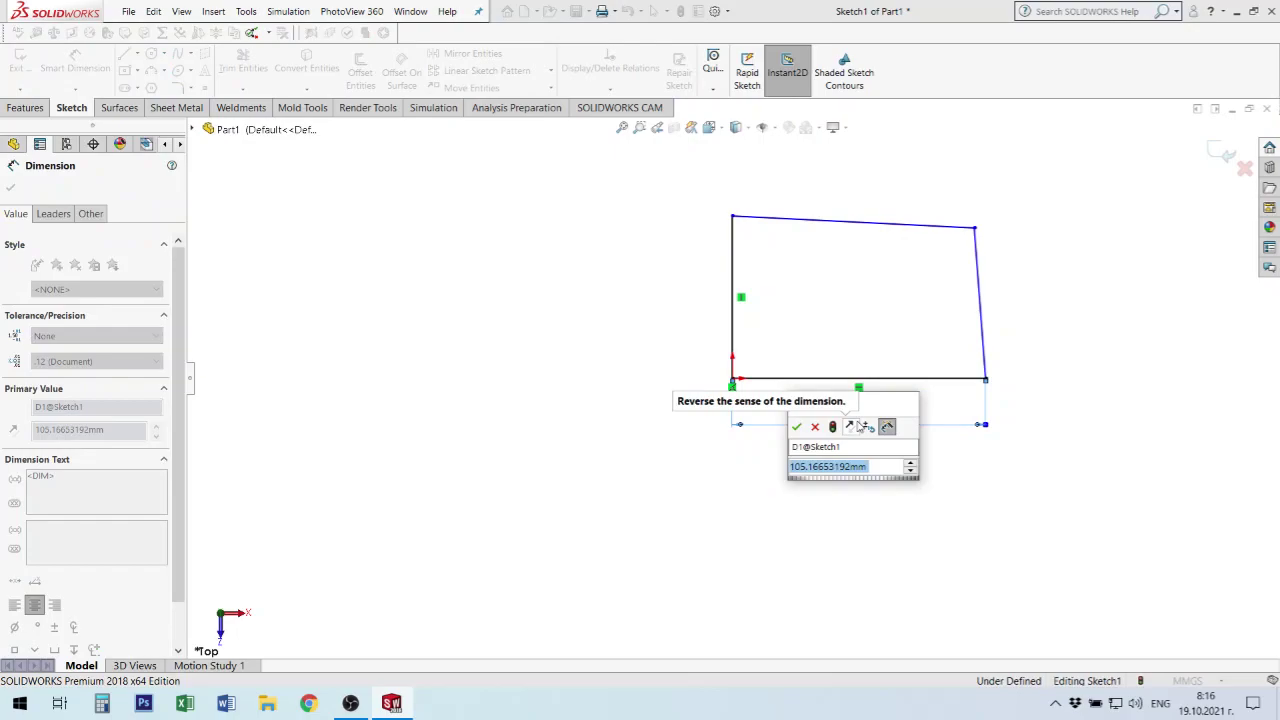
pyautogui.write('106')
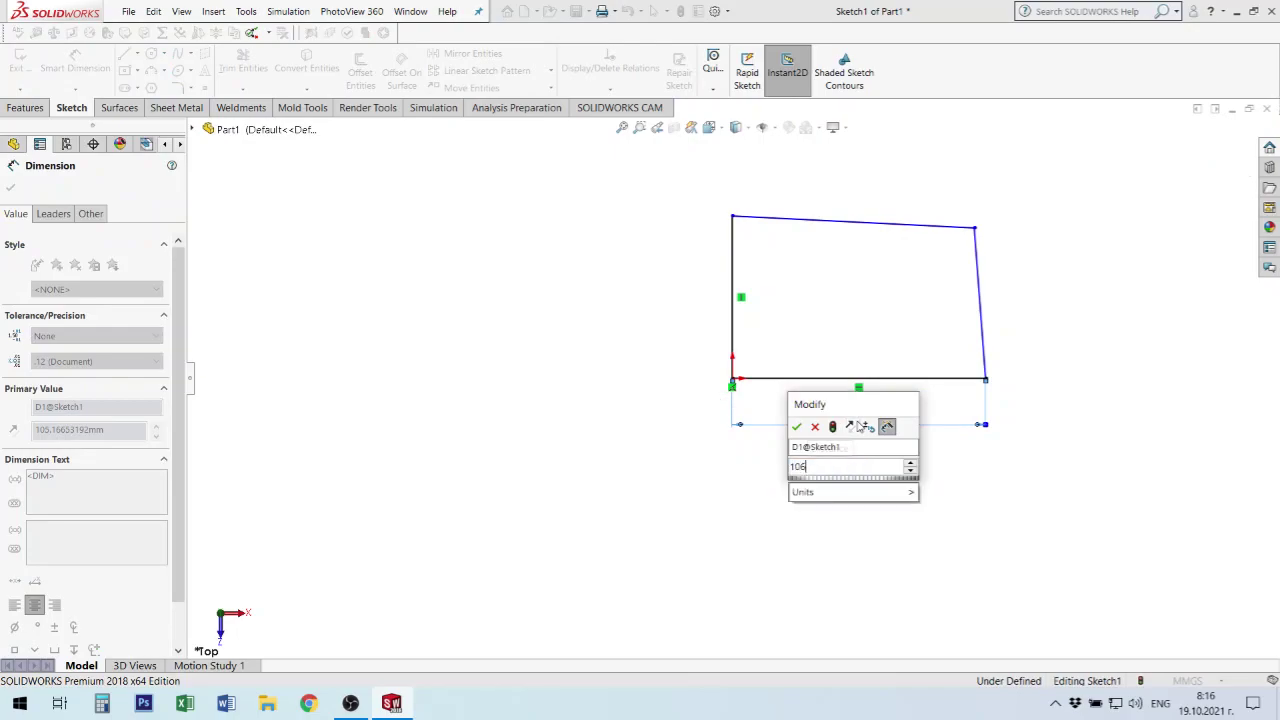
pyautogui.press('Return')
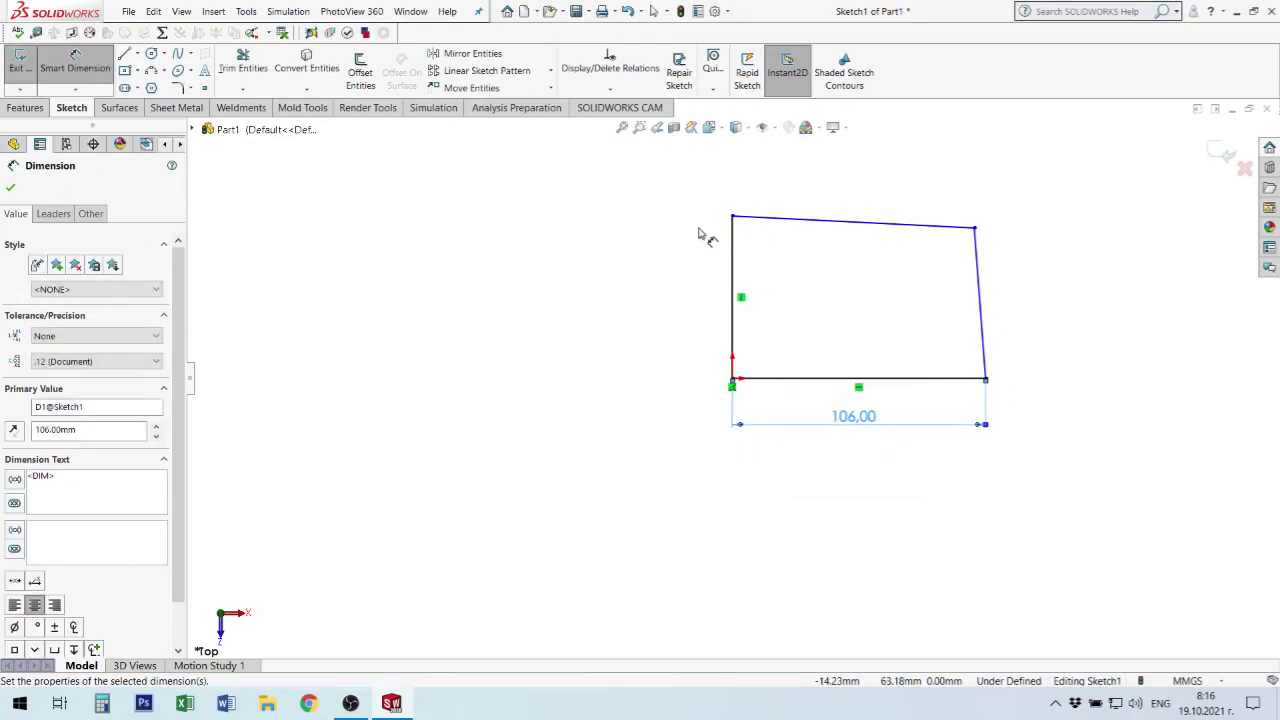
pyautogui.click(732, 292)
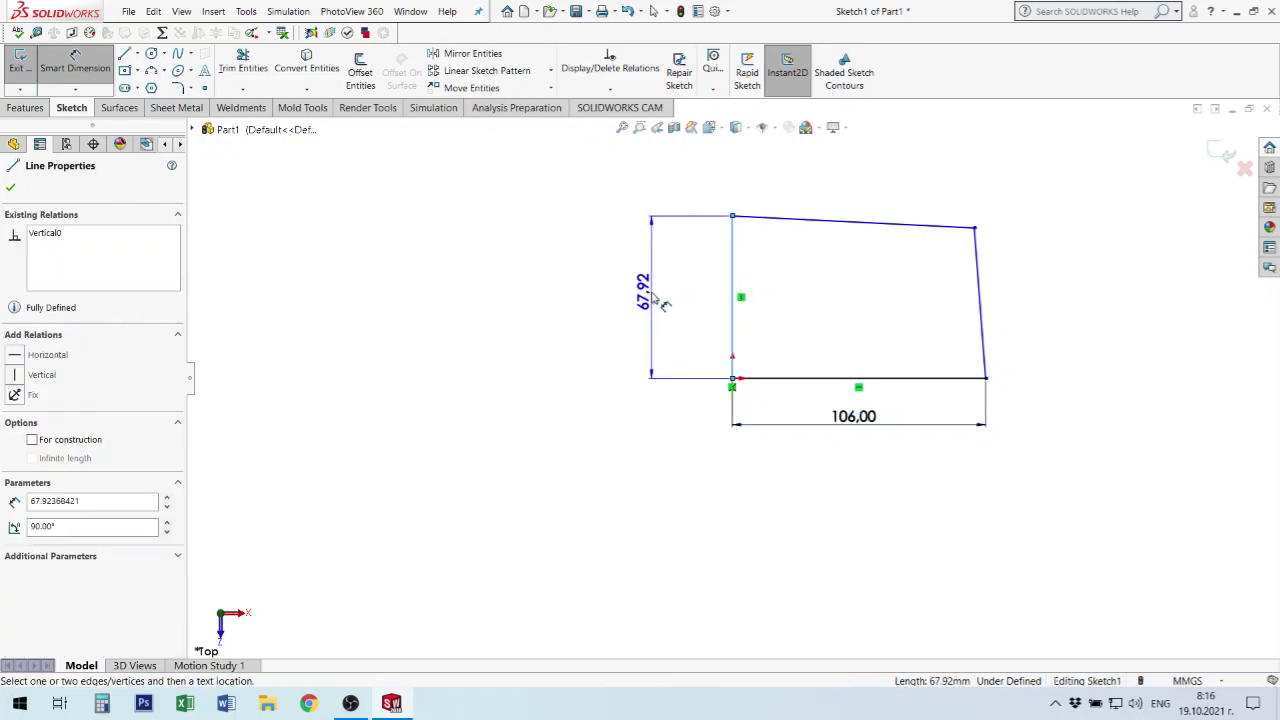
pyautogui.click(632, 288)
pyautogui.write('80')
pyautogui.press('Return')
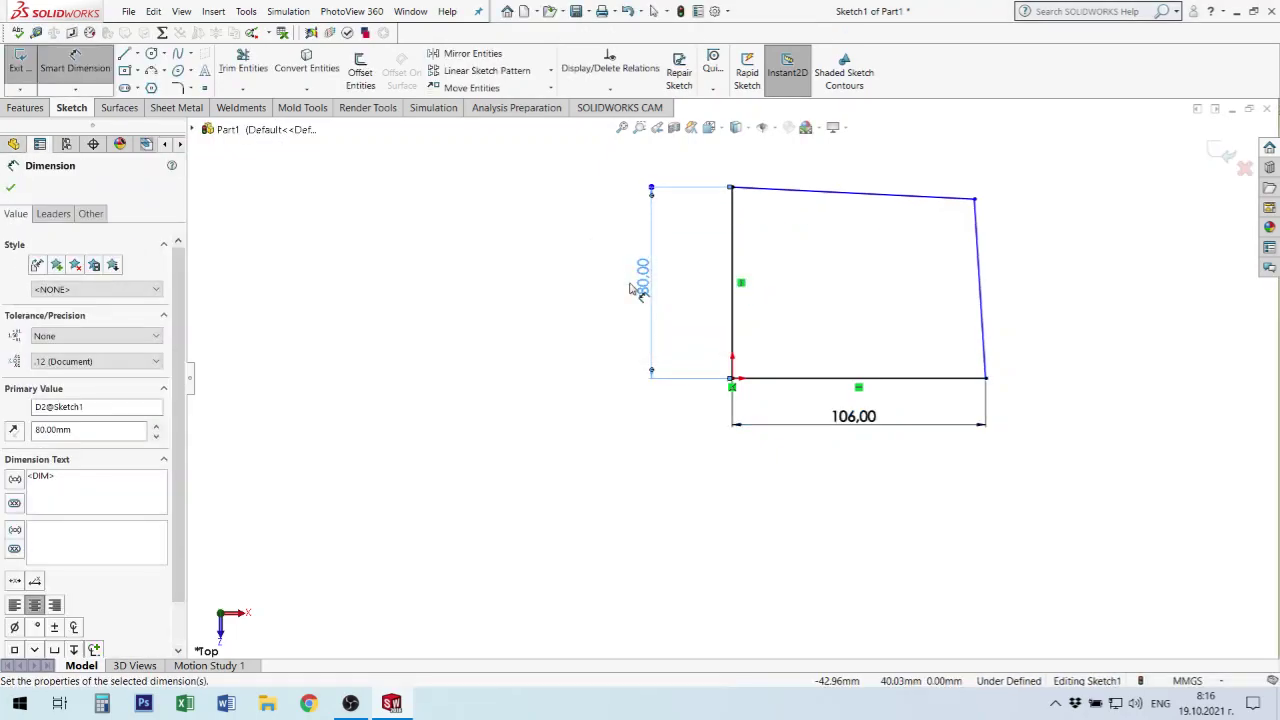
pyautogui.click(1068, 249)
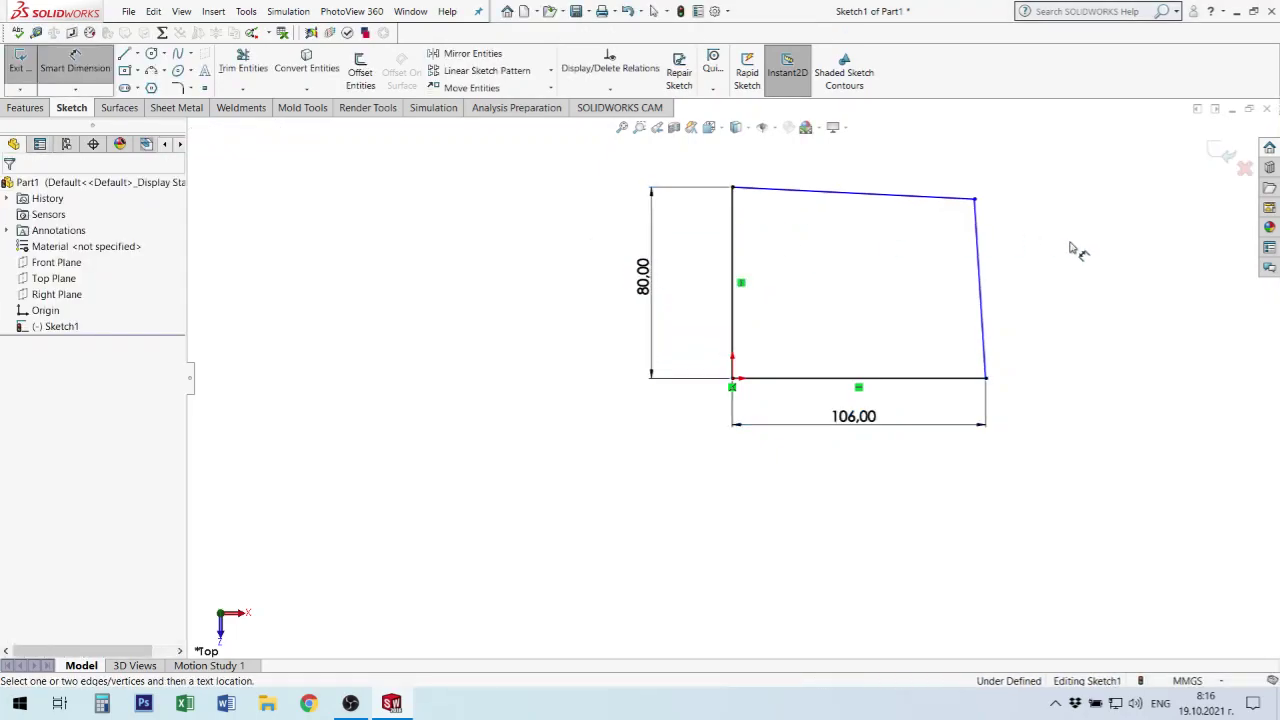
# - Dimension the top-right corner's height 75 and the top width 101
pyautogui.click(976, 201)
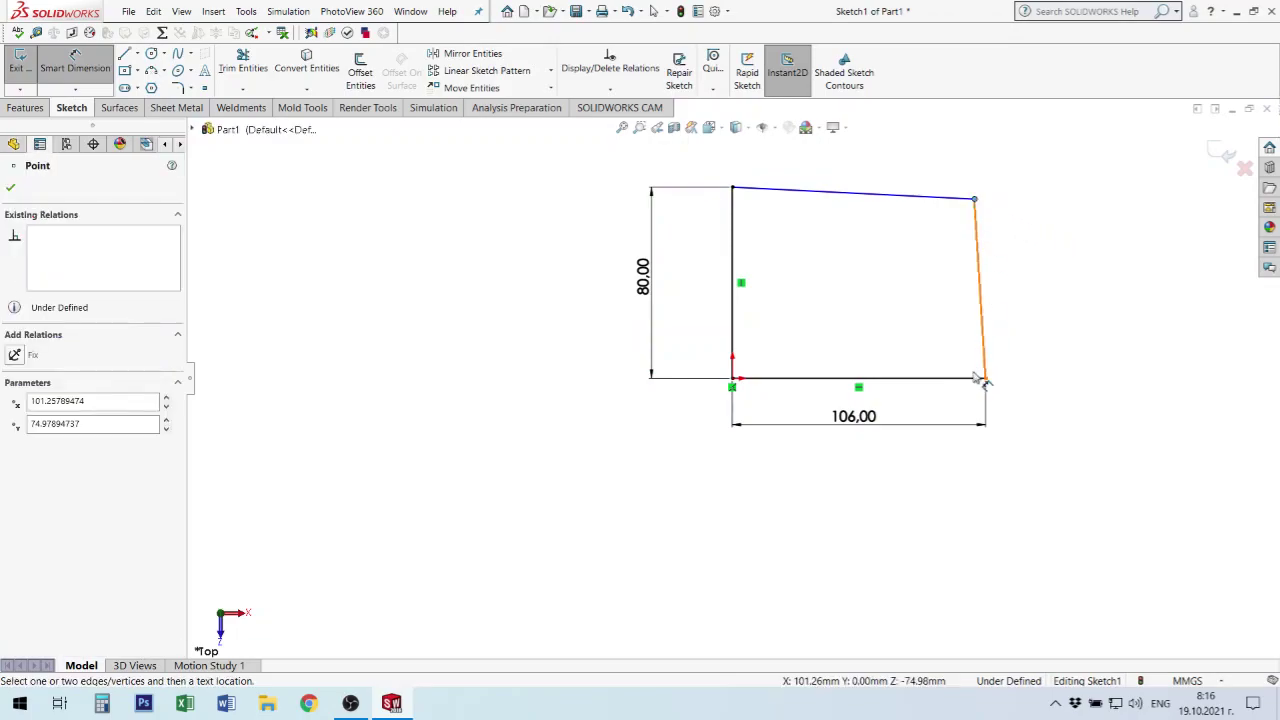
pyautogui.click(979, 378)
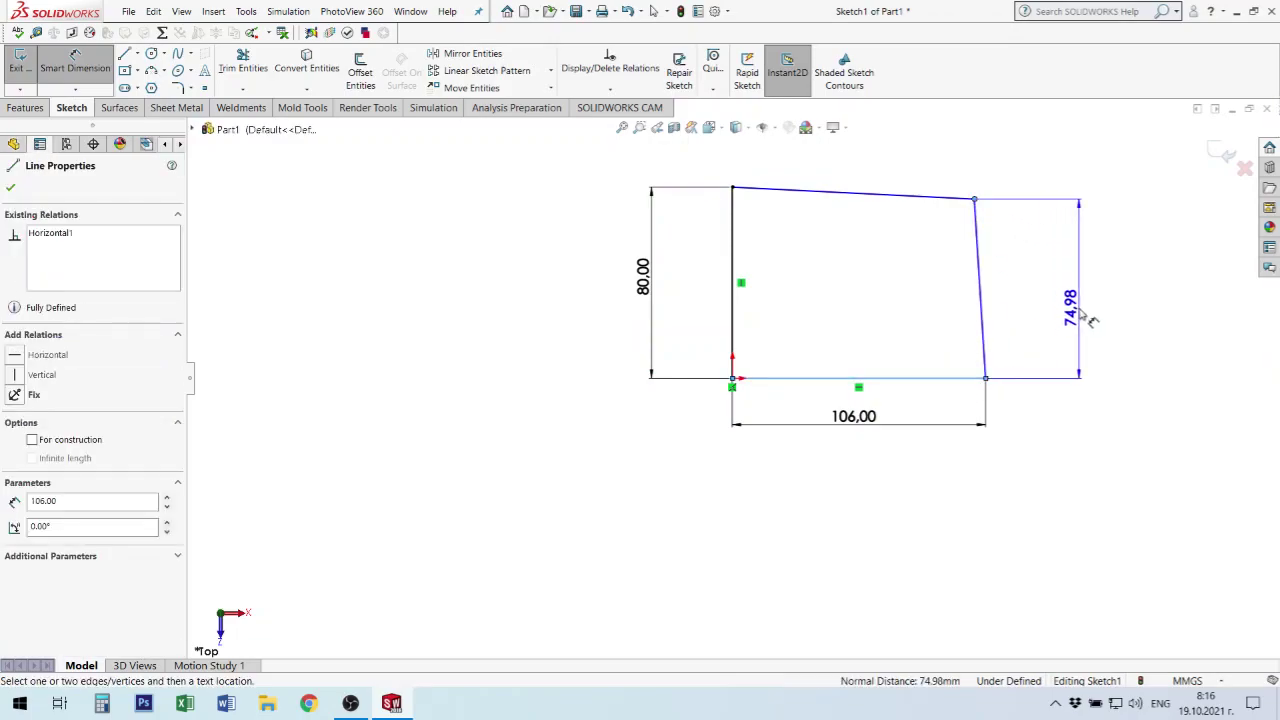
pyautogui.click(1081, 312)
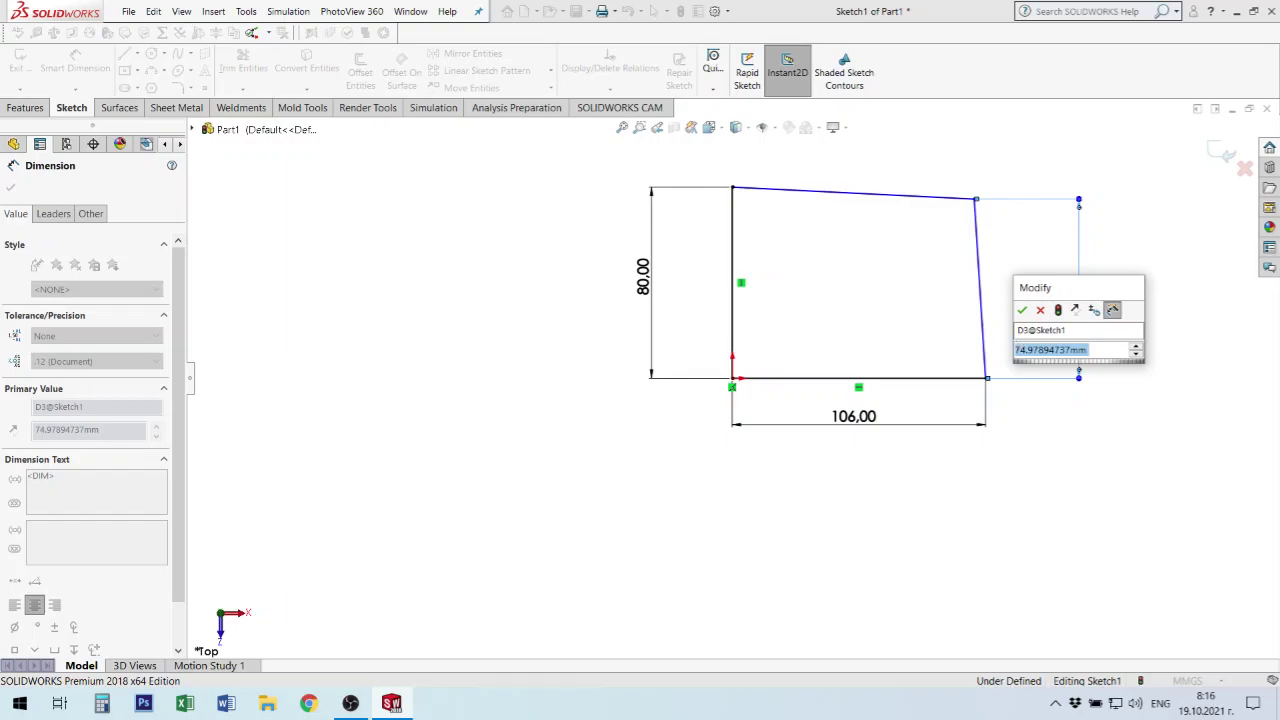
pyautogui.write('75')
pyautogui.press('Return')
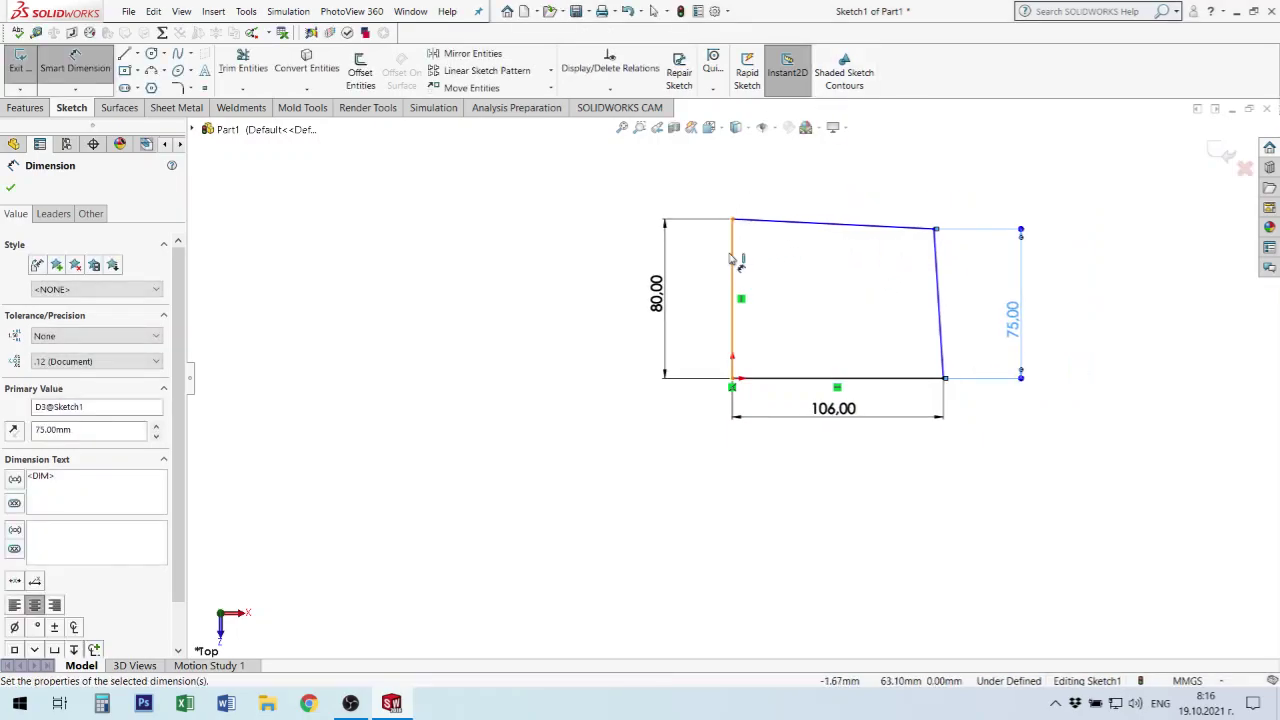
pyautogui.click(732, 258)
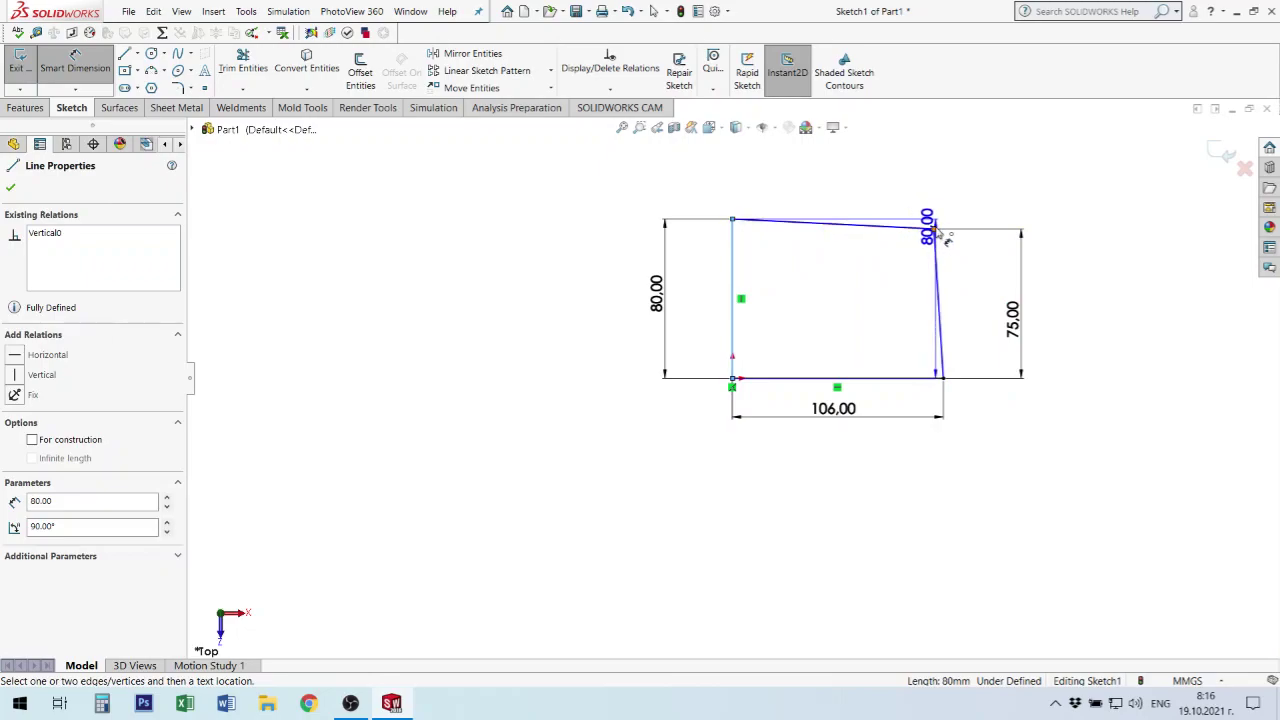
pyautogui.click(935, 228)
pyautogui.click(834, 176)
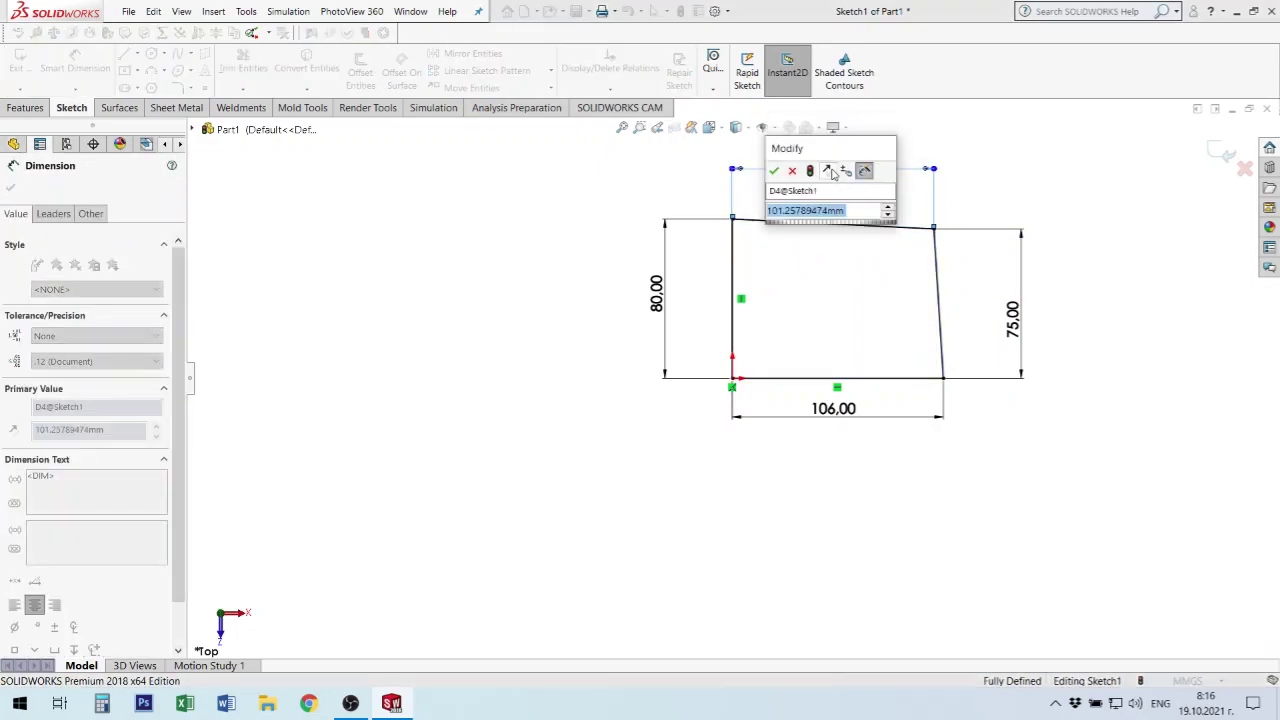
pyautogui.write('101')
pyautogui.press('Return')
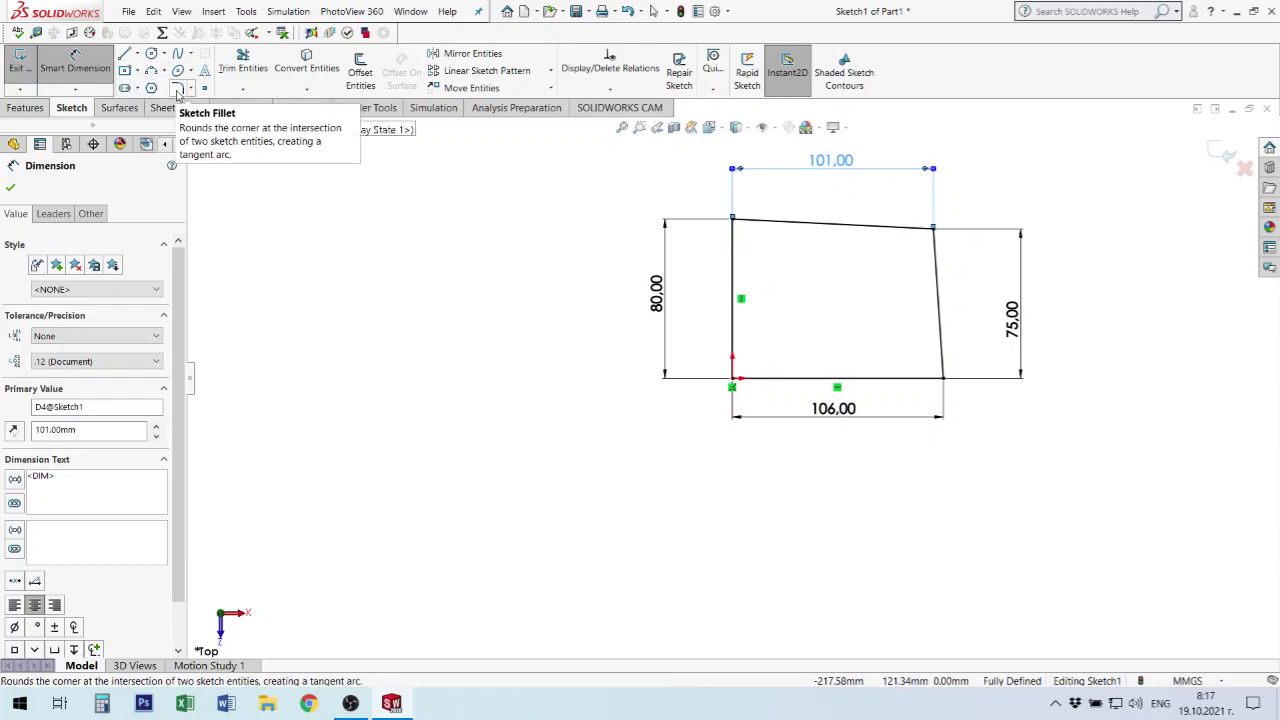
# - Round the quadrilateral's top-right vertex with a 20 mm sketch fillet
pyautogui.click(177, 90)
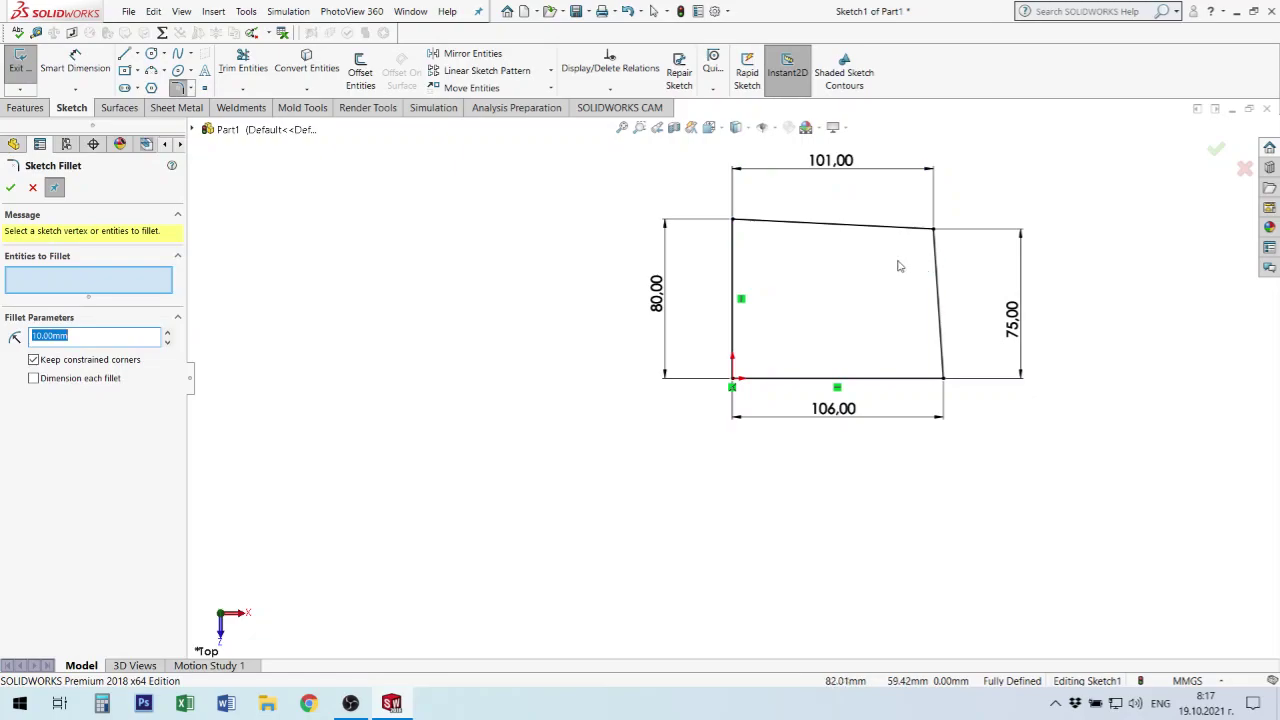
pyautogui.click(934, 229)
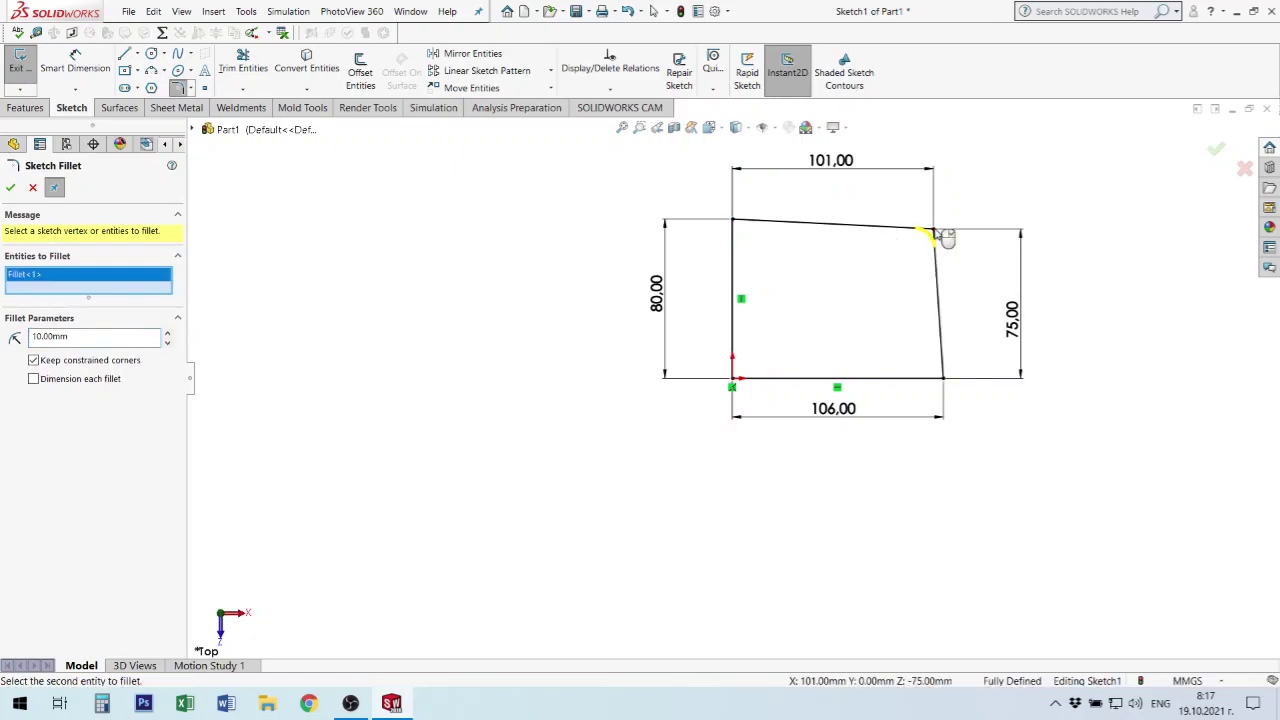
pyautogui.click(168, 335)
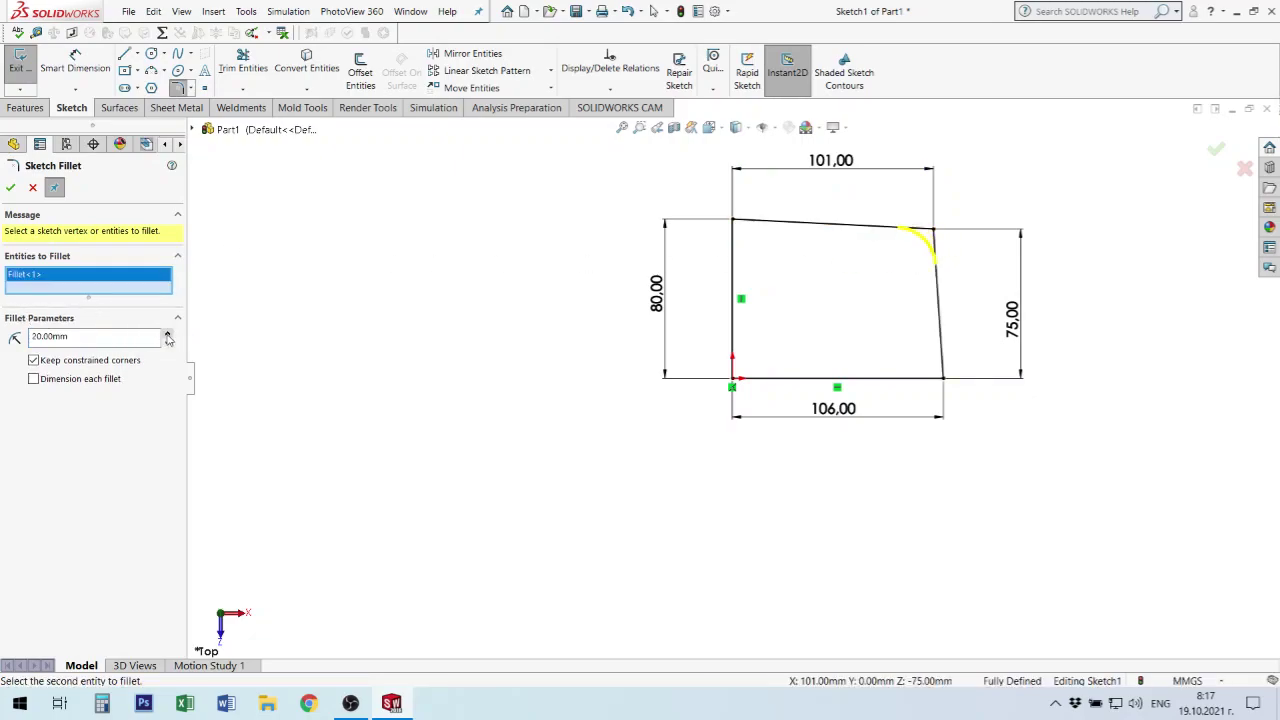
pyautogui.click(12, 188)
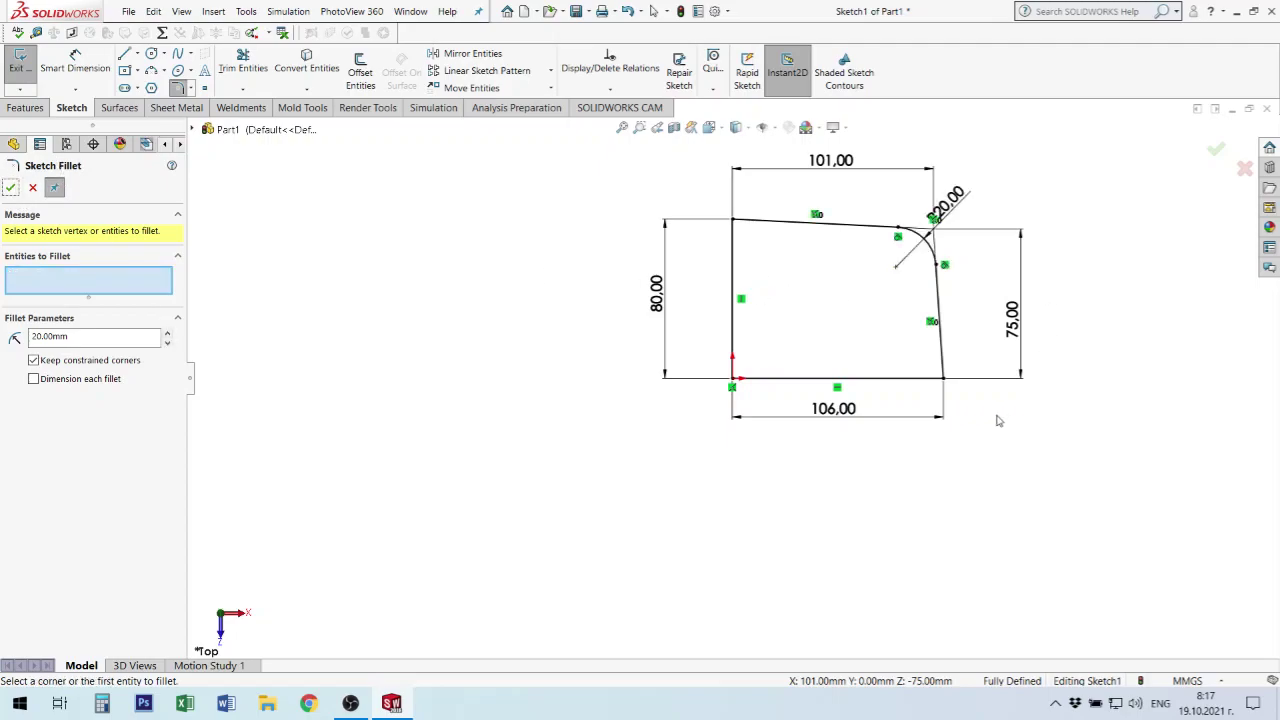
pyautogui.click(1216, 149)
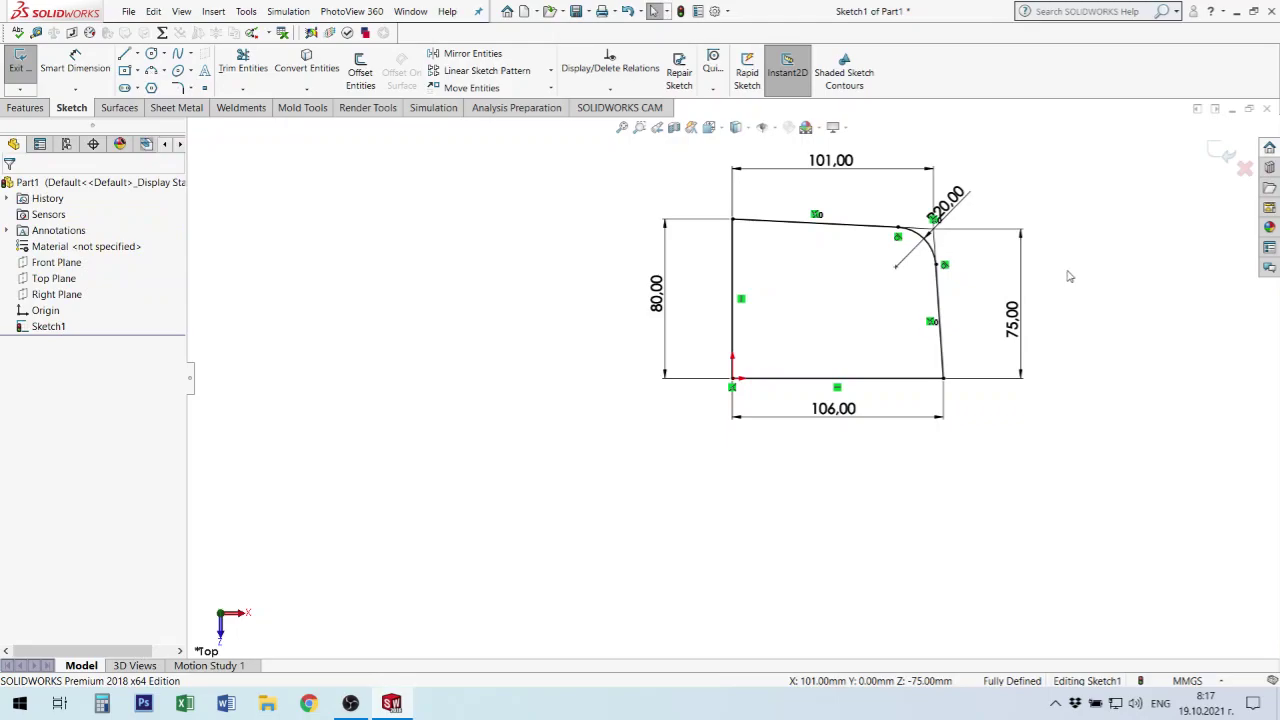
# - Tilt the view, exit Sketch1, and leave the Top Plane selected
pyautogui.moveTo(1109, 371); pyautogui.dragTo(1098, 188, button='middle')
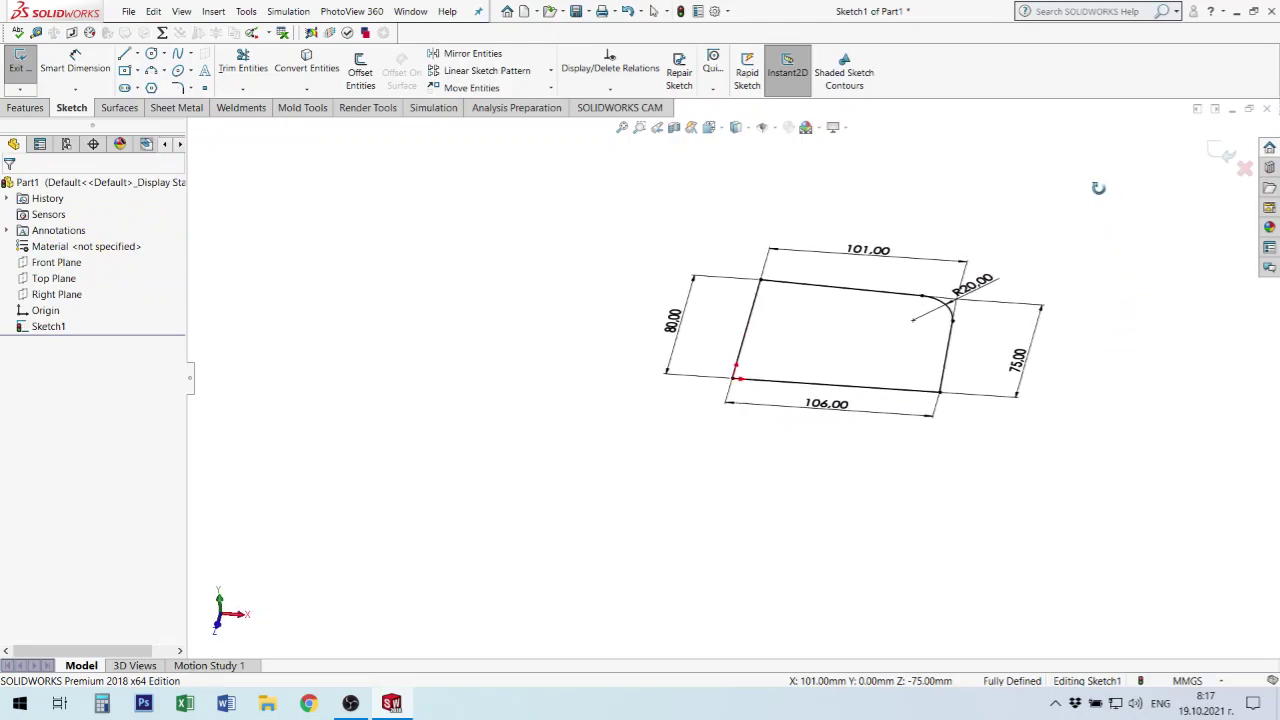
pyautogui.press('Escape')
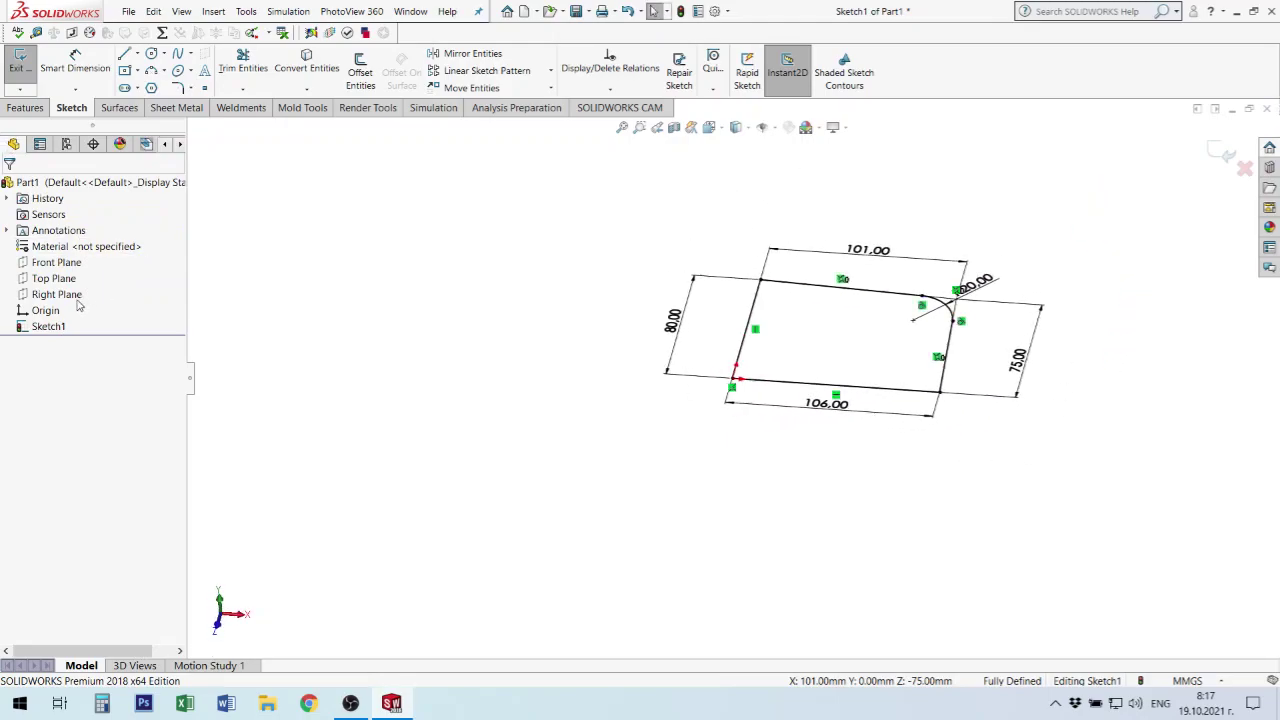
pyautogui.click(57, 280)
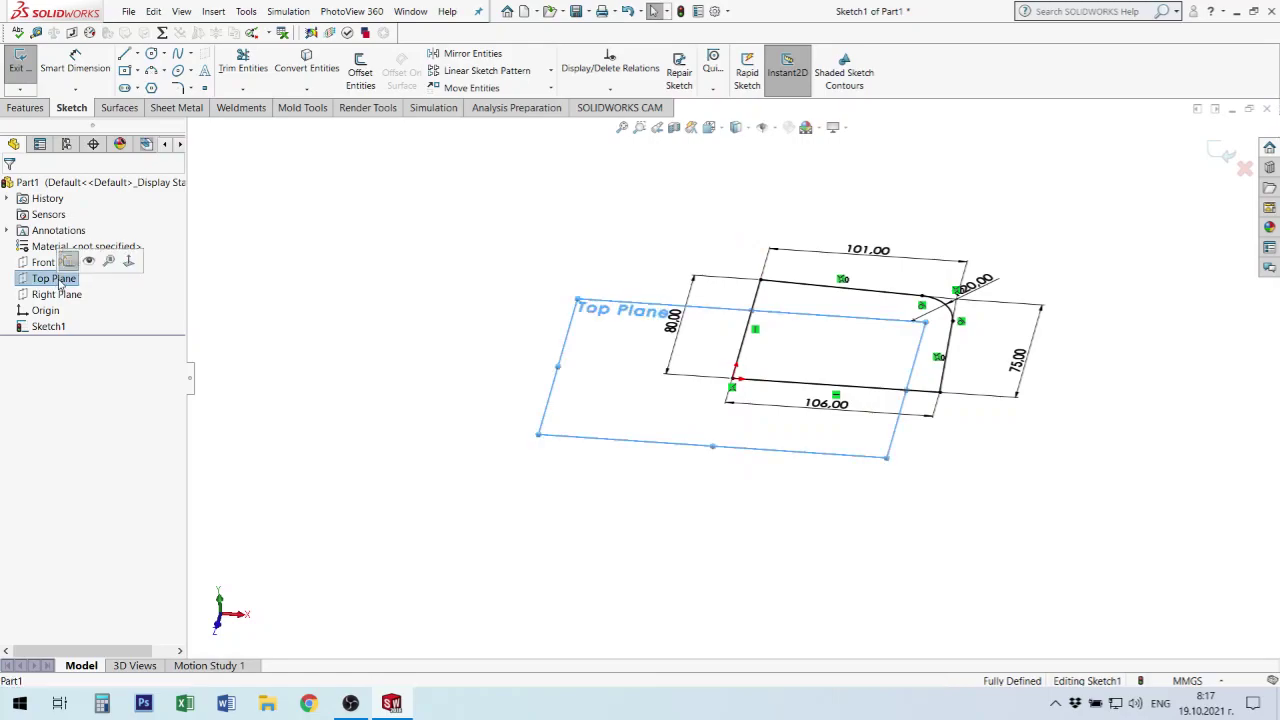
pyautogui.click(26, 108)
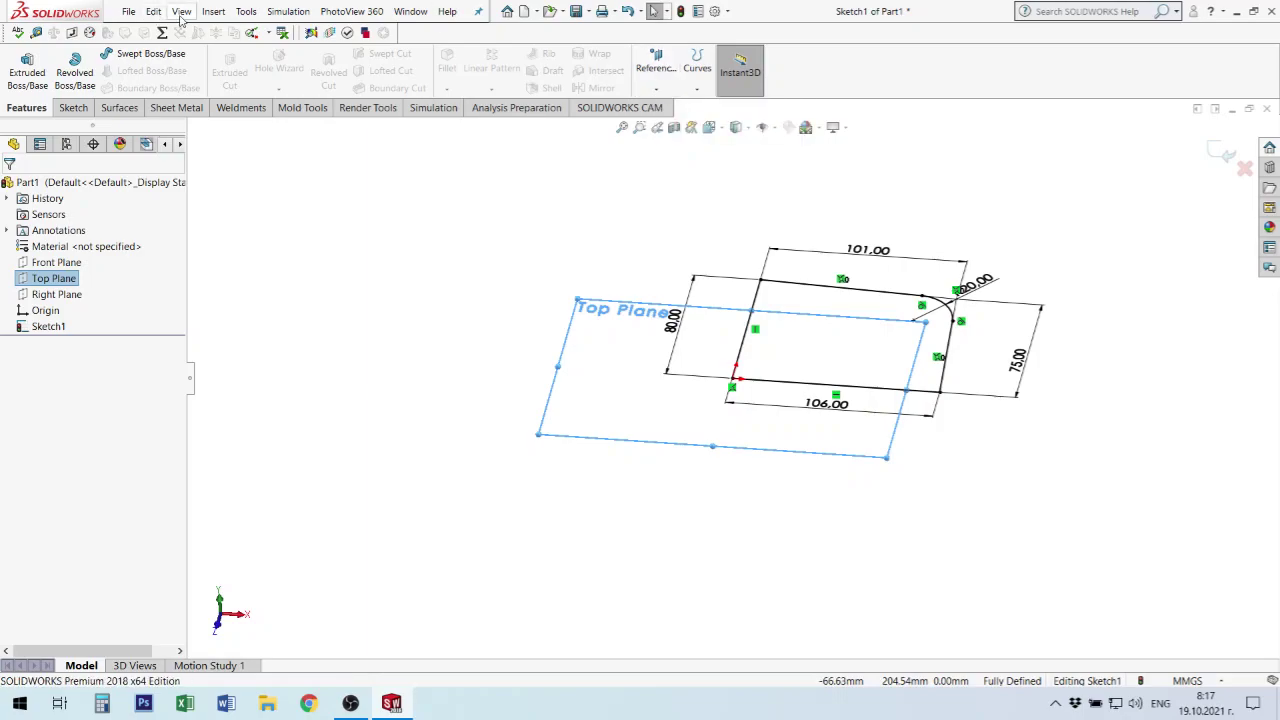
pyautogui.click(214, 12)
pyautogui.moveTo(265, 191)
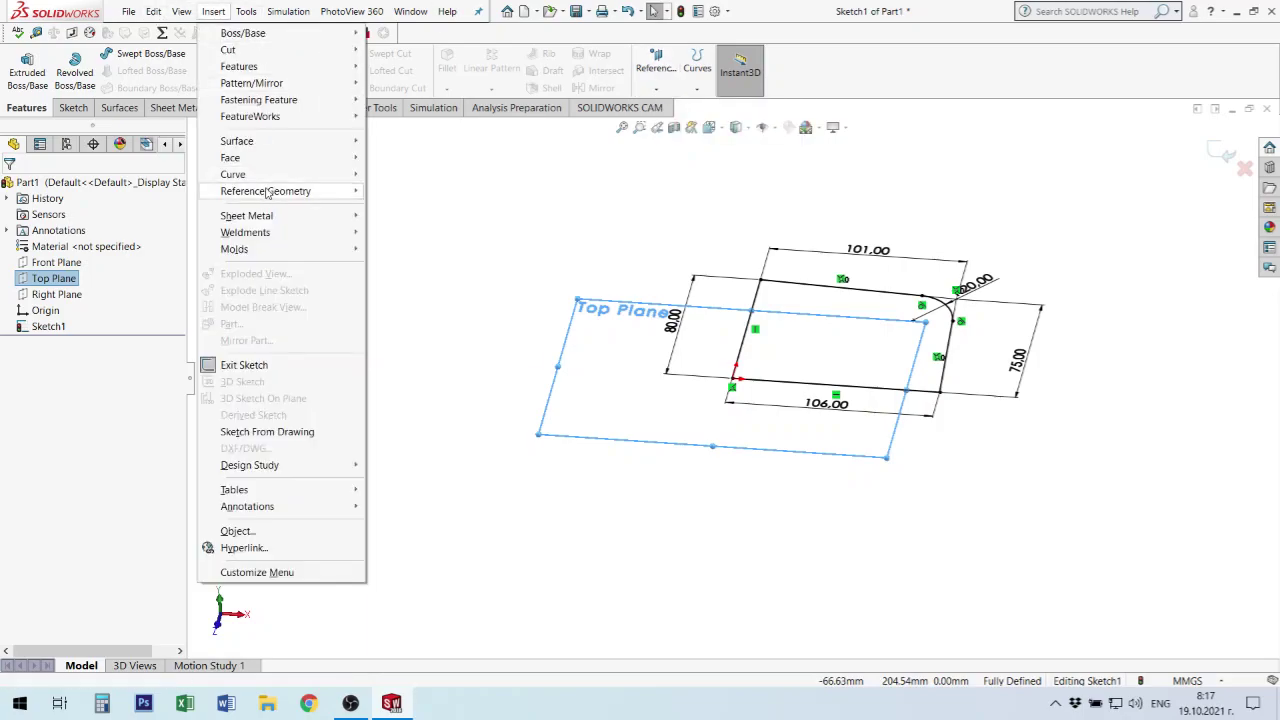
pyautogui.click(868, 207)
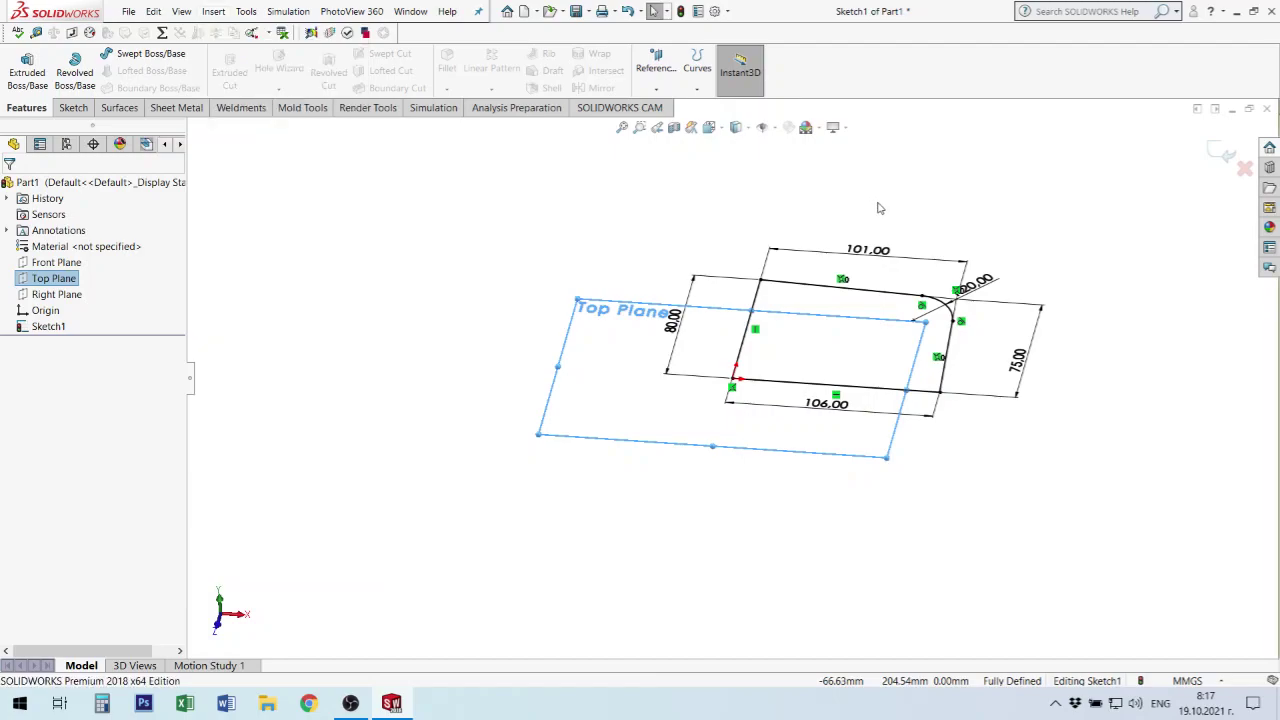
pyautogui.click(875, 205)
pyautogui.click(1228, 151)
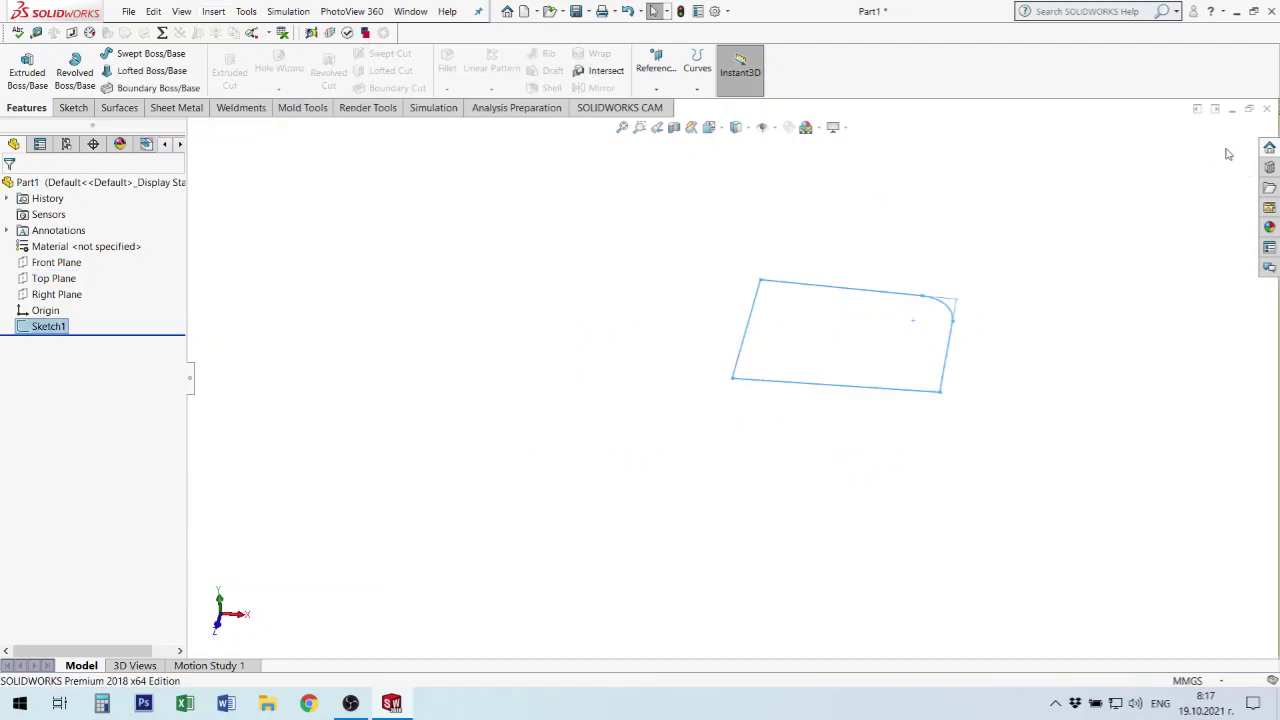
pyautogui.click(56, 280)
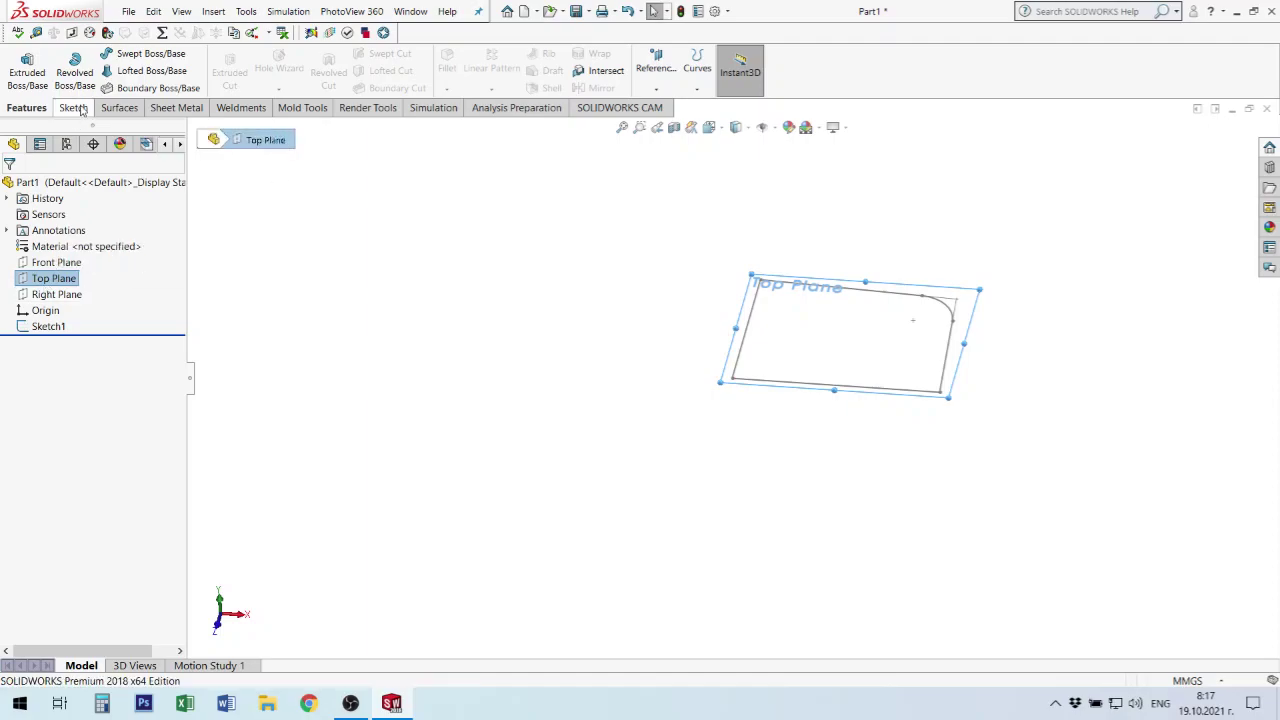
# - Create Plane1 offset 102 mm below the Top Plane using Flip offset
pyautogui.click(213, 12)
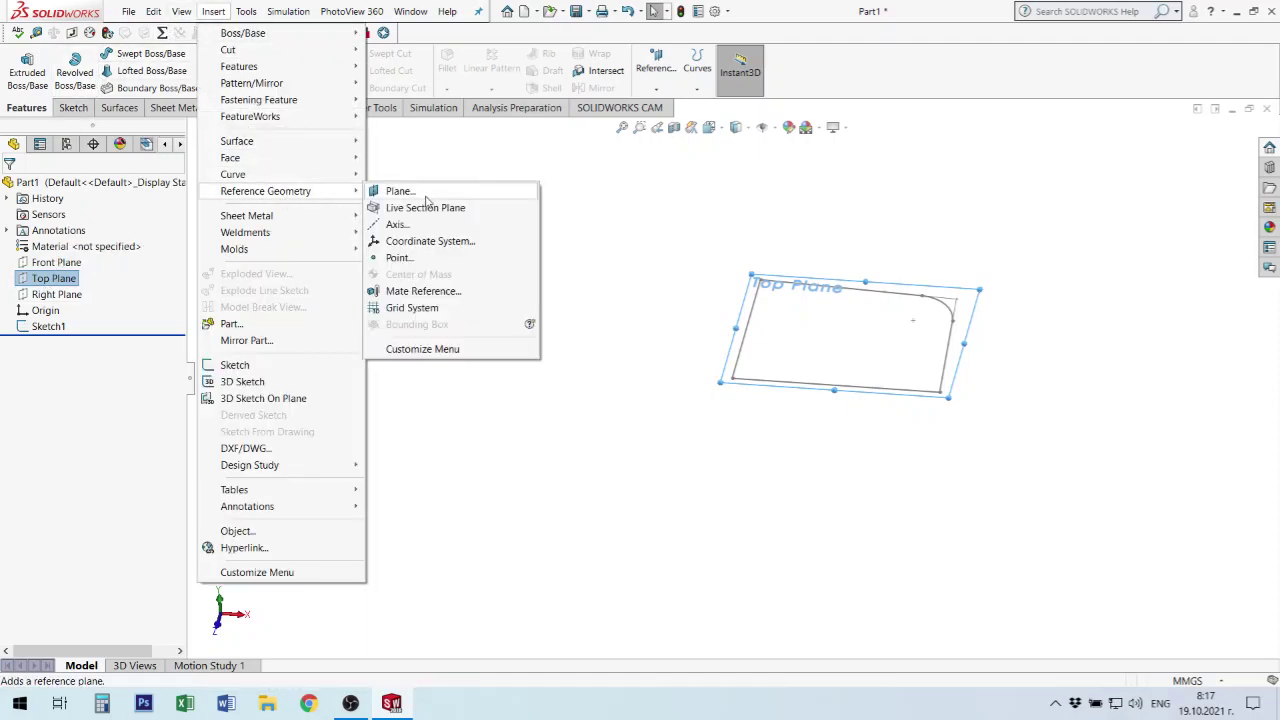
pyautogui.click(424, 197)
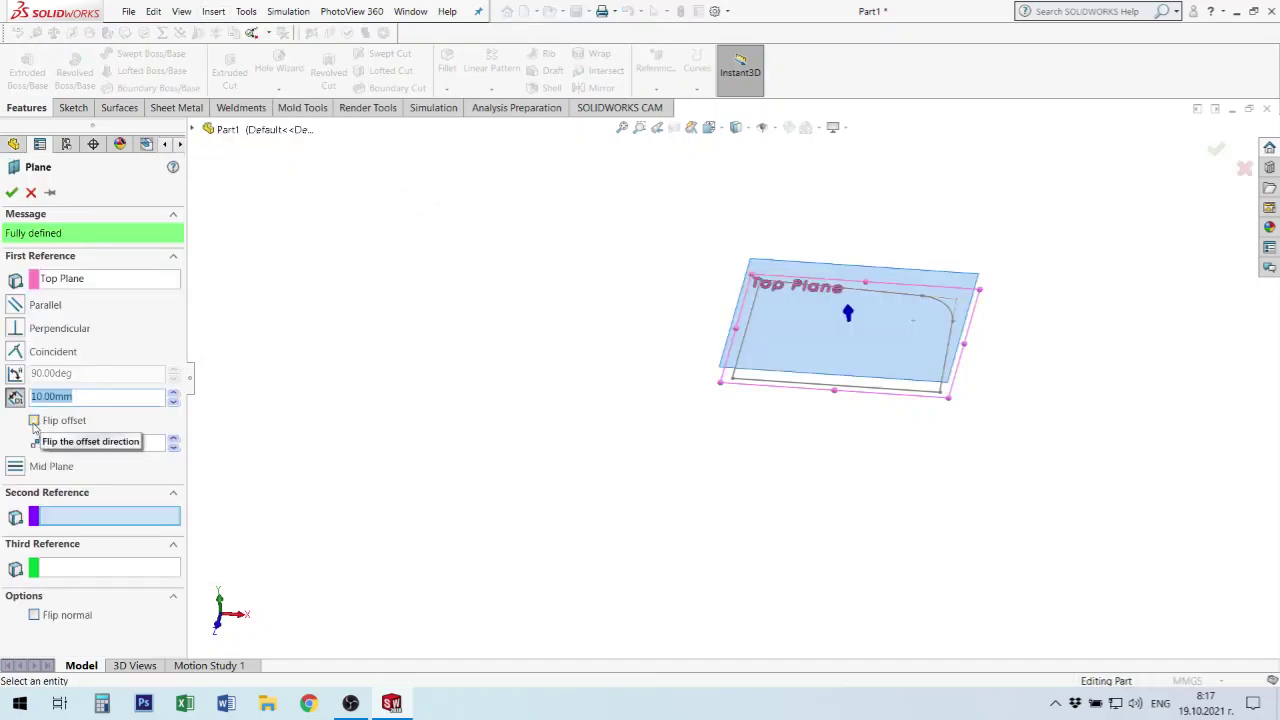
pyautogui.click(34, 421)
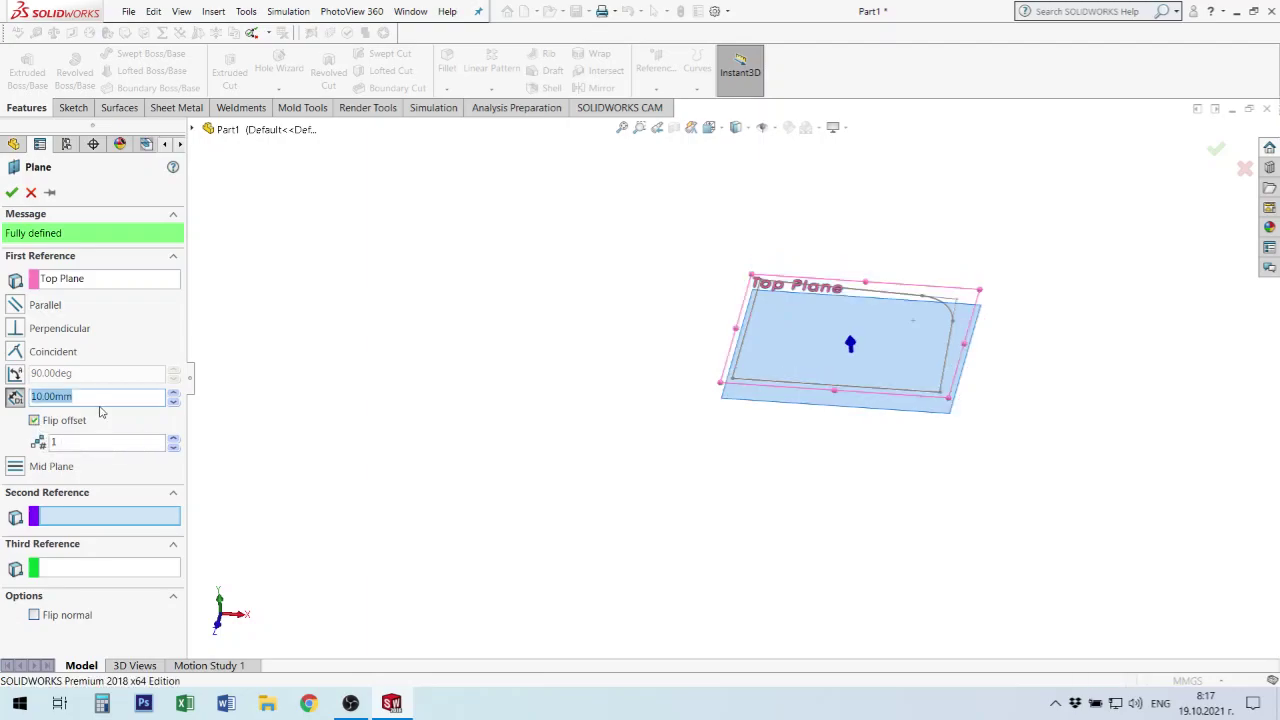
pyautogui.write('102')
pyautogui.press('Return')
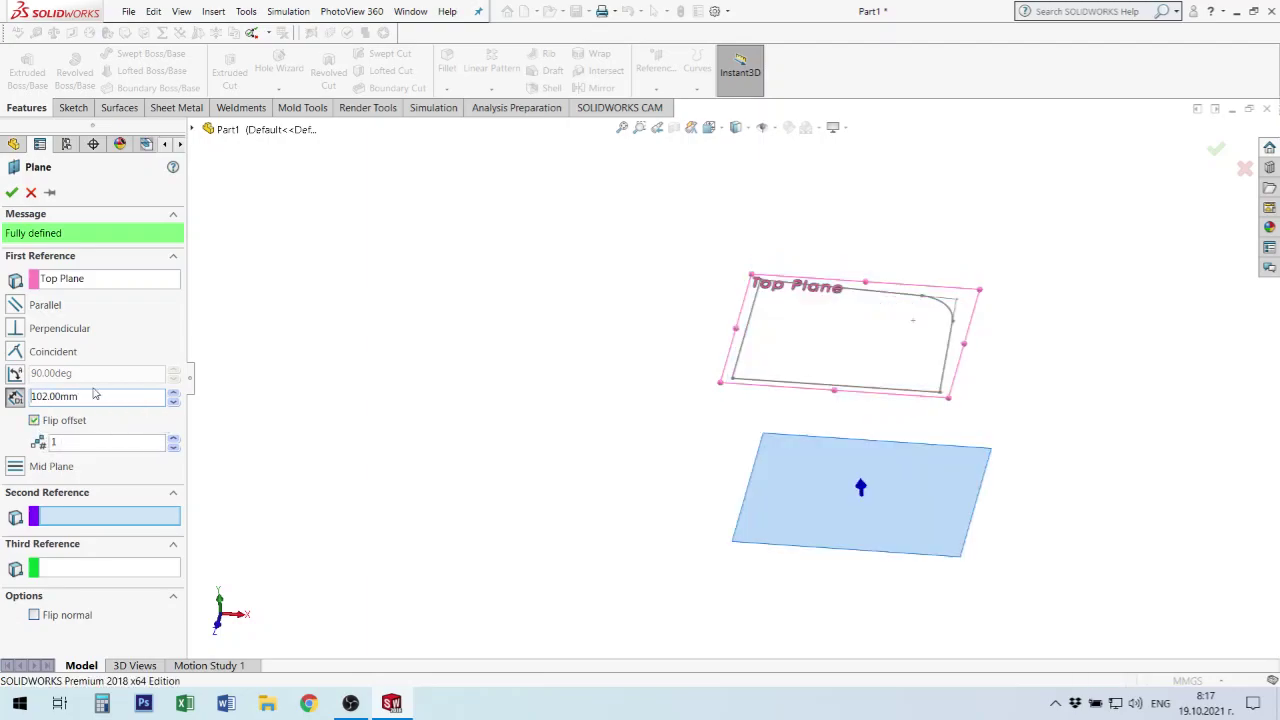
pyautogui.click(12, 192)
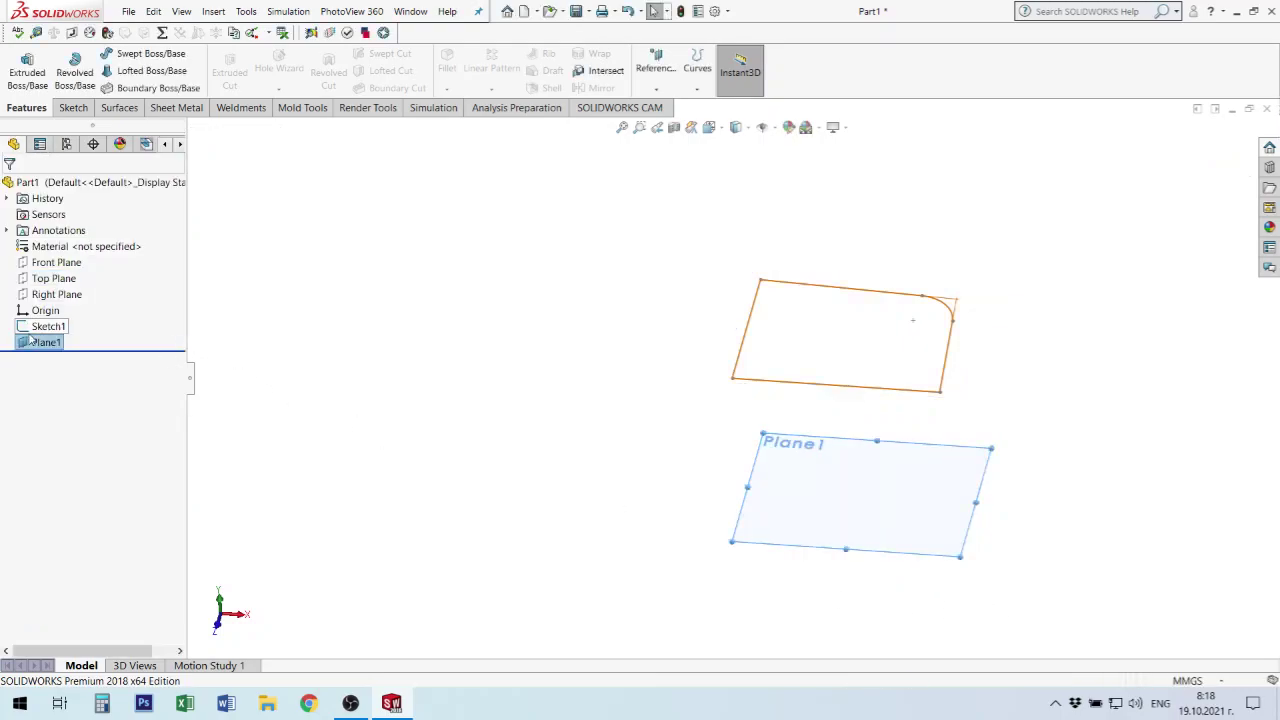
# - Hide Plane1, review Sketch1's dimensions, then select Plane1 again
pyautogui.rightClick(48, 347)
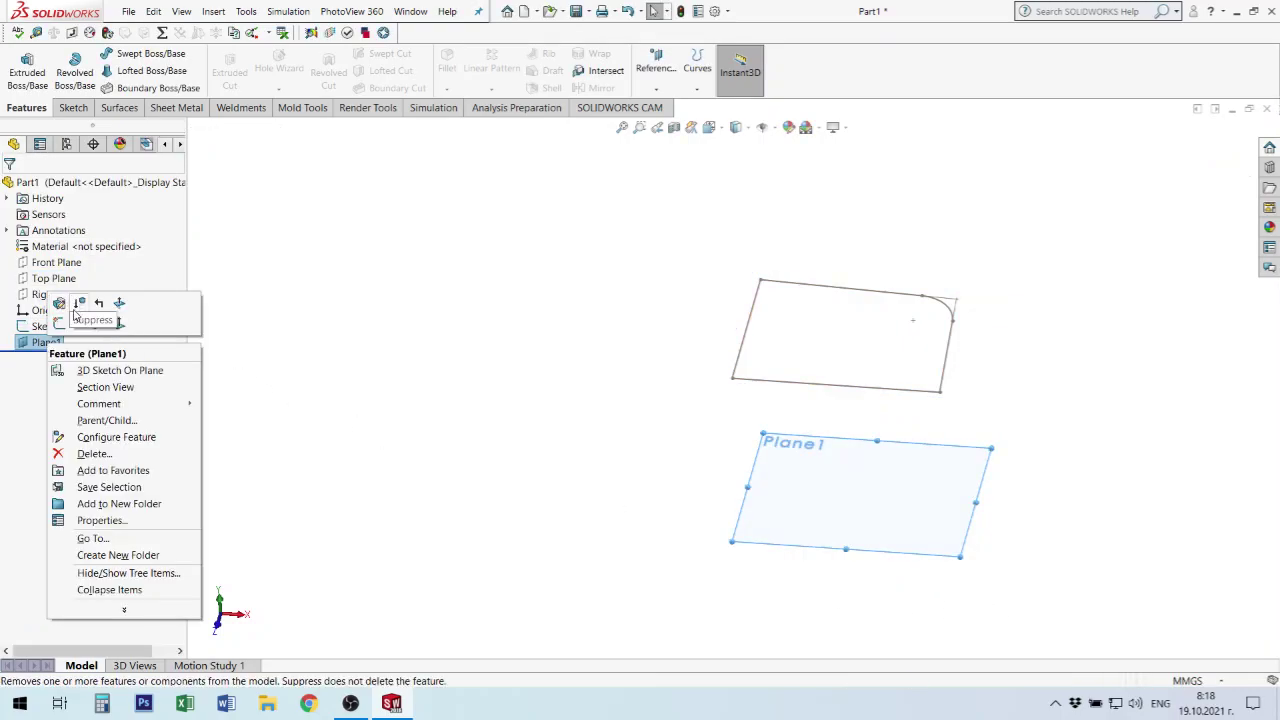
pyautogui.click(80, 325)
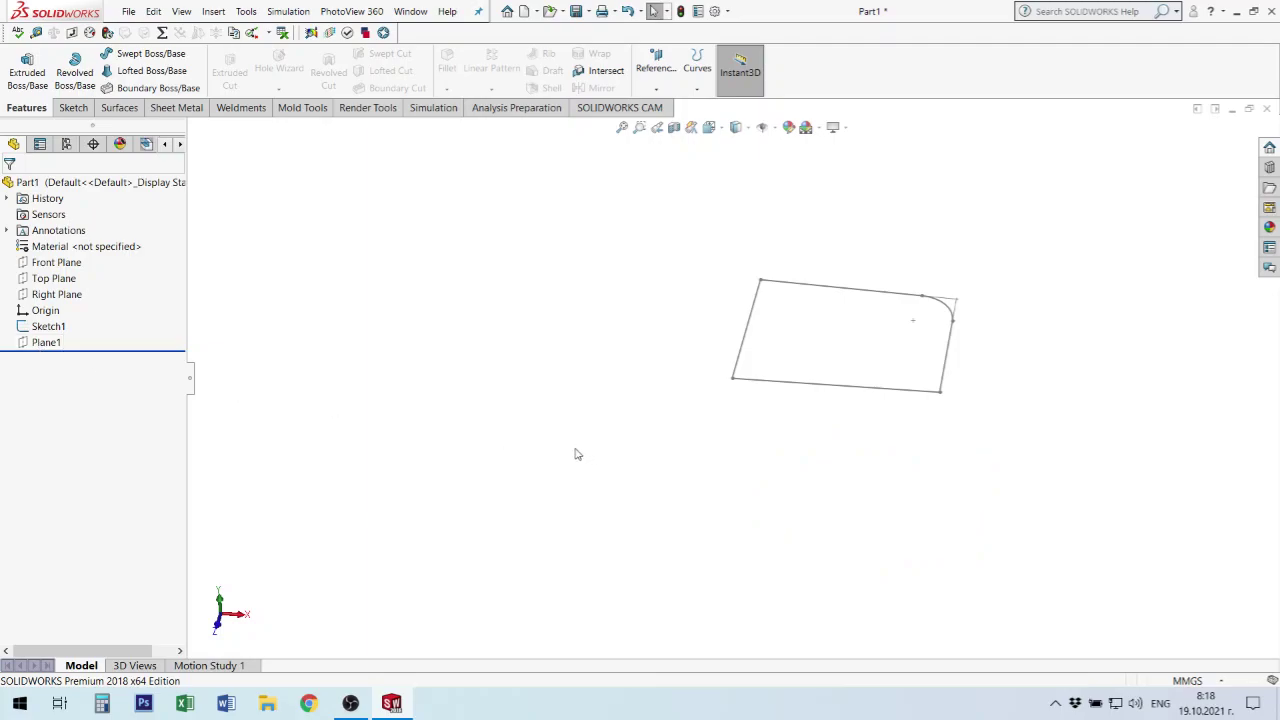
pyautogui.click(48, 327)
pyautogui.click(403, 405)
pyautogui.click(50, 343)
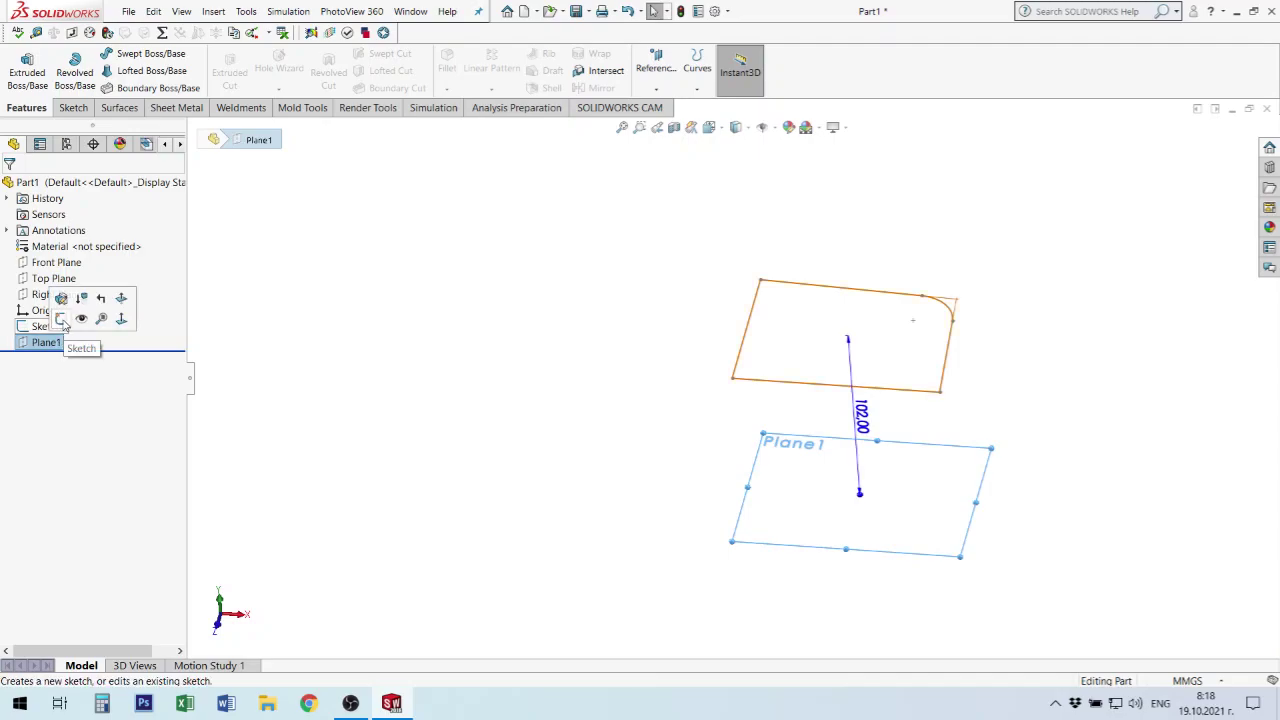
# - Start a sketch on Plane1 and convert Sketch1's bottom and left edges into it
pyautogui.click(61, 319)
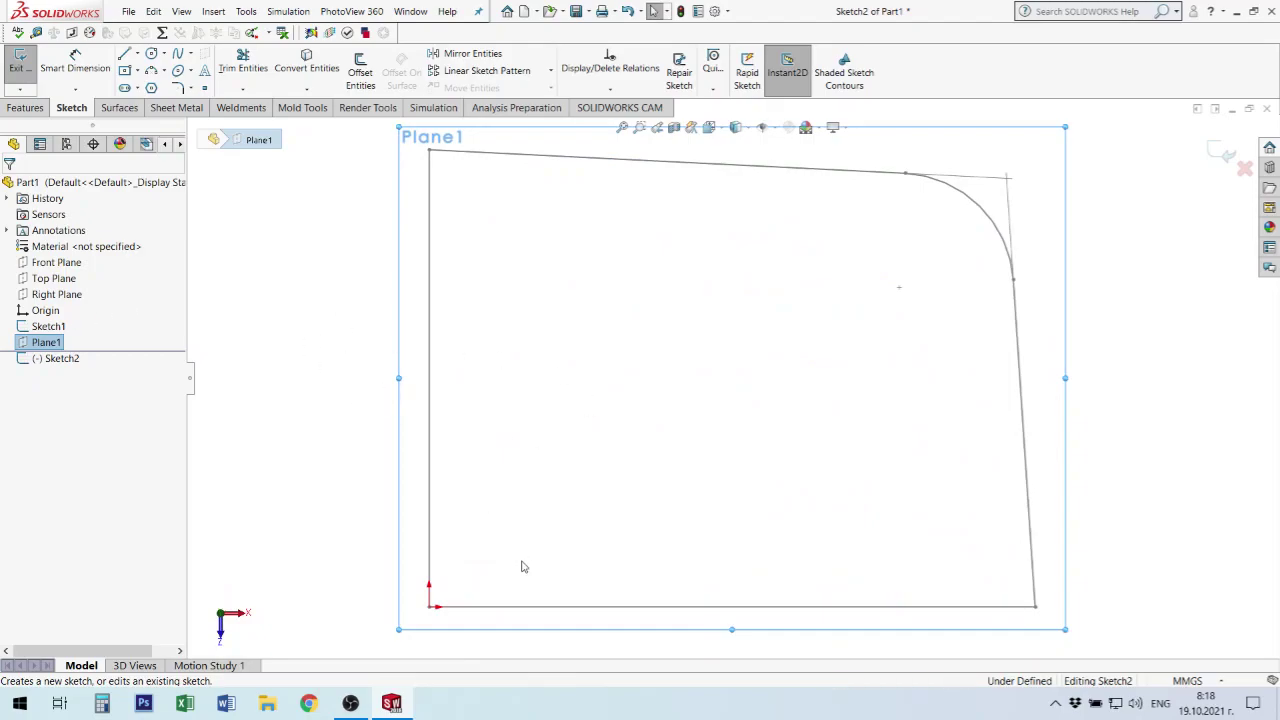
pyautogui.click(538, 607)
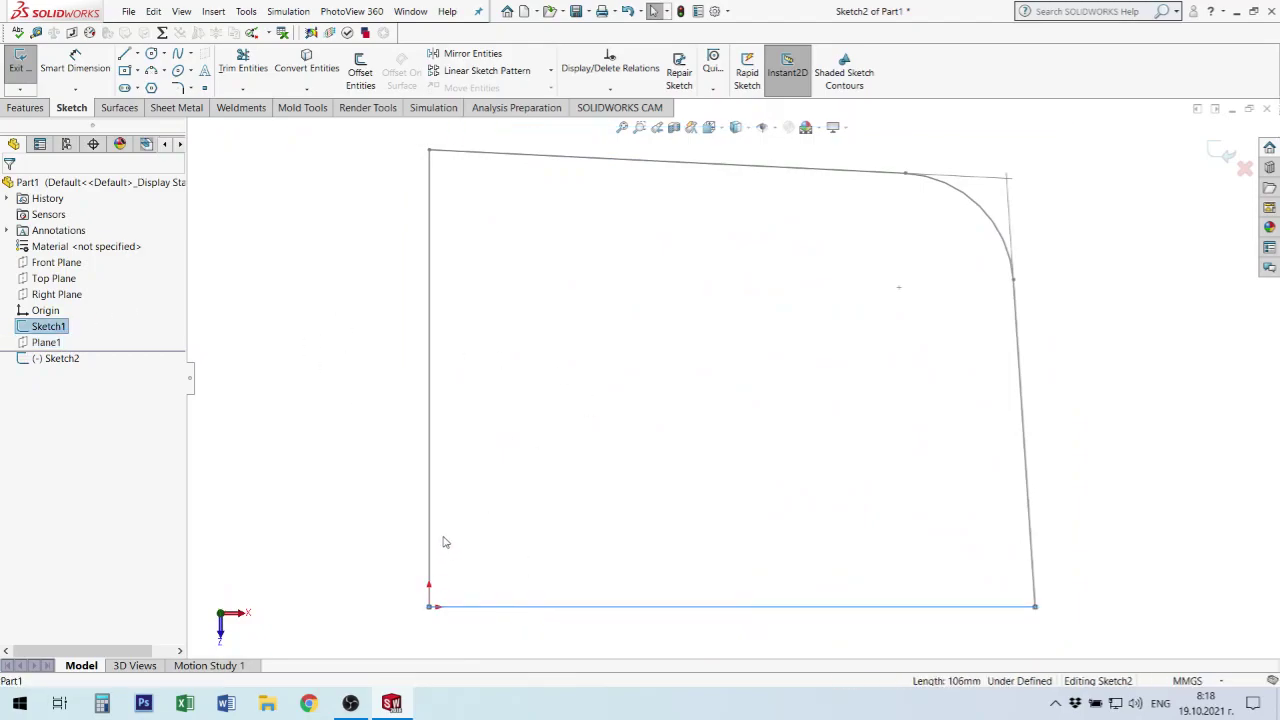
pyautogui.keyDown('ctrl'); pyautogui.click(429, 470); pyautogui.keyUp('ctrl')
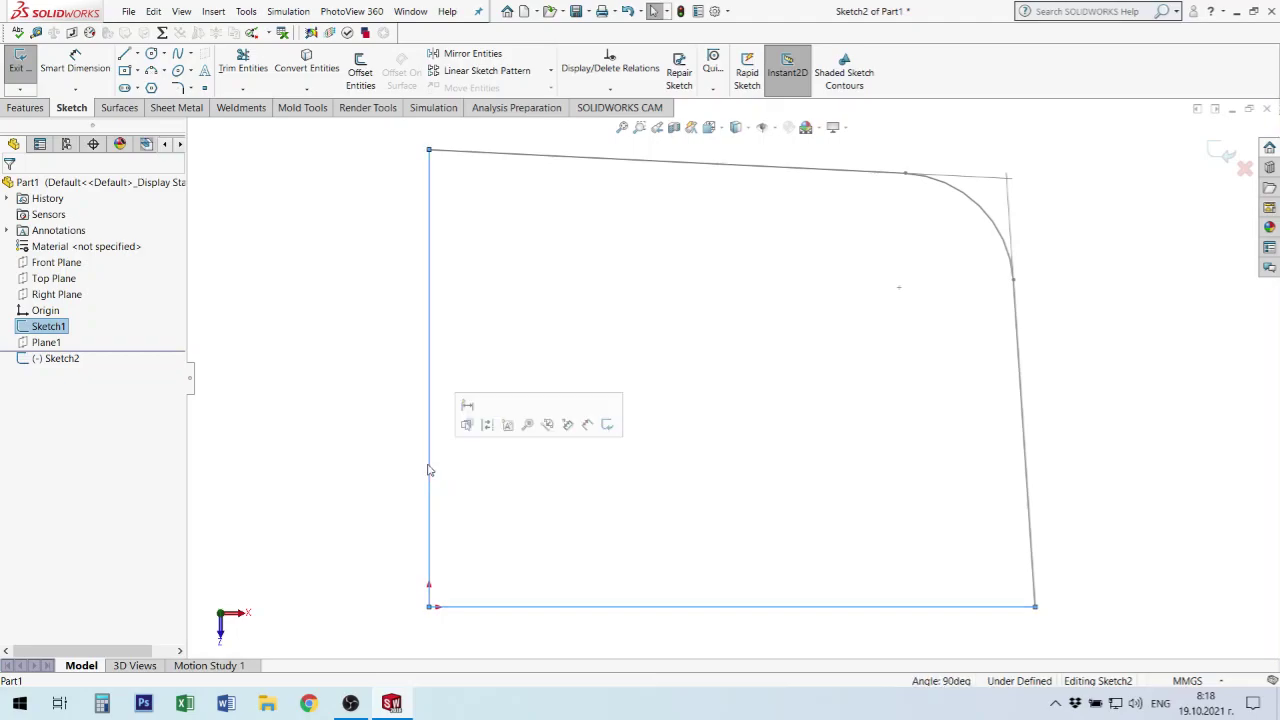
pyautogui.click(313, 58)
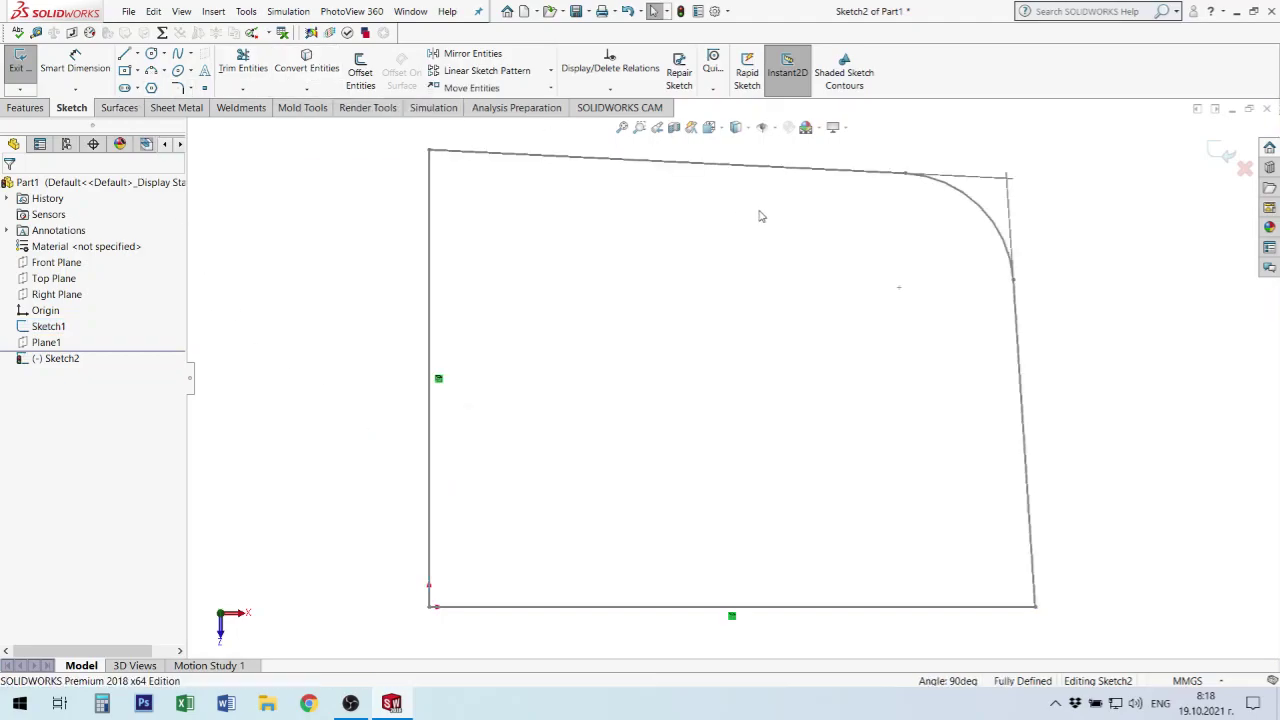
# - Select Sketch1's top edge, rounded corner arc and right edge
pyautogui.click(764, 172)
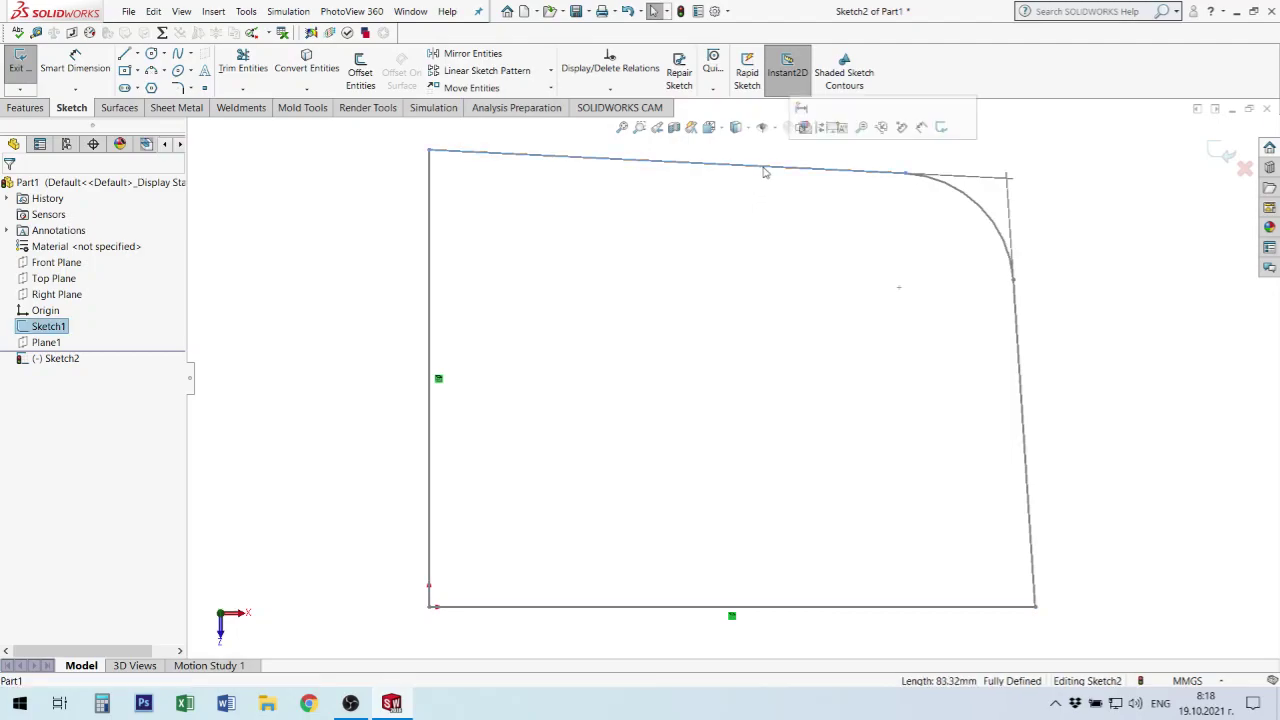
pyautogui.keyDown('ctrl'); pyautogui.click(990, 217); pyautogui.keyUp('ctrl')
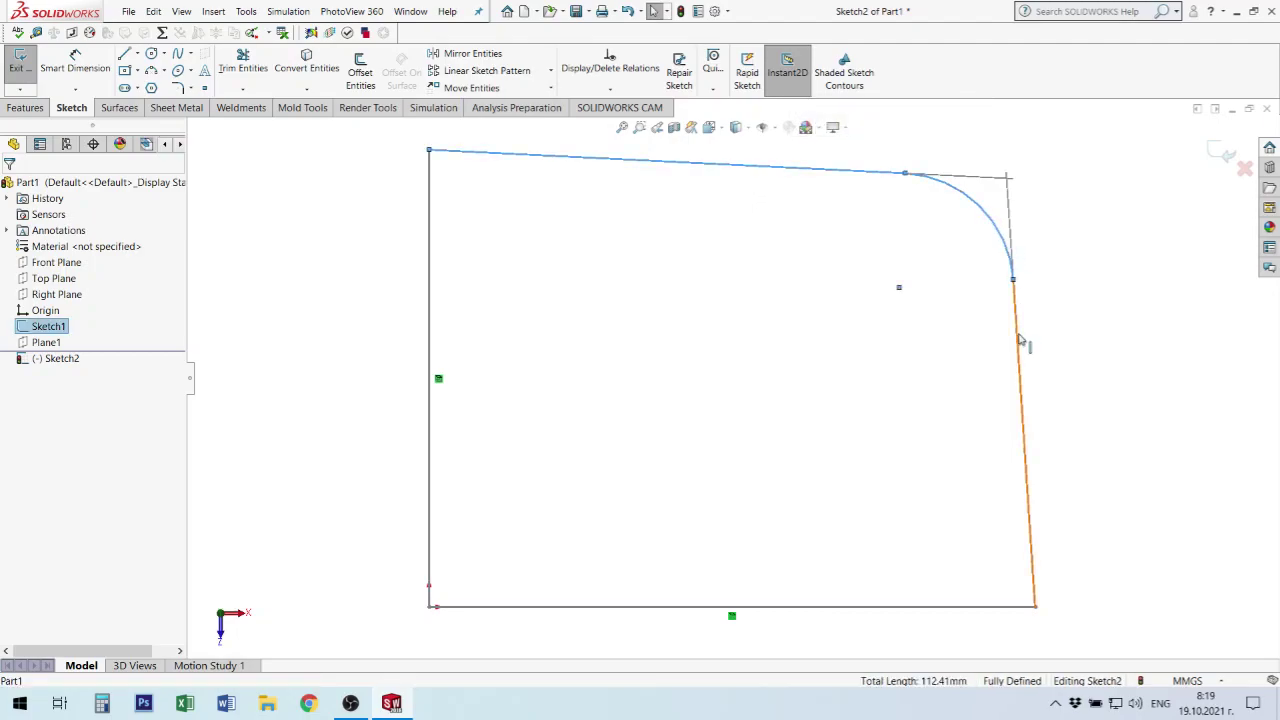
pyautogui.keyDown('ctrl'); pyautogui.click(1020, 342); pyautogui.keyUp('ctrl')
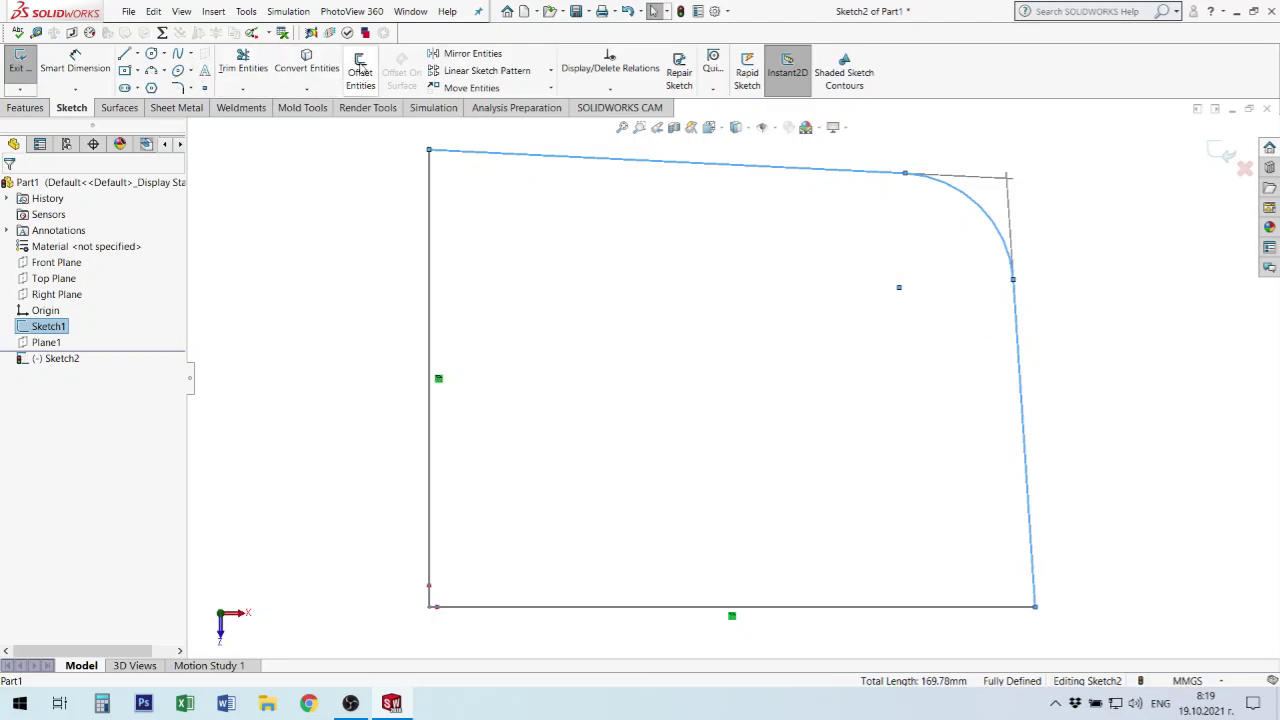
# - Offset the top edge, corner arc and right edge 5 mm inward, with Select chain off
pyautogui.click(361, 63)
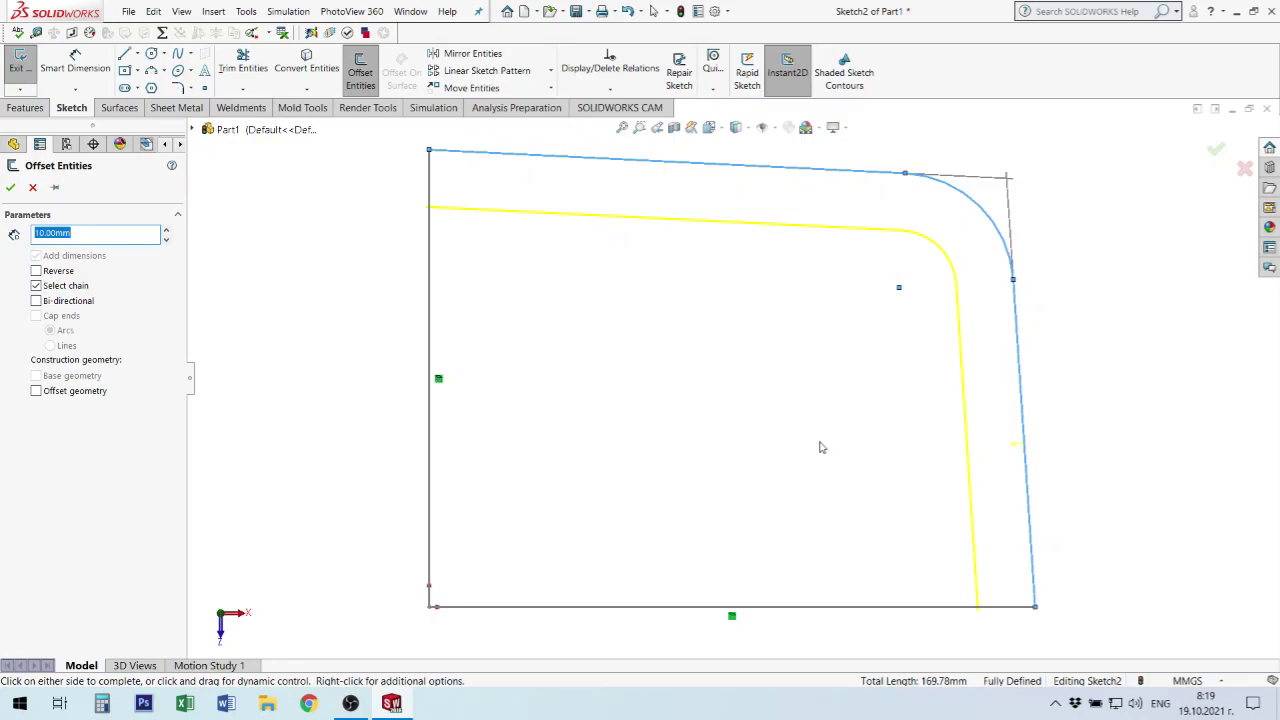
pyautogui.moveTo(817, 429); pyautogui.dragTo(843, 433, button='right')
pyautogui.scroll(1, 851, 397)
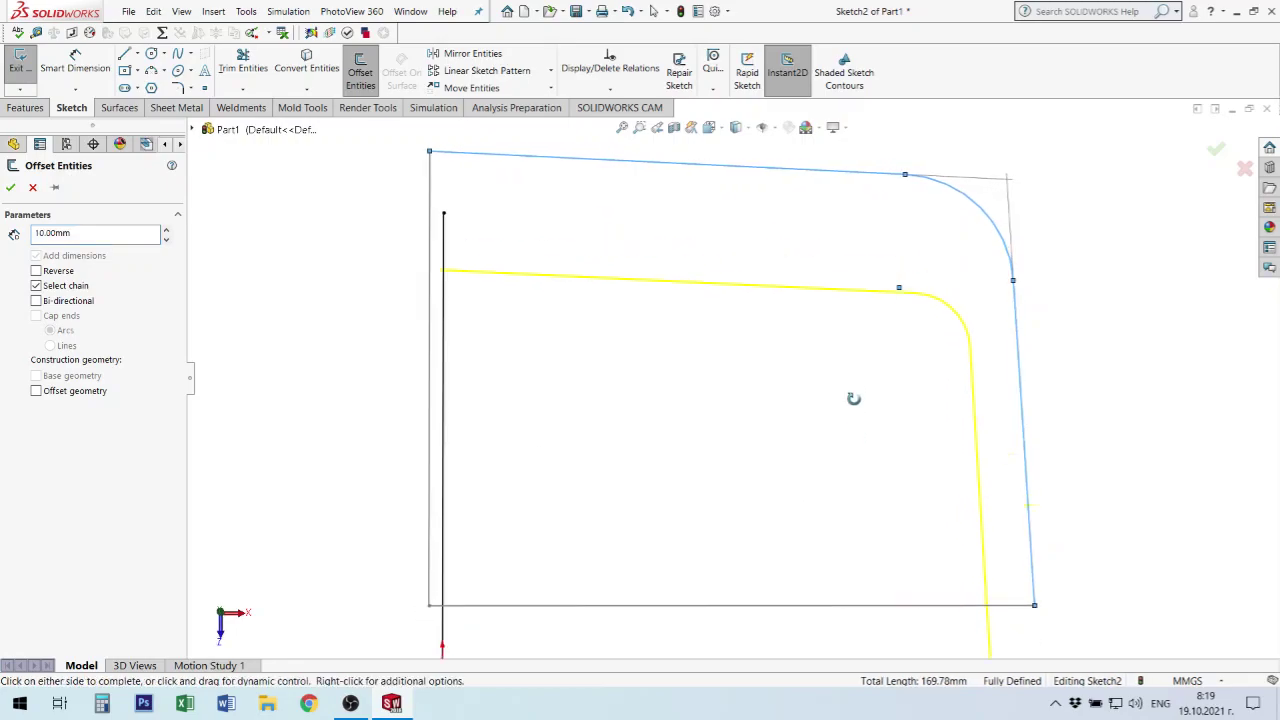
pyautogui.scroll(2, 851, 397)
pyautogui.scroll(3, 851, 397)
pyautogui.moveTo(797, 518)
pyautogui.mouseDown(button='middle')
pyautogui.moveTo(780, 477)
pyautogui.moveTo(780, 411)
pyautogui.moveTo(817, 434)
pyautogui.mouseUp(button='middle')
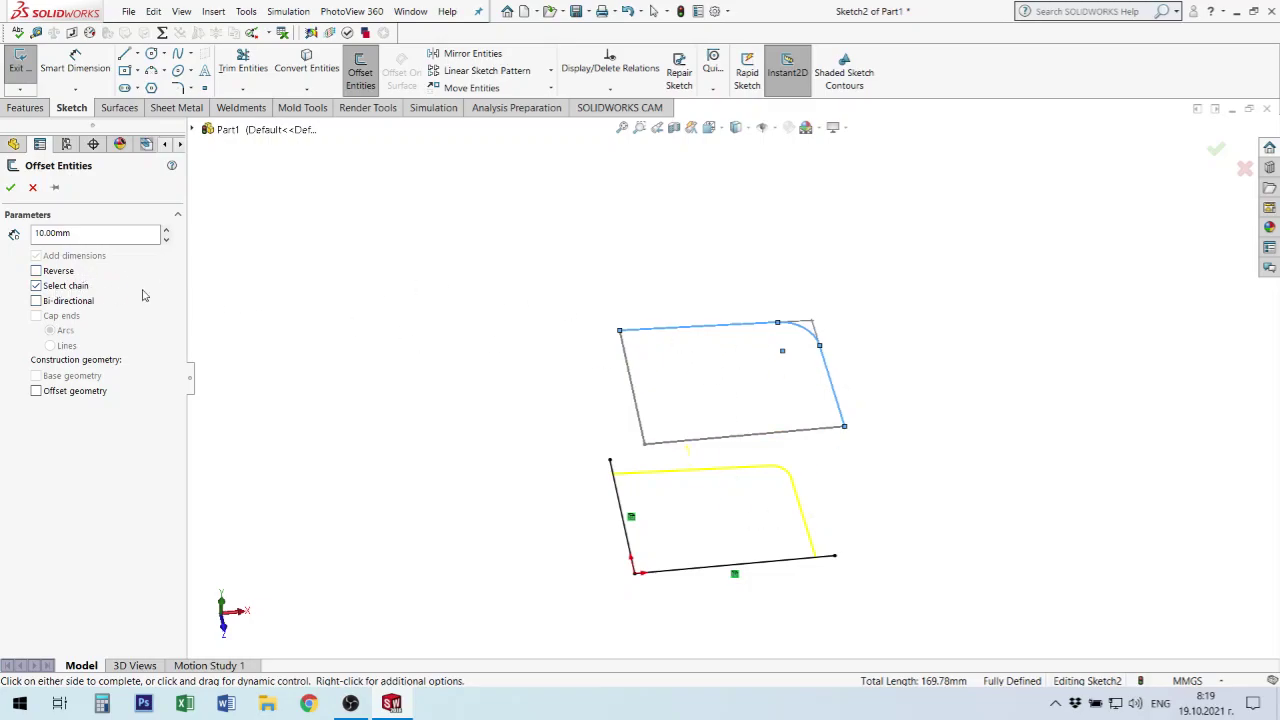
pyautogui.click(36, 286)
pyautogui.moveTo(94, 232); pyautogui.dragTo(34, 231)
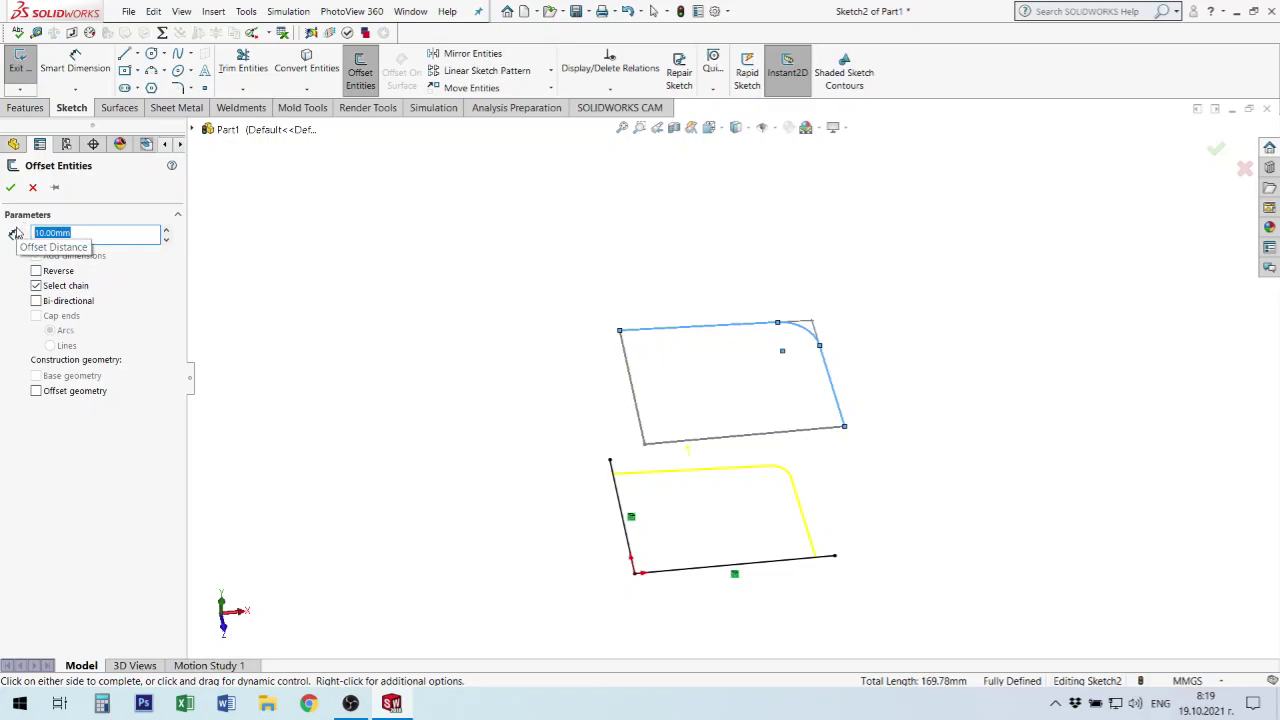
pyautogui.write('5')
pyautogui.press('Return')
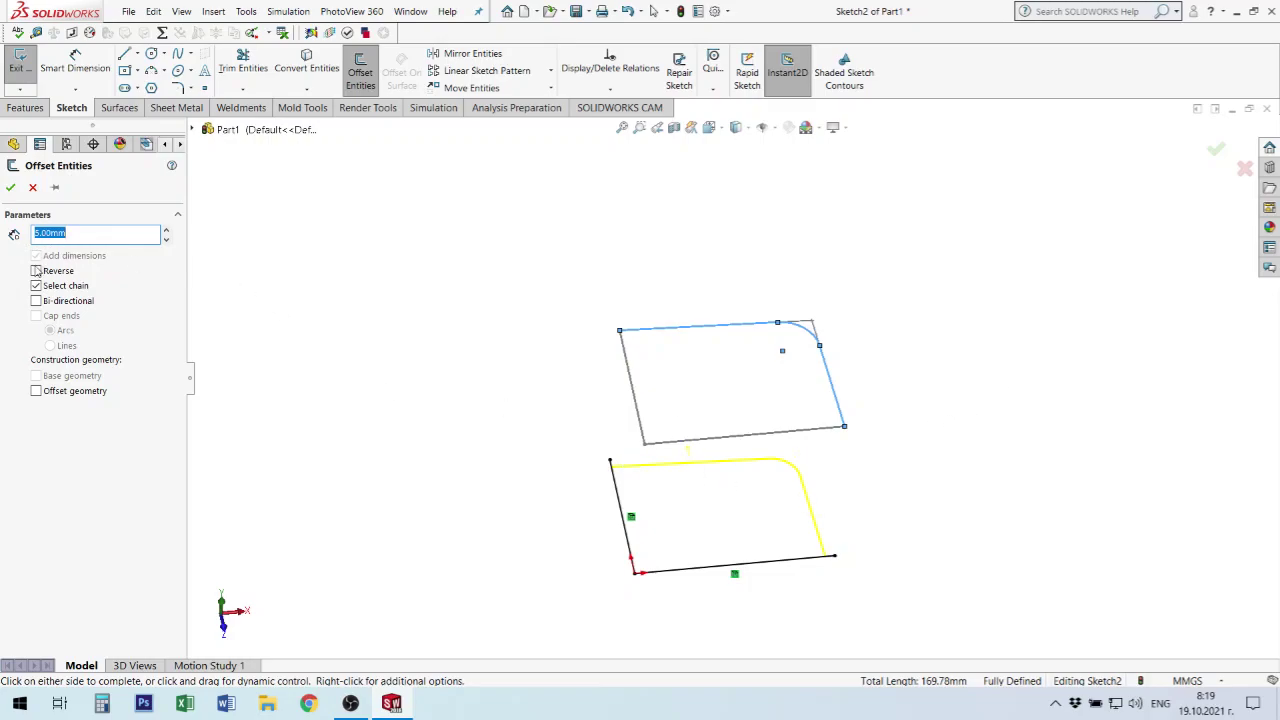
pyautogui.click(36, 271)
pyautogui.click(36, 271)
pyautogui.click(11, 188)
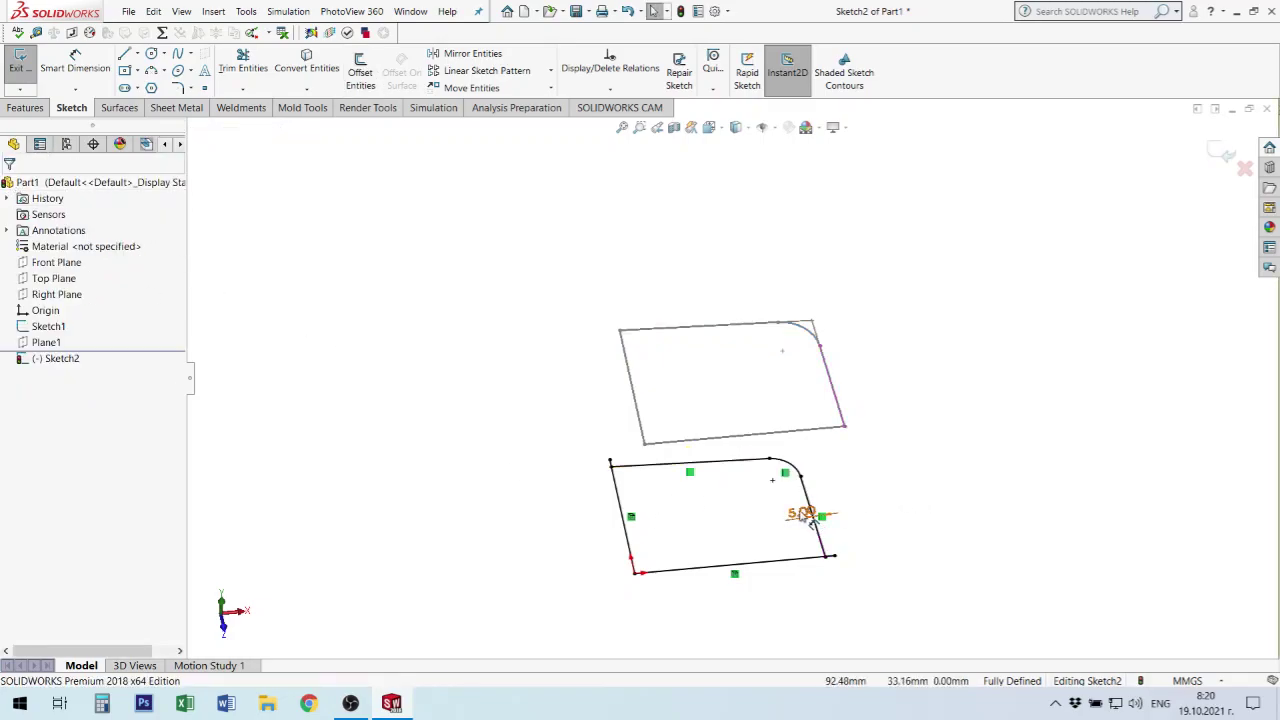
# - Move the 5.00 offset dimension up and to the right, clear of the profile
pyautogui.moveTo(812, 520); pyautogui.dragTo(872, 490)
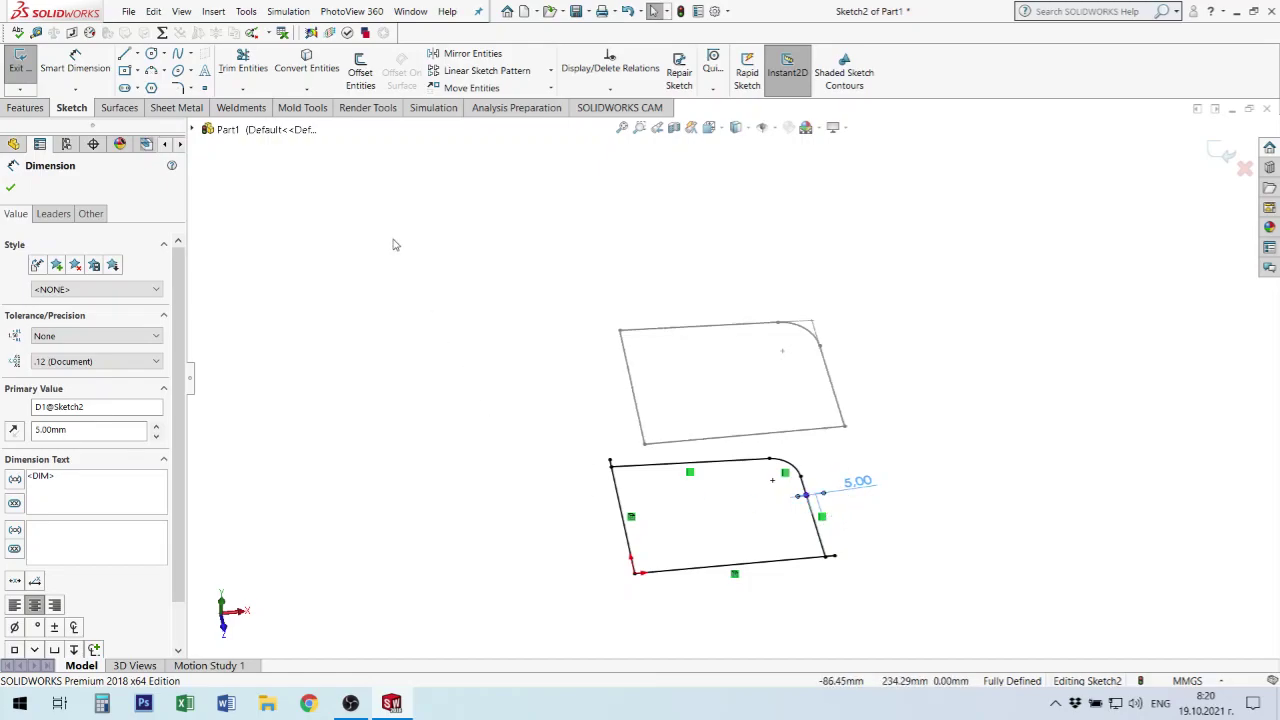
# - Trim the overhanging stub at the lower profile's top-left corner with Trim to closest, then close Trim
pyautogui.click(243, 62)
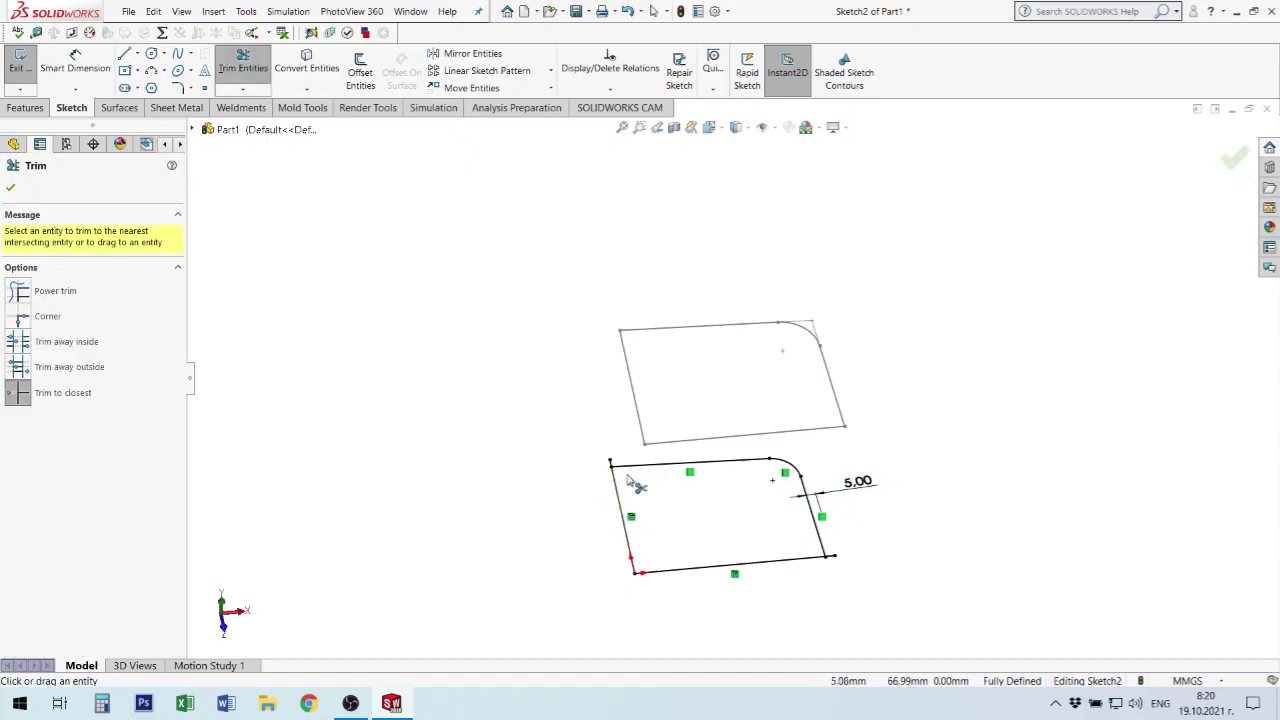
pyautogui.click(613, 464)
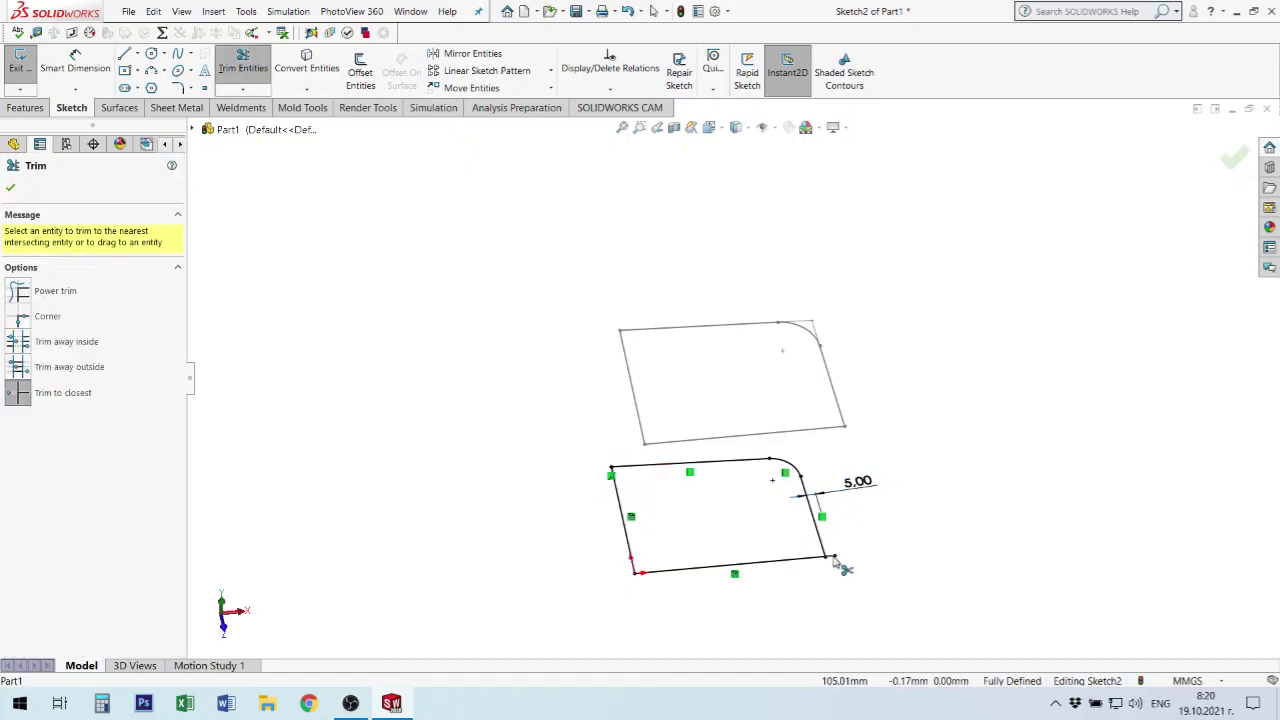
pyautogui.scroll(-3, 818, 585)
pyautogui.scroll(-3, 823, 543)
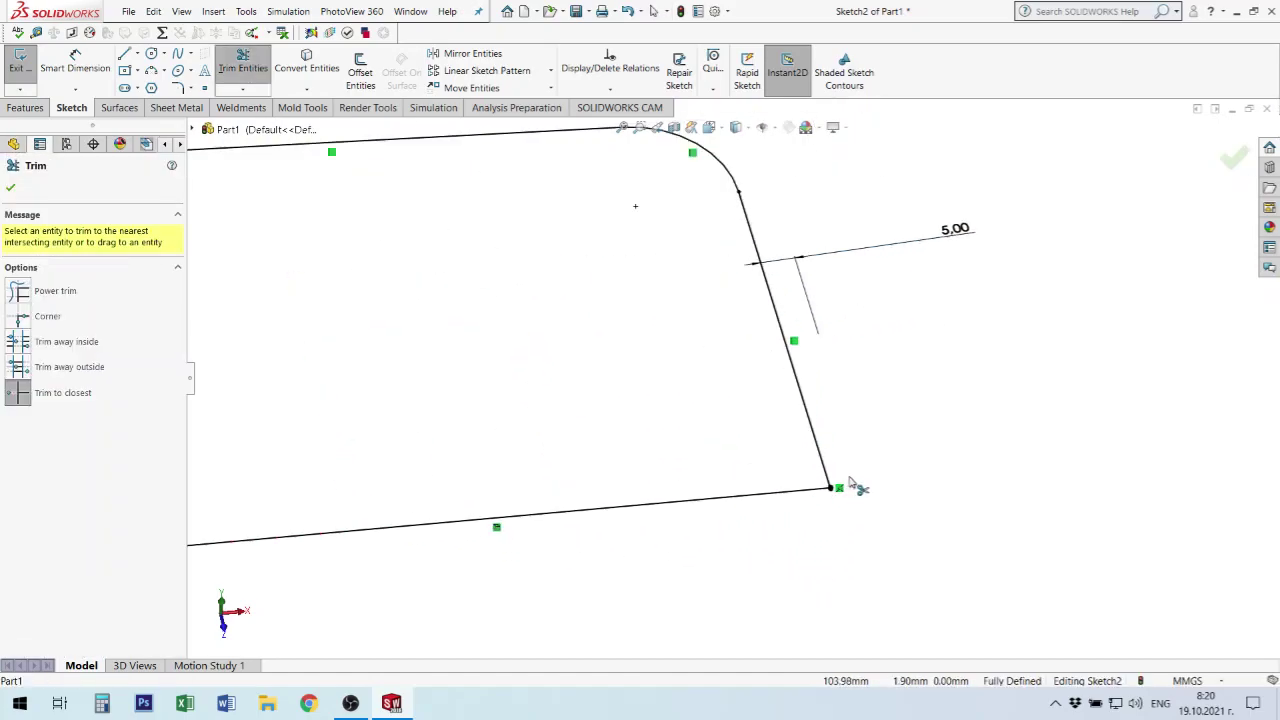
pyautogui.scroll(-3, 832, 500)
pyautogui.scroll(-2, 795, 440)
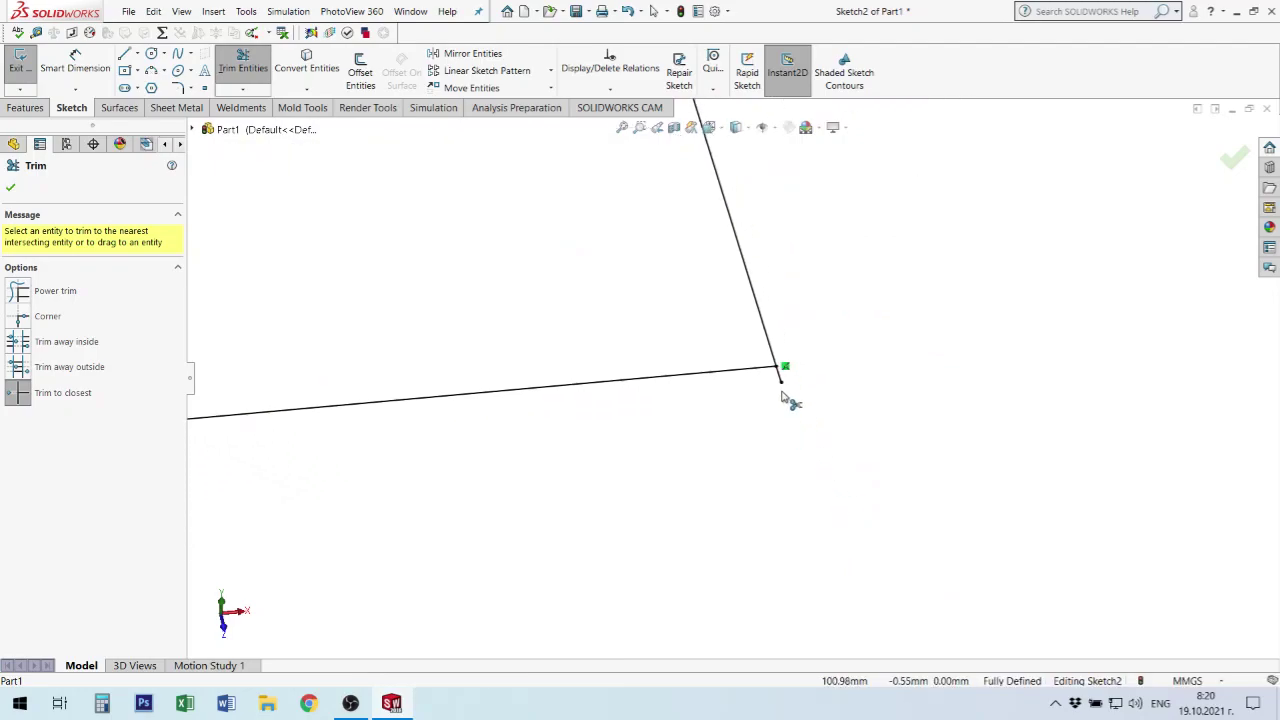
pyautogui.scroll(1, 791, 354)
pyautogui.scroll(2, 791, 354)
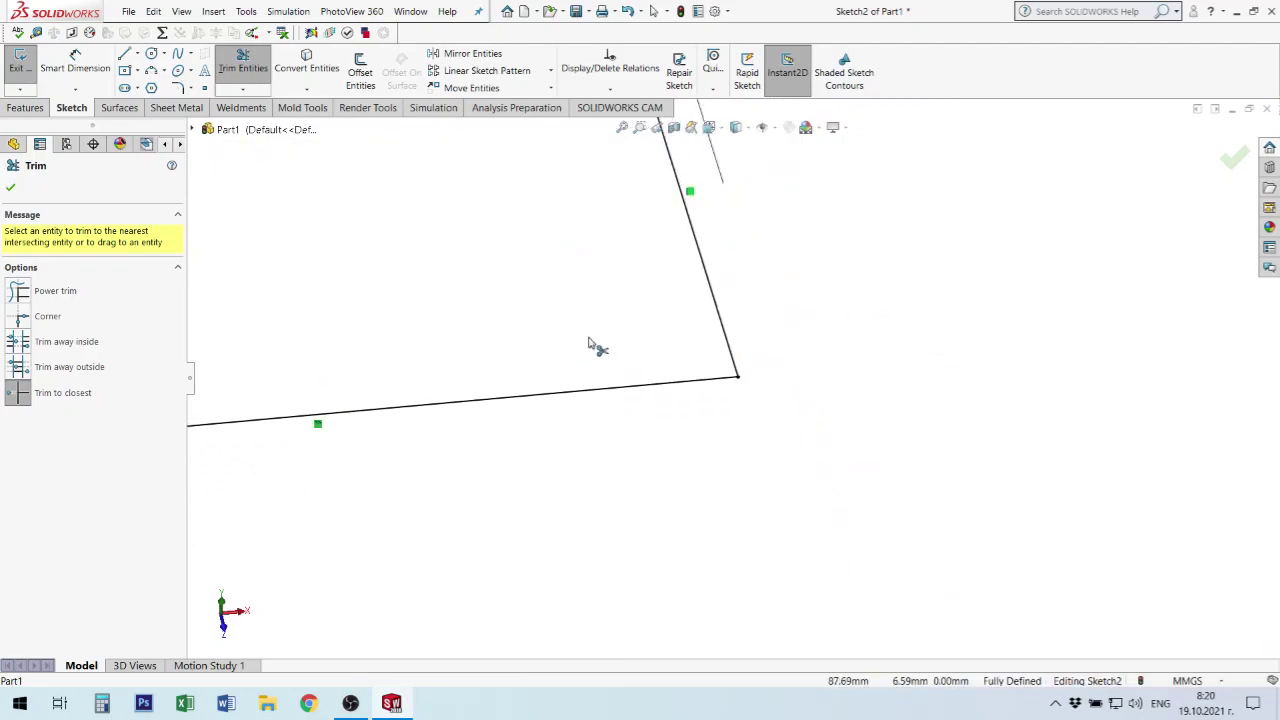
pyautogui.scroll(5, 598, 345)
pyautogui.scroll(-1, 363, 234)
pyautogui.scroll(-3, 457, 297)
pyautogui.scroll(-2, 462, 246)
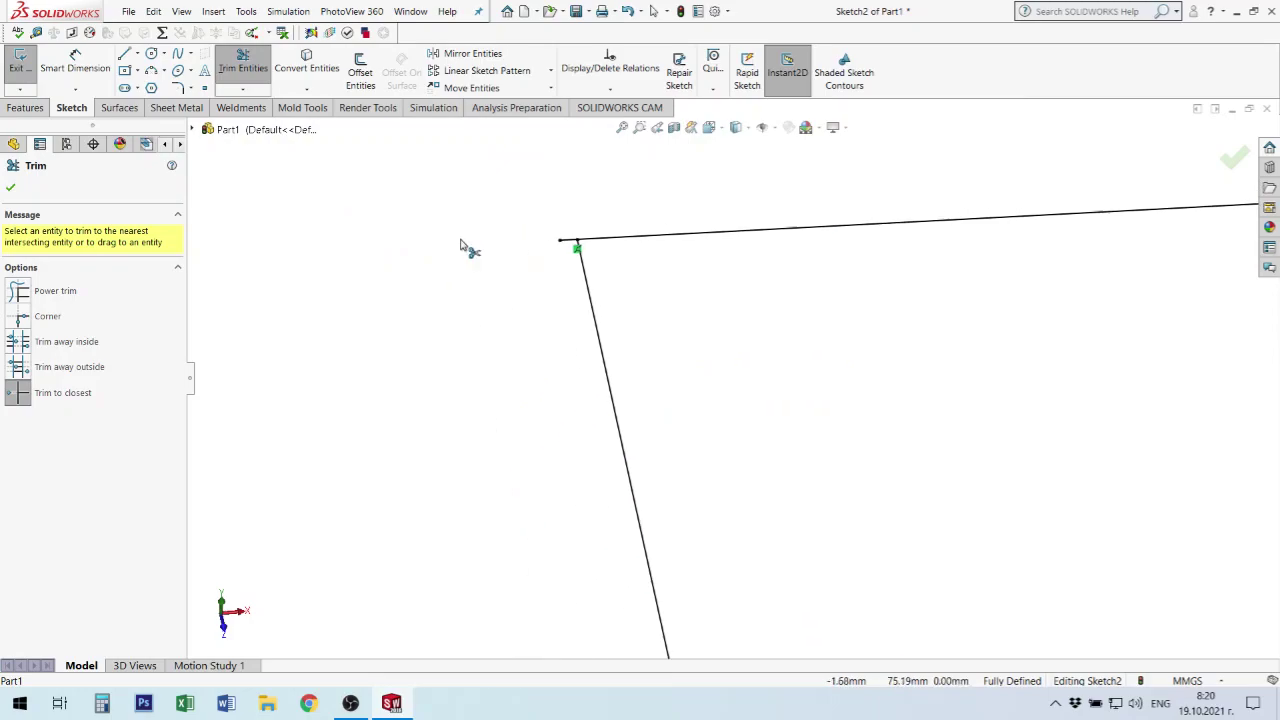
pyautogui.scroll(-2, 565, 255)
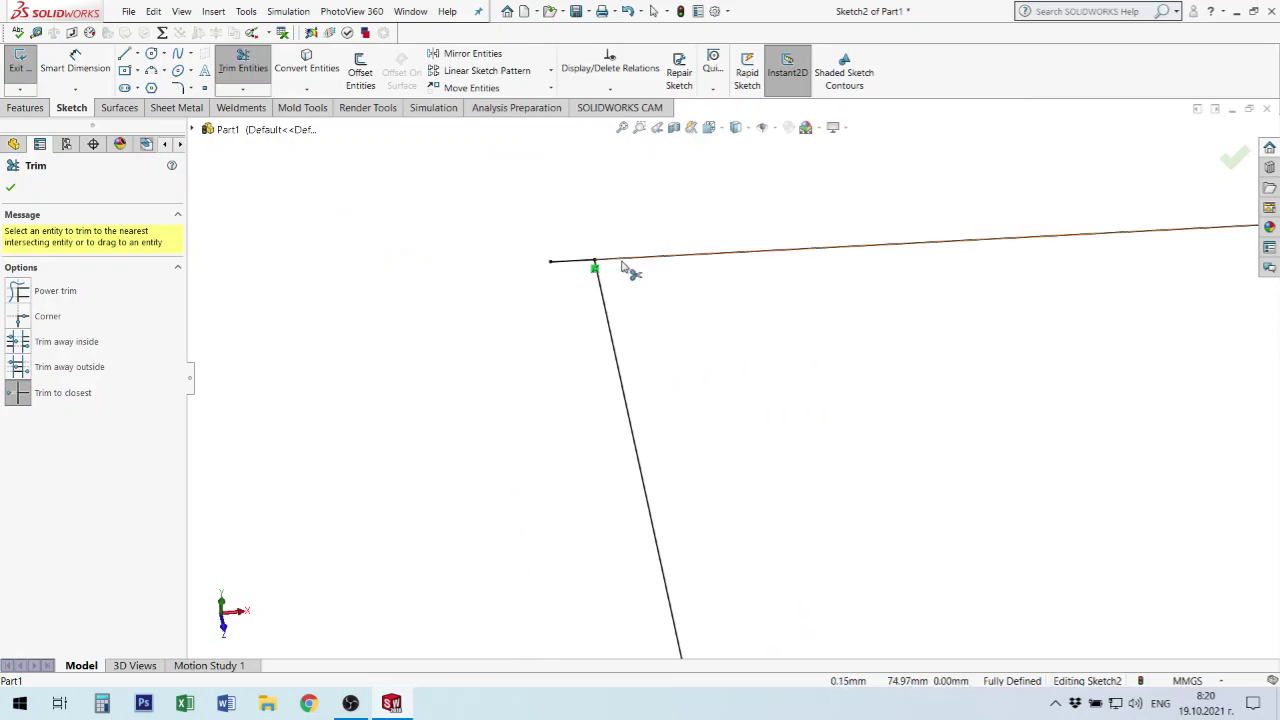
pyautogui.click(565, 262)
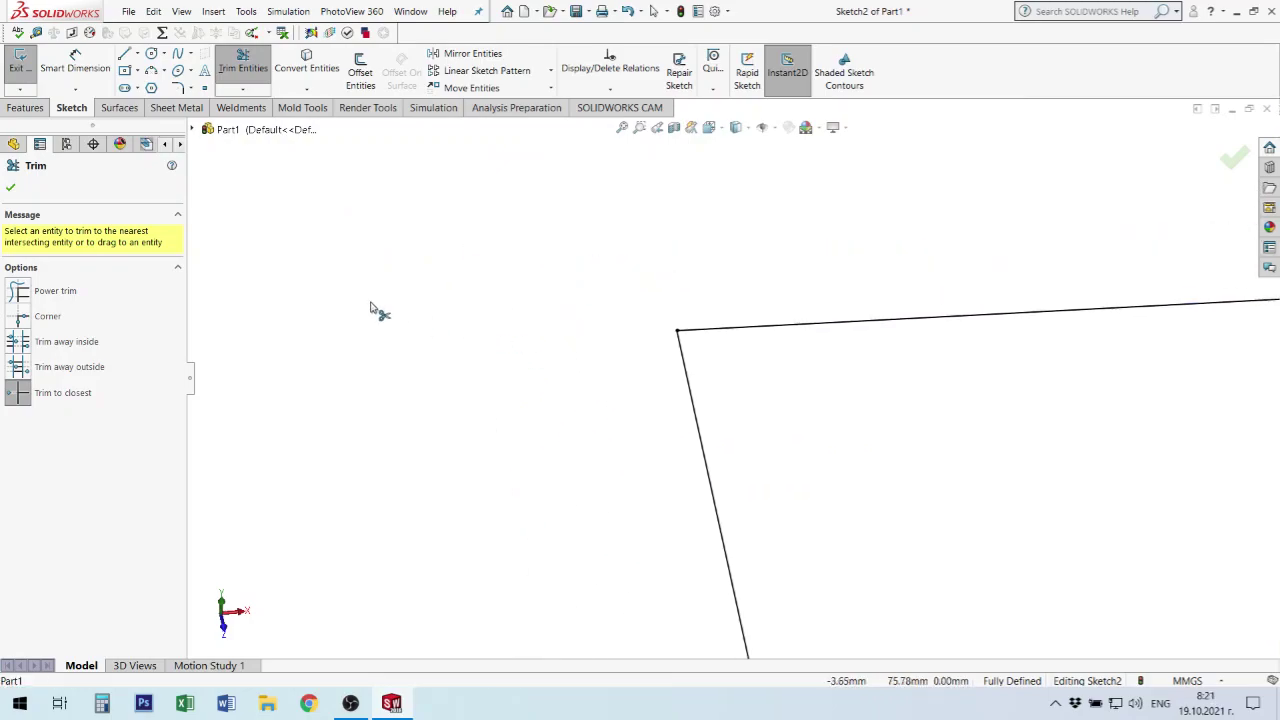
pyautogui.click(10, 187)
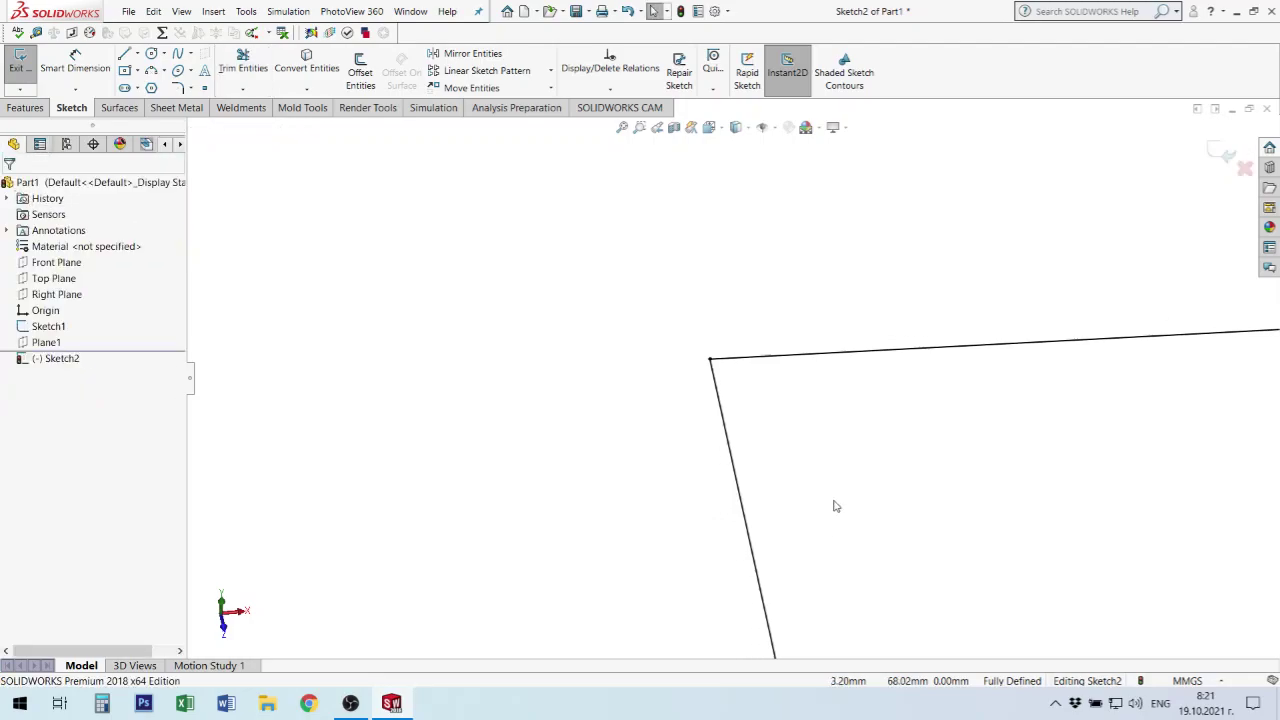
pyautogui.scroll(2, 923, 469)
pyautogui.scroll(3, 974, 500)
pyautogui.scroll(-1, 1146, 494)
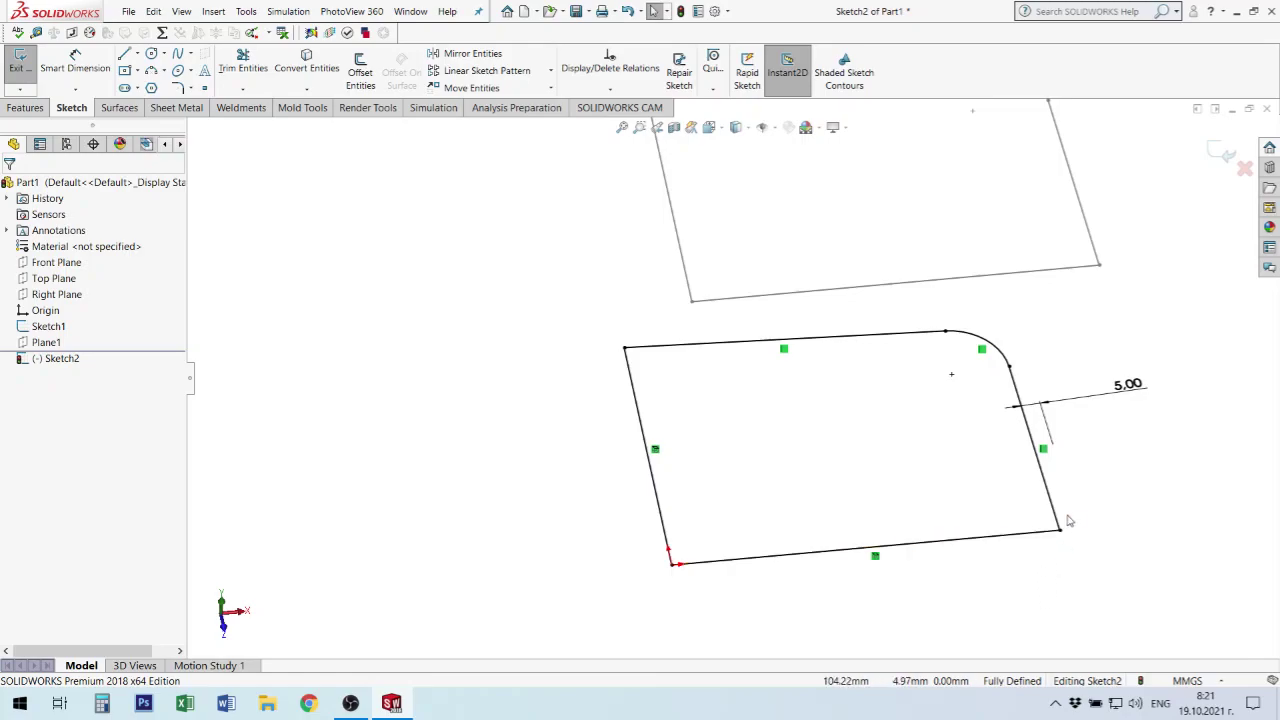
pyautogui.scroll(-1, 1057, 543)
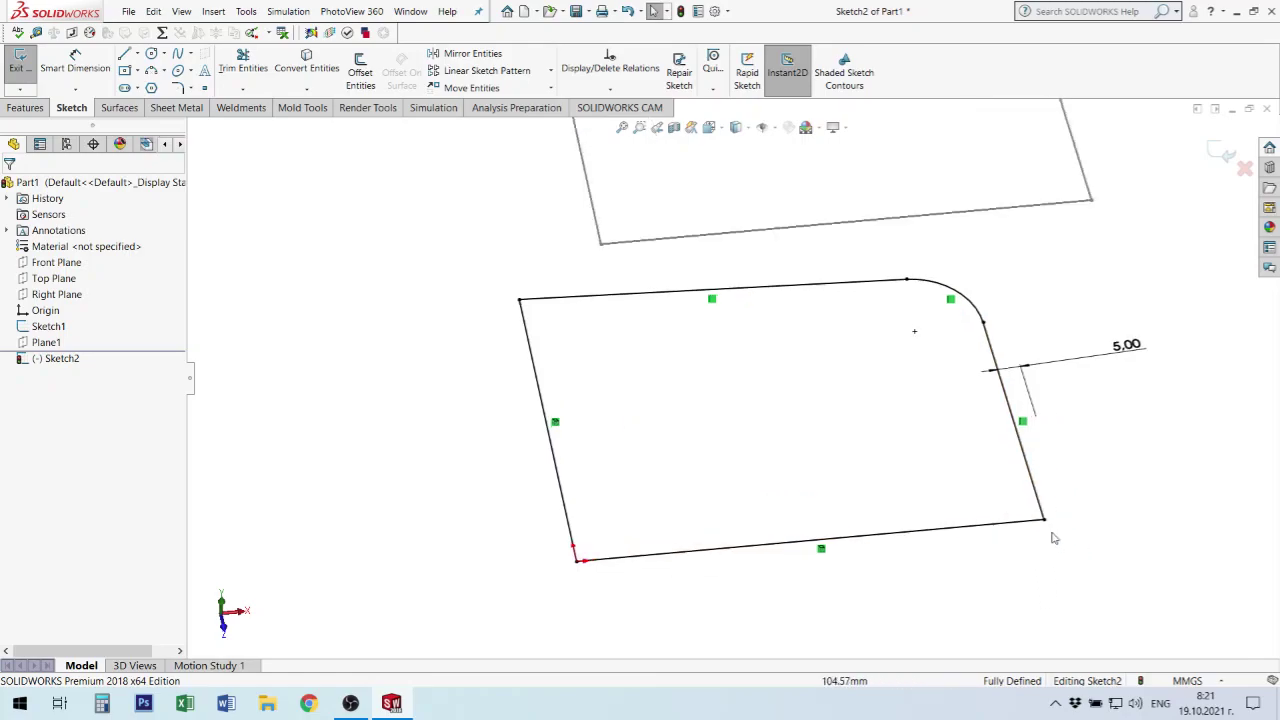
pyautogui.scroll(-3, 1050, 535)
pyautogui.scroll(-2, 966, 466)
pyautogui.scroll(-1, 900, 465)
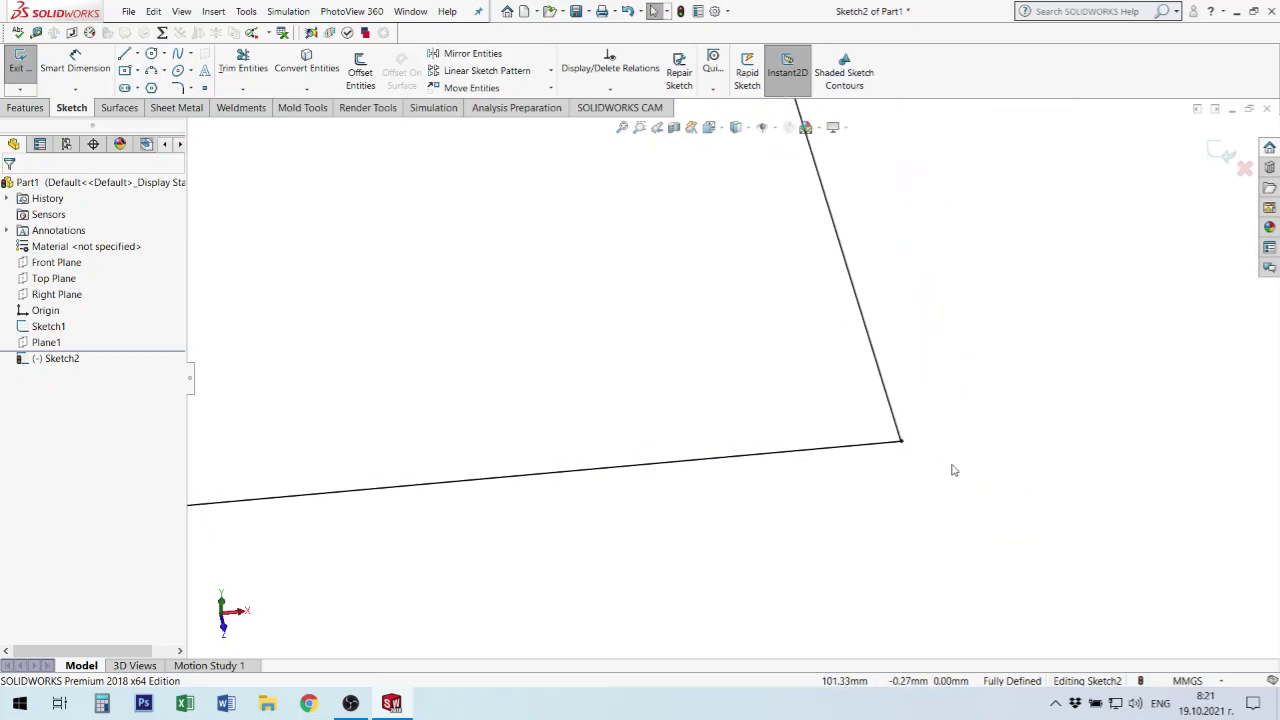
pyautogui.scroll(1, 800, 455)
pyautogui.scroll(1, 654, 306)
pyautogui.scroll(1, 663, 329)
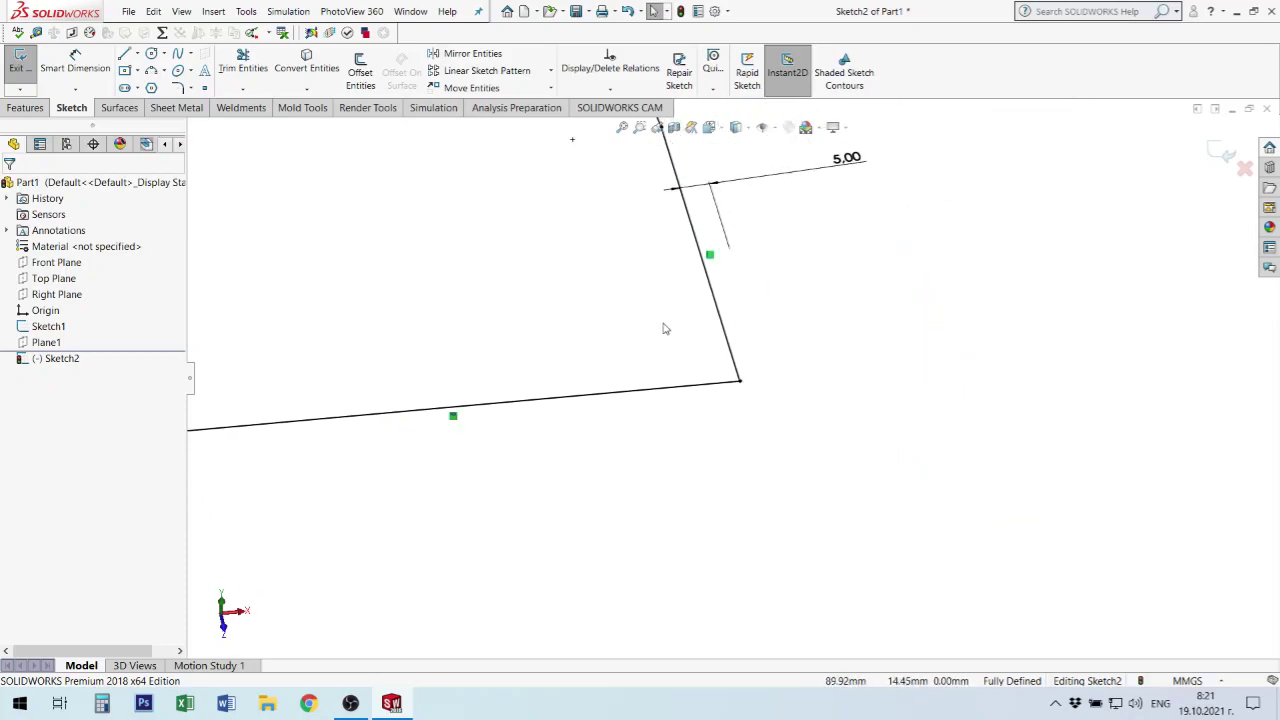
pyautogui.scroll(1, 663, 329)
pyautogui.scroll(2, 549, 340)
pyautogui.scroll(-1, 600, 320)
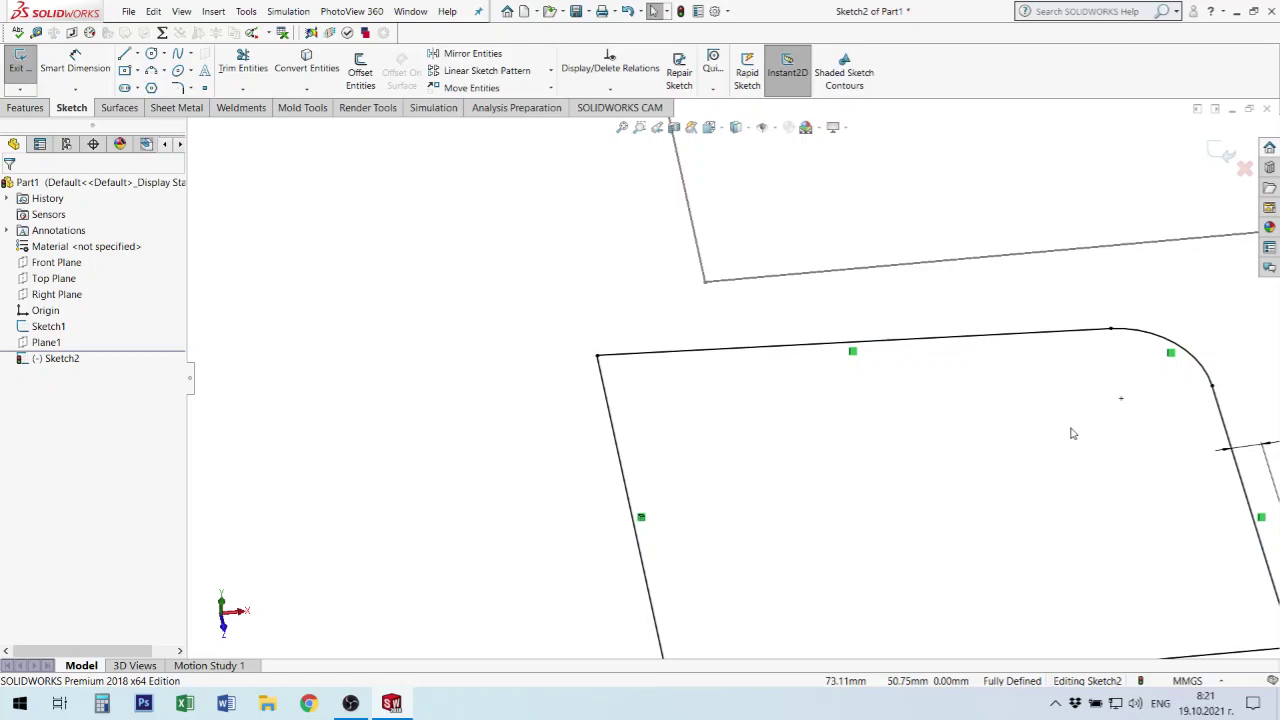
pyautogui.press('f')
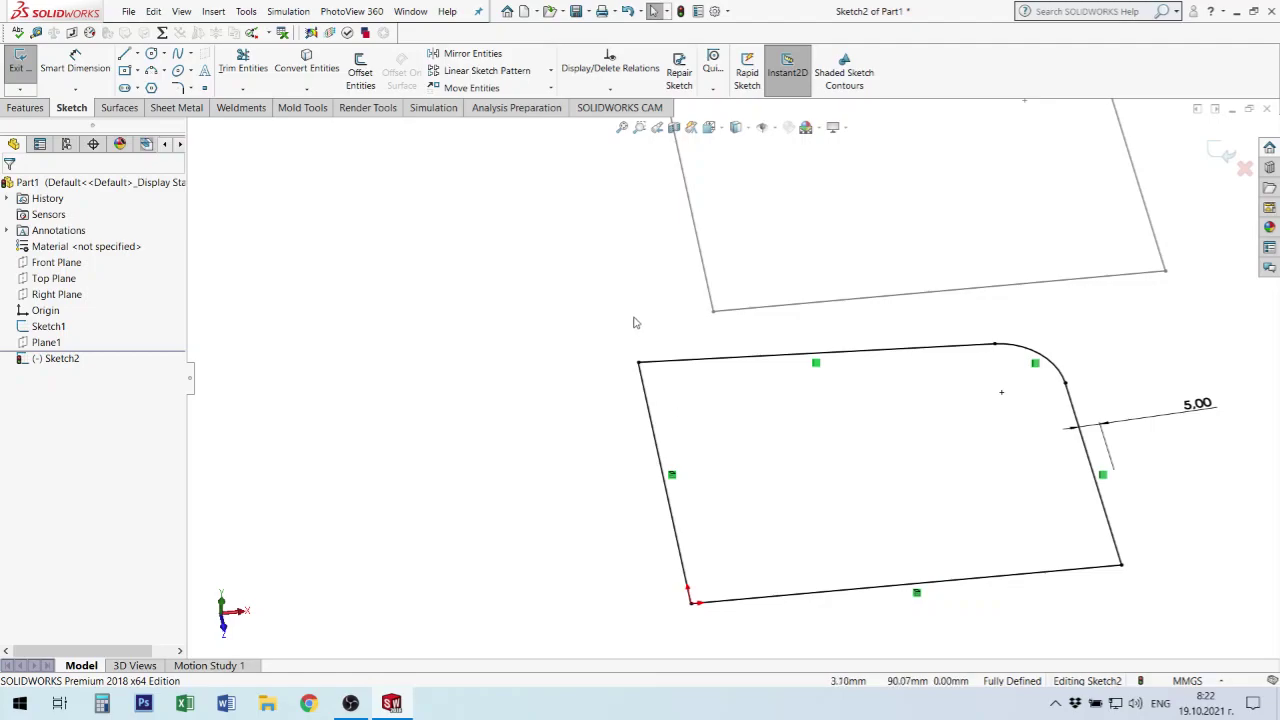
pyautogui.scroll(3, 1024, 445)
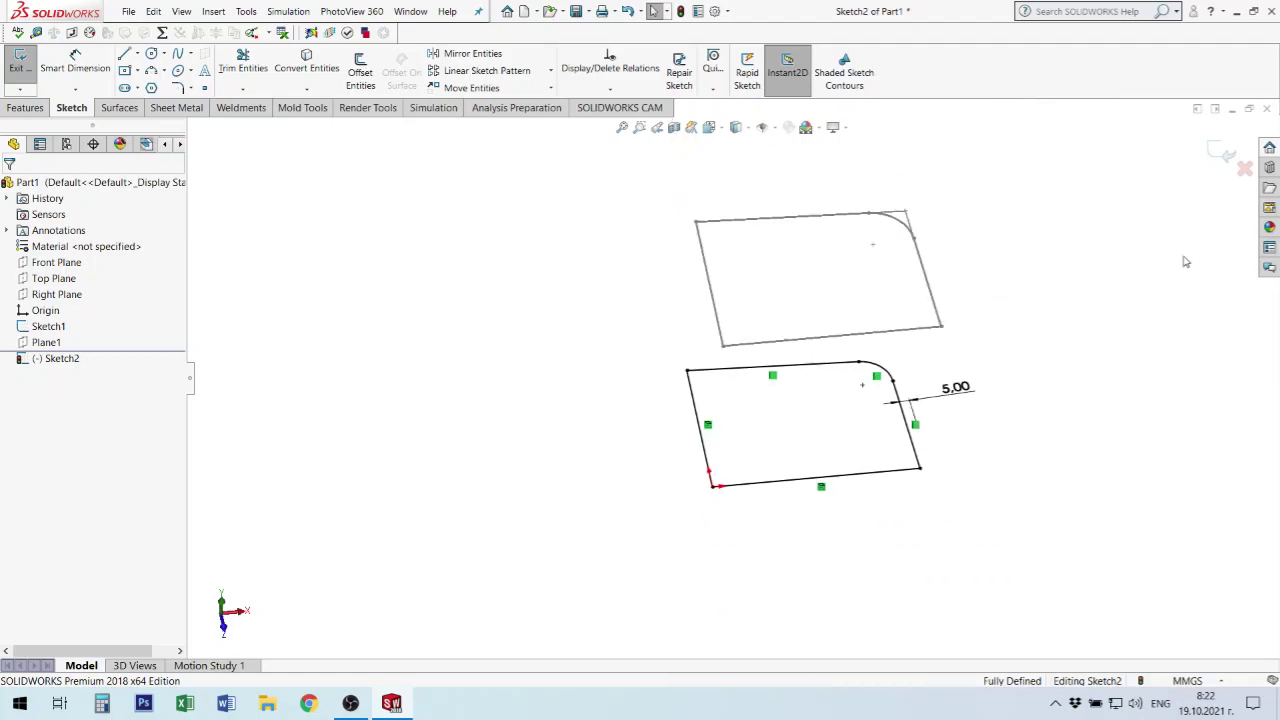
# - Exit Sketch2 and orbit the view to tilt both rounded profiles into view
pyautogui.click(1221, 150)
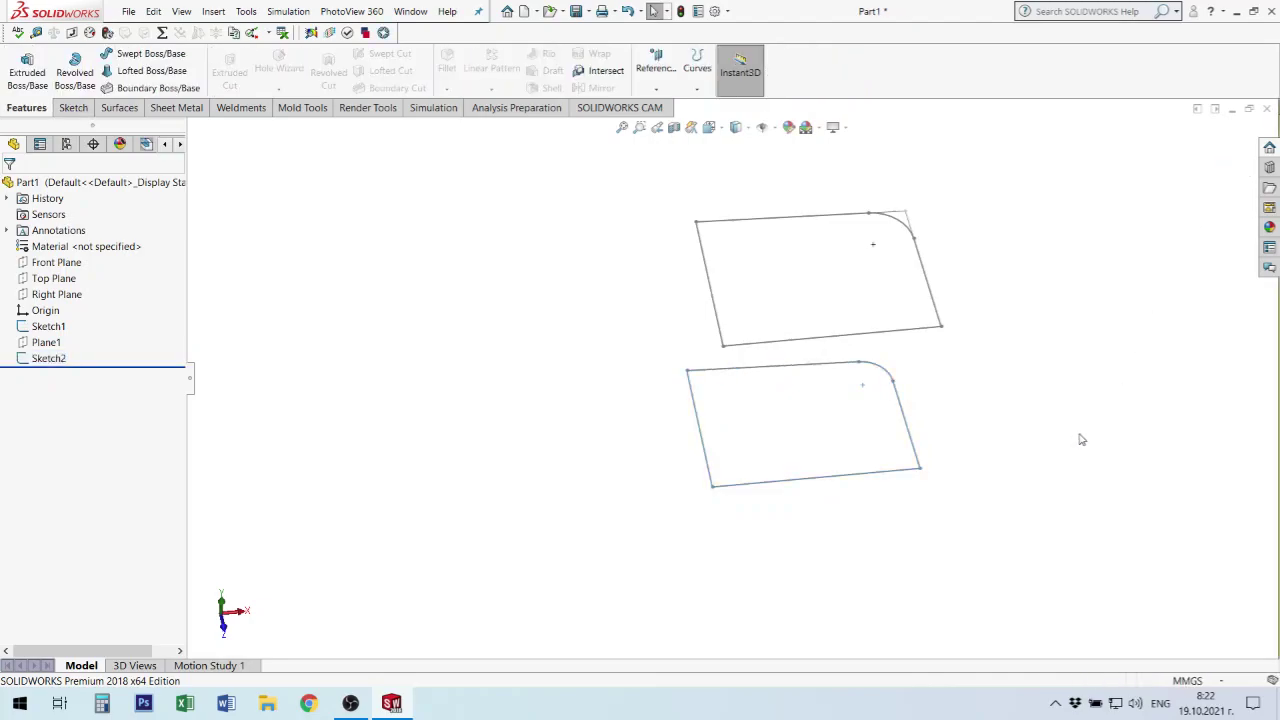
pyautogui.moveTo(978, 440)
pyautogui.mouseDown(button='middle')
pyautogui.moveTo(960, 400)
pyautogui.moveTo(974, 331)
pyautogui.mouseUp(button='middle')
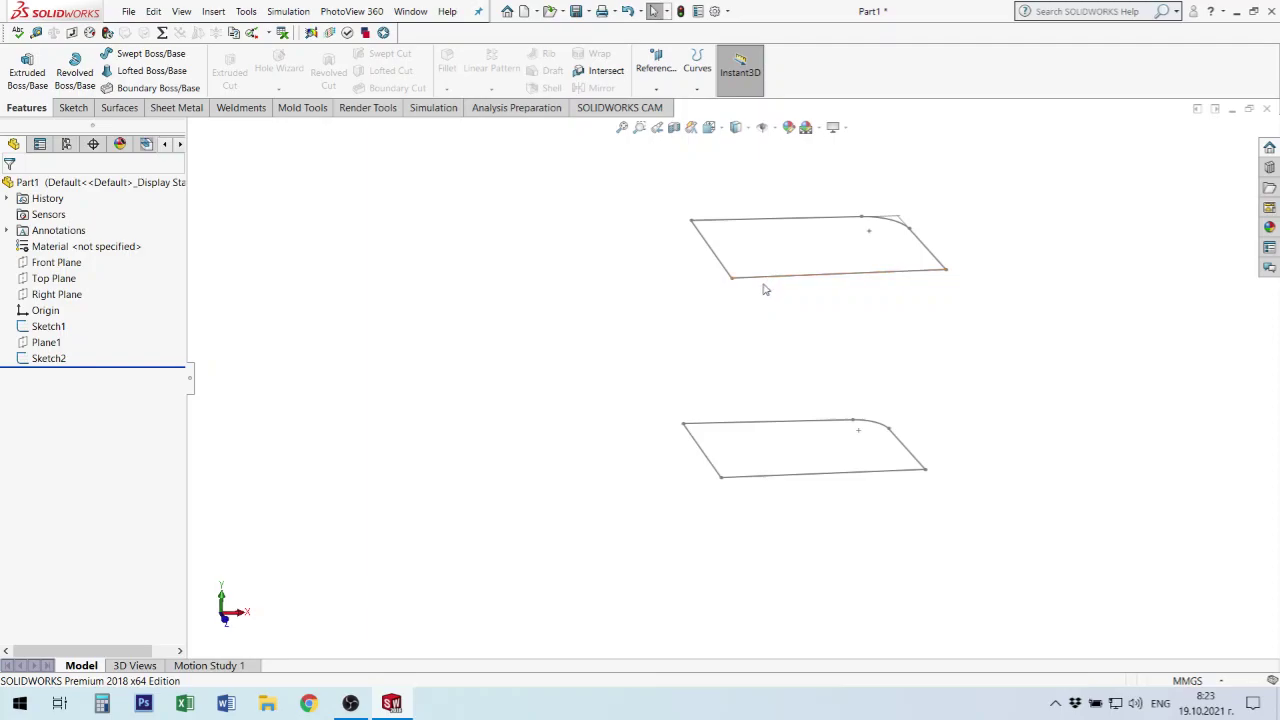
# - Loft from Sketch2 to Sketch1, re-picking Sketch1 at the matching corner until the preview is untwisted
pyautogui.click(160, 73)
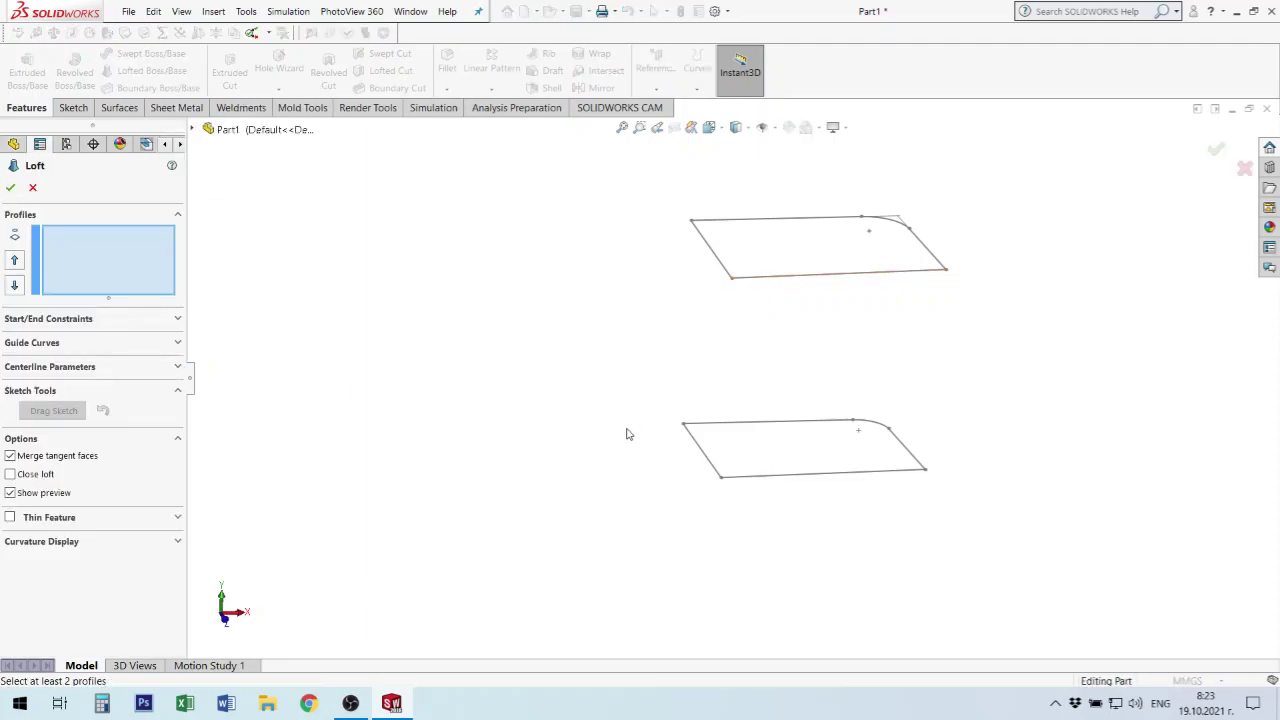
pyautogui.click(721, 481)
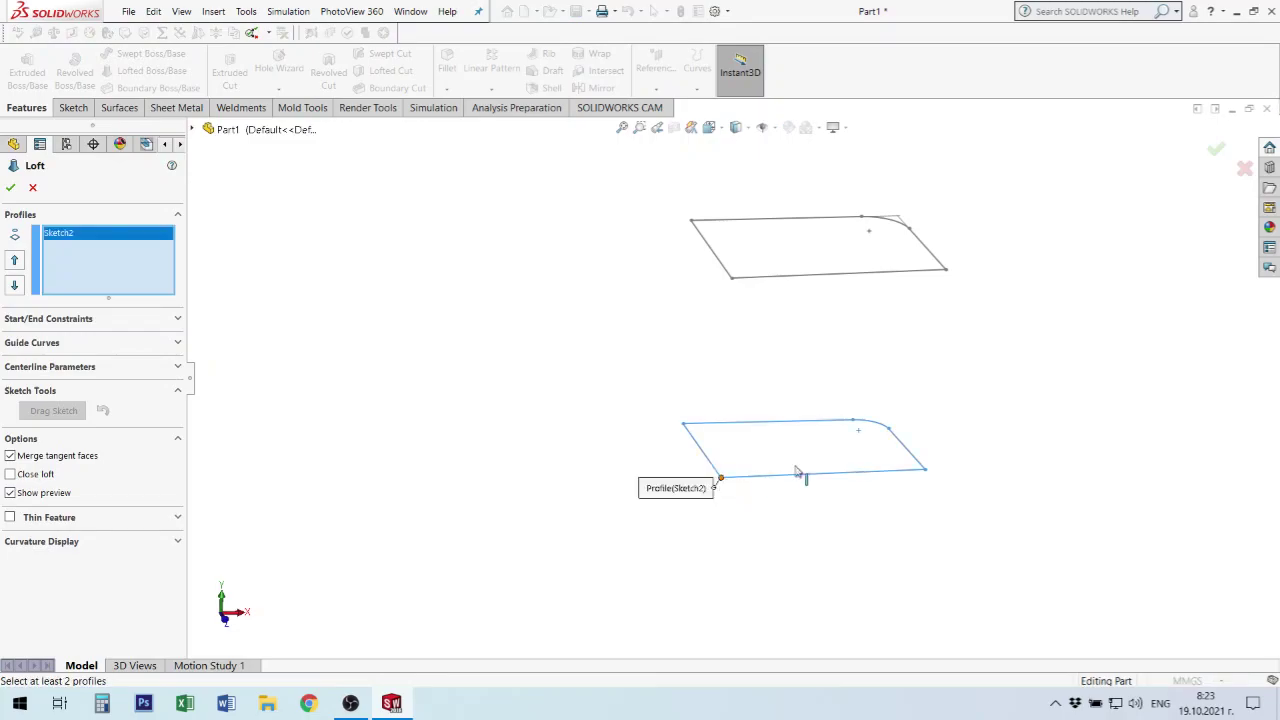
pyautogui.click(946, 272)
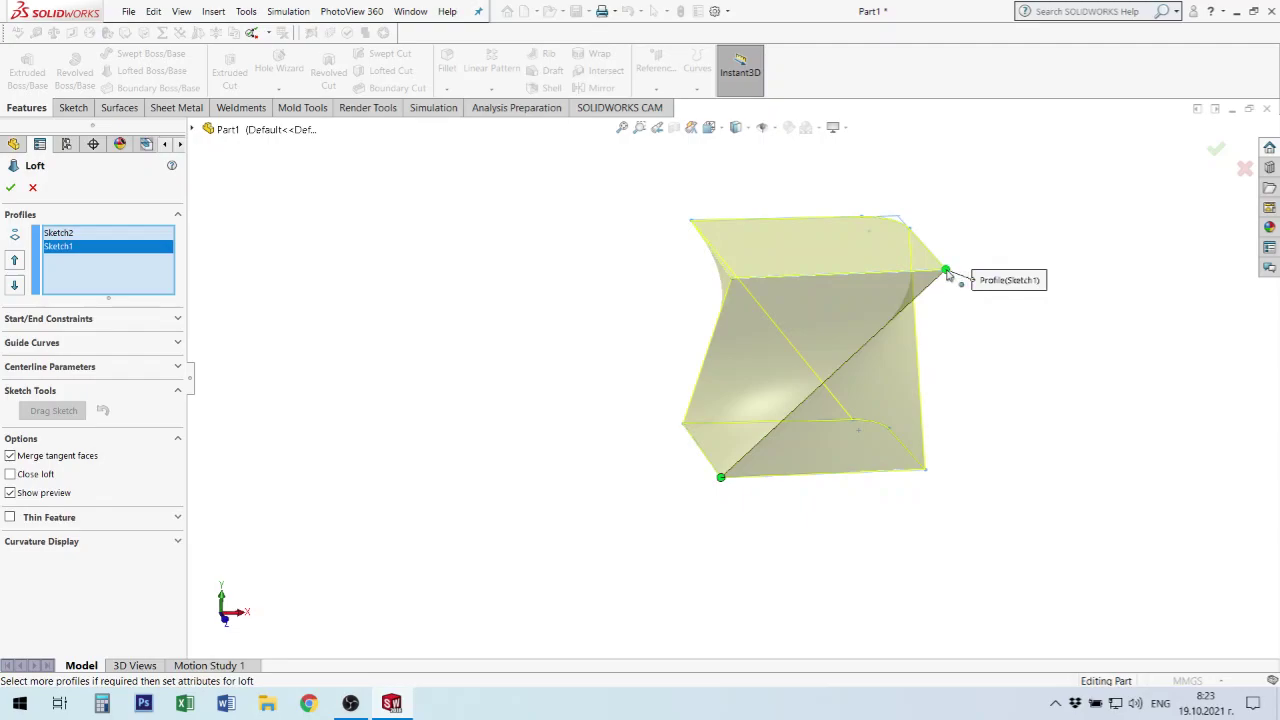
pyautogui.click(69, 249)
pyautogui.rightClick(69, 250)
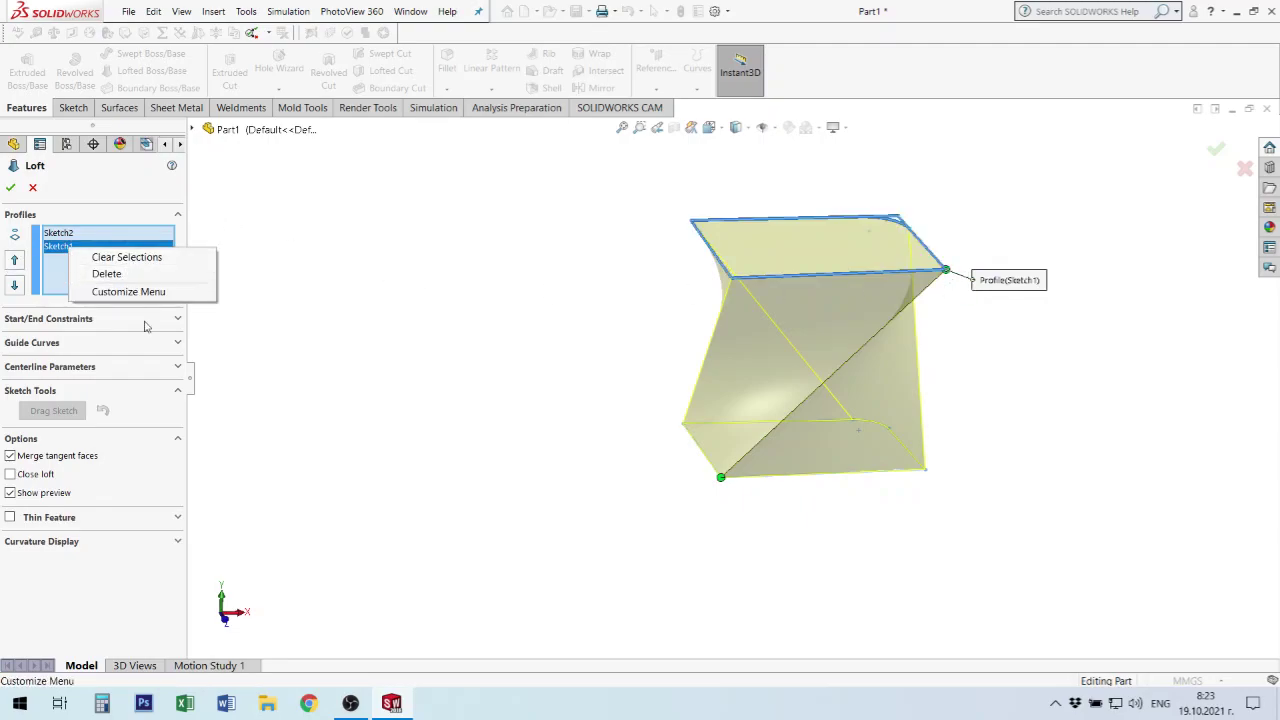
pyautogui.click(122, 275)
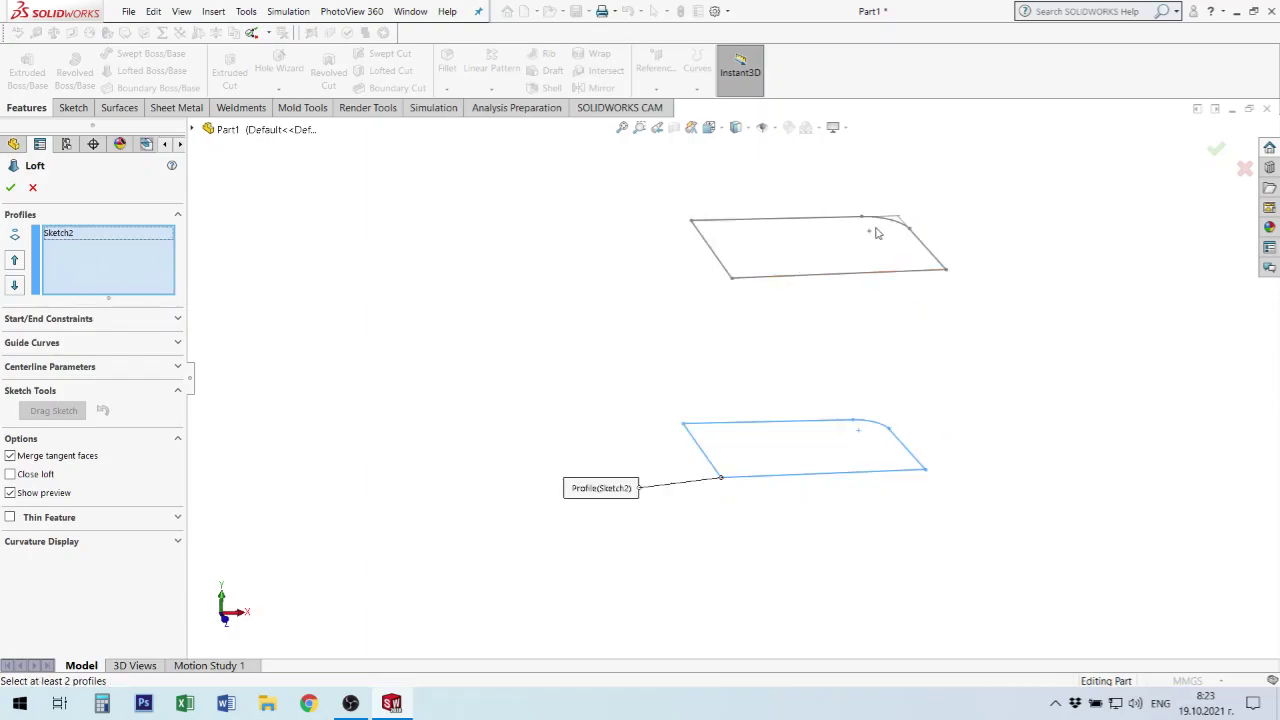
pyautogui.click(911, 232)
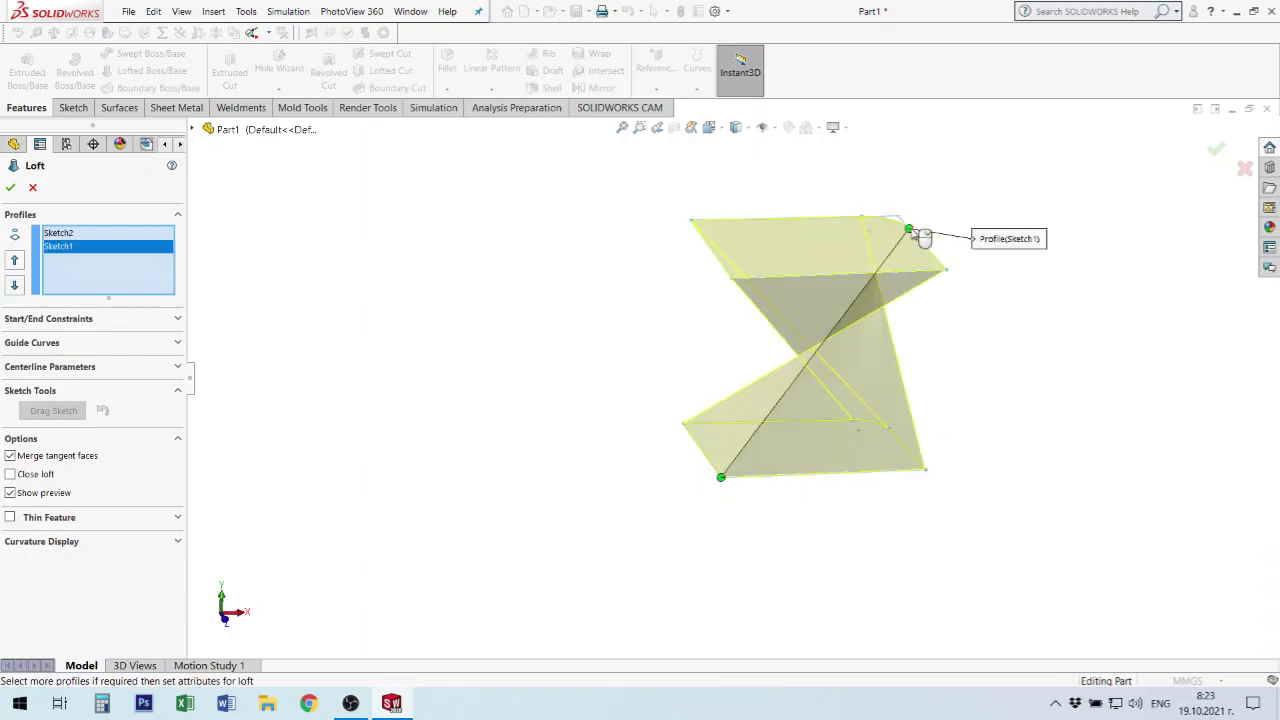
pyautogui.rightClick(78, 249)
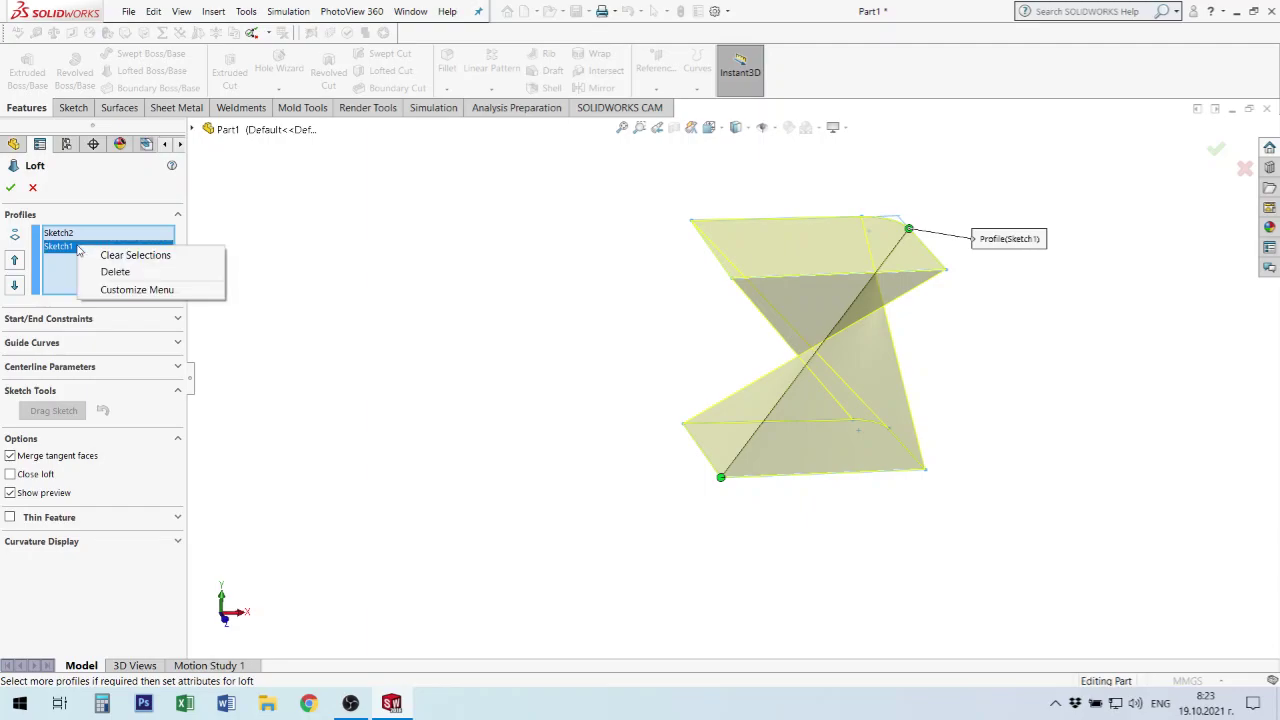
pyautogui.click(131, 275)
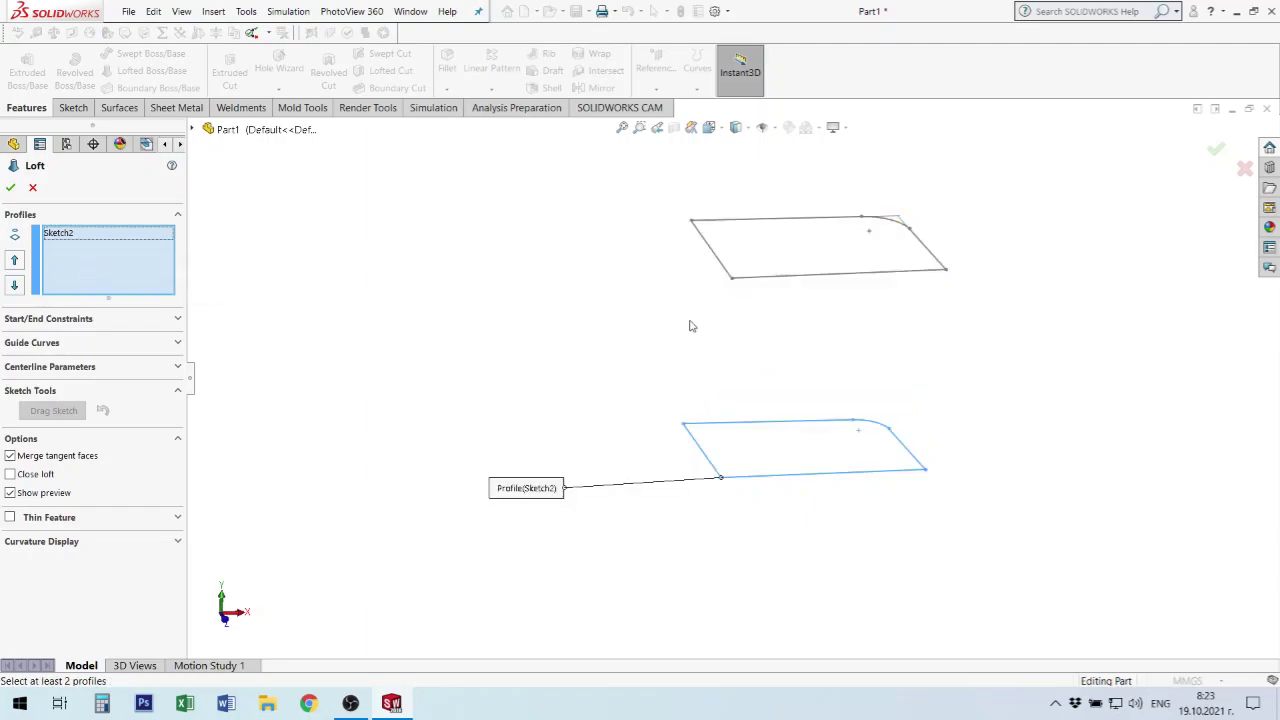
pyautogui.click(731, 281)
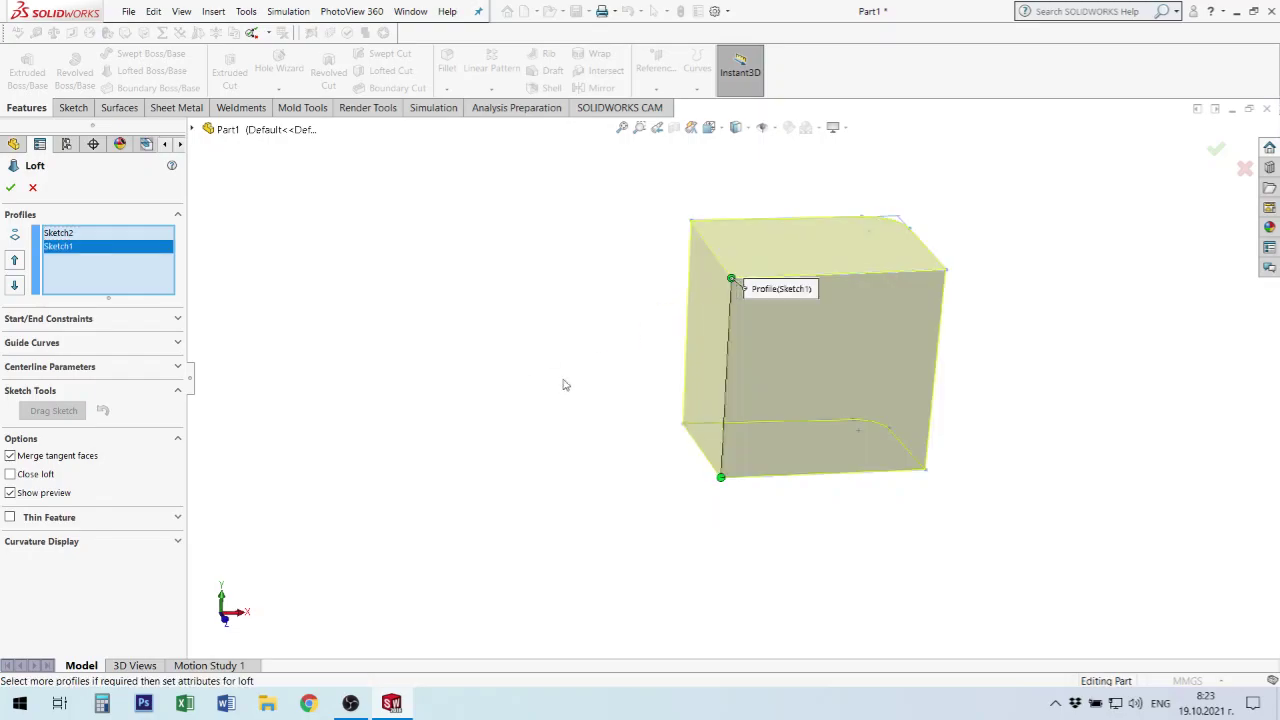
# - Confirm the loft to create Loft1 and orbit to view the block's underside
pyautogui.click(10, 187)
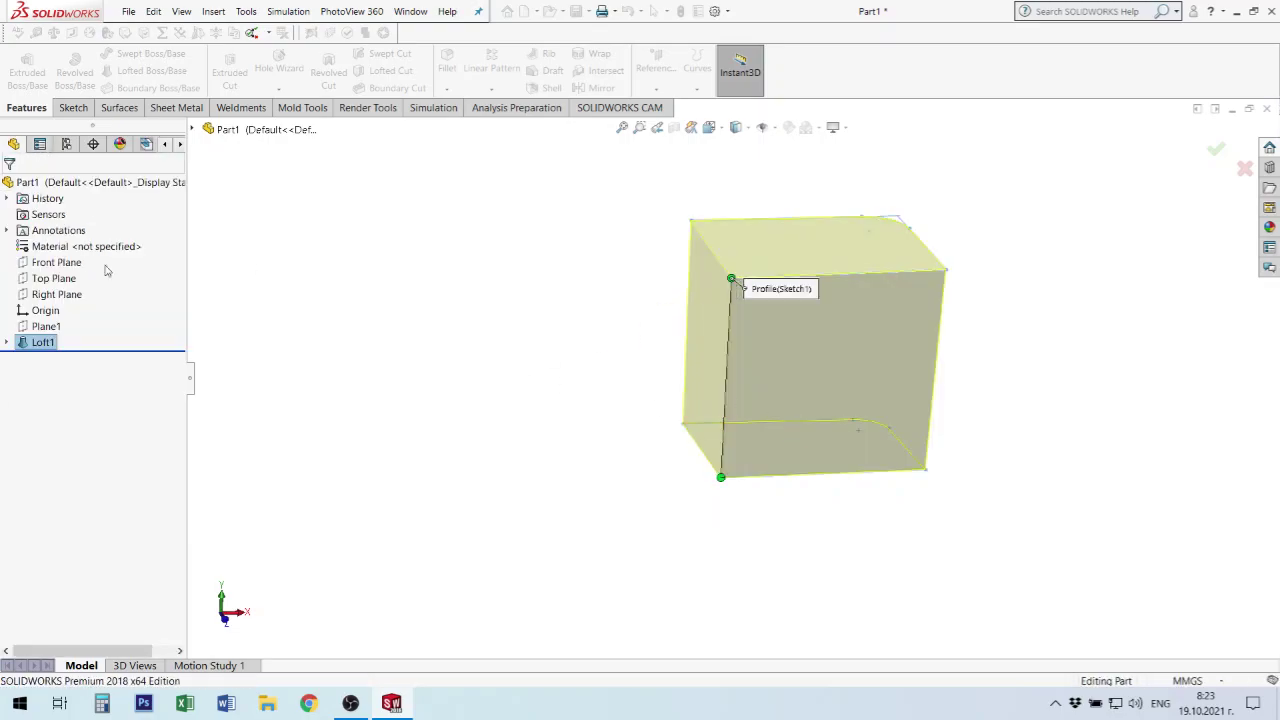
pyautogui.click(1020, 446)
pyautogui.moveTo(937, 517)
pyautogui.mouseDown(button='middle')
pyautogui.moveTo(801, 488)
pyautogui.moveTo(780, 511)
pyautogui.moveTo(820, 477)
pyautogui.moveTo(857, 514)
pyautogui.moveTo(866, 480)
pyautogui.moveTo(837, 477)
pyautogui.moveTo(855, 490)
pyautogui.mouseUp(button='middle')
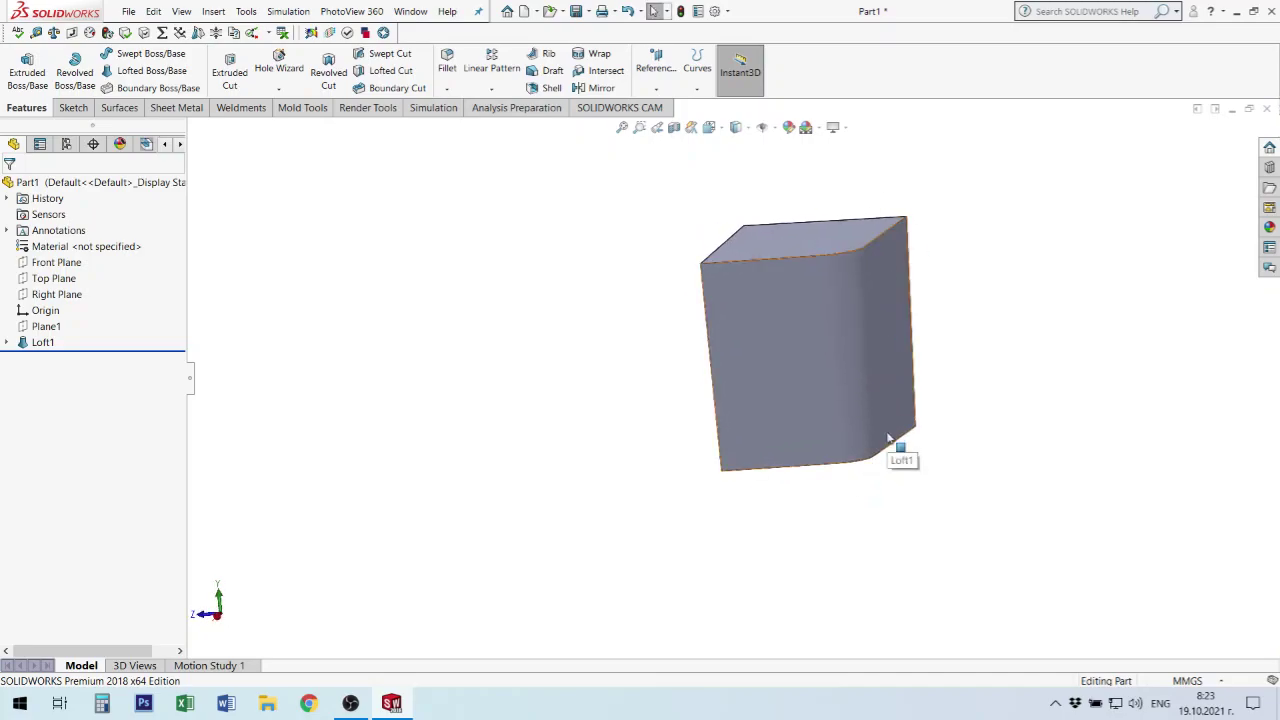
pyautogui.moveTo(893, 505); pyautogui.dragTo(886, 360, button='middle')
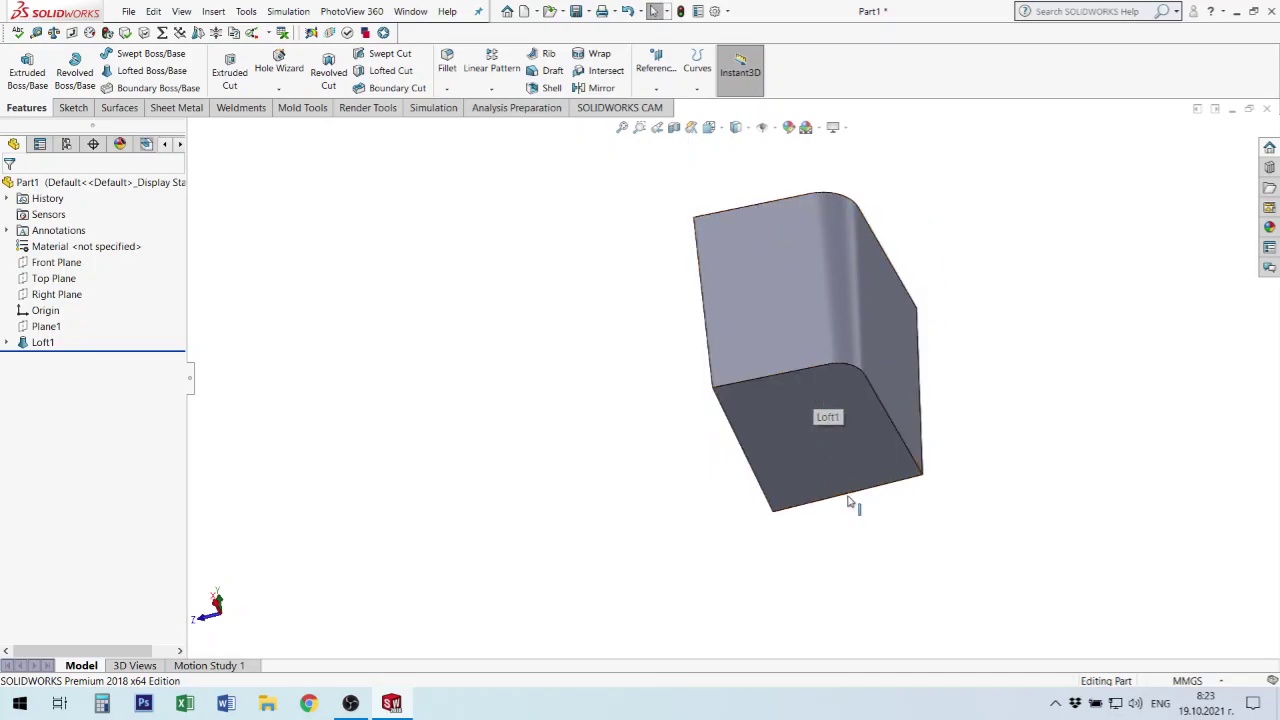
# - Select the block's bottom face to display its 80, 106, R20 and 5 dimensions
pyautogui.click(815, 432)
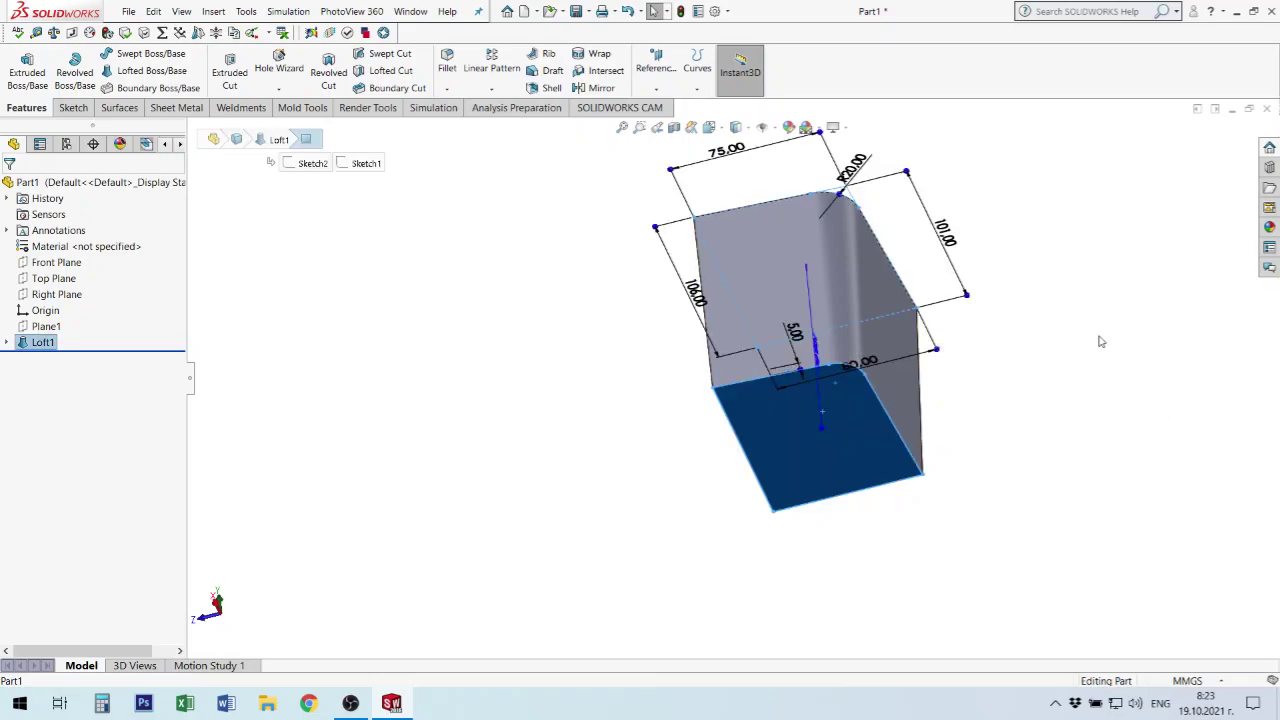
pyautogui.click(1019, 364)
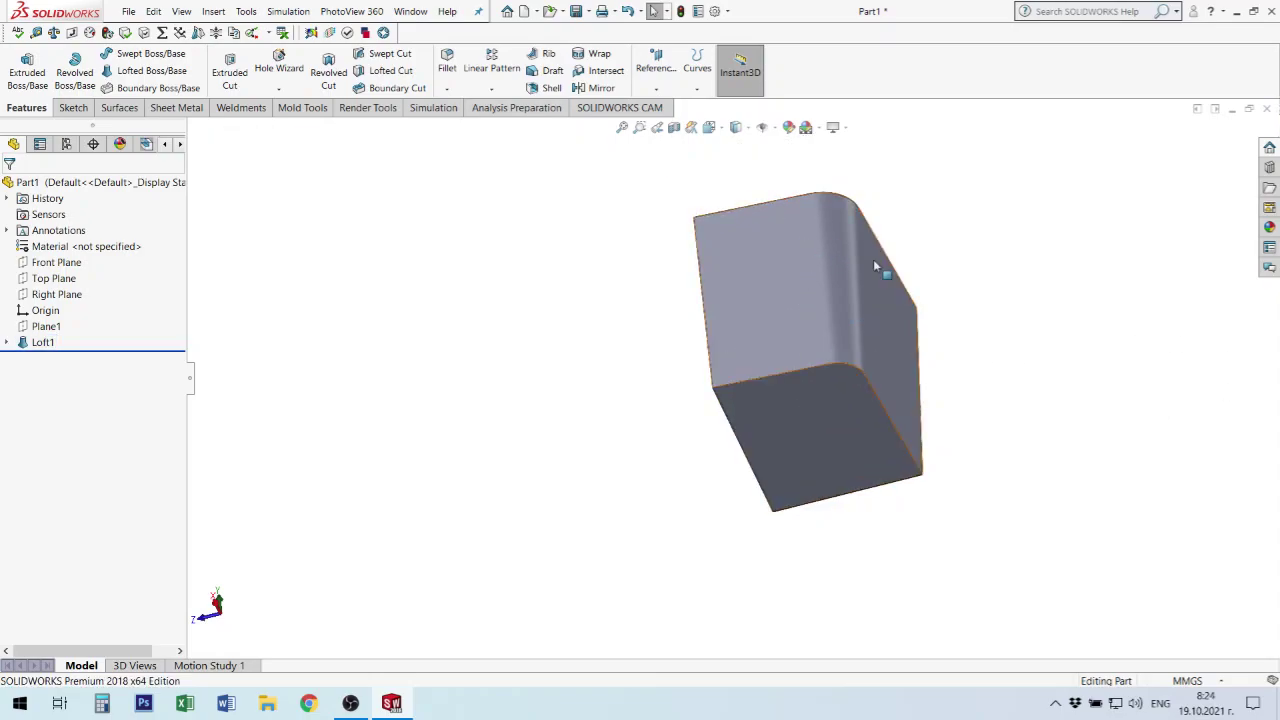
pyautogui.moveTo(889, 285)
pyautogui.mouseDown(button='middle')
pyautogui.moveTo(810, 231)
pyautogui.moveTo(813, 393)
pyautogui.mouseUp(button='middle')
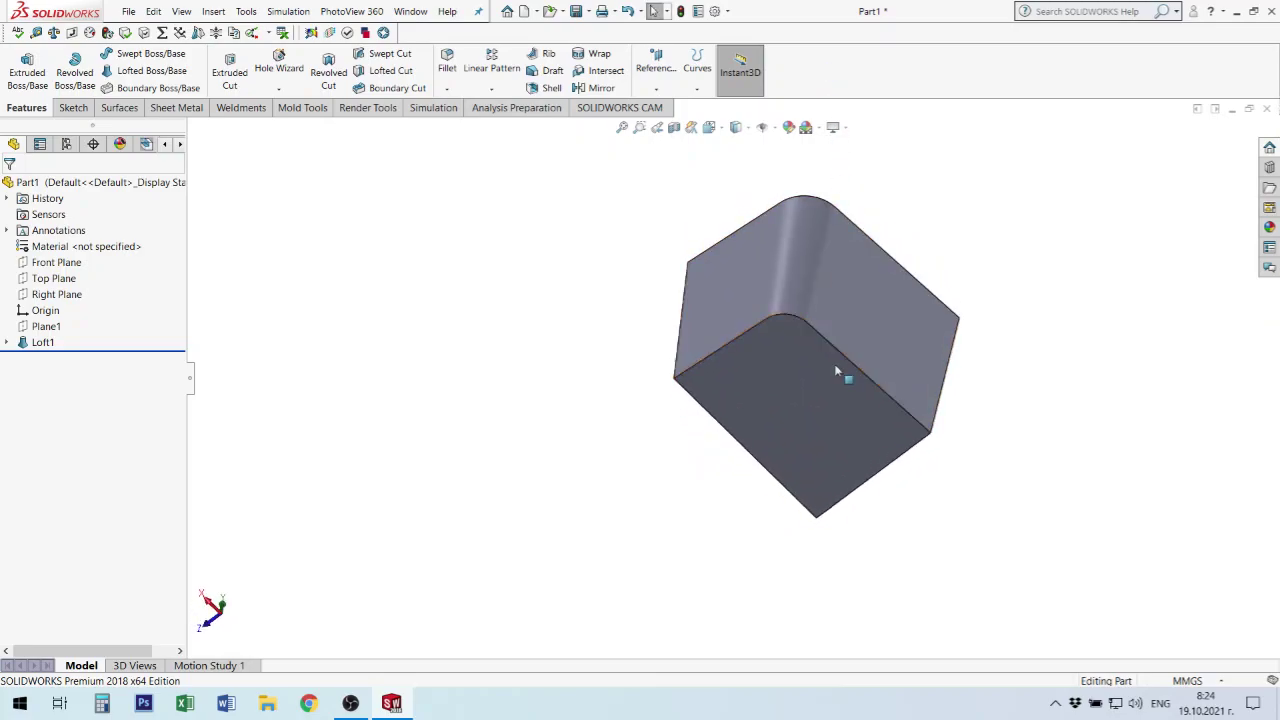
pyautogui.click(813, 392)
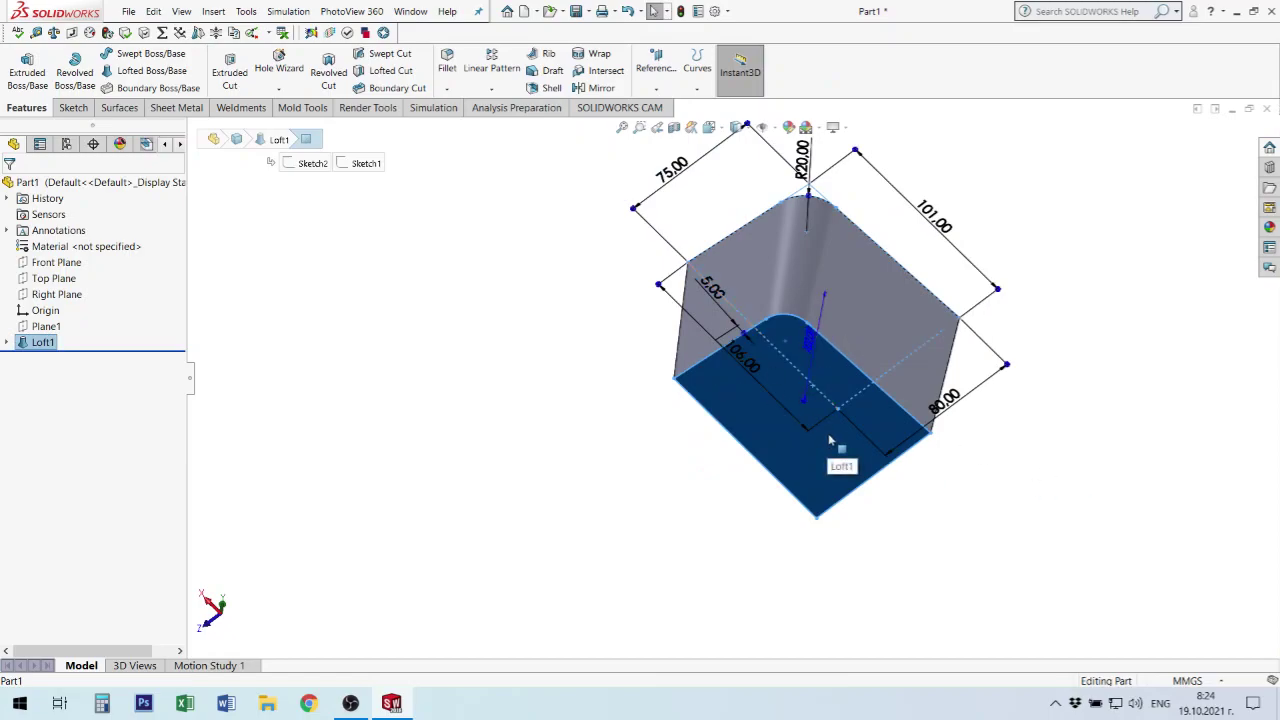
# - View the bottom face Normal To and select the rounded corner to check its 20 mm radius
pyautogui.hotkey('ctrl', '8')
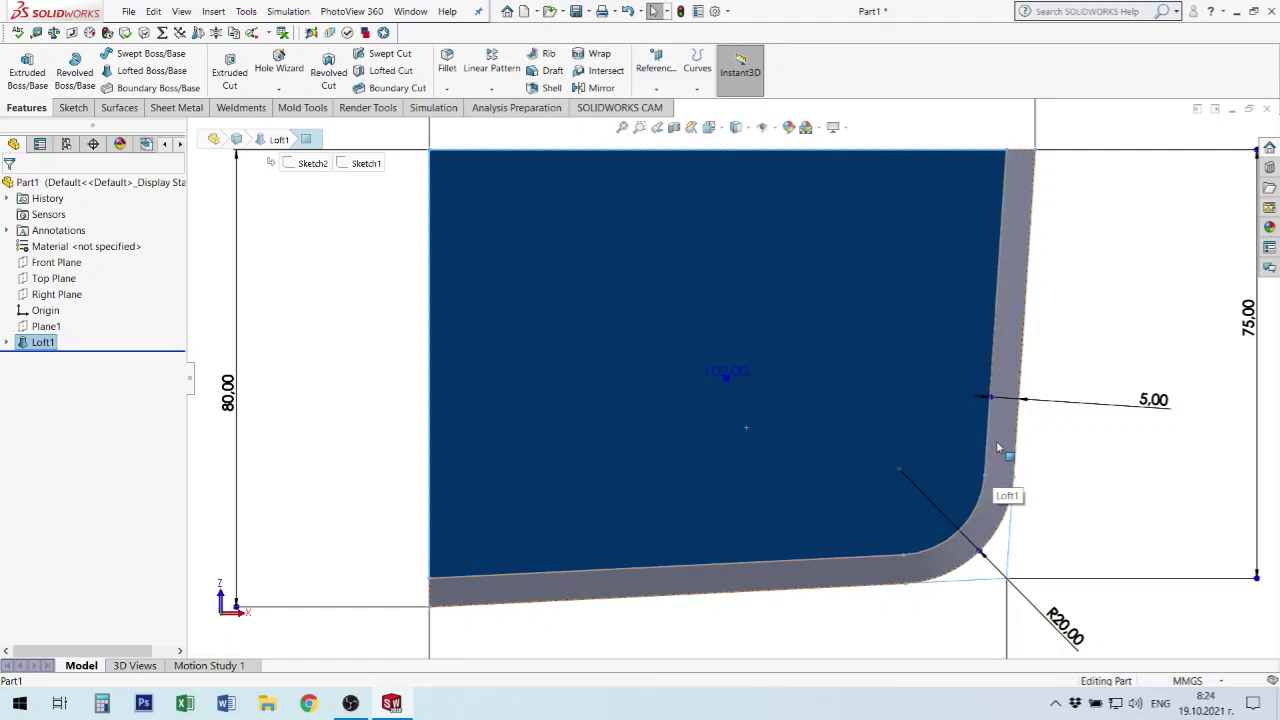
pyautogui.click(1026, 466)
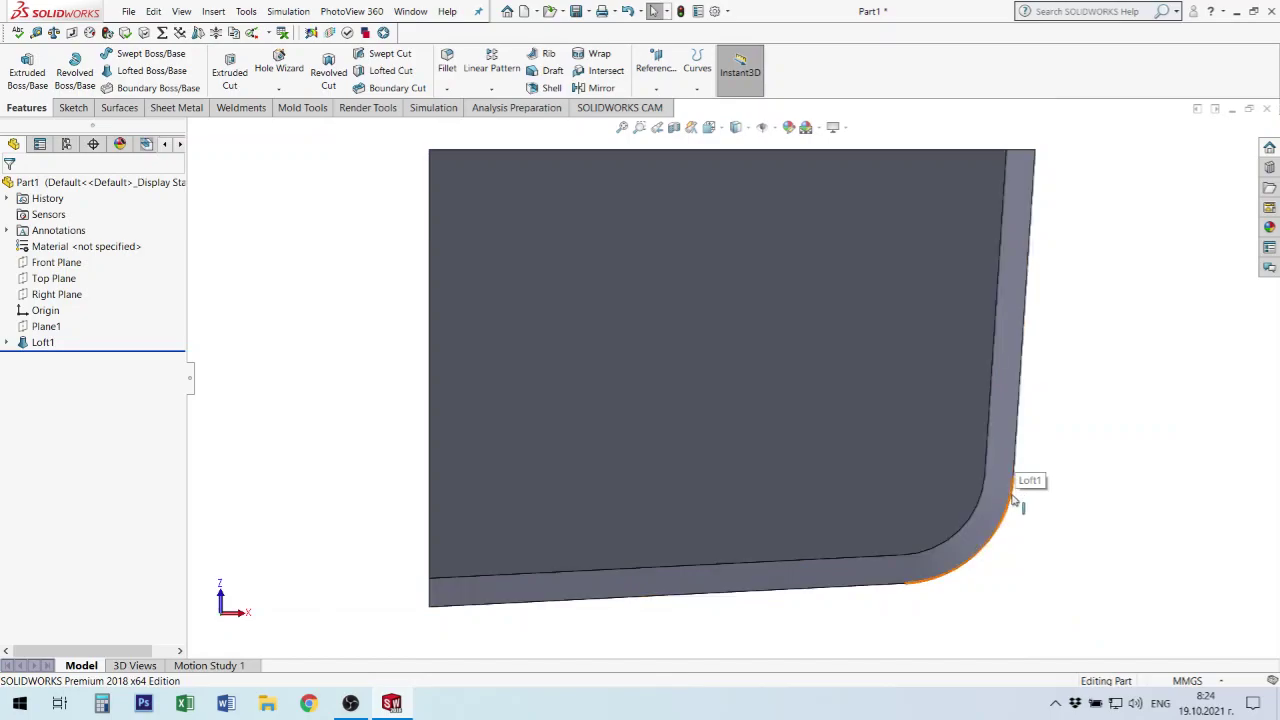
pyautogui.click(1013, 476)
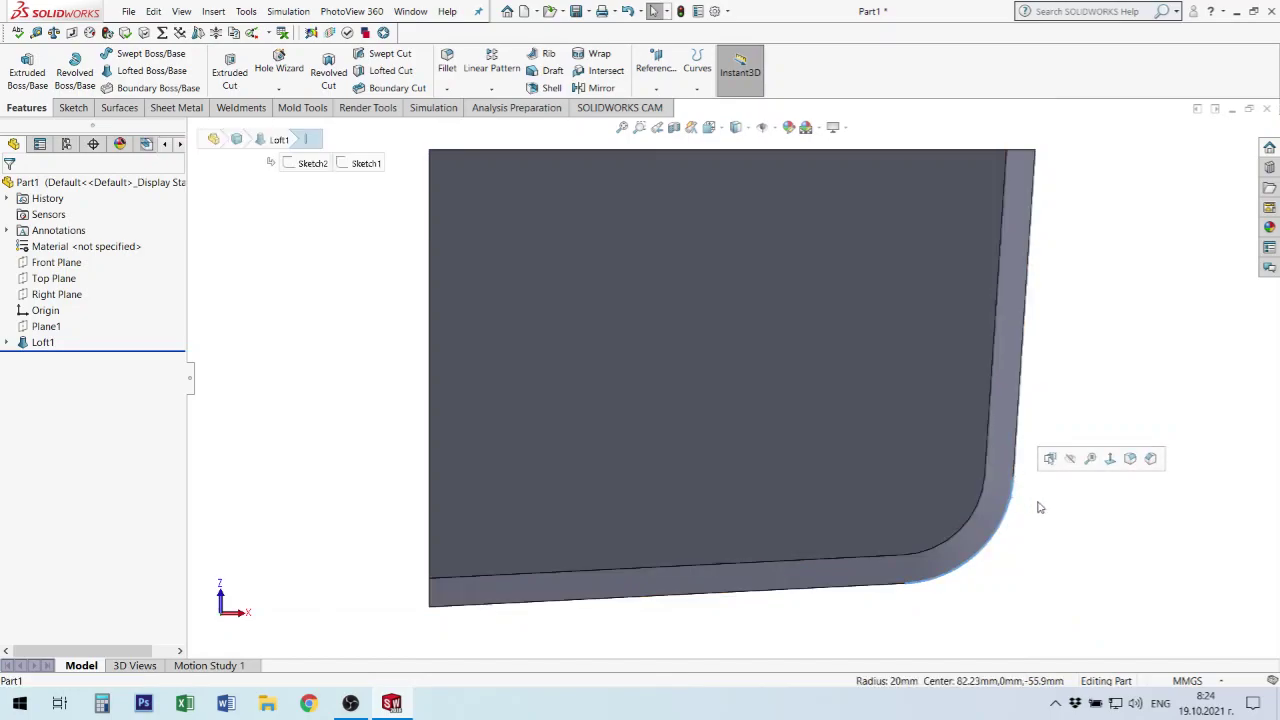
pyautogui.doubleClick(1014, 486)
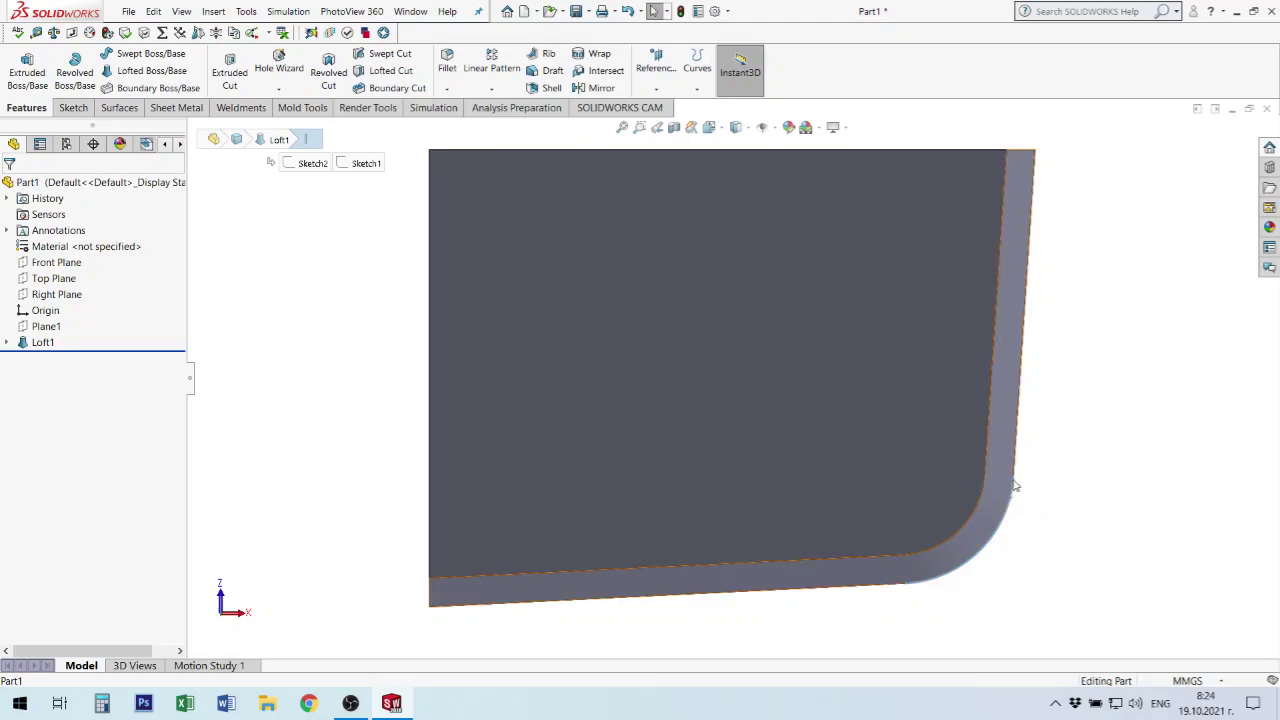
pyautogui.click(1054, 517)
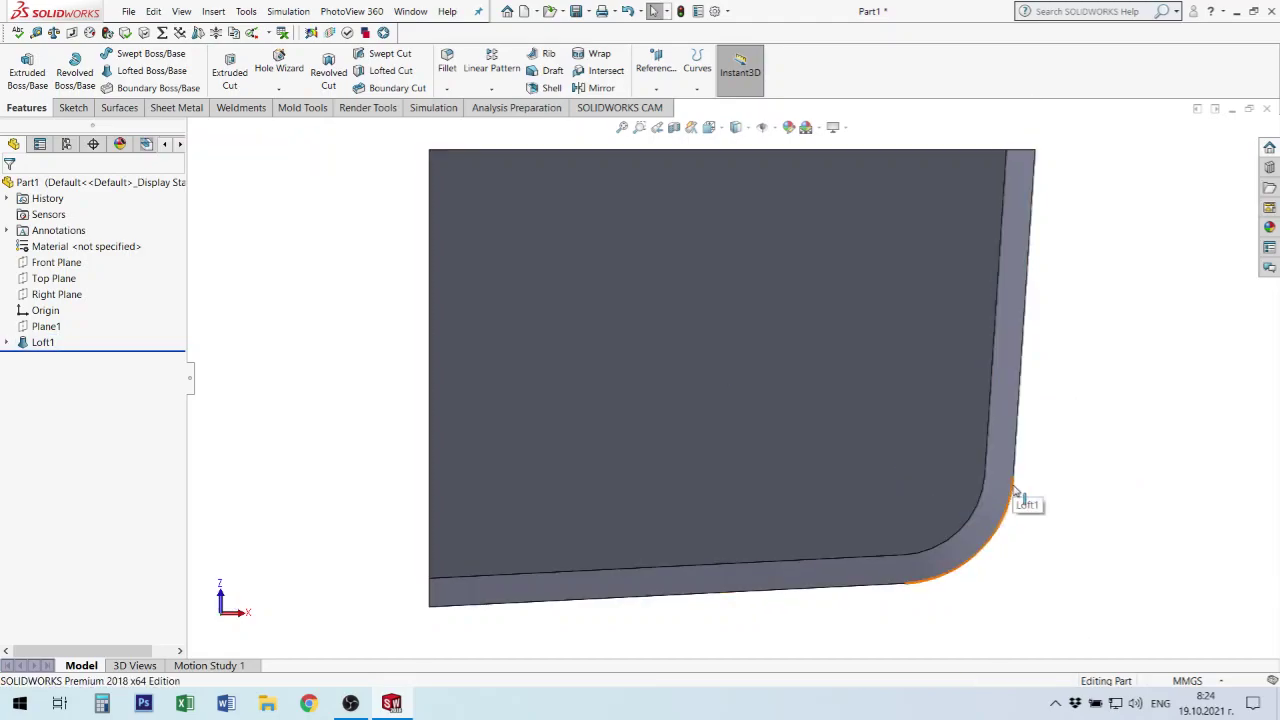
pyautogui.click(1014, 498)
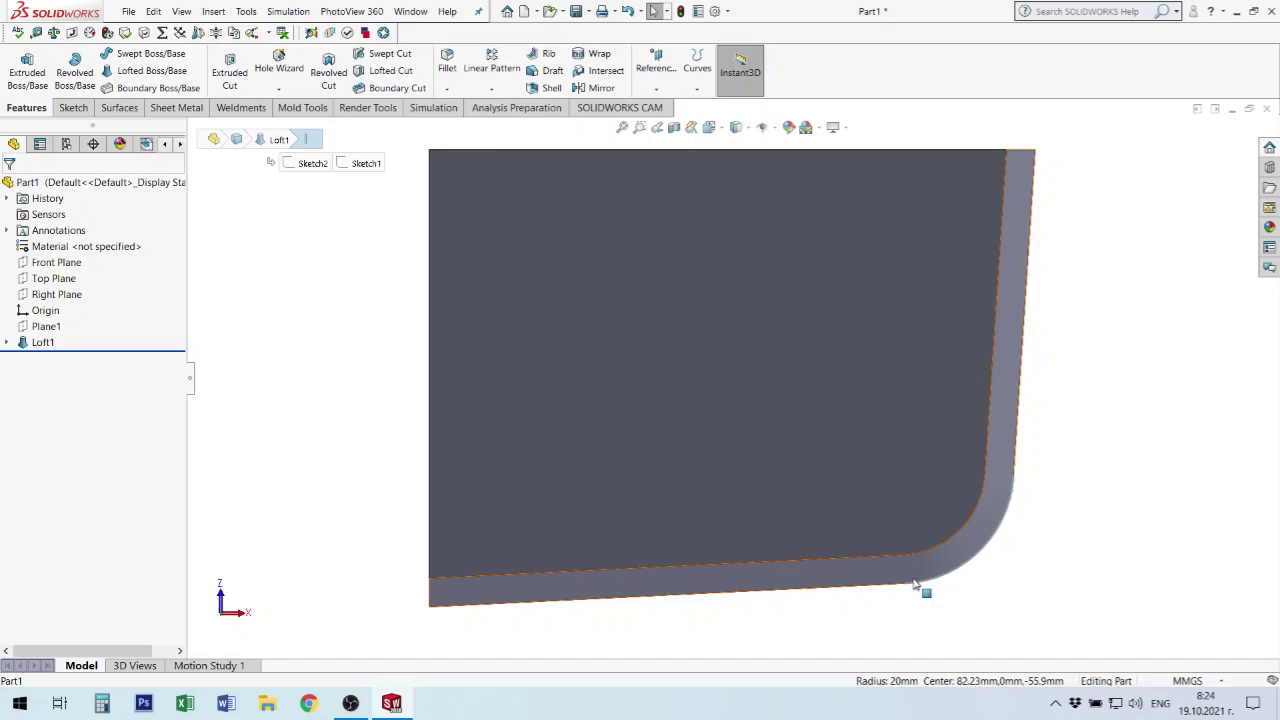
pyautogui.click(914, 585)
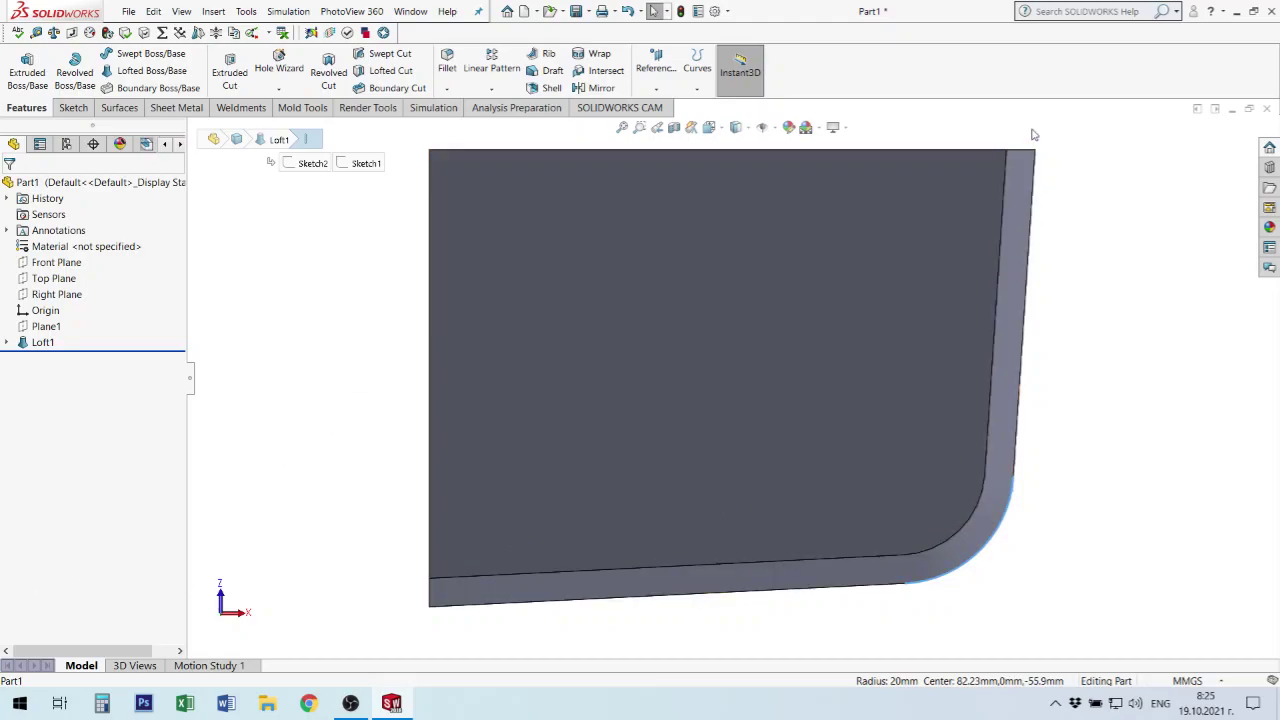
# - Measure the right, corner and bottom edge lengths, then select the bottom face for sketching
pyautogui.click(1035, 190)
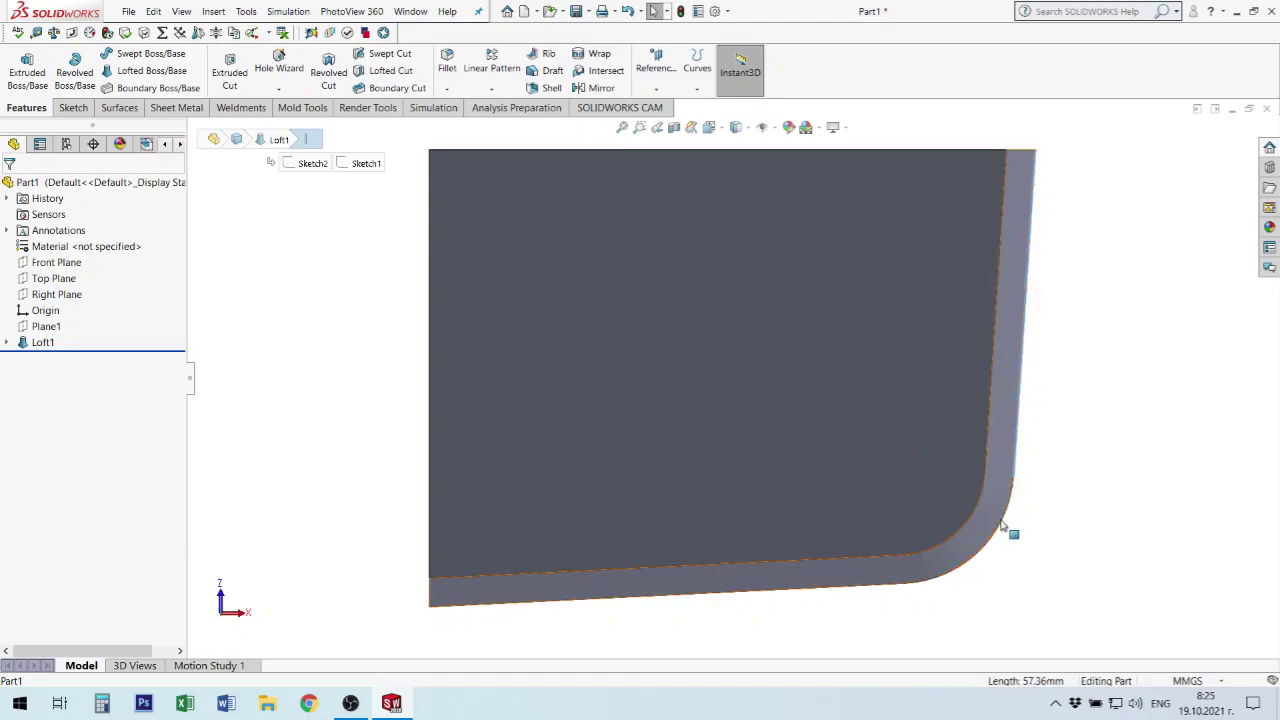
pyautogui.keyDown('ctrl'); pyautogui.click(1004, 530); pyautogui.keyUp('ctrl')
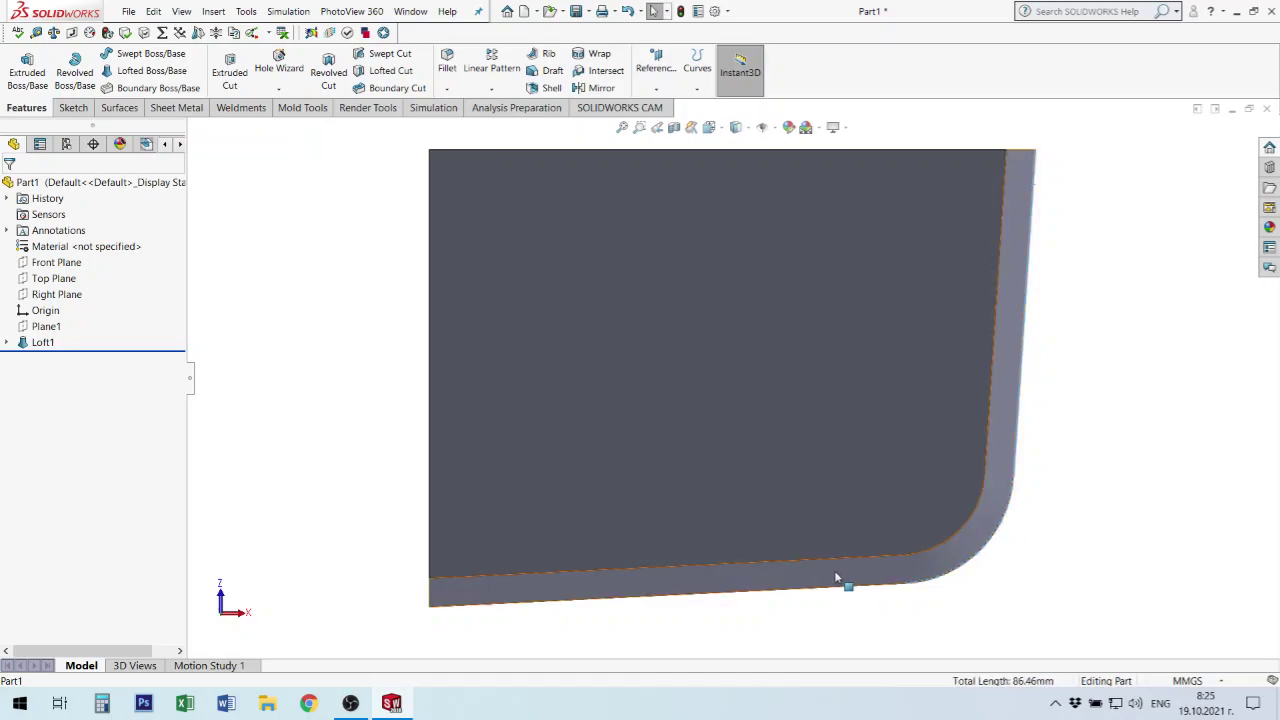
pyautogui.keyDown('ctrl'); pyautogui.click(862, 593); pyautogui.keyUp('ctrl')
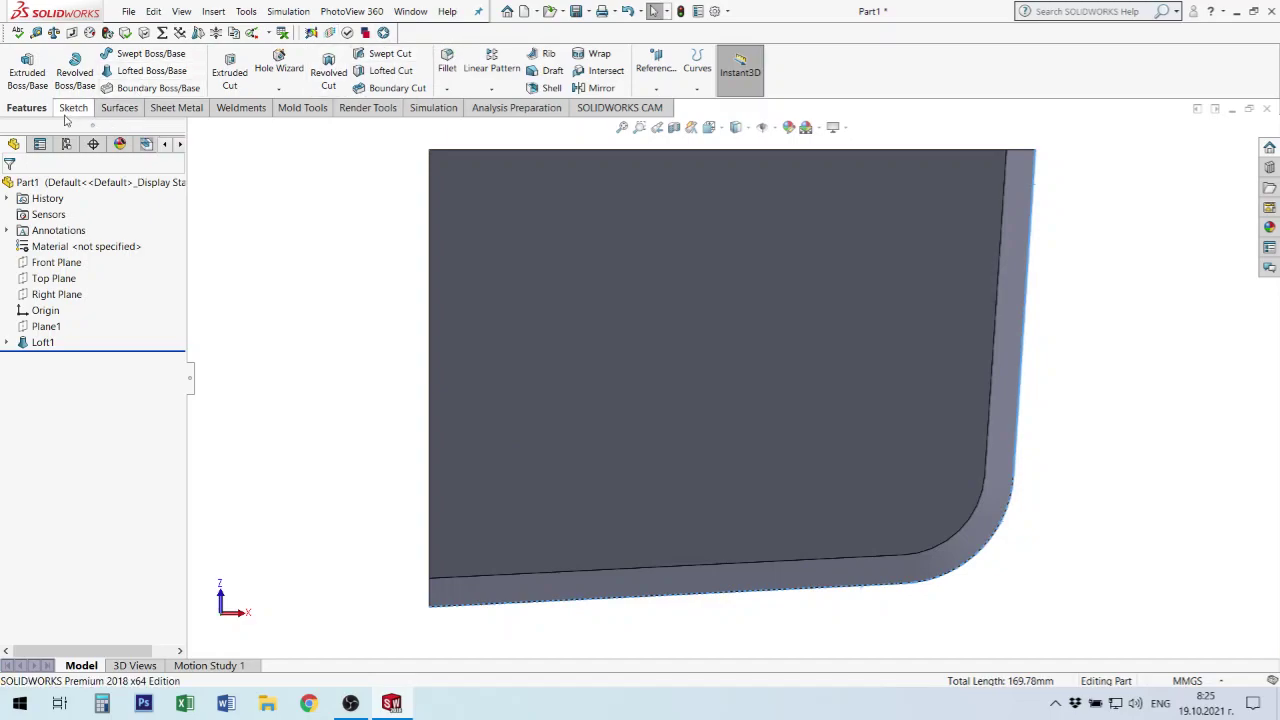
pyautogui.click(690, 365)
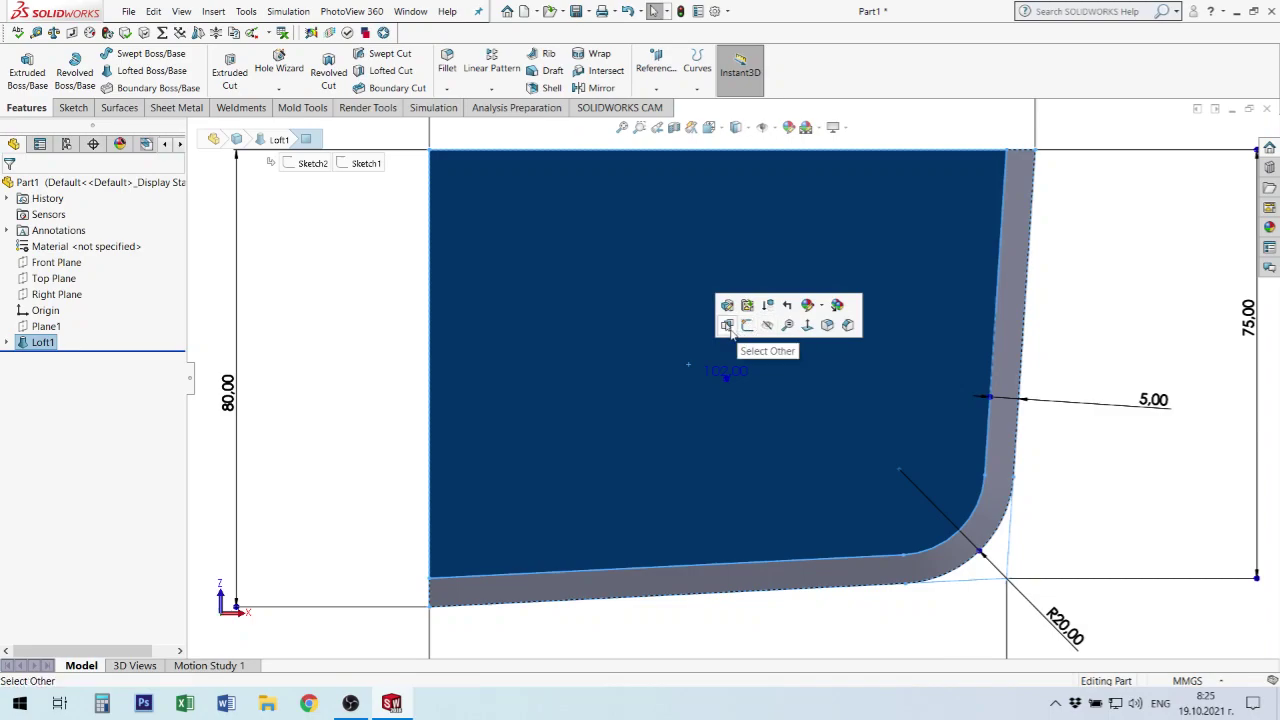
pyautogui.click(1110, 270)
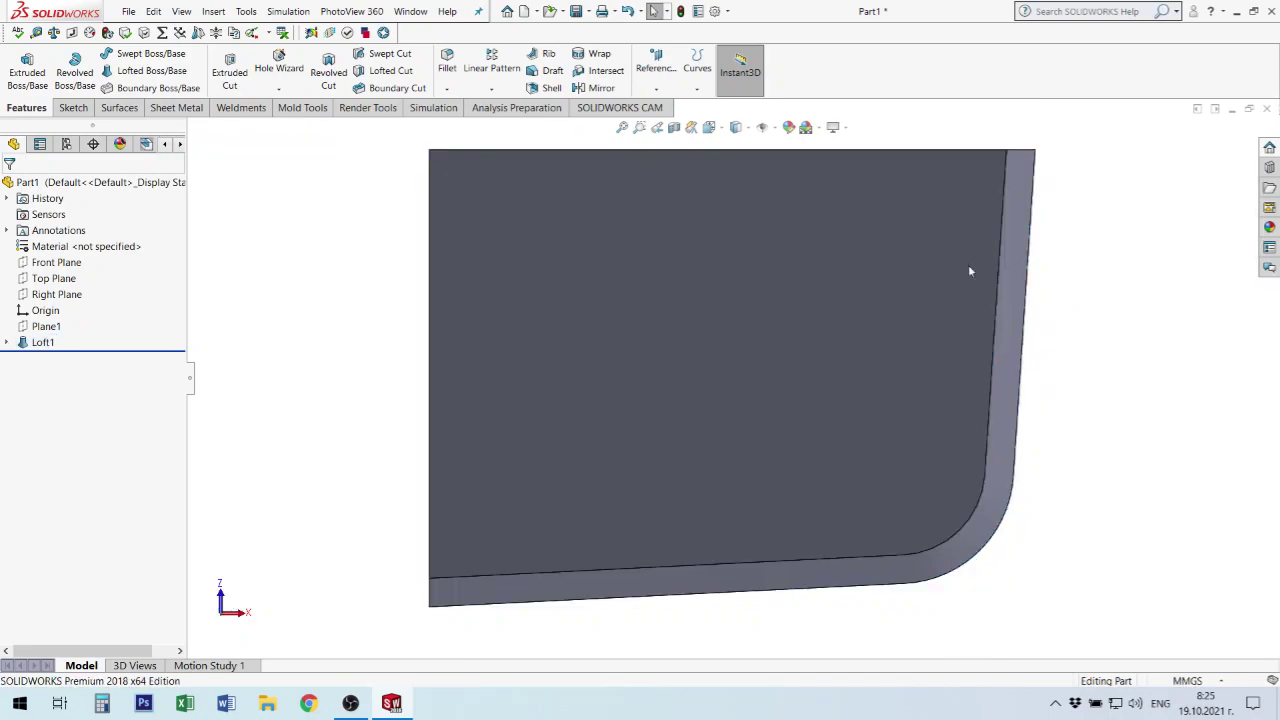
pyautogui.click(772, 271)
# - Start Sketch3 on the bottom face and convert the thin side face's edges into sketch entities
pyautogui.click(831, 226)
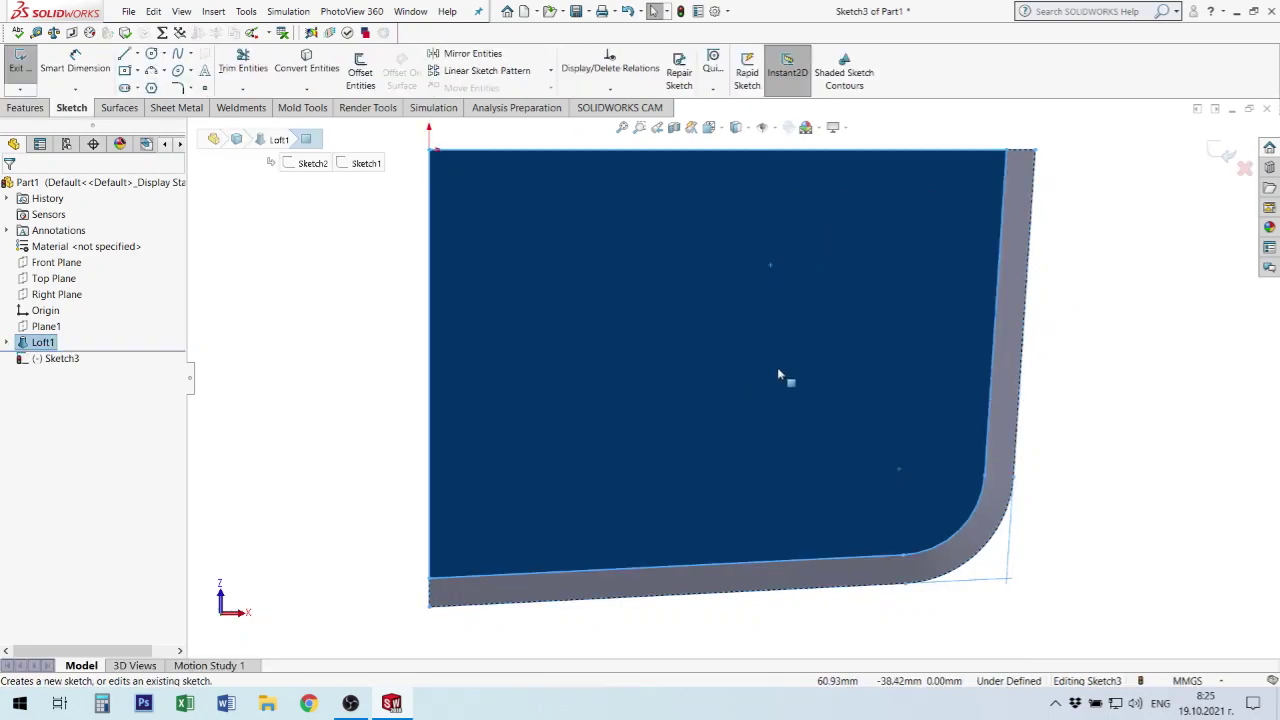
pyautogui.click(668, 606)
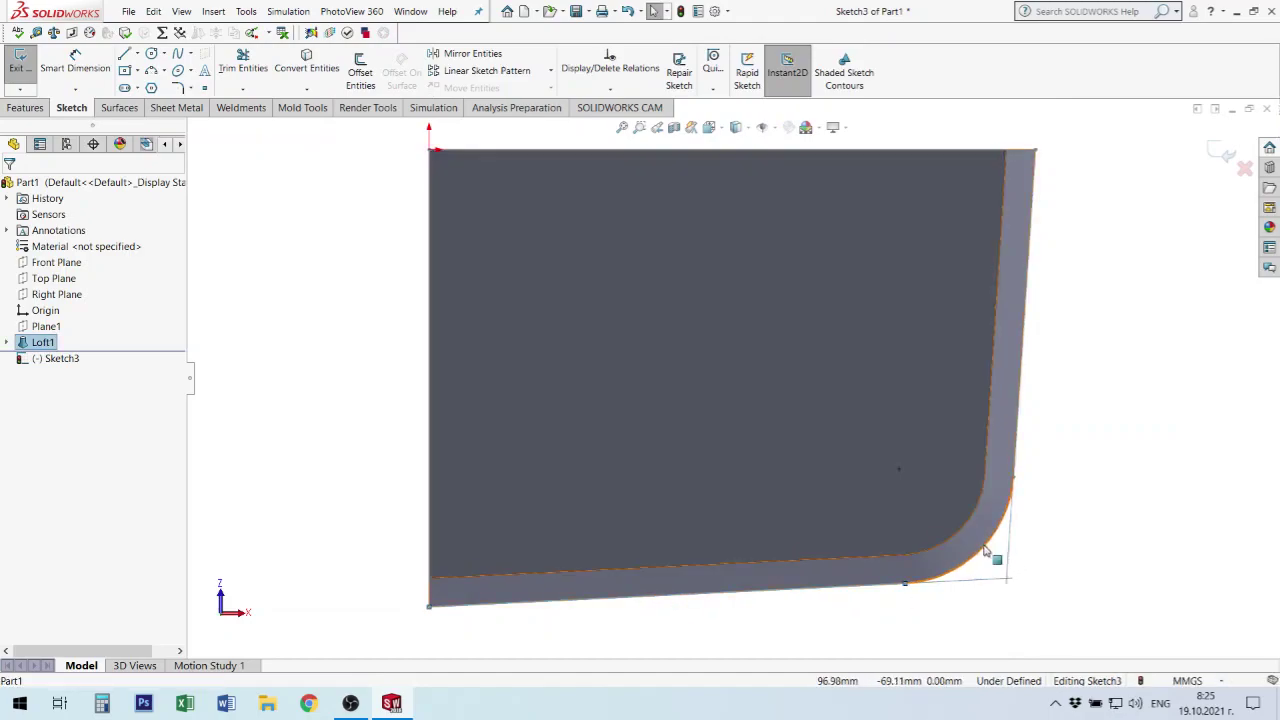
pyautogui.click(1015, 442)
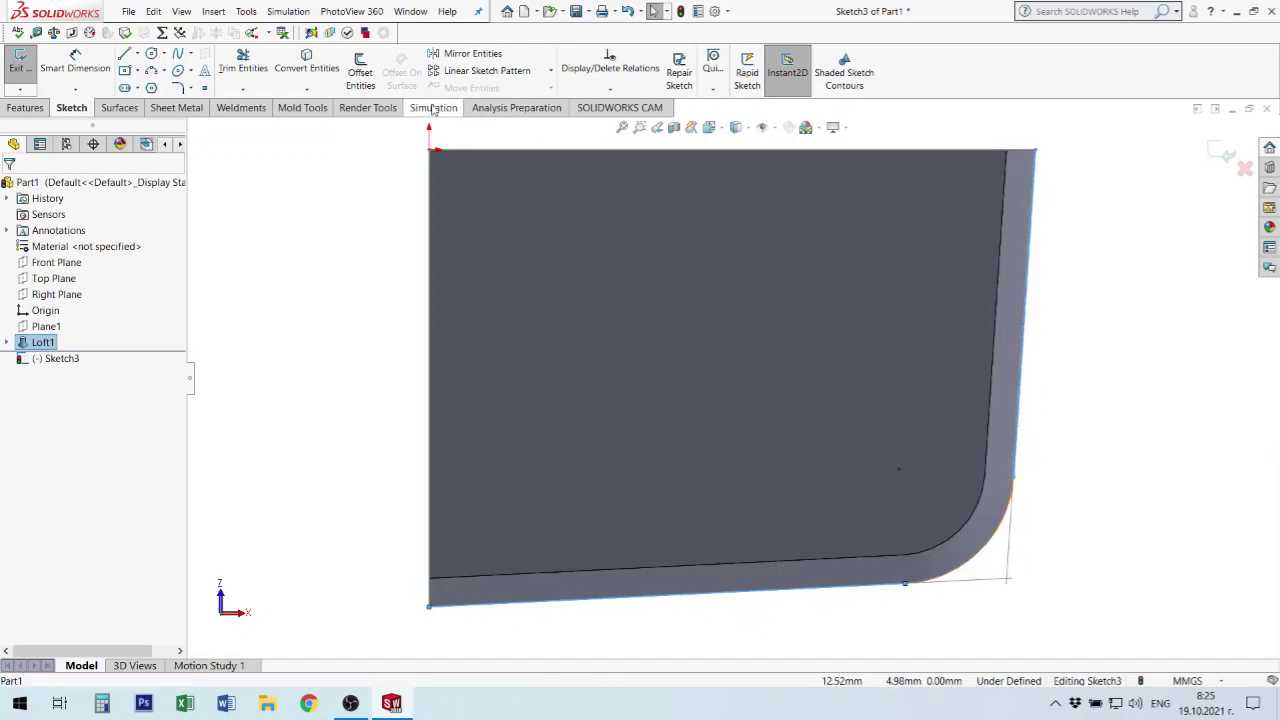
pyautogui.click(307, 68)
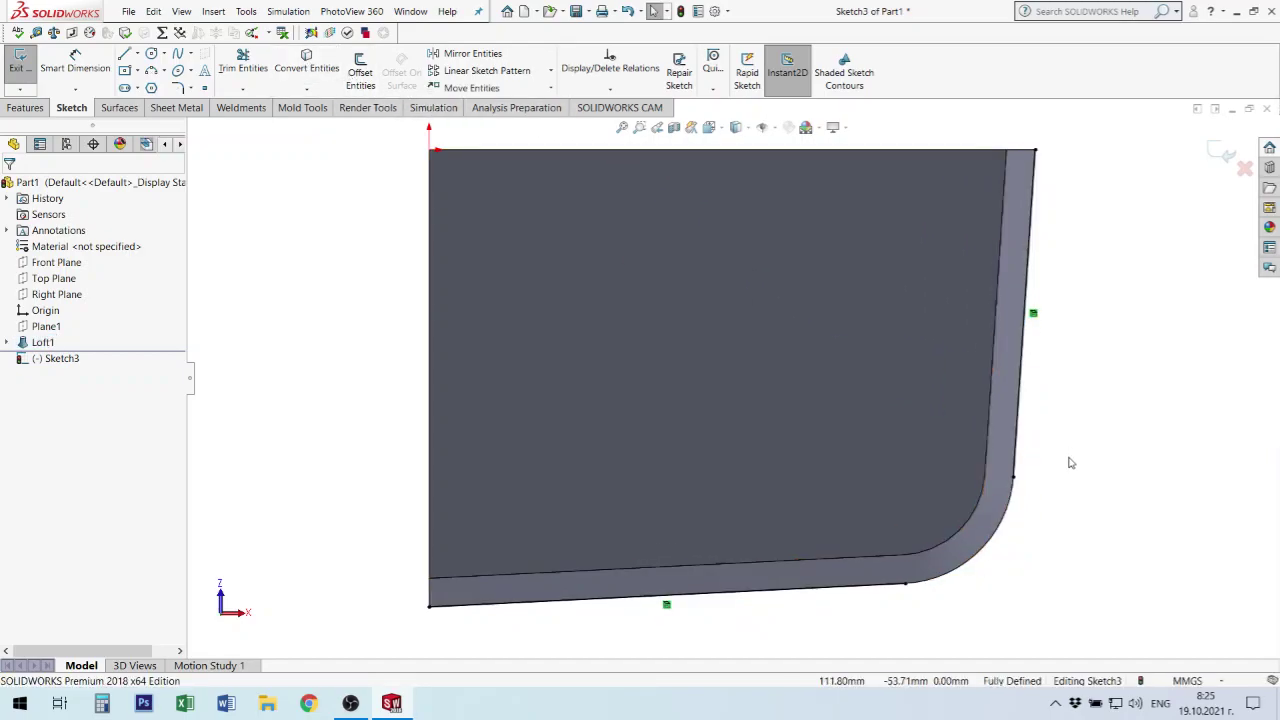
pyautogui.click(997, 544)
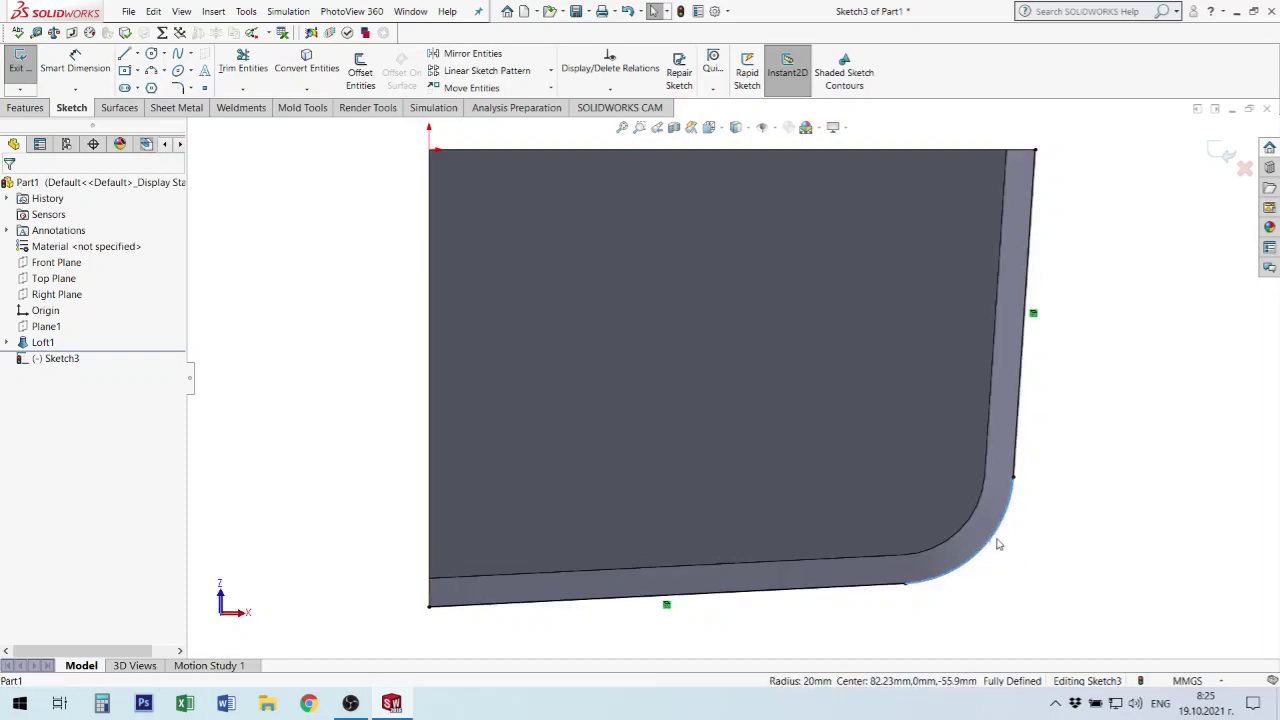
pyautogui.click(1063, 379)
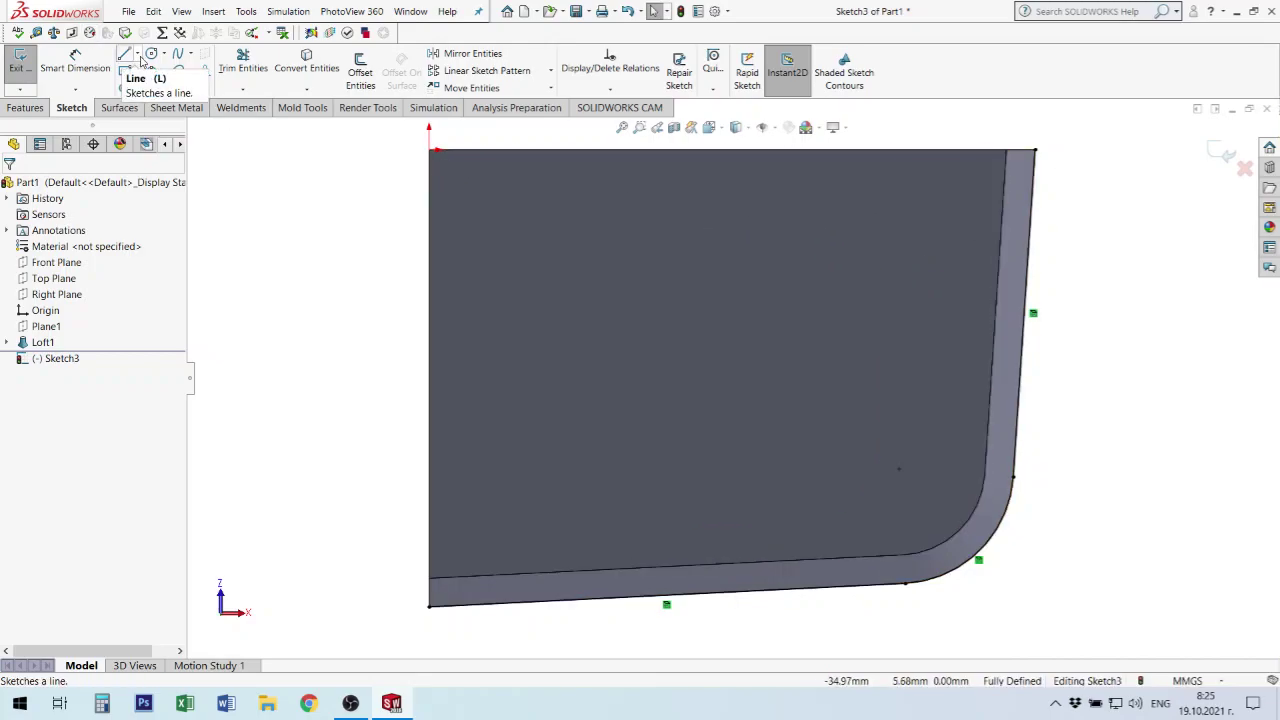
# - Draw a diagonal line from the face's right edge down to its bottom edge
pyautogui.click(125, 54)
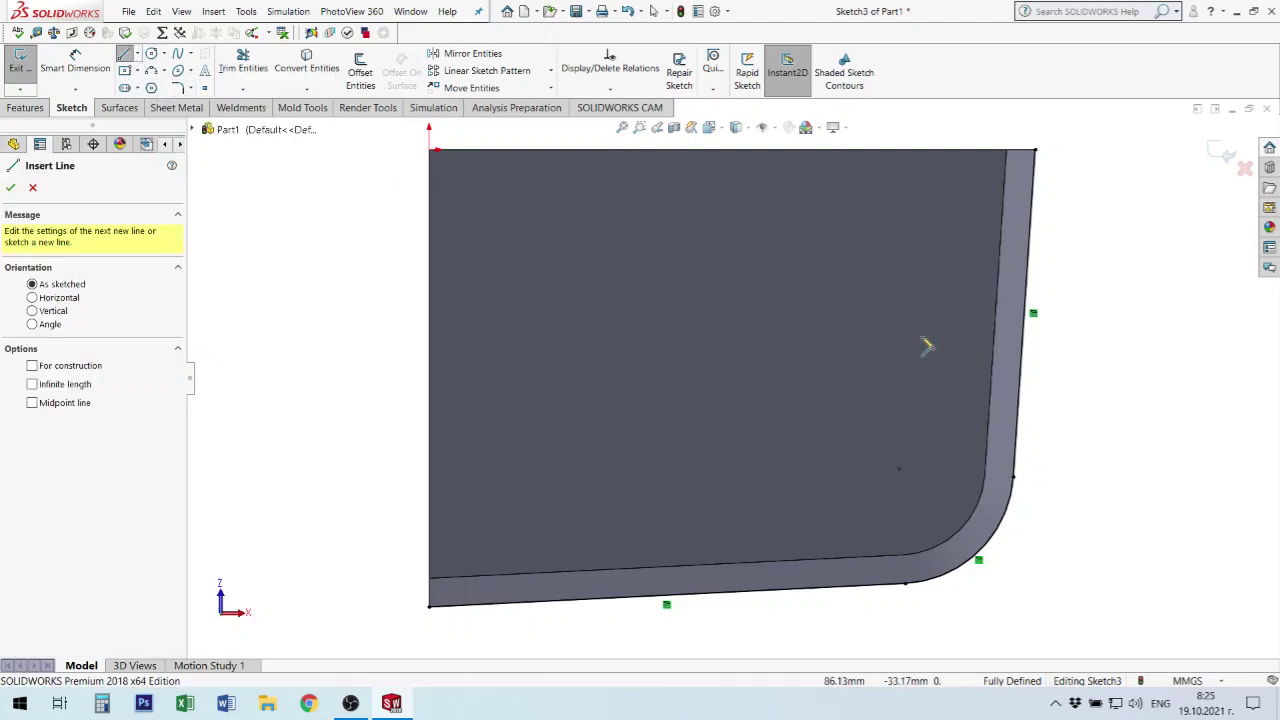
pyautogui.click(1024, 285)
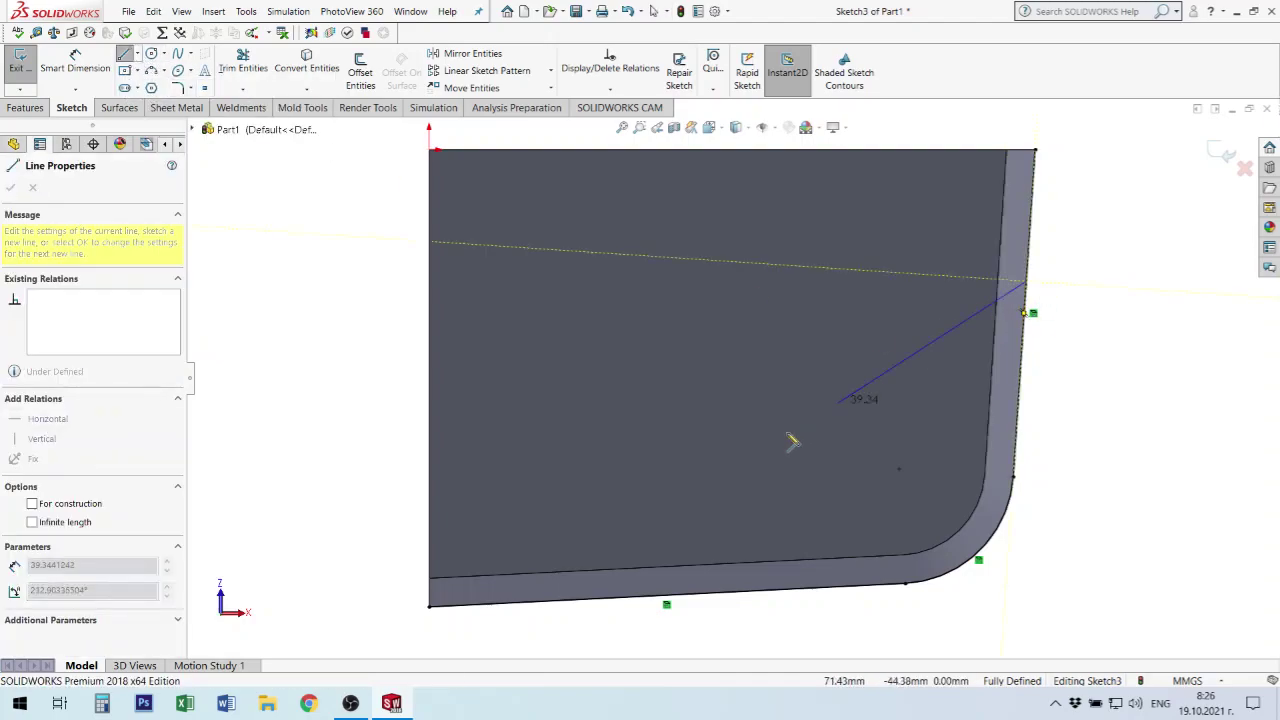
pyautogui.click(608, 605)
pyautogui.press('Escape')
pyautogui.press('Escape')
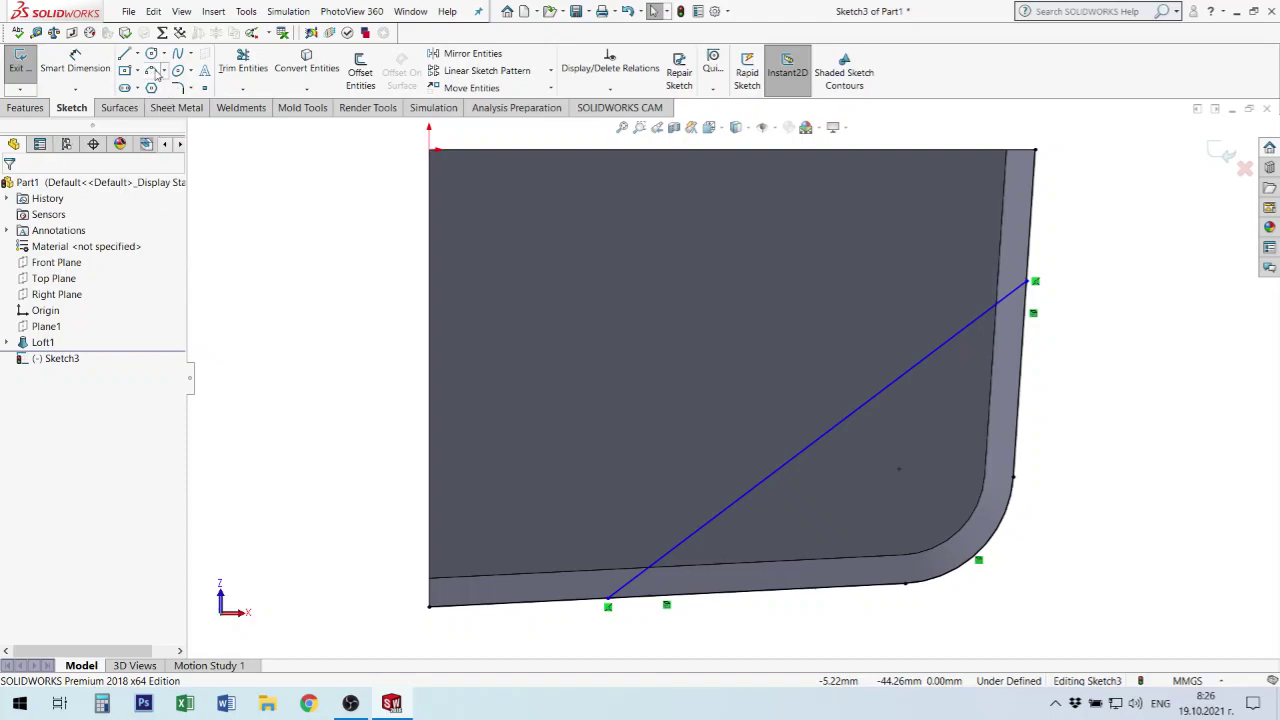
# - Dimension the diagonal's lower end 57 mm from the bottom-left corner
pyautogui.click(78, 55)
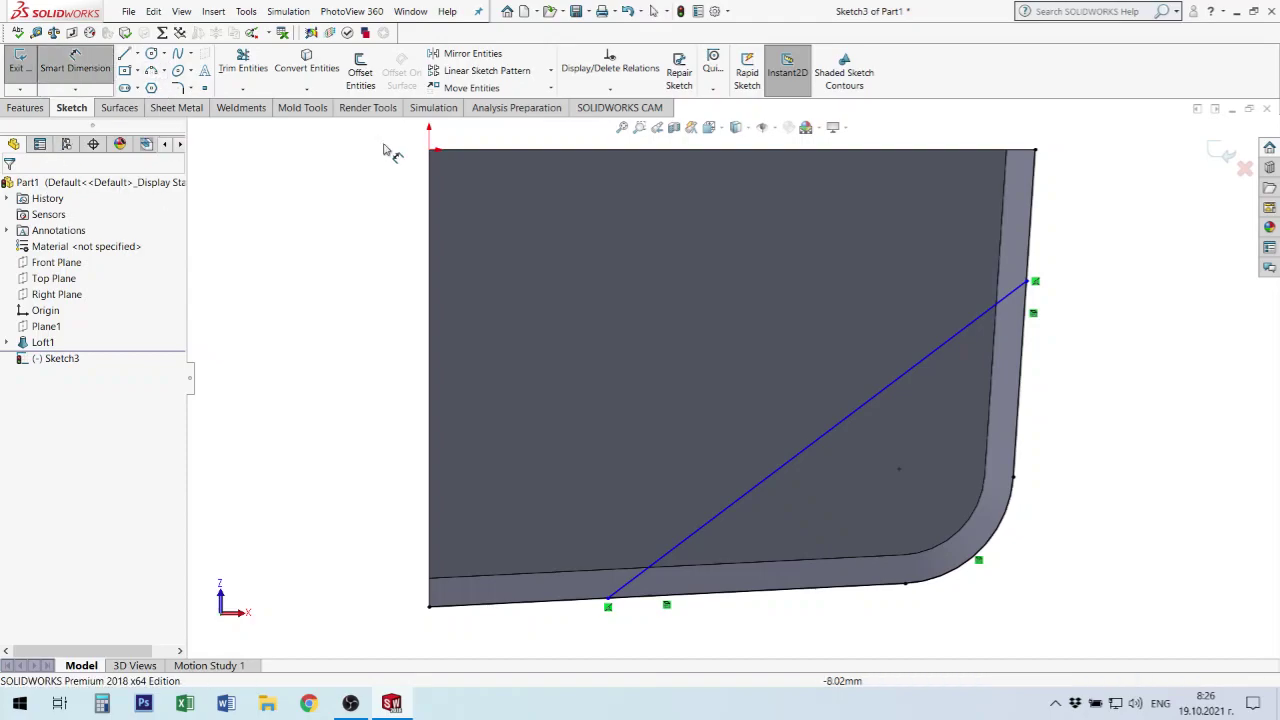
pyautogui.click(431, 606)
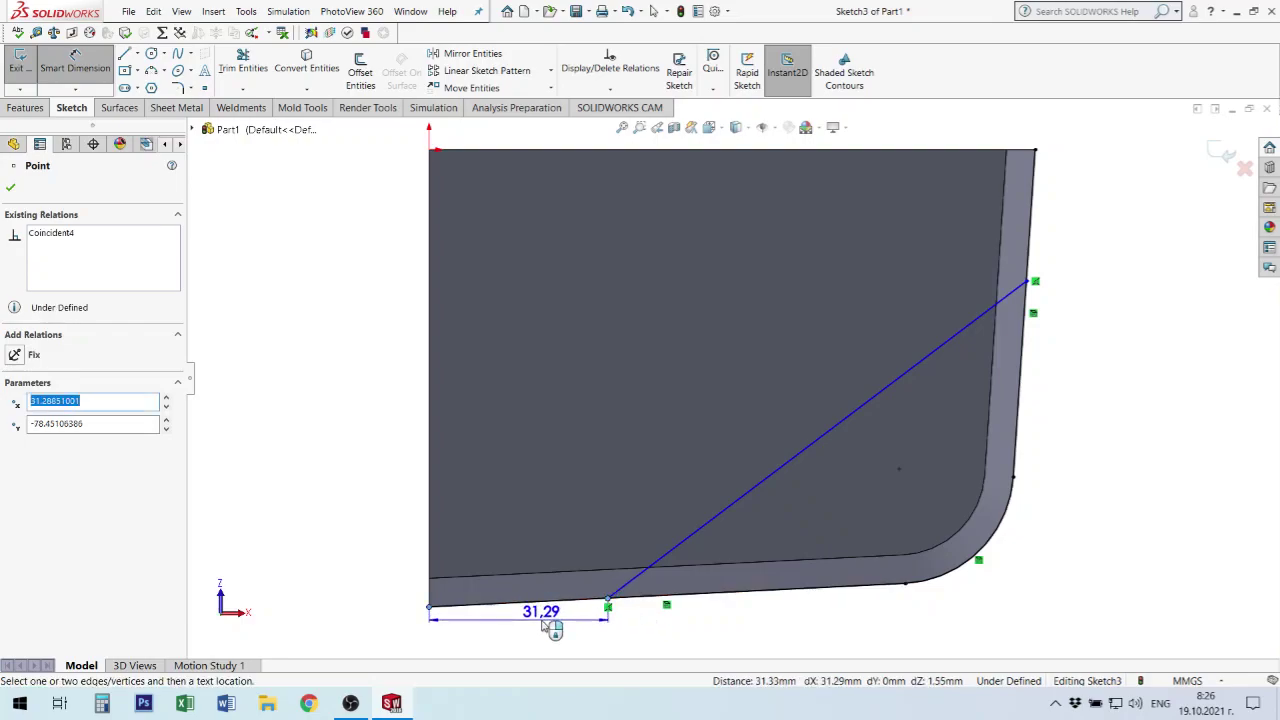
pyautogui.scroll(-3, 590, 625)
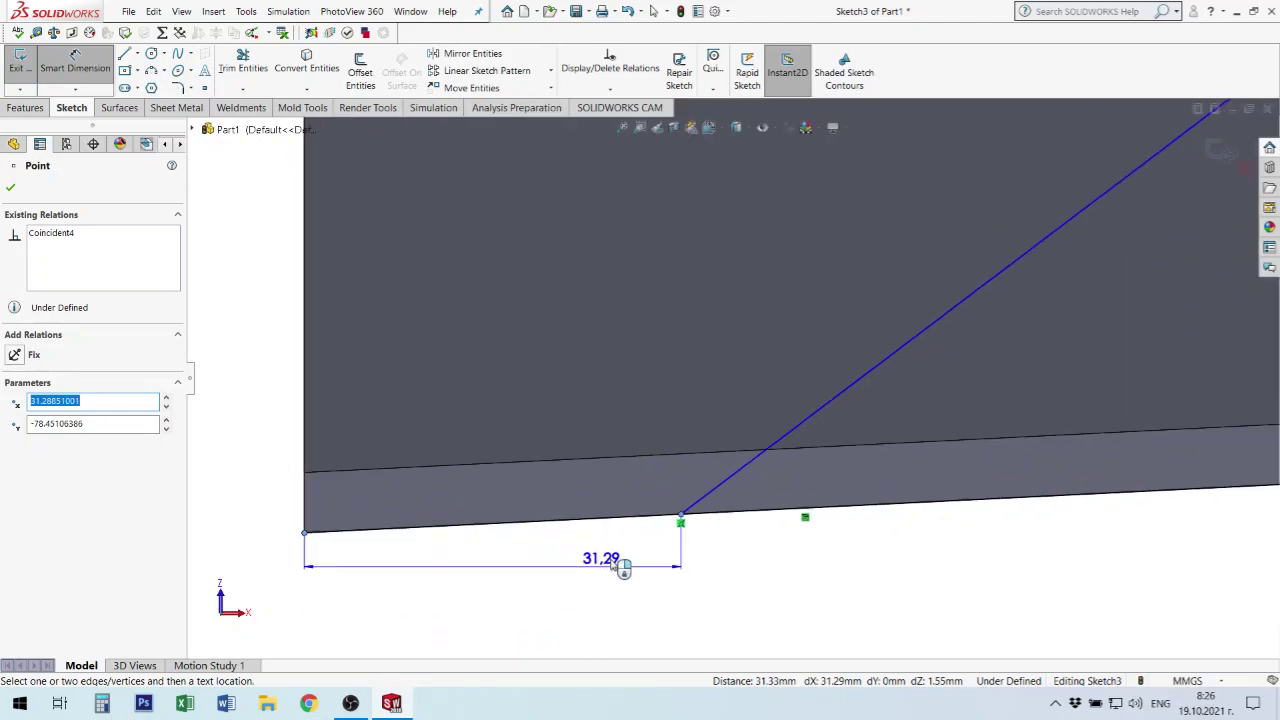
pyautogui.scroll(-2, 745, 517)
pyautogui.scroll(-3, 722, 519)
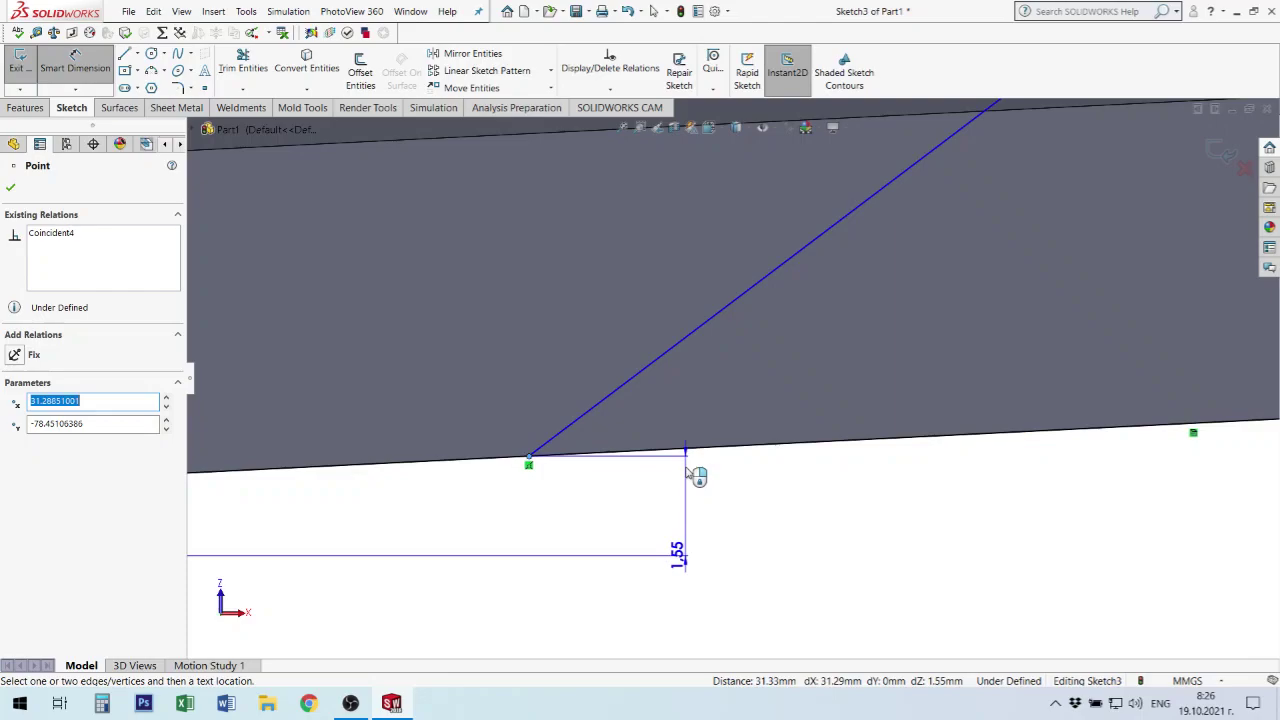
pyautogui.scroll(1, 609, 515)
pyautogui.scroll(2, 640, 505)
pyautogui.scroll(1, 655, 480)
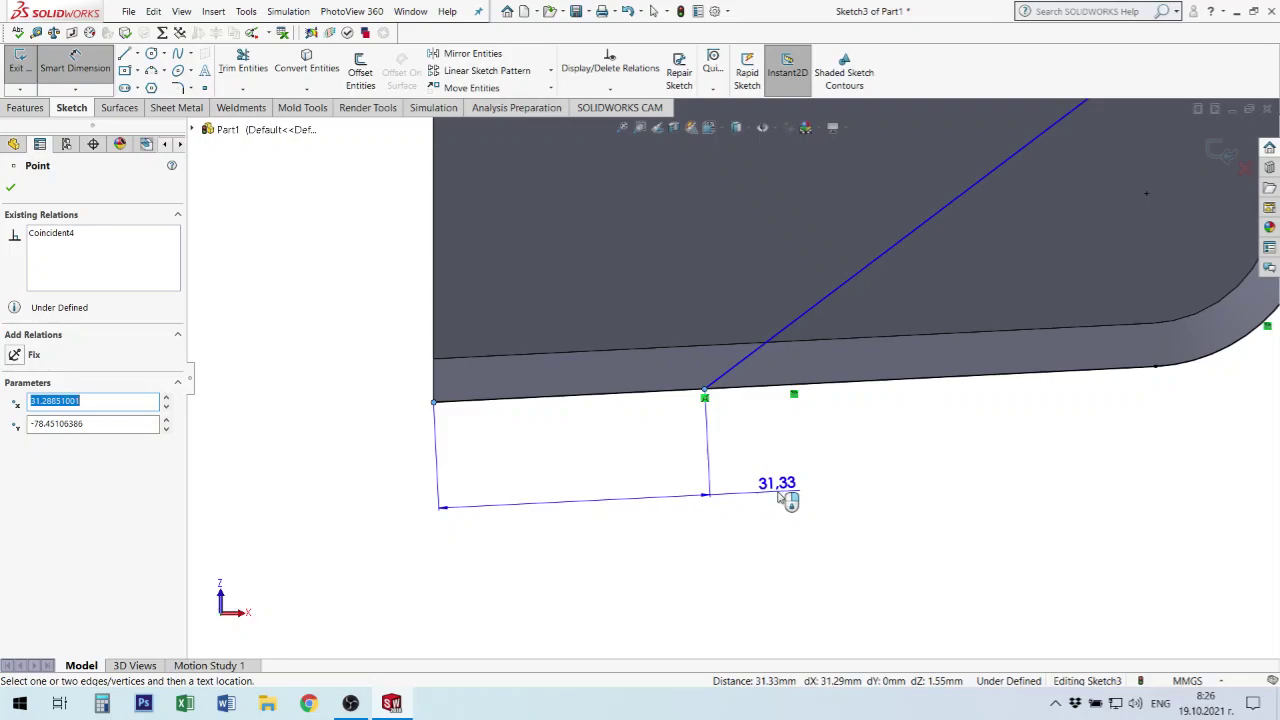
pyautogui.click(783, 497)
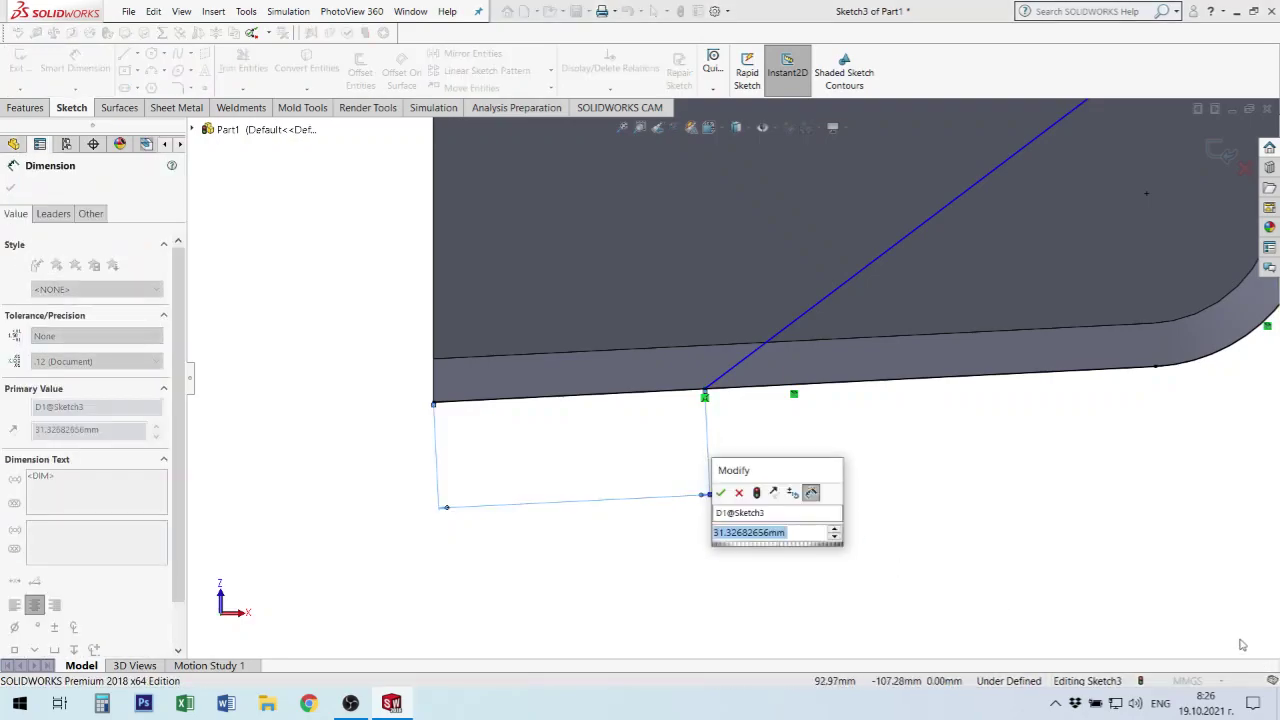
pyautogui.write('57')
pyautogui.press('Return')
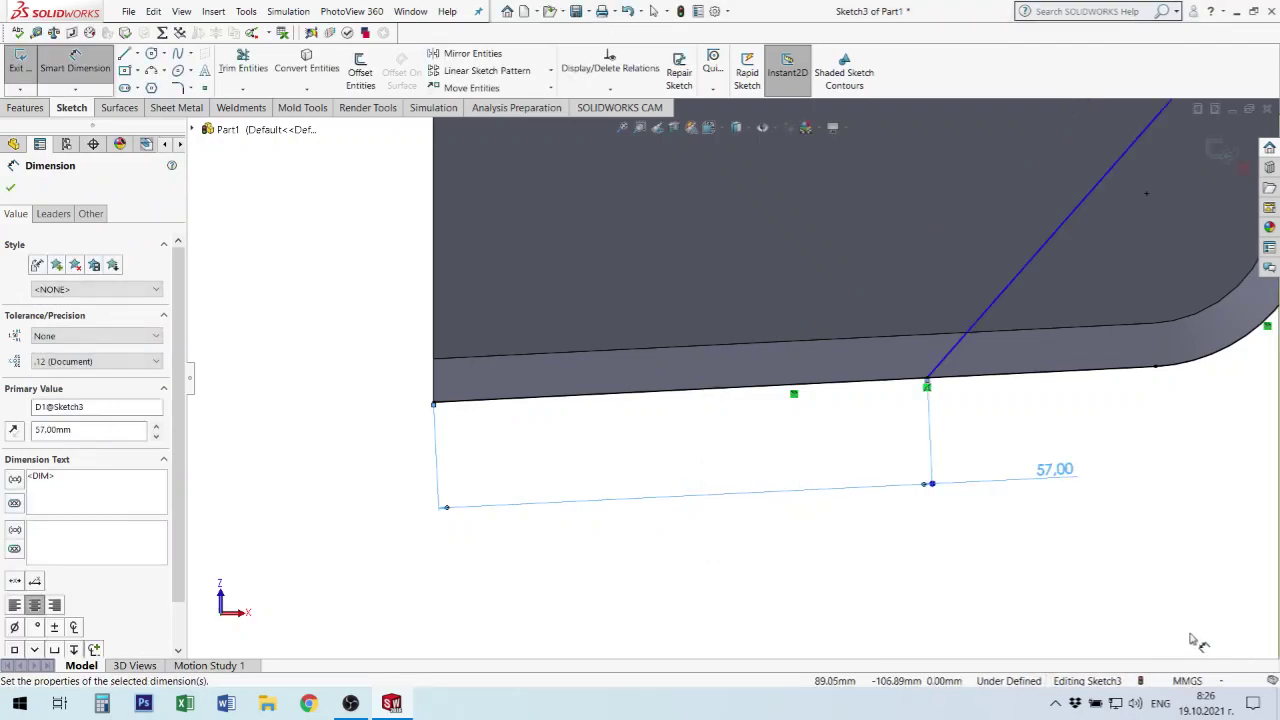
pyautogui.click(1003, 566)
# - Locate the diagonal's upper end 23 mm below the top-right corner and zoom to fit
pyautogui.scroll(3, 910, 191)
pyautogui.press('f')
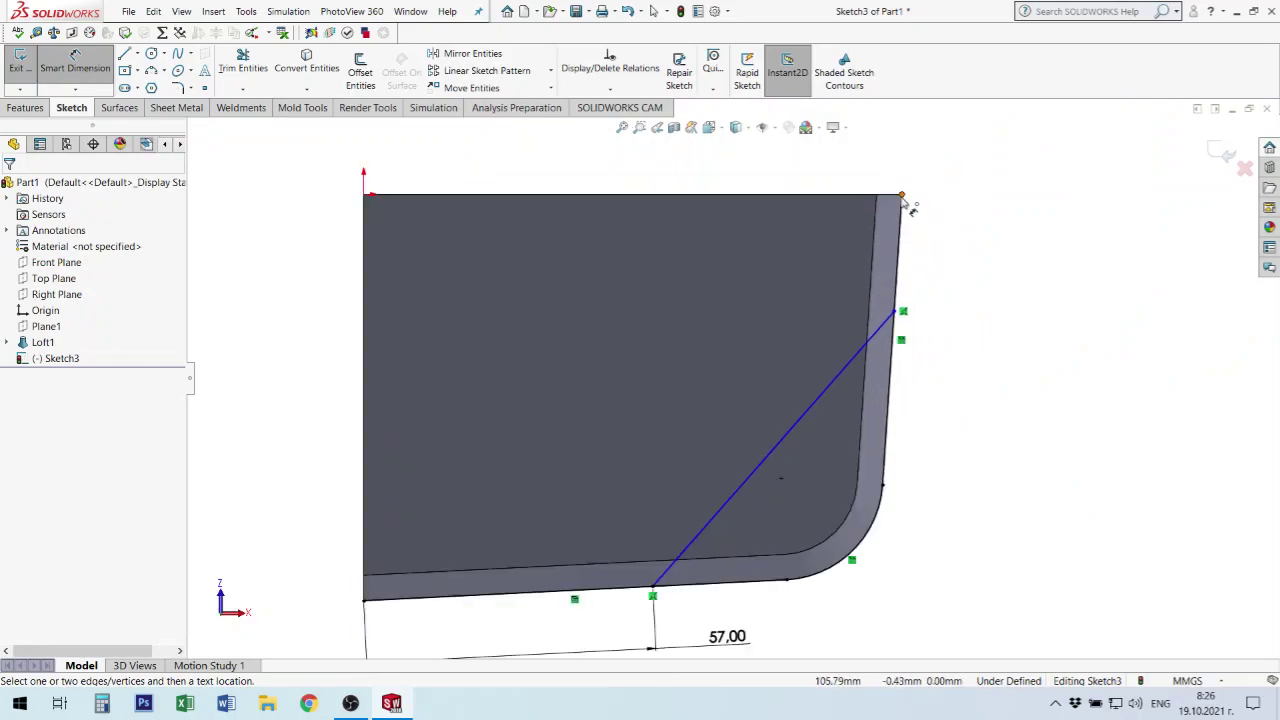
pyautogui.click(901, 196)
pyautogui.click(894, 313)
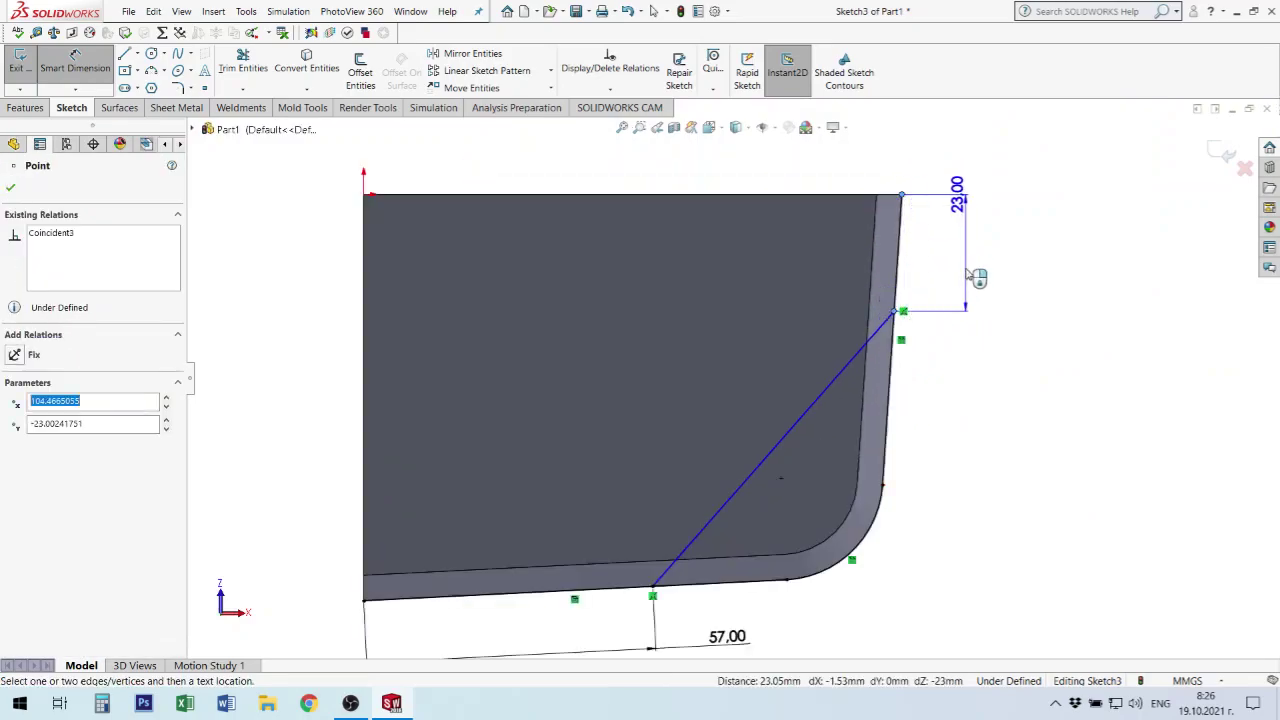
pyautogui.click(966, 362)
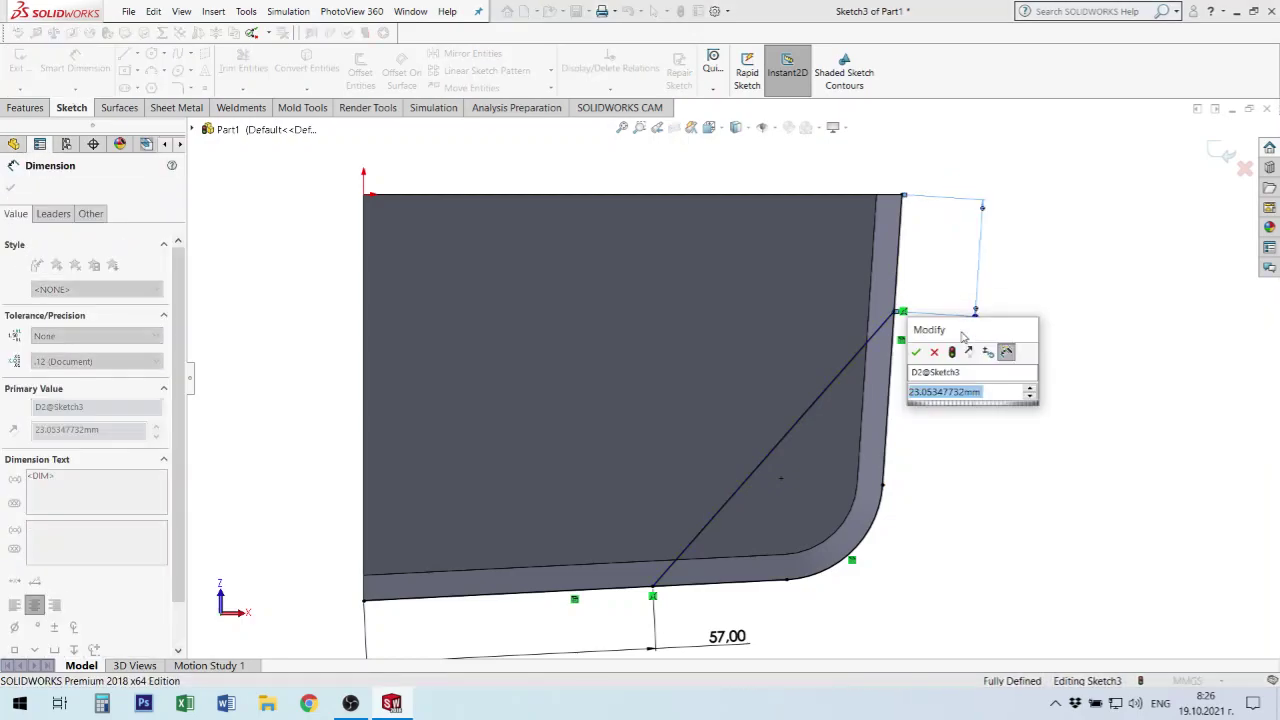
pyautogui.write('23')
pyautogui.press('Return')
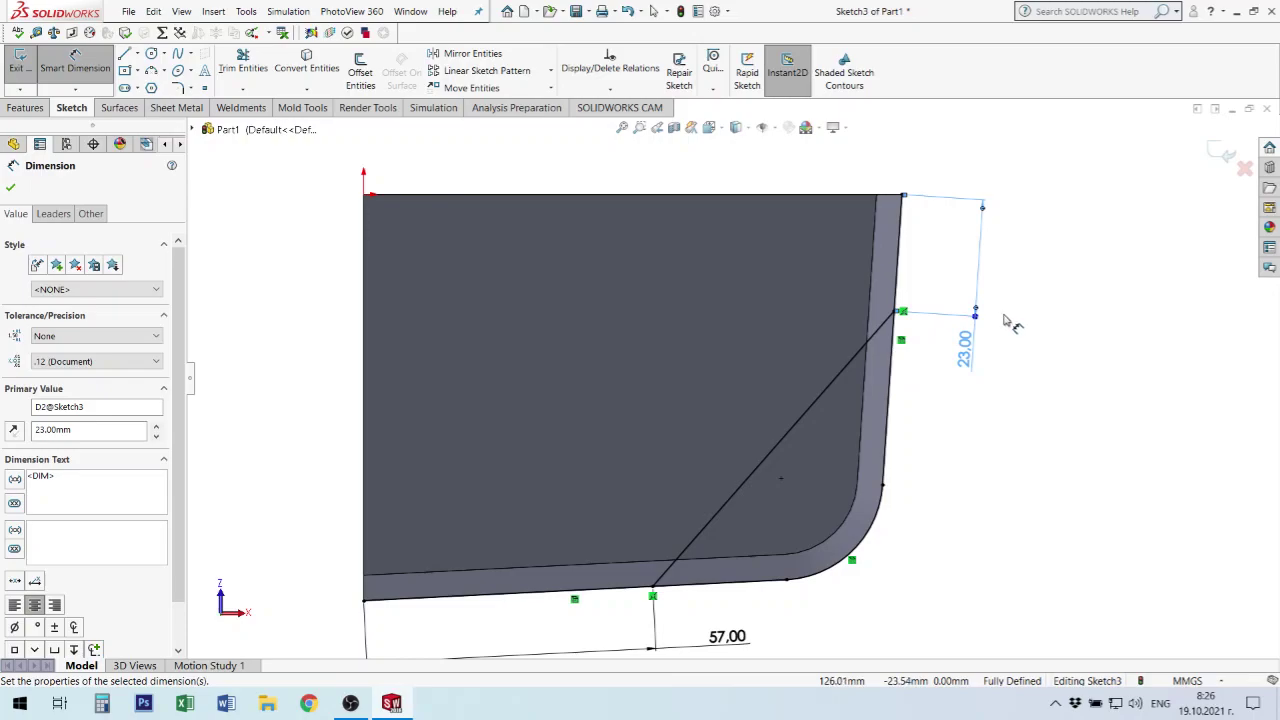
pyautogui.press('f')
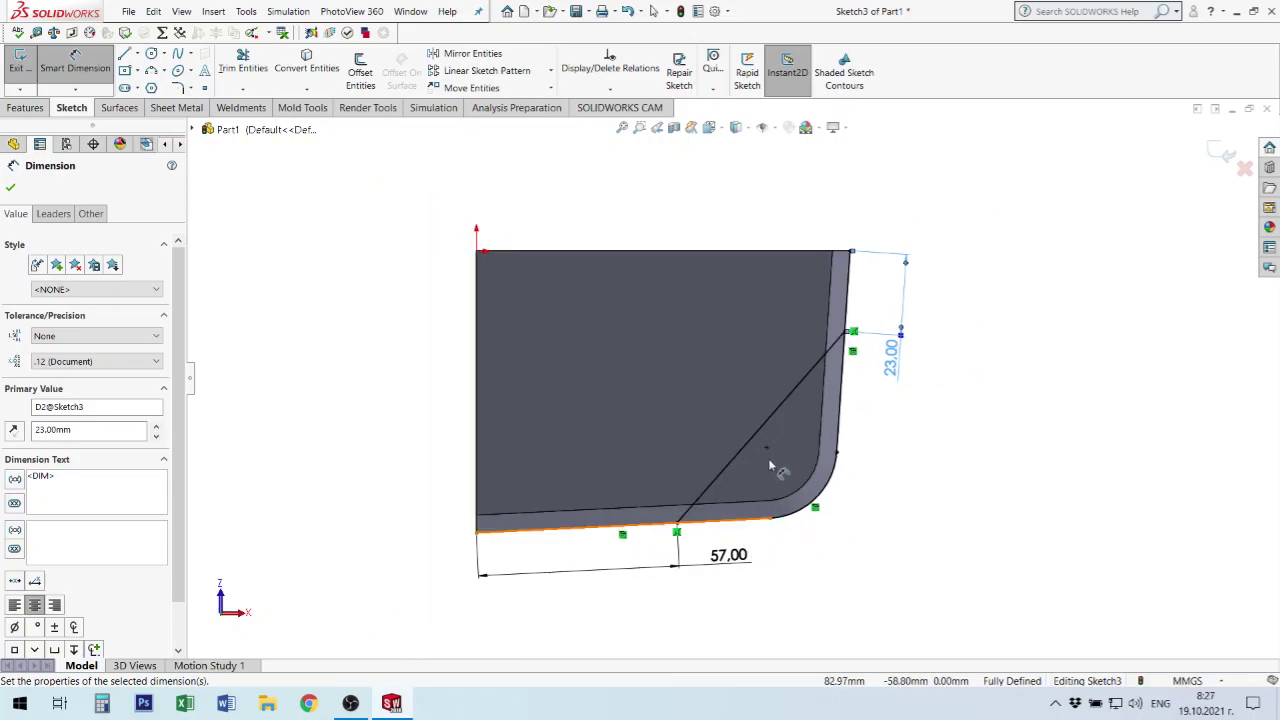
# - Draw a centerline from the diagonal's midpoint, perpendicular to it, ending on the top edge
pyautogui.click(139, 55)
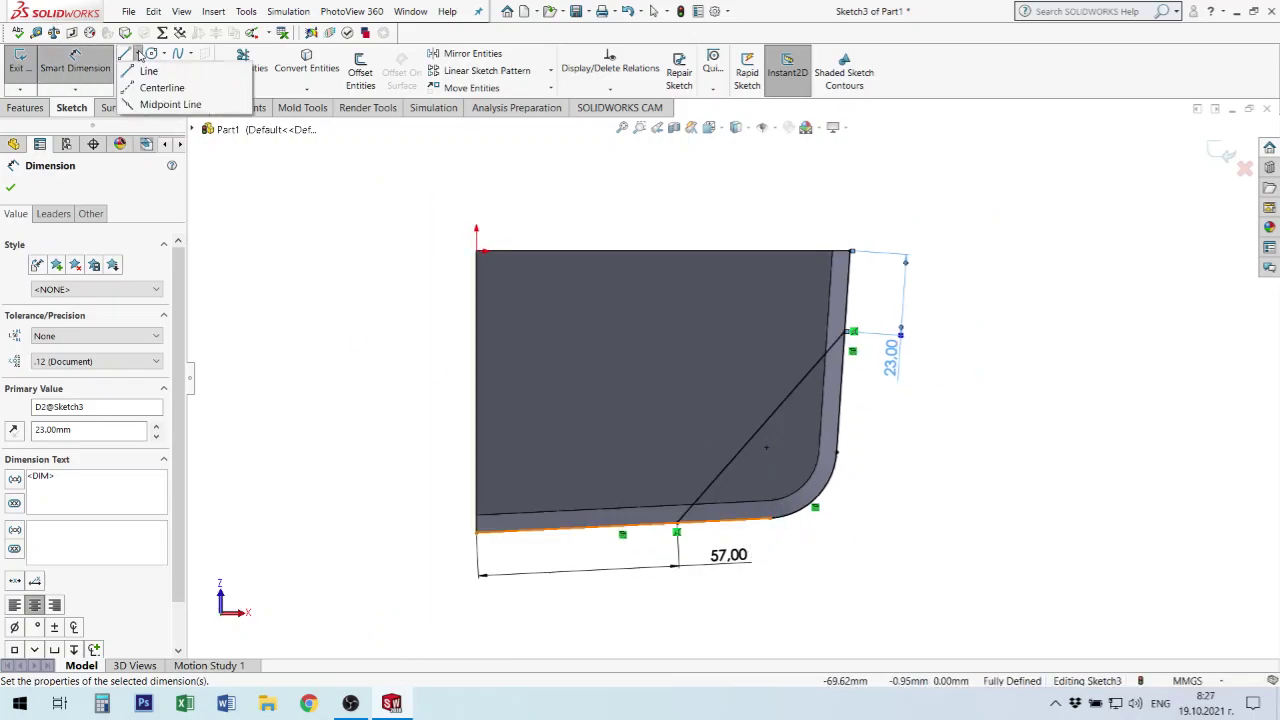
pyautogui.click(160, 88)
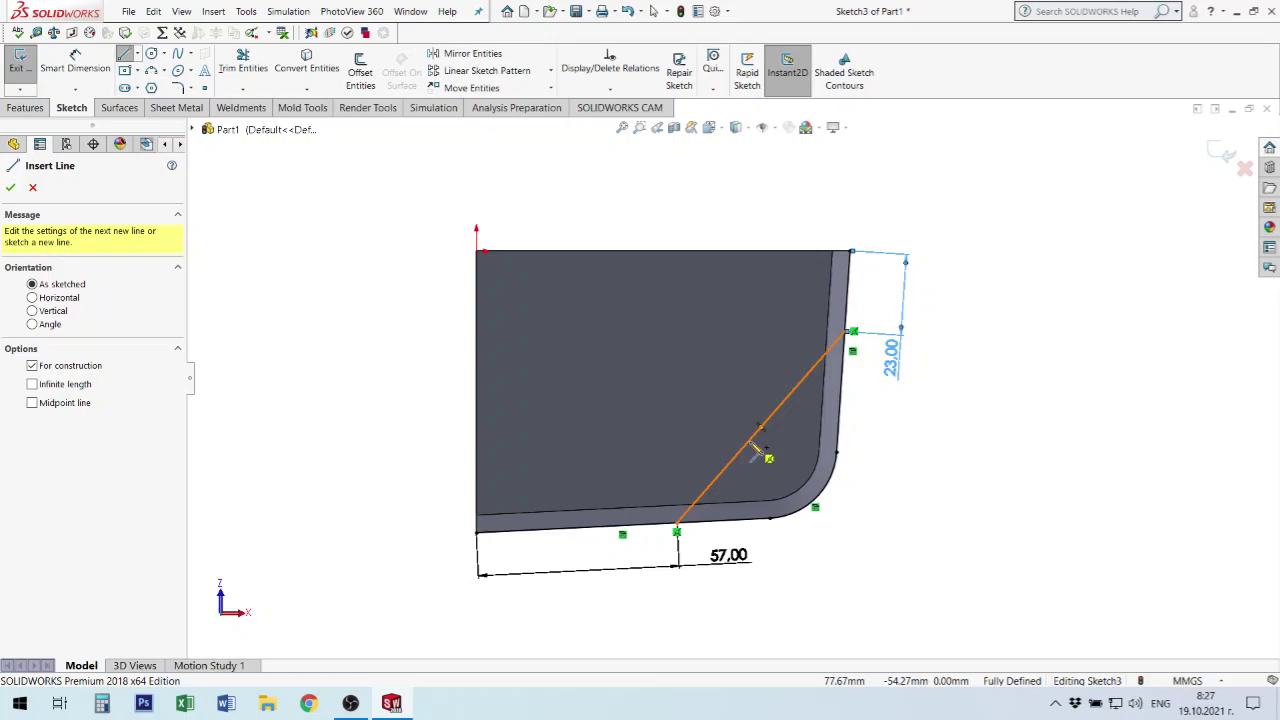
pyautogui.click(757, 452)
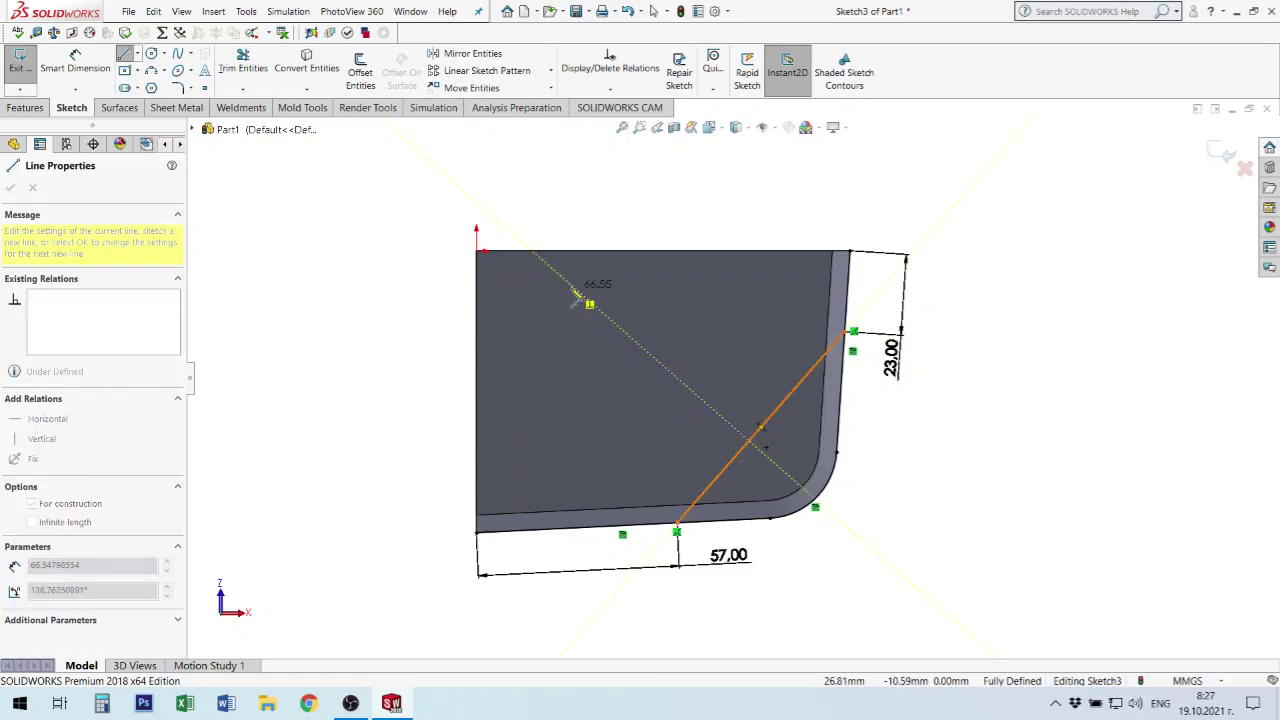
pyautogui.click(535, 258)
pyautogui.press('Escape')
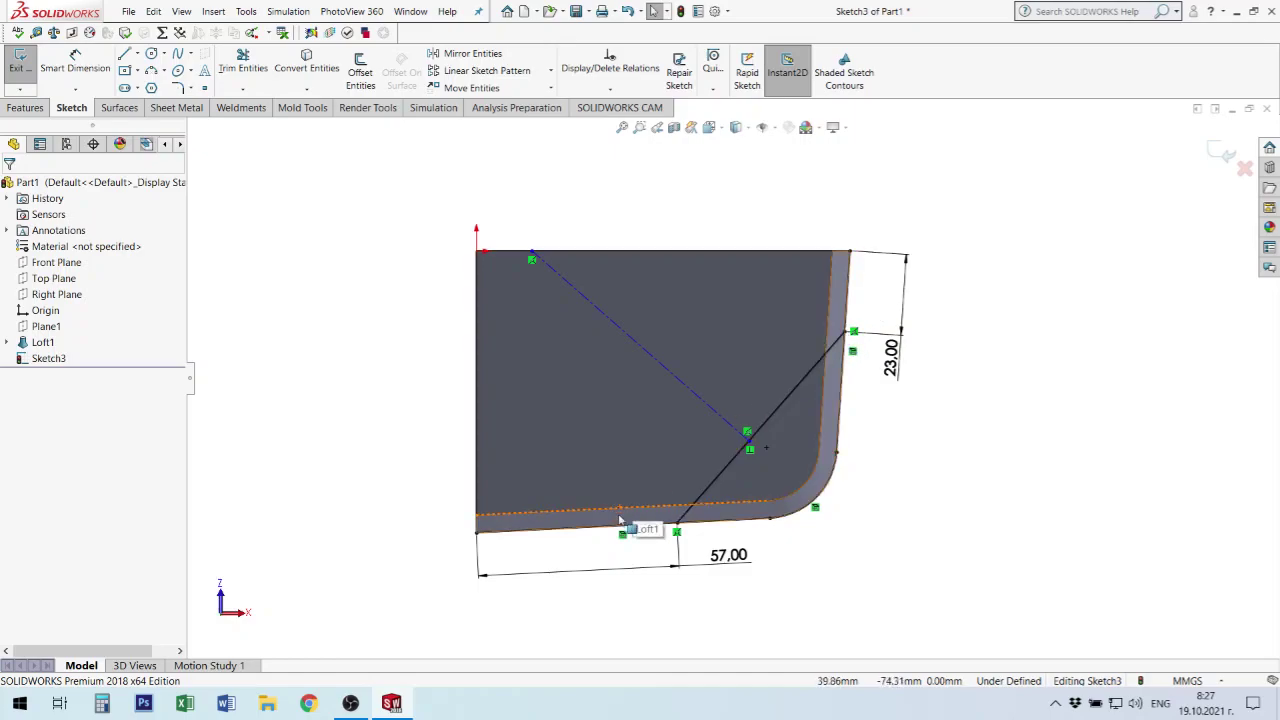
pyautogui.moveTo(679, 535); pyautogui.dragTo(690, 508)
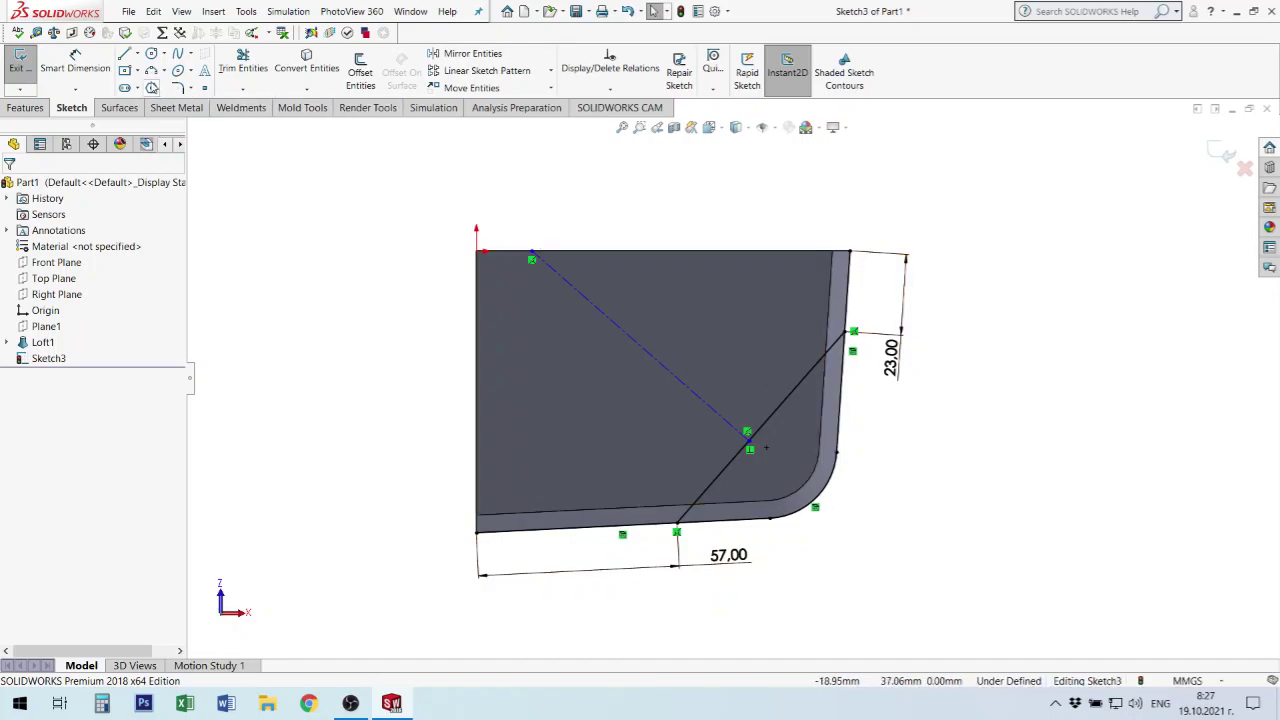
# - Dimension the construction line to 38 mm
pyautogui.click(75, 62)
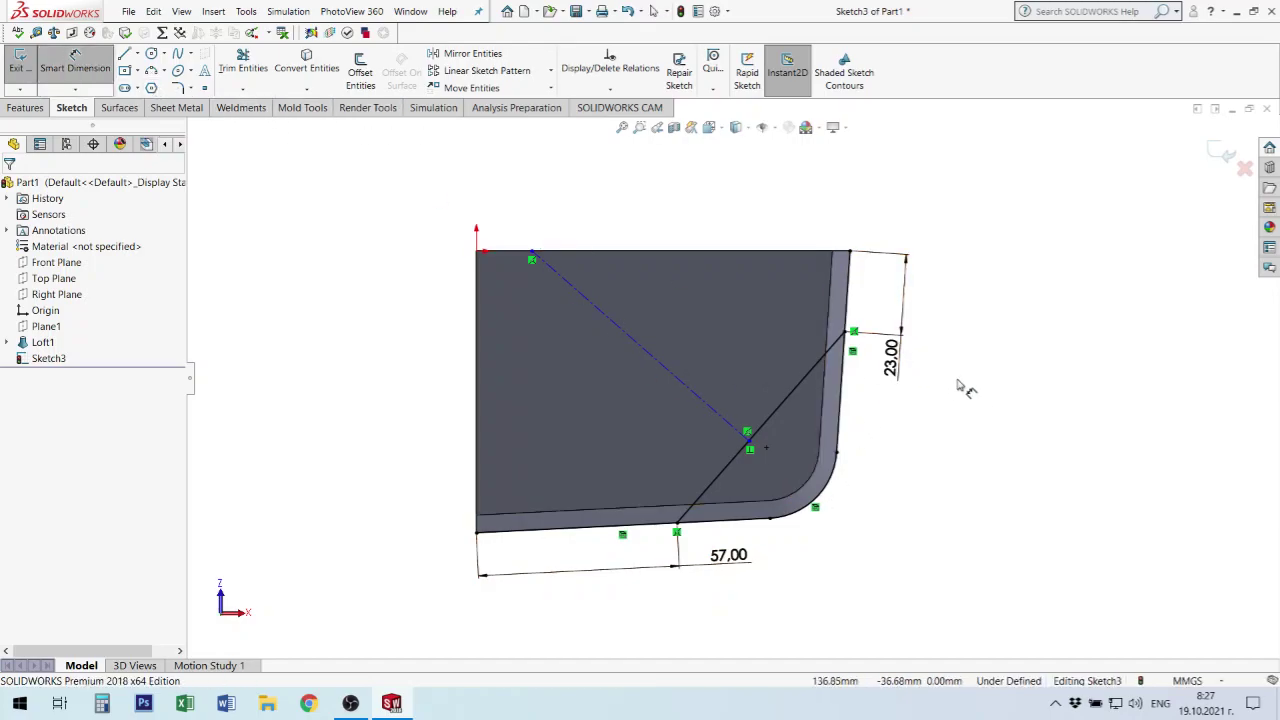
pyautogui.click(851, 332)
pyautogui.click(710, 411)
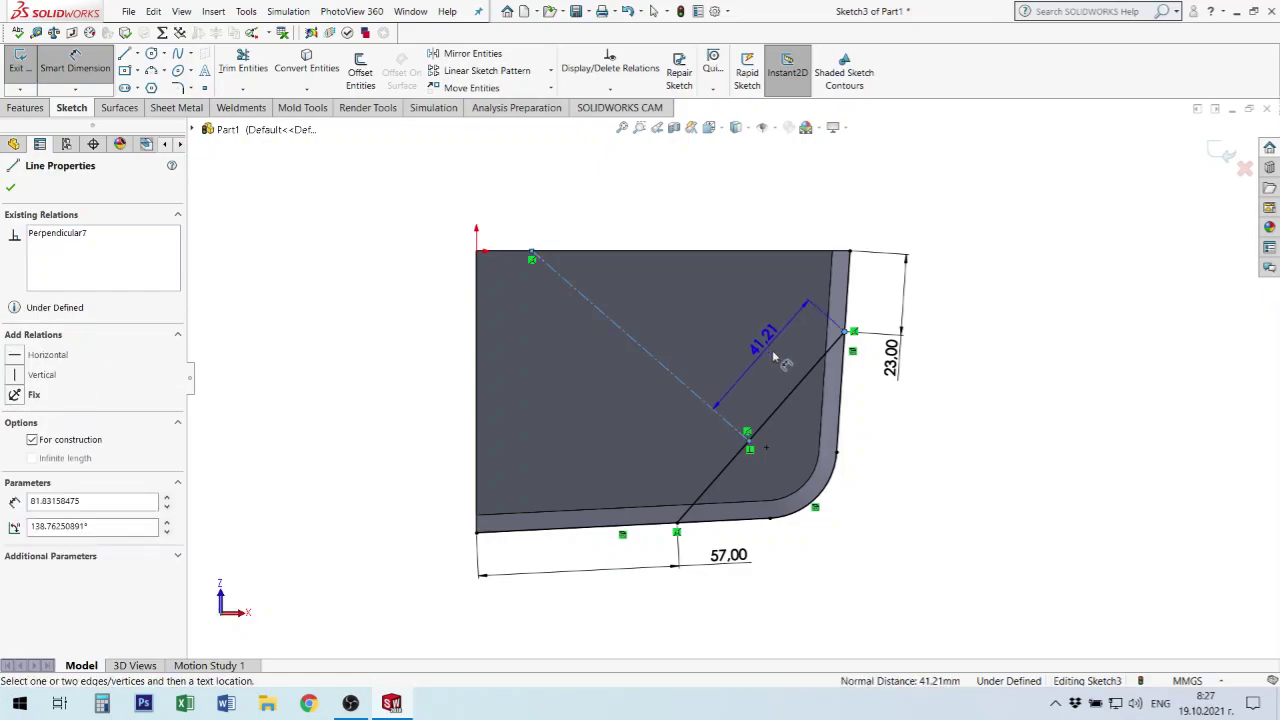
pyautogui.click(770, 350)
pyautogui.write('38')
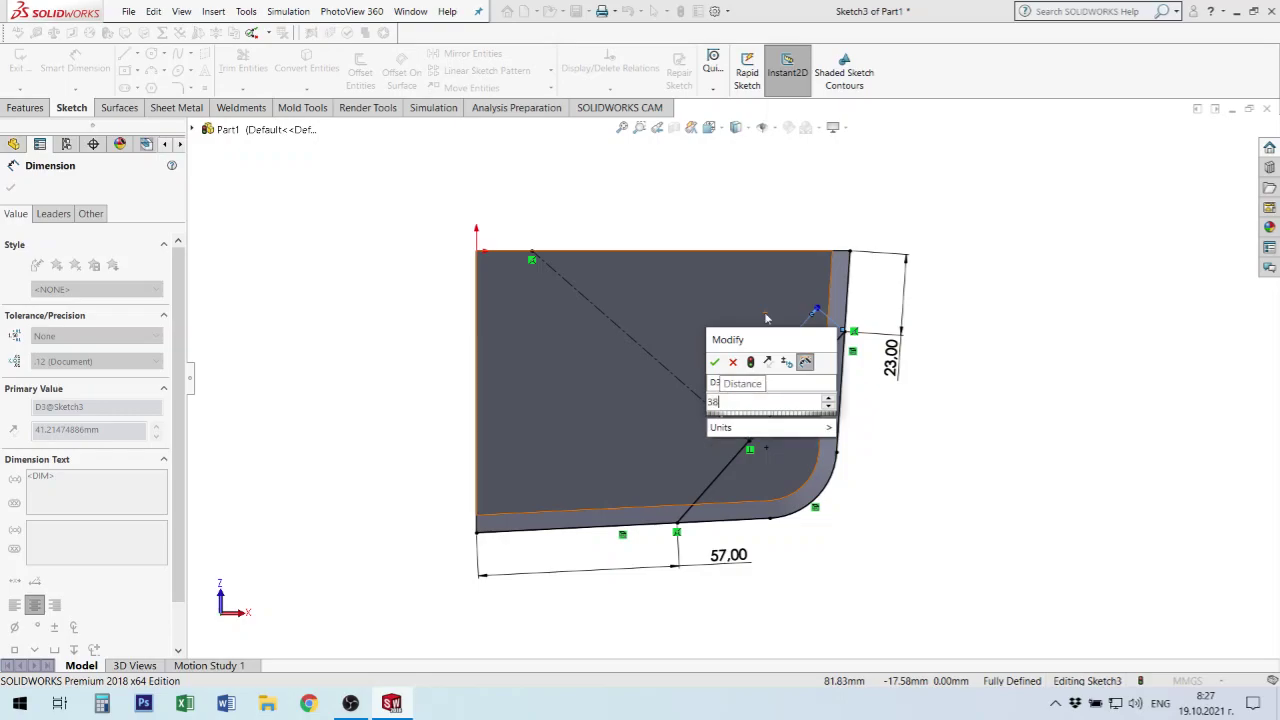
pyautogui.press('Return')
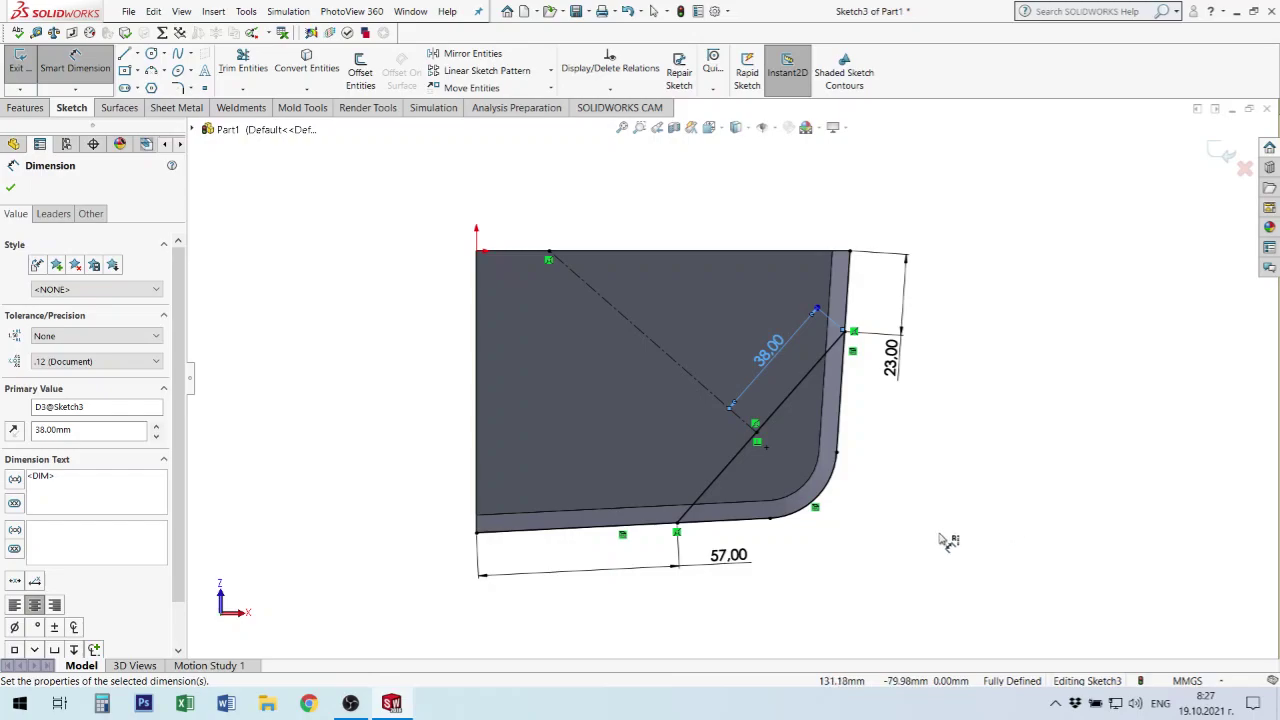
# - Add a 34.12 reference dimension from the centerline to the diagonal's lower end
pyautogui.click(714, 400)
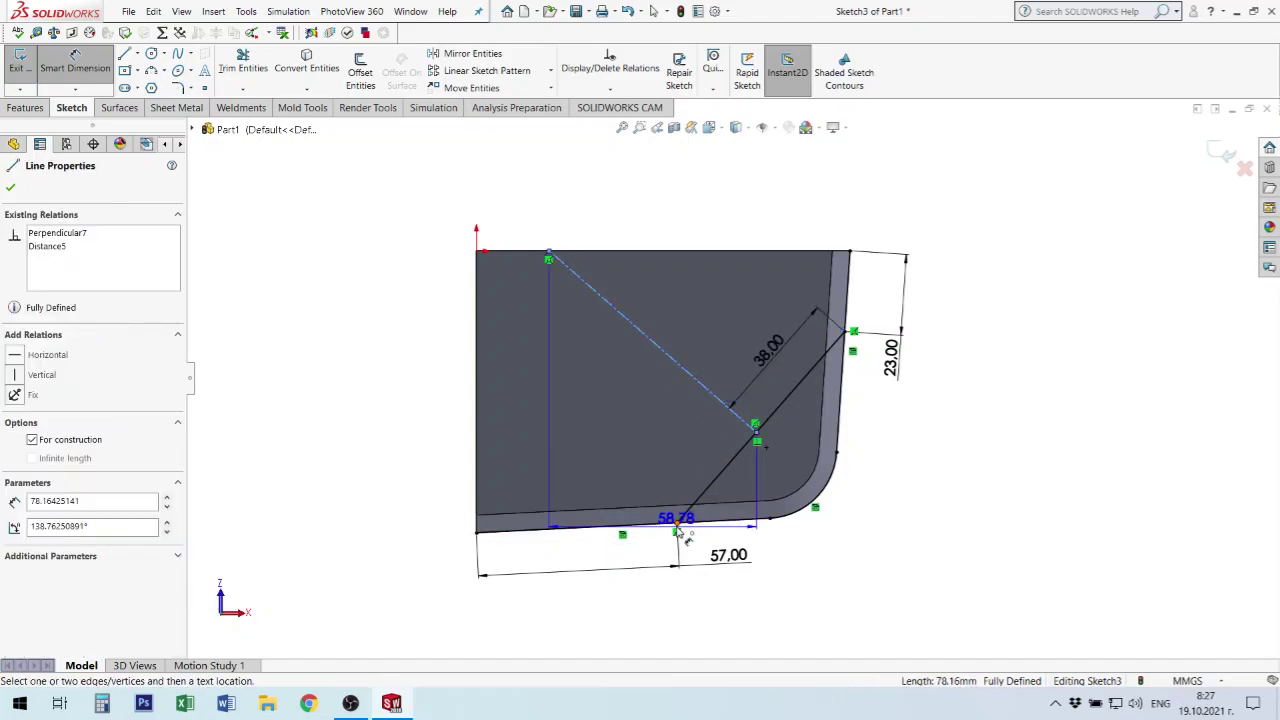
pyautogui.click(677, 531)
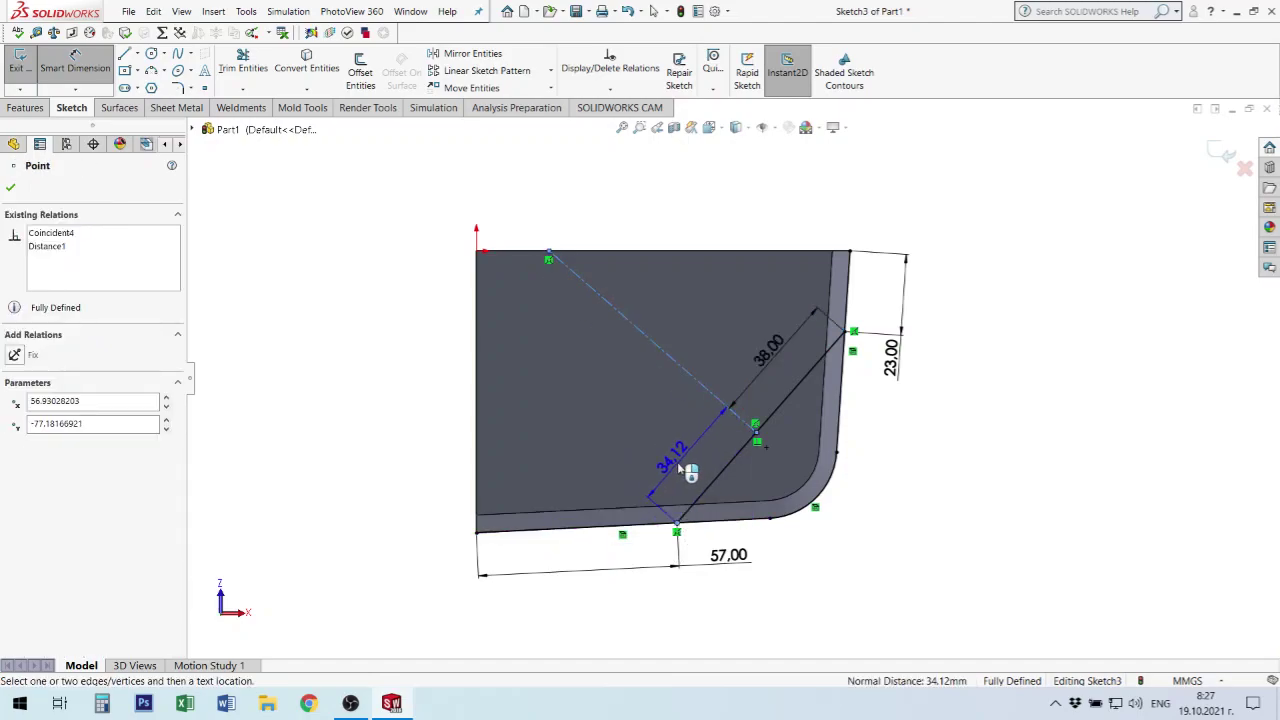
pyautogui.click(690, 472)
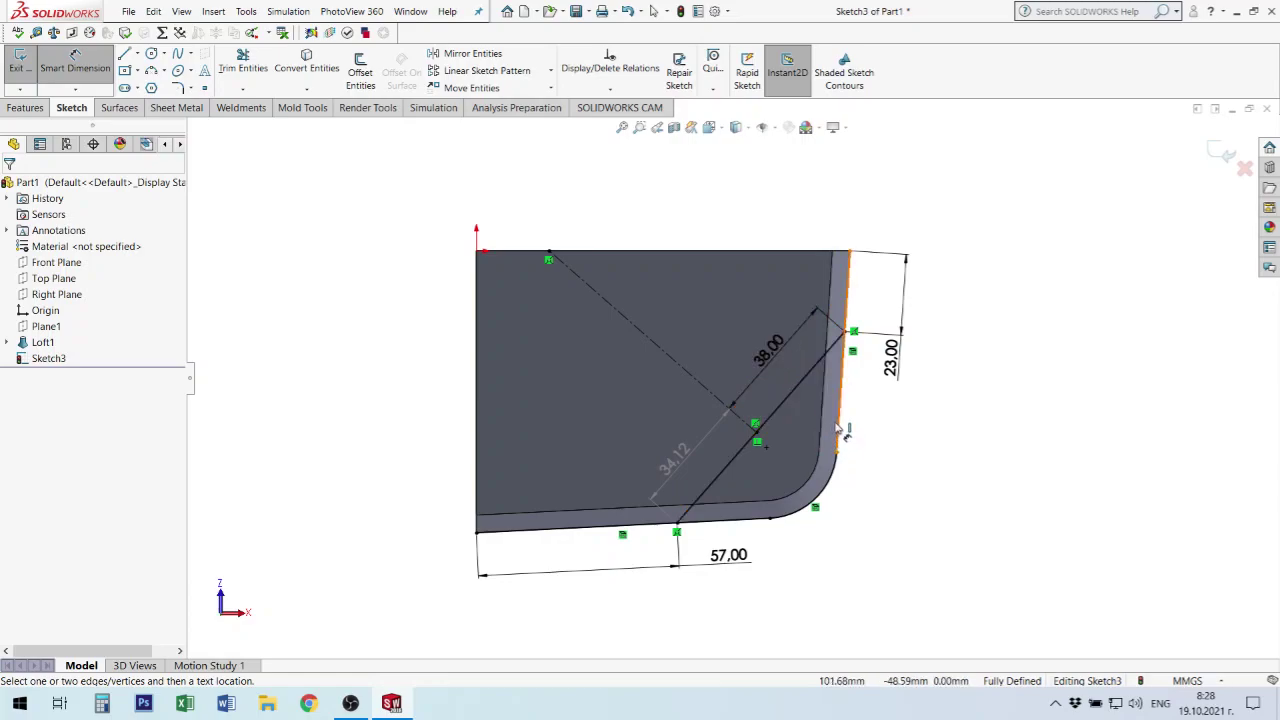
# - Draw a solid line from the diagonal past the rounded corner and mirror it about the construction line
pyautogui.press('l')
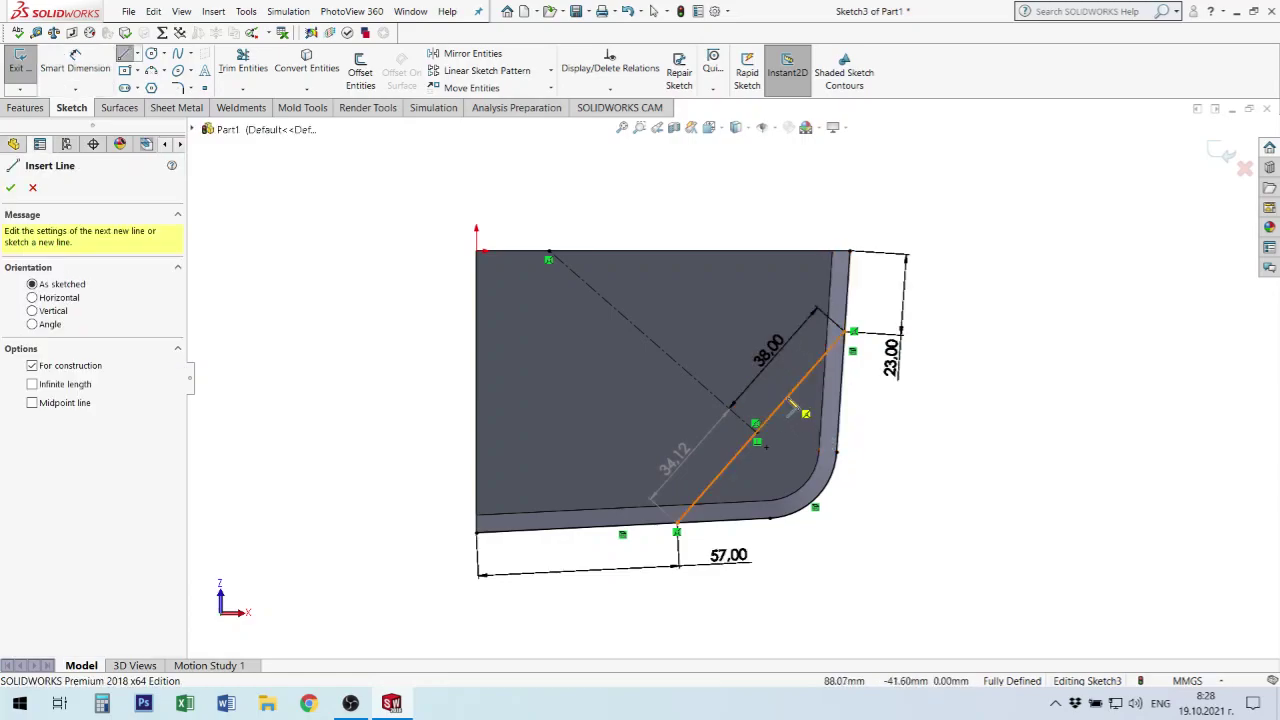
pyautogui.click(790, 403)
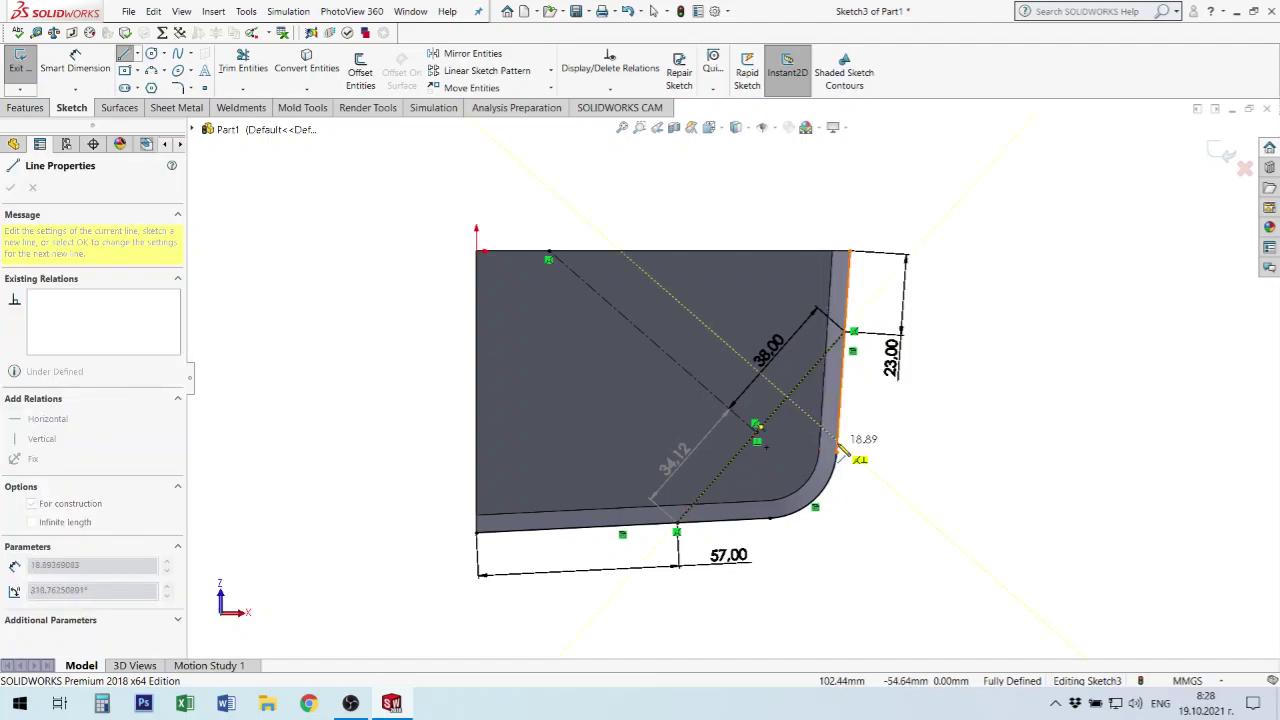
pyautogui.click(886, 486)
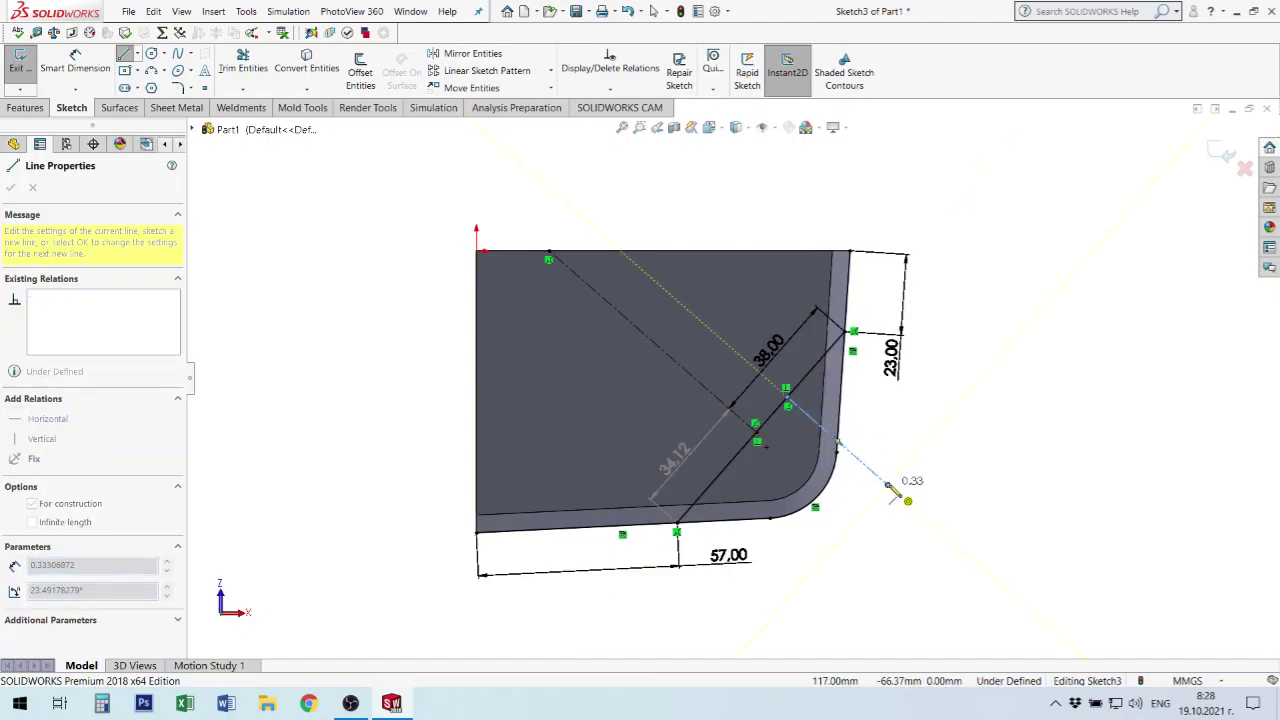
pyautogui.press('Escape')
pyautogui.click(877, 477)
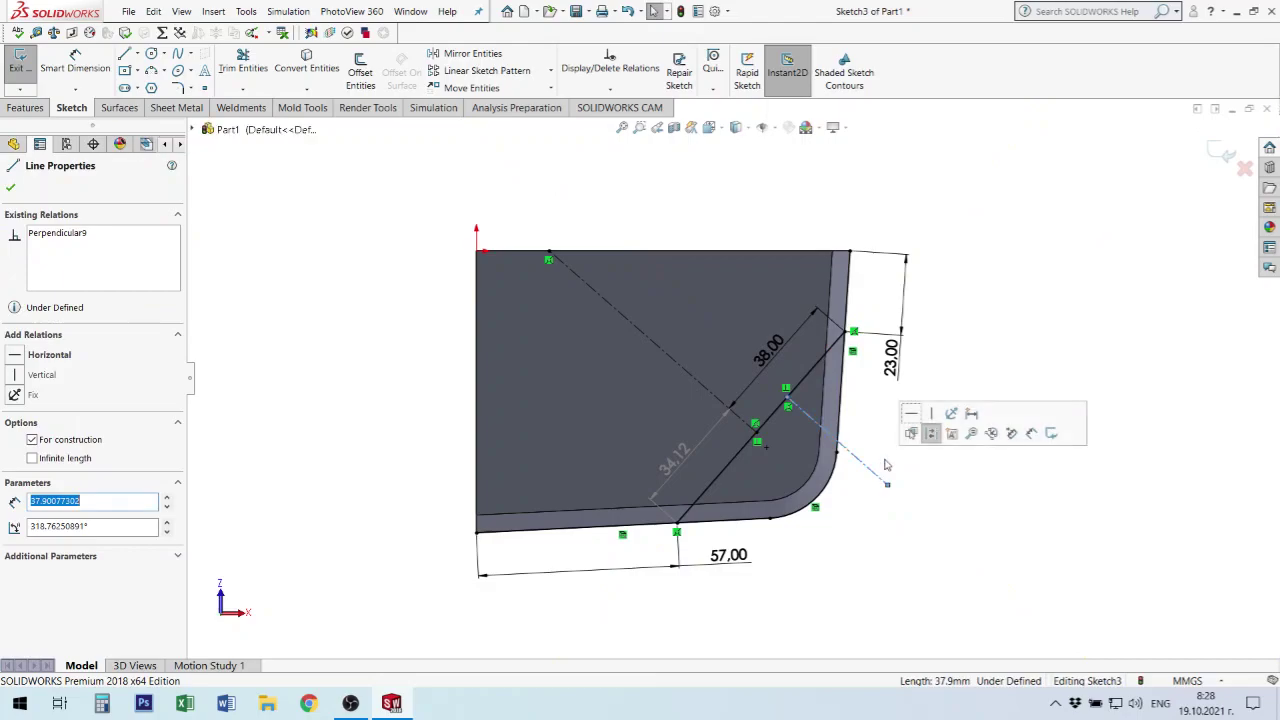
pyautogui.click(932, 436)
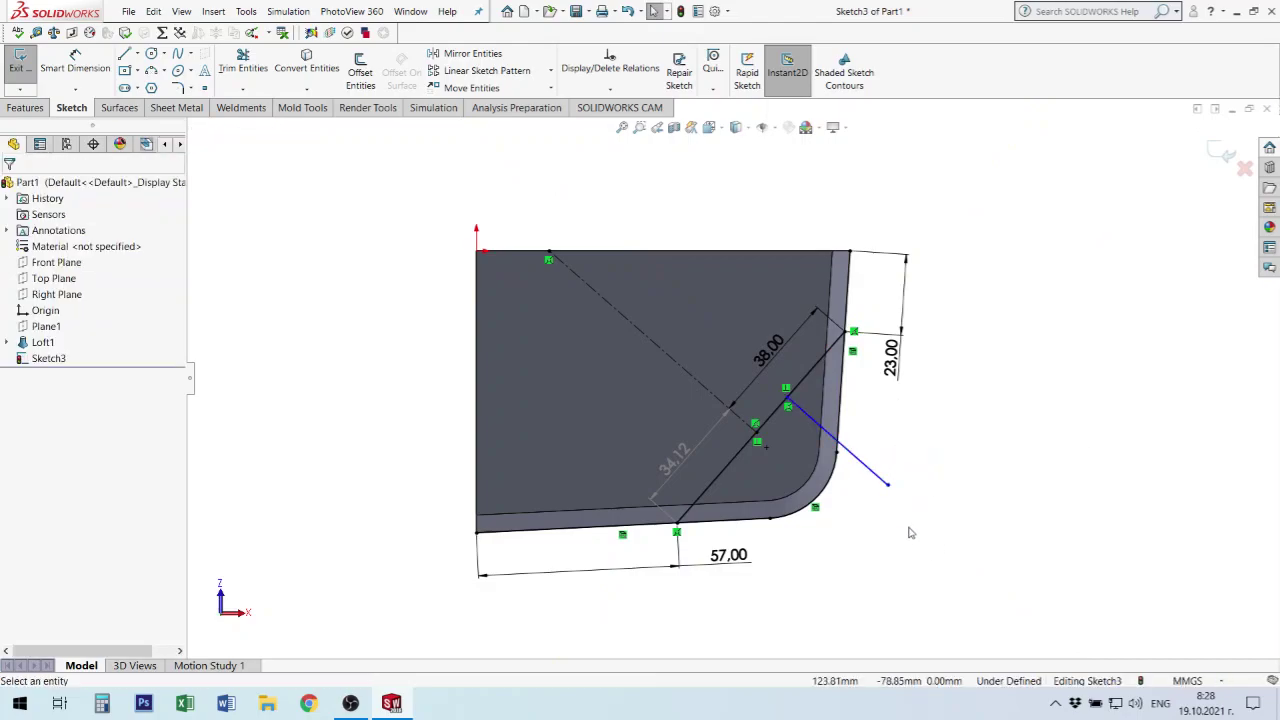
pyautogui.click(866, 467)
pyautogui.keyDown('ctrl'); pyautogui.click(698, 384); pyautogui.keyUp('ctrl')
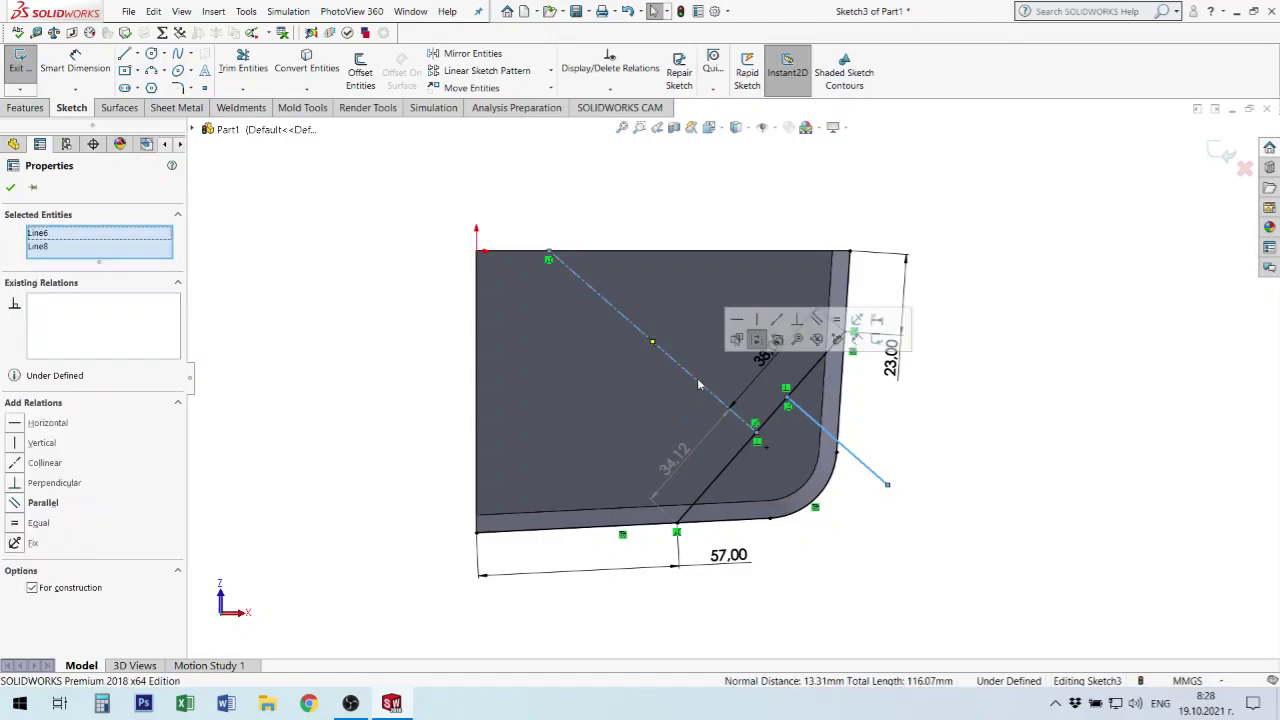
pyautogui.click(451, 55)
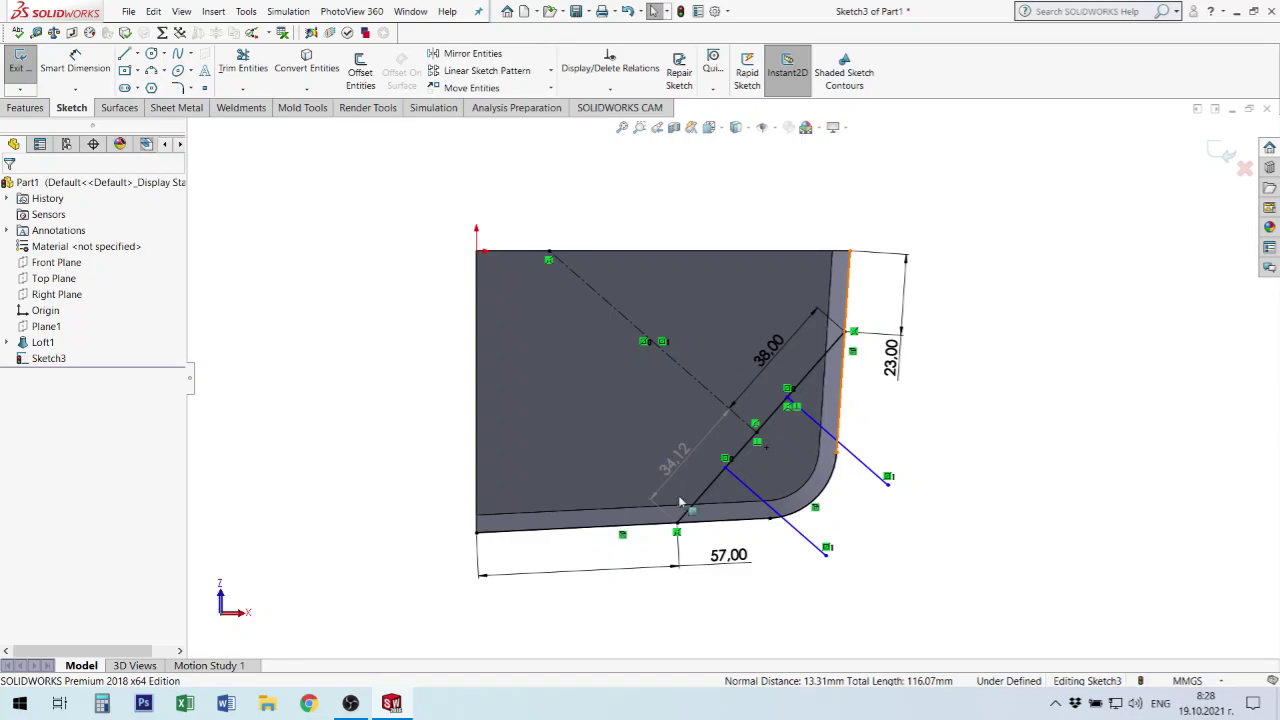
# - Dimension the gap between the two parallel lines to 16 mm
pyautogui.click(75, 58)
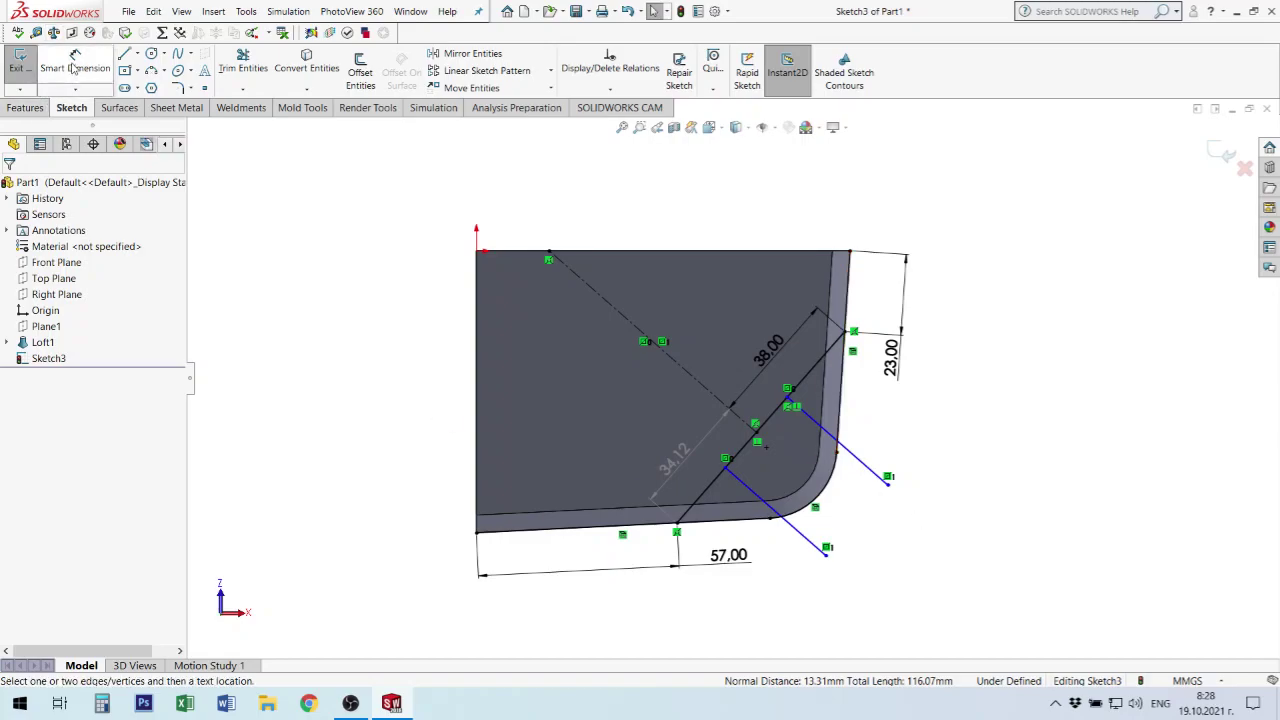
pyautogui.click(822, 547)
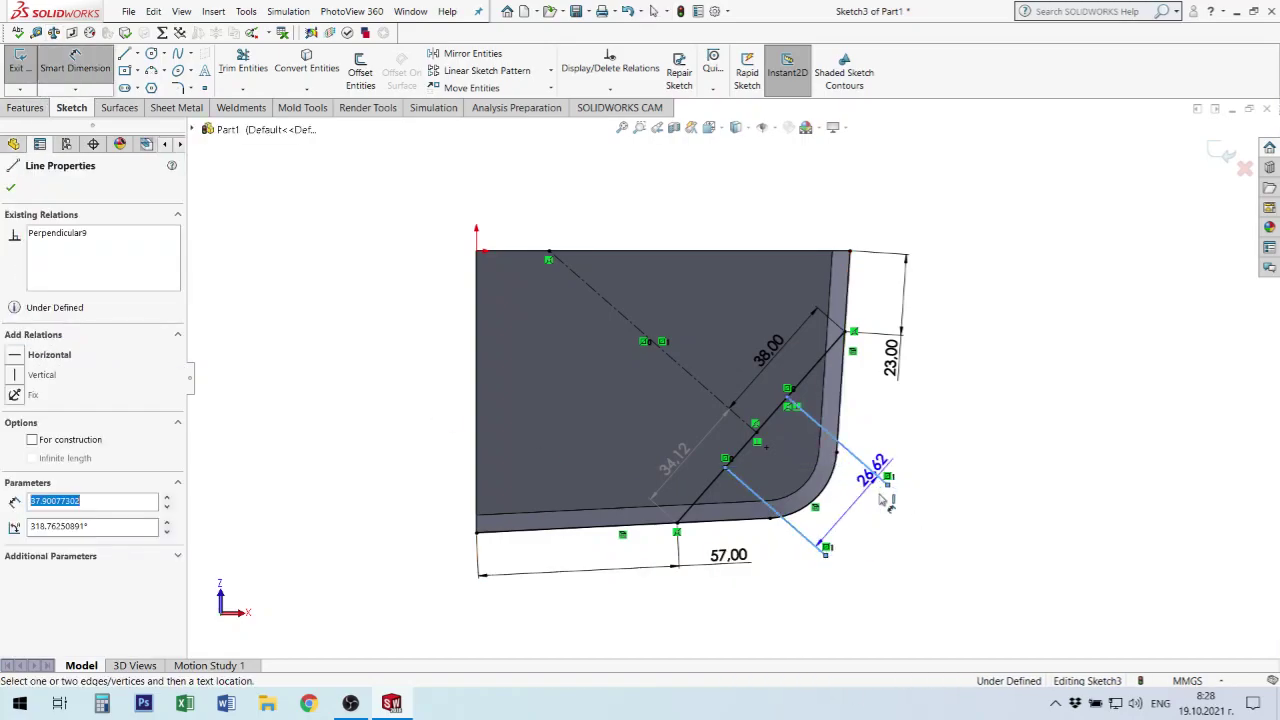
pyautogui.click(898, 548)
pyautogui.write('16')
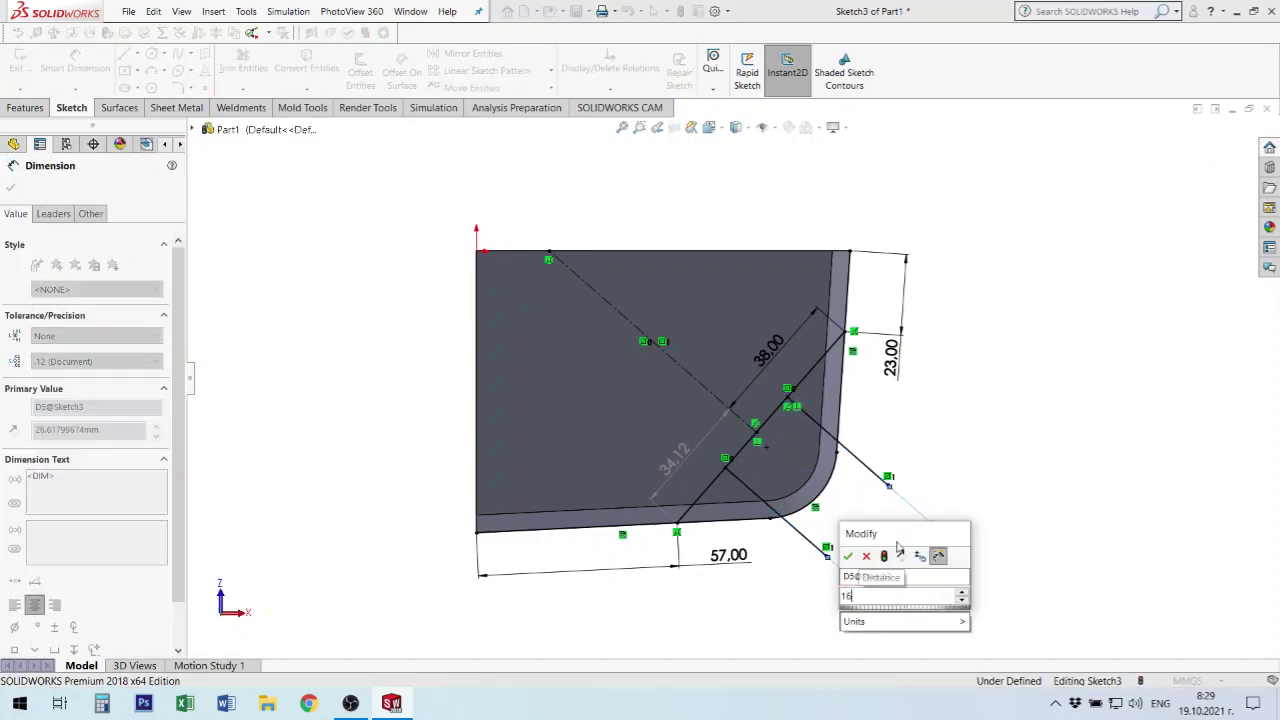
pyautogui.press('Return')
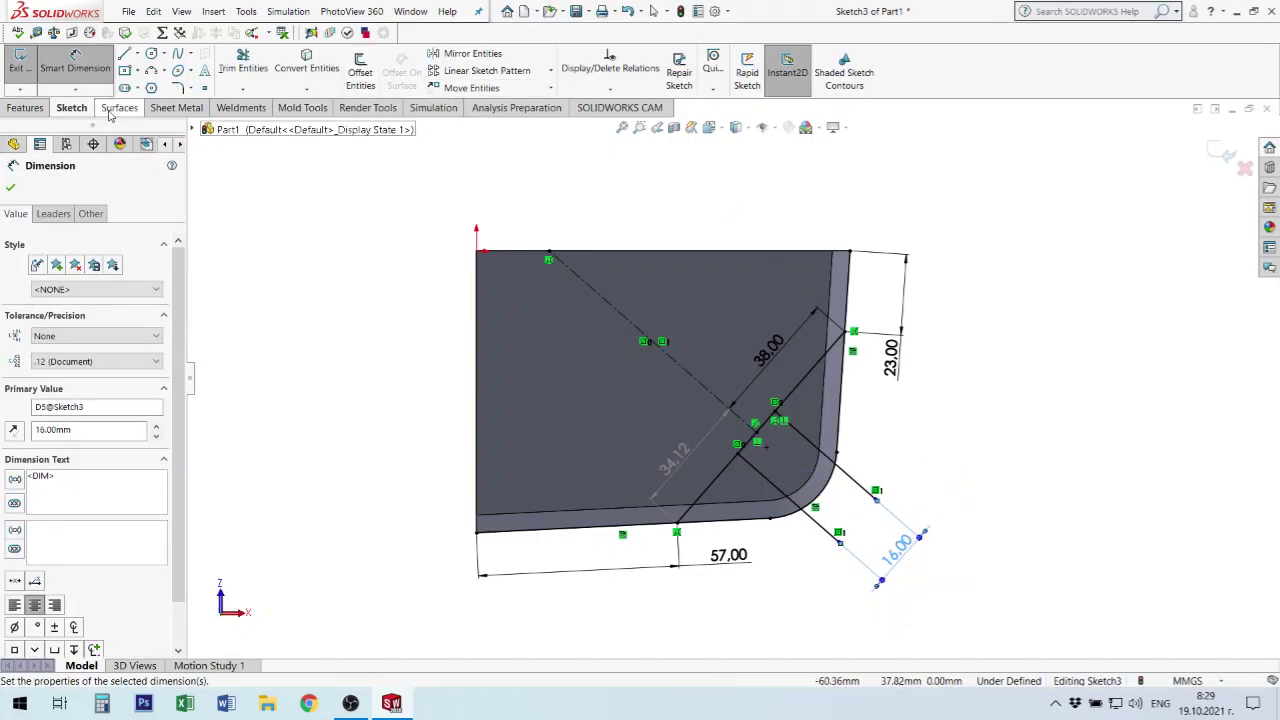
# - Trim the leftover right-edge, fillet and diagonal segments out of Sketch3
pyautogui.click(243, 62)
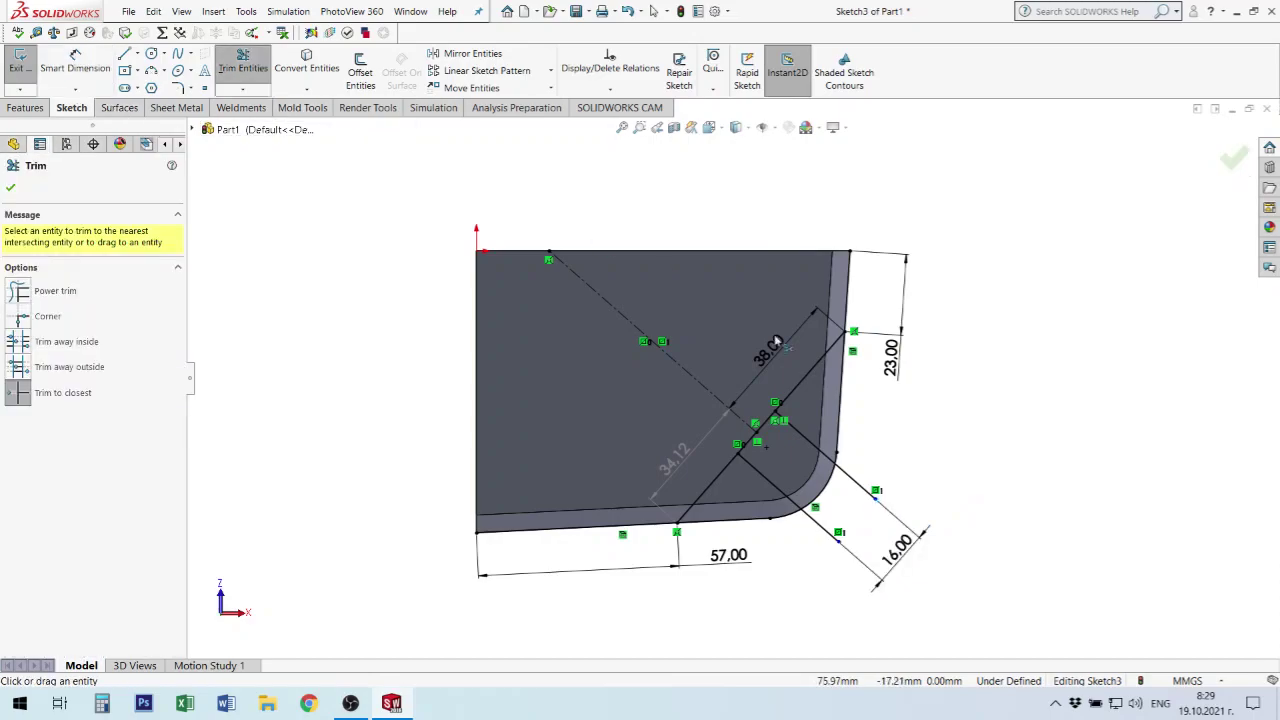
pyautogui.click(846, 350)
pyautogui.click(849, 271)
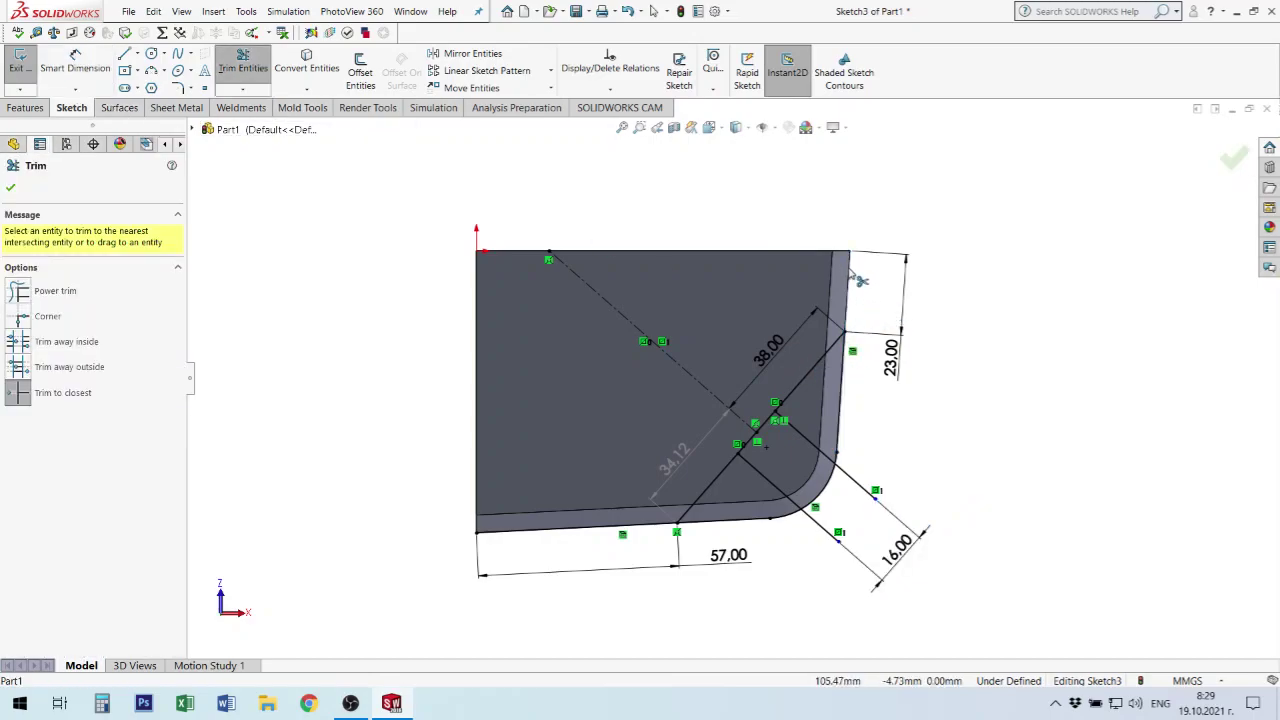
pyautogui.click(855, 482)
pyautogui.click(822, 480)
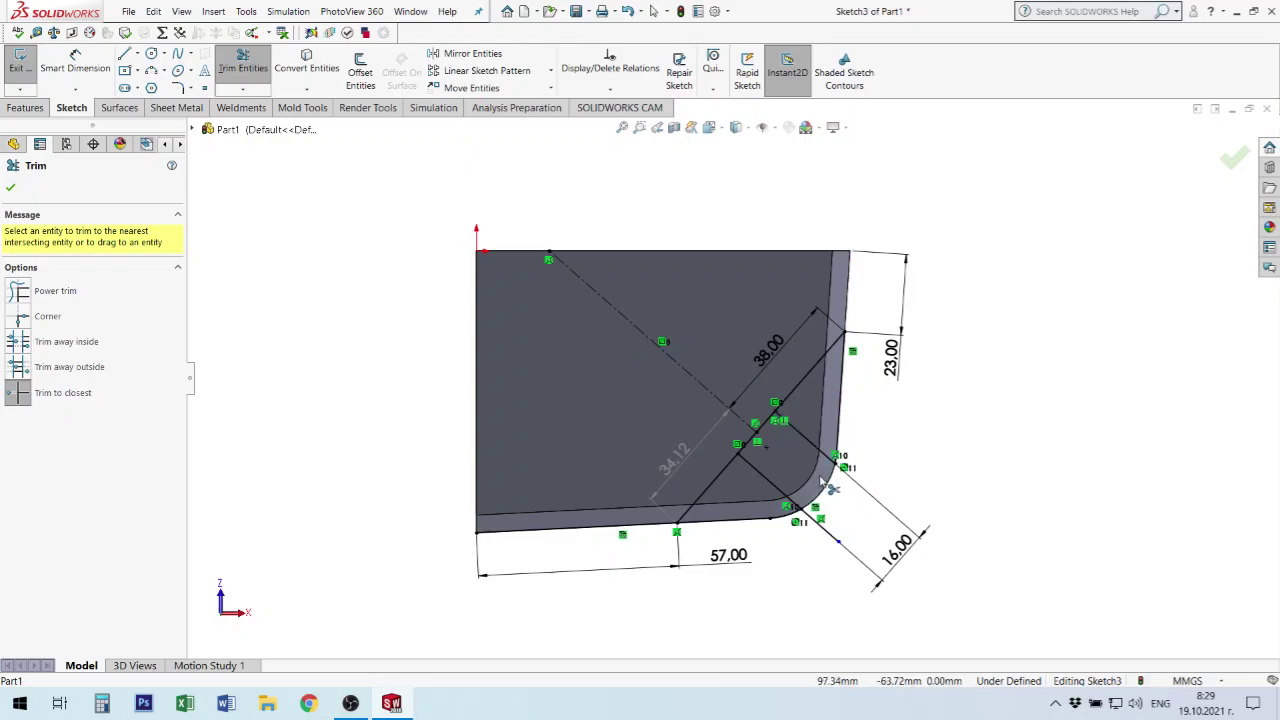
pyautogui.click(763, 438)
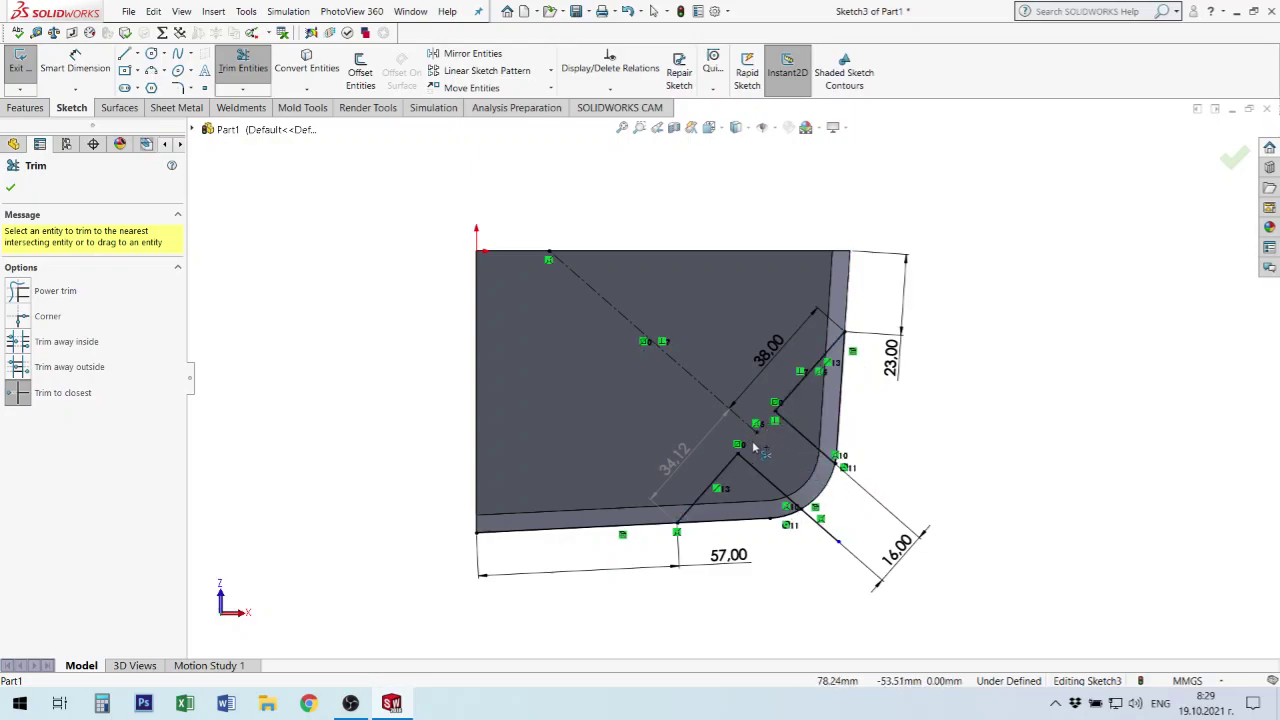
pyautogui.click(836, 540)
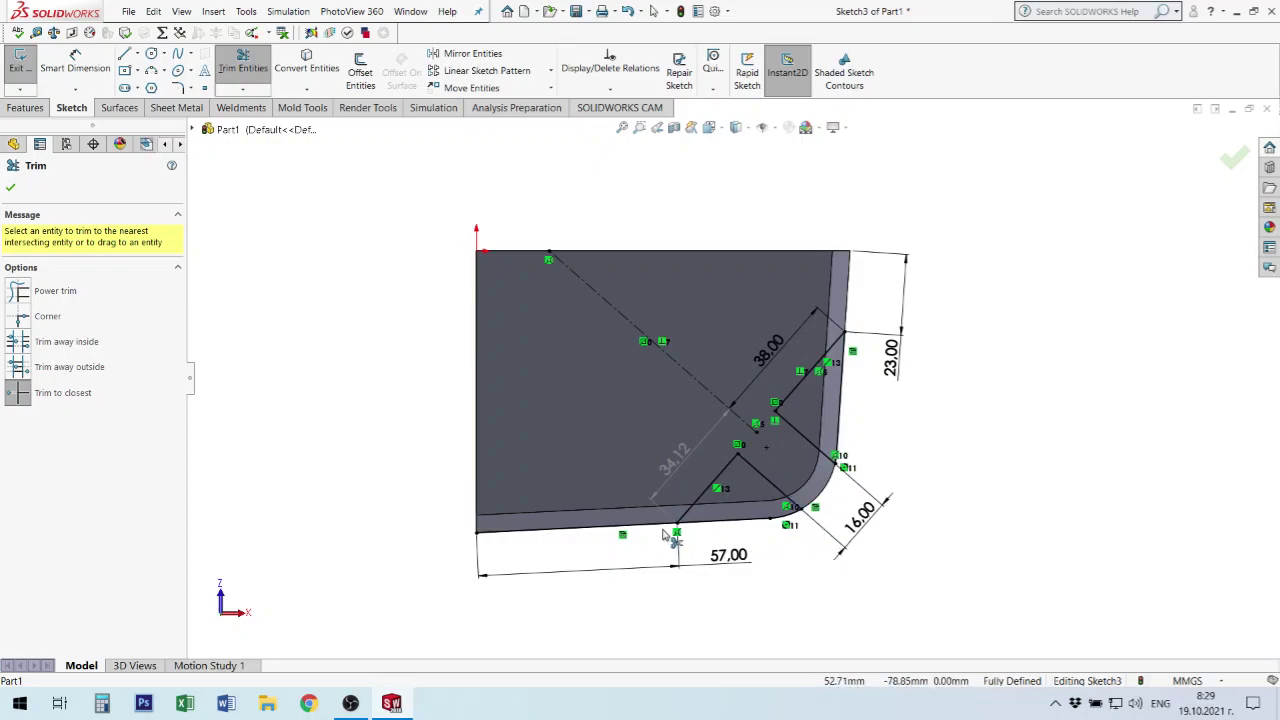
# - Close the Trim tool and orbit the part to inspect the fully defined Sketch3
pyautogui.moveTo(616, 545); pyautogui.dragTo(616, 457, button='middle')
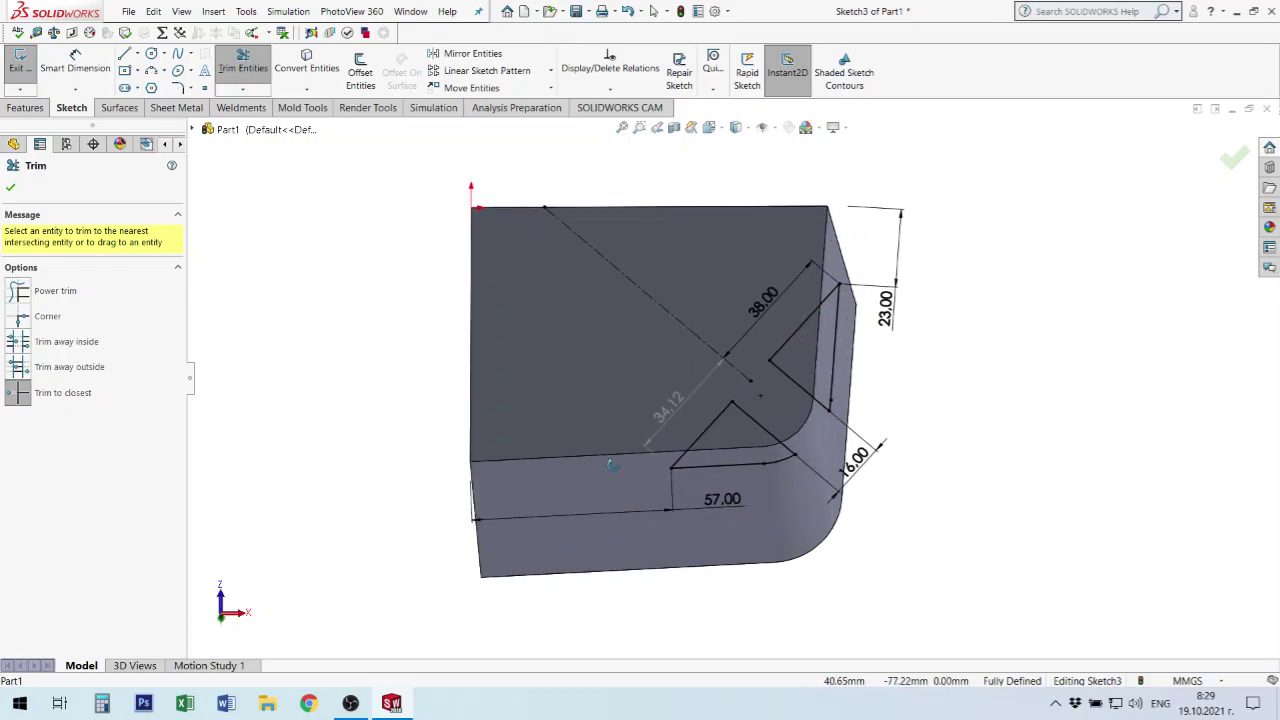
pyautogui.scroll(-2, 803, 440)
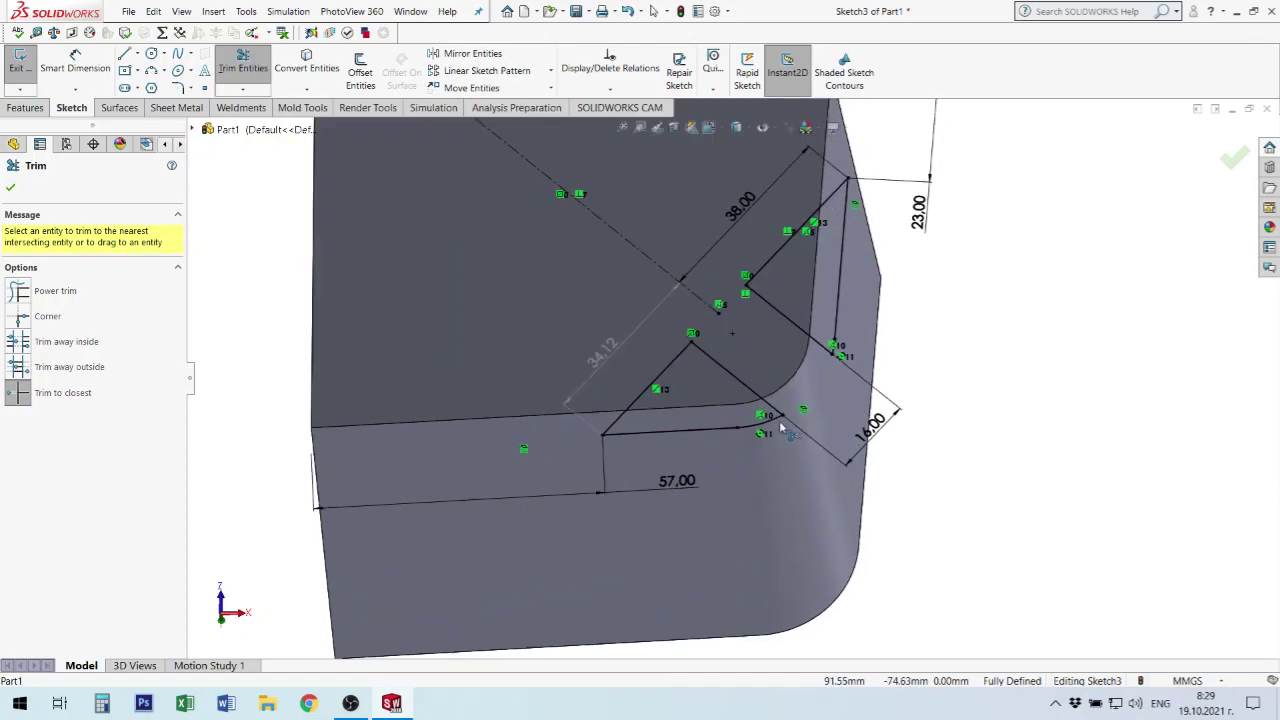
pyautogui.scroll(3, 817, 298)
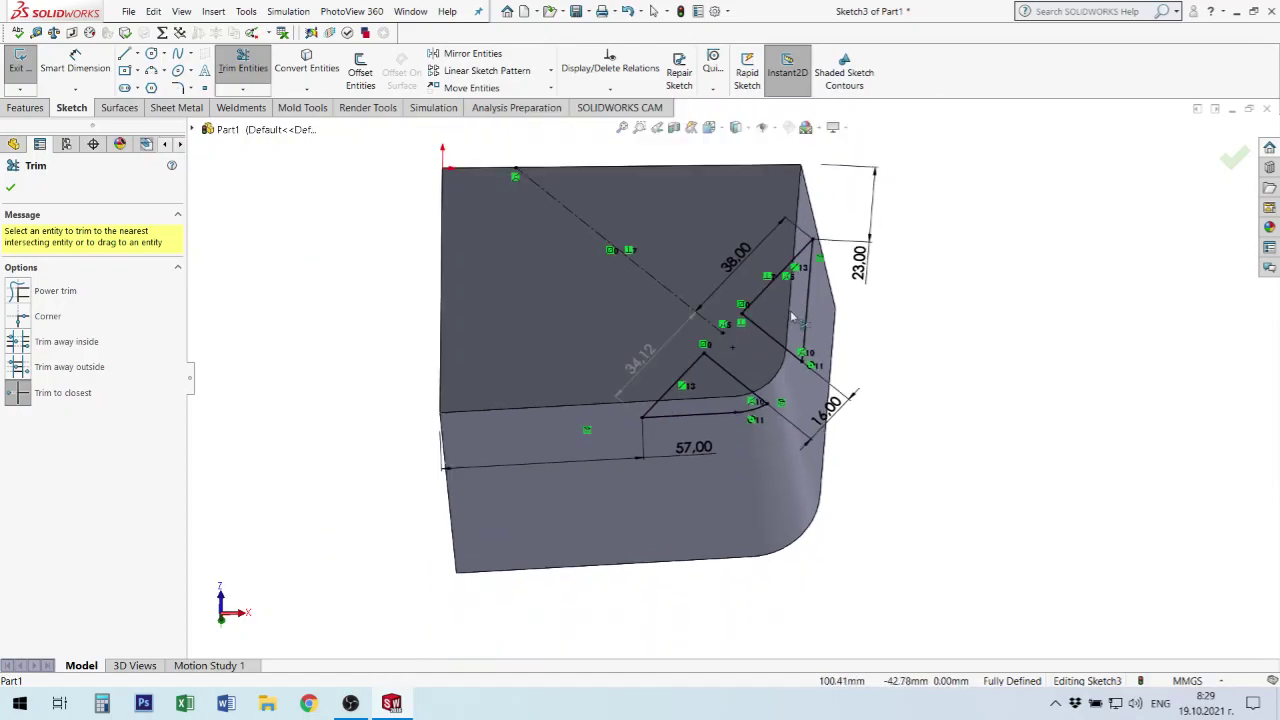
pyautogui.moveTo(817, 298)
pyautogui.mouseDown(button='middle')
pyautogui.moveTo(733, 418)
pyautogui.moveTo(756, 440)
pyautogui.mouseUp(button='middle')
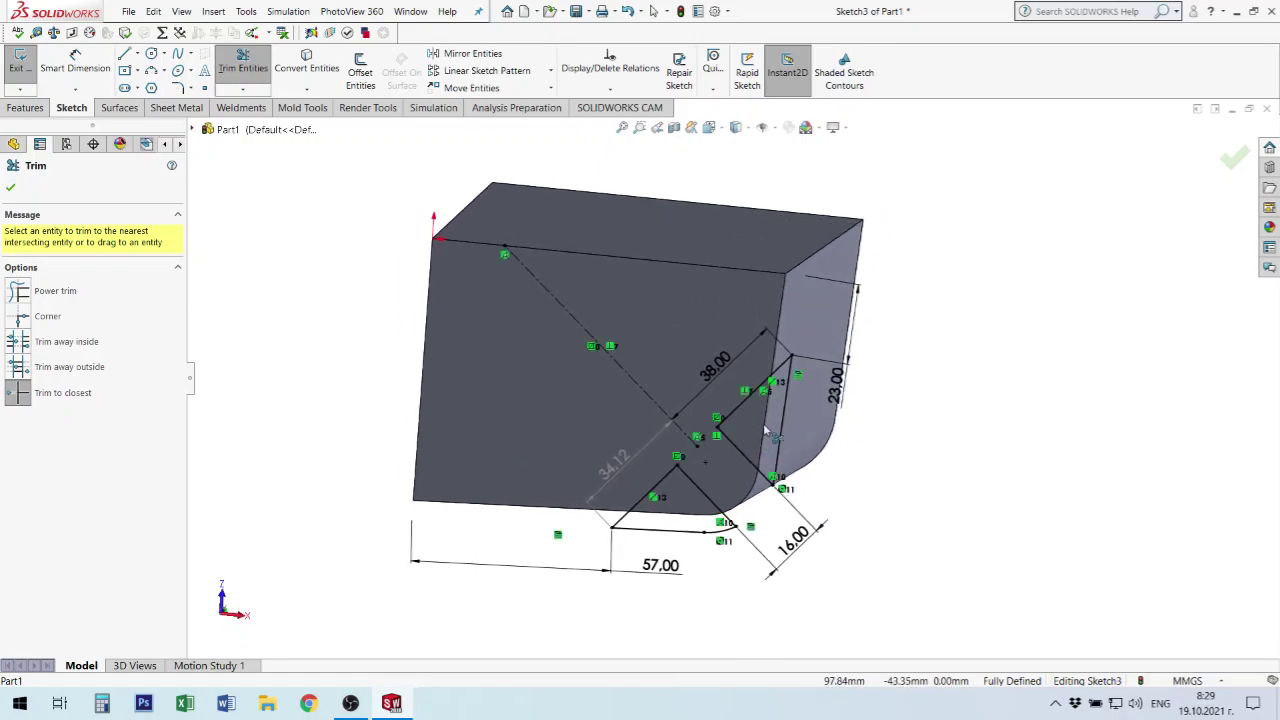
pyautogui.moveTo(766, 432); pyautogui.dragTo(383, 474, button='middle')
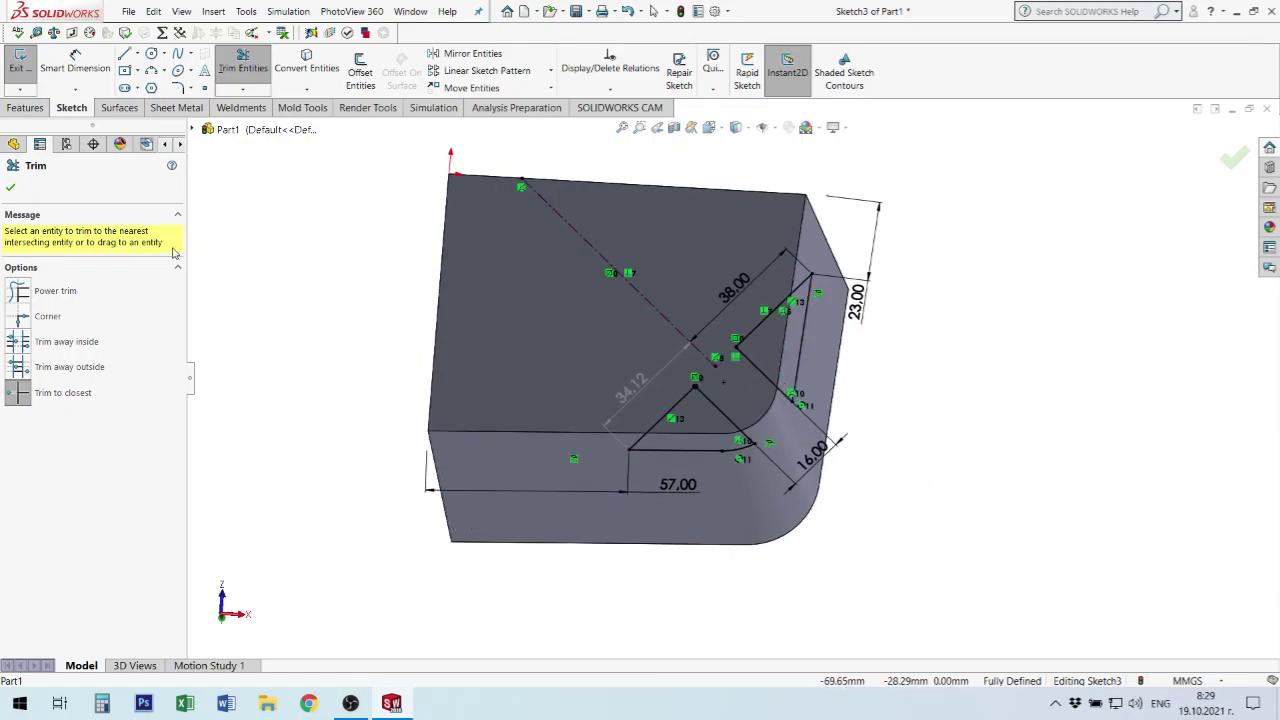
pyautogui.click(13, 190)
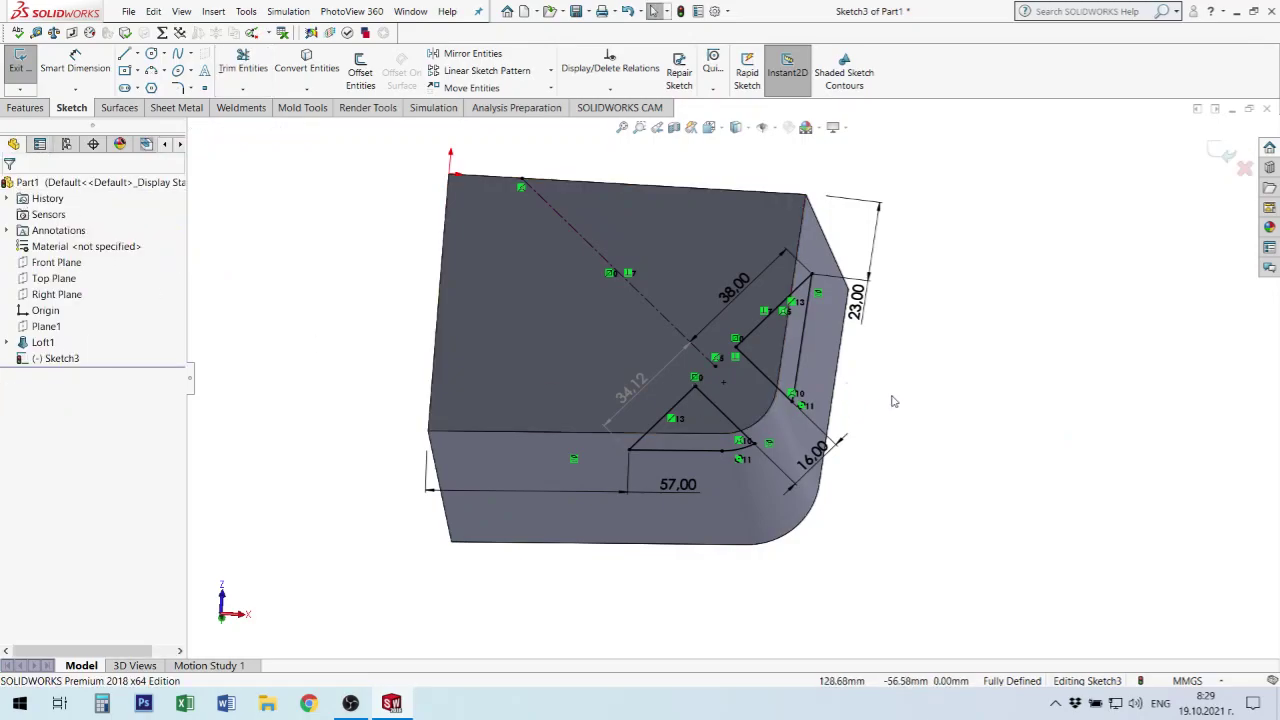
pyautogui.moveTo(733, 337)
pyautogui.mouseDown(button='middle')
pyautogui.moveTo(592, 267)
pyautogui.moveTo(795, 578)
pyautogui.mouseUp(button='middle')
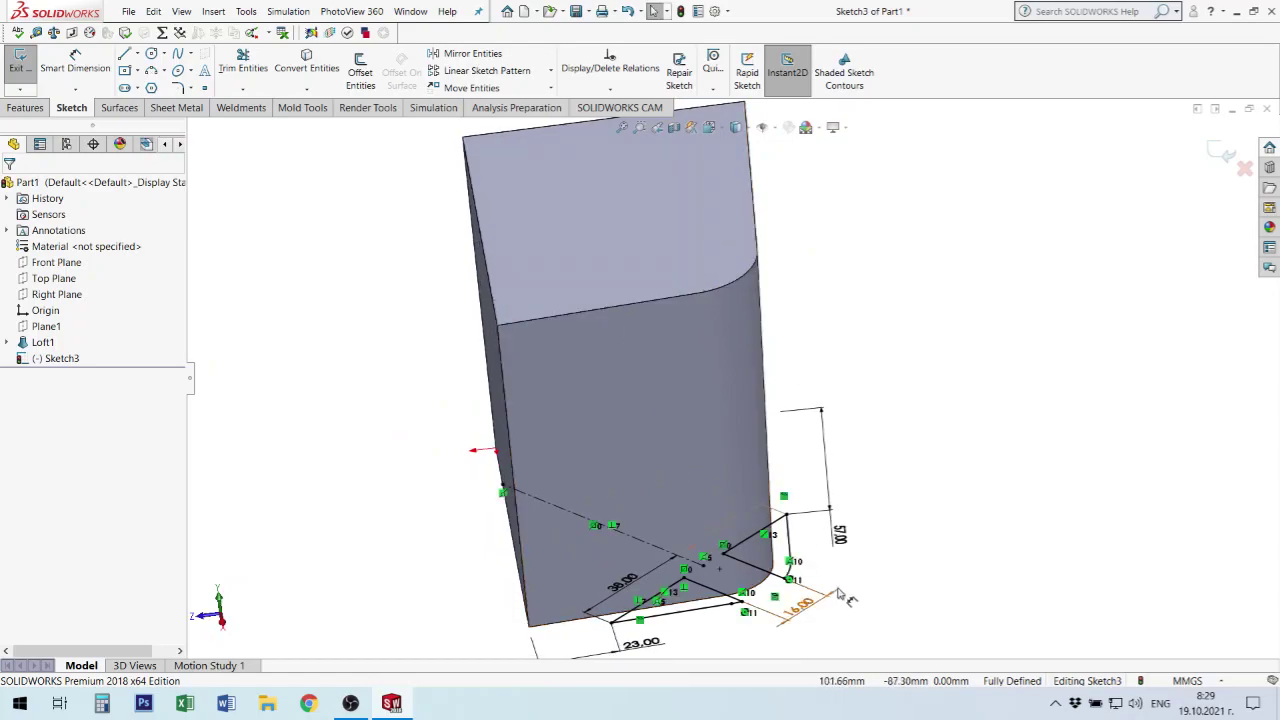
pyautogui.moveTo(829, 529)
pyautogui.mouseDown(button='middle')
pyautogui.moveTo(814, 491)
pyautogui.moveTo(829, 529)
pyautogui.mouseUp(button='middle')
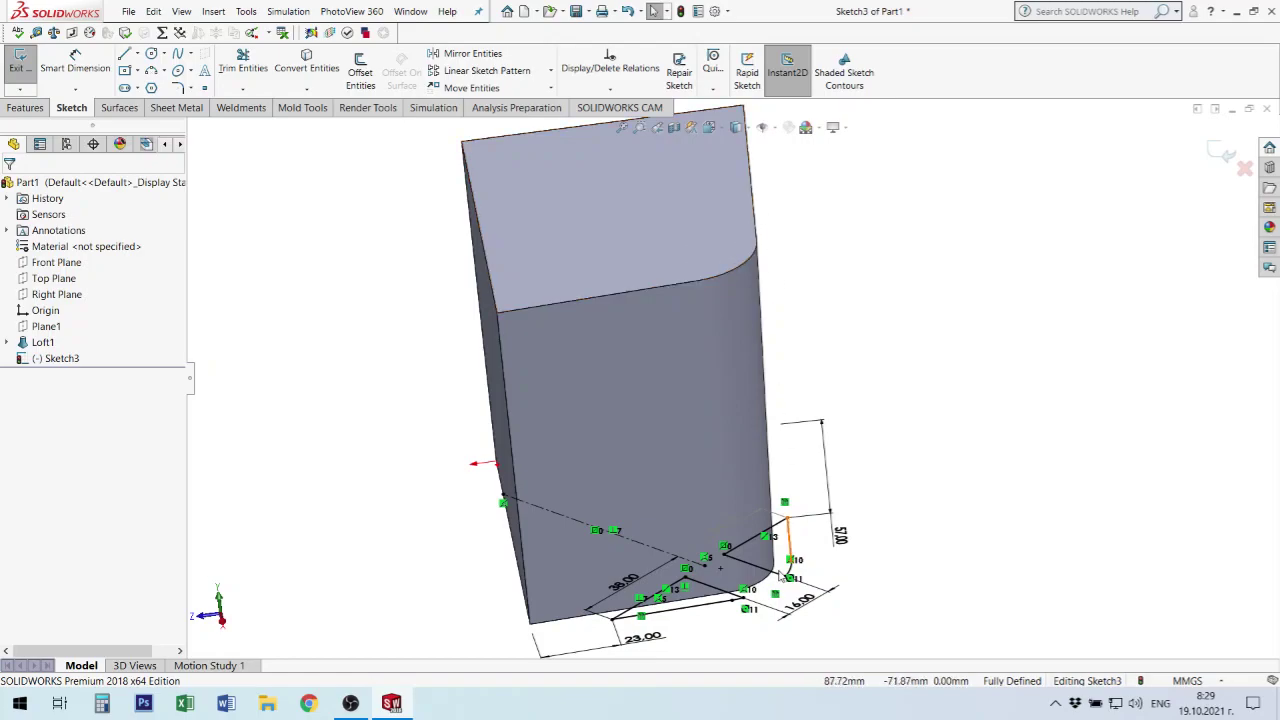
pyautogui.moveTo(795, 568); pyautogui.dragTo(391, 206, button='middle')
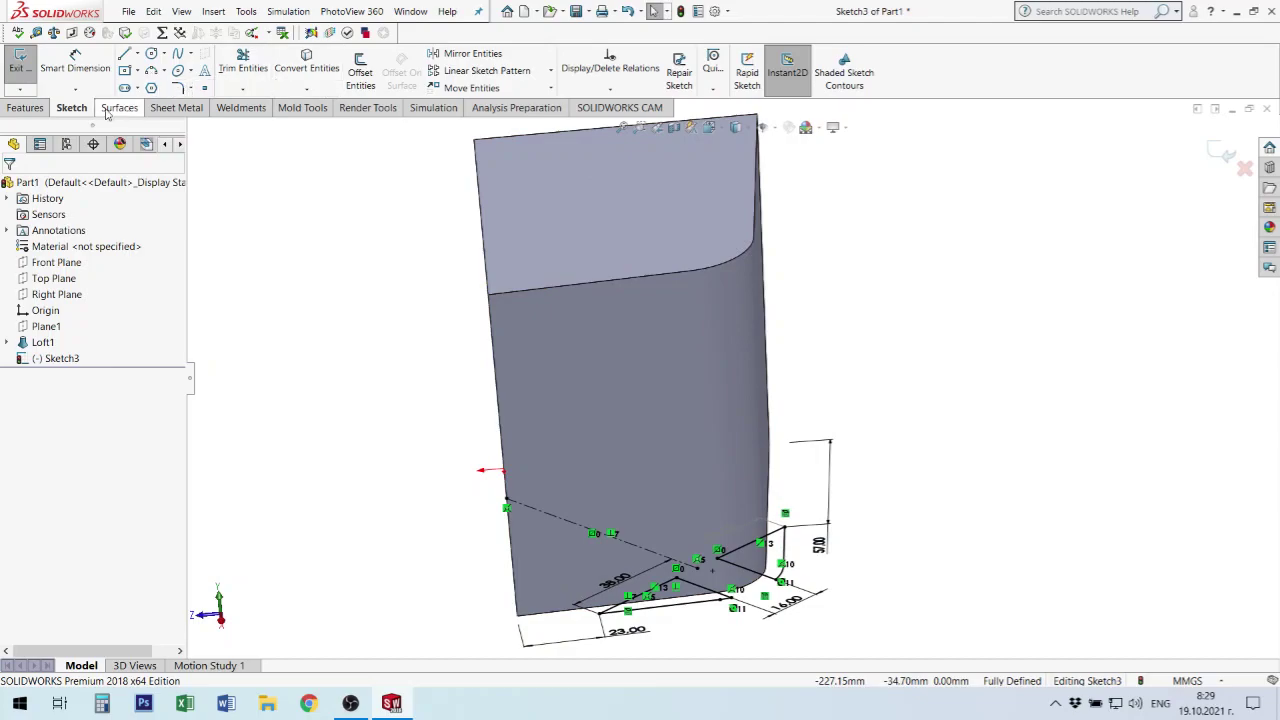
# - Extrude-cut Sketch3 into the block using Offset From Surface, 20 mm from the top face
pyautogui.click(27, 107)
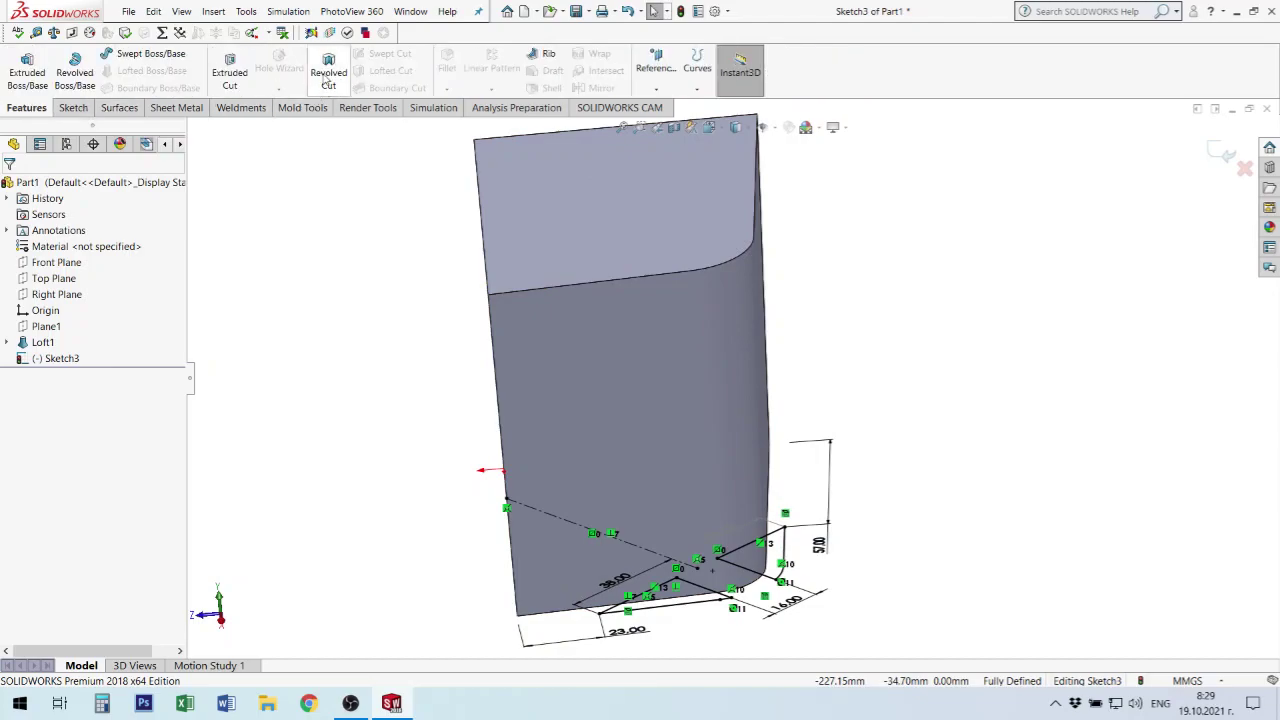
pyautogui.click(228, 70)
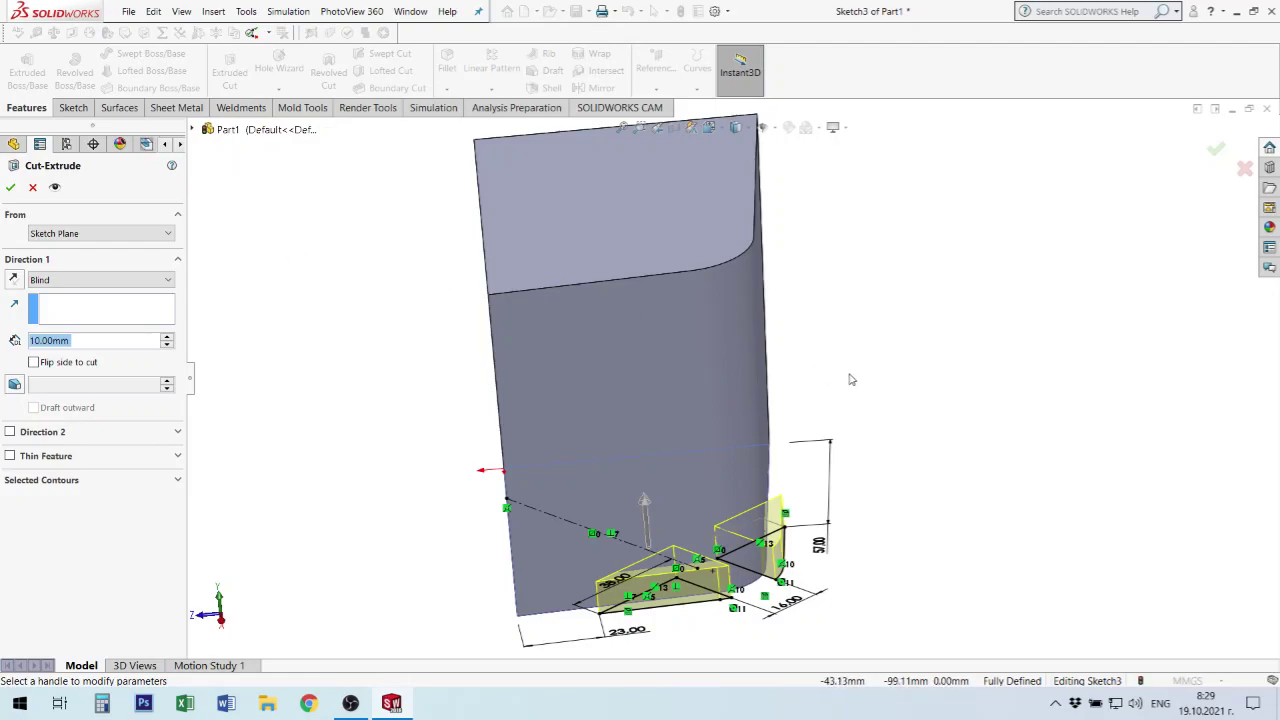
pyautogui.moveTo(770, 365); pyautogui.dragTo(718, 228, button='middle')
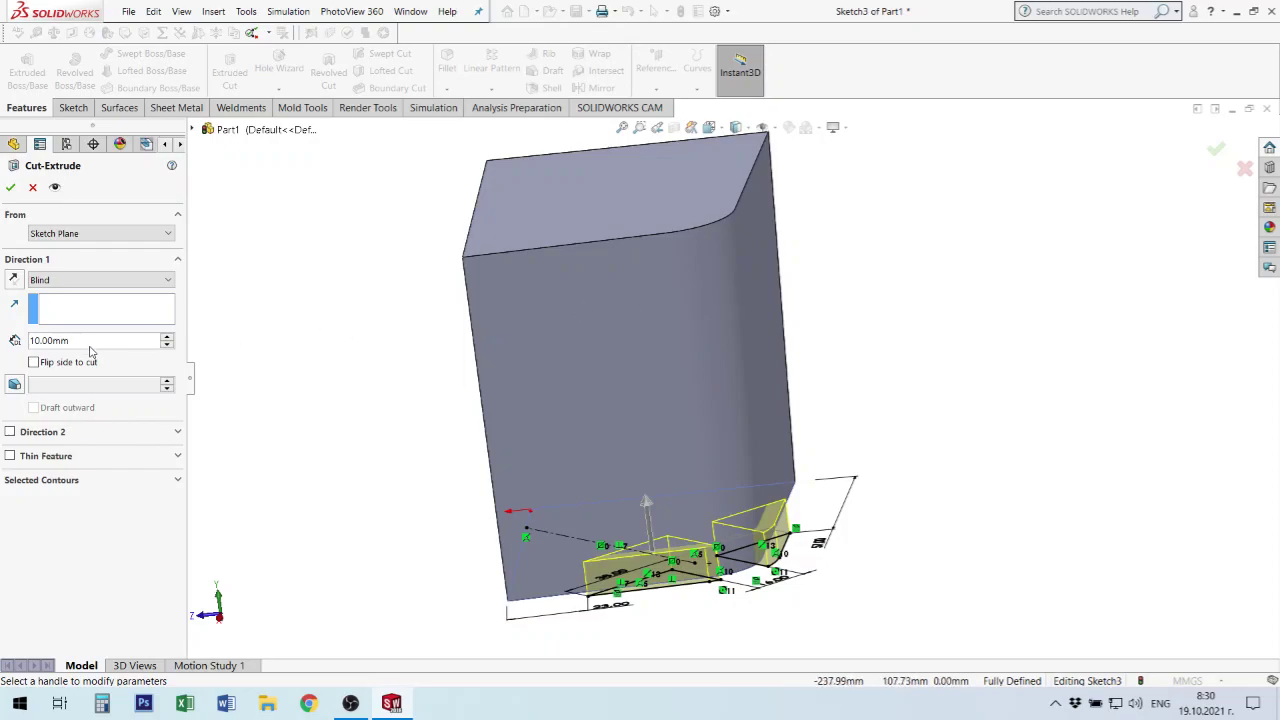
pyautogui.click(115, 279)
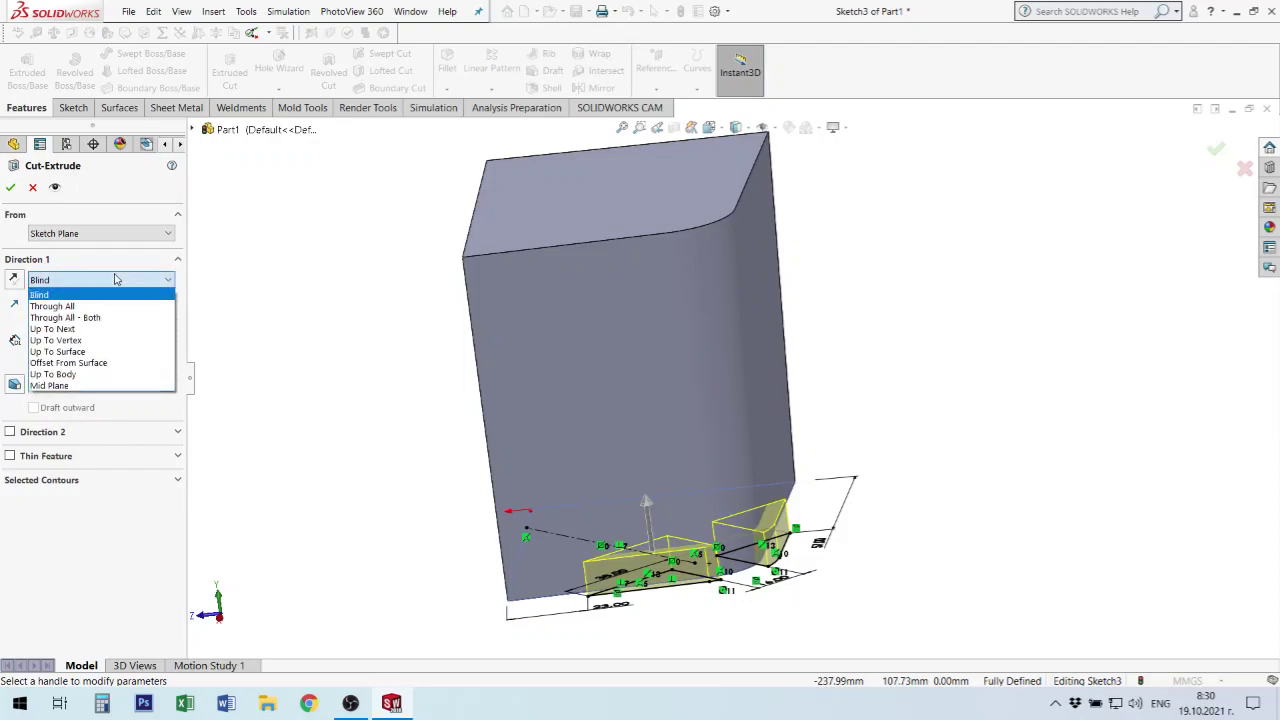
pyautogui.click(118, 363)
pyautogui.click(660, 217)
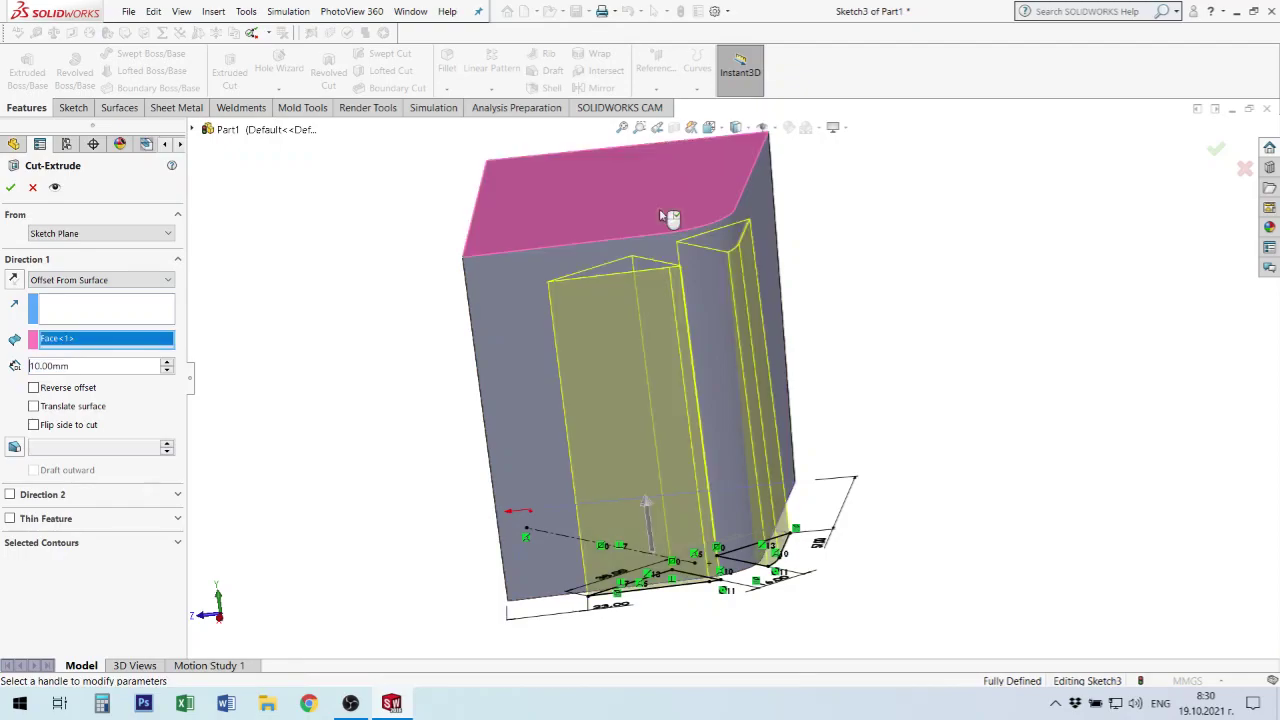
pyautogui.moveTo(660, 217); pyautogui.dragTo(697, 313, button='middle')
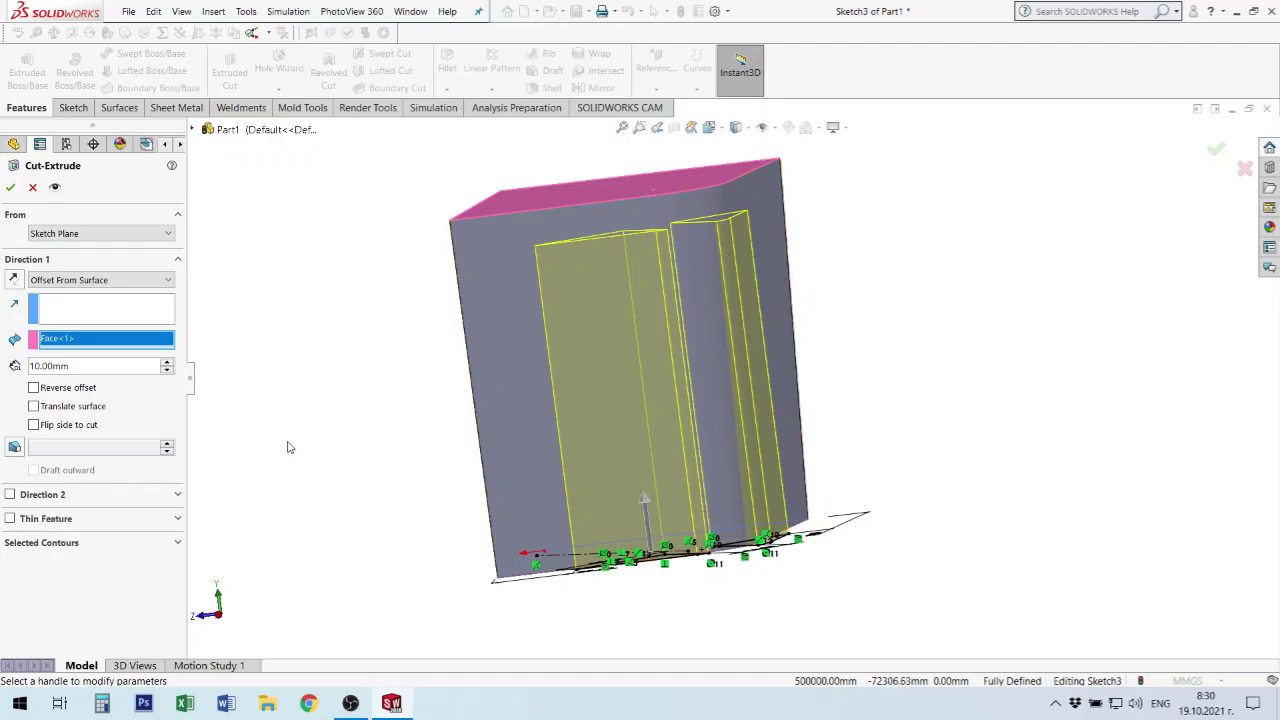
pyautogui.click(167, 364)
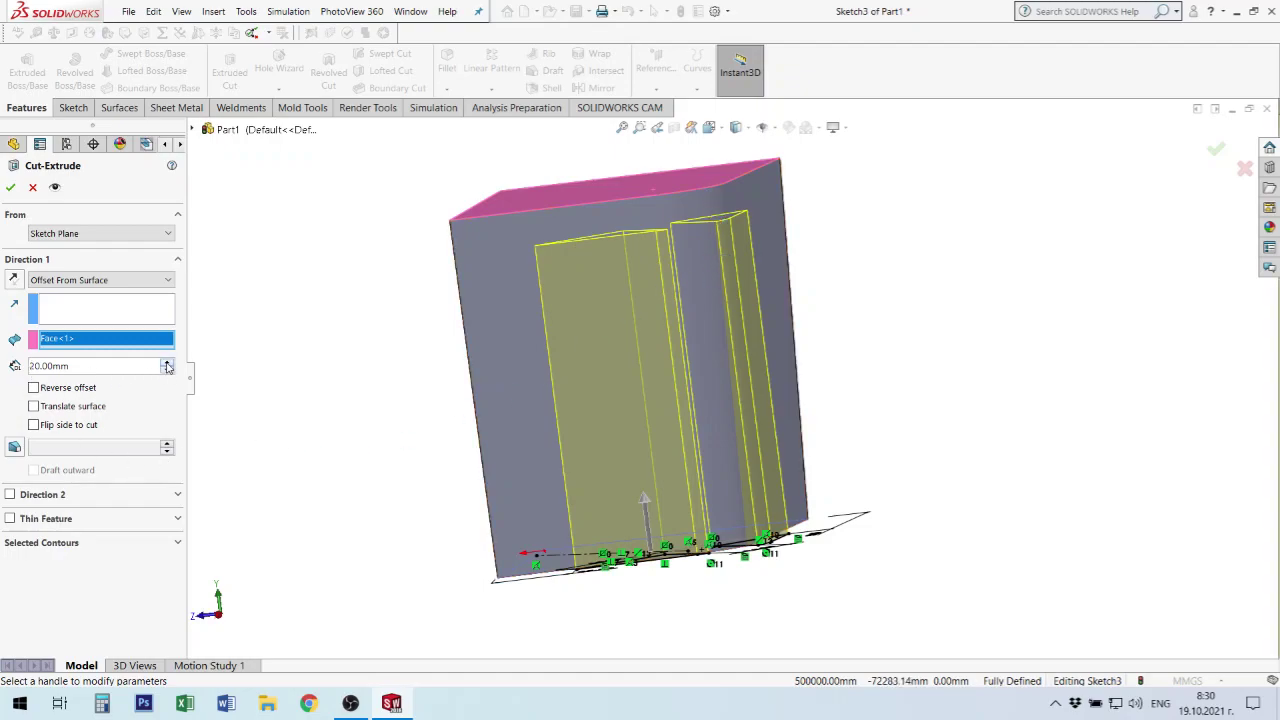
pyautogui.click(10, 187)
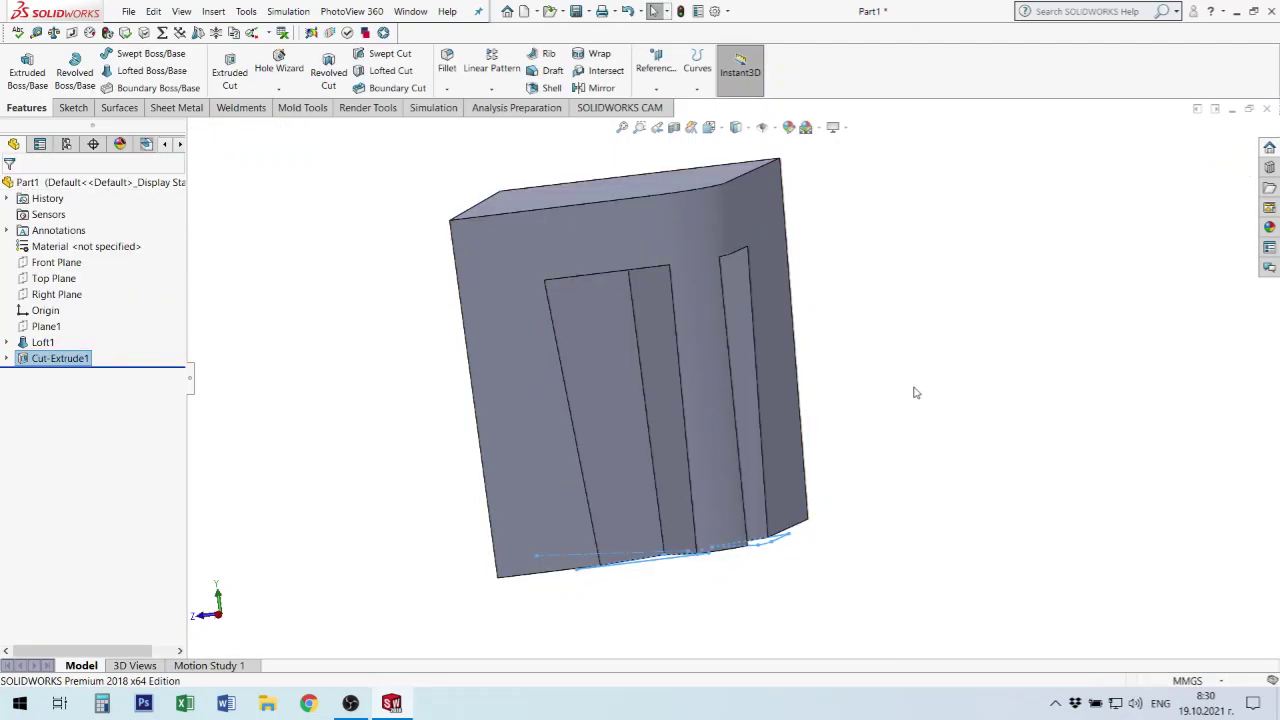
pyautogui.moveTo(914, 391)
pyautogui.mouseDown(button='middle')
pyautogui.moveTo(845, 325)
pyautogui.moveTo(835, 262)
pyautogui.moveTo(491, 394)
pyautogui.moveTo(520, 400)
pyautogui.moveTo(489, 380)
pyautogui.moveTo(494, 354)
pyautogui.mouseUp(button='middle')
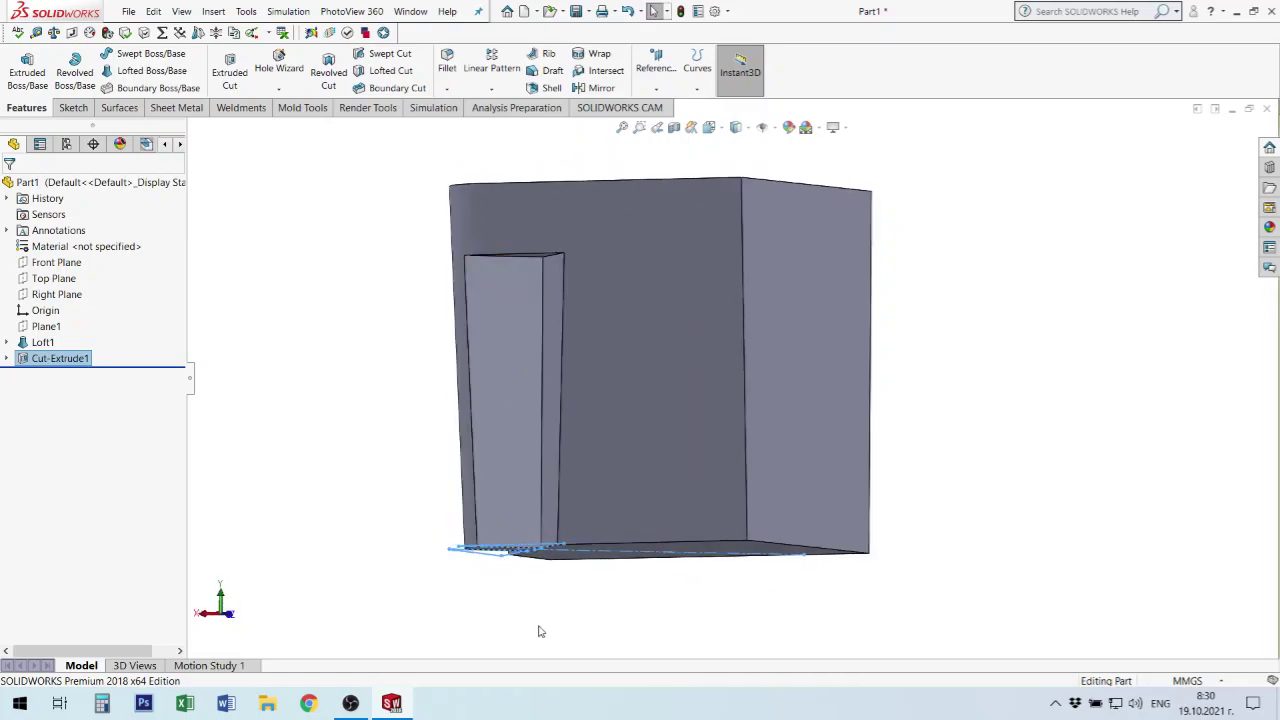
pyautogui.click(510, 590)
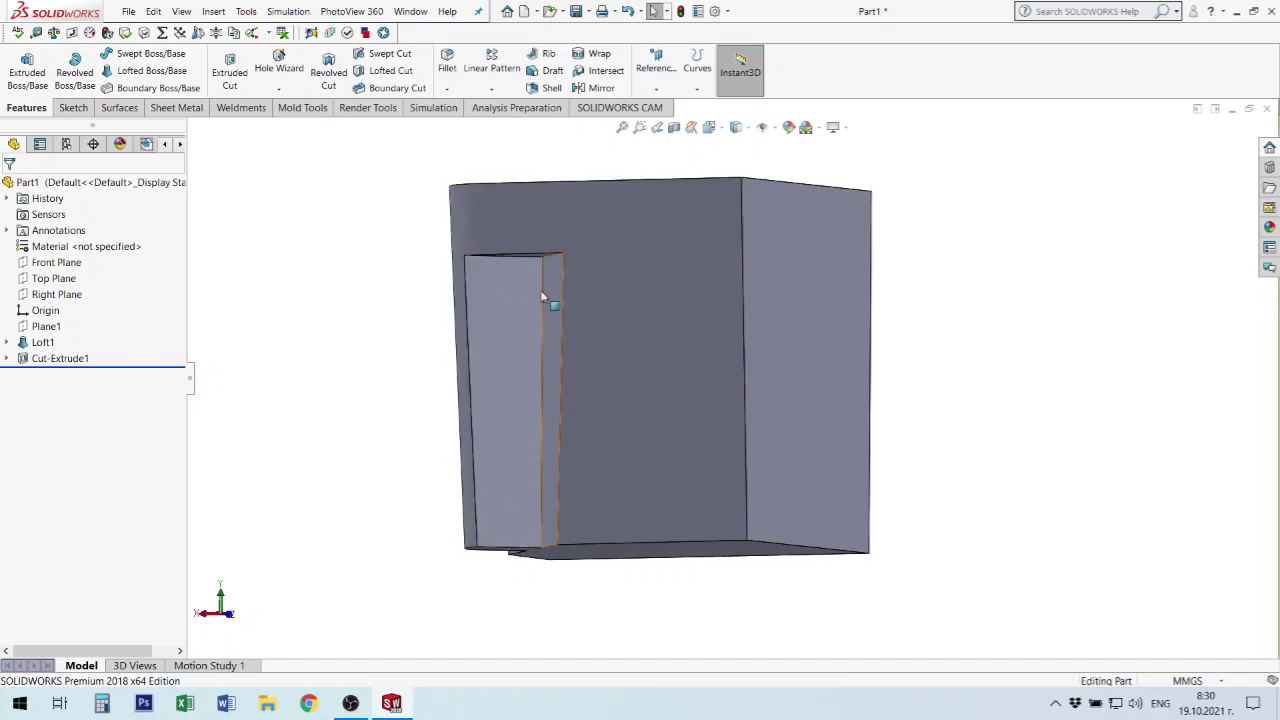
pyautogui.moveTo(543, 297)
pyautogui.mouseDown(button='middle')
pyautogui.moveTo(484, 237)
pyautogui.moveTo(500, 538)
pyautogui.mouseUp(button='middle')
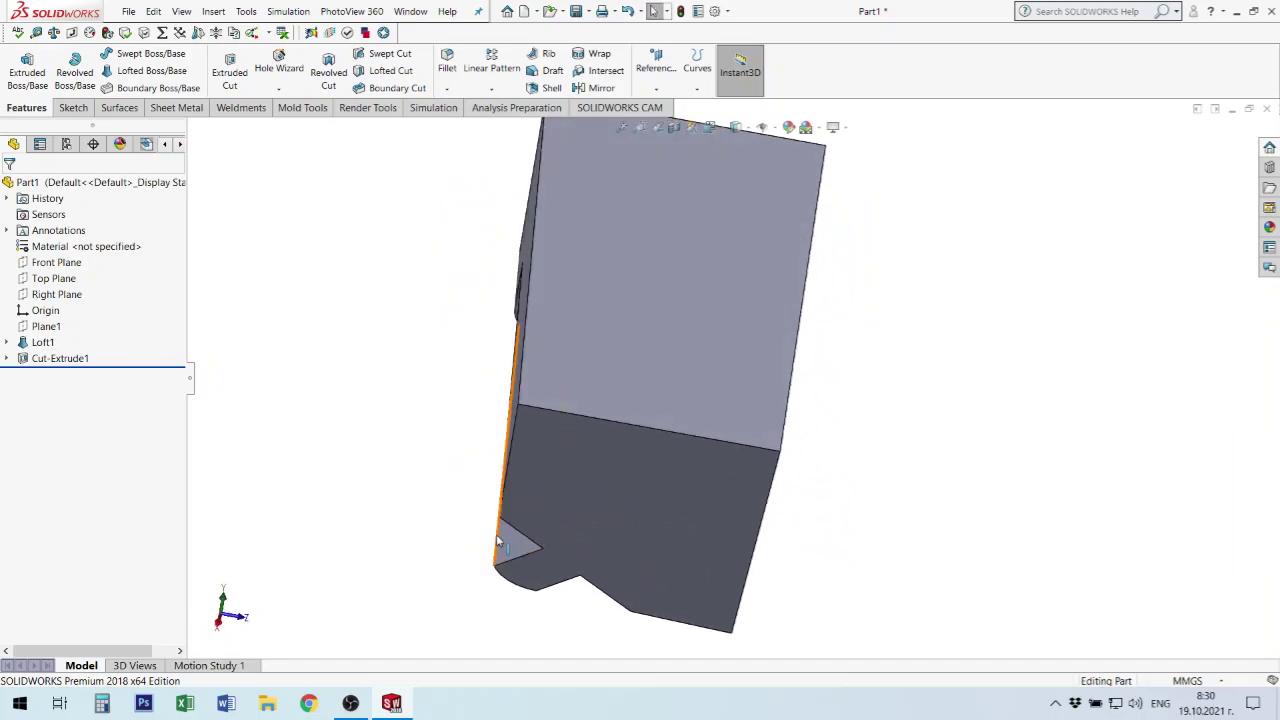
pyautogui.moveTo(451, 631)
pyautogui.mouseDown(button='middle')
pyautogui.moveTo(645, 700)
pyautogui.moveTo(679, 592)
pyautogui.moveTo(661, 645)
pyautogui.moveTo(609, 645)
pyautogui.moveTo(638, 664)
pyautogui.mouseUp(button='middle')
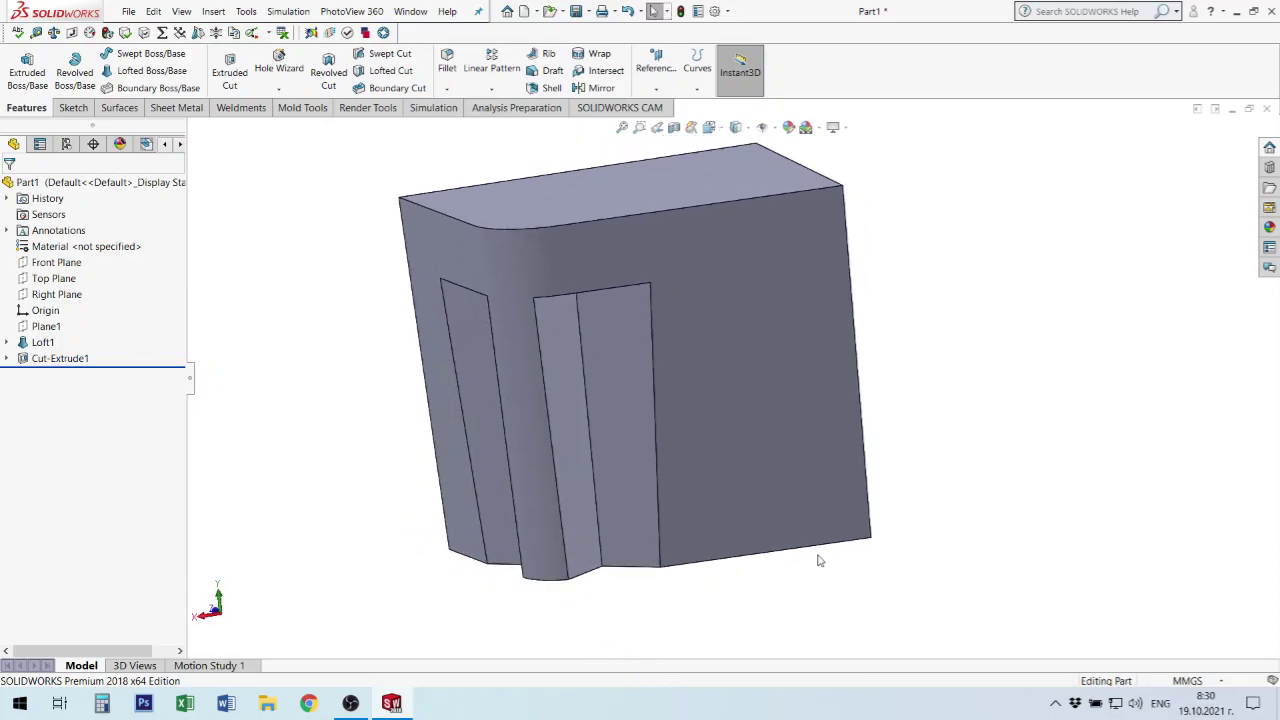
pyautogui.moveTo(815, 592)
pyautogui.mouseDown(button='middle')
pyautogui.moveTo(683, 446)
pyautogui.moveTo(709, 480)
pyautogui.mouseUp(button='middle')
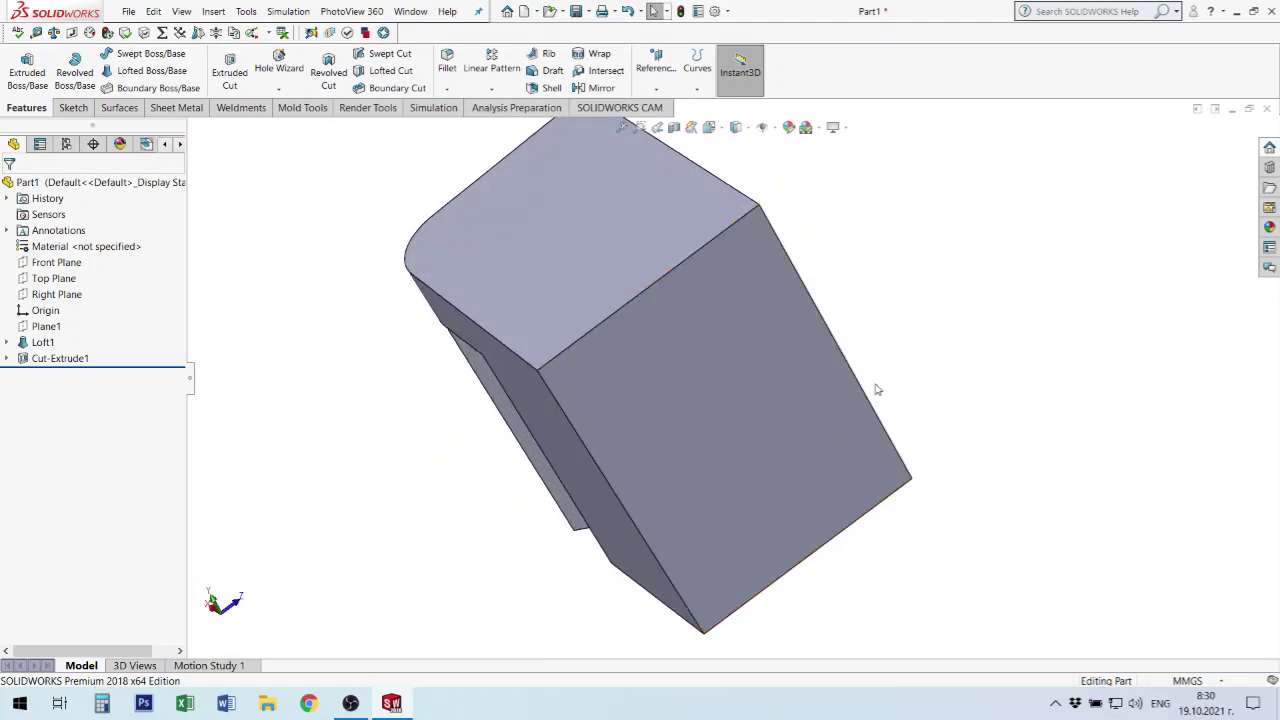
pyautogui.moveTo(874, 389)
pyautogui.mouseDown(button='middle')
pyautogui.moveTo(929, 283)
pyautogui.moveTo(877, 329)
pyautogui.mouseUp(button='middle')
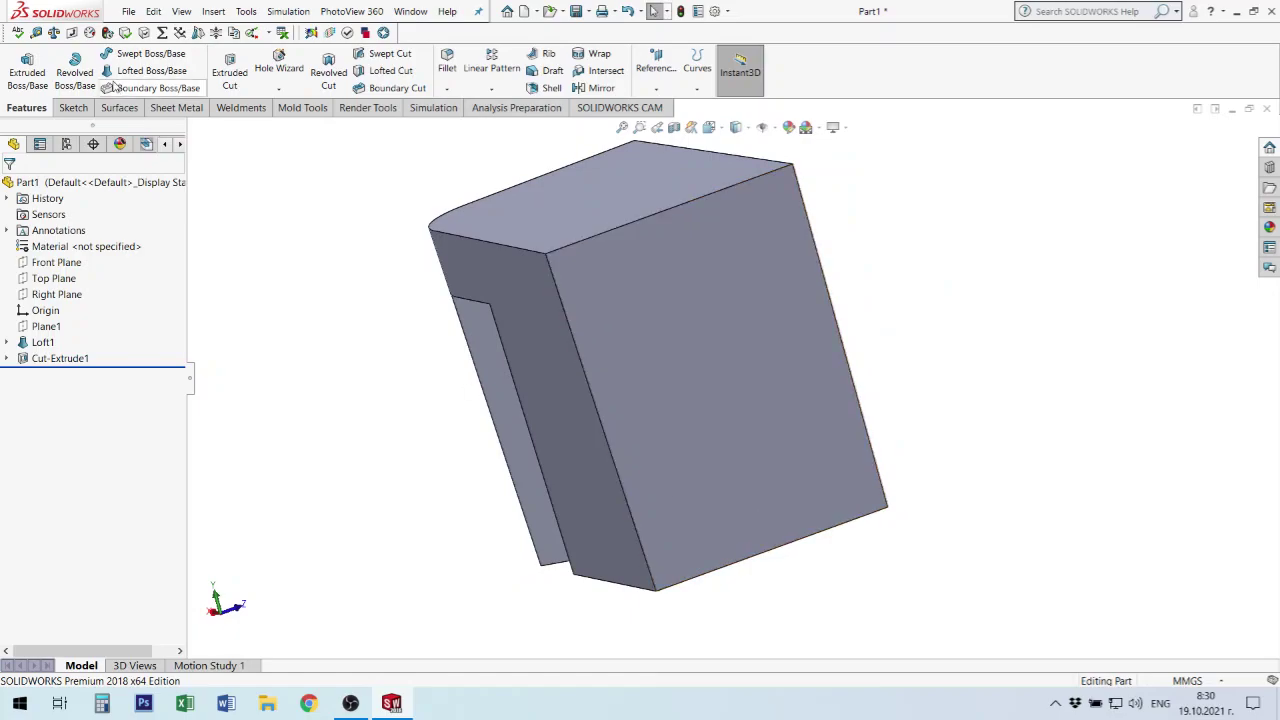
# - Start a fillet on the right vertical edge and two bottom edges of the block
pyautogui.click(447, 62)
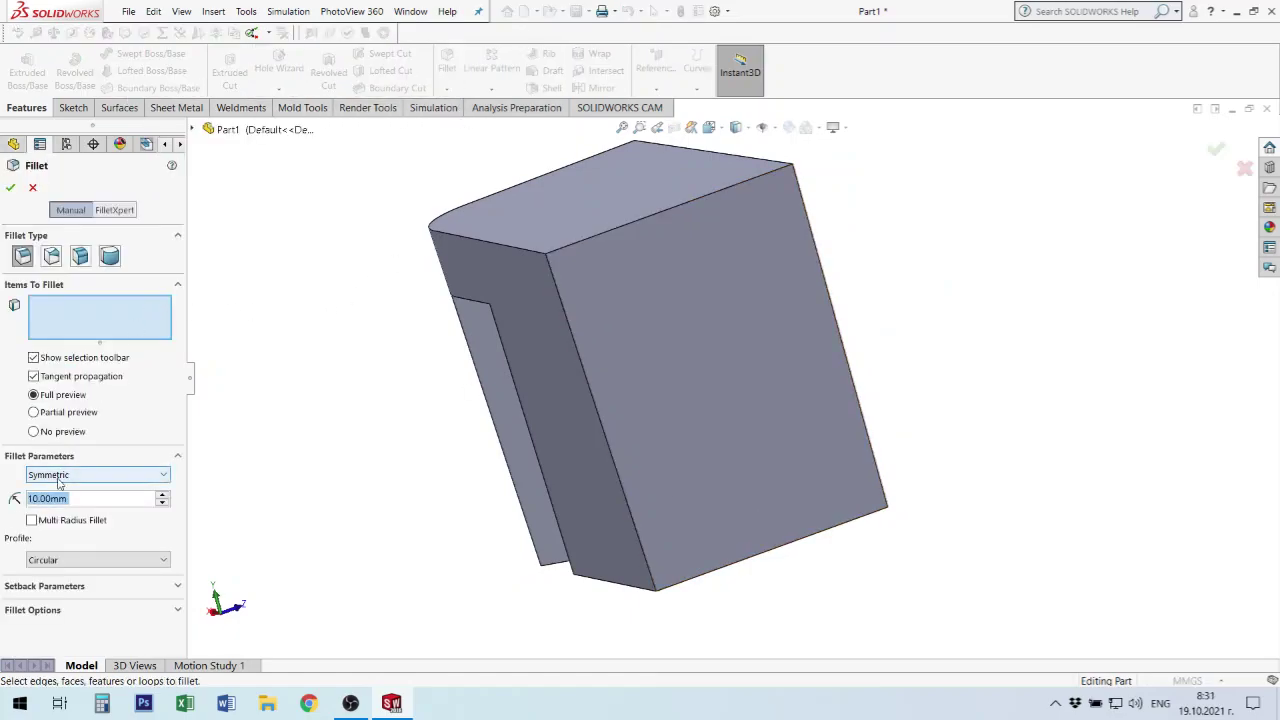
pyautogui.write('1')
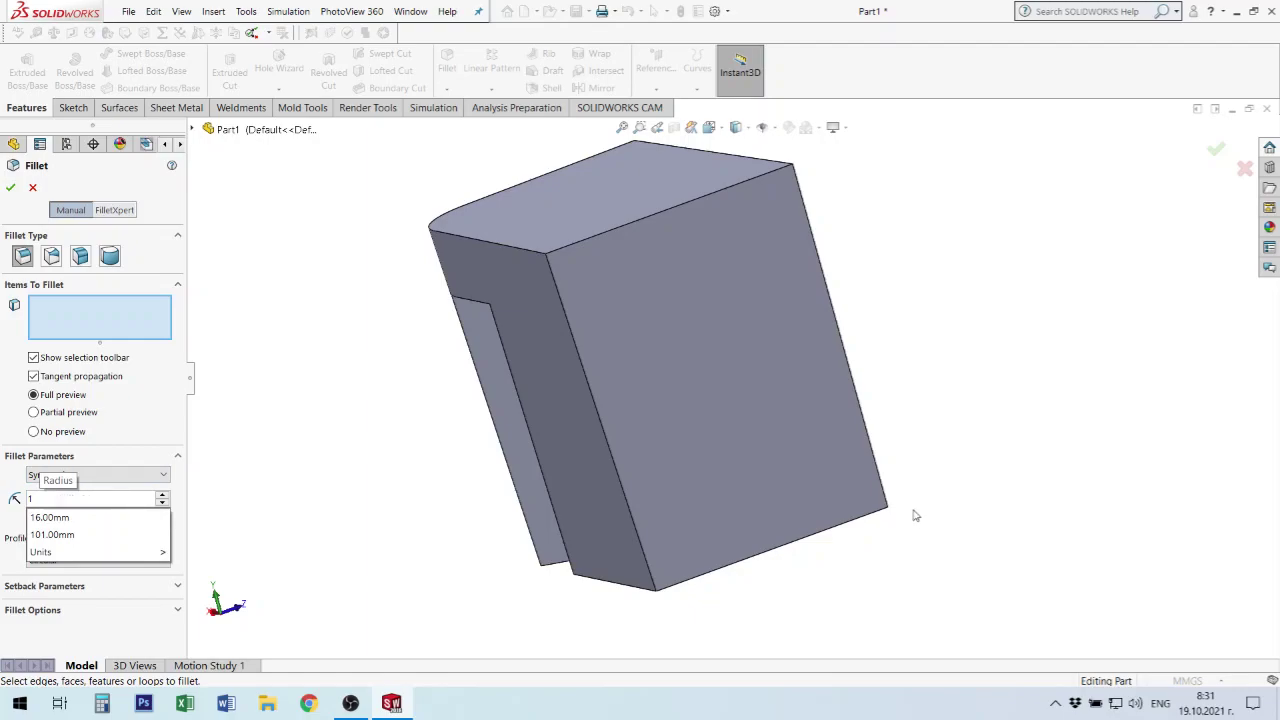
pyautogui.click(880, 497)
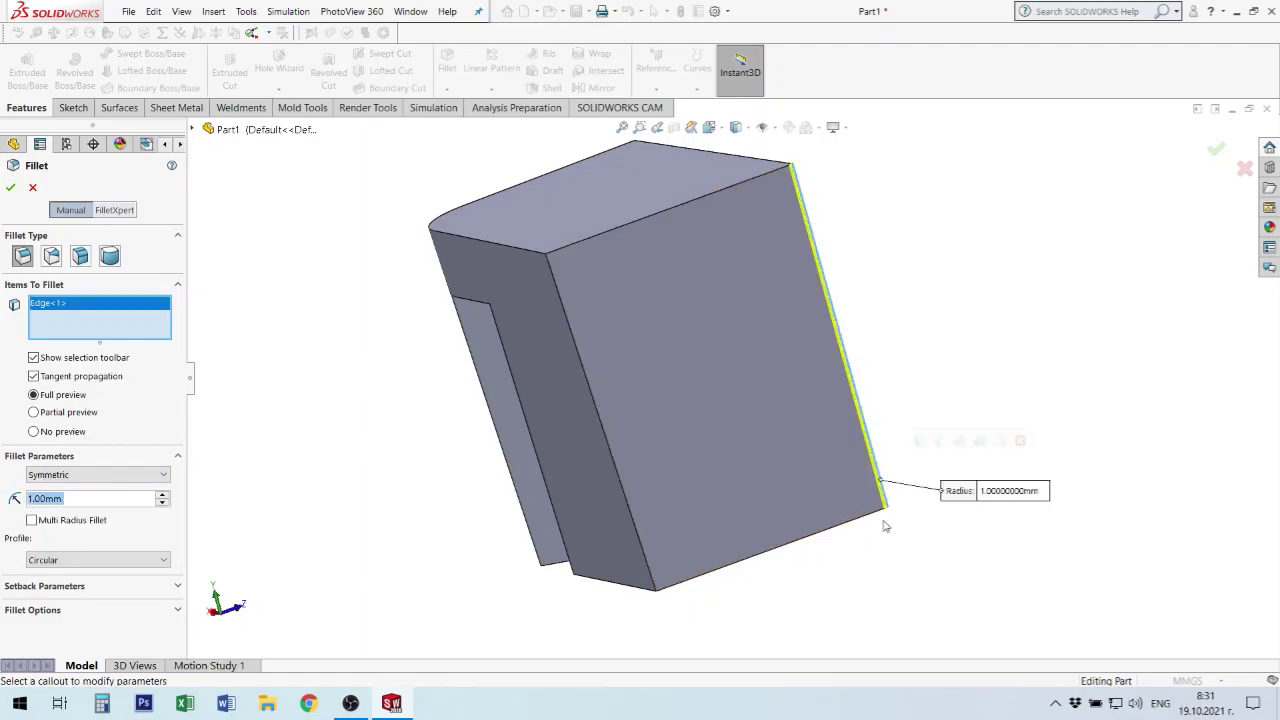
pyautogui.click(878, 512)
pyautogui.moveTo(882, 517); pyautogui.dragTo(797, 474, button='middle')
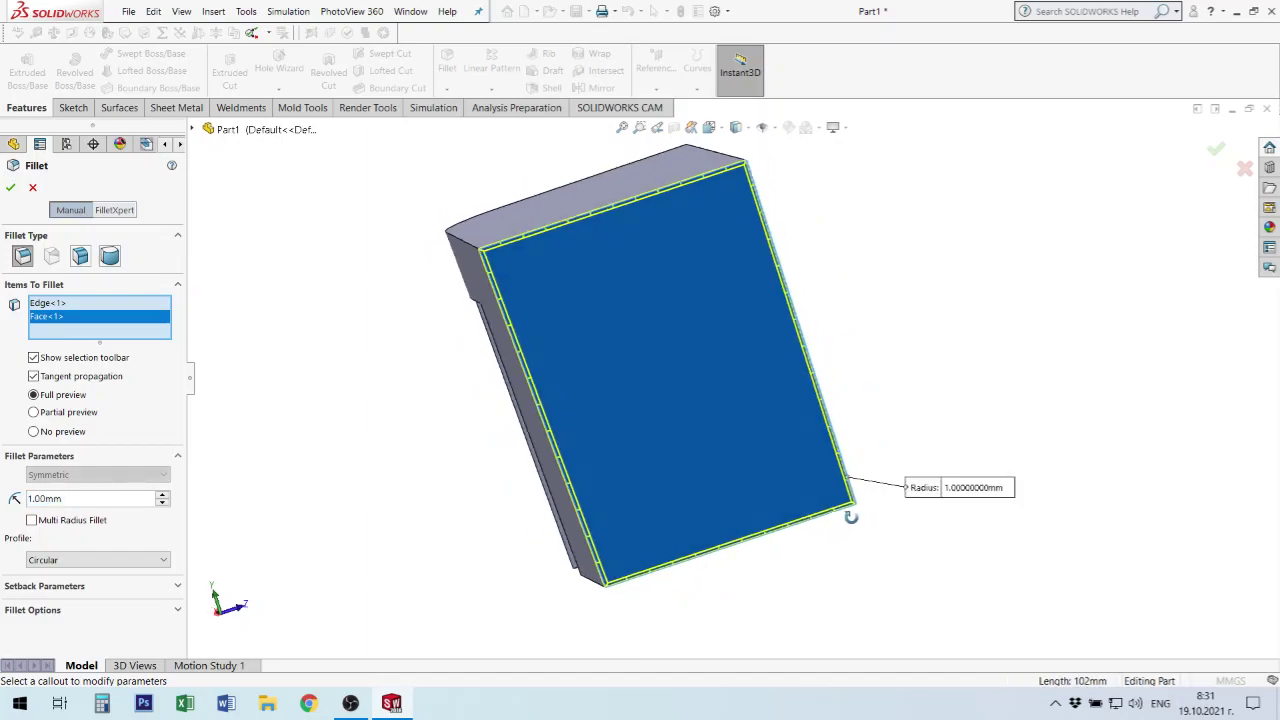
pyautogui.click(796, 470)
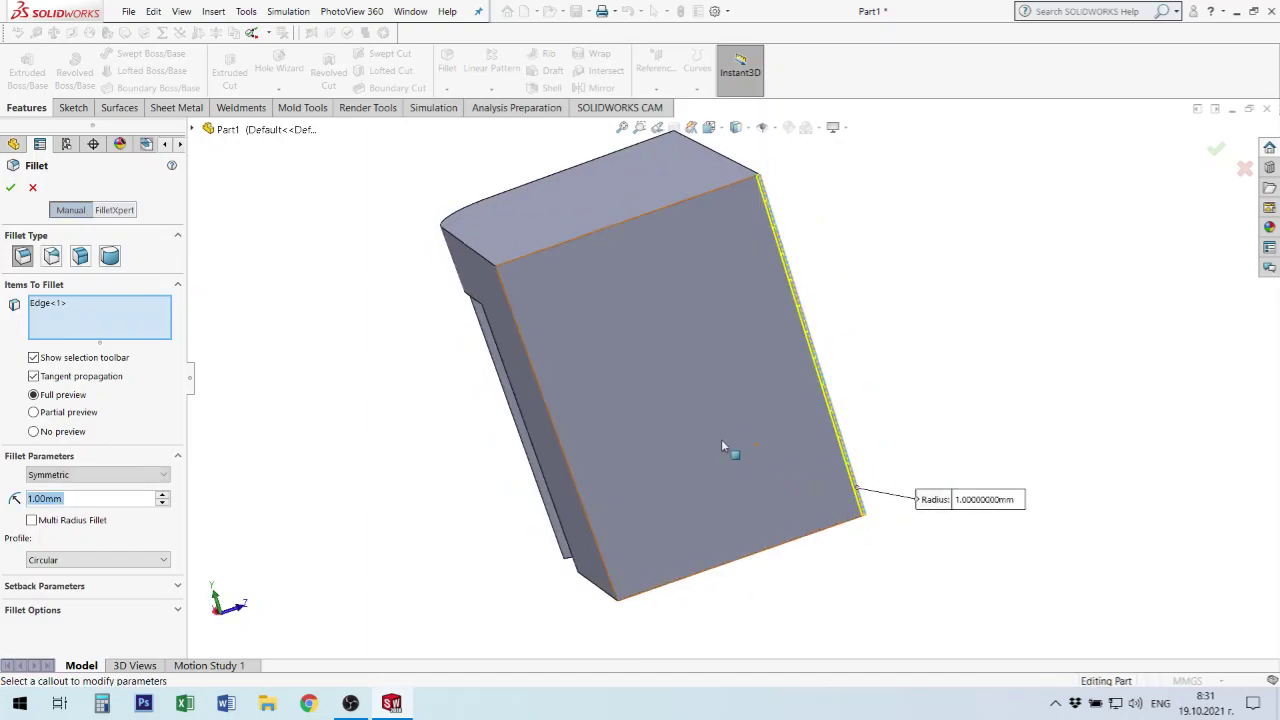
pyautogui.click(758, 458)
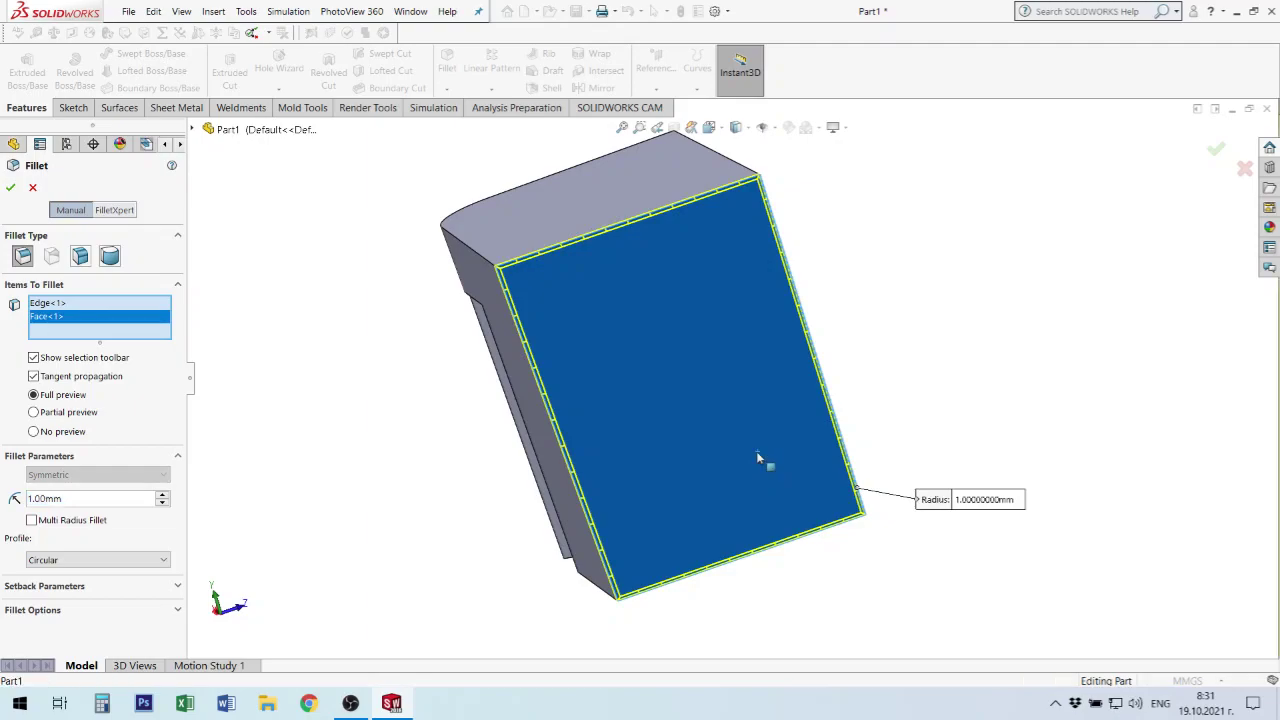
pyautogui.click(758, 456)
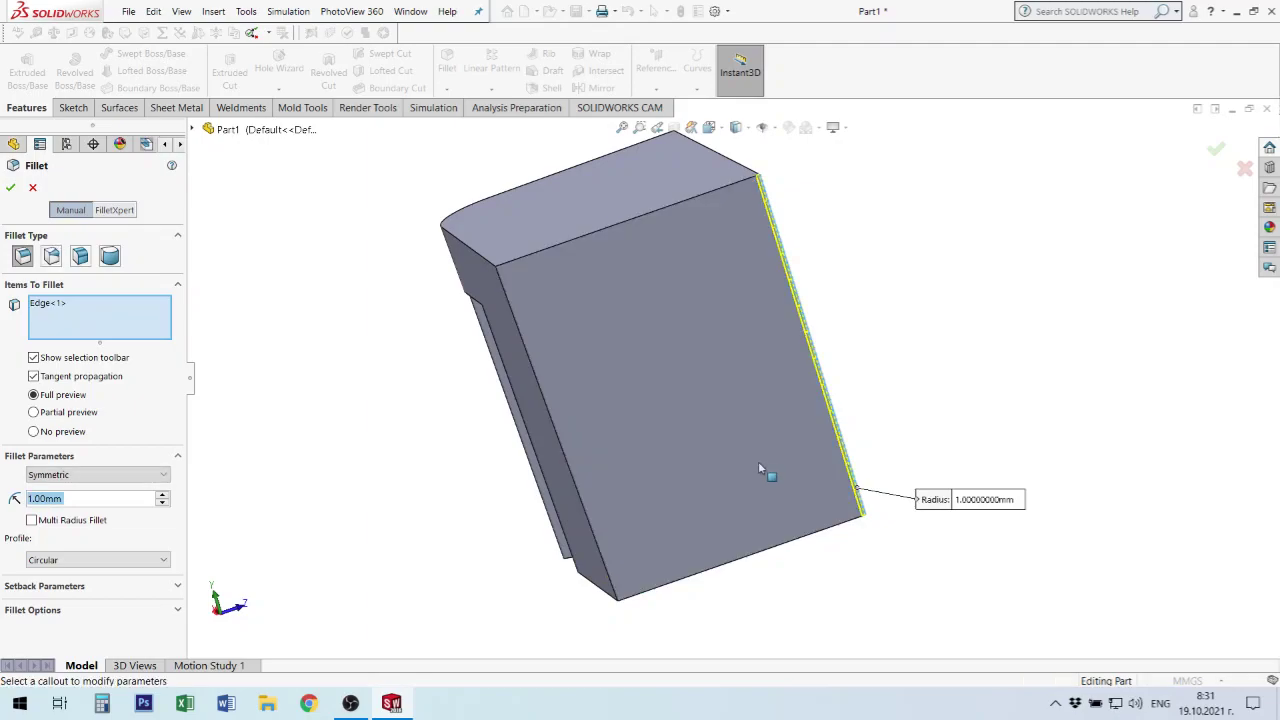
pyautogui.click(809, 544)
pyautogui.moveTo(805, 563)
pyautogui.mouseDown(button='middle')
pyautogui.moveTo(717, 560)
pyautogui.moveTo(711, 586)
pyautogui.moveTo(726, 597)
pyautogui.mouseUp(button='middle')
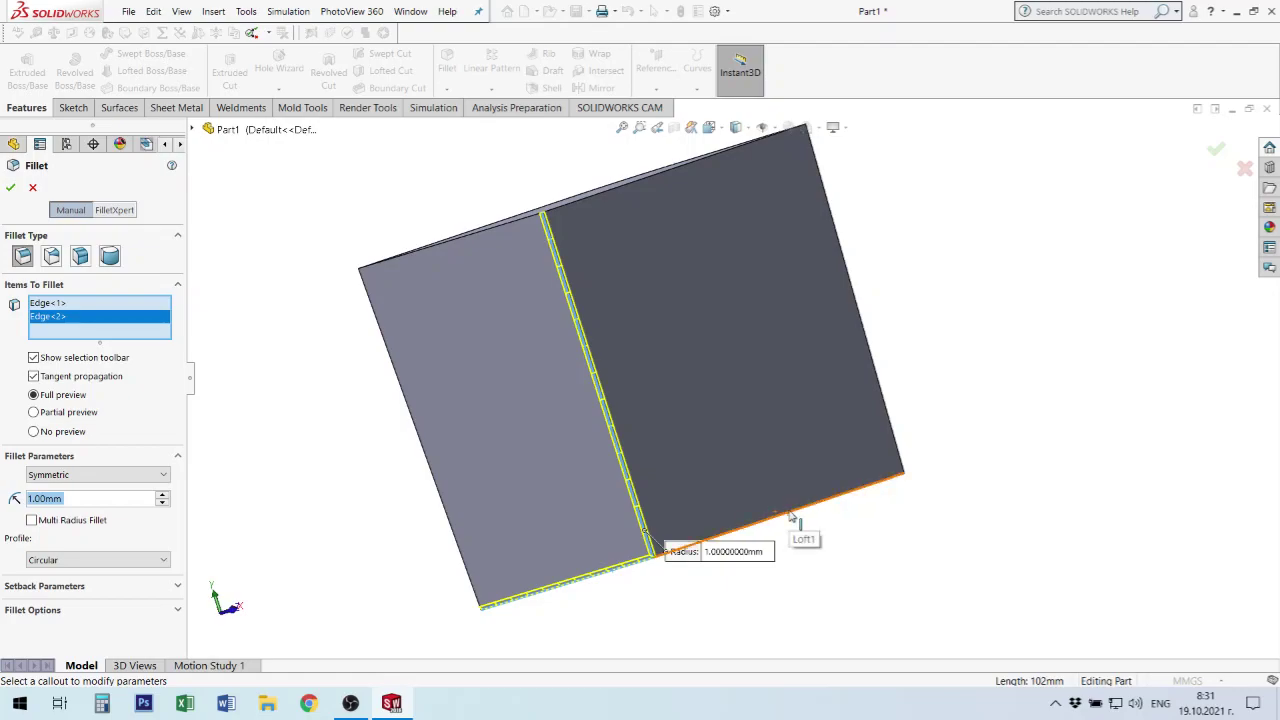
pyautogui.click(791, 515)
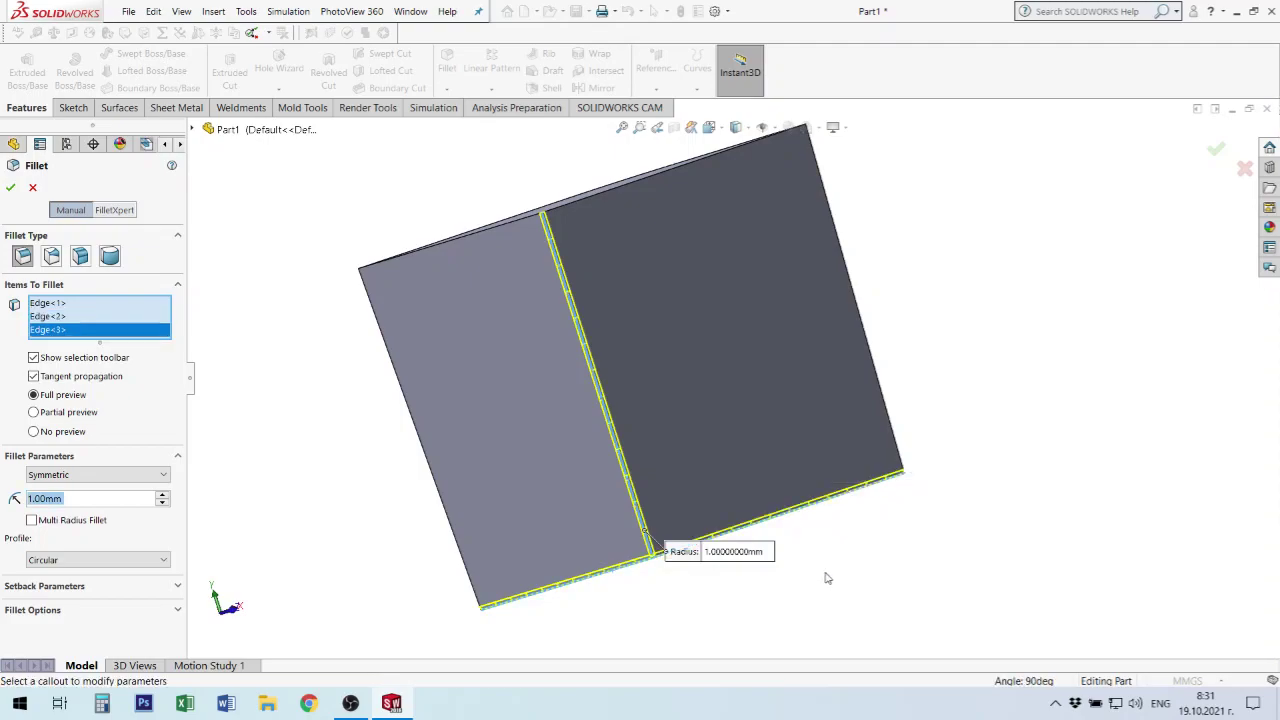
pyautogui.moveTo(826, 577)
pyautogui.mouseDown(button='middle')
pyautogui.moveTo(886, 519)
pyautogui.moveTo(880, 543)
pyautogui.mouseUp(button='middle')
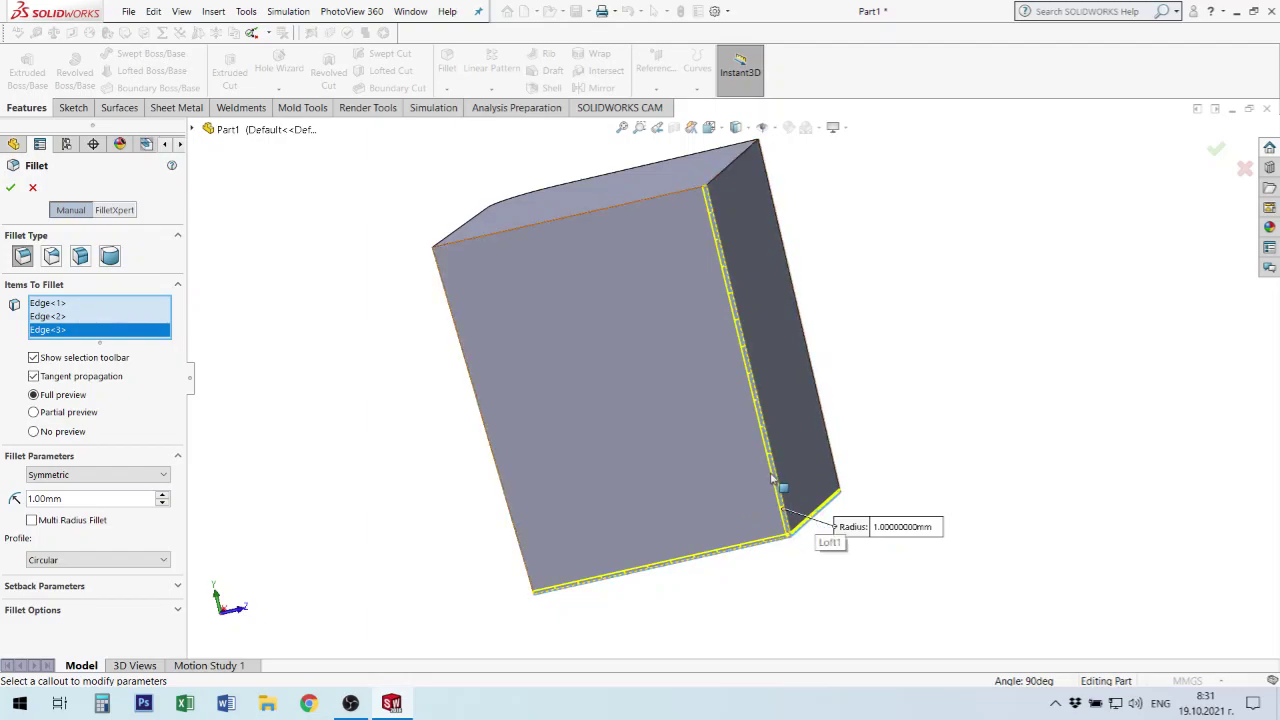
pyautogui.scroll(-3, 775, 510)
pyautogui.moveTo(775, 503)
pyautogui.mouseDown(button='middle')
pyautogui.moveTo(808, 443)
pyautogui.moveTo(877, 437)
pyautogui.mouseUp(button='middle')
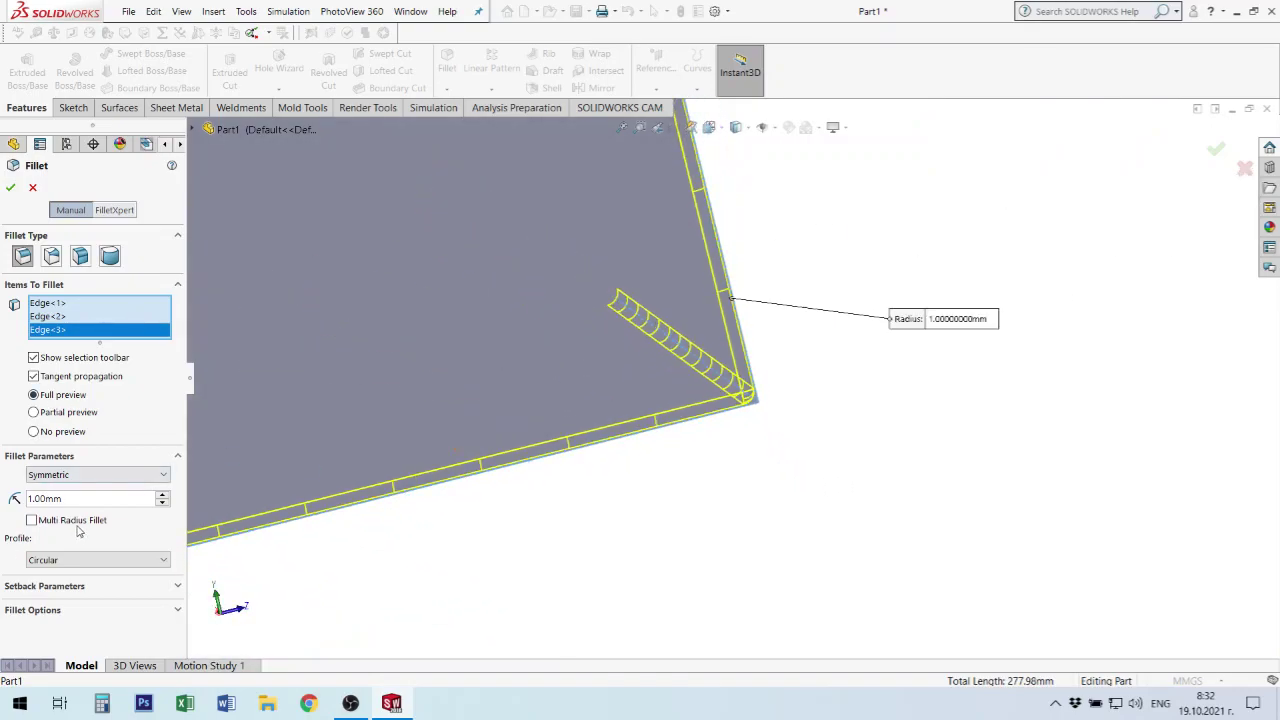
# - Set the fillet radius to 0.5 mm and create Fillet1
pyautogui.doubleClick(74, 500)
pyautogui.press('BackSpace')
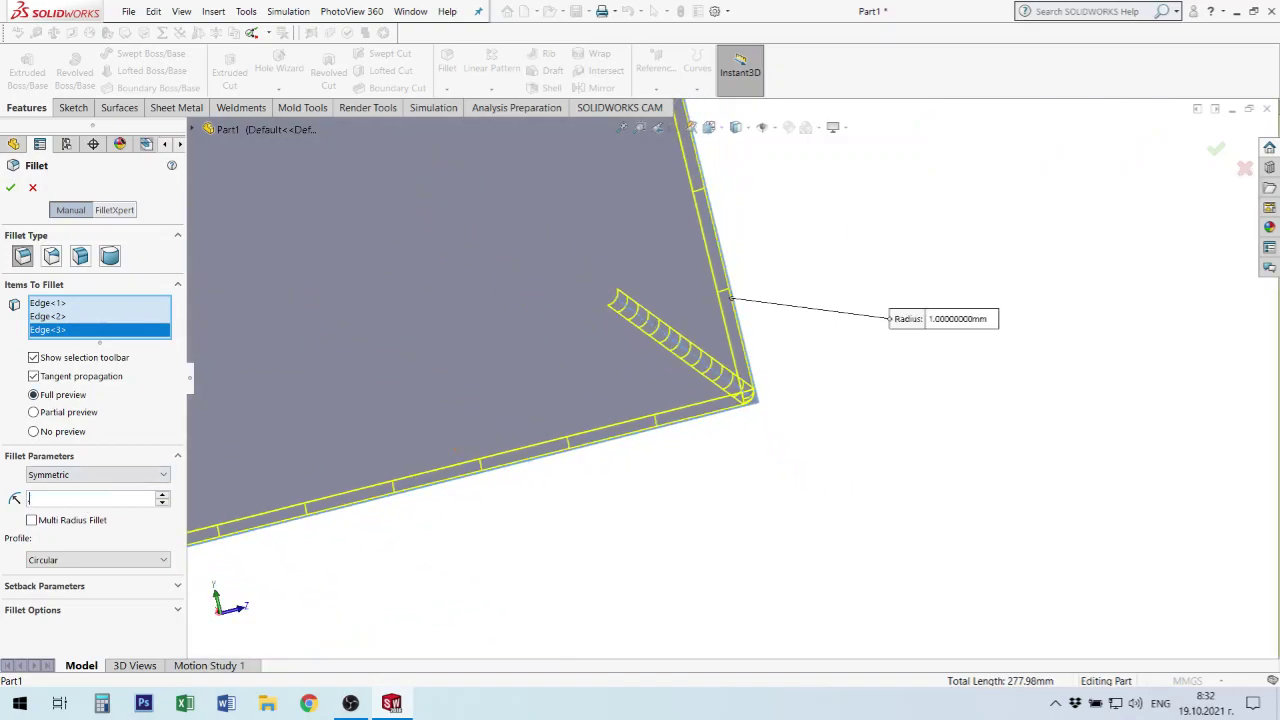
pyautogui.write('0.5')
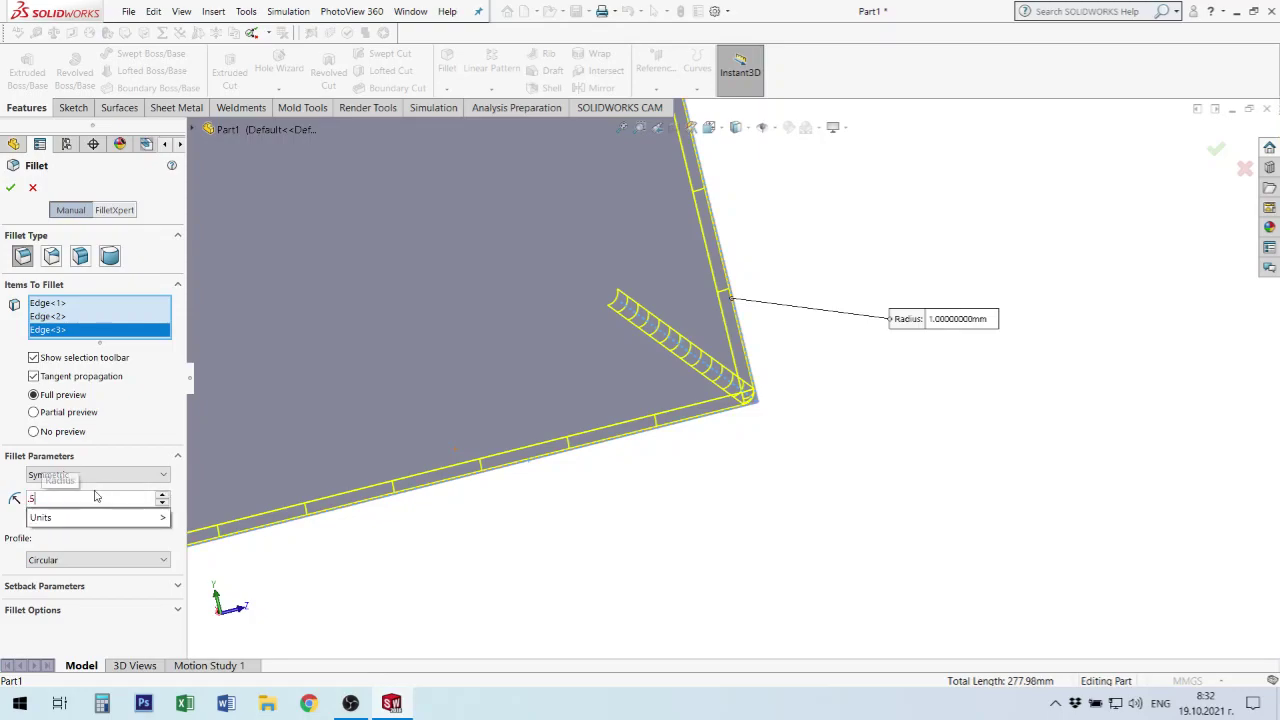
pyautogui.press('Return')
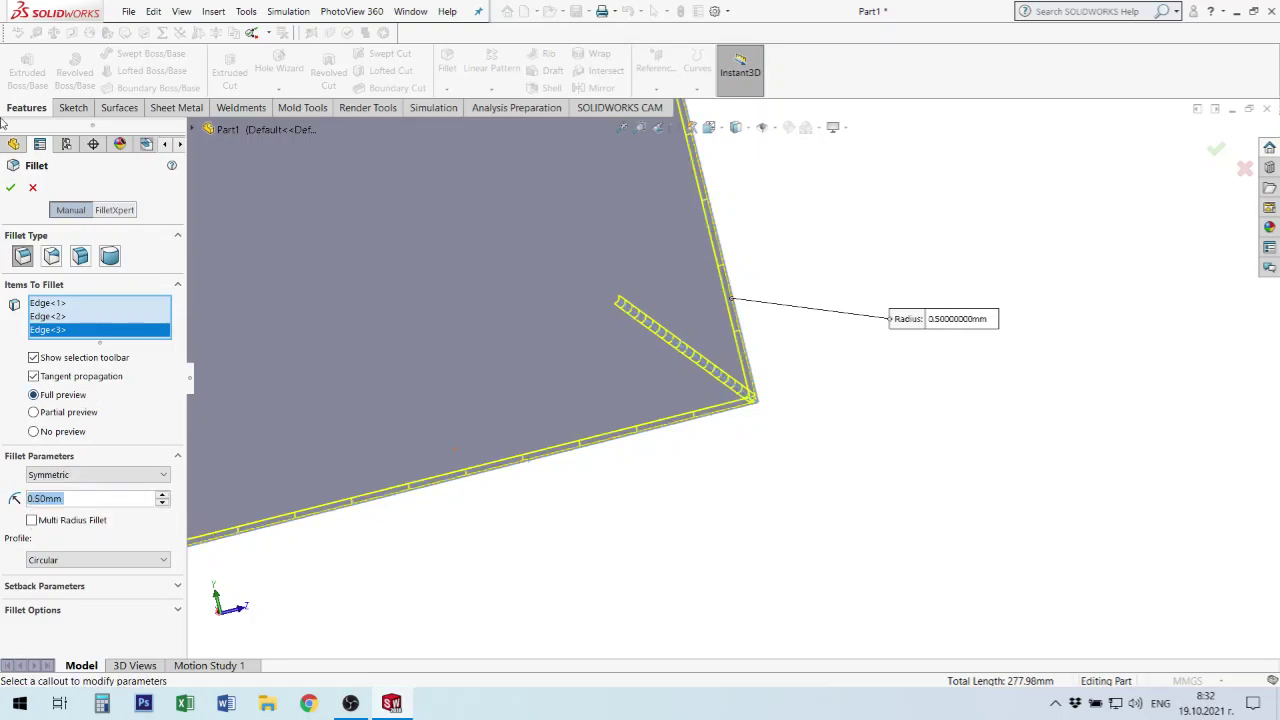
pyautogui.click(1215, 148)
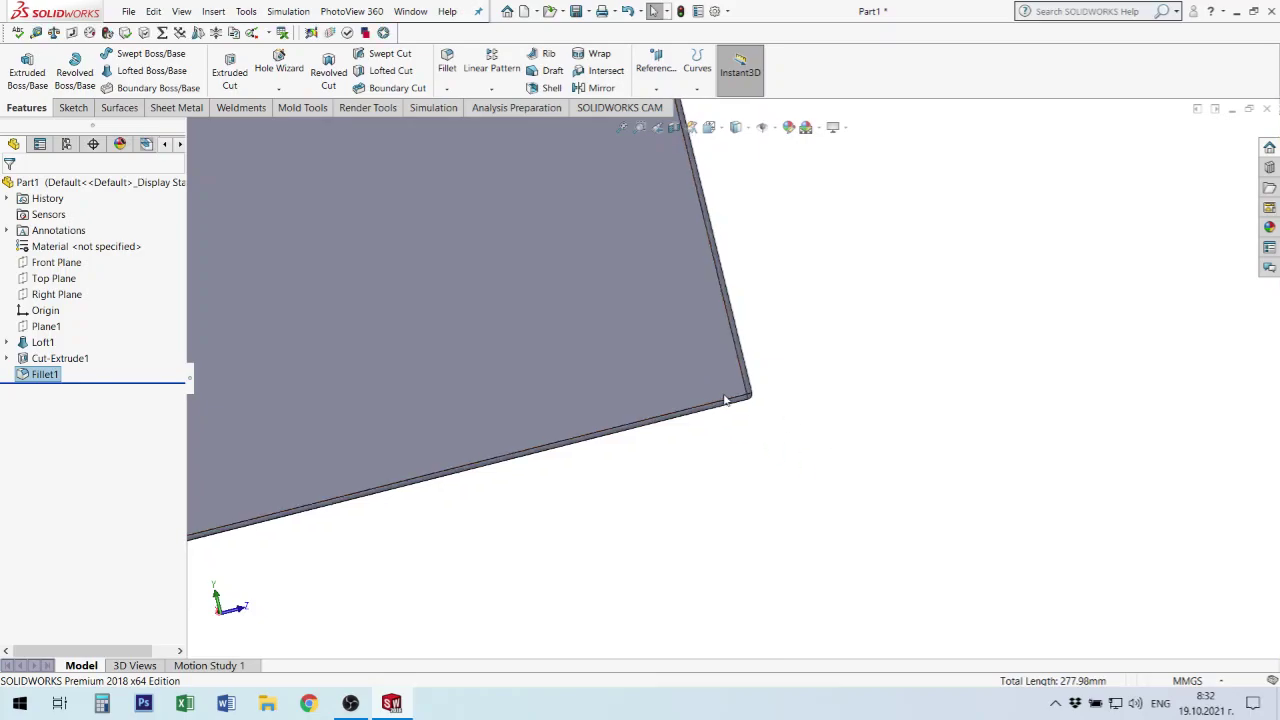
# - Orbit to the block's front corner, select its vertical edge, and start a fillet on it
pyautogui.scroll(3, 702, 373)
pyautogui.scroll(2, 706, 355)
pyautogui.moveTo(712, 347)
pyautogui.mouseDown(button='middle')
pyautogui.moveTo(794, 331)
pyautogui.moveTo(808, 371)
pyautogui.mouseUp(button='middle')
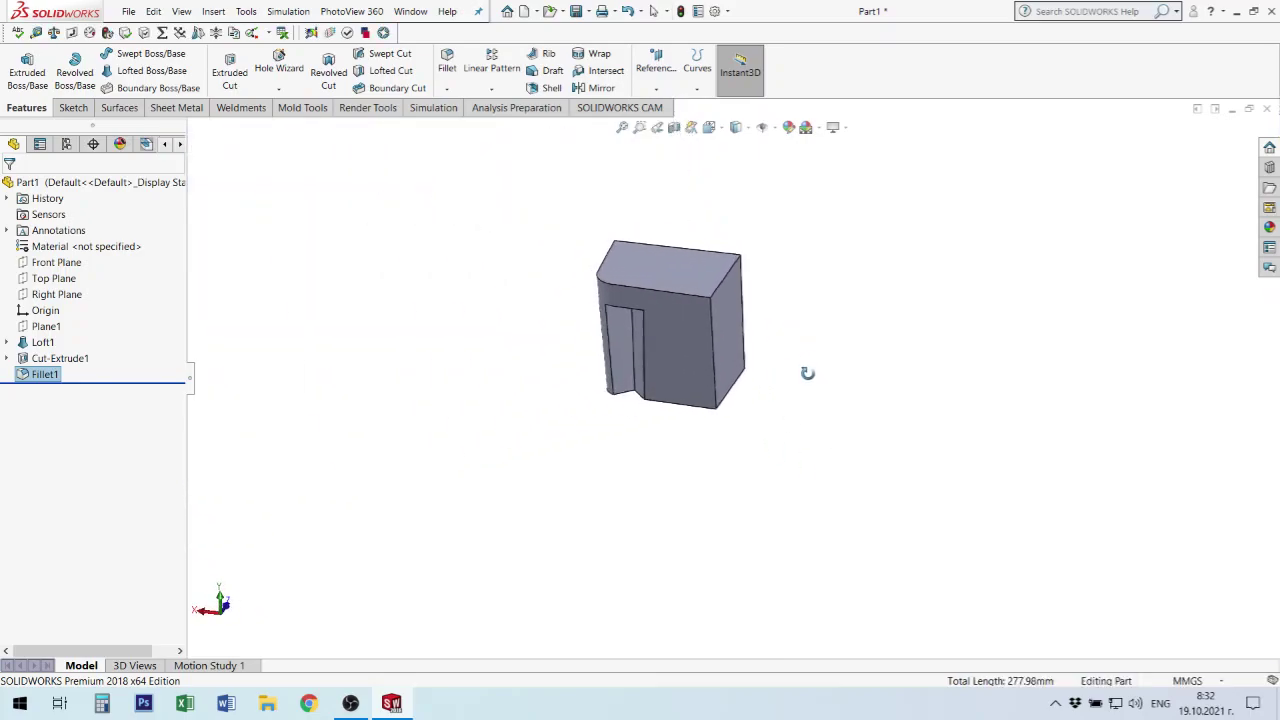
pyautogui.scroll(-2, 666, 354)
pyautogui.moveTo(666, 354)
pyautogui.mouseDown(button='middle')
pyautogui.moveTo(652, 309)
pyautogui.moveTo(614, 346)
pyautogui.moveTo(551, 343)
pyautogui.moveTo(632, 378)
pyautogui.moveTo(691, 289)
pyautogui.mouseUp(button='middle')
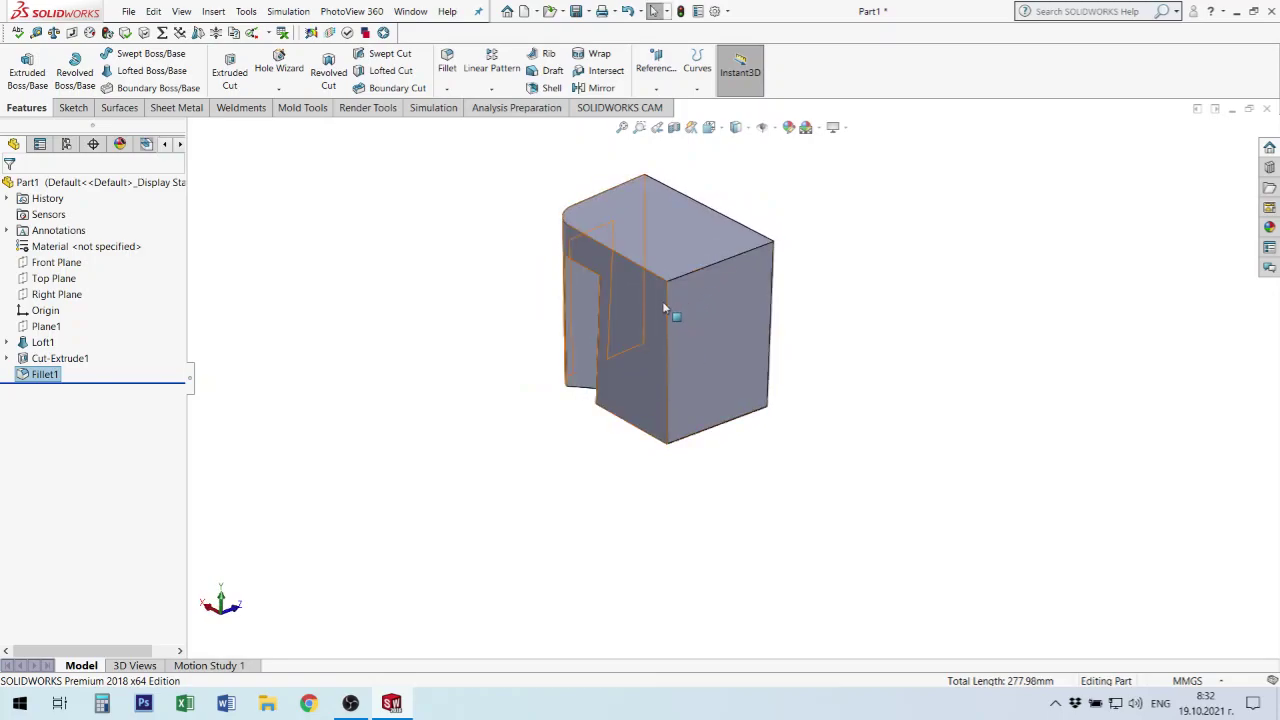
pyautogui.click(666, 294)
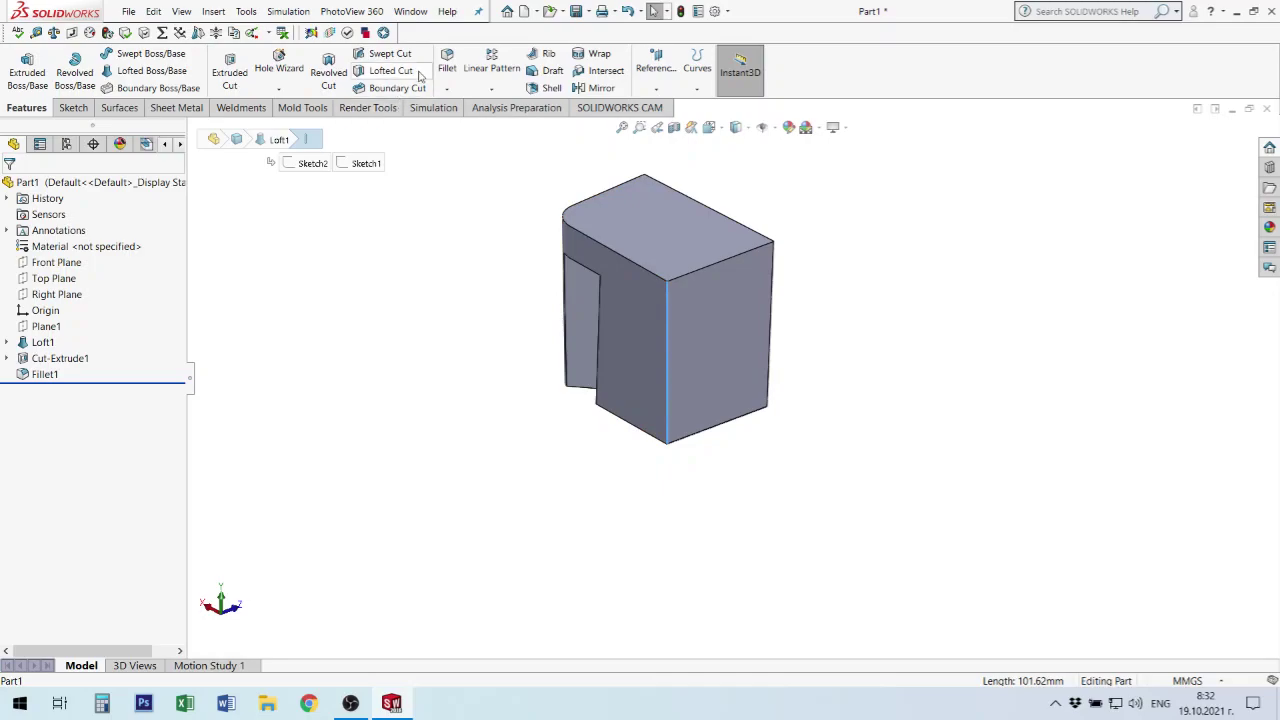
pyautogui.click(447, 58)
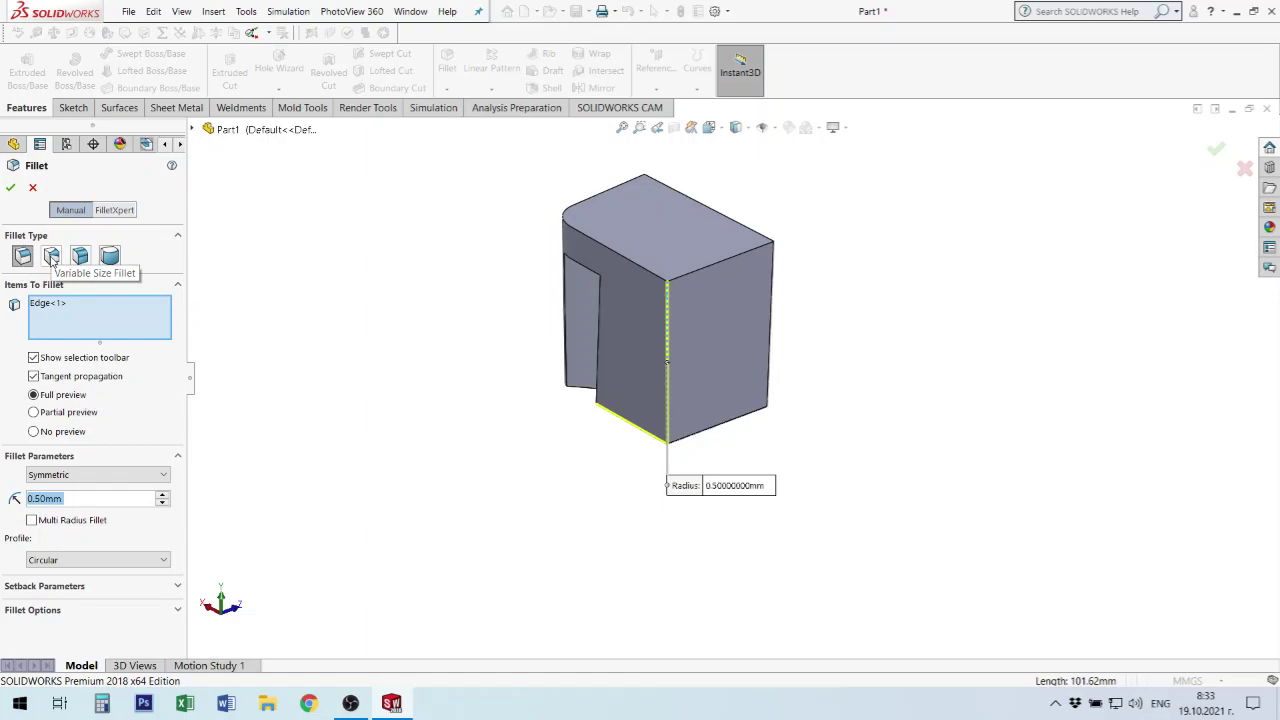
# - Switch to Variable Size Fillet, set a bottom-end radius, then empty the Items To Fillet list
pyautogui.click(52, 257)
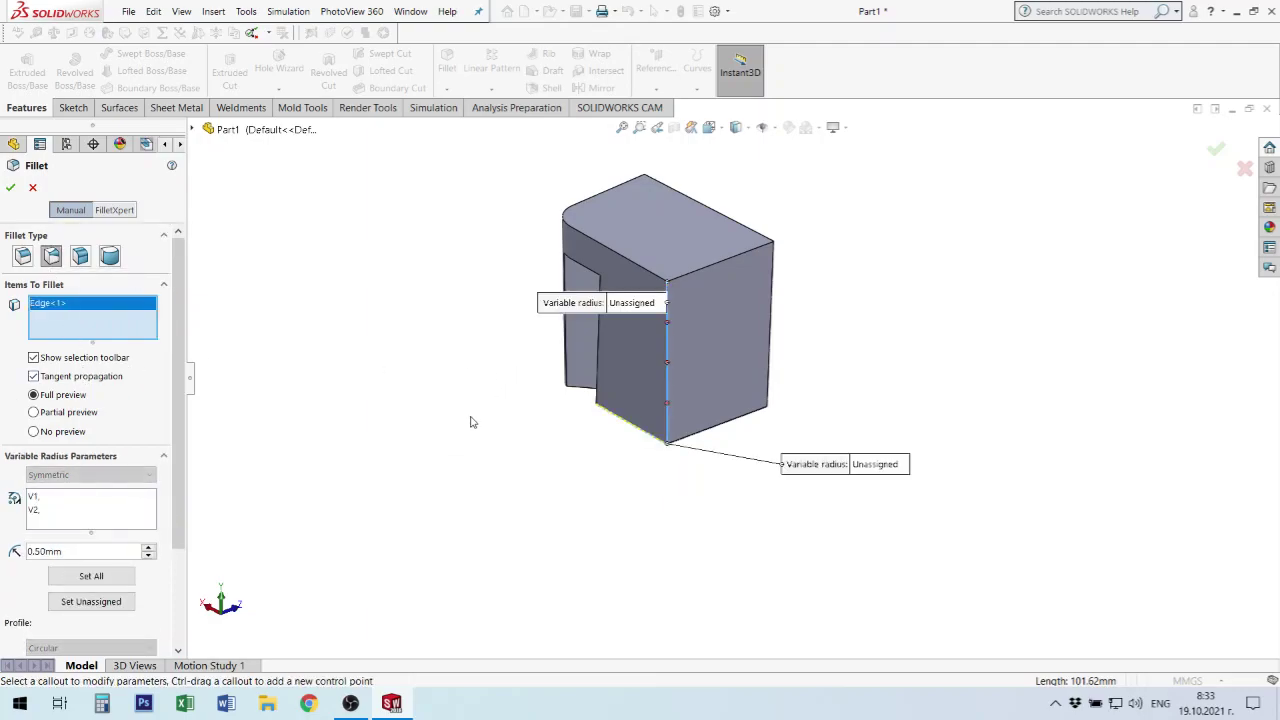
pyautogui.scroll(-5, 690, 340)
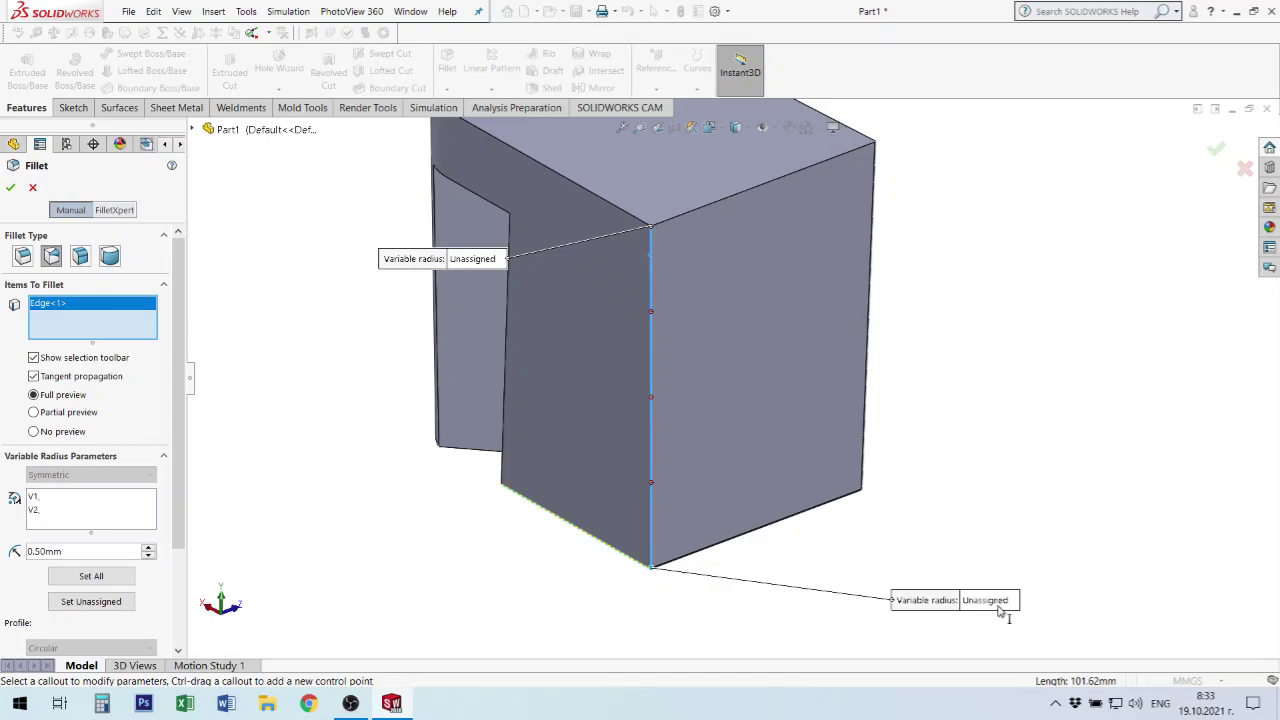
pyautogui.click(999, 608)
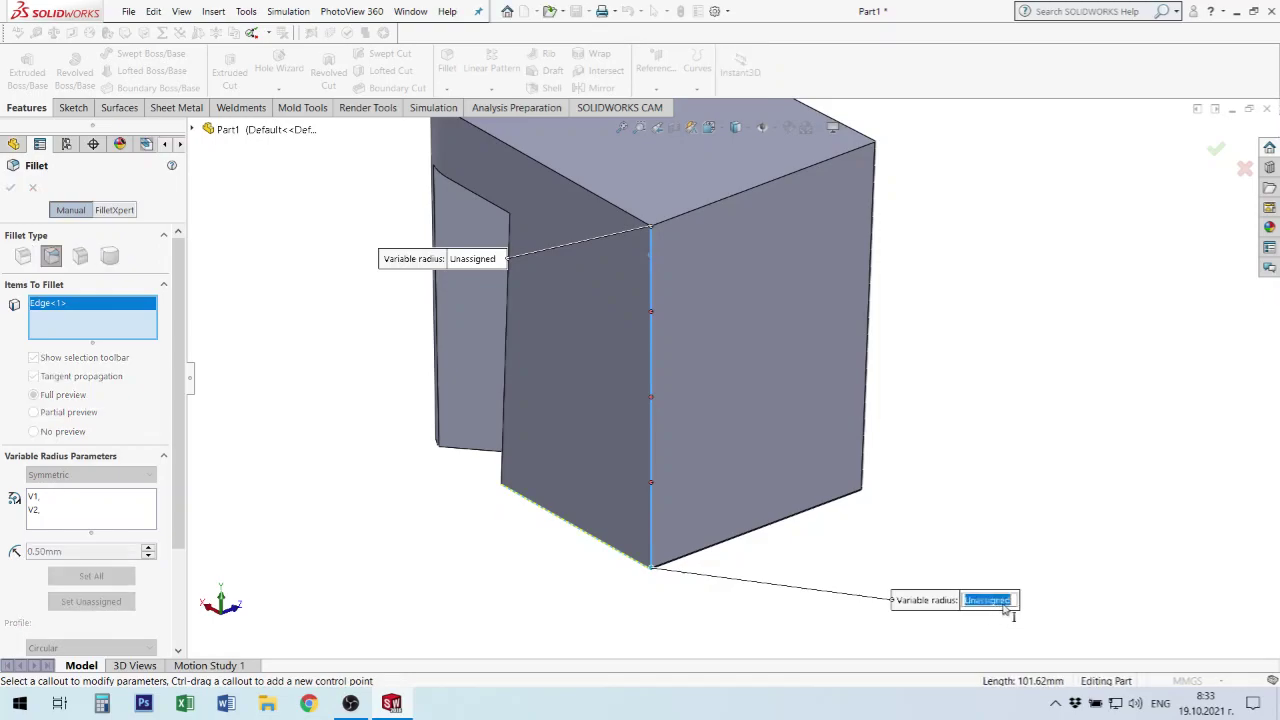
pyautogui.press('BackSpace')
pyautogui.press('Return')
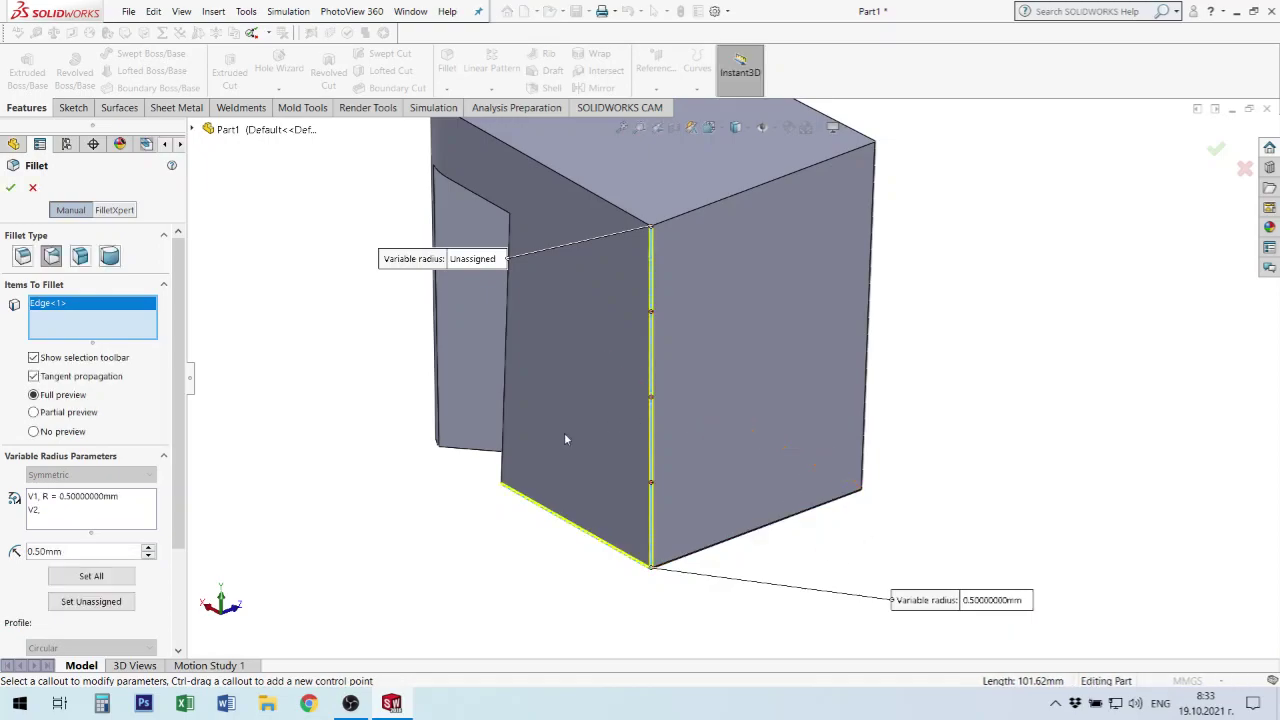
pyautogui.click(651, 224)
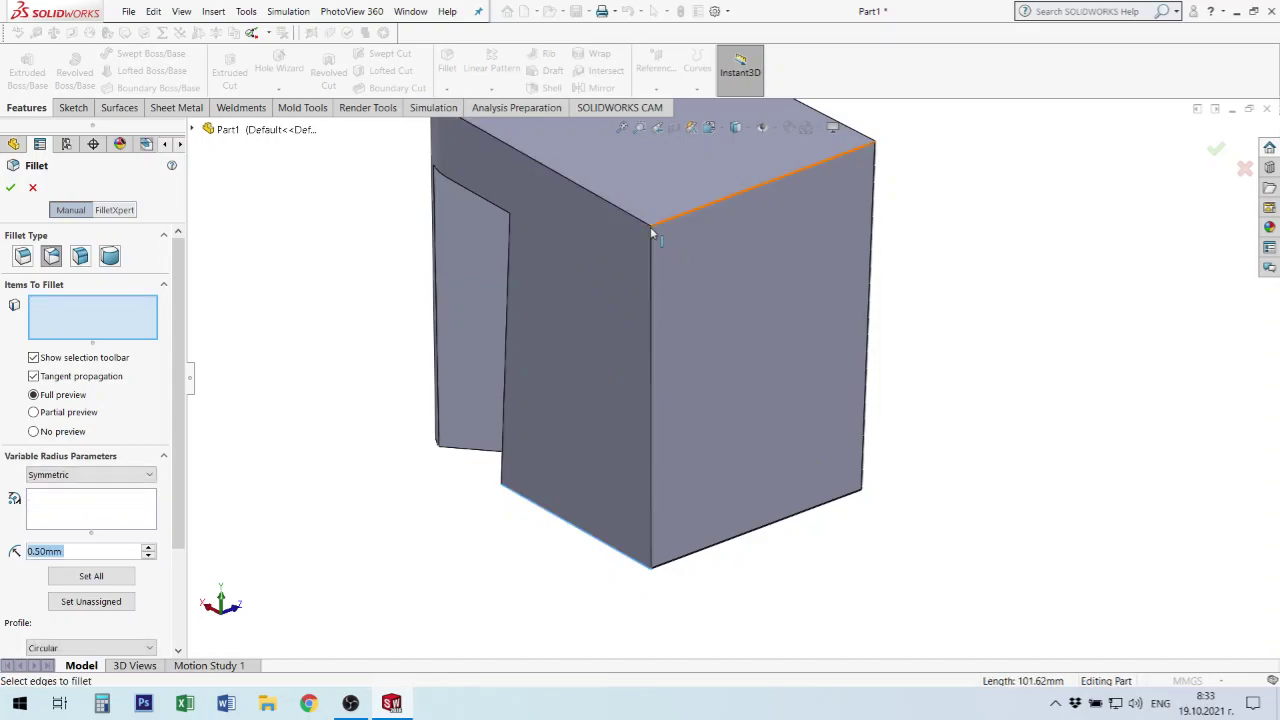
pyautogui.click(86, 322)
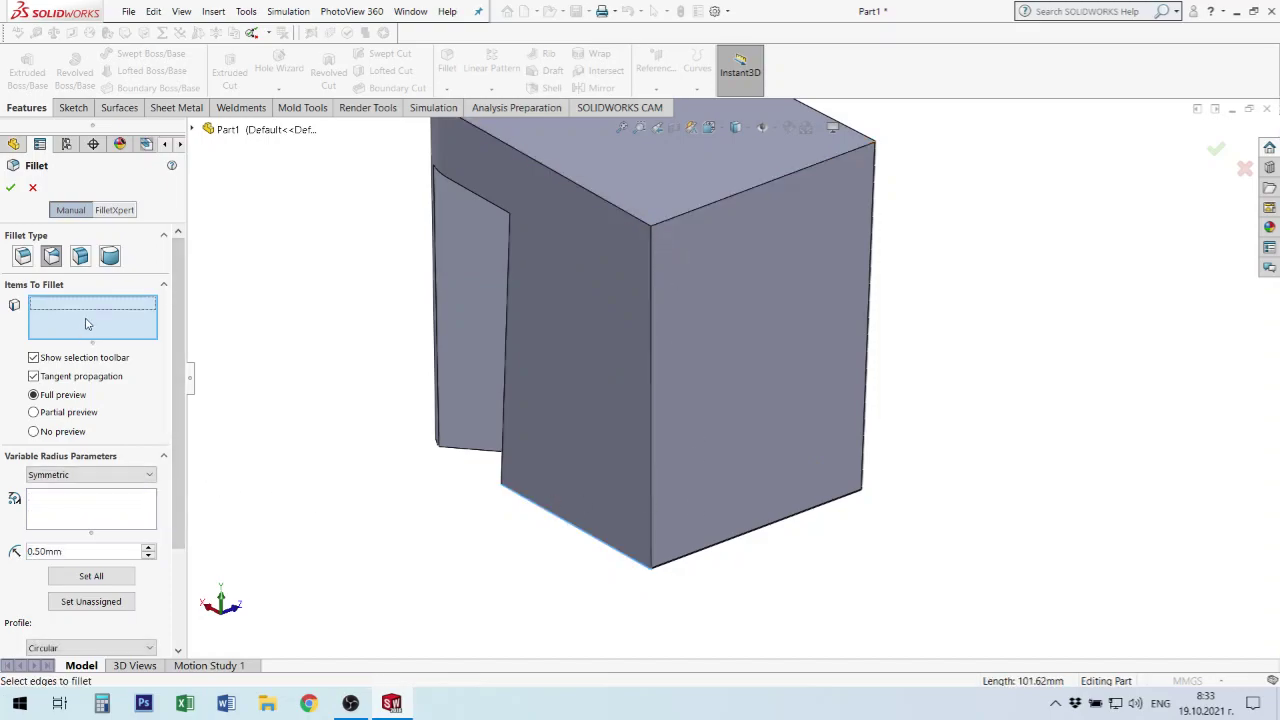
# - Select the front vertical edge and give it 0.5 mm bottom and 3 mm top radii
pyautogui.click(652, 464)
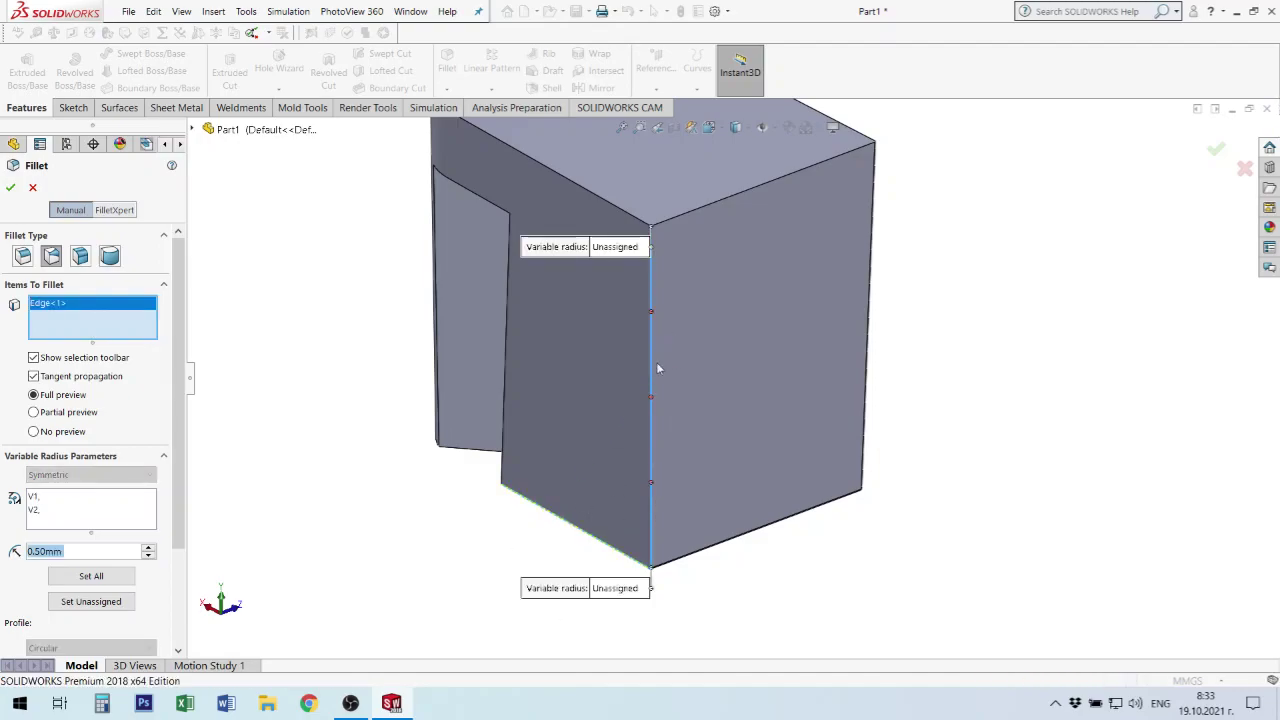
pyautogui.click(622, 589)
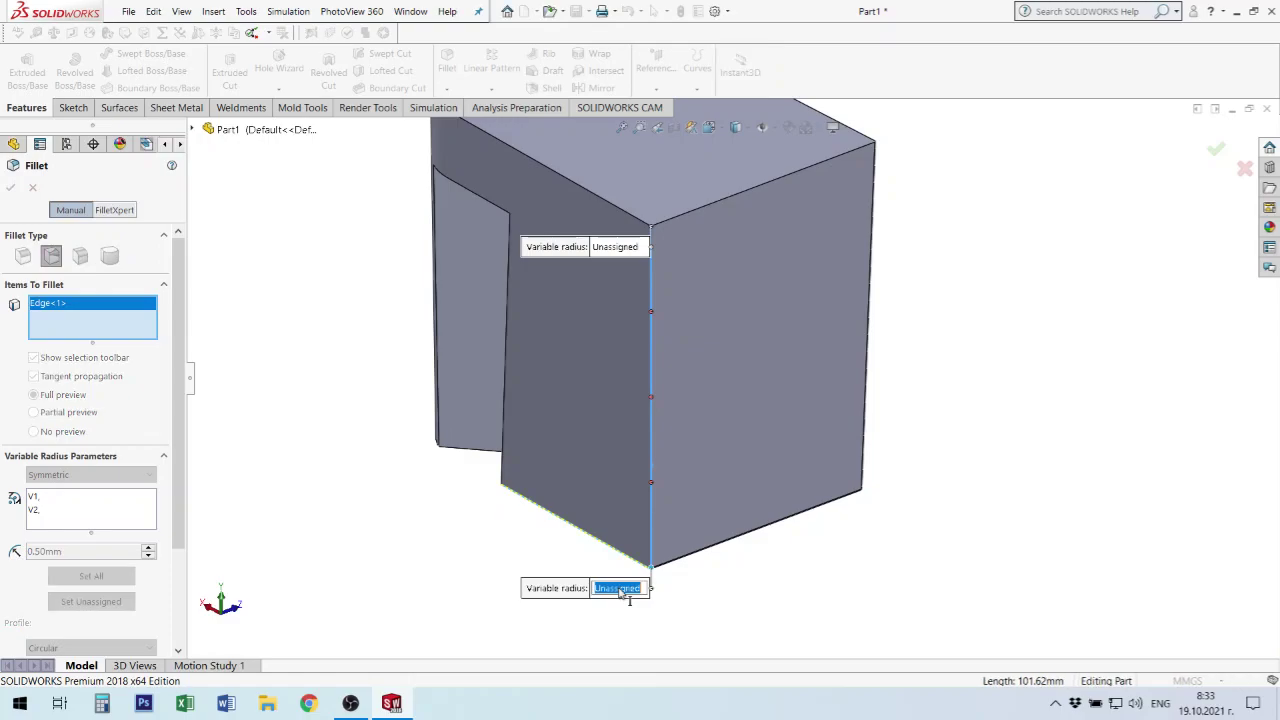
pyautogui.write('.5')
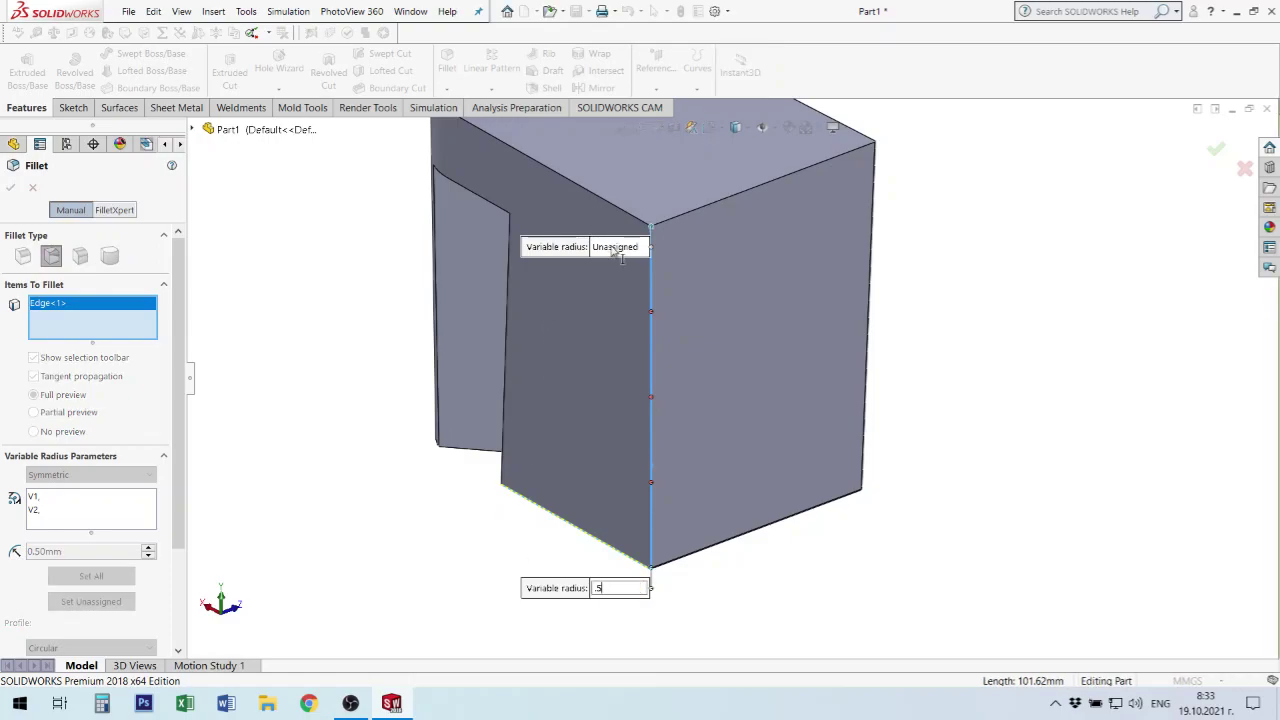
pyautogui.press('Return')
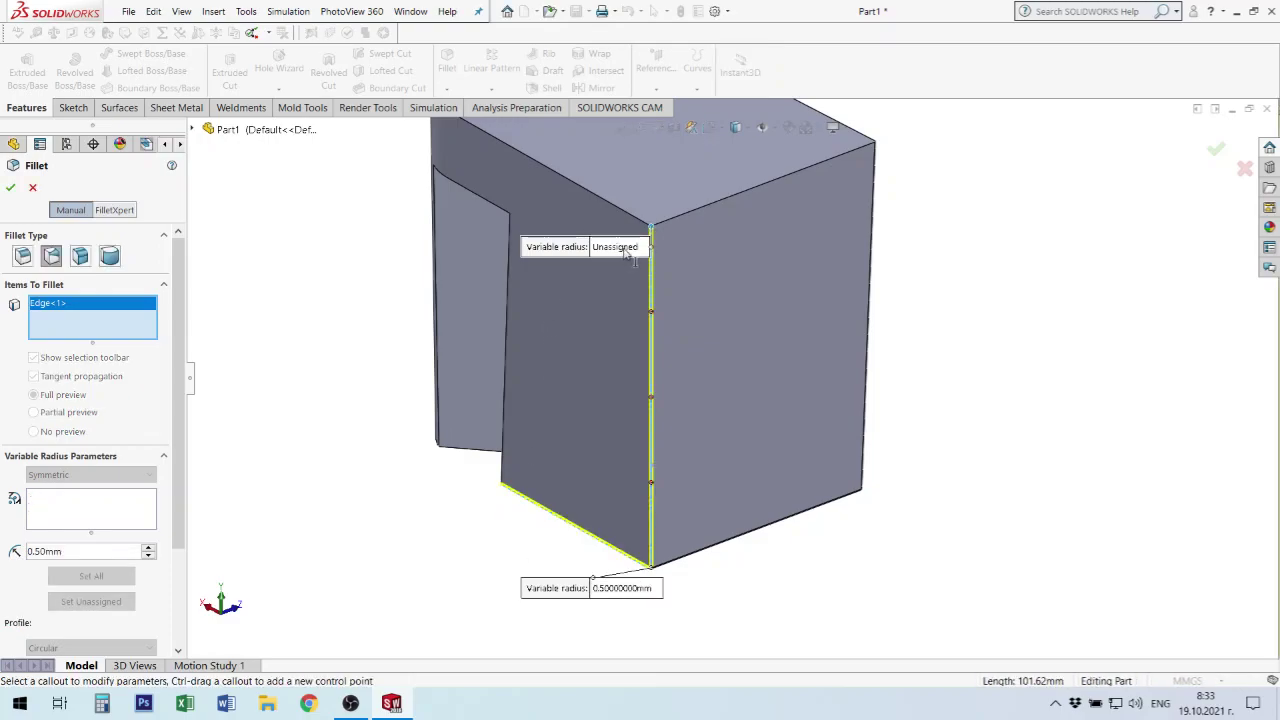
pyautogui.click(626, 248)
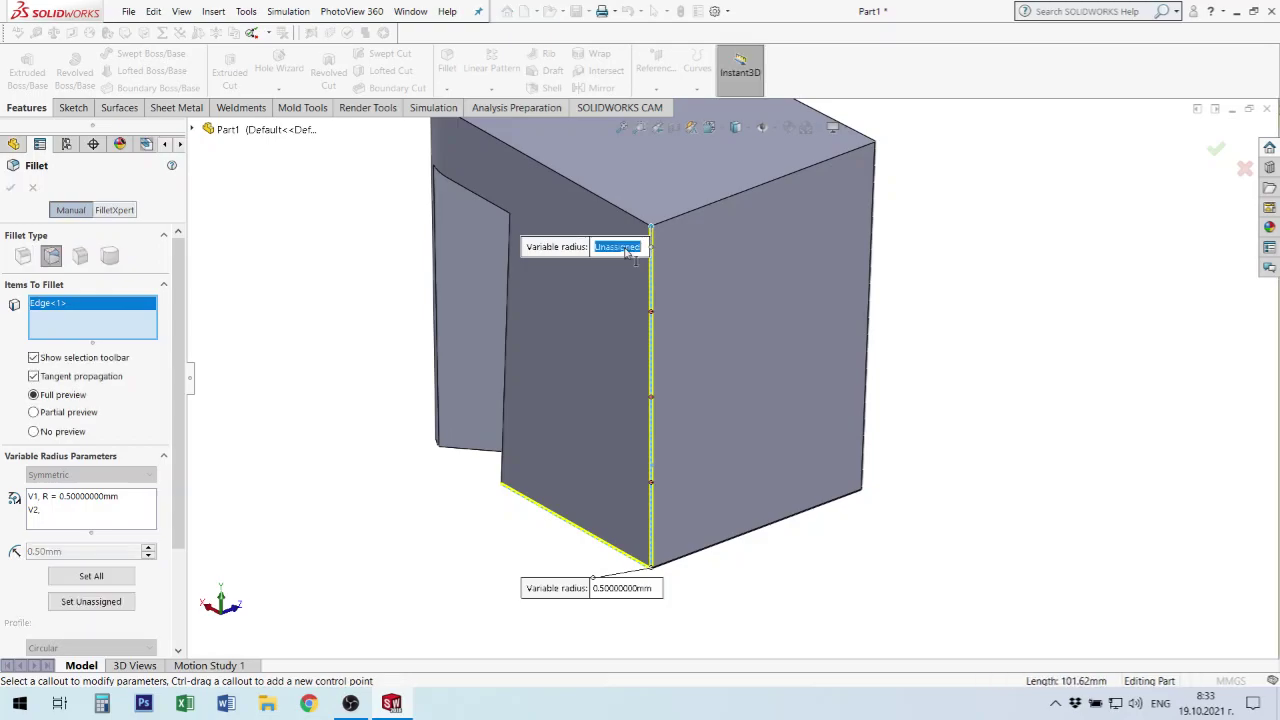
pyautogui.write('3')
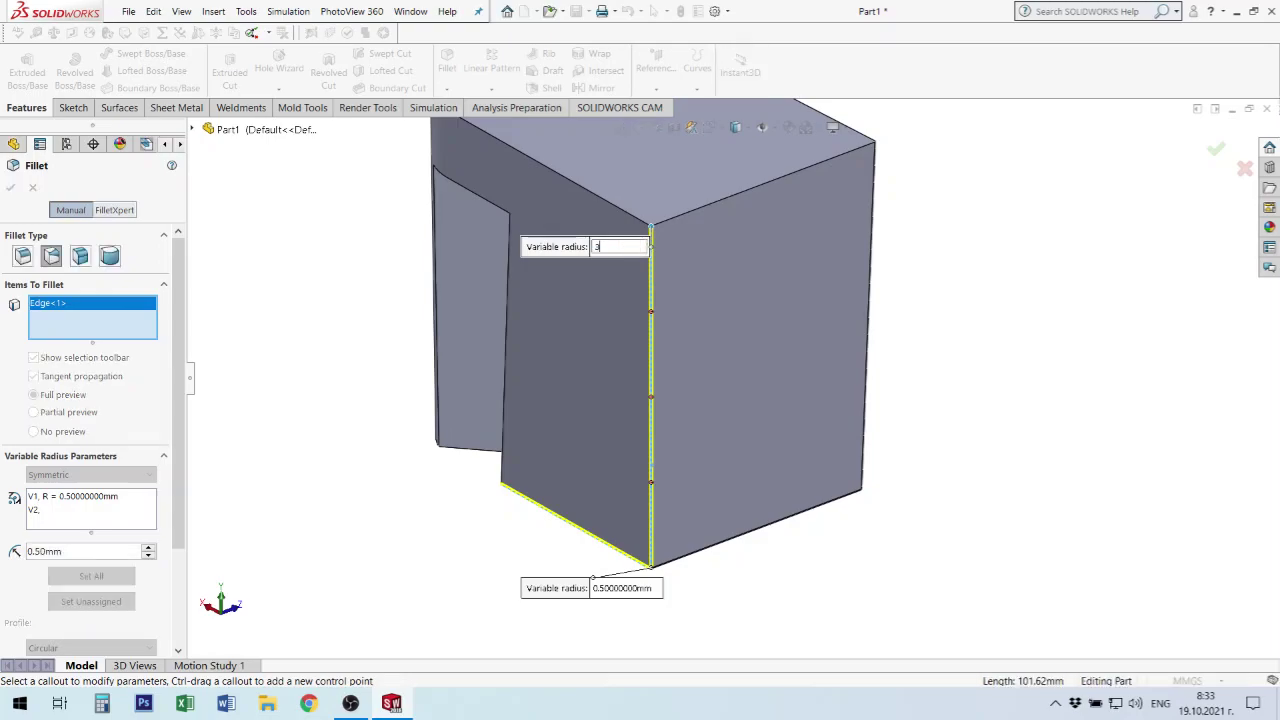
pyautogui.press('Return')
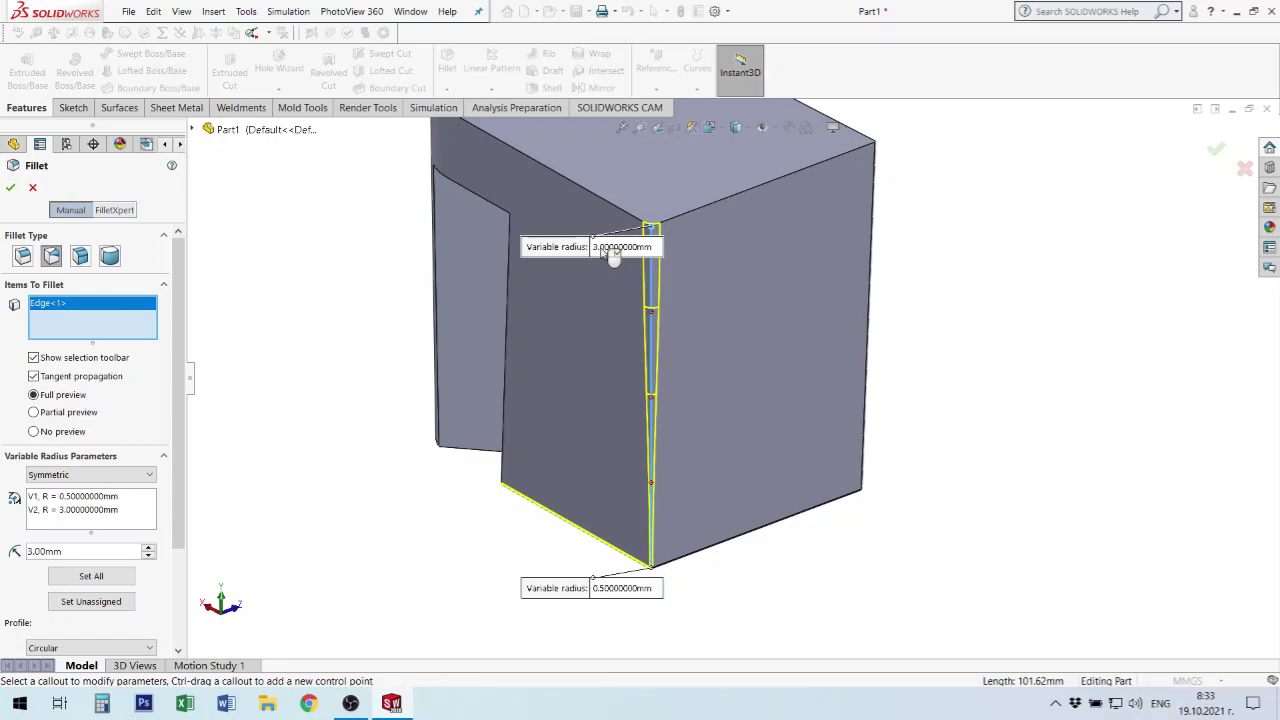
# - Add a control point at 90% along the edge and create VarFillet1
pyautogui.scroll(-2, 692, 426)
pyautogui.scroll(-3, 628, 407)
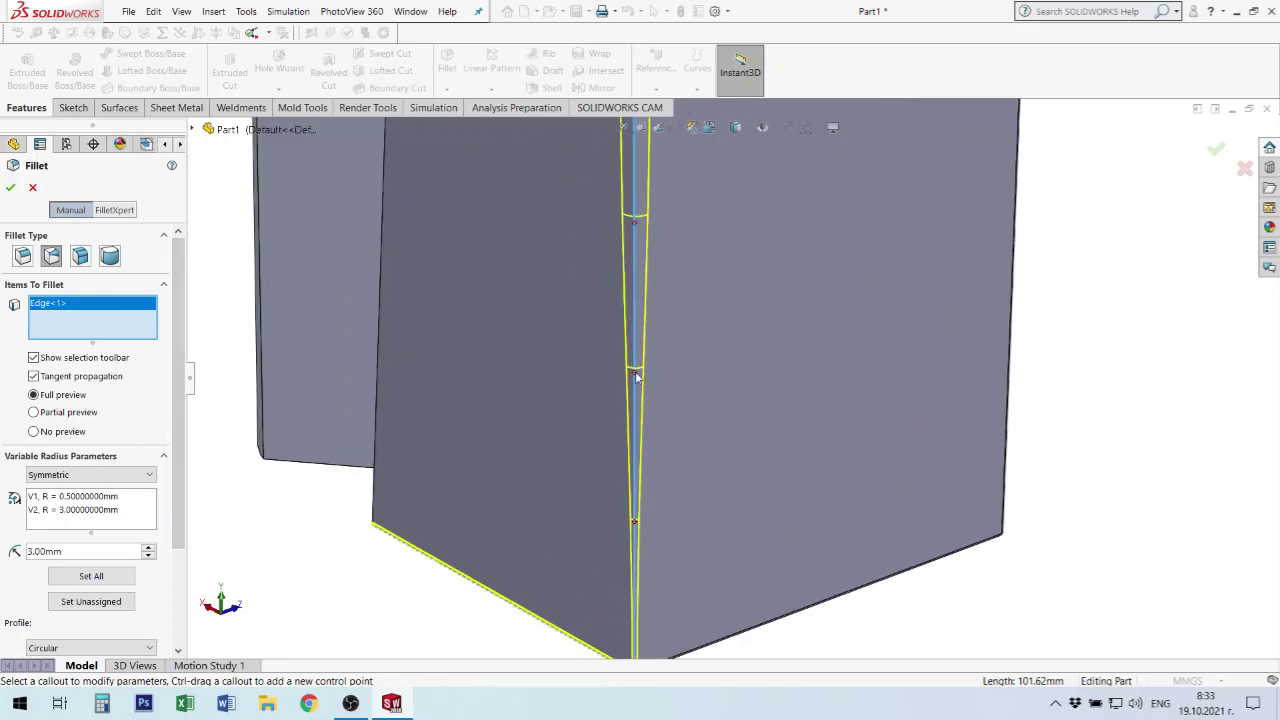
pyautogui.click(636, 376)
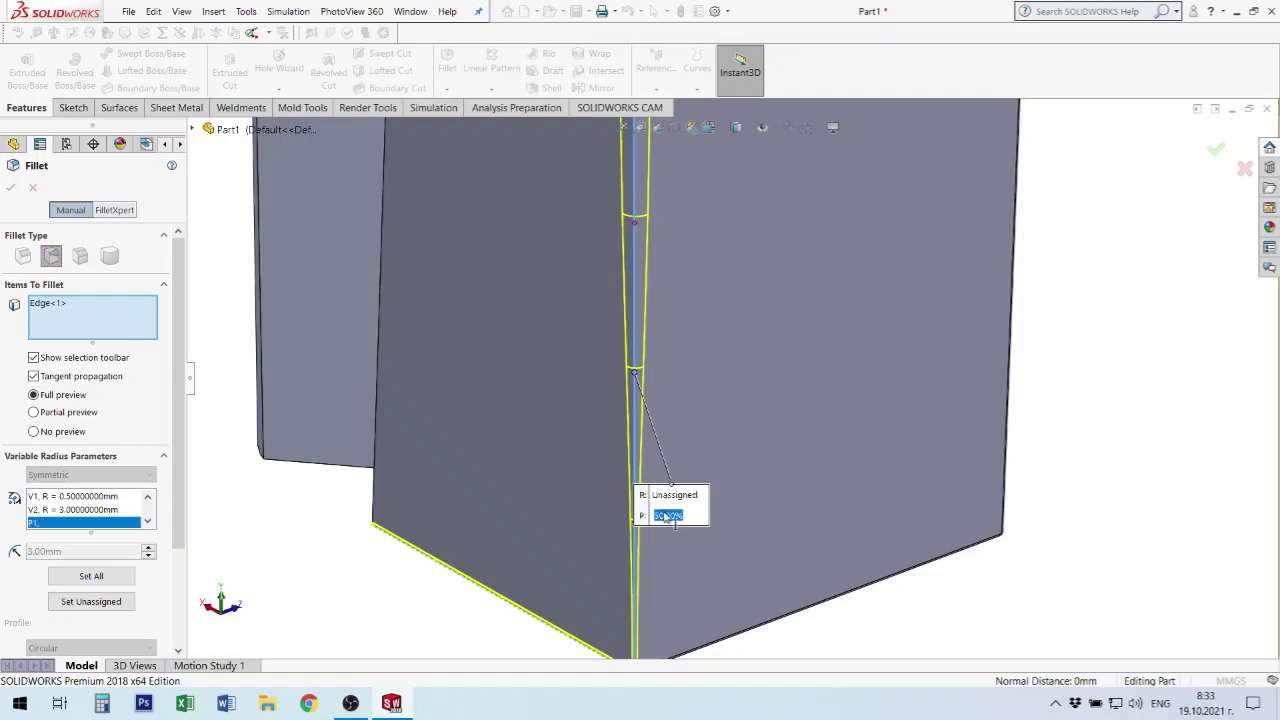
pyautogui.click(667, 515)
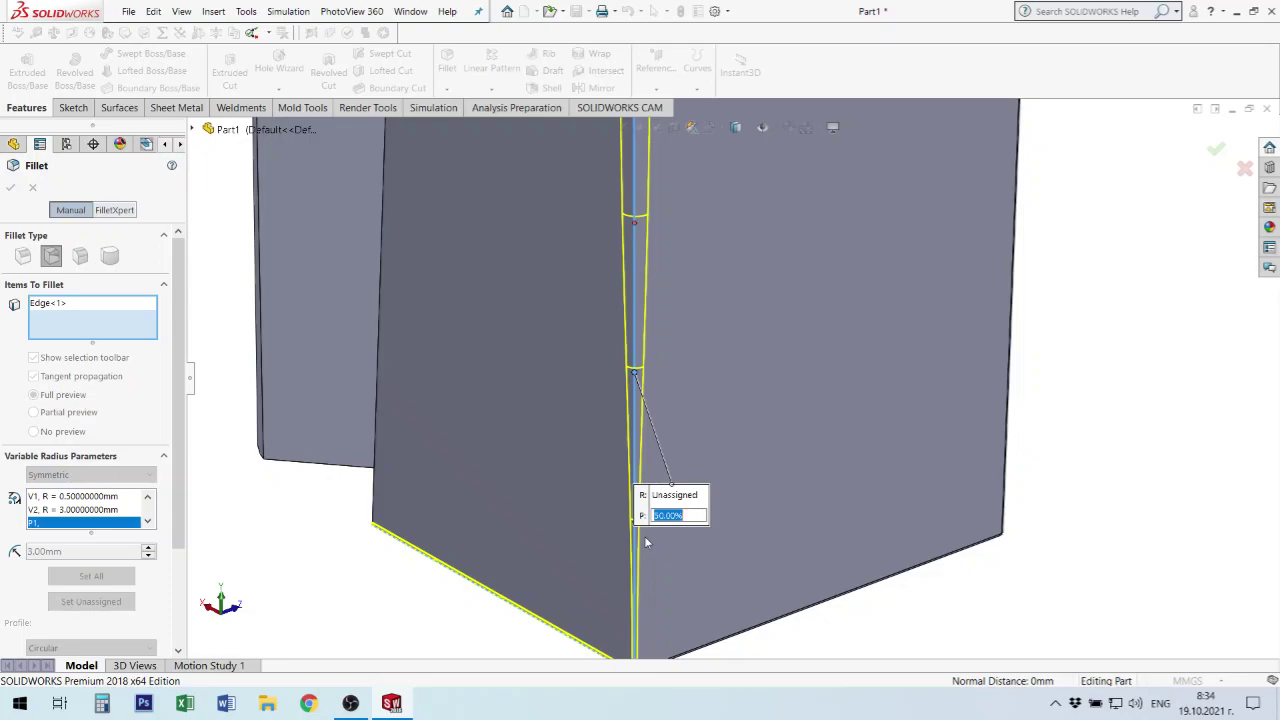
pyautogui.write('390')
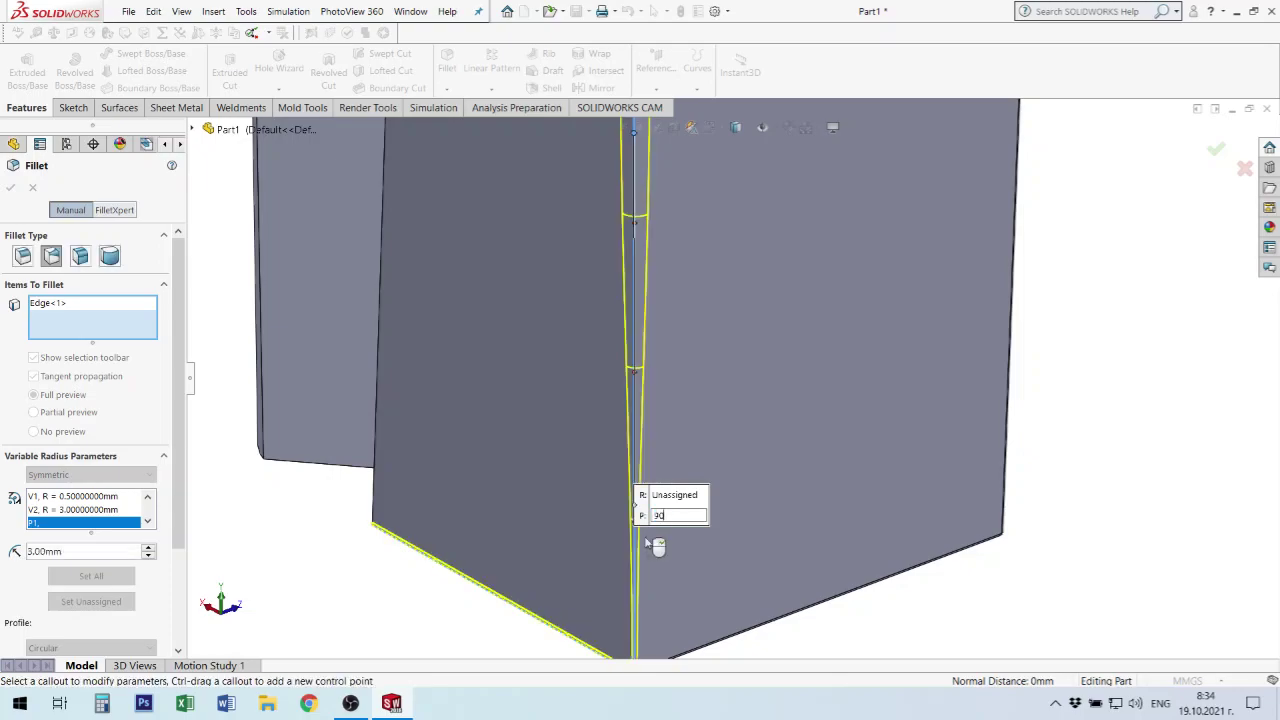
pyautogui.press('Return')
pyautogui.scroll(2, 760, 150)
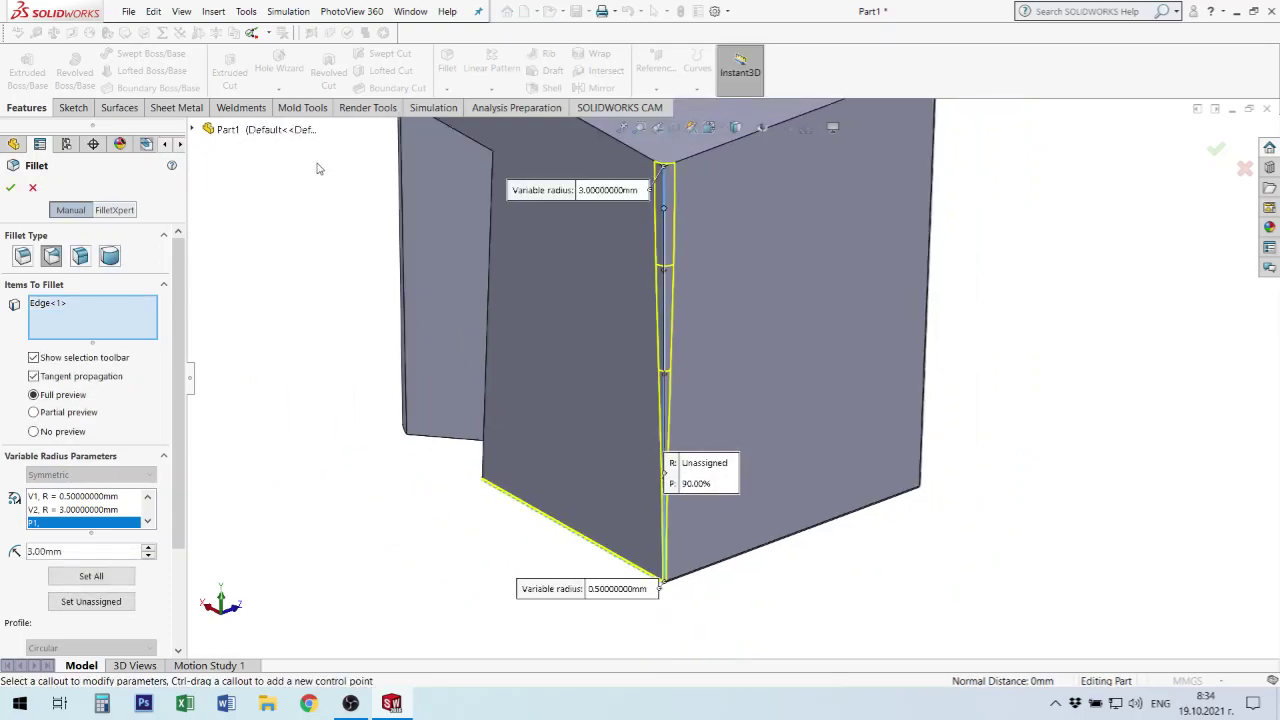
pyautogui.click(12, 185)
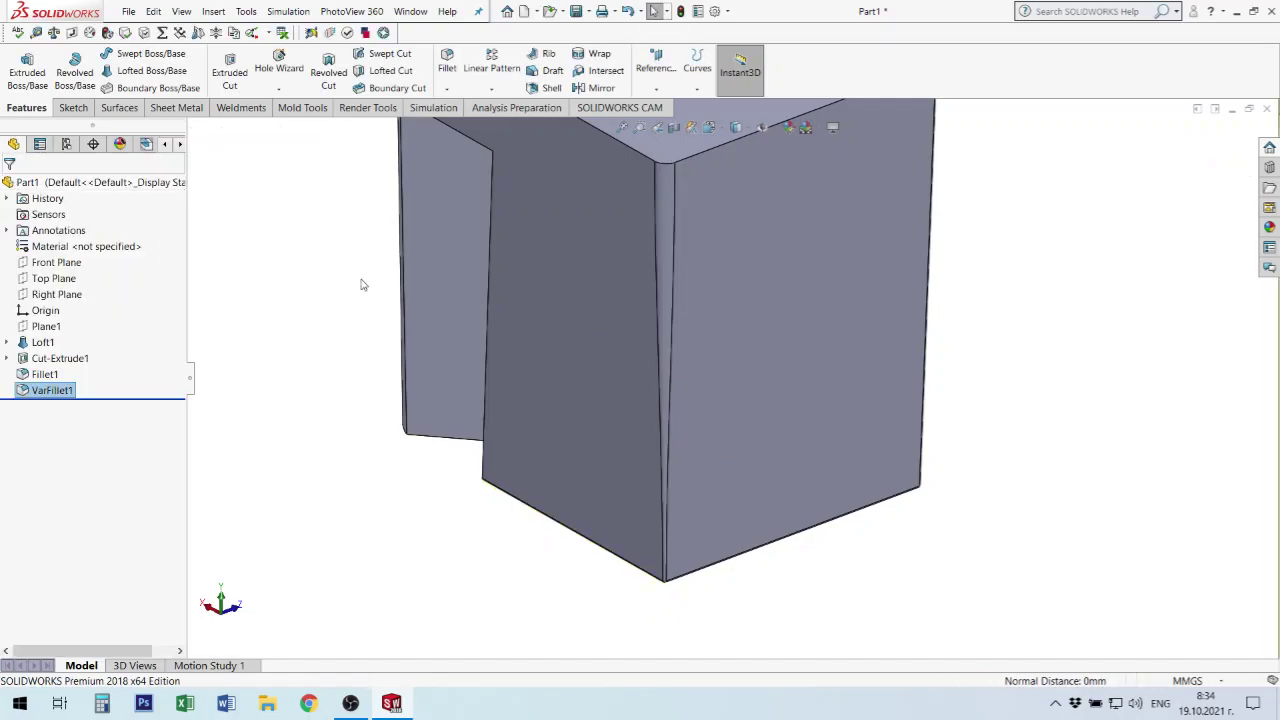
# - Delete Edge<1>, the front vertical edge, from the variable fillet's Items To Fillet list
pyautogui.moveTo(715, 345)
pyautogui.mouseDown(button='middle')
pyautogui.moveTo(586, 251)
pyautogui.moveTo(686, 314)
pyautogui.moveTo(668, 284)
pyautogui.mouseUp(button='middle')
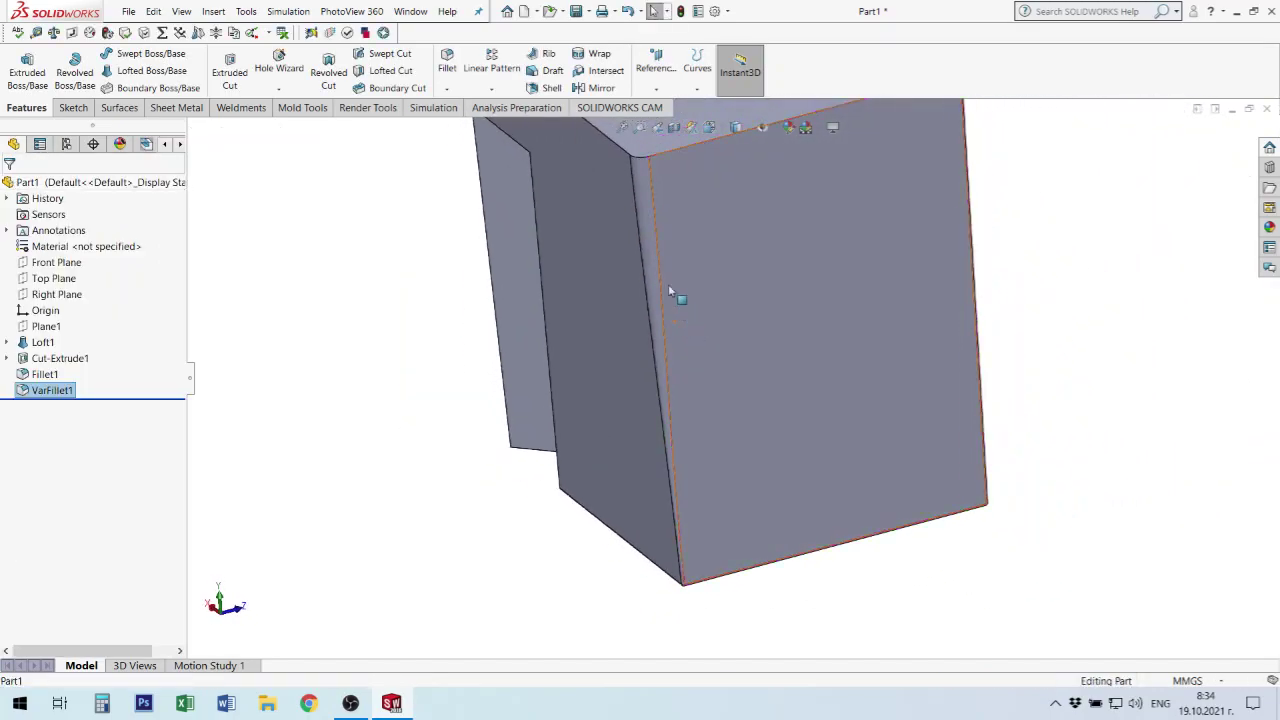
pyautogui.scroll(-5, 660, 250)
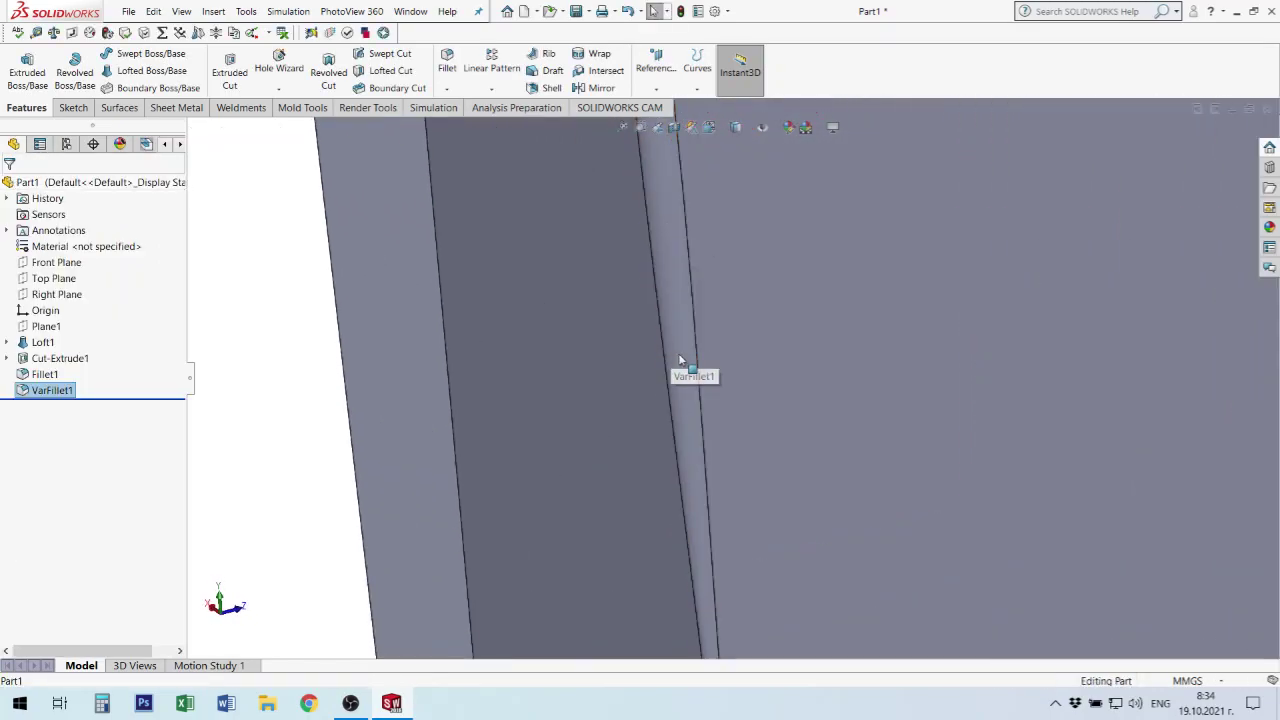
pyautogui.rightClick(28, 392)
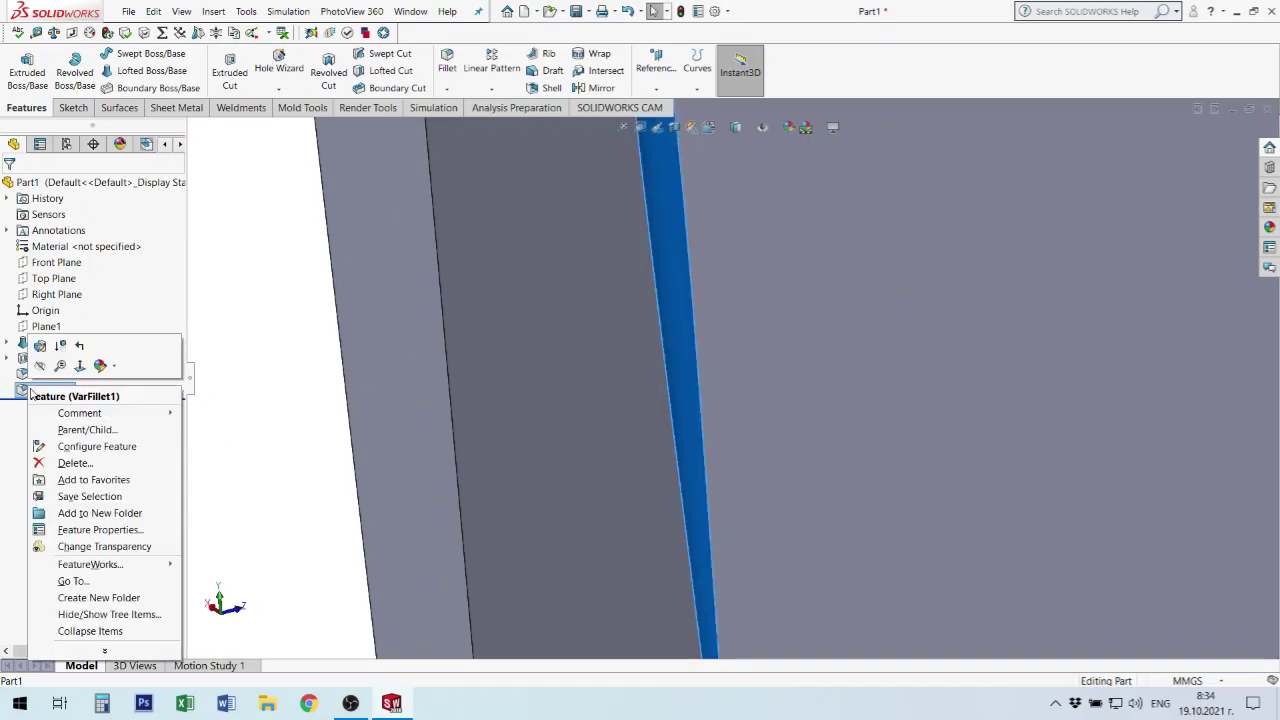
pyautogui.press('Escape')
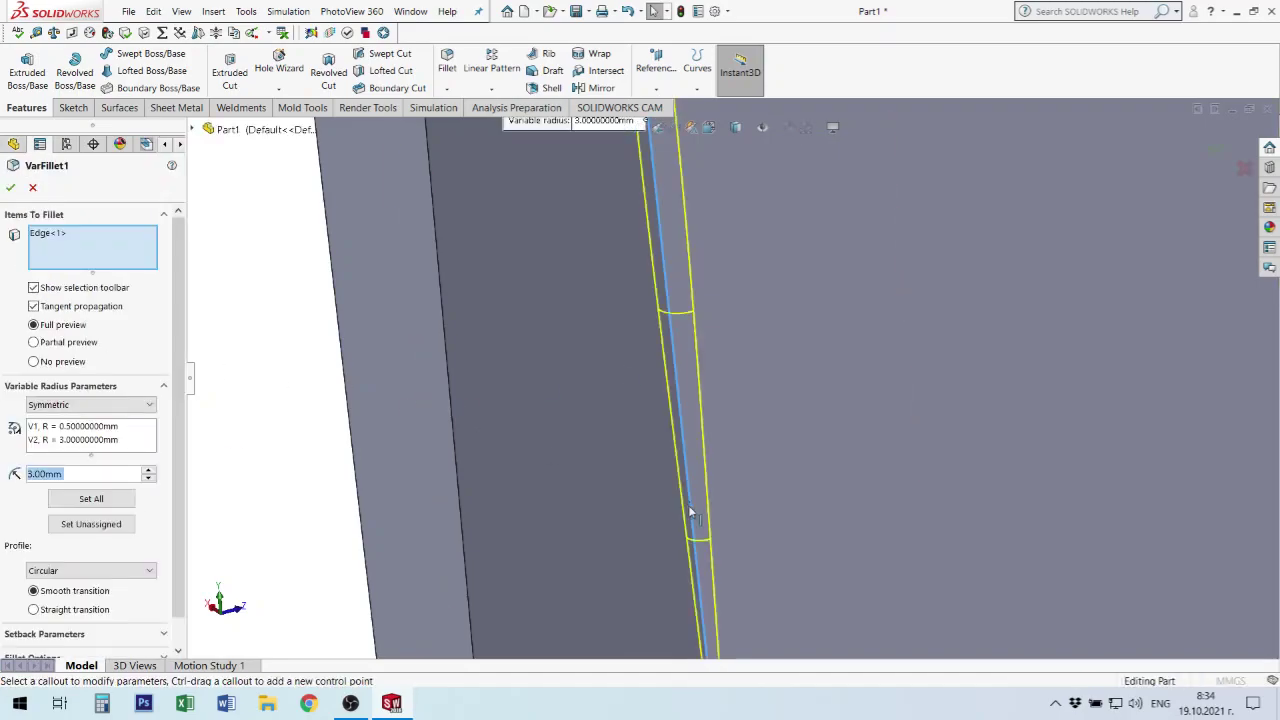
pyautogui.scroll(3, 592, 504)
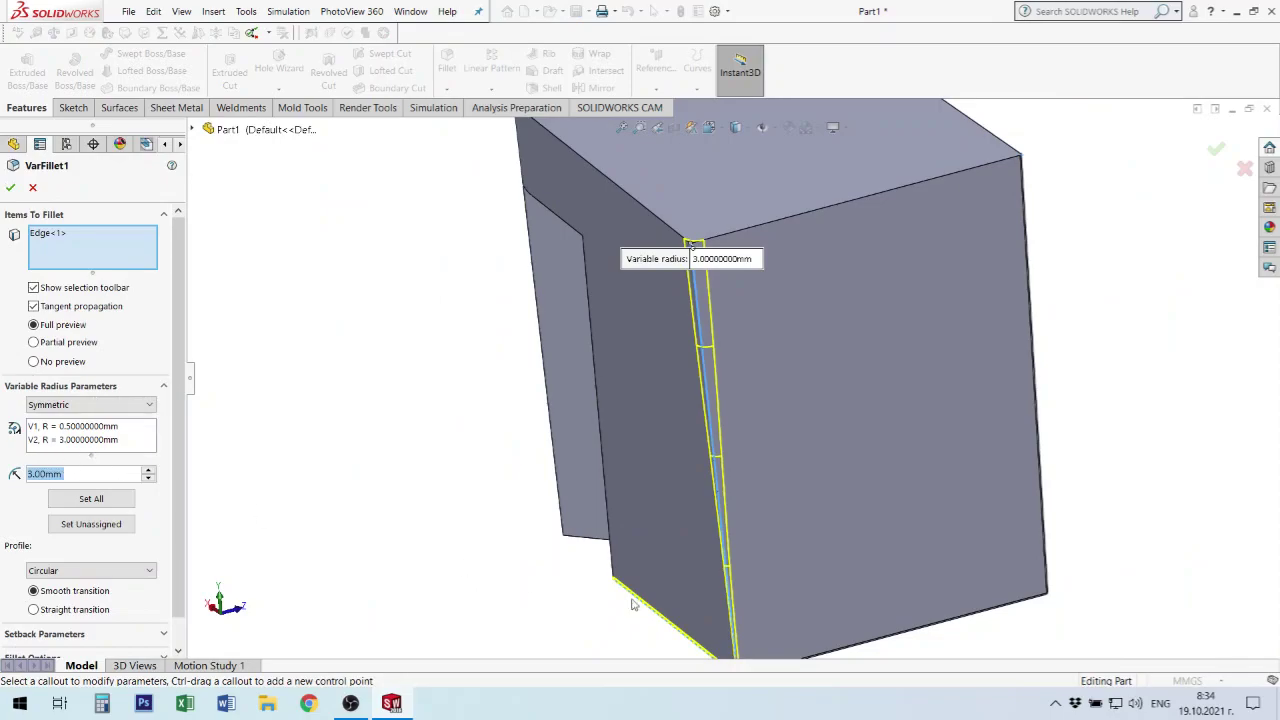
pyautogui.click(84, 427)
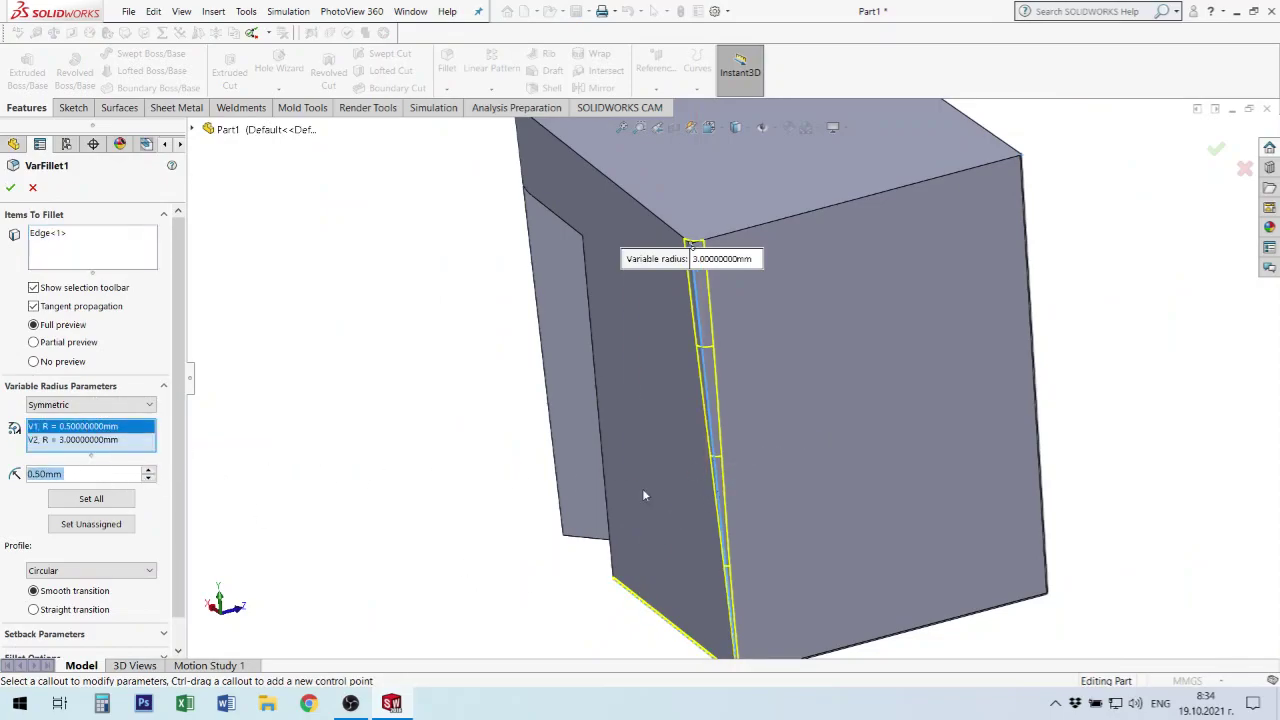
pyautogui.moveTo(642, 488)
pyautogui.mouseDown(button='middle')
pyautogui.moveTo(800, 456)
pyautogui.moveTo(790, 488)
pyautogui.mouseUp(button='middle')
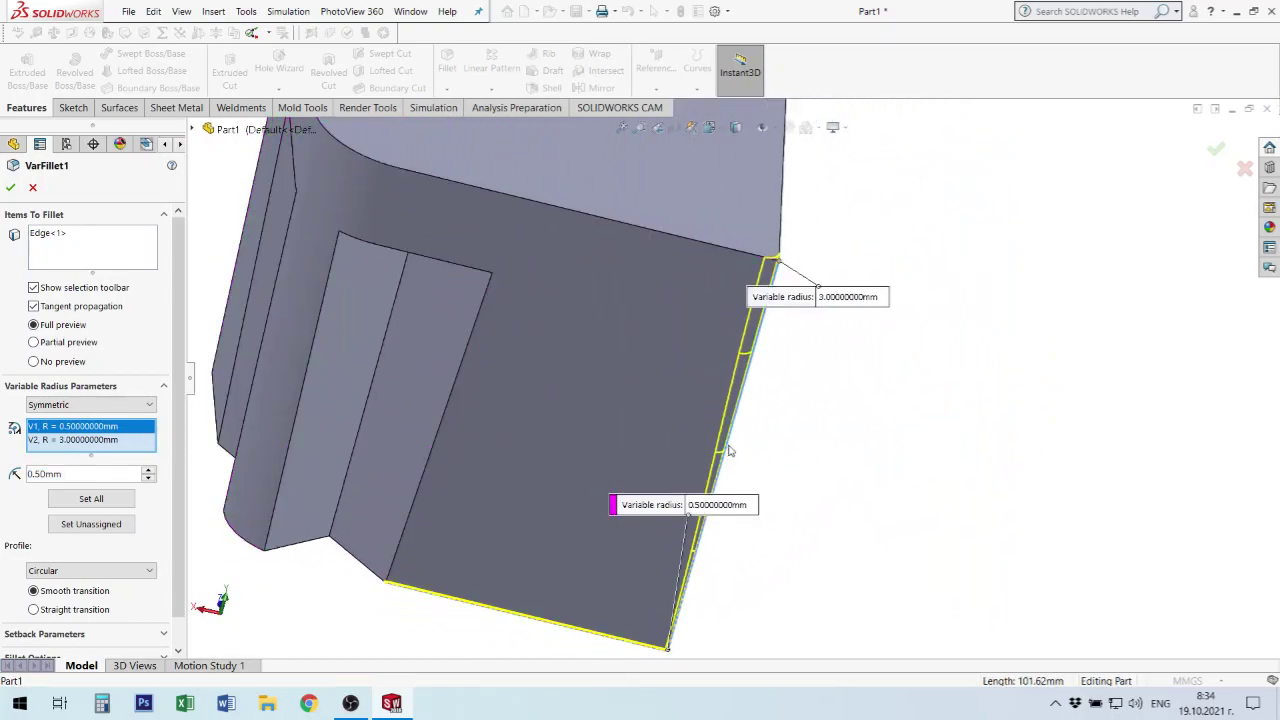
pyautogui.click(52, 236)
pyautogui.press('Delete')
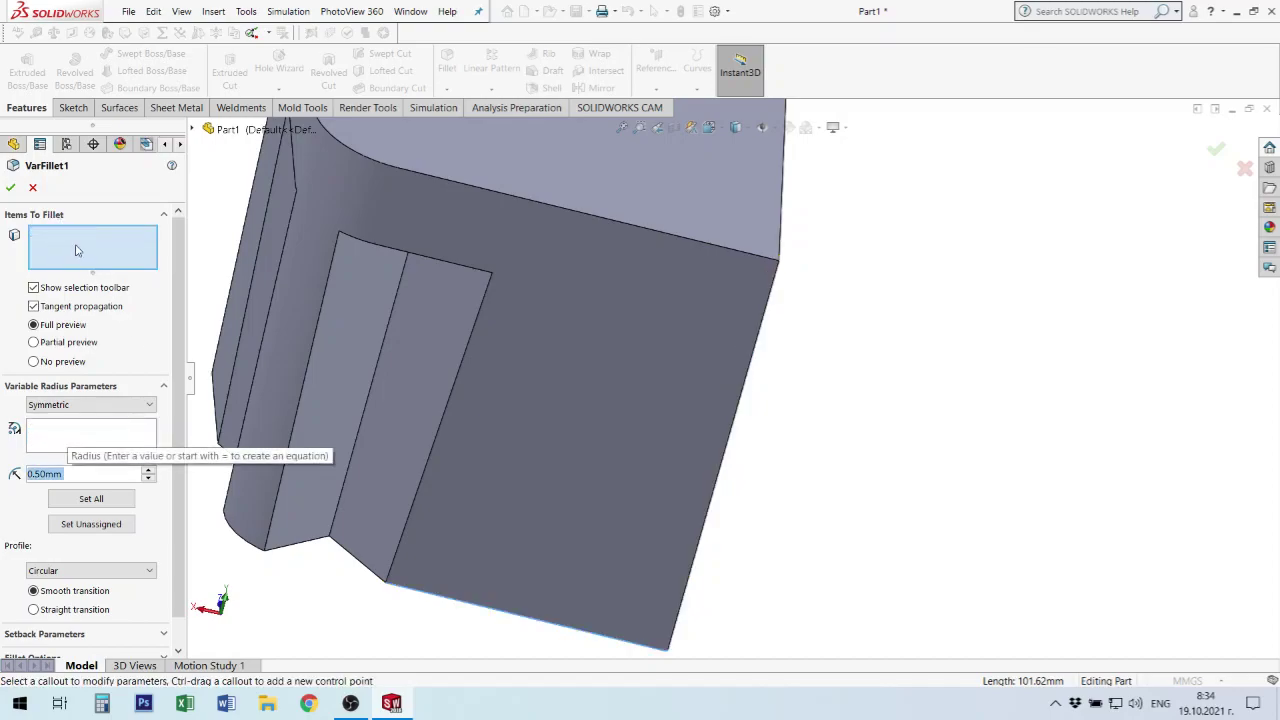
# - Select the right vertical edge, set its top end to 3 mm, and add a 0.5 mm midpoint control point
pyautogui.click(748, 401)
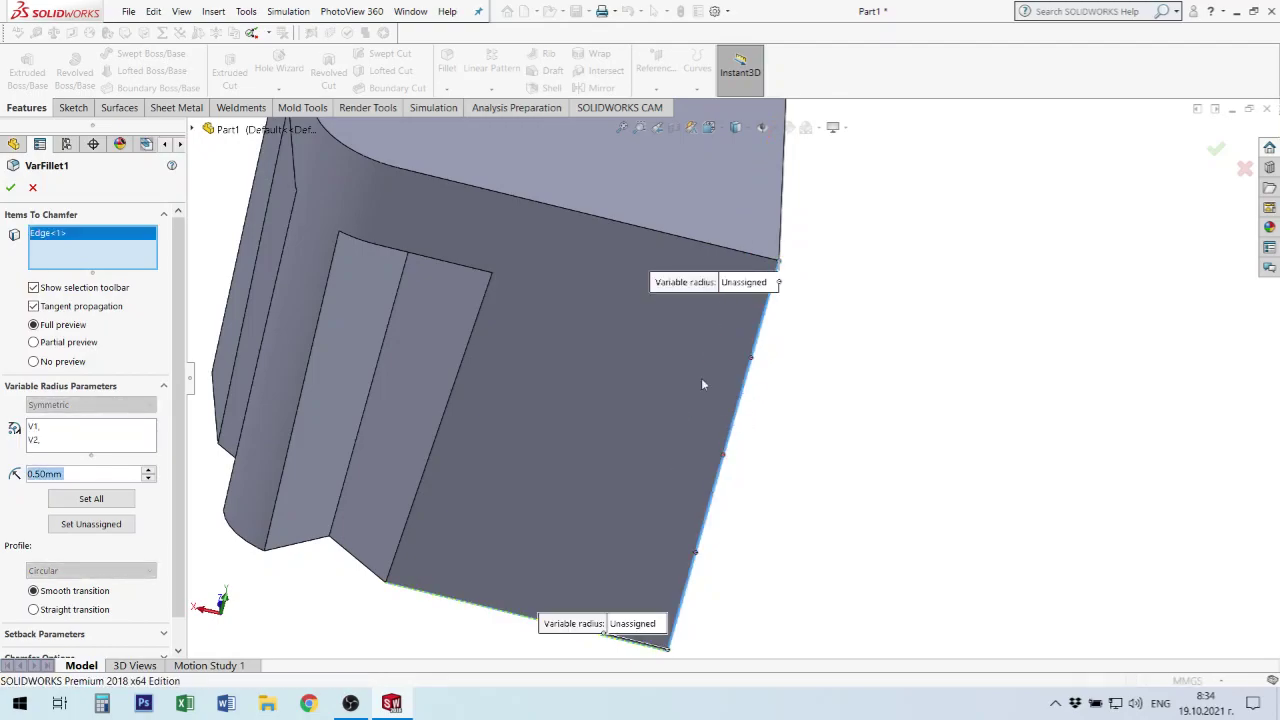
pyautogui.click(745, 282)
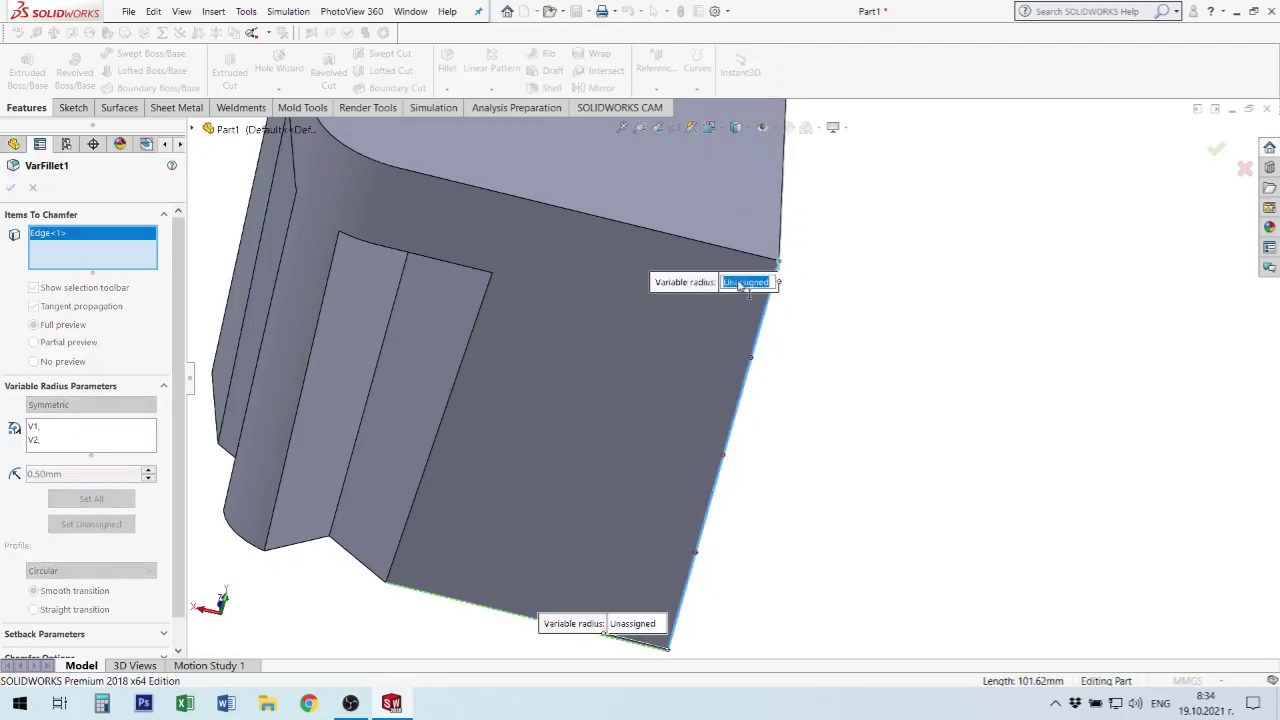
pyautogui.write('3')
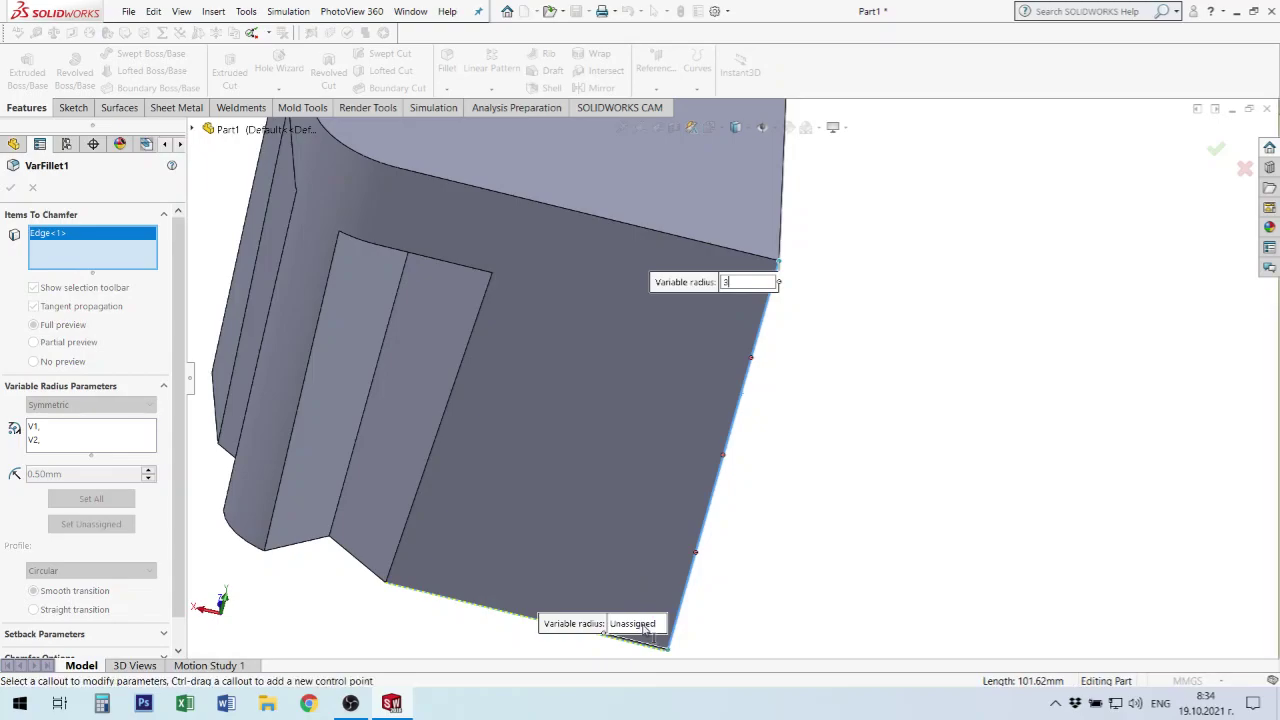
pyautogui.press('Return')
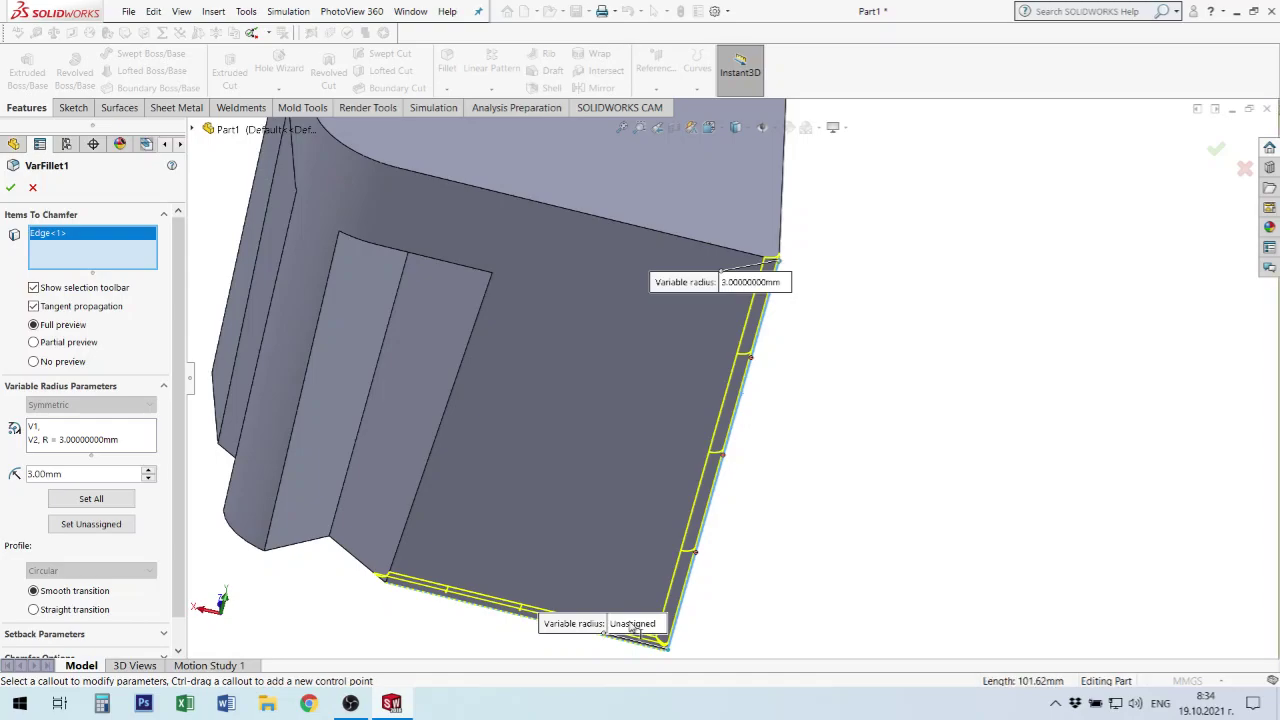
pyautogui.click(73, 437)
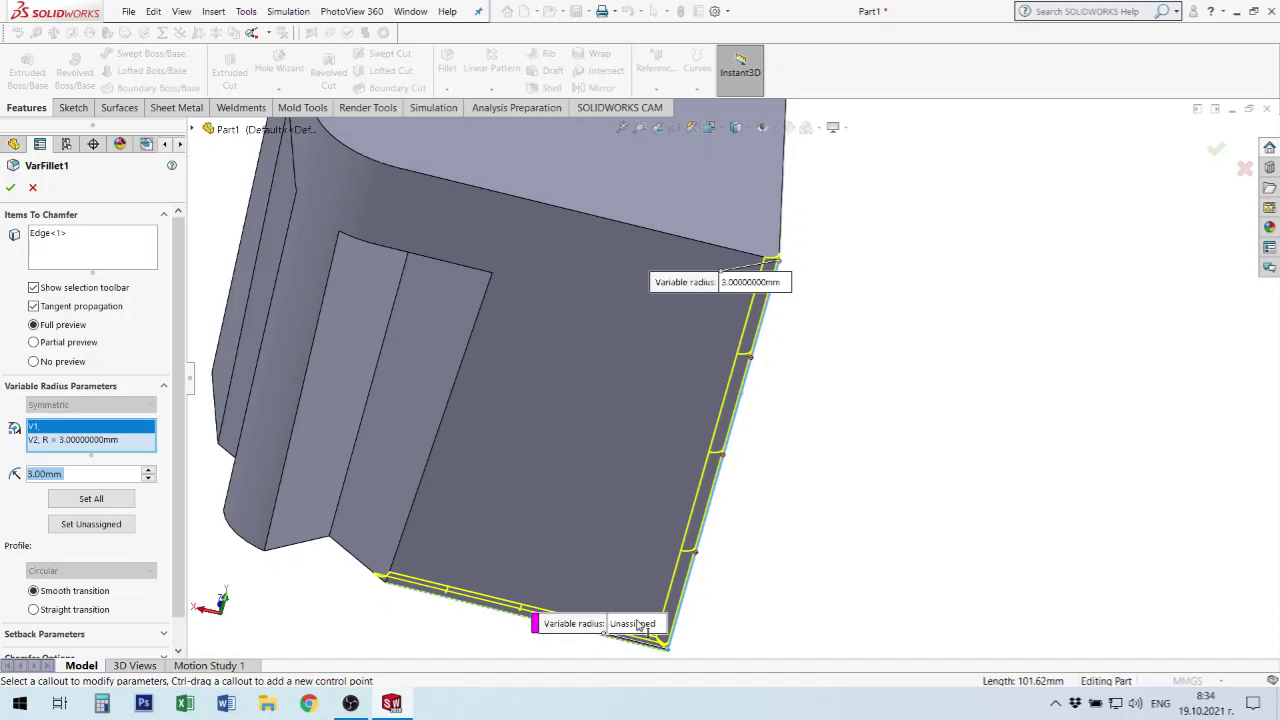
pyautogui.write('.5')
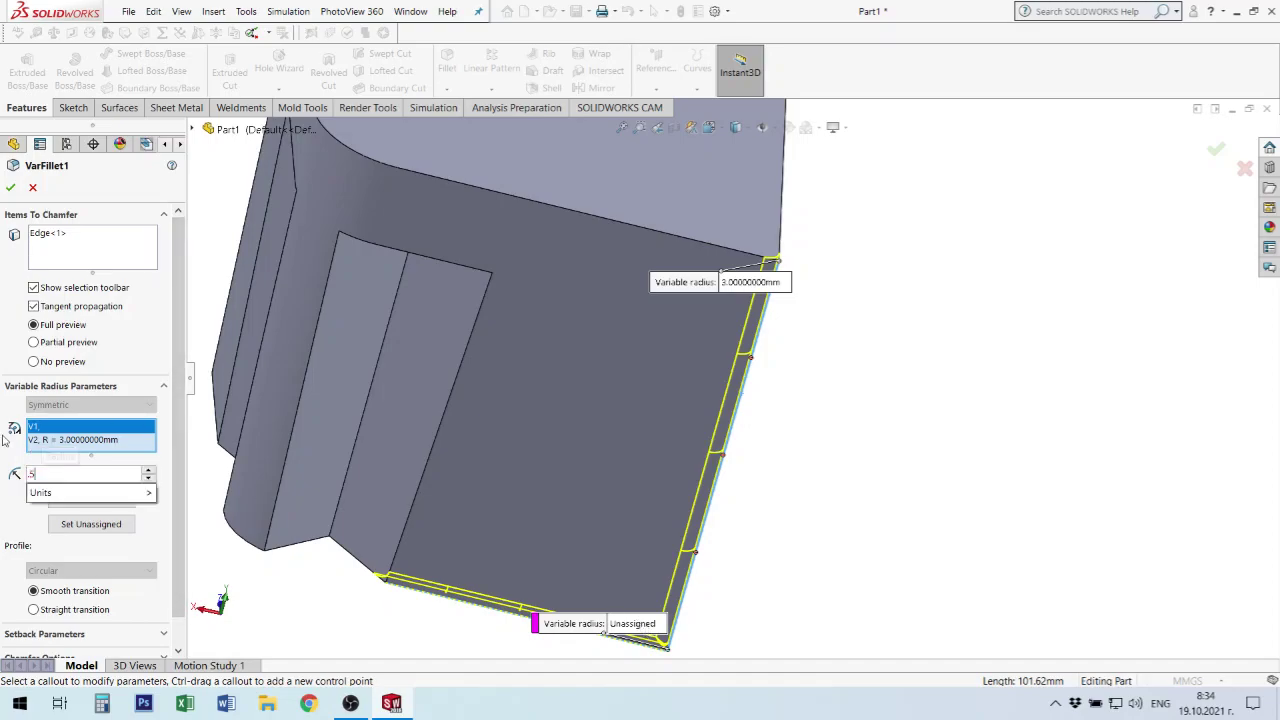
pyautogui.click(60, 492)
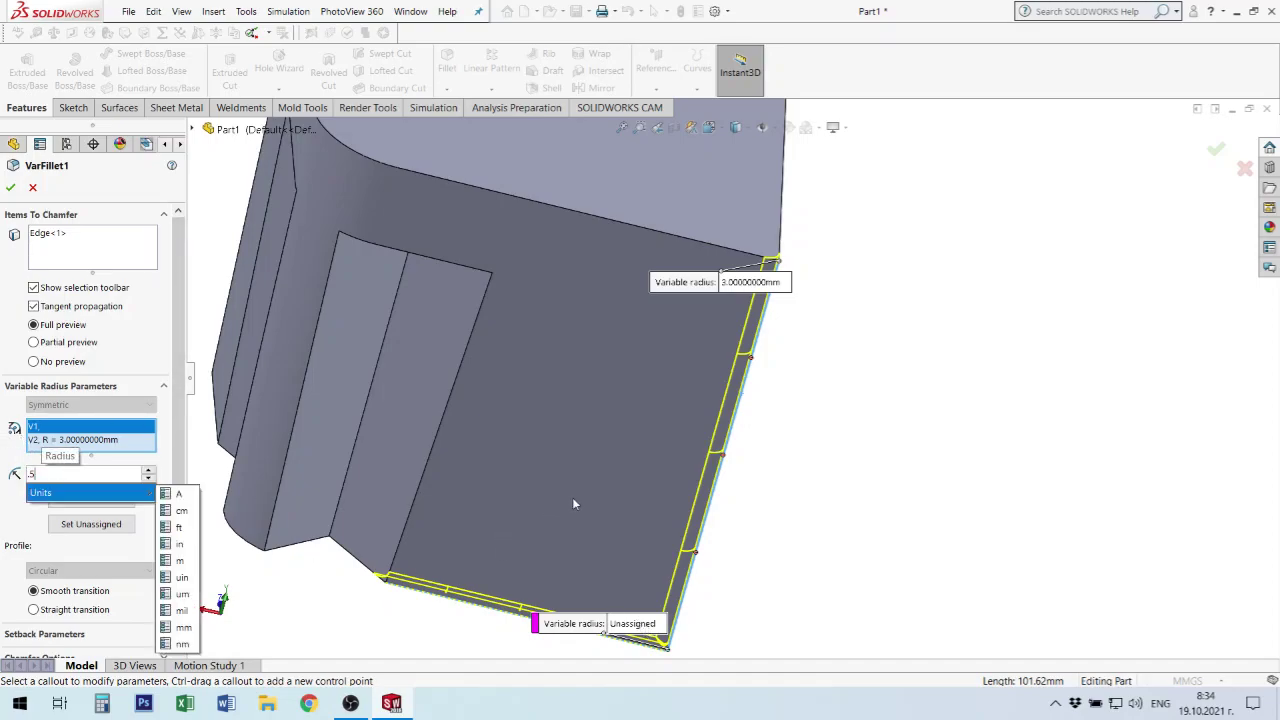
pyautogui.click(723, 456)
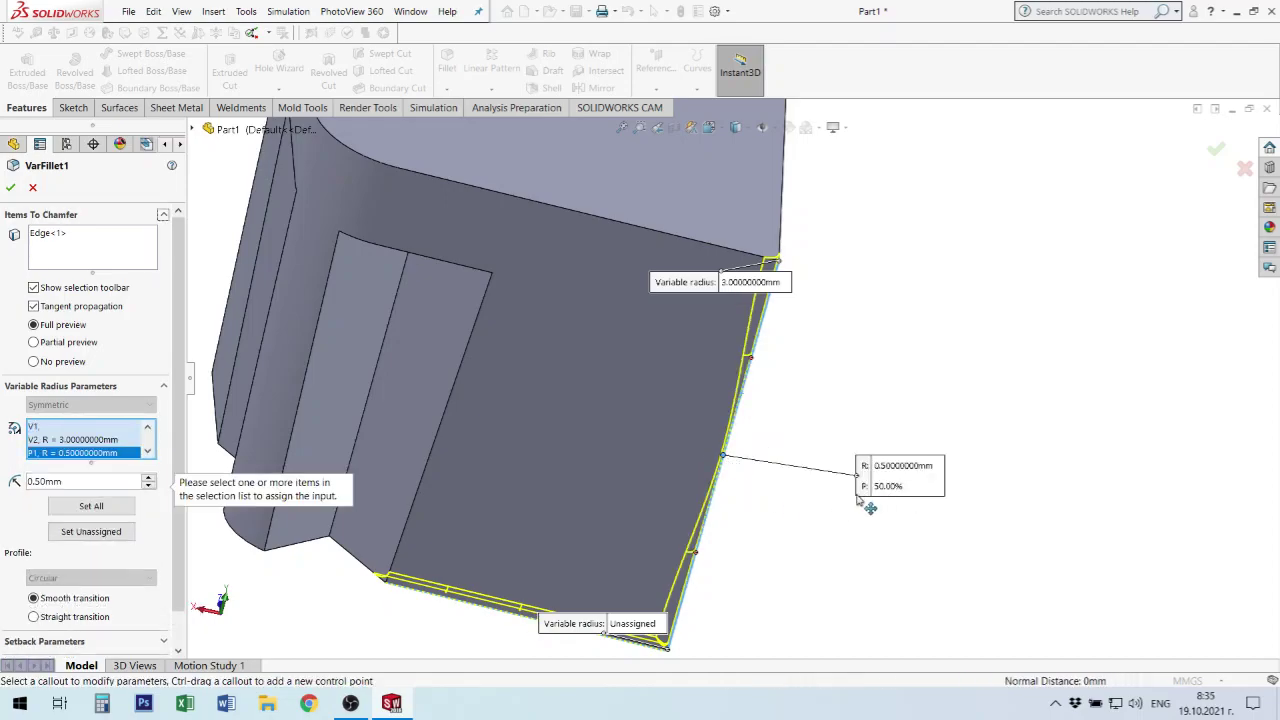
# - Check the right-edge fillet preview from several angles and accept VarFillet1
pyautogui.moveTo(825, 500)
pyautogui.mouseDown(button='middle')
pyautogui.moveTo(640, 523)
pyautogui.moveTo(640, 440)
pyautogui.moveTo(595, 335)
pyautogui.mouseUp(button='middle')
pyautogui.scroll(3, 592, 328)
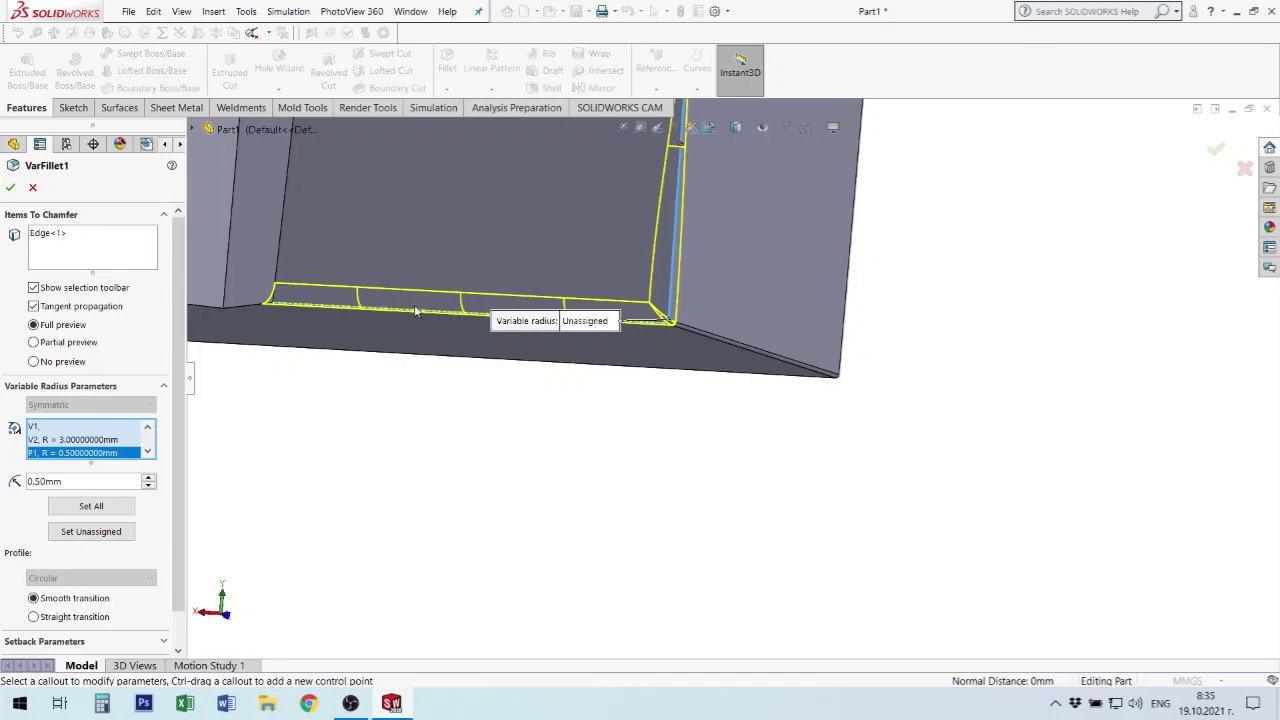
pyautogui.scroll(-2, 417, 313)
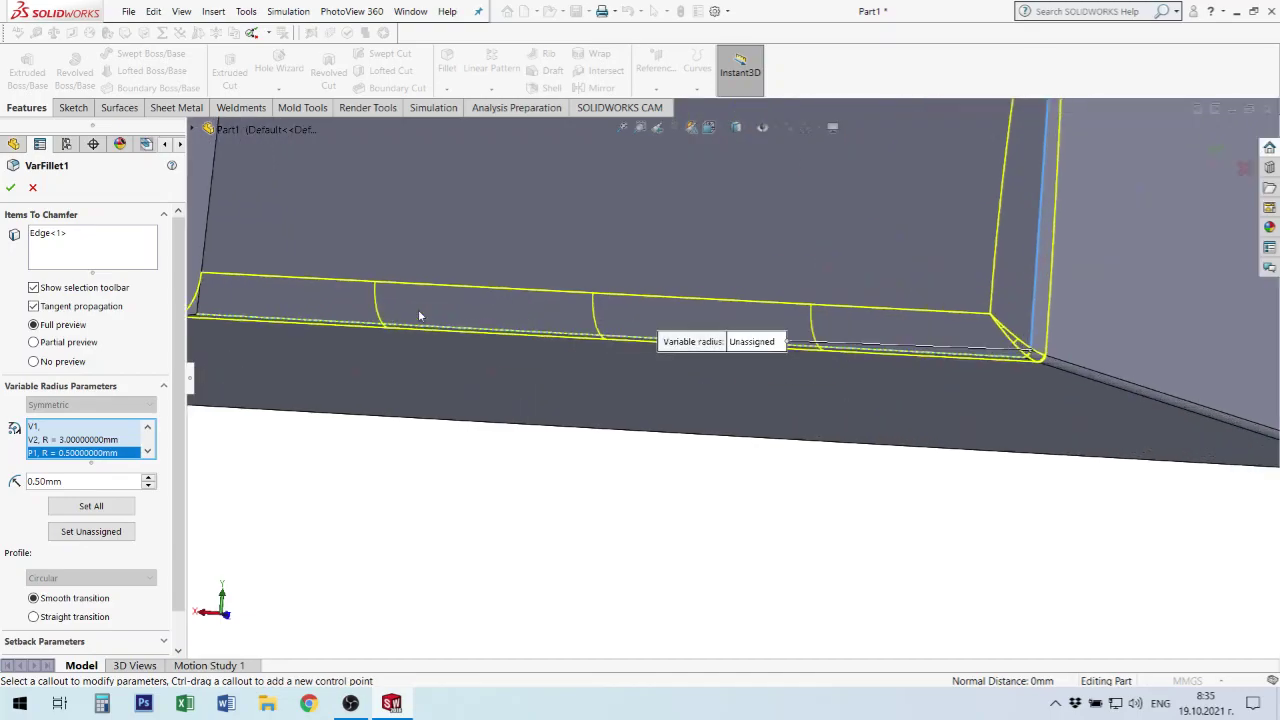
pyautogui.click(47, 242)
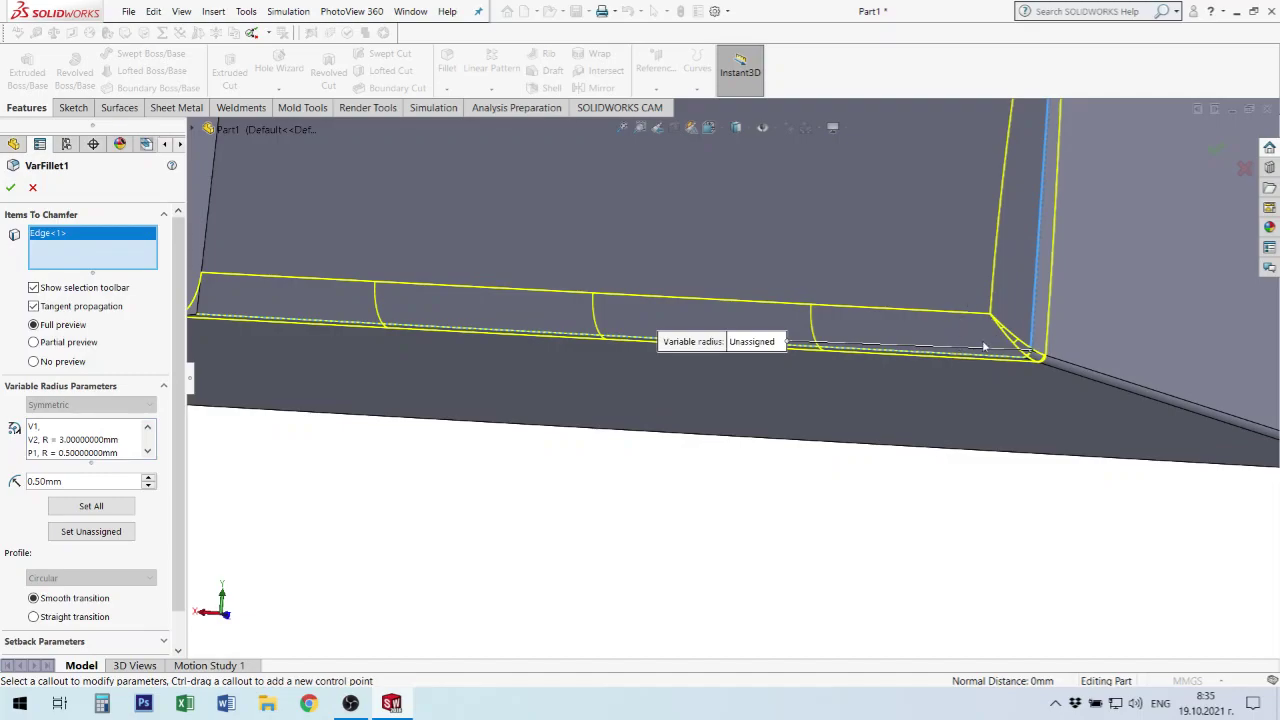
pyautogui.scroll(2, 990, 356)
pyautogui.scroll(2, 1011, 363)
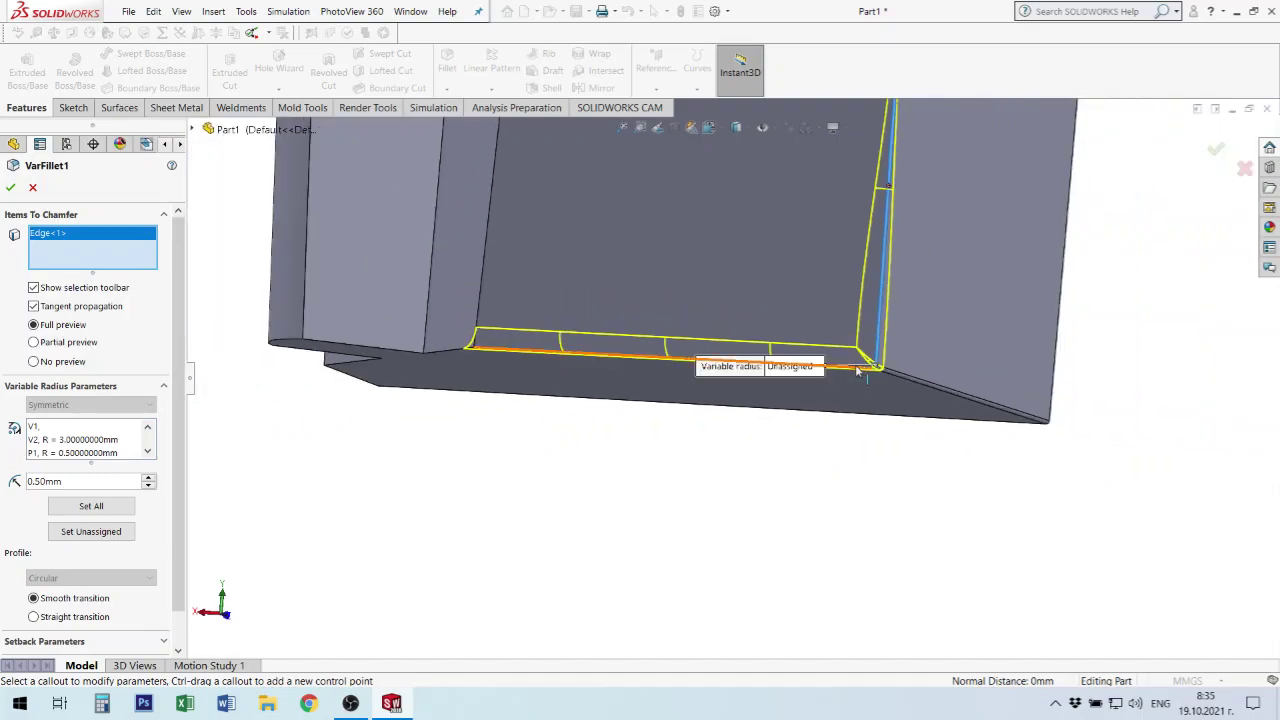
pyautogui.moveTo(943, 354)
pyautogui.mouseDown(button='middle')
pyautogui.moveTo(847, 264)
pyautogui.moveTo(861, 246)
pyautogui.mouseUp(button='middle')
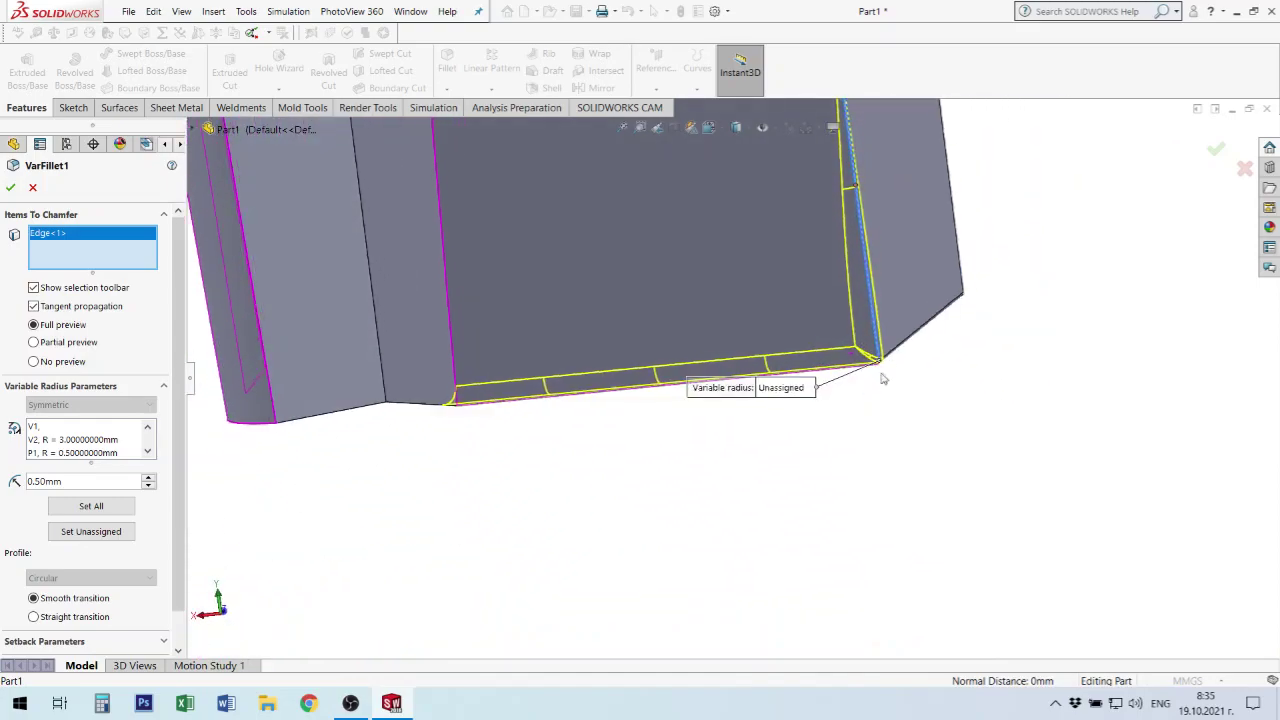
pyautogui.scroll(2, 861, 246)
pyautogui.scroll(-2, 861, 246)
pyautogui.scroll(-2, 833, 239)
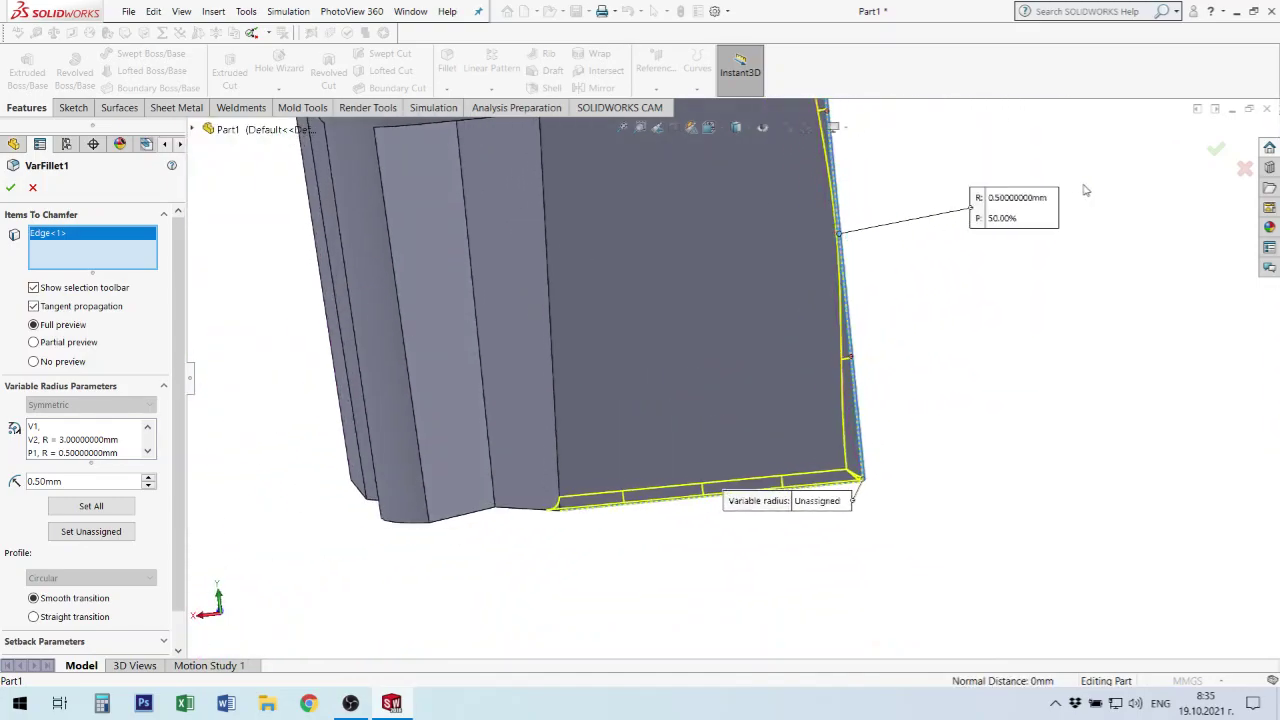
pyautogui.click(1216, 149)
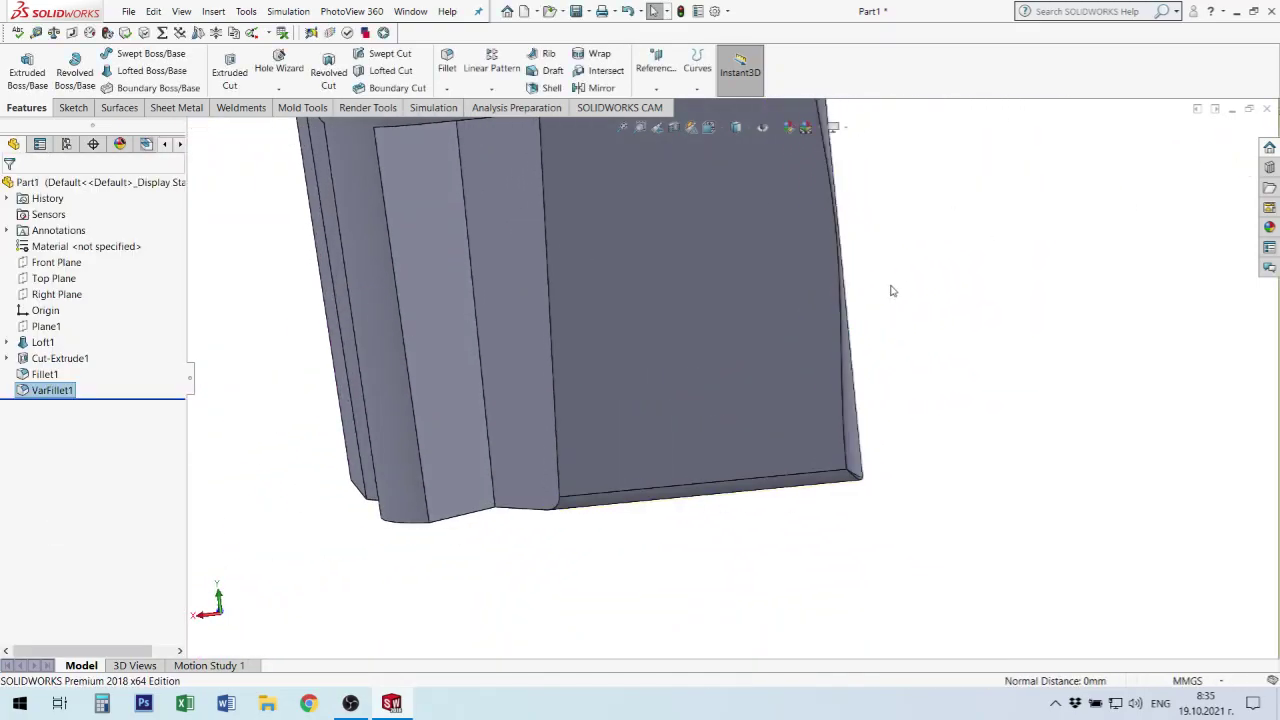
# - Inspect the finished fillet, then reopen VarFillet1 showing V2 at 3 mm and P1 at 0.5 mm
pyautogui.moveTo(889, 286)
pyautogui.mouseDown(button='middle')
pyautogui.moveTo(834, 296)
pyautogui.moveTo(880, 477)
pyautogui.moveTo(849, 457)
pyautogui.mouseUp(button='middle')
pyautogui.scroll(2, 849, 457)
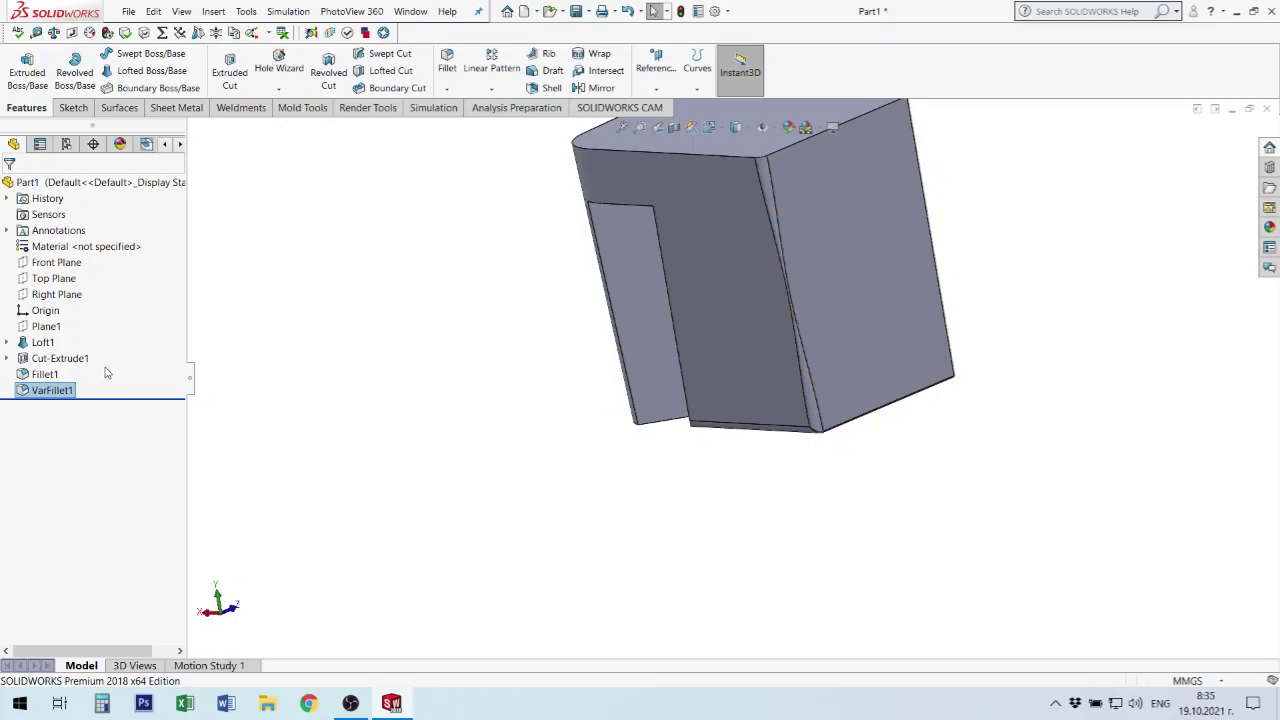
pyautogui.rightClick(55, 391)
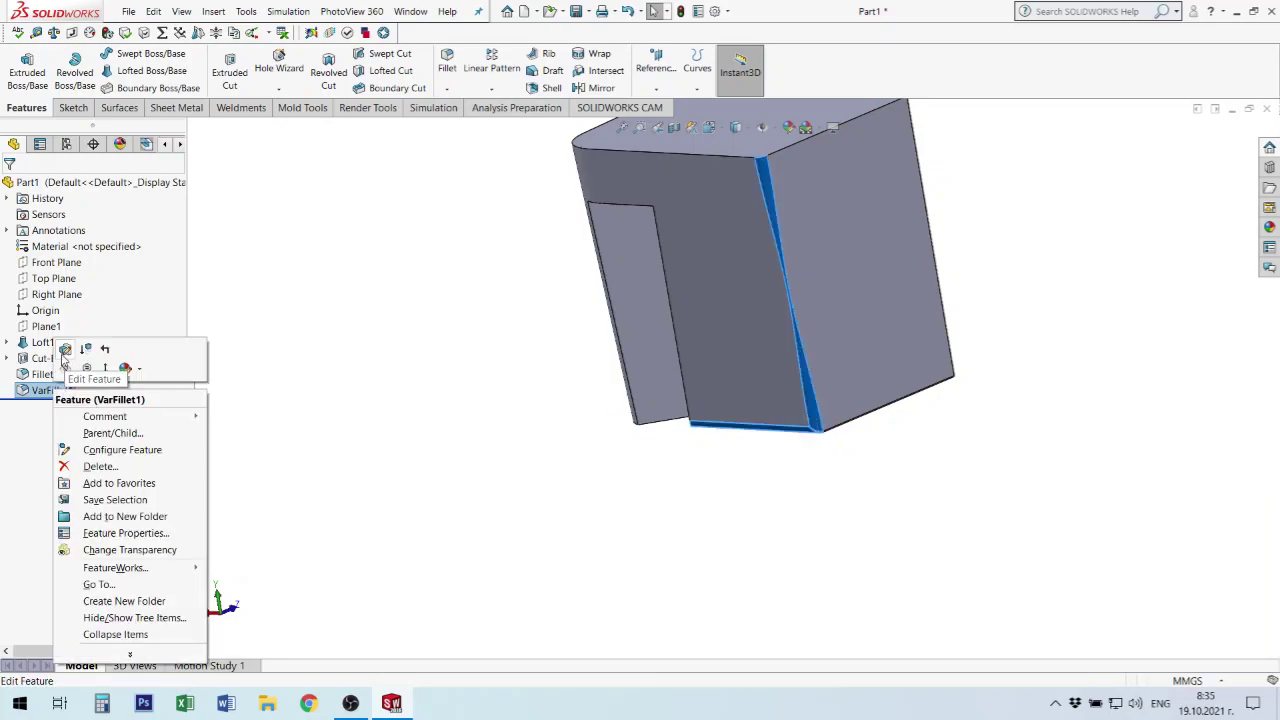
pyautogui.click(67, 358)
pyautogui.scroll(-2, 826, 472)
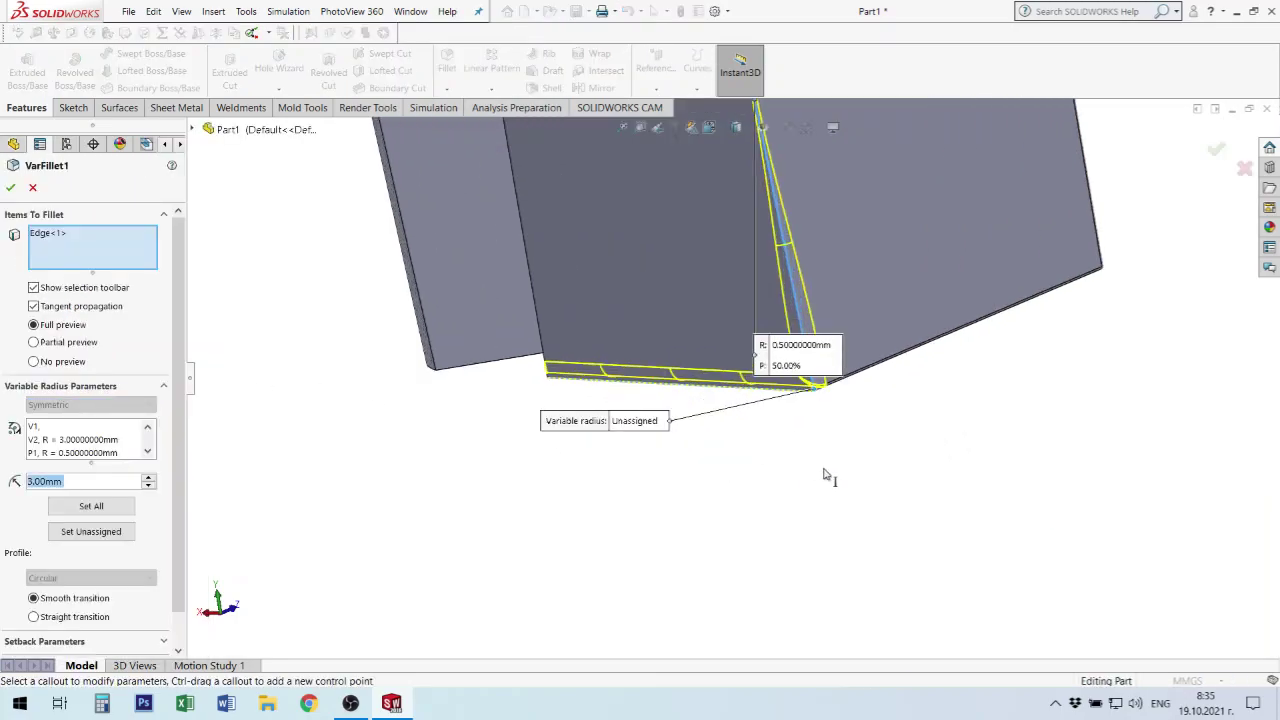
pyautogui.scroll(-2, 826, 430)
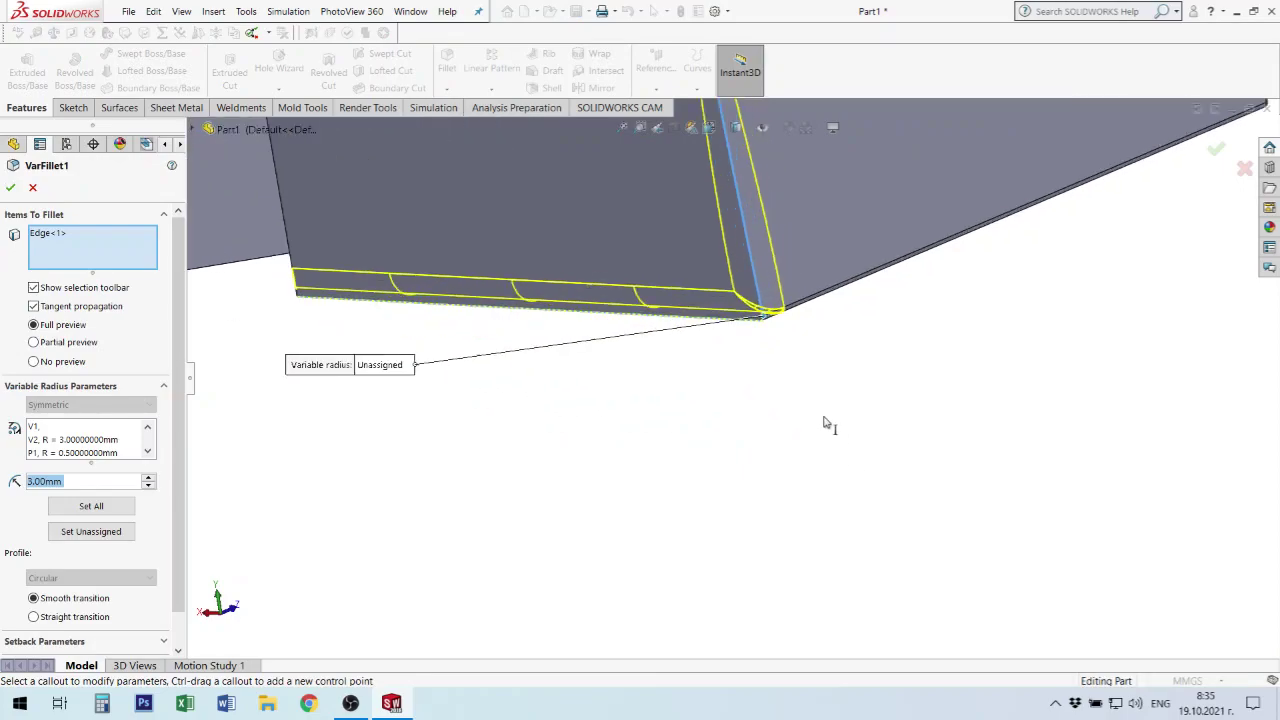
pyautogui.click(766, 321)
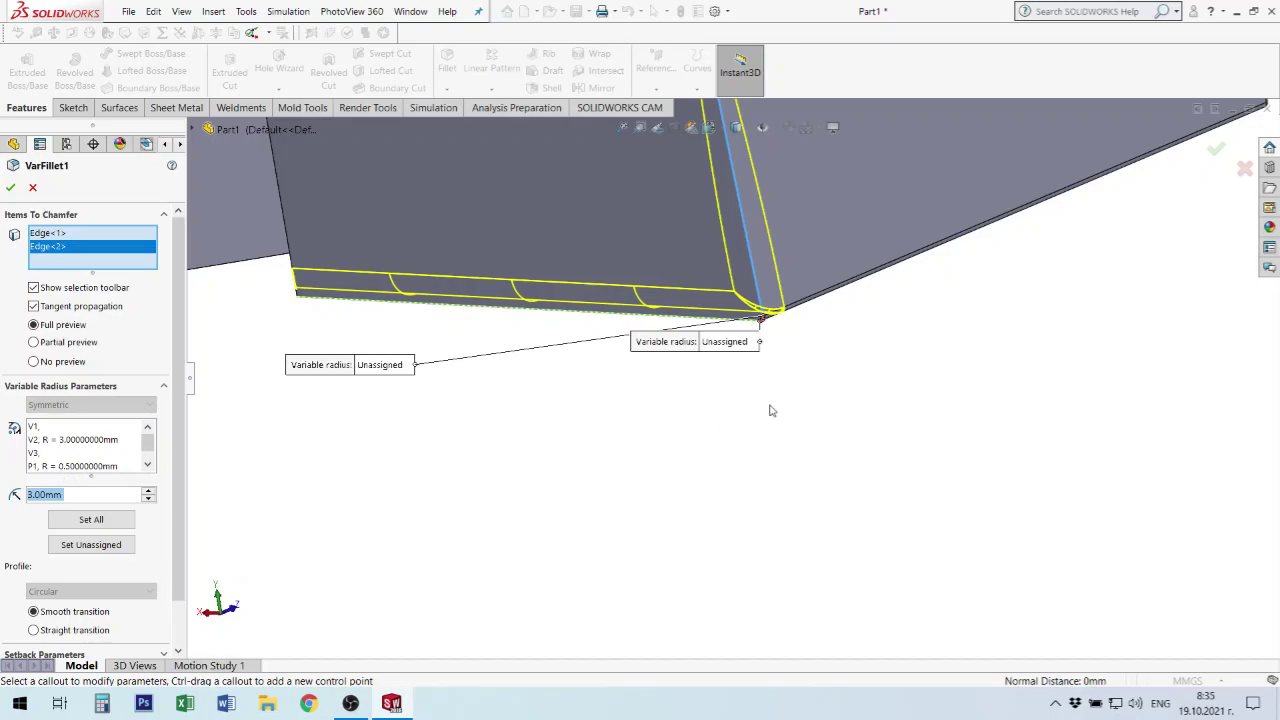
pyautogui.moveTo(742, 347); pyautogui.dragTo(812, 382)
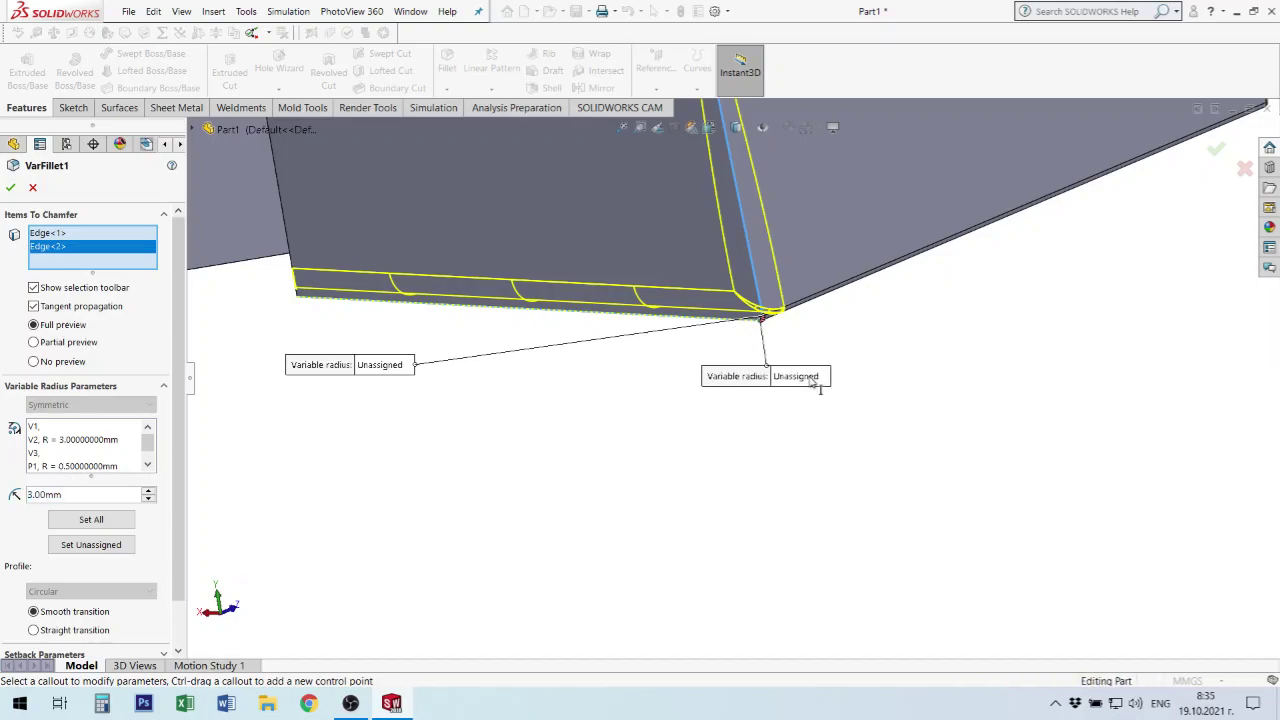
pyautogui.click(810, 378)
pyautogui.write('.5')
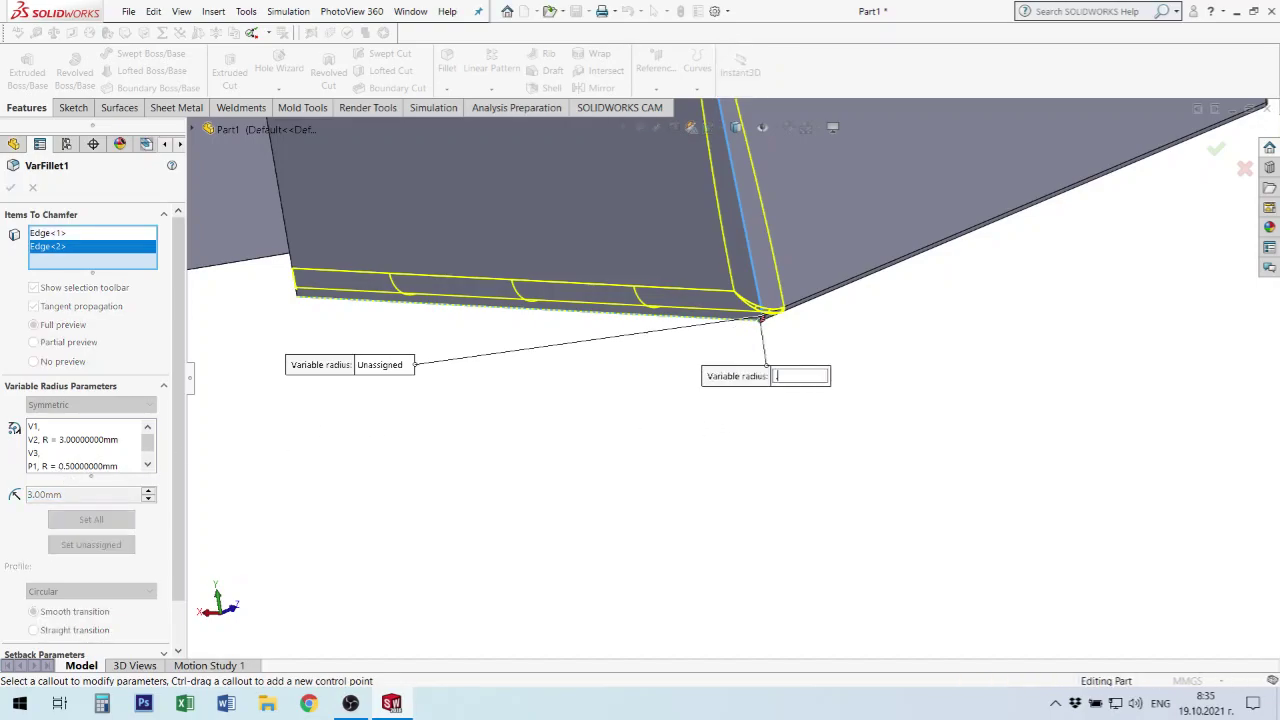
pyautogui.press('Return')
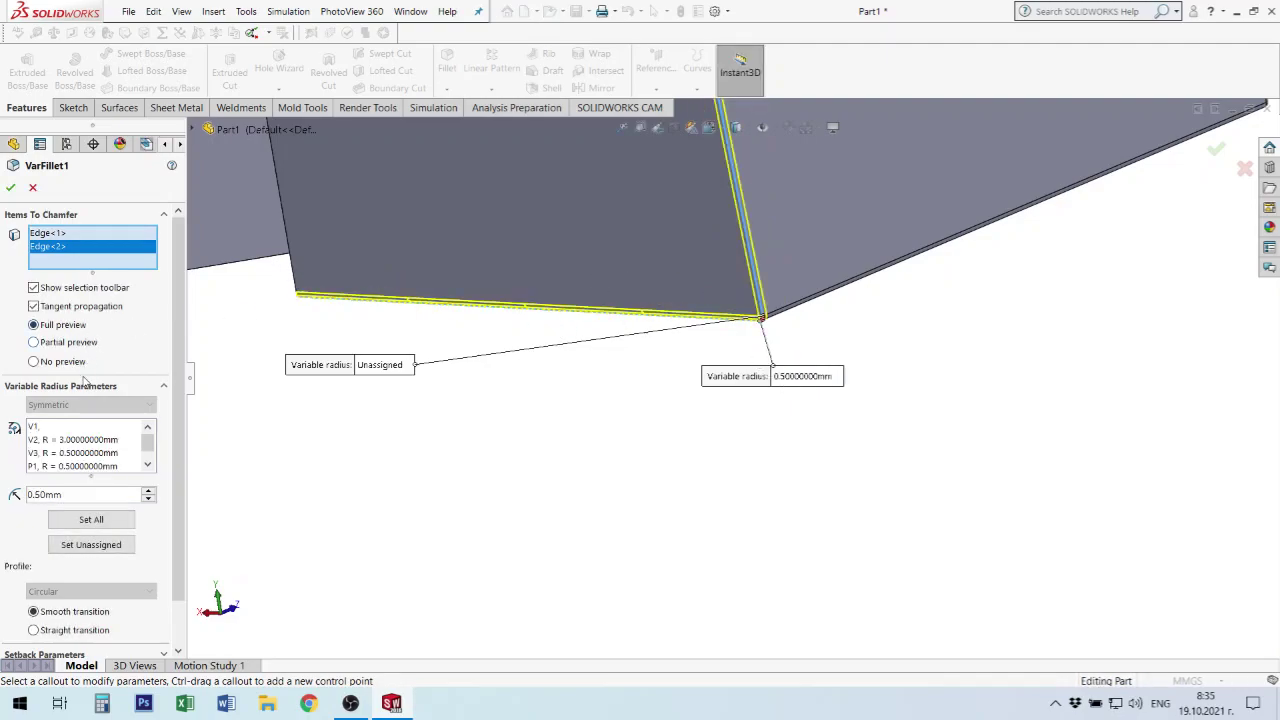
pyautogui.click(50, 236)
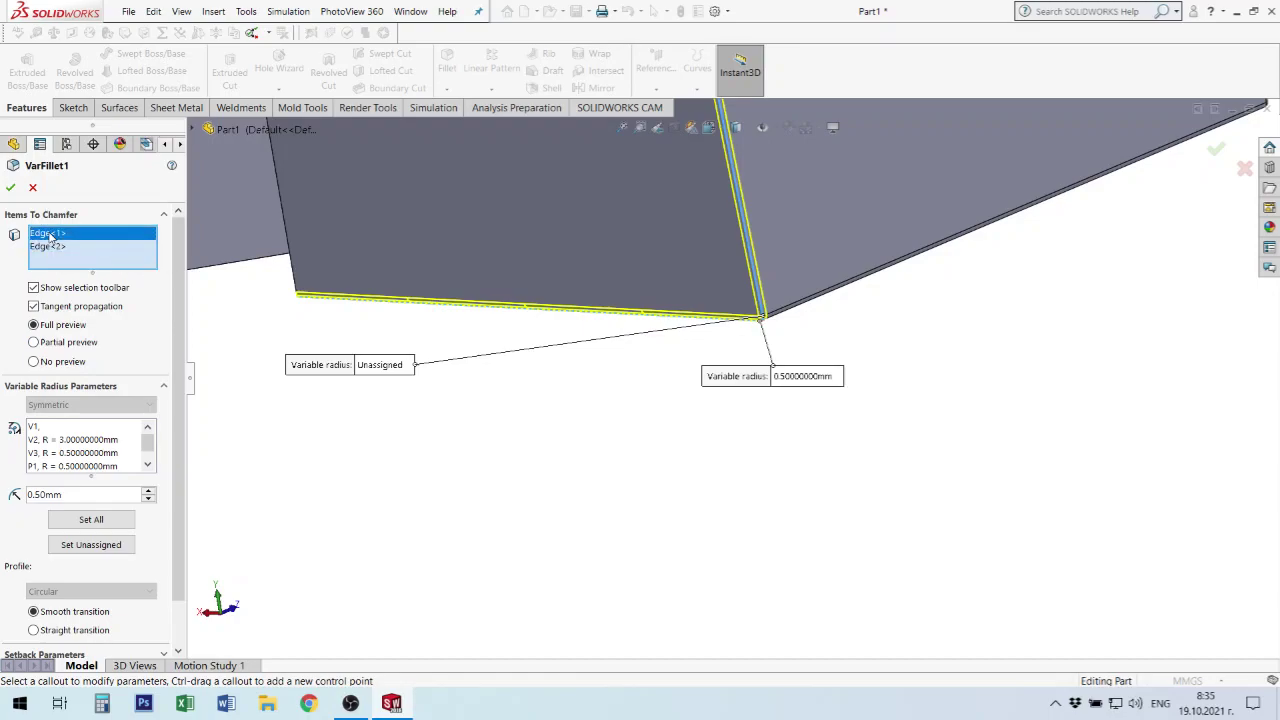
pyautogui.scroll(-2, 660, 277)
pyautogui.scroll(-2, 660, 277)
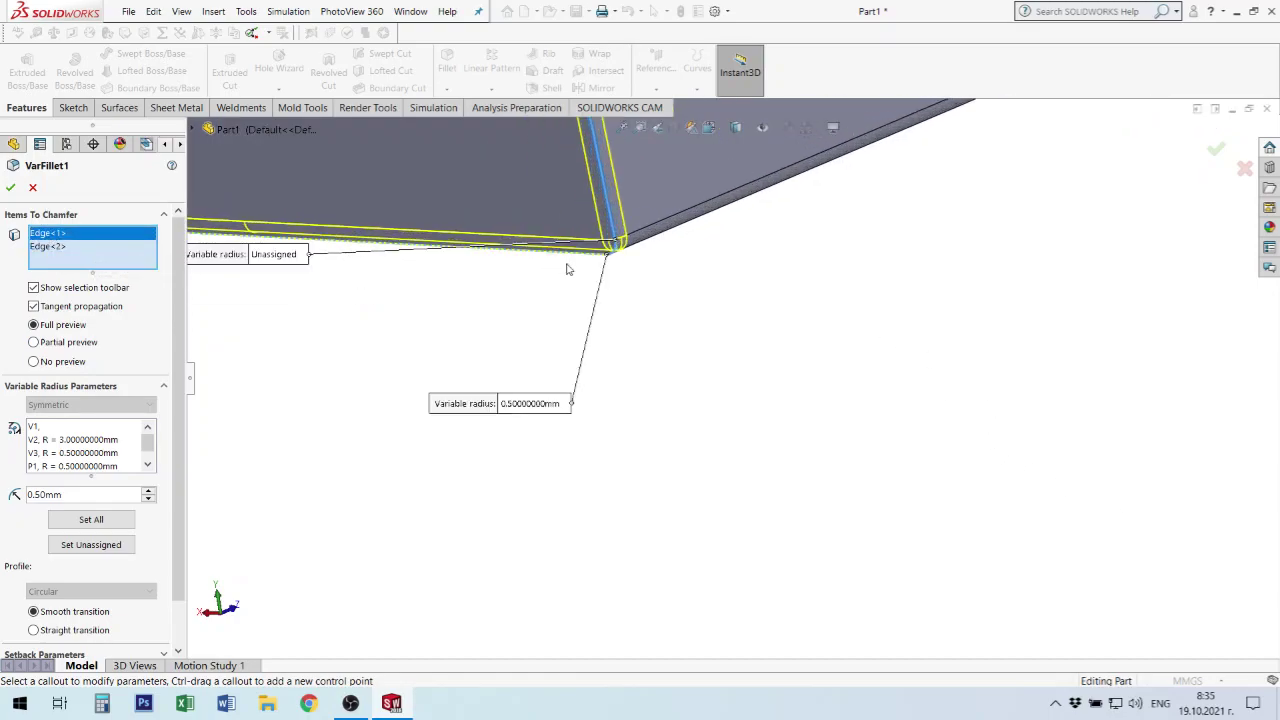
pyautogui.scroll(-2, 660, 277)
pyautogui.scroll(-2, 660, 277)
pyautogui.scroll(-2, 682, 292)
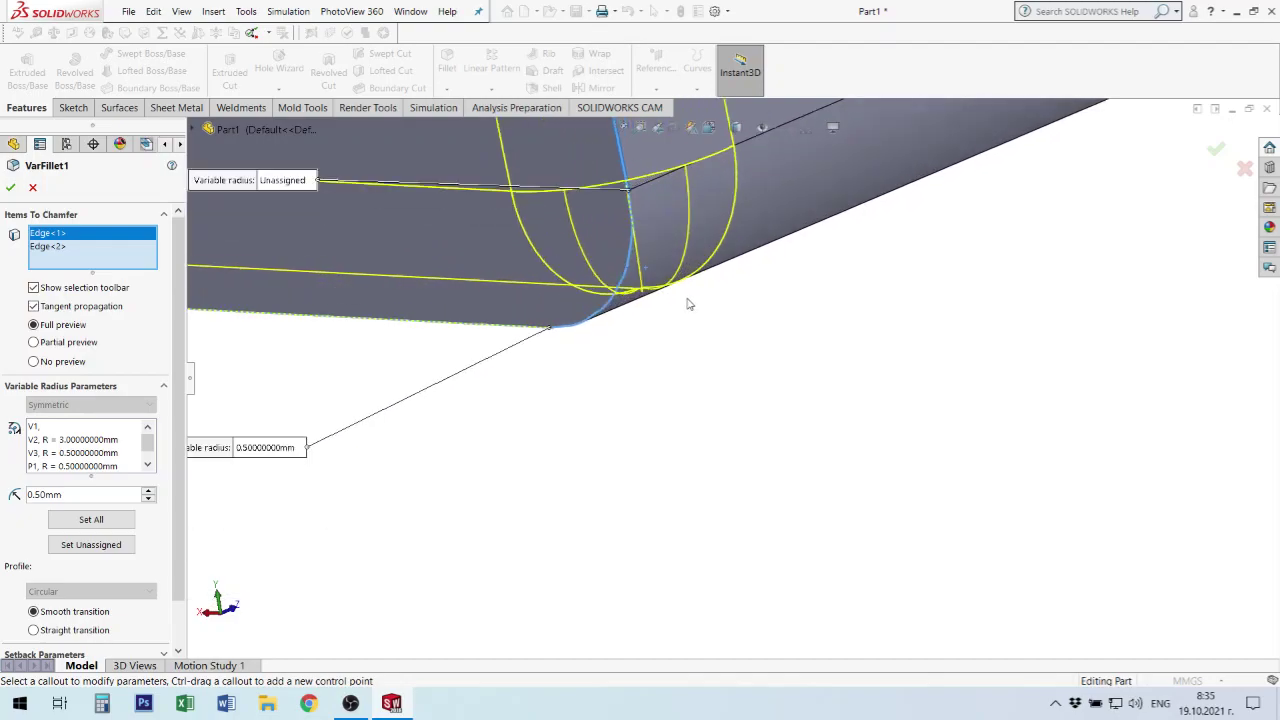
pyautogui.click(608, 314)
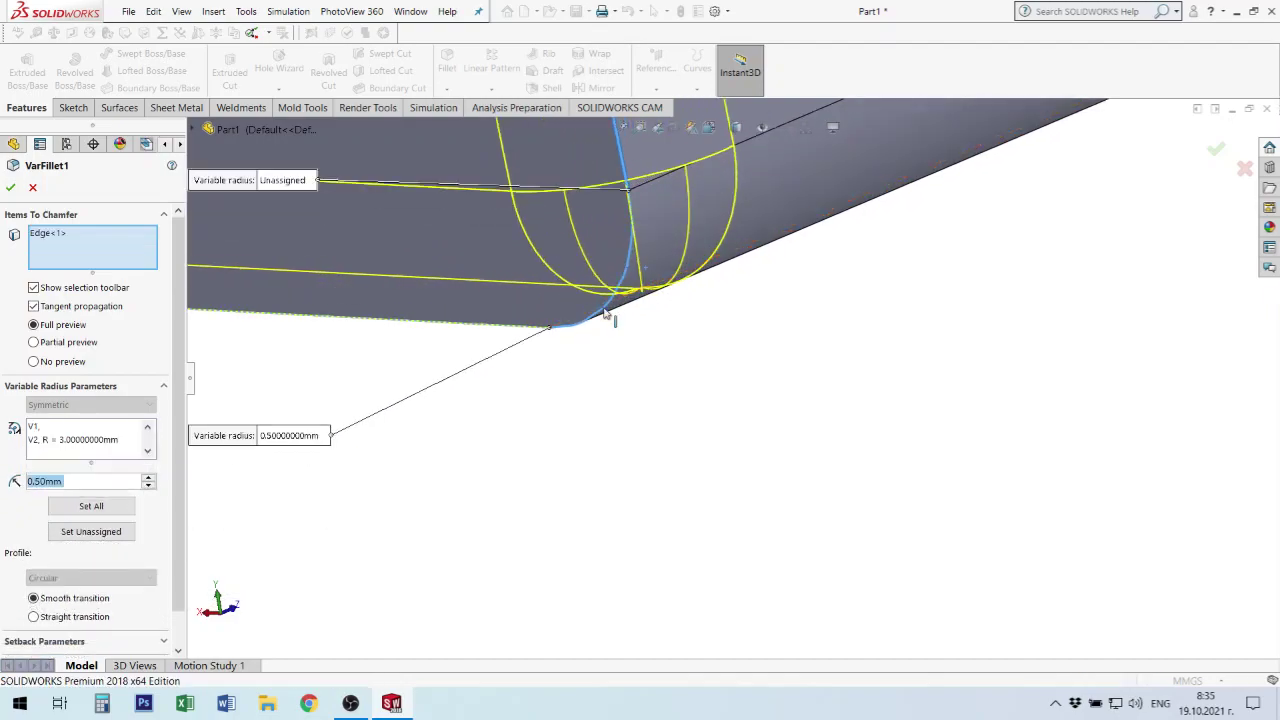
pyautogui.scroll(2, 731, 394)
pyautogui.scroll(2, 825, 402)
pyautogui.scroll(2, 743, 359)
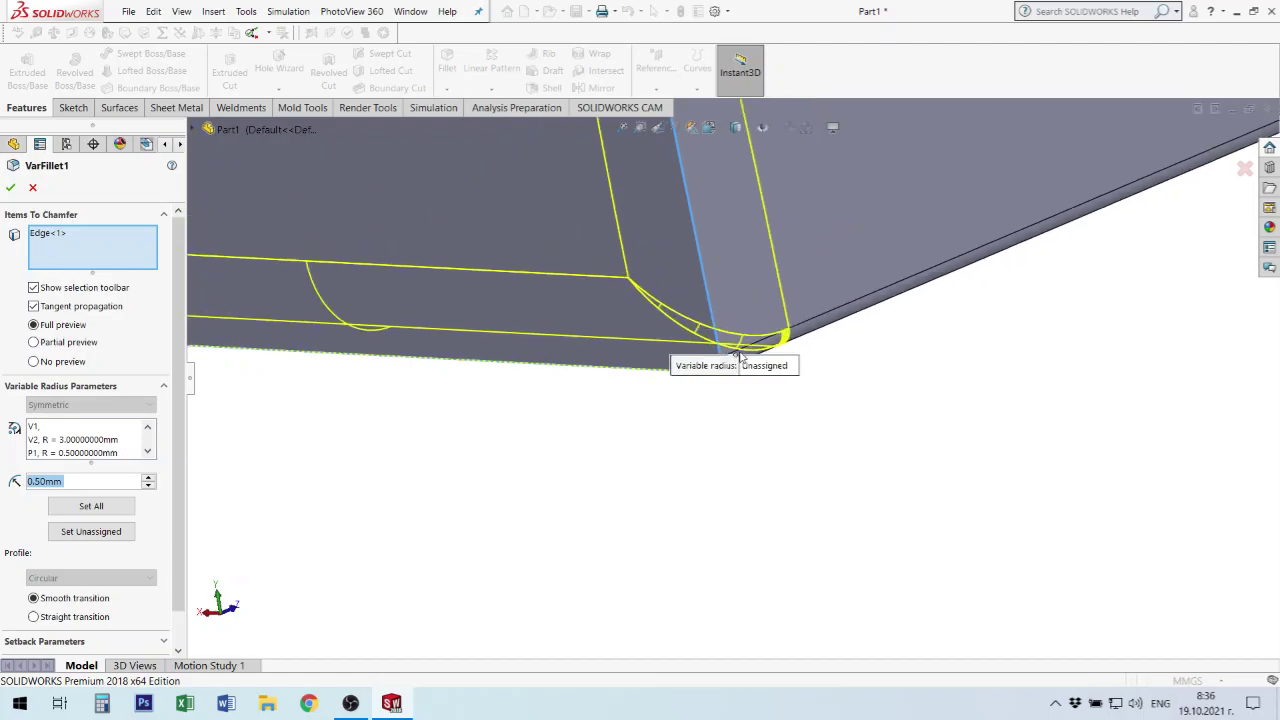
pyautogui.scroll(2, 748, 364)
pyautogui.moveTo(752, 368)
pyautogui.mouseDown(button='middle')
pyautogui.moveTo(630, 252)
pyautogui.moveTo(797, 330)
pyautogui.moveTo(722, 269)
pyautogui.mouseUp(button='middle')
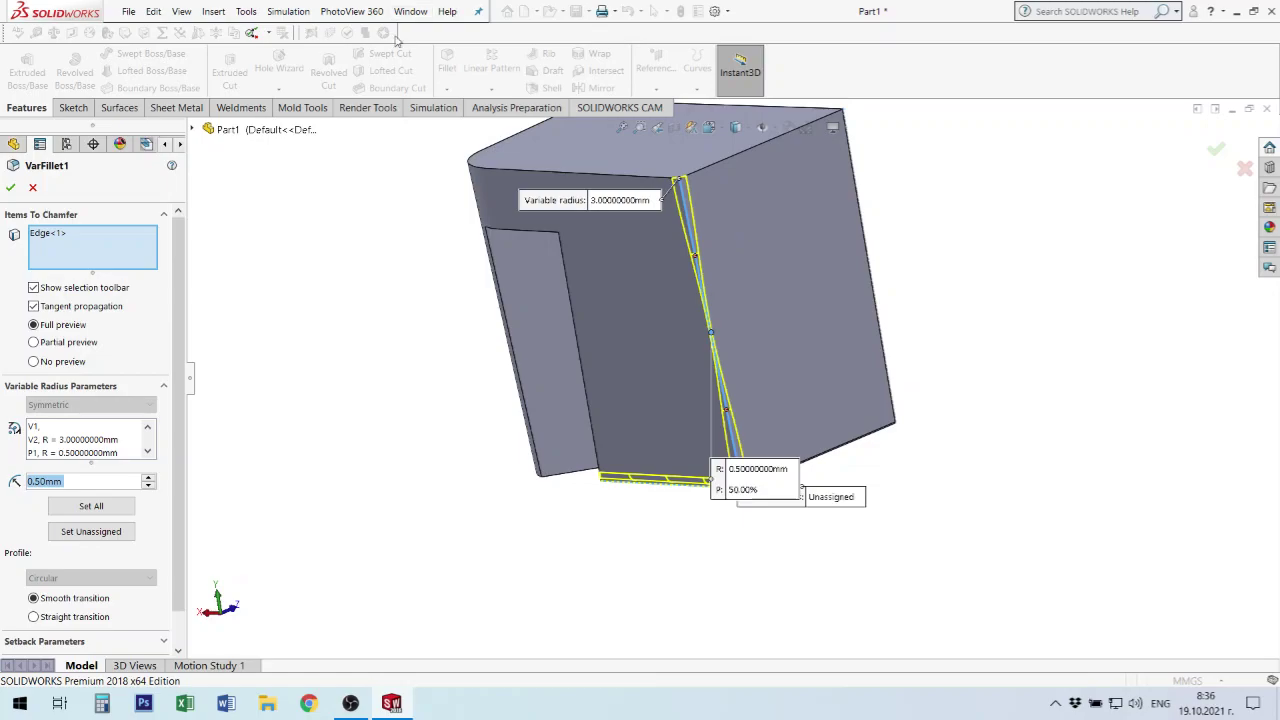
# - Cancel the fillet settings and reopen VarFillet1 for editing from its face
pyautogui.click(33, 189)
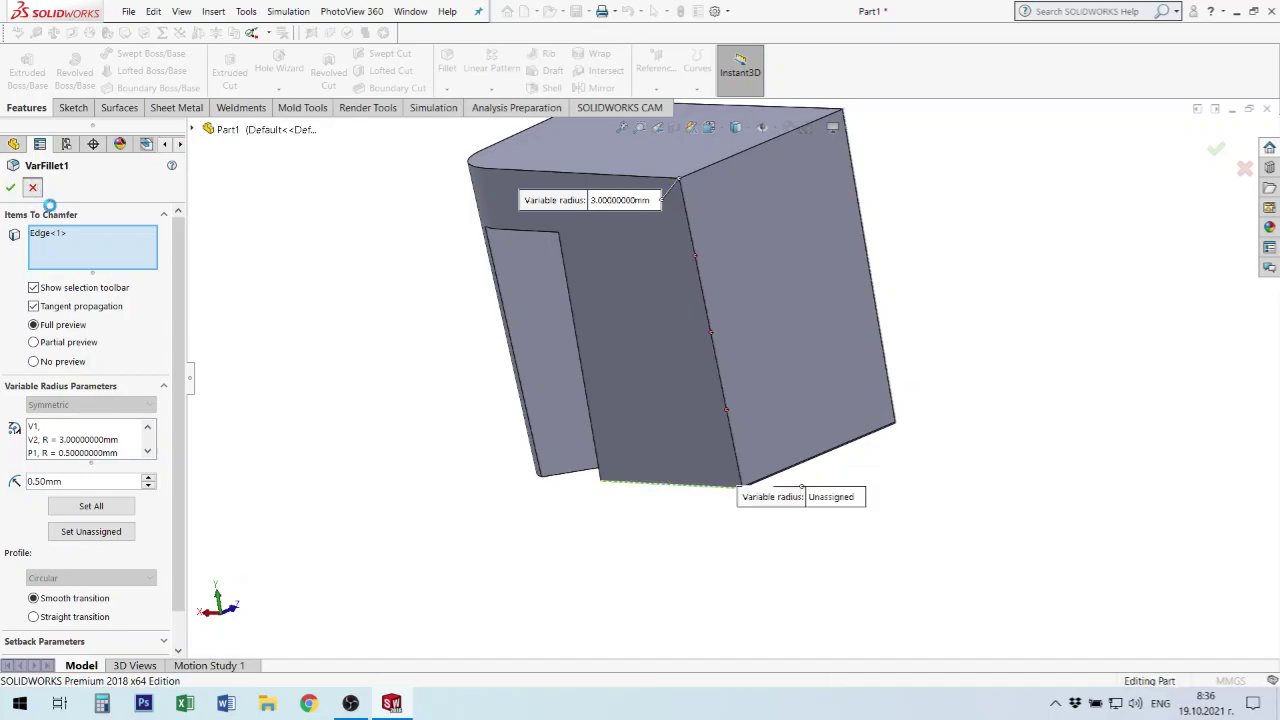
pyautogui.click(736, 463)
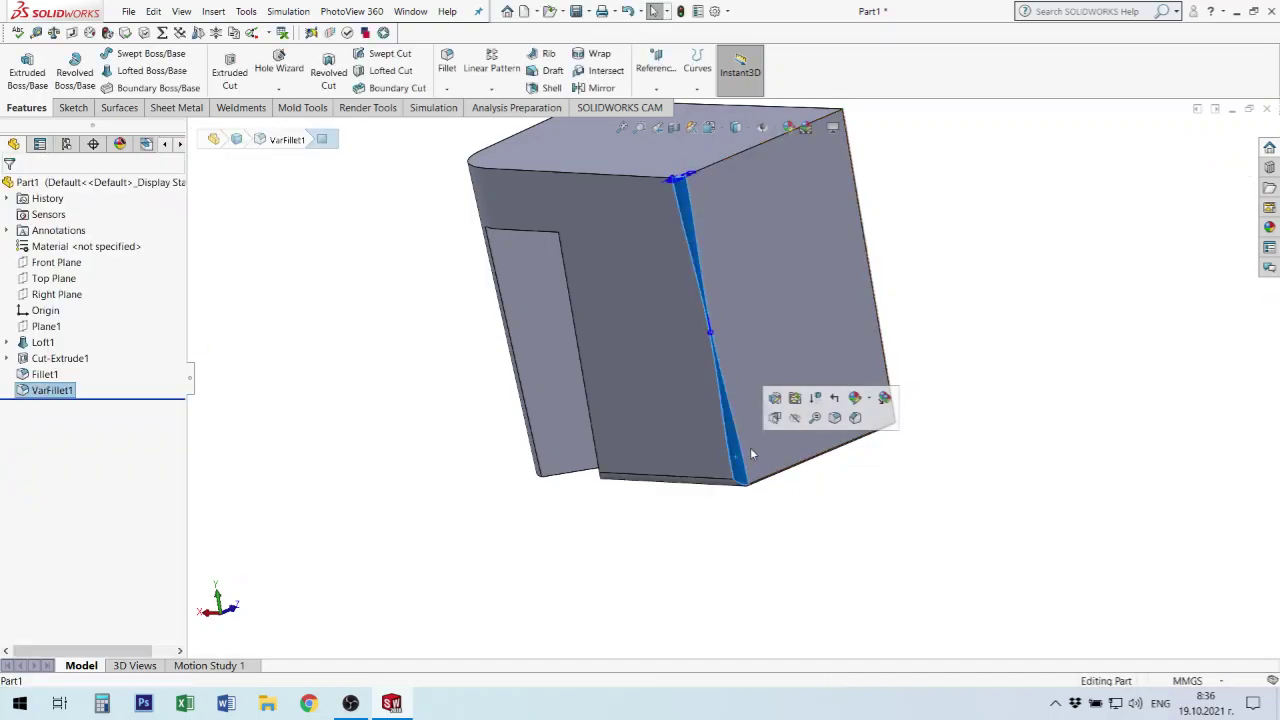
pyautogui.click(775, 398)
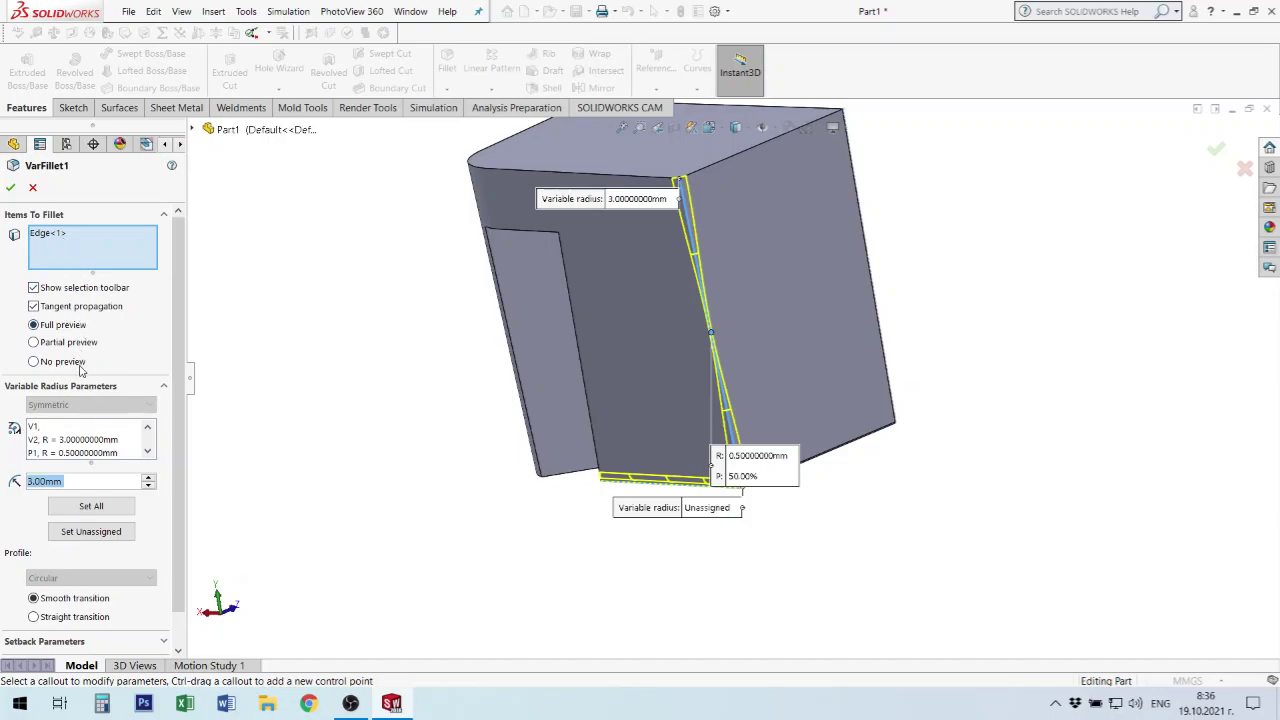
pyautogui.scroll(-1, 125, 340)
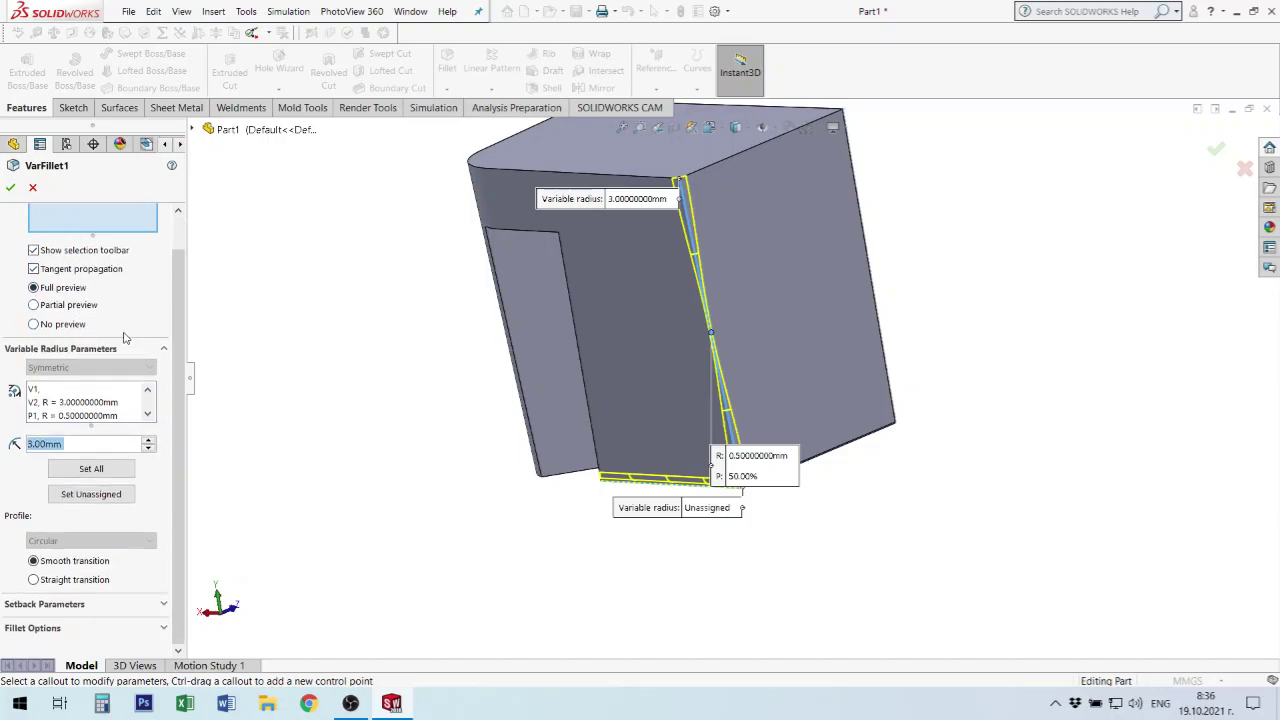
pyautogui.scroll(1, 125, 340)
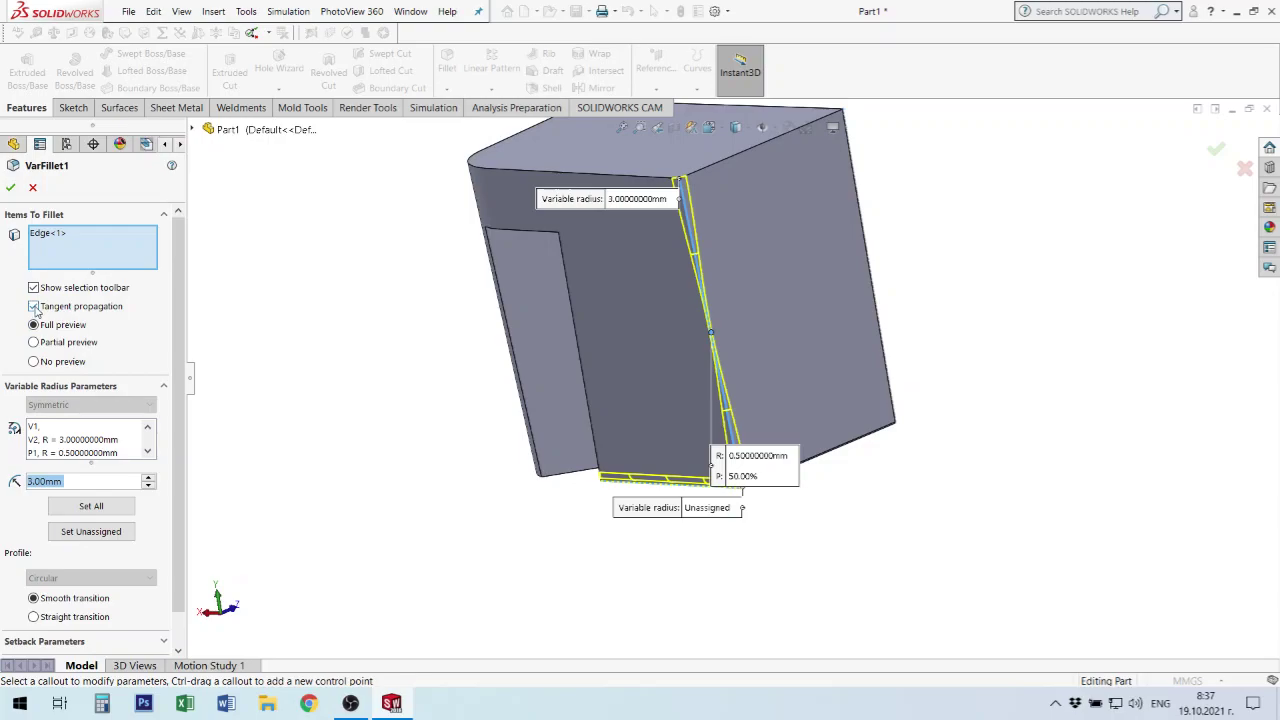
# - Toggle Tangent propagation off and on, then select the V1 end radius
pyautogui.click(34, 307)
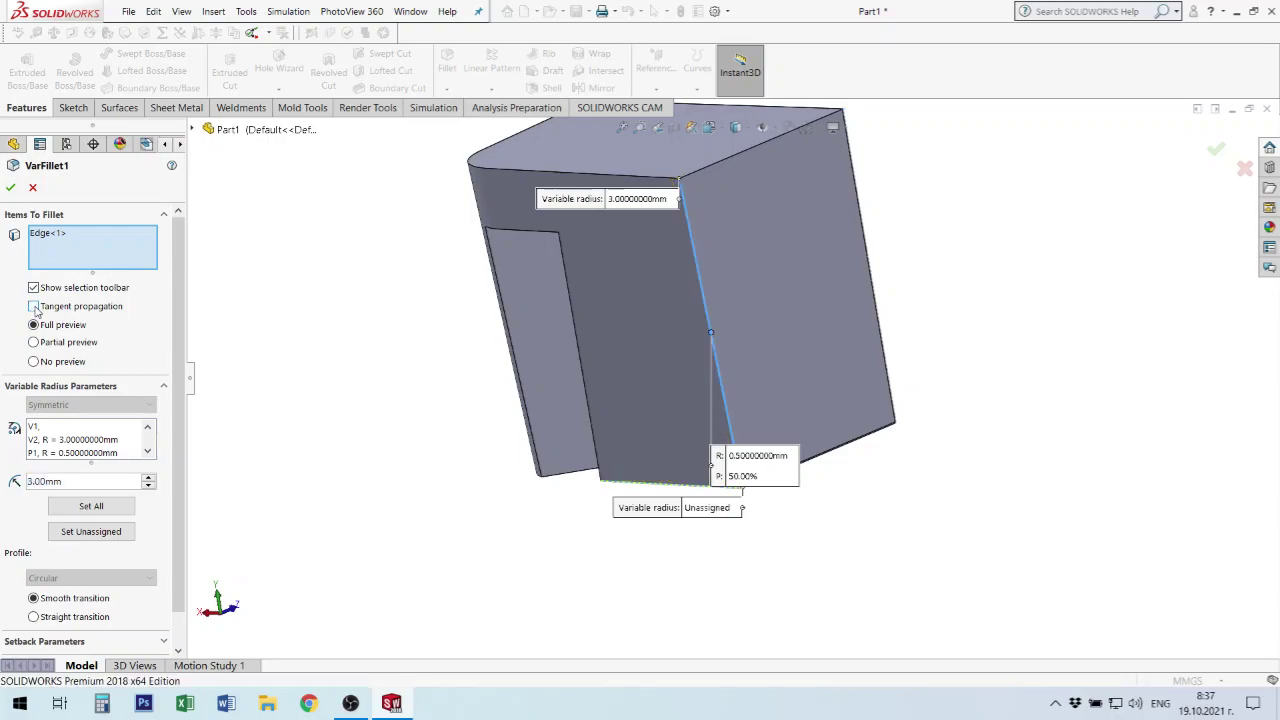
pyautogui.click(34, 306)
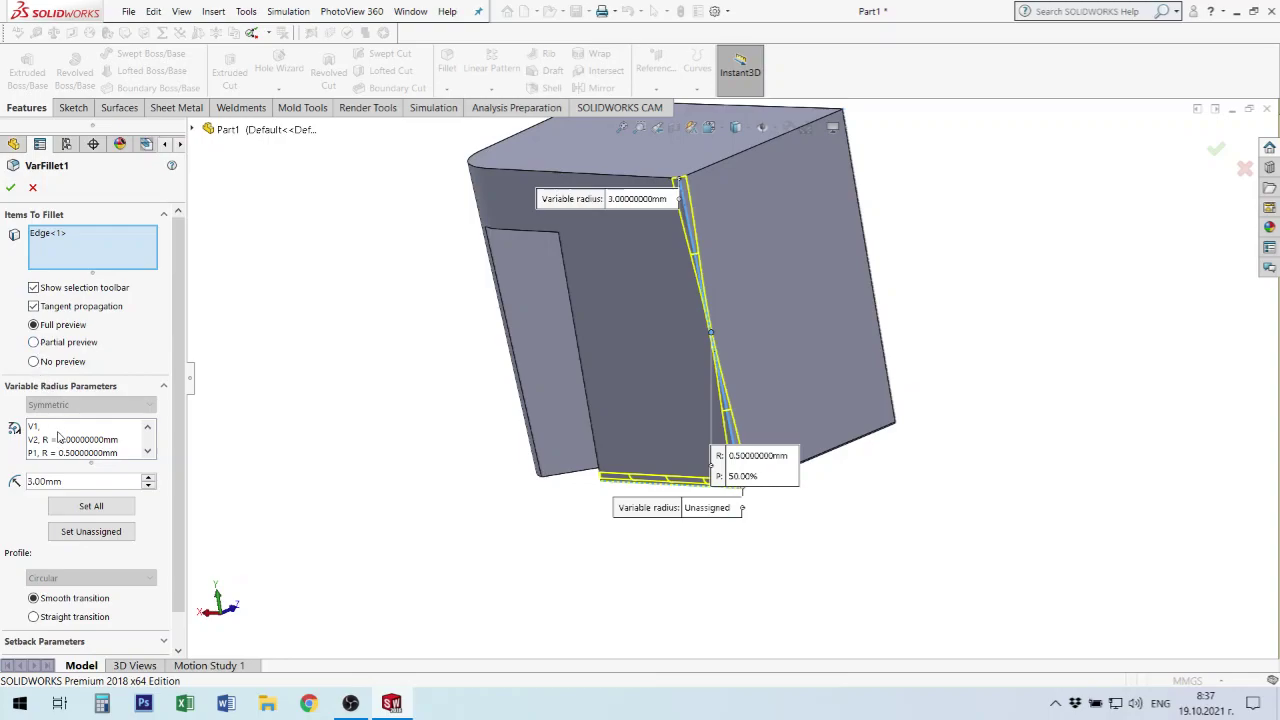
pyautogui.click(98, 484)
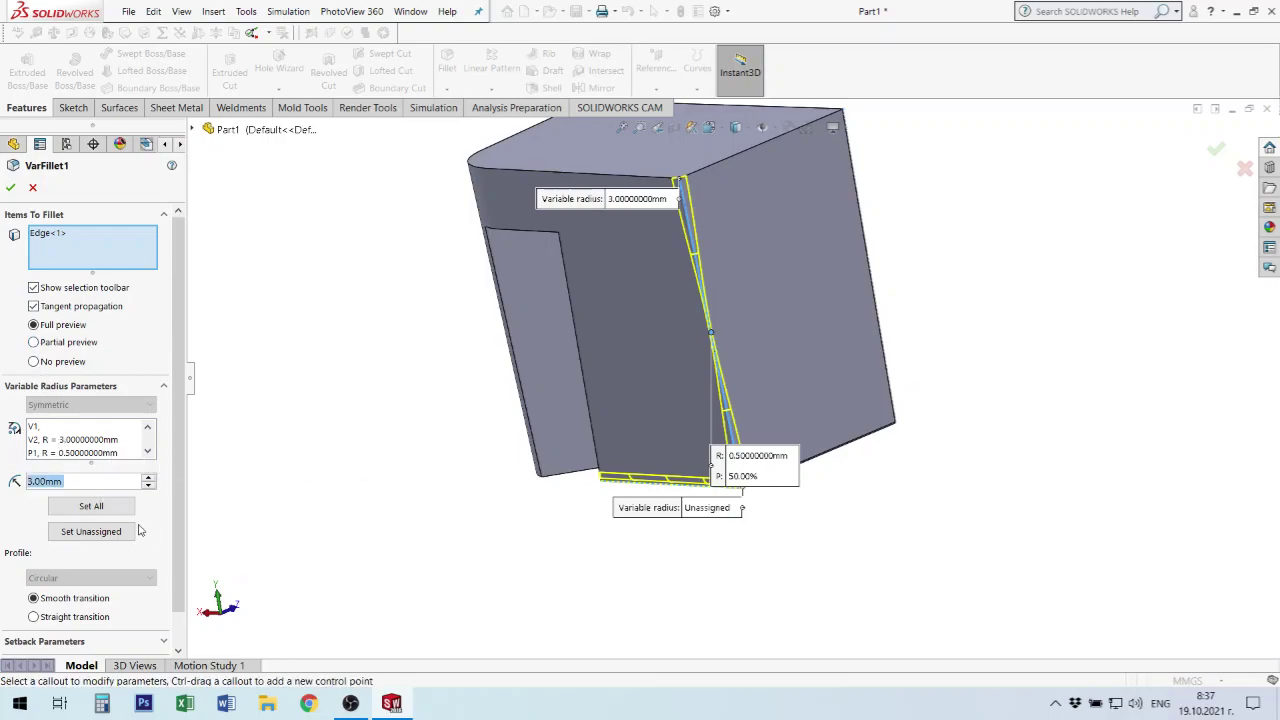
pyautogui.click(50, 427)
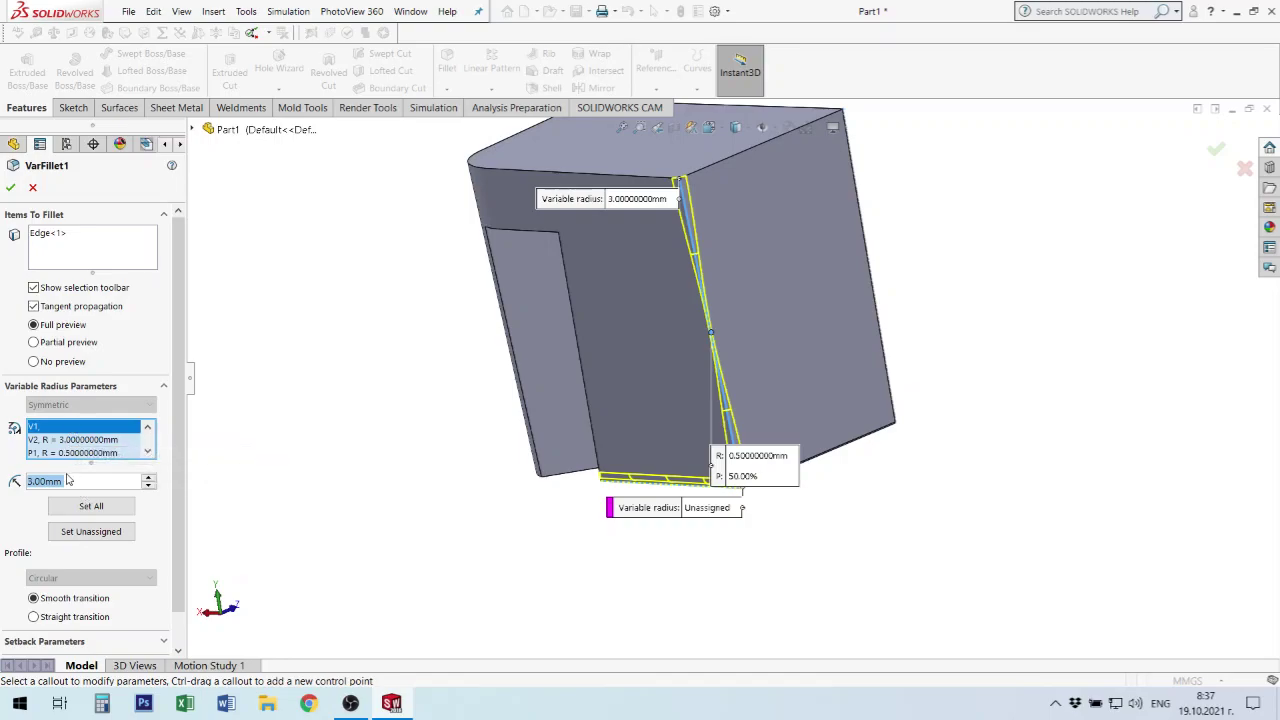
# - Set VarFillet1's V1 radius to 1 mm, select P1, and apply the fillet
pyautogui.write('1')
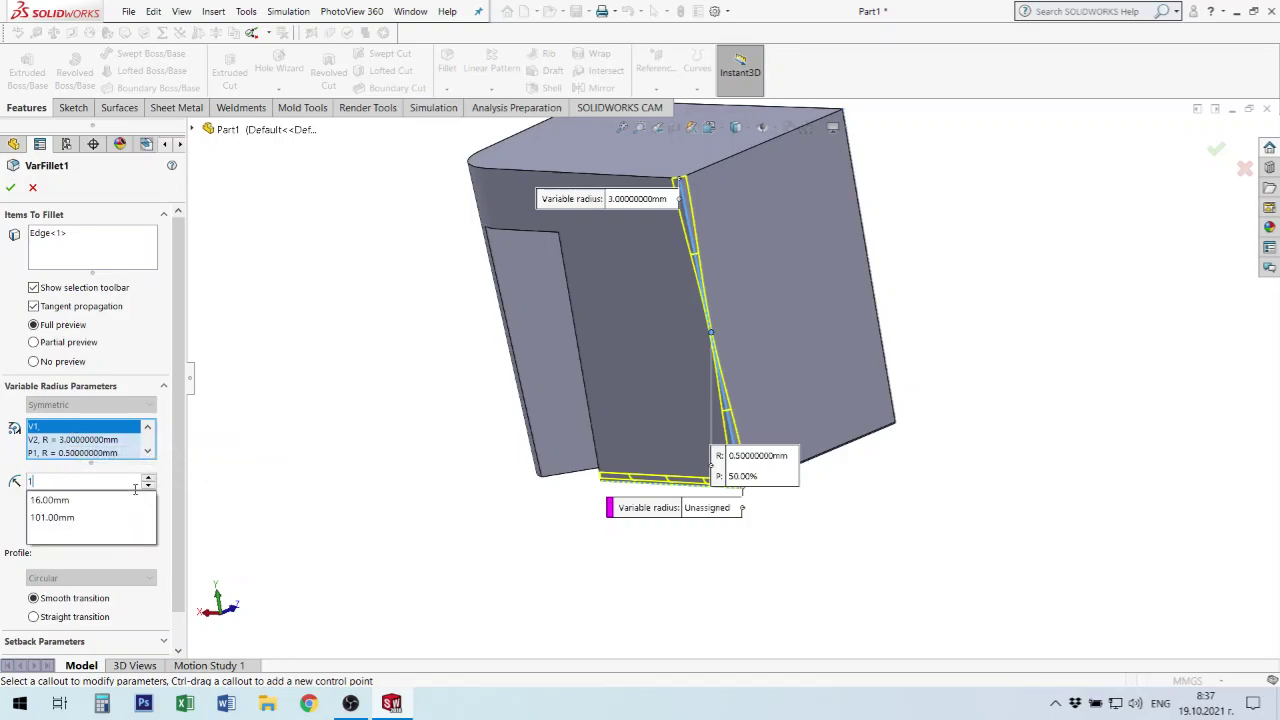
pyautogui.press('Return')
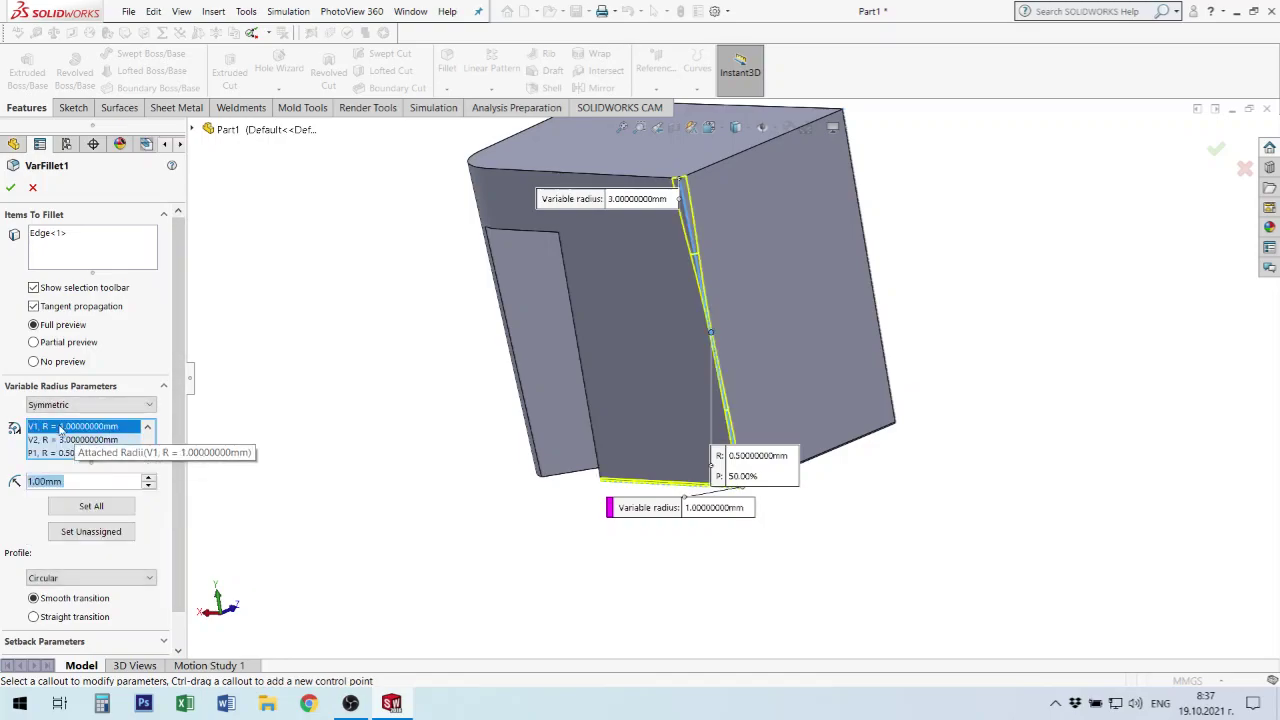
pyautogui.scroll(-1, 68, 440)
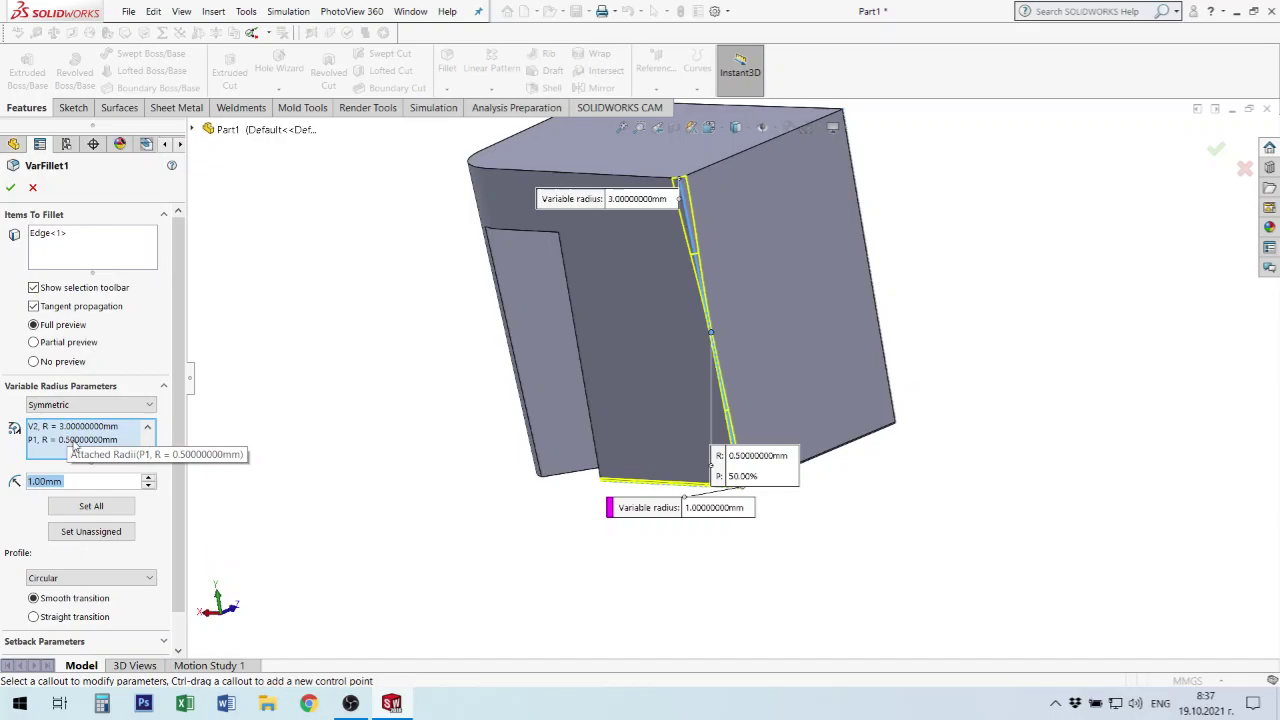
pyautogui.click(72, 441)
pyautogui.scroll(1, 76, 445)
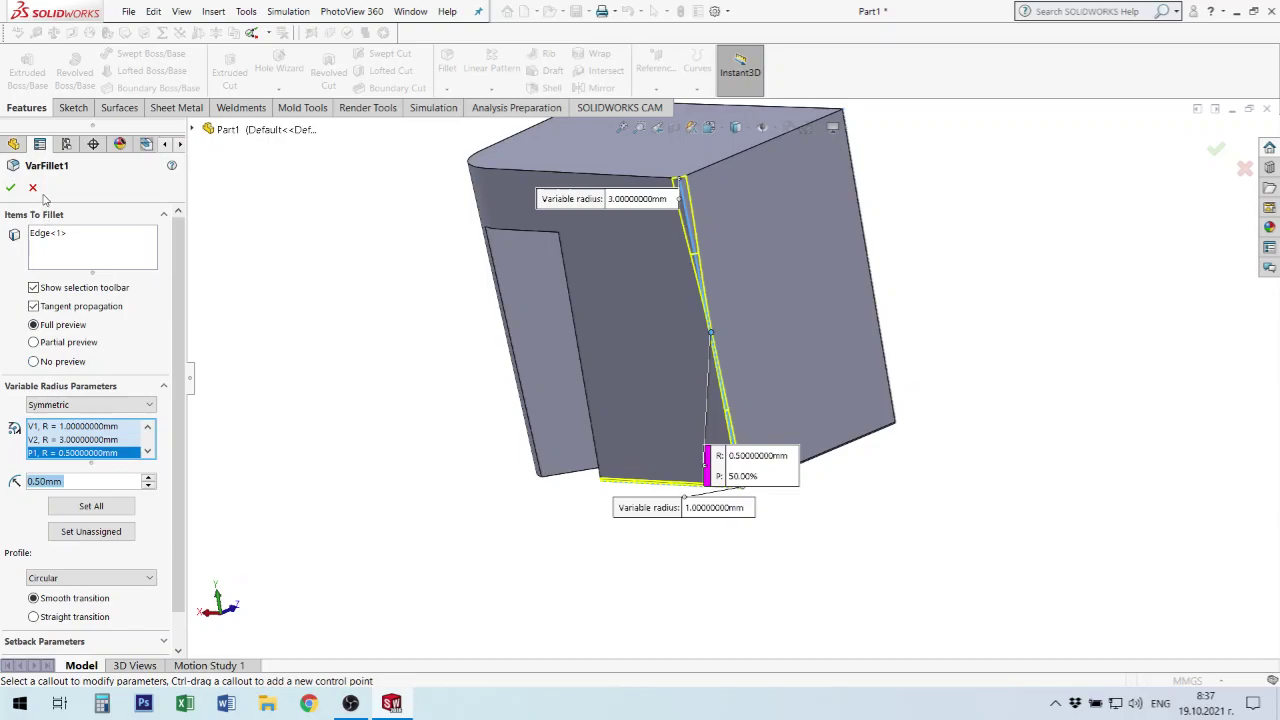
pyautogui.click(11, 188)
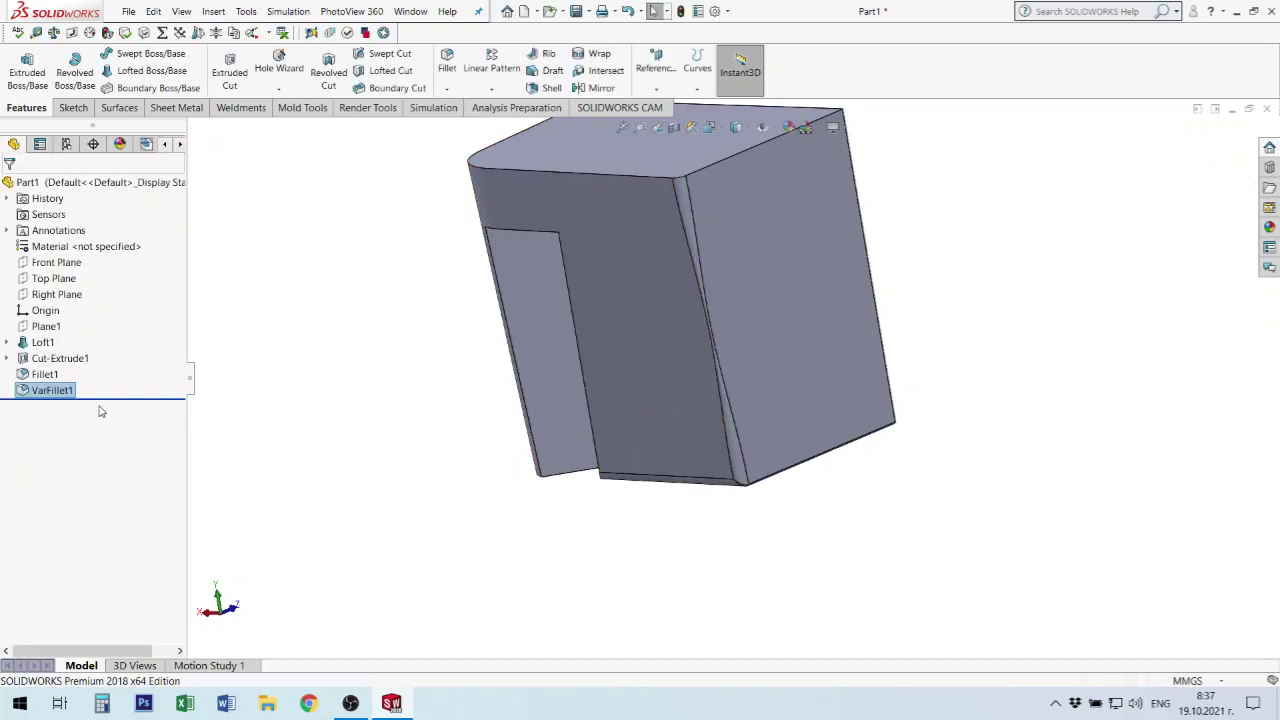
# - Delete VarFillet1 and orbit the part to view its rounded corner and whole body
pyautogui.press('Delete')
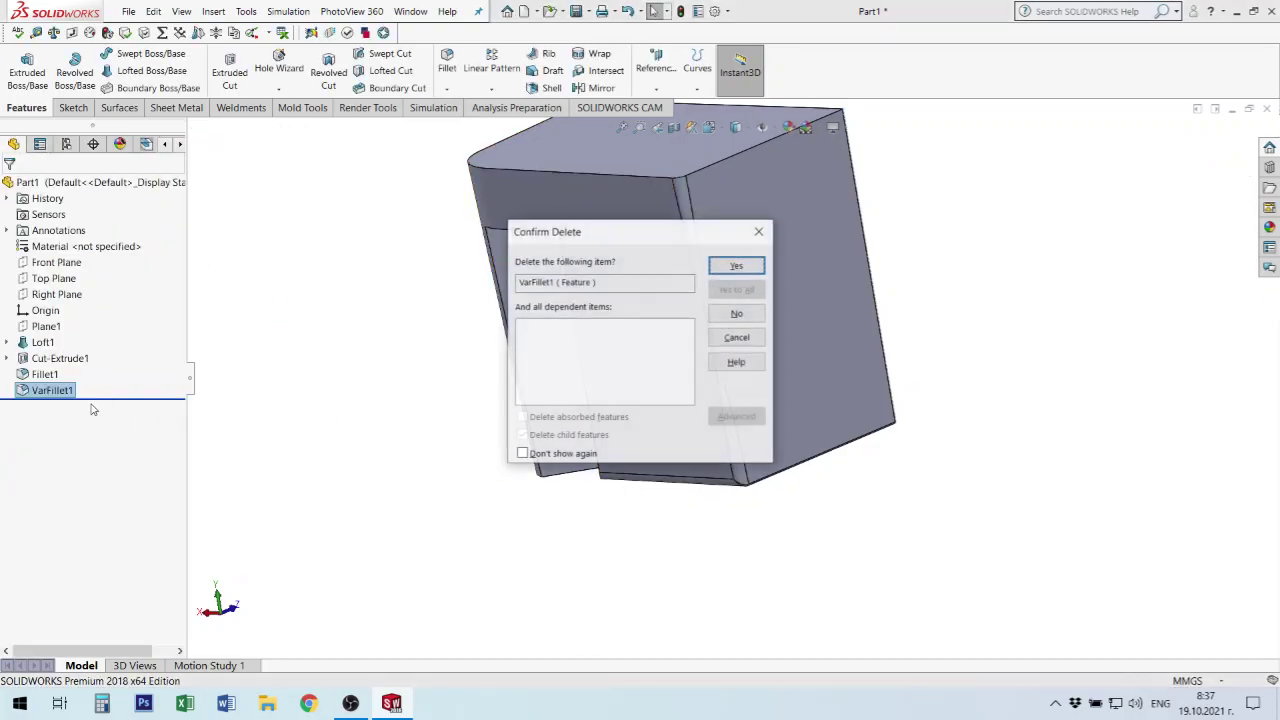
pyautogui.click(737, 265)
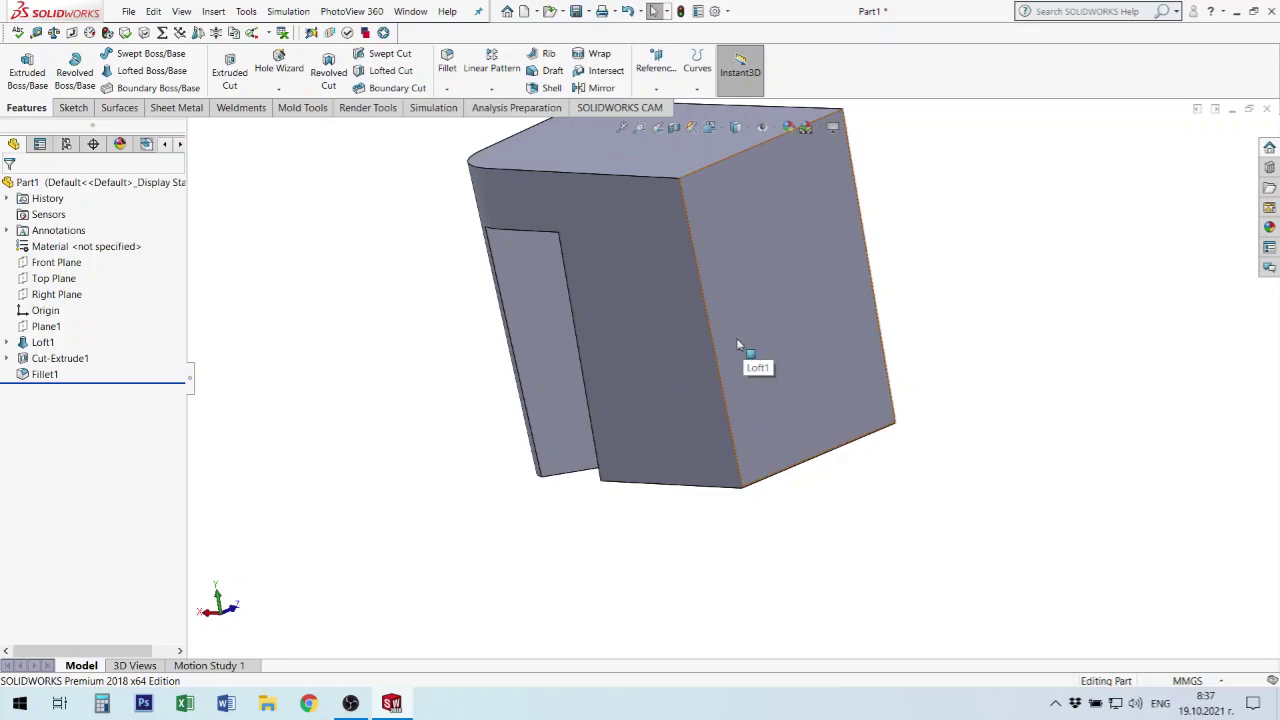
pyautogui.moveTo(735, 345)
pyautogui.mouseDown(button='middle')
pyautogui.moveTo(730, 386)
pyautogui.moveTo(869, 444)
pyautogui.moveTo(871, 420)
pyautogui.moveTo(849, 434)
pyautogui.mouseUp(button='middle')
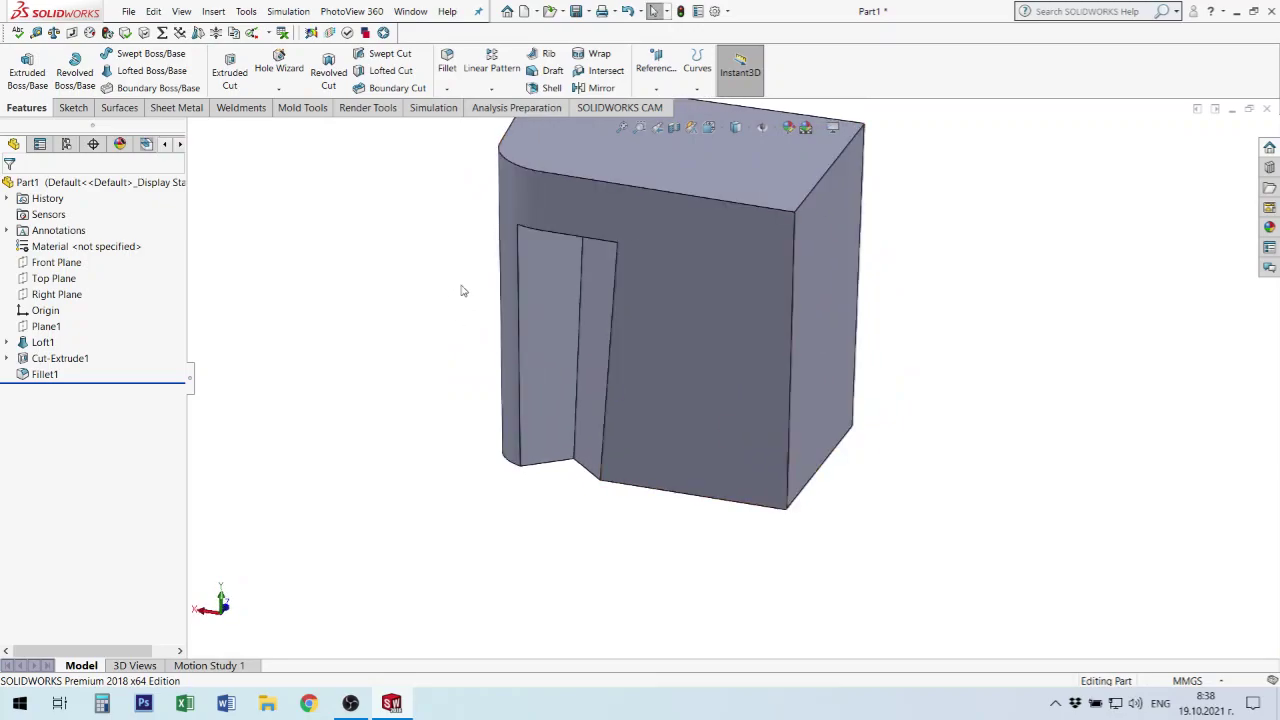
pyautogui.scroll(-3, 490, 285)
pyautogui.moveTo(588, 311); pyautogui.dragTo(694, 261, button='middle')
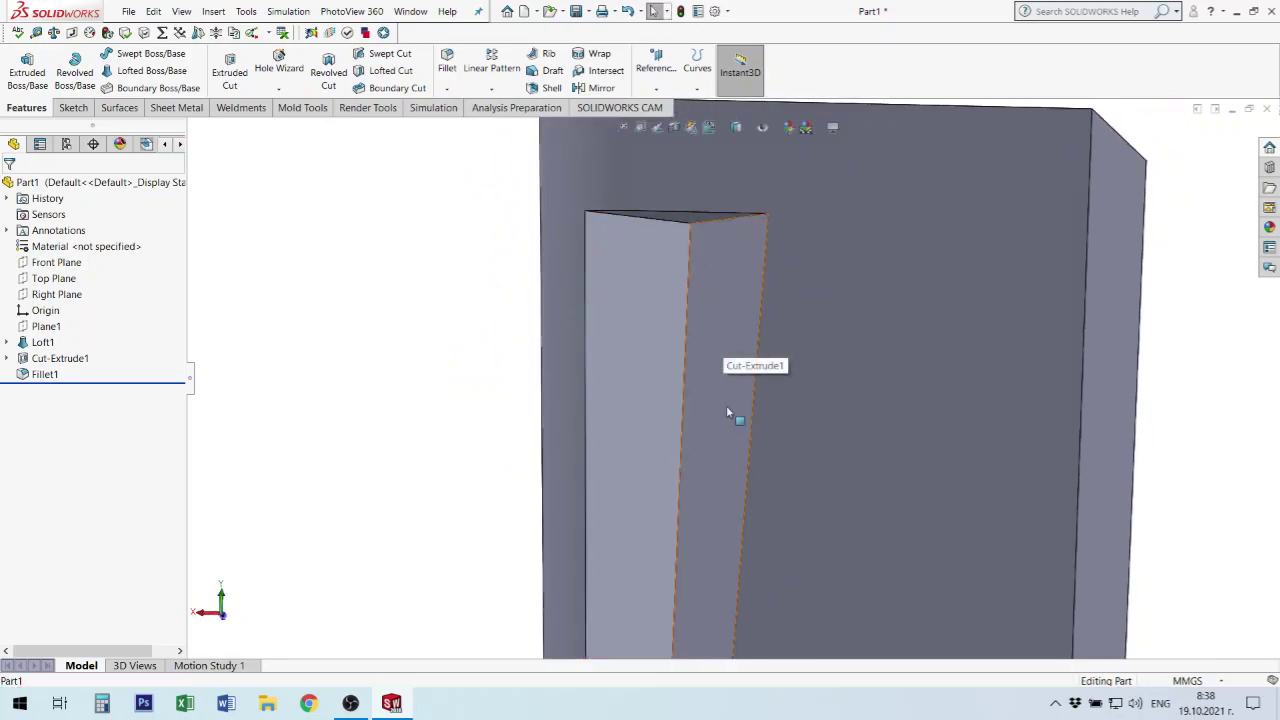
pyautogui.scroll(3, 726, 405)
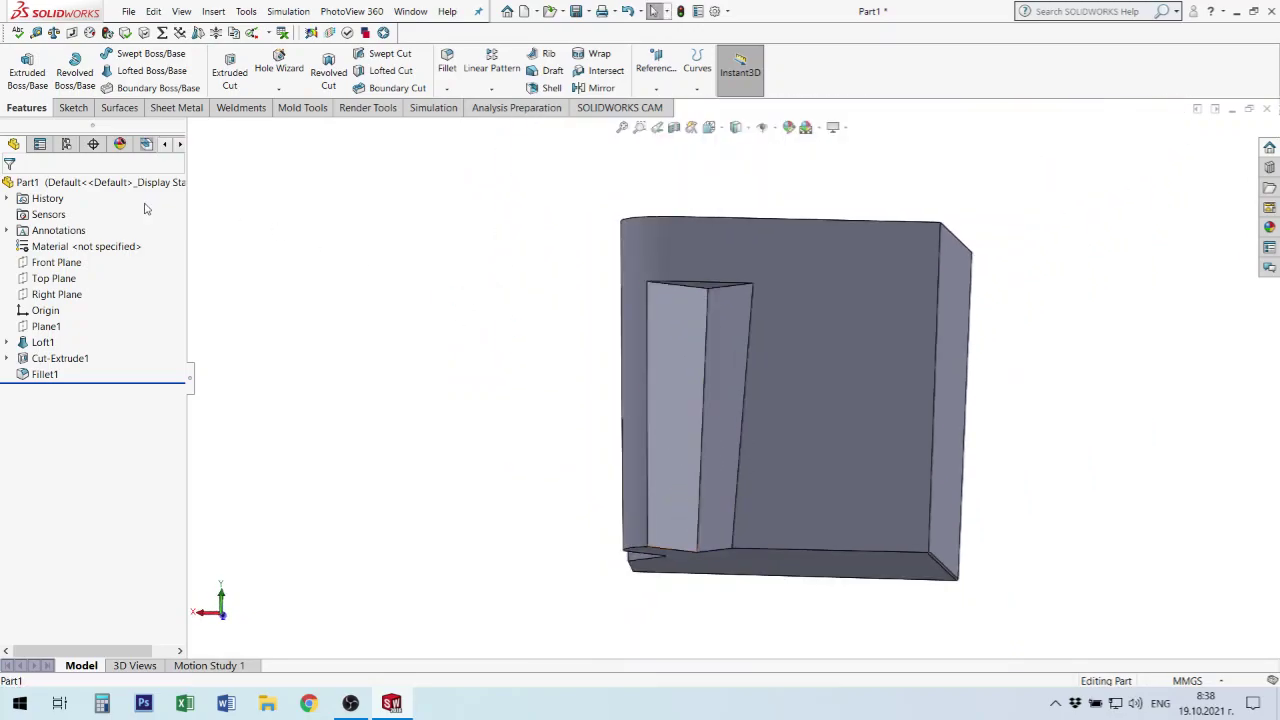
# - Start a constant-size fillet and select the four recessed pocket faces
pyautogui.click(447, 66)
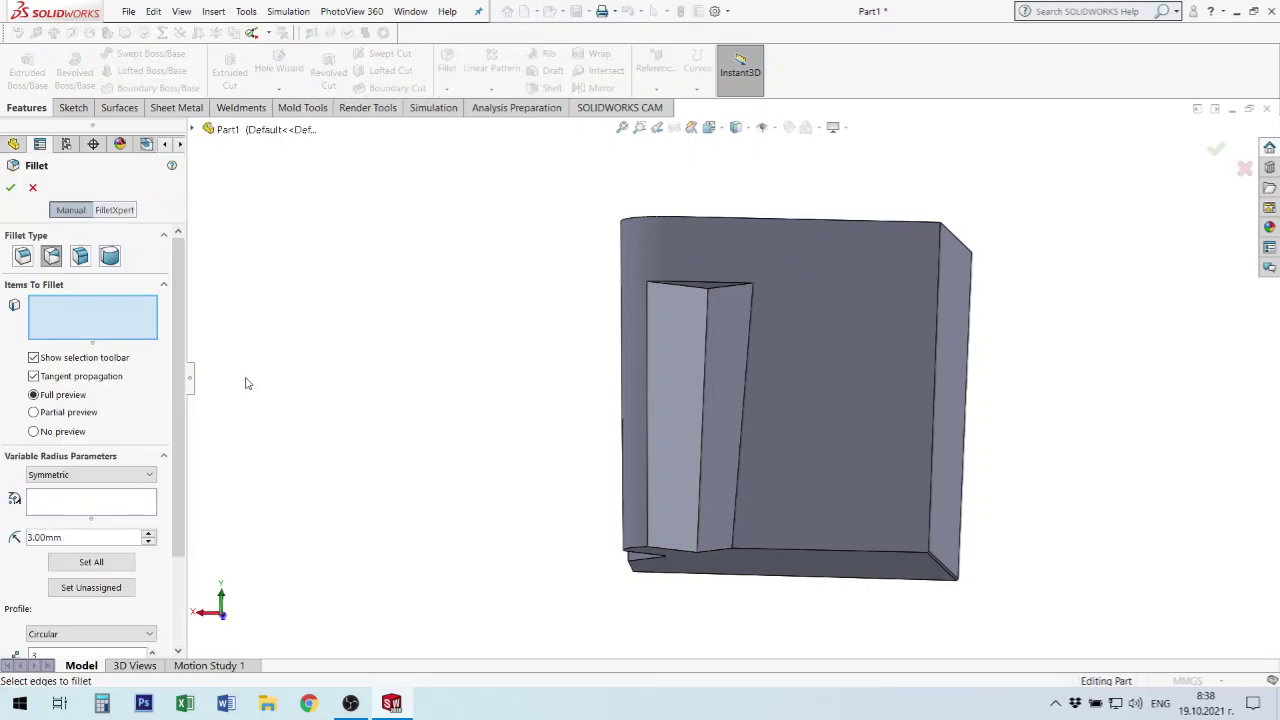
pyautogui.click(22, 256)
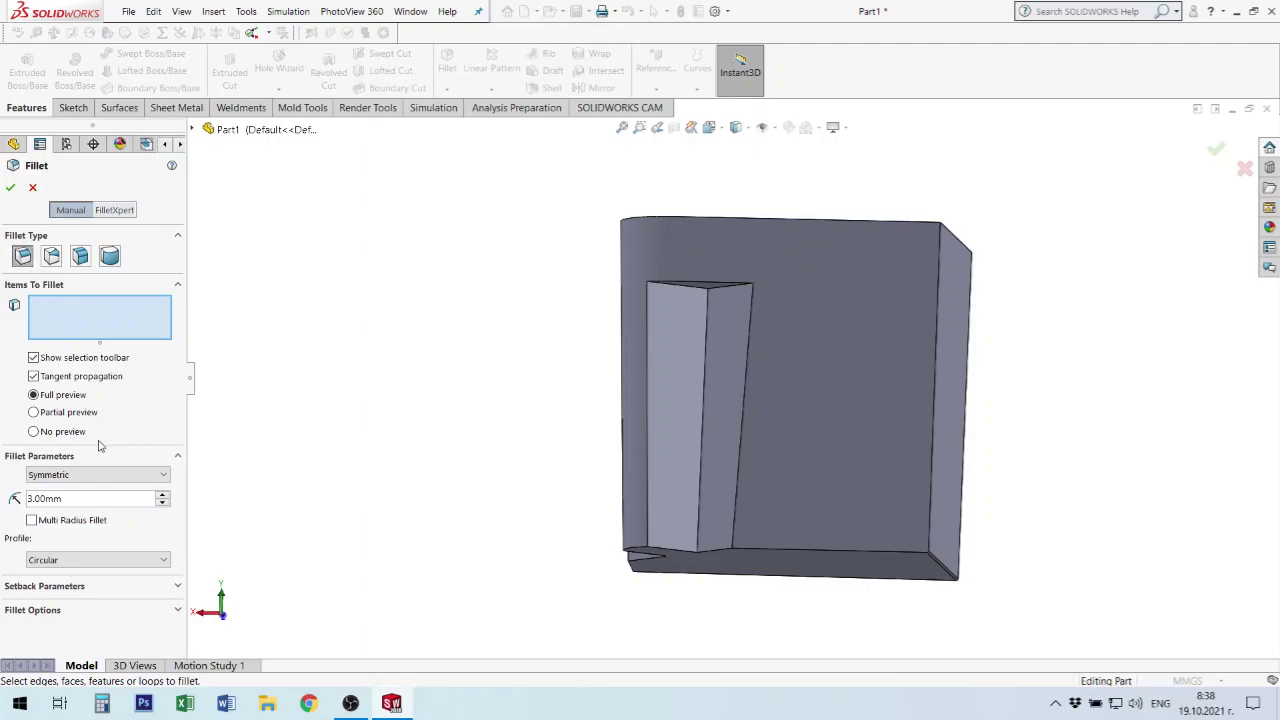
pyautogui.click(680, 400)
pyautogui.click(720, 498)
pyautogui.moveTo(720, 498)
pyautogui.mouseDown(button='middle')
pyautogui.moveTo(773, 517)
pyautogui.moveTo(852, 457)
pyautogui.moveTo(711, 465)
pyautogui.mouseUp(button='middle')
pyautogui.click(773, 517)
pyautogui.click(829, 466)
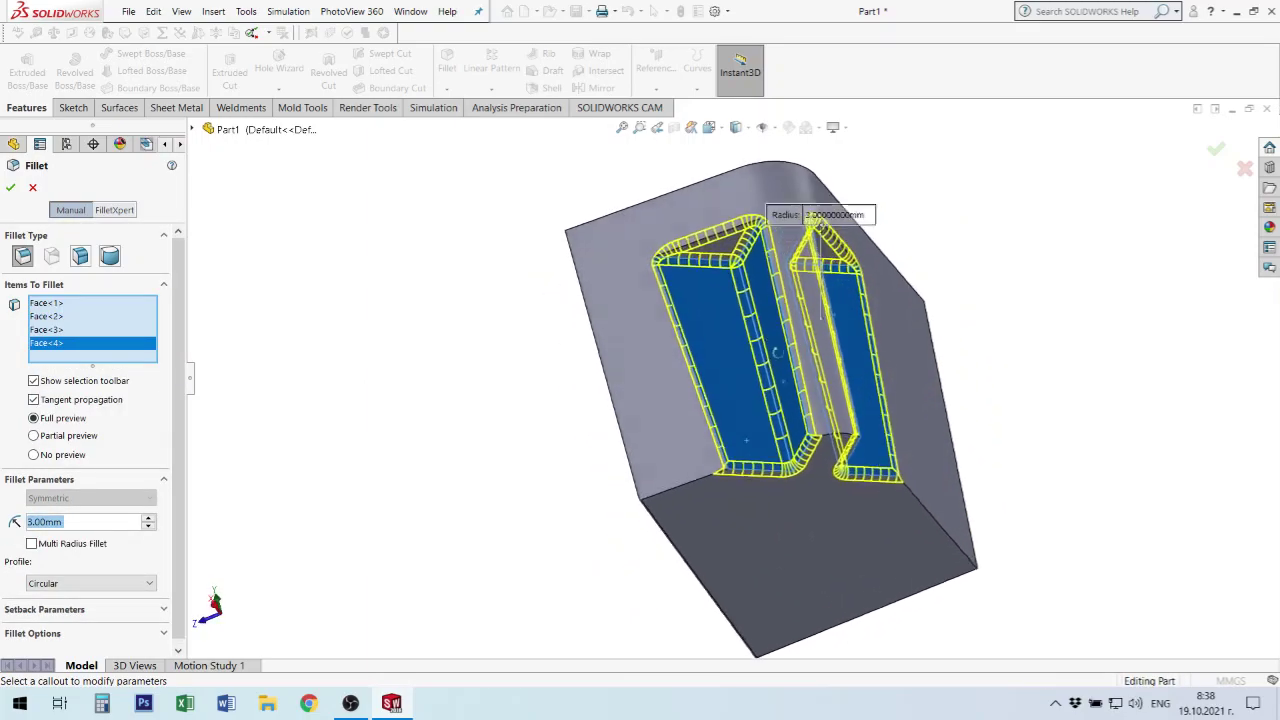
# - Add the two outer edges of the bottom face and accept the 3 mm fillet
pyautogui.click(711, 465)
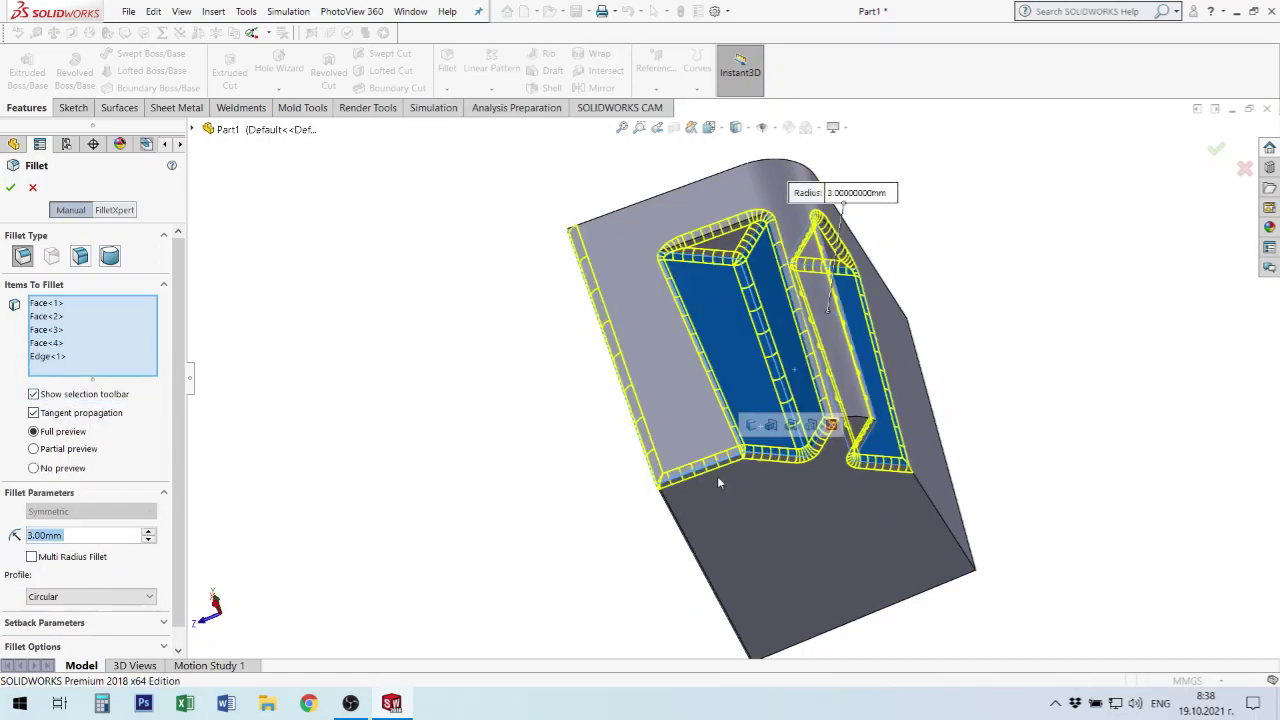
pyautogui.click(942, 522)
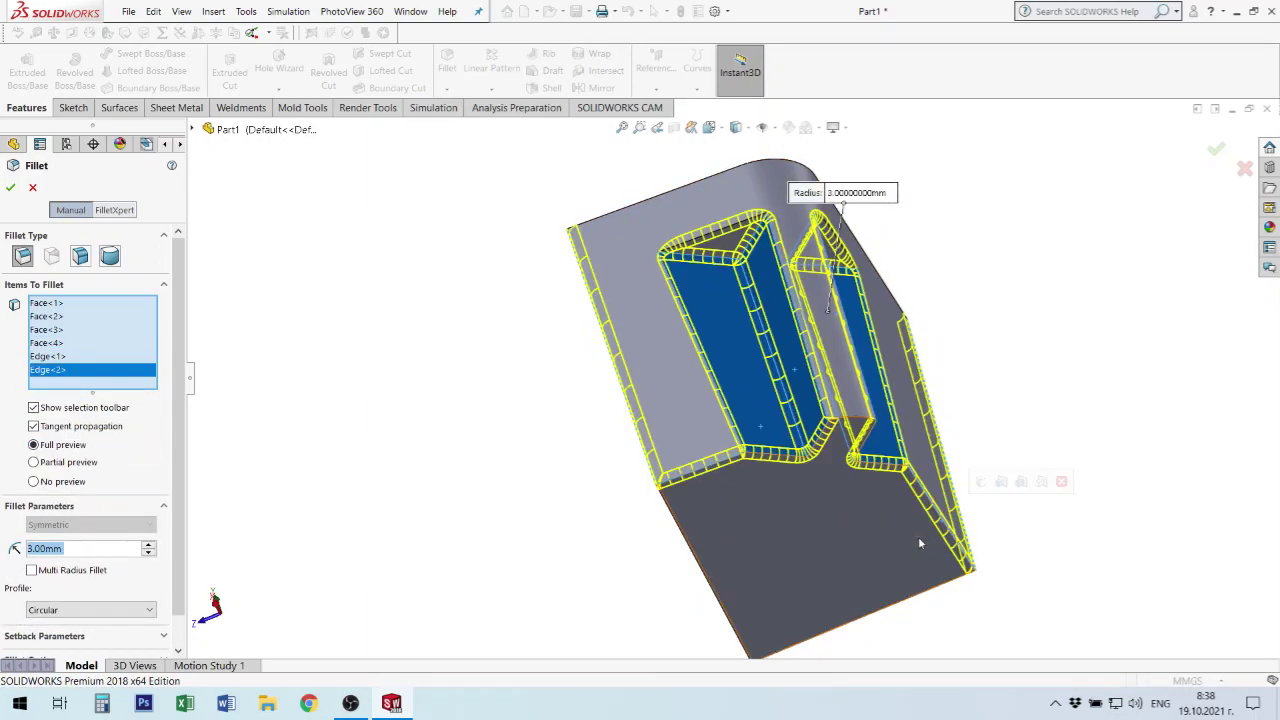
pyautogui.moveTo(743, 476)
pyautogui.mouseDown(button='middle')
pyautogui.moveTo(815, 527)
pyautogui.moveTo(828, 430)
pyautogui.mouseUp(button='middle')
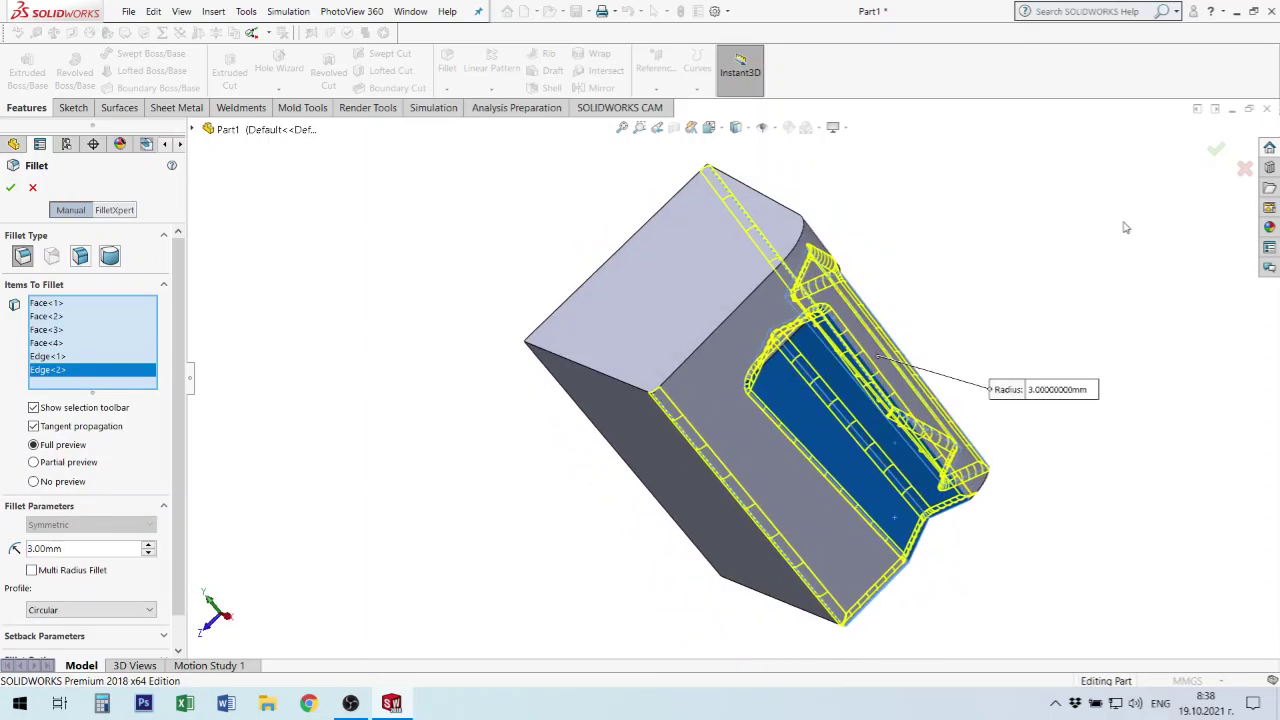
pyautogui.click(1216, 149)
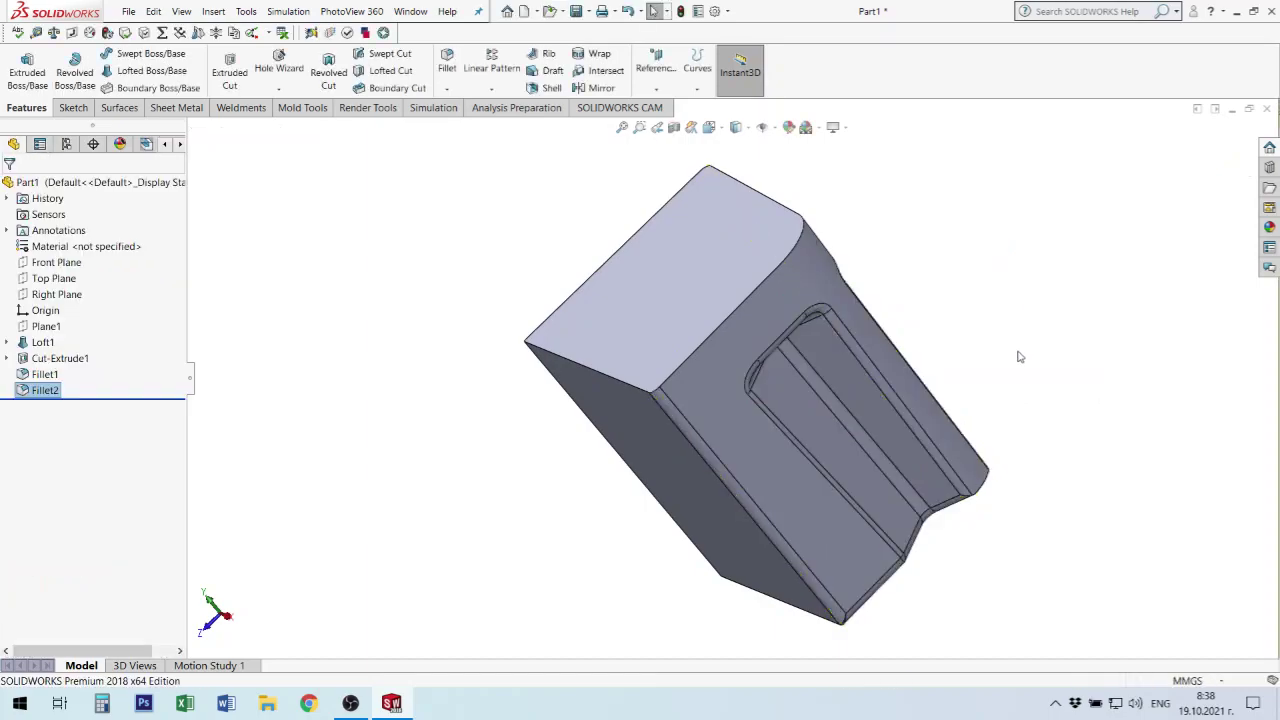
pyautogui.moveTo(1005, 463)
pyautogui.mouseDown(button='middle')
pyautogui.moveTo(843, 267)
pyautogui.moveTo(852, 405)
pyautogui.mouseUp(button='middle')
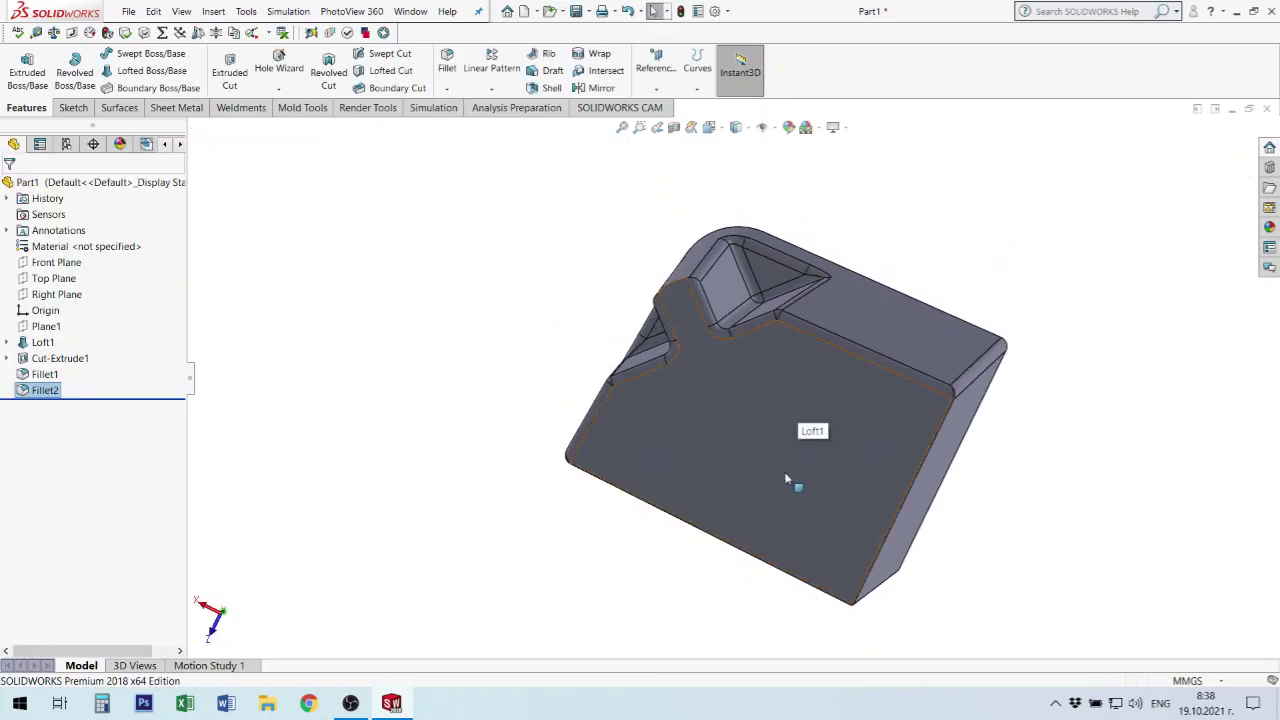
# - Sketch a circle on the bottom face, centred on the existing point
pyautogui.click(761, 462)
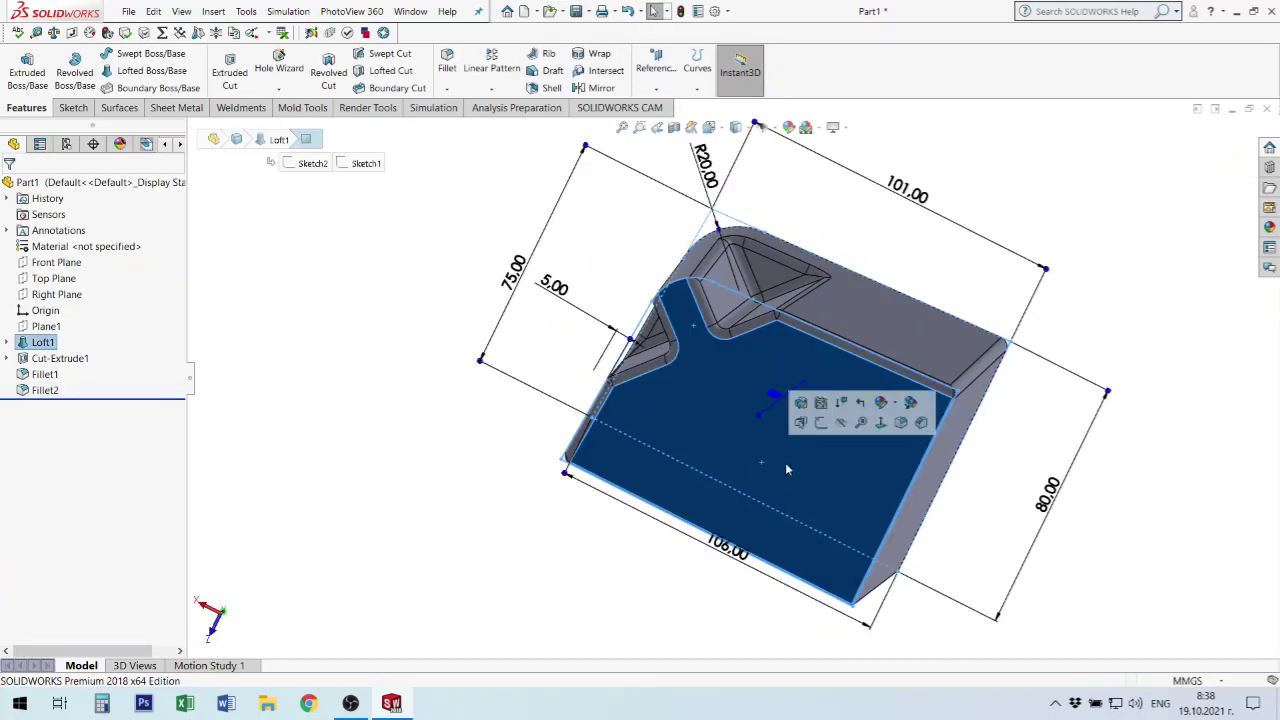
pyautogui.click(821, 422)
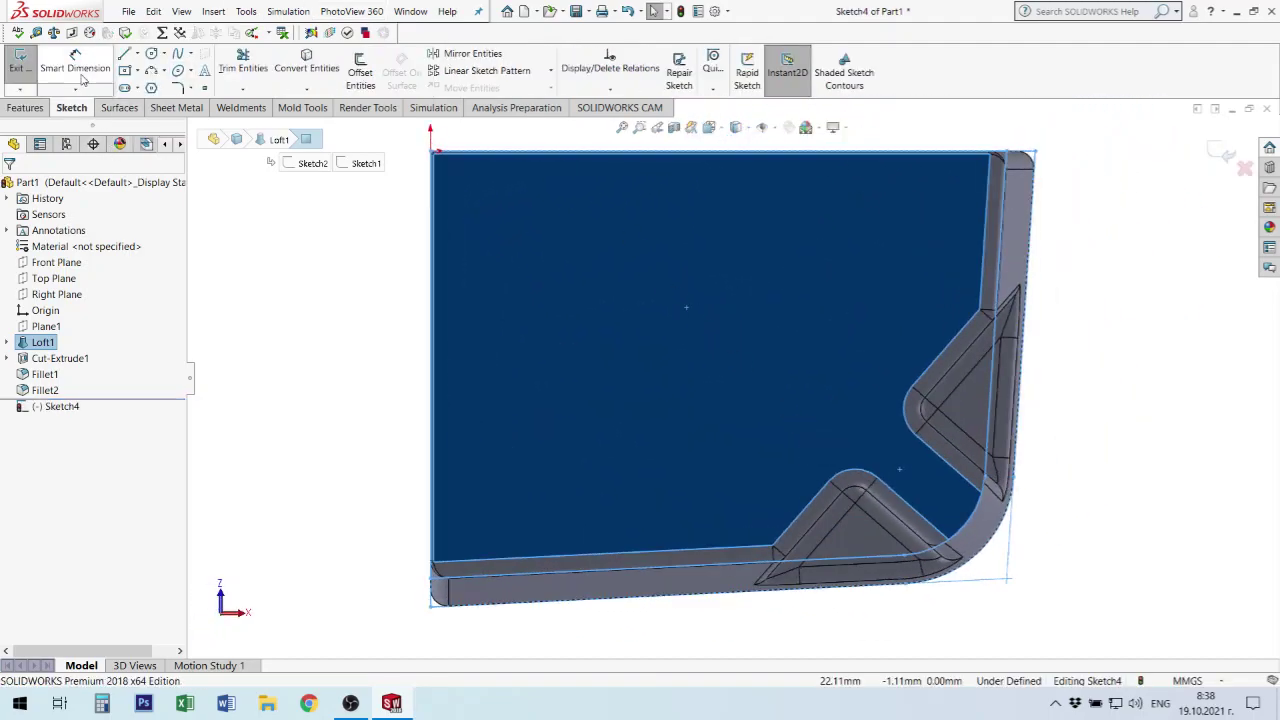
pyautogui.click(151, 53)
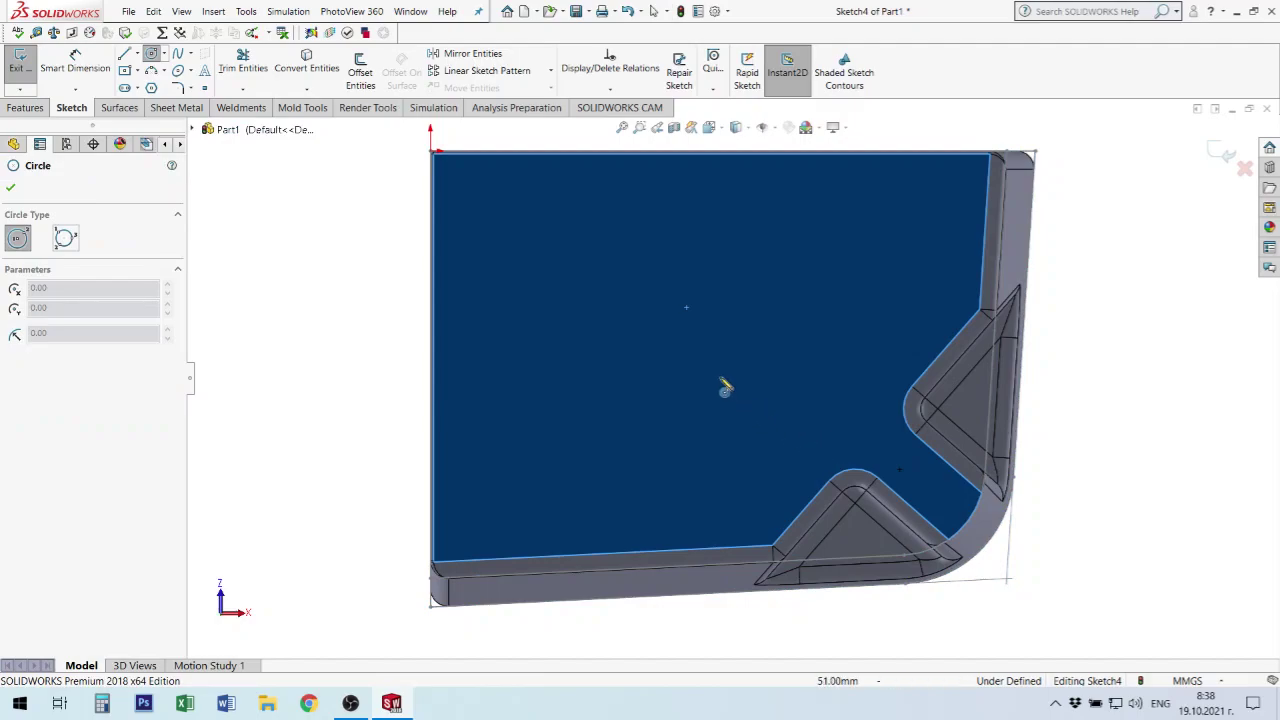
pyautogui.click(686, 307)
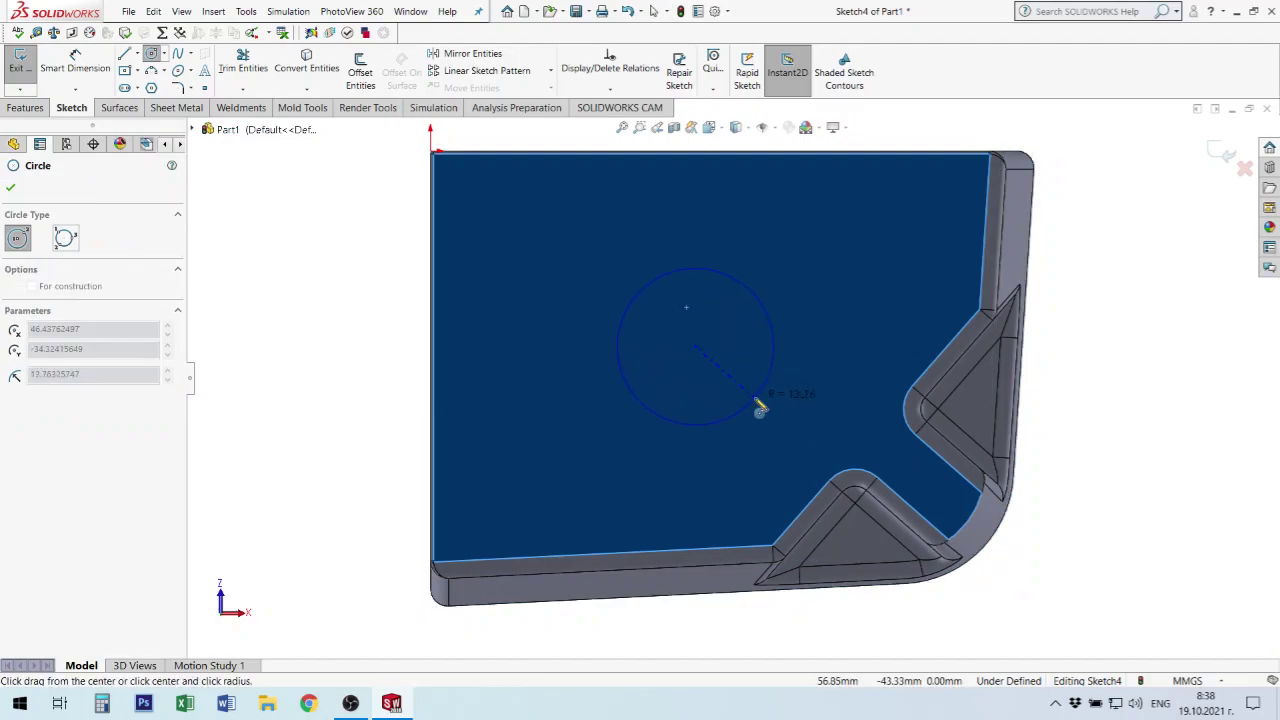
pyautogui.click(758, 403)
pyautogui.press('Escape')
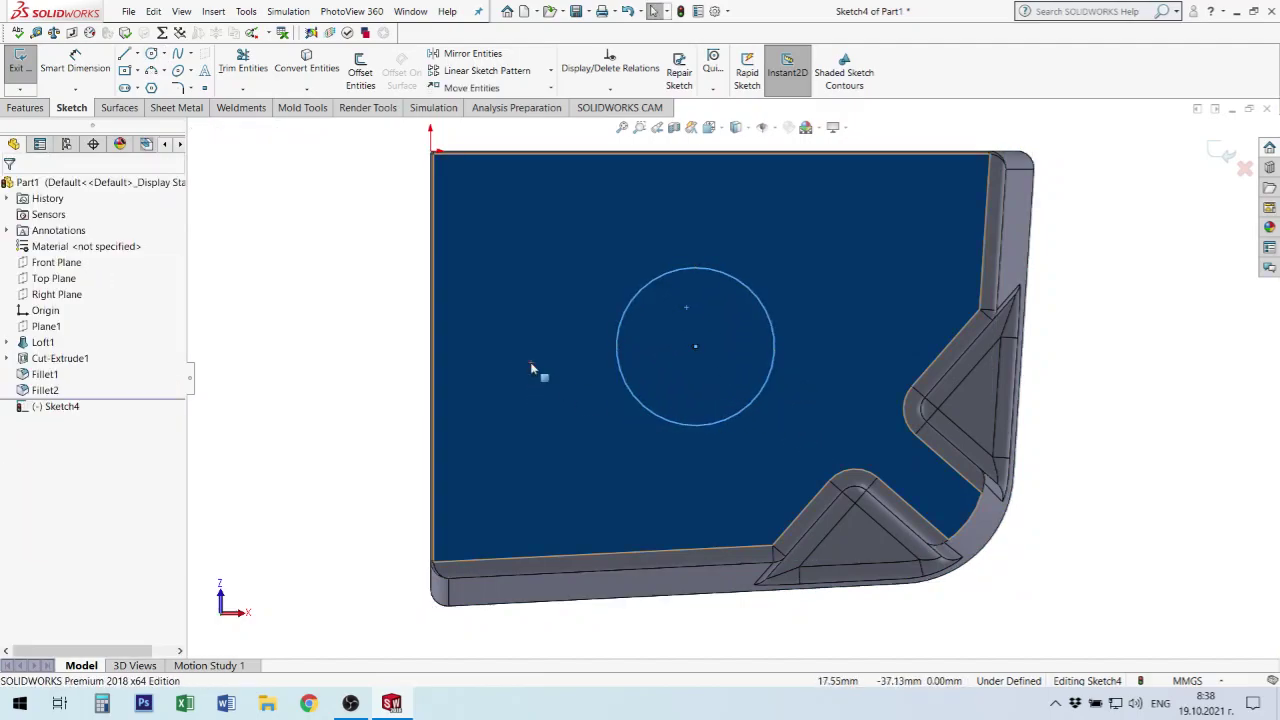
pyautogui.click(323, 309)
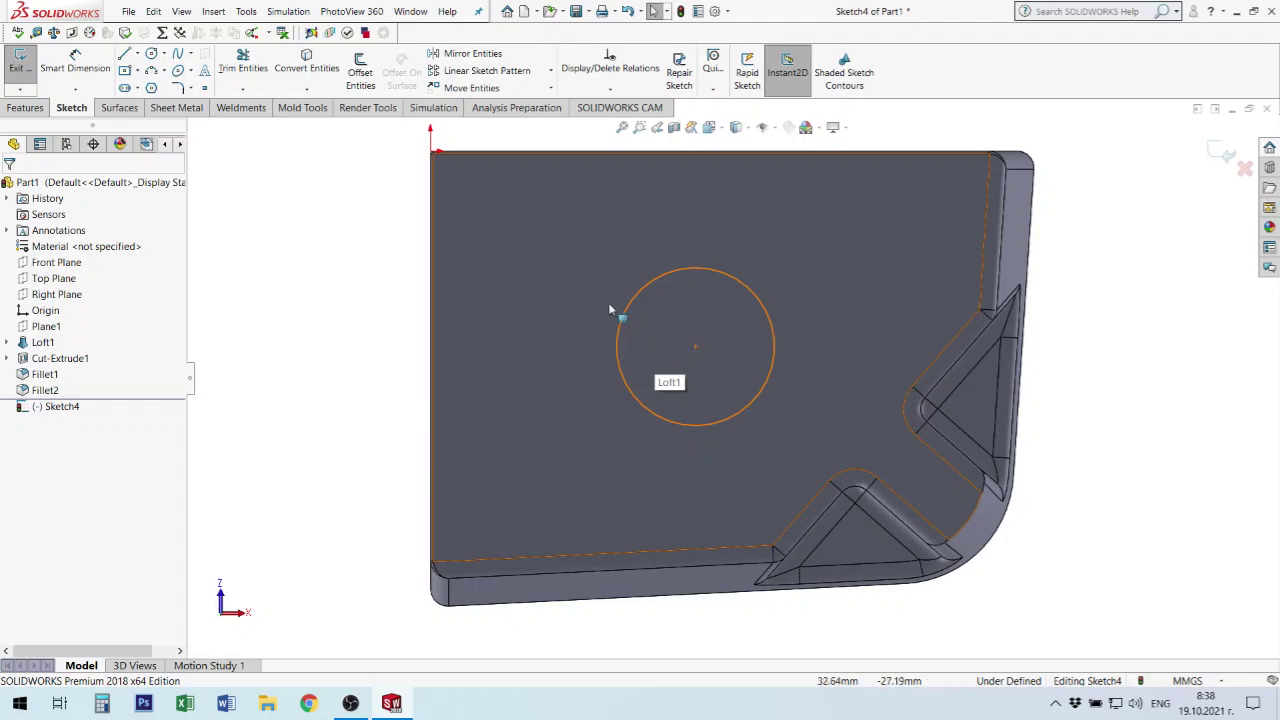
# - Dimension the circle's diameter to 26 mm
pyautogui.click(74, 62)
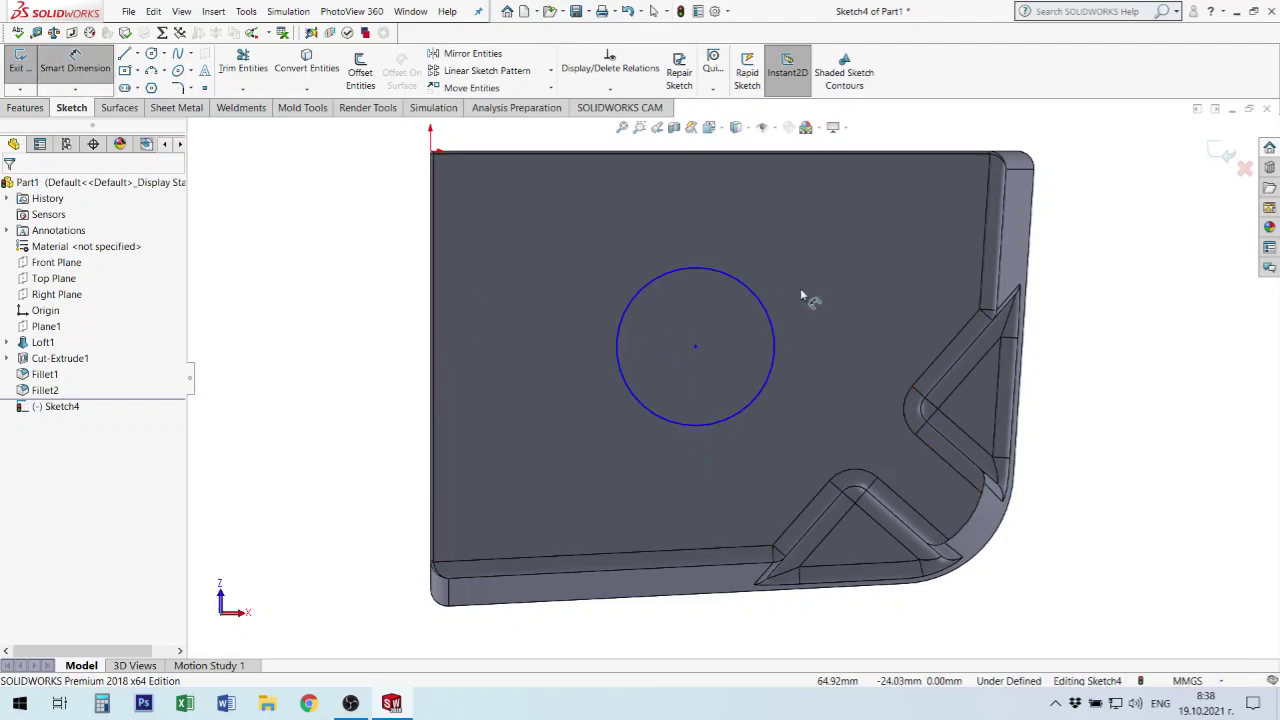
pyautogui.click(770, 313)
pyautogui.click(835, 248)
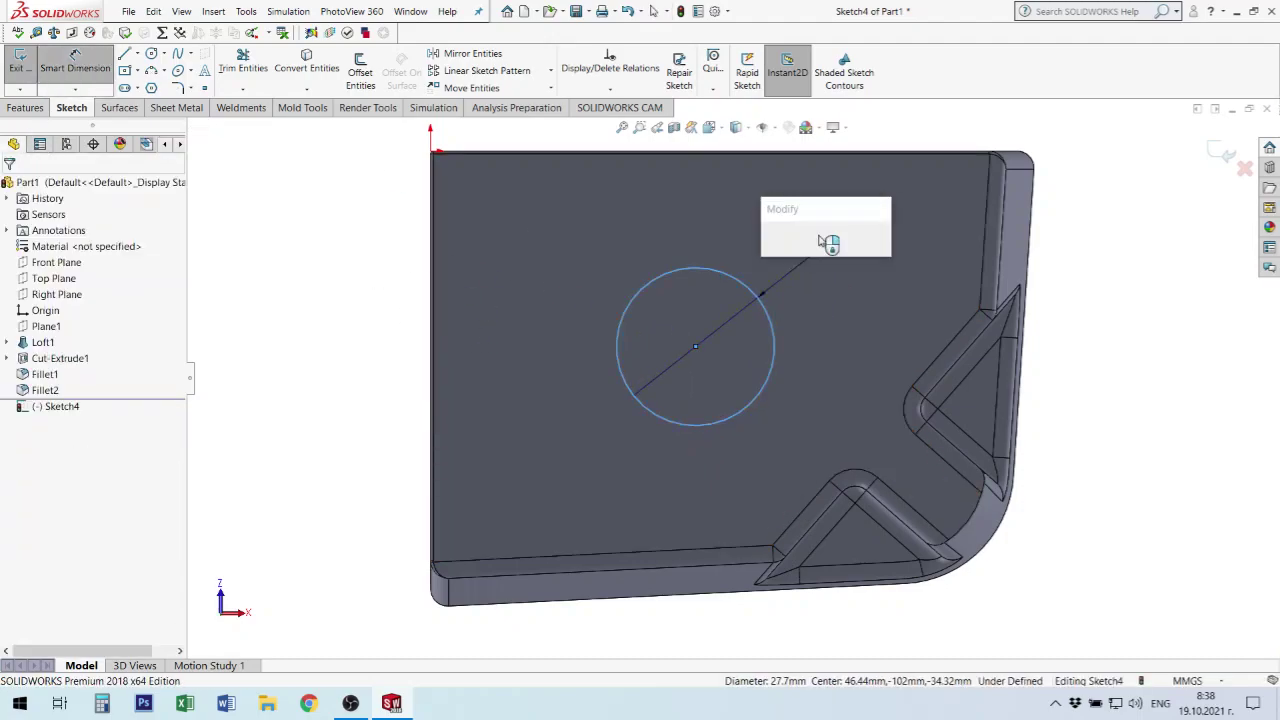
pyautogui.write('3')
pyautogui.press('BackSpace')
pyautogui.write('26')
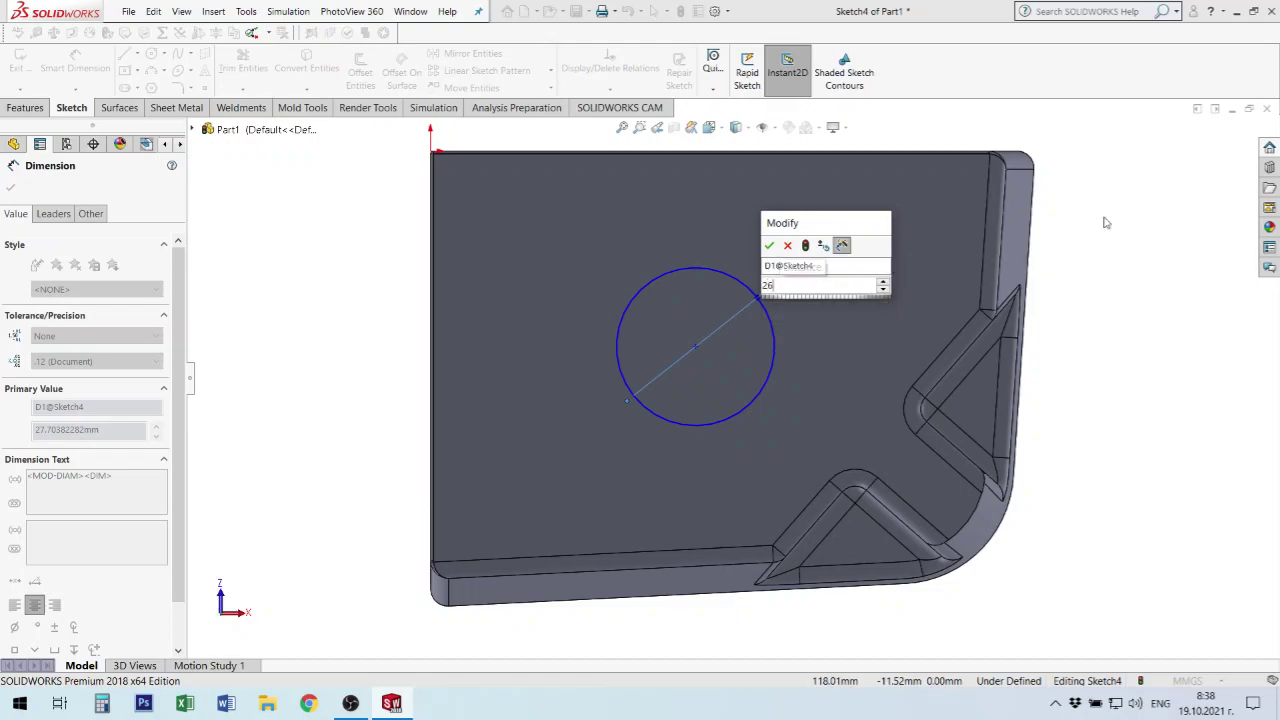
pyautogui.press('Return')
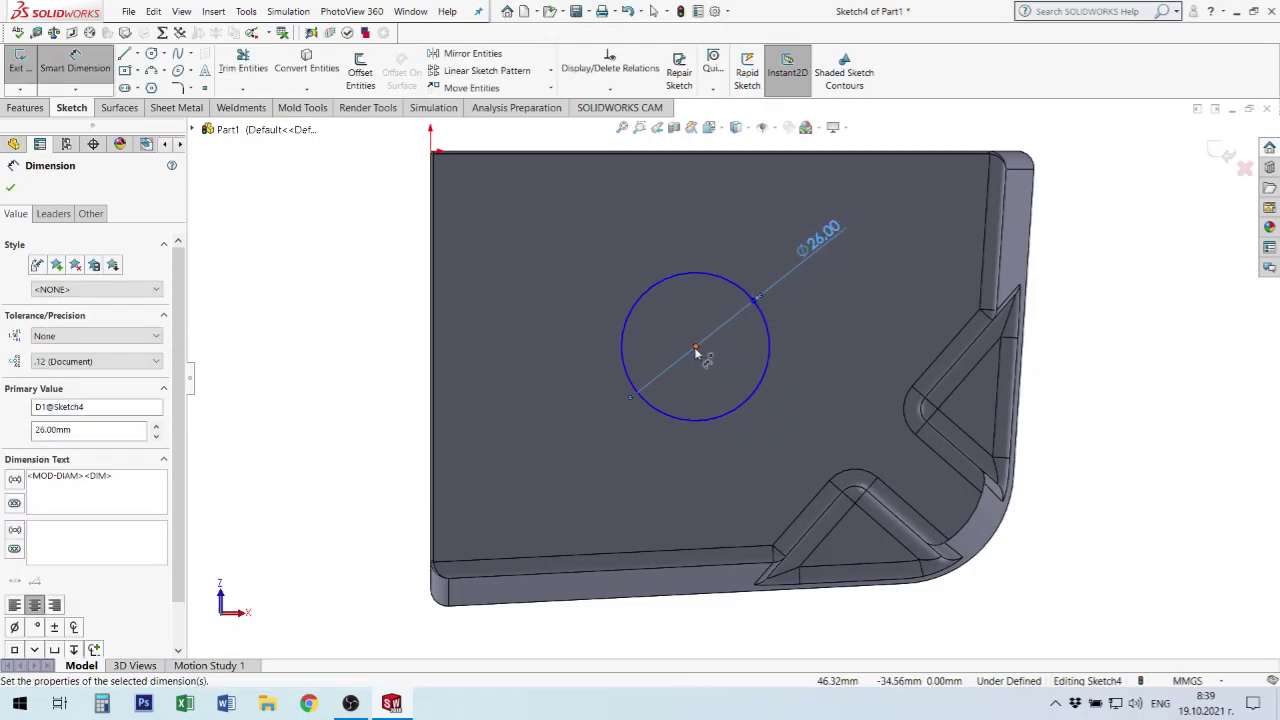
# - Locate the circle centre 45 mm from the left edge and 34 mm from the top edge
pyautogui.click(695, 346)
pyautogui.click(433, 353)
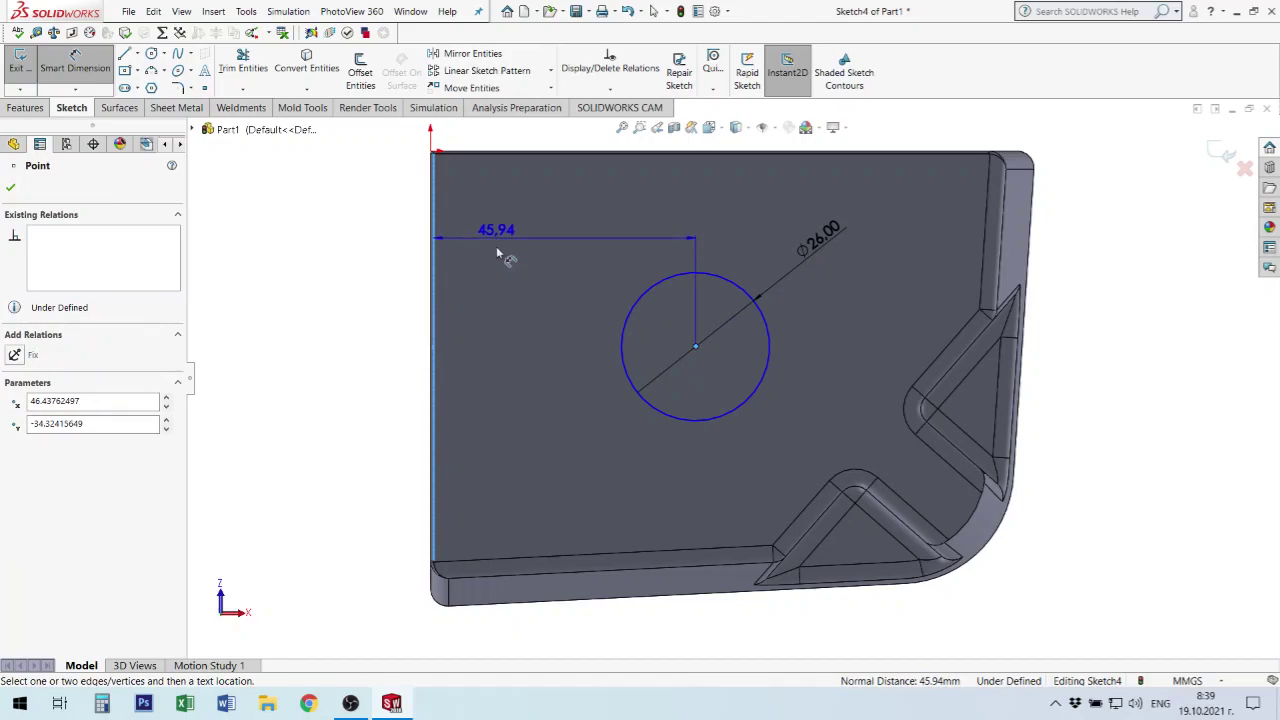
pyautogui.press('z')
pyautogui.click(612, 160)
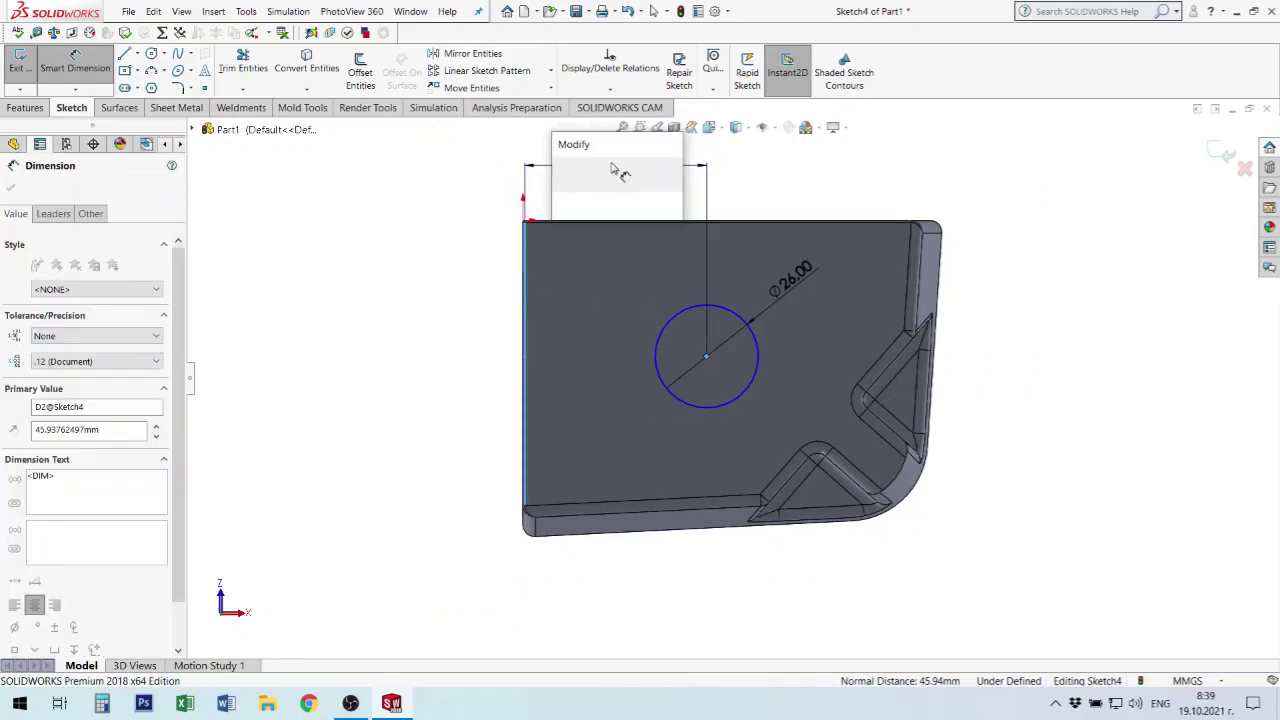
pyautogui.write('45')
pyautogui.press('Return')
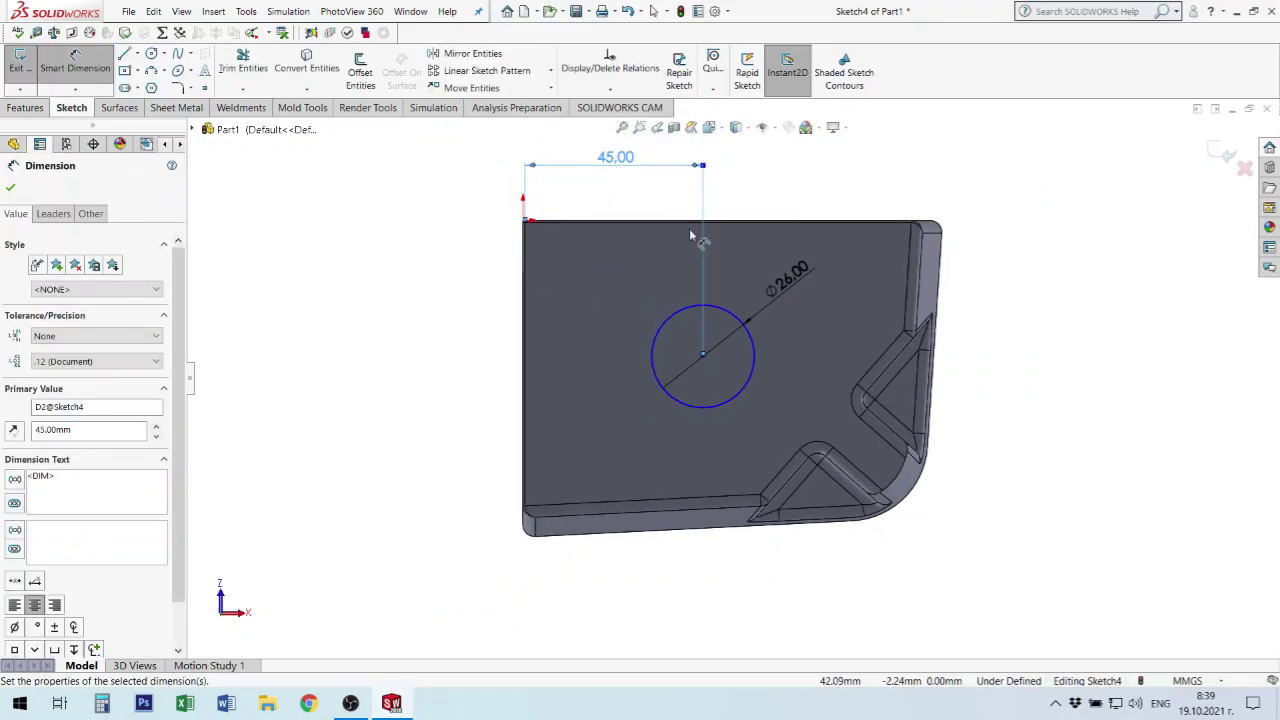
pyautogui.click(727, 226)
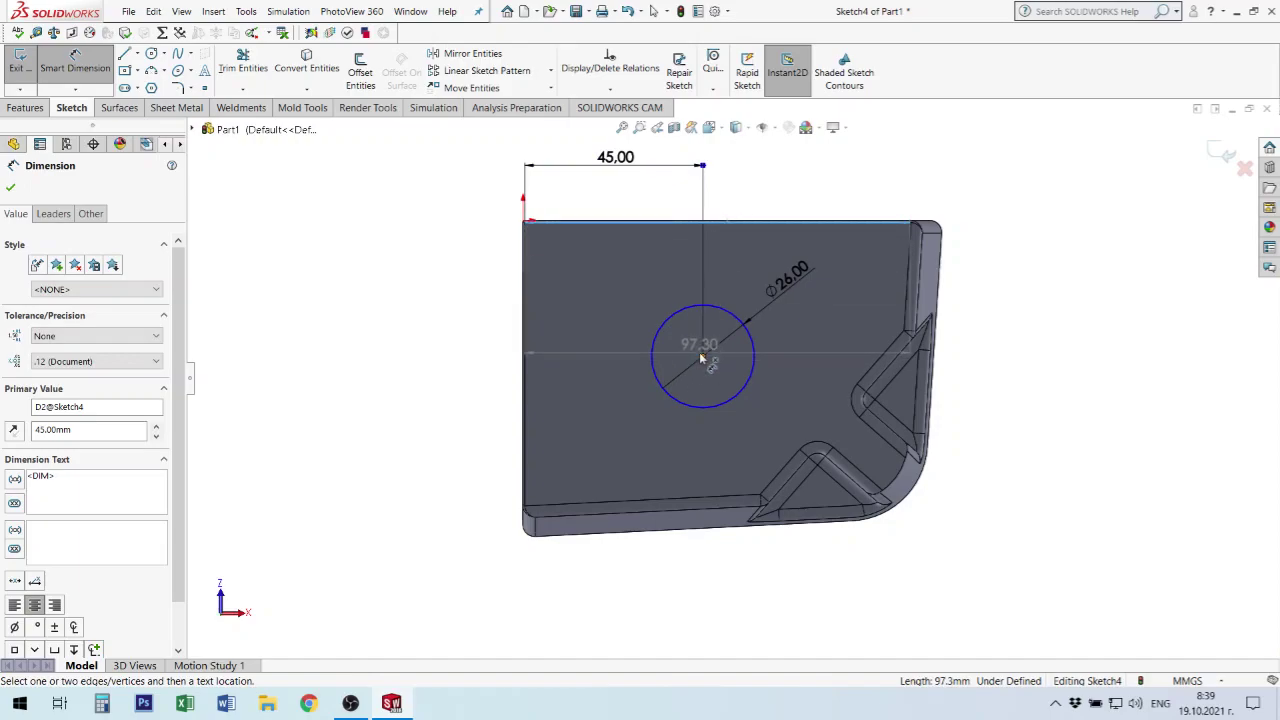
pyautogui.click(702, 356)
pyautogui.click(452, 288)
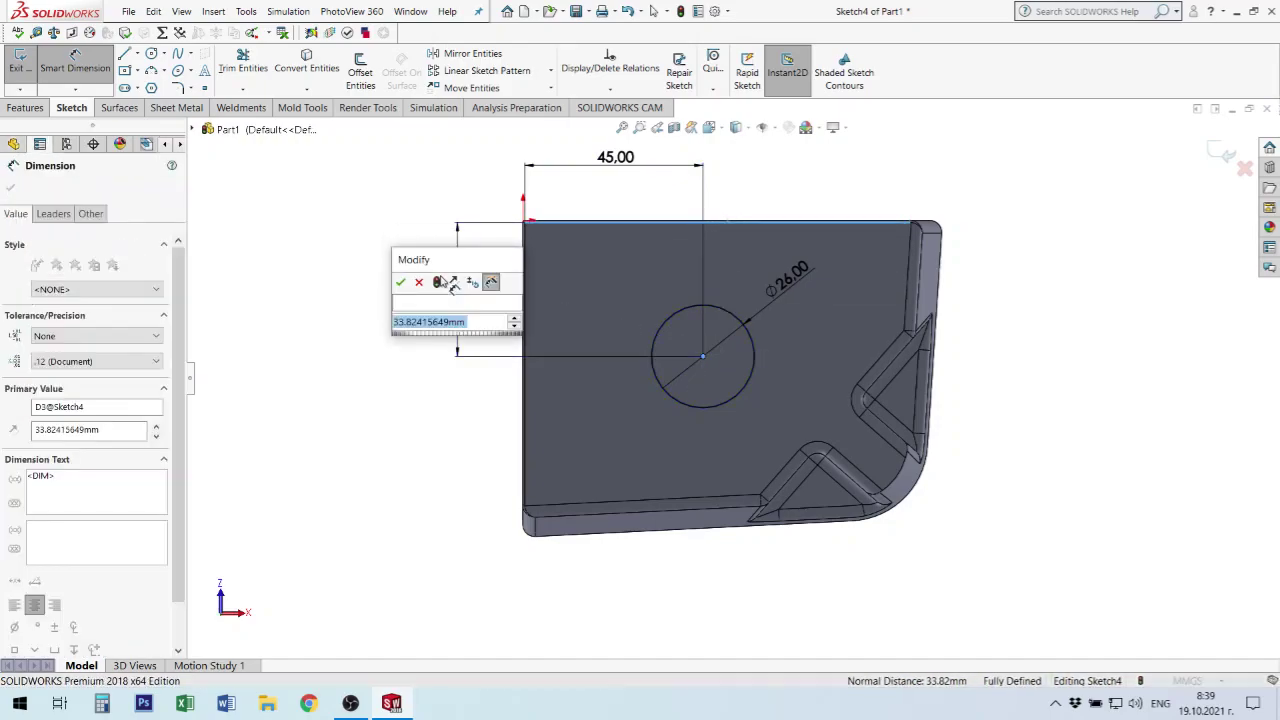
pyautogui.write('3')
pyautogui.write('34')
pyautogui.press('Return')
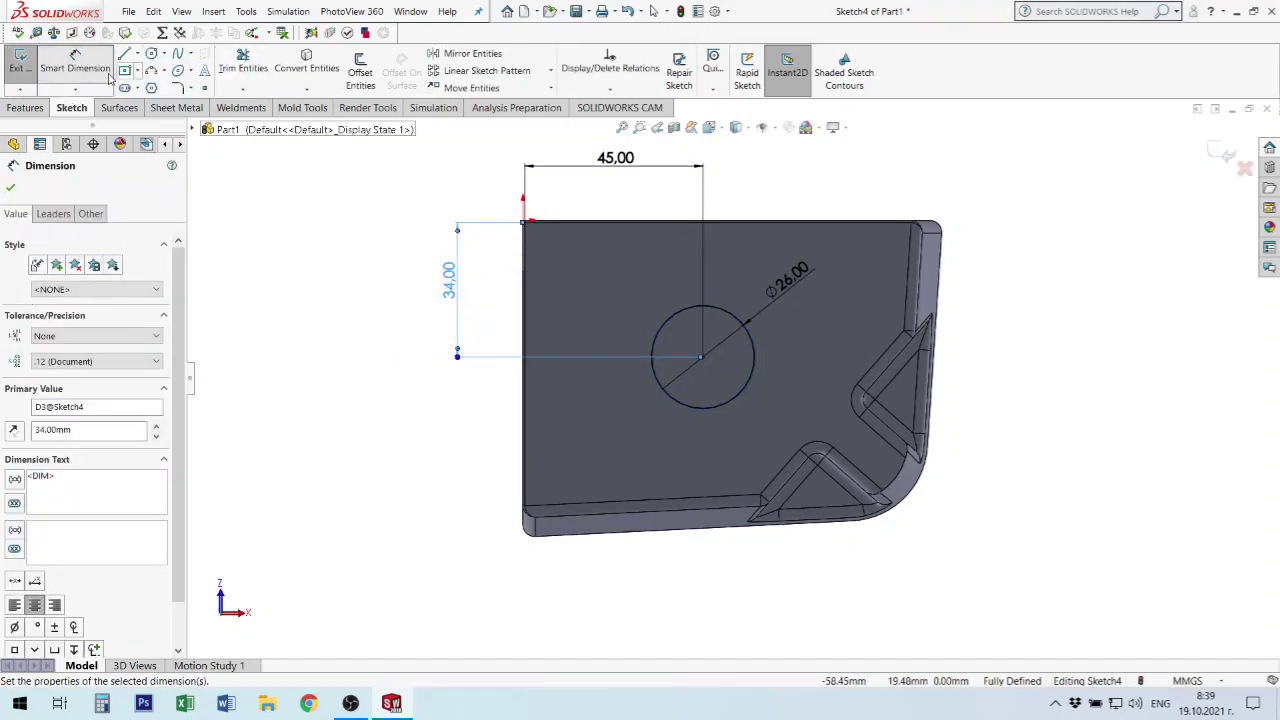
pyautogui.click(14, 112)
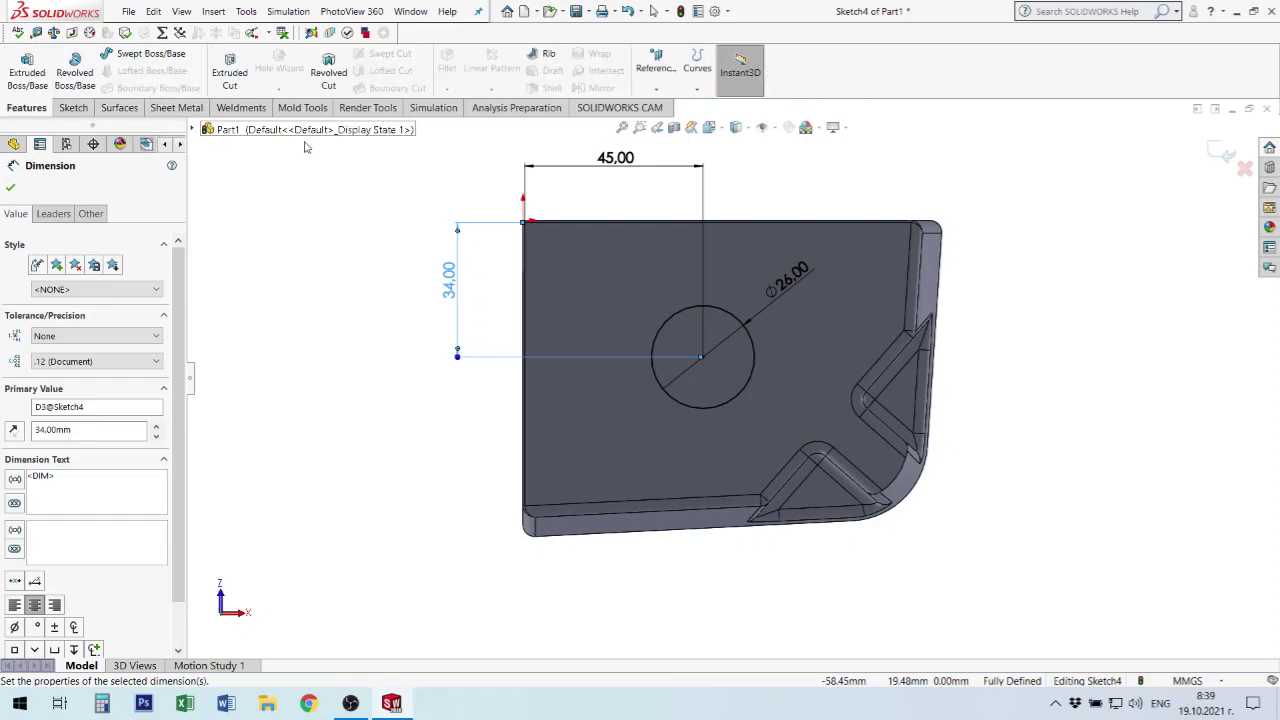
# - Create an extruded cut from the circle, trying 3 mm then setting Blind depth 50 mm
pyautogui.click(228, 78)
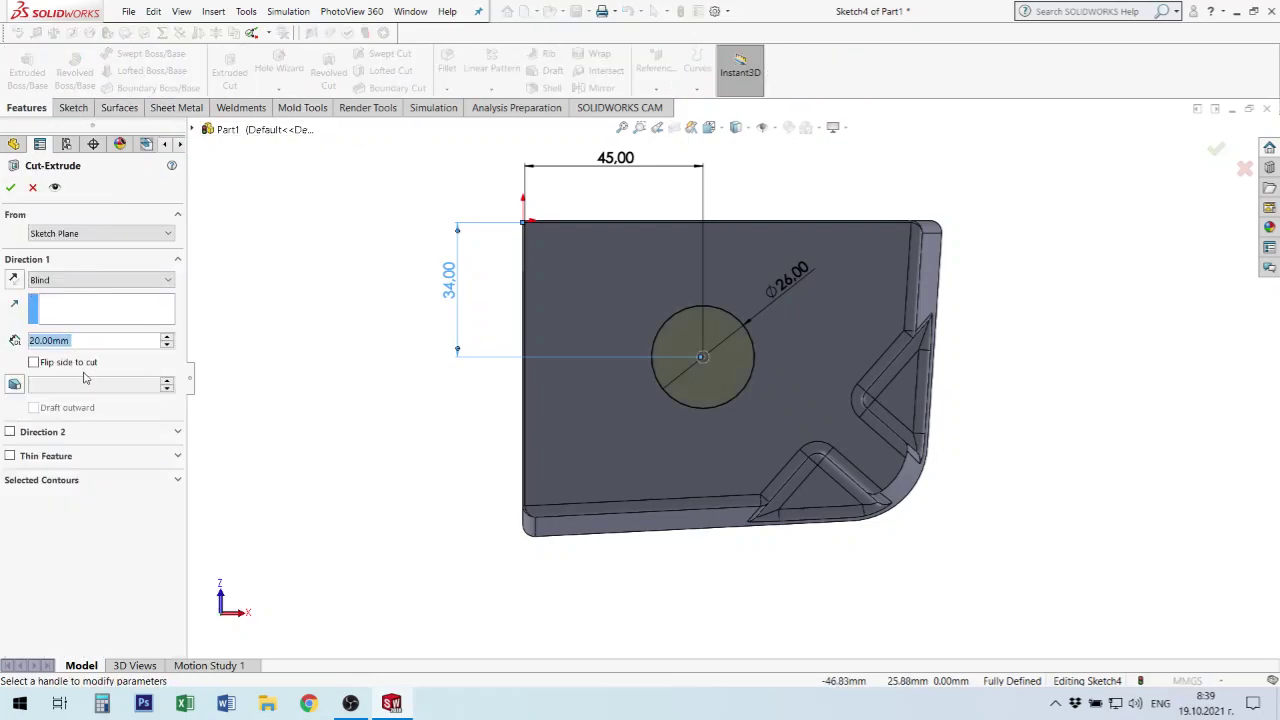
pyautogui.moveTo(709, 408); pyautogui.dragTo(188, 392, button='middle')
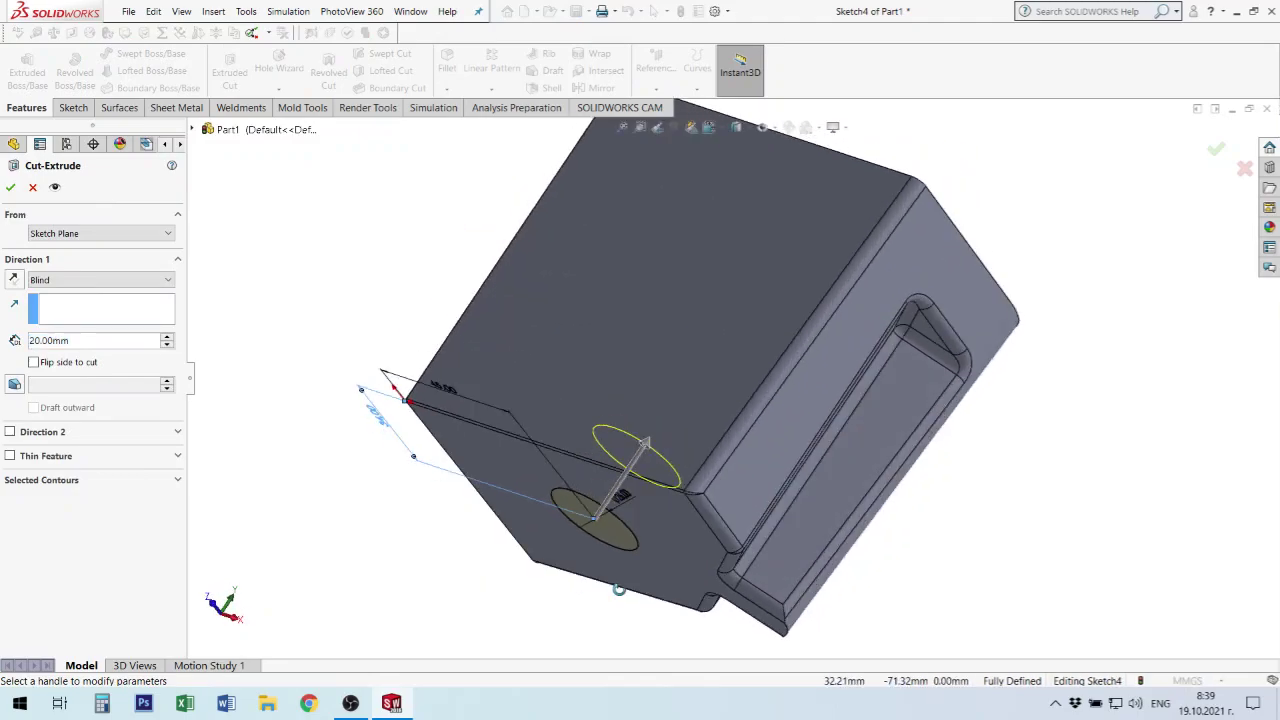
pyautogui.click(92, 341)
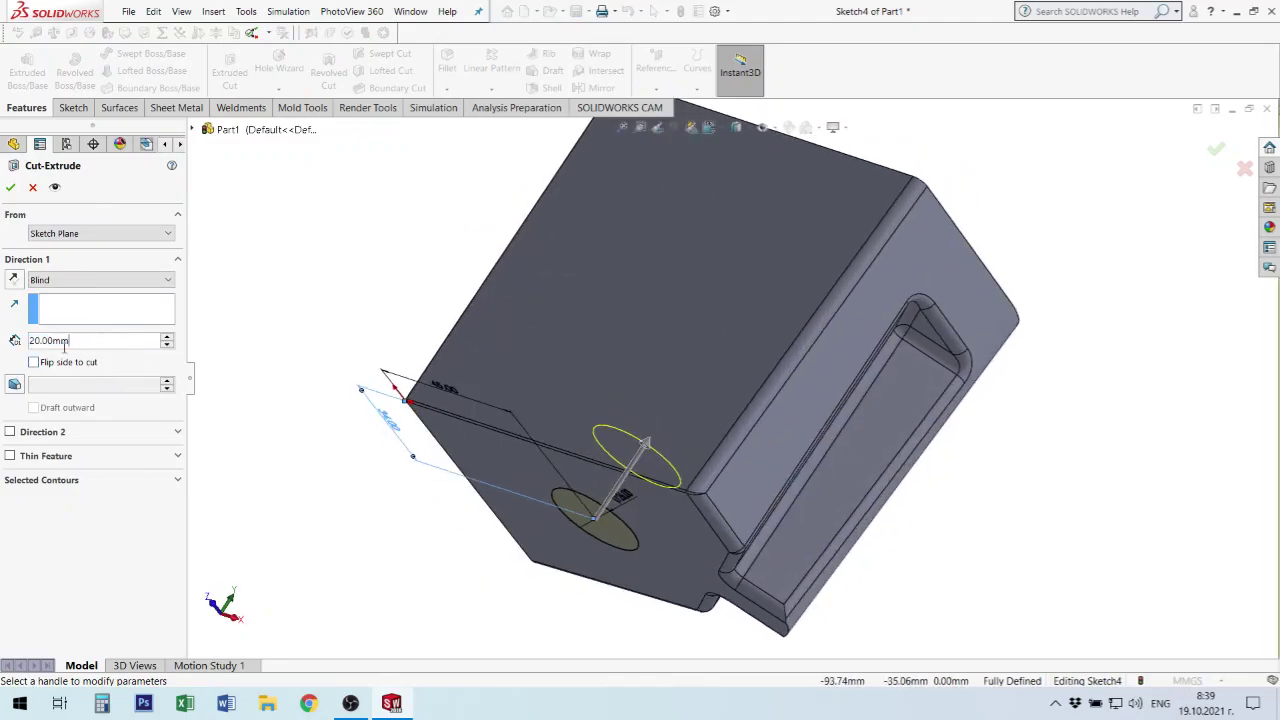
pyautogui.moveTo(66, 342); pyautogui.dragTo(4, 331)
pyautogui.write('3')
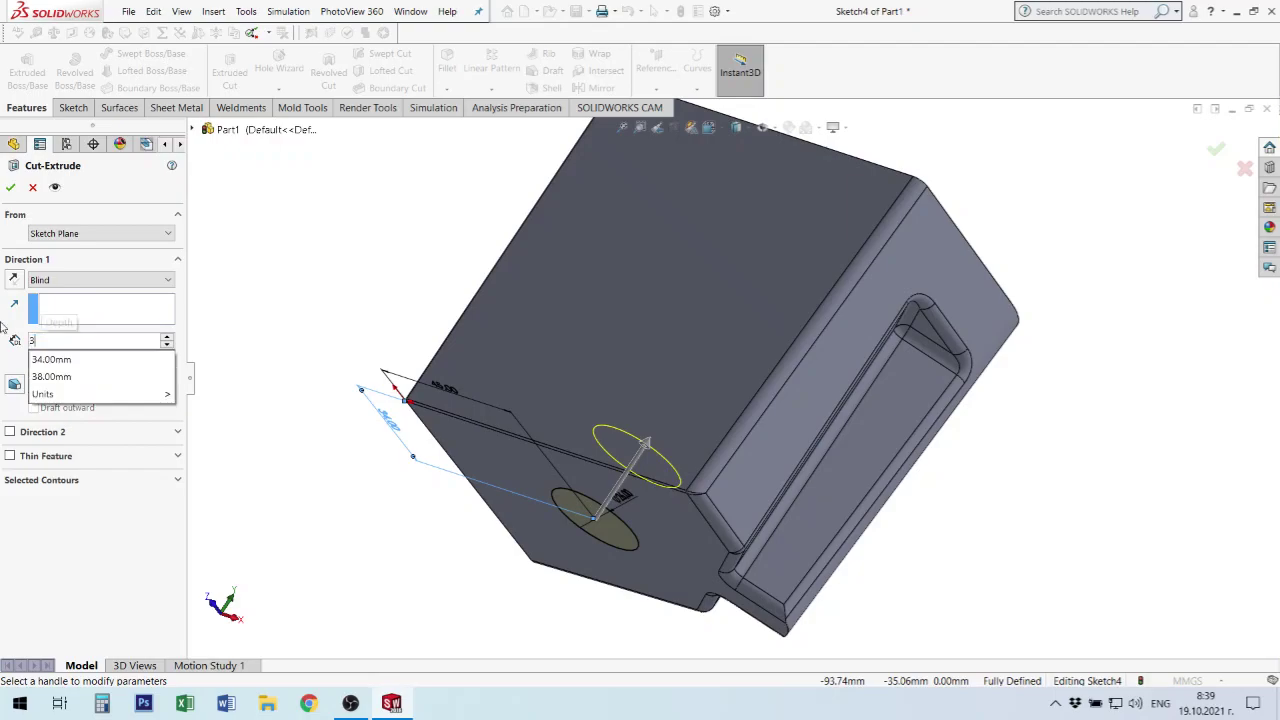
pyautogui.press('Return')
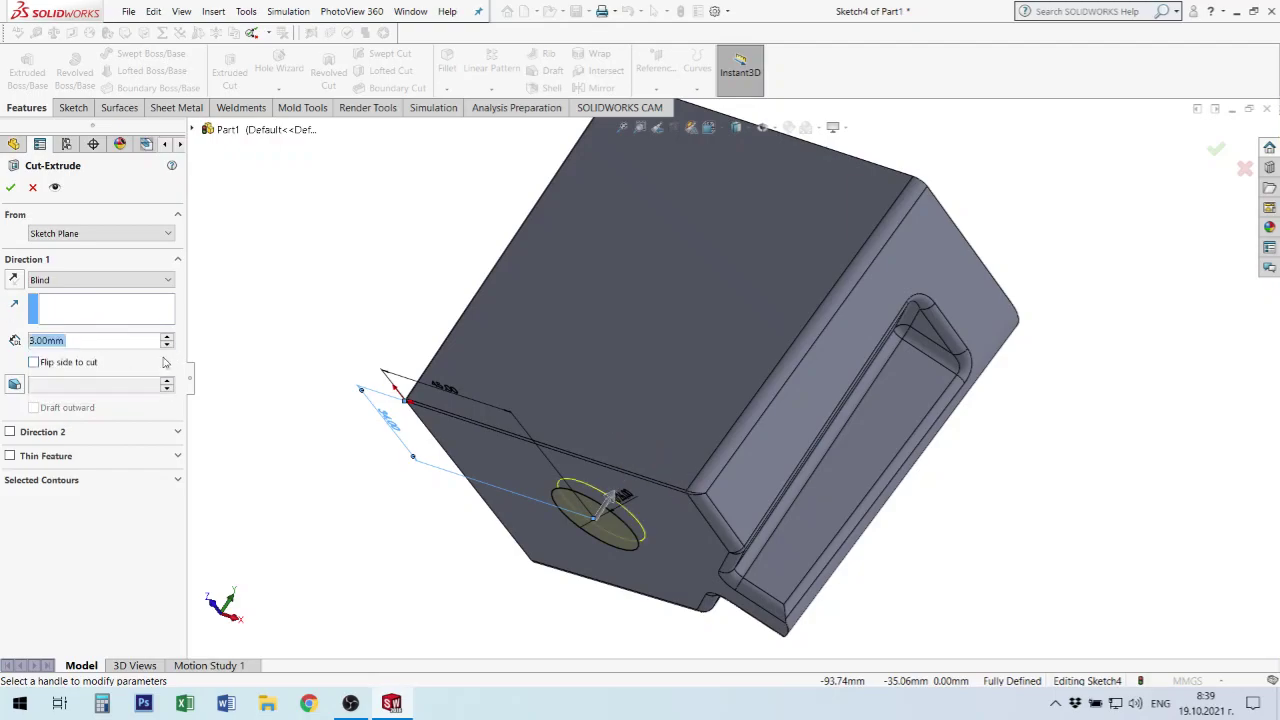
pyautogui.moveTo(688, 387)
pyautogui.mouseDown(button='middle')
pyautogui.moveTo(753, 261)
pyautogui.moveTo(730, 430)
pyautogui.mouseUp(button='middle')
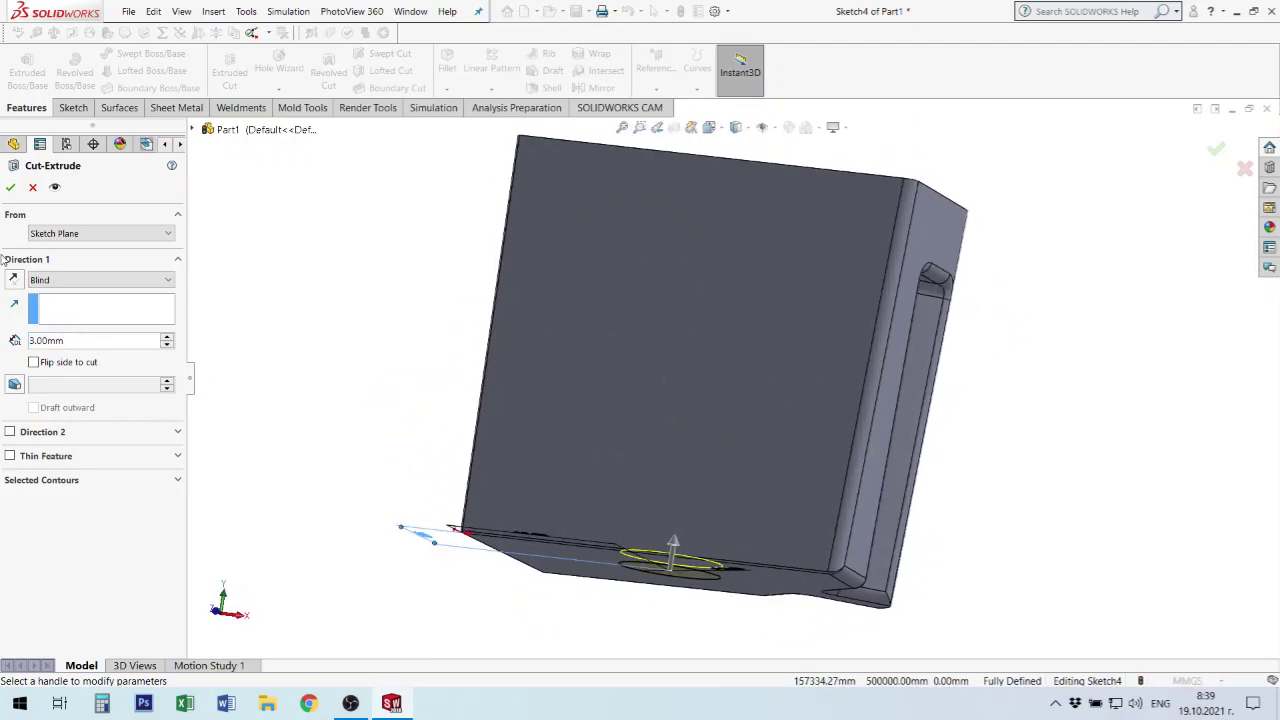
pyautogui.click(97, 345)
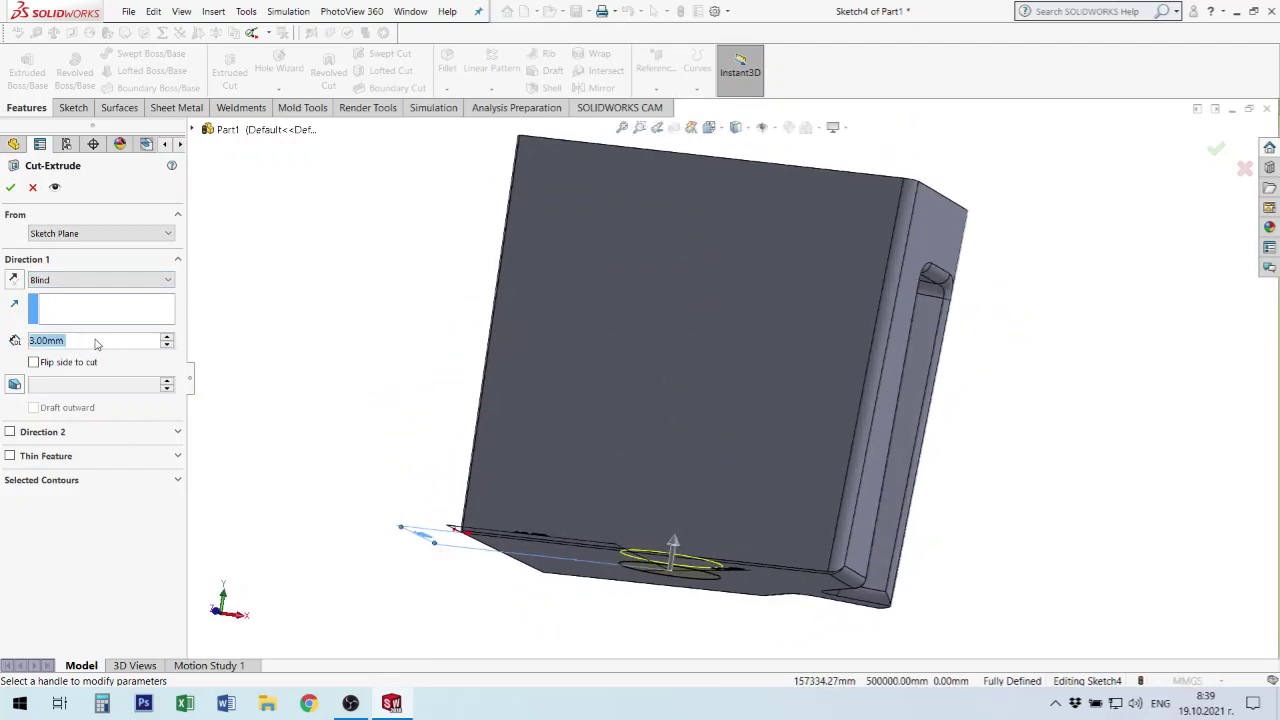
pyautogui.moveTo(64, 340); pyautogui.dragTo(41, 340)
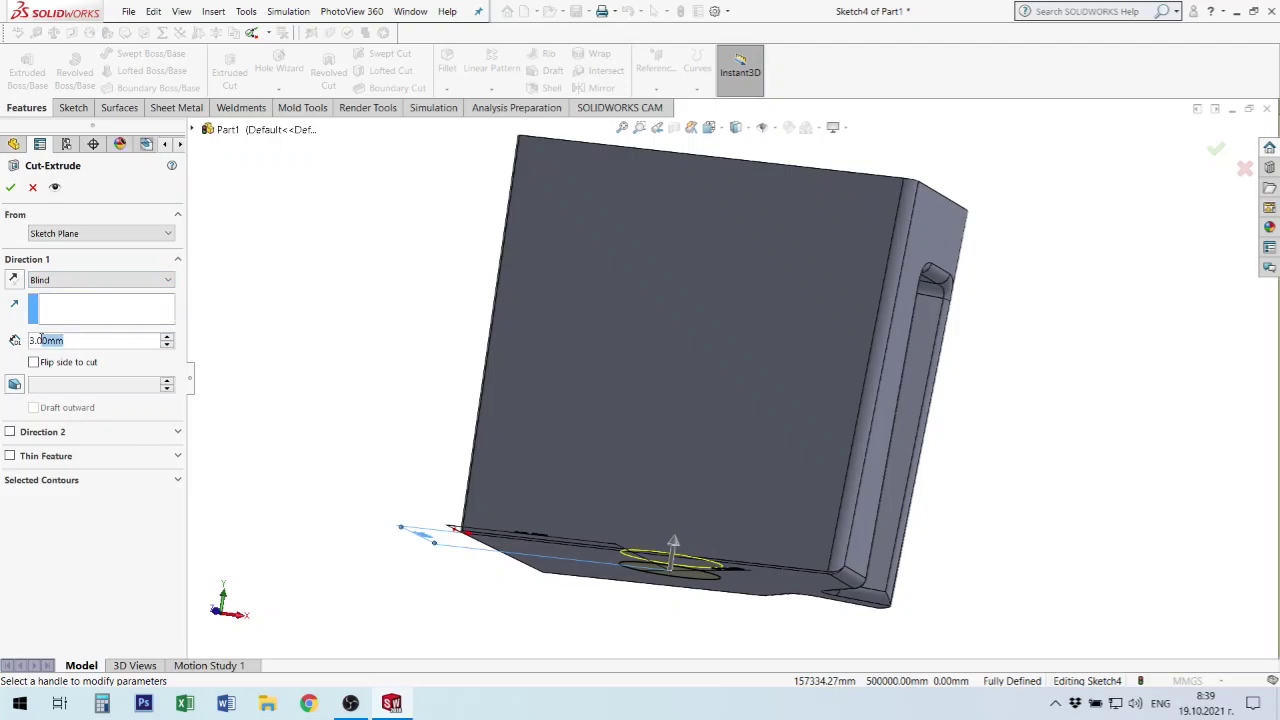
pyautogui.write('50')
pyautogui.press('Return')
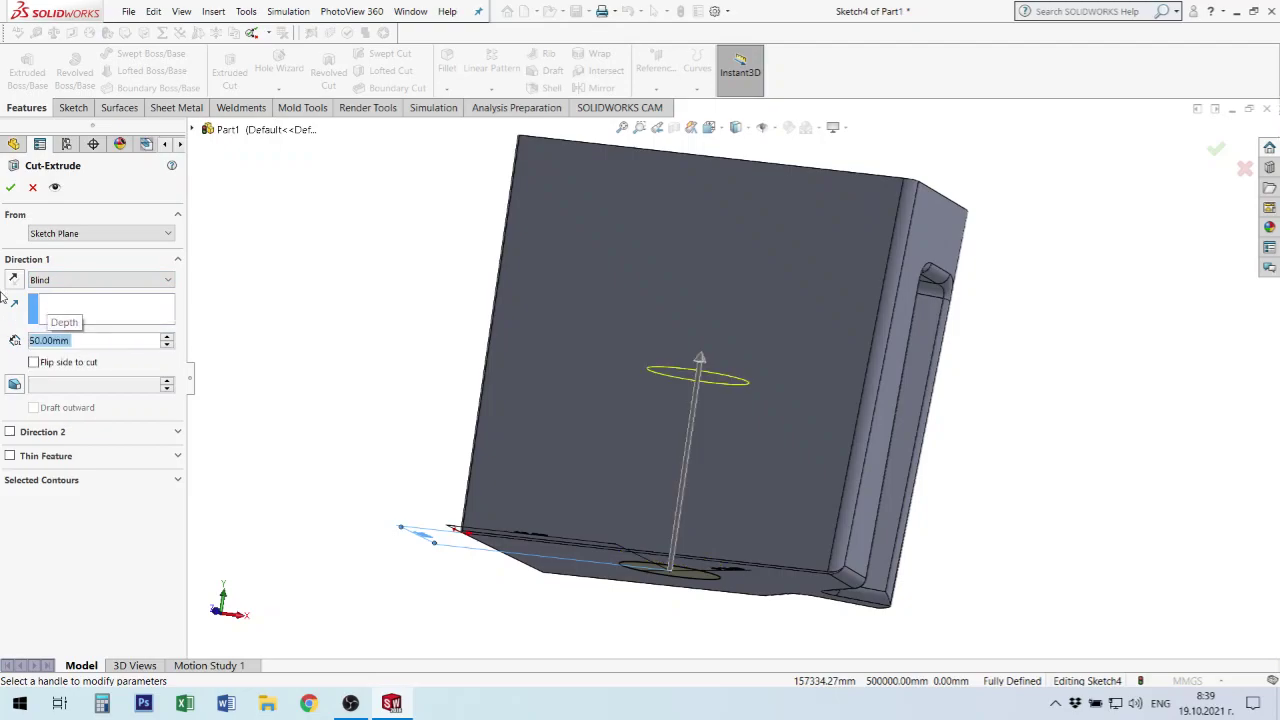
# - Use the vertical edge as the cut direction and accept the cut
pyautogui.moveTo(647, 392); pyautogui.dragTo(606, 400, button='middle')
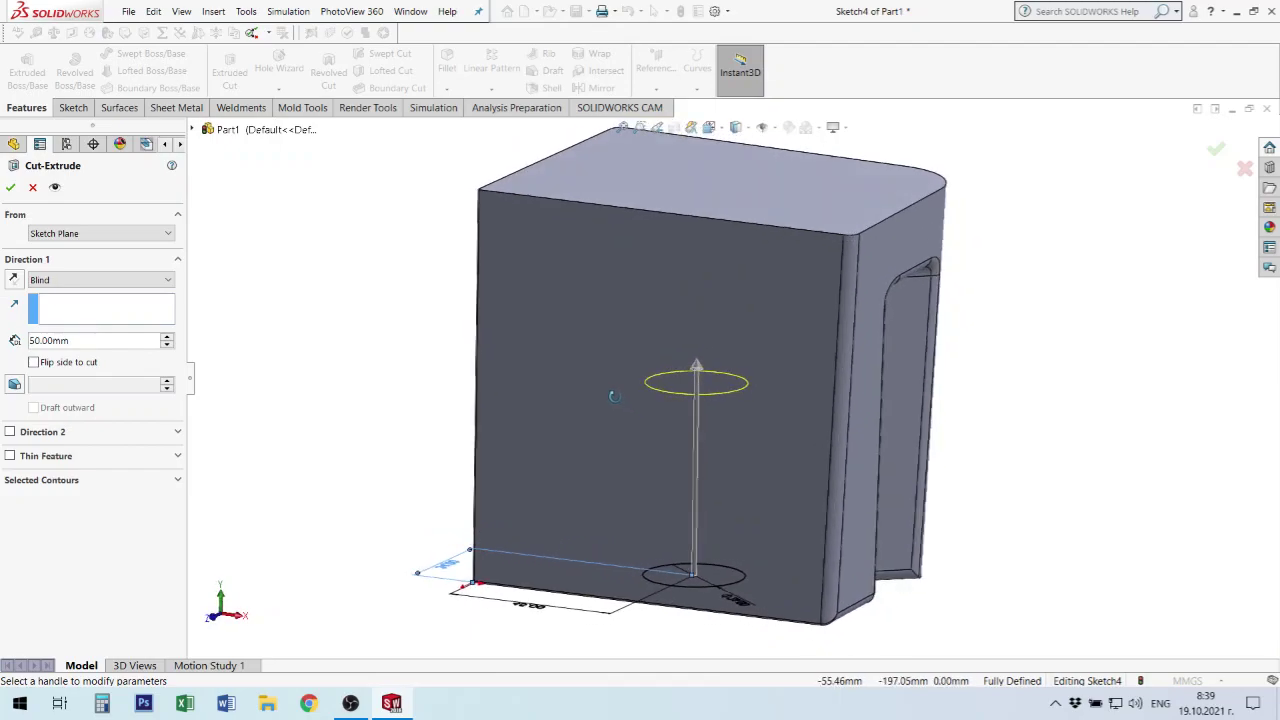
pyautogui.click(80, 312)
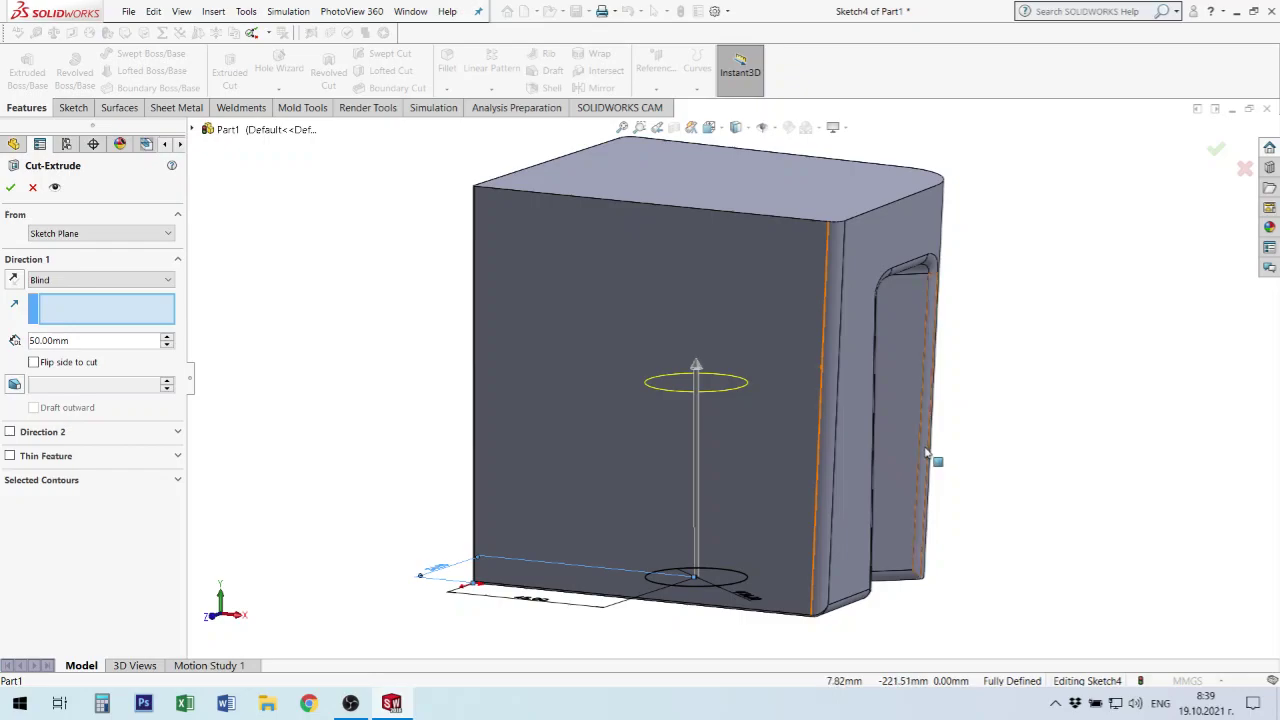
pyautogui.click(109, 304)
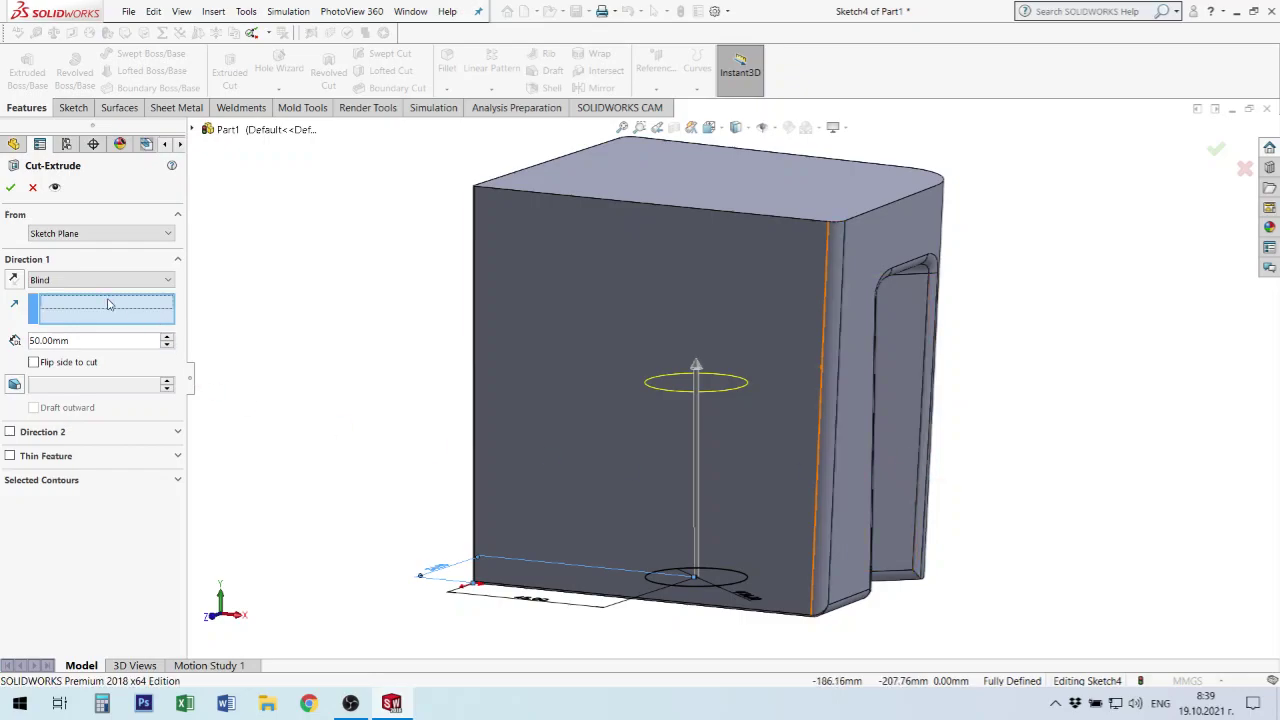
pyautogui.click(923, 437)
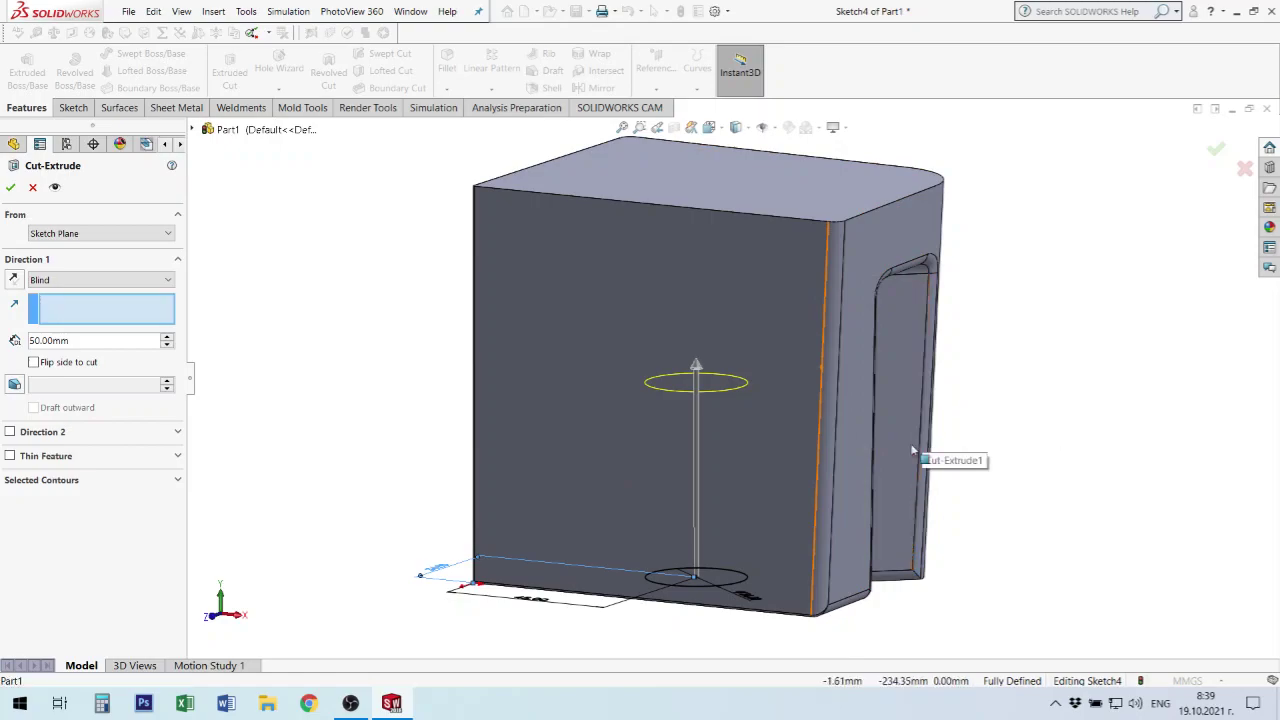
pyautogui.moveTo(923, 437)
pyautogui.mouseDown(button='middle')
pyautogui.moveTo(920, 467)
pyautogui.moveTo(812, 494)
pyautogui.moveTo(783, 573)
pyautogui.moveTo(983, 398)
pyautogui.mouseUp(button='middle')
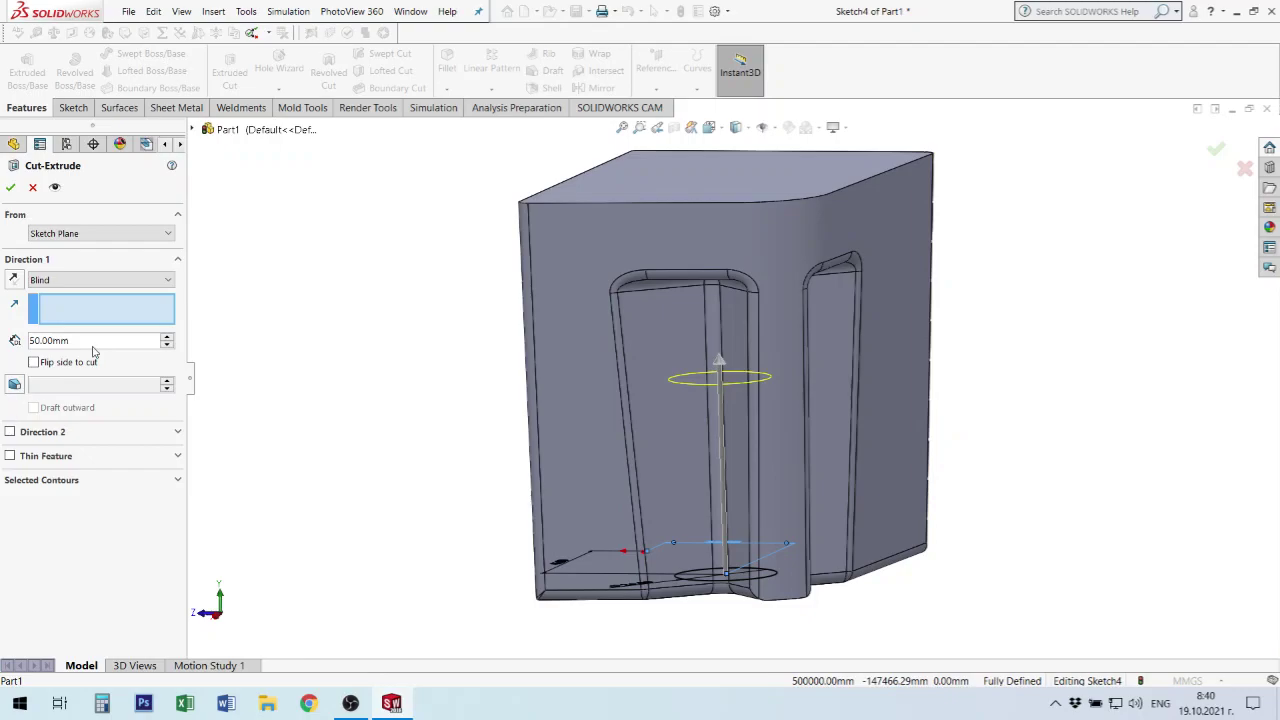
pyautogui.click(12, 188)
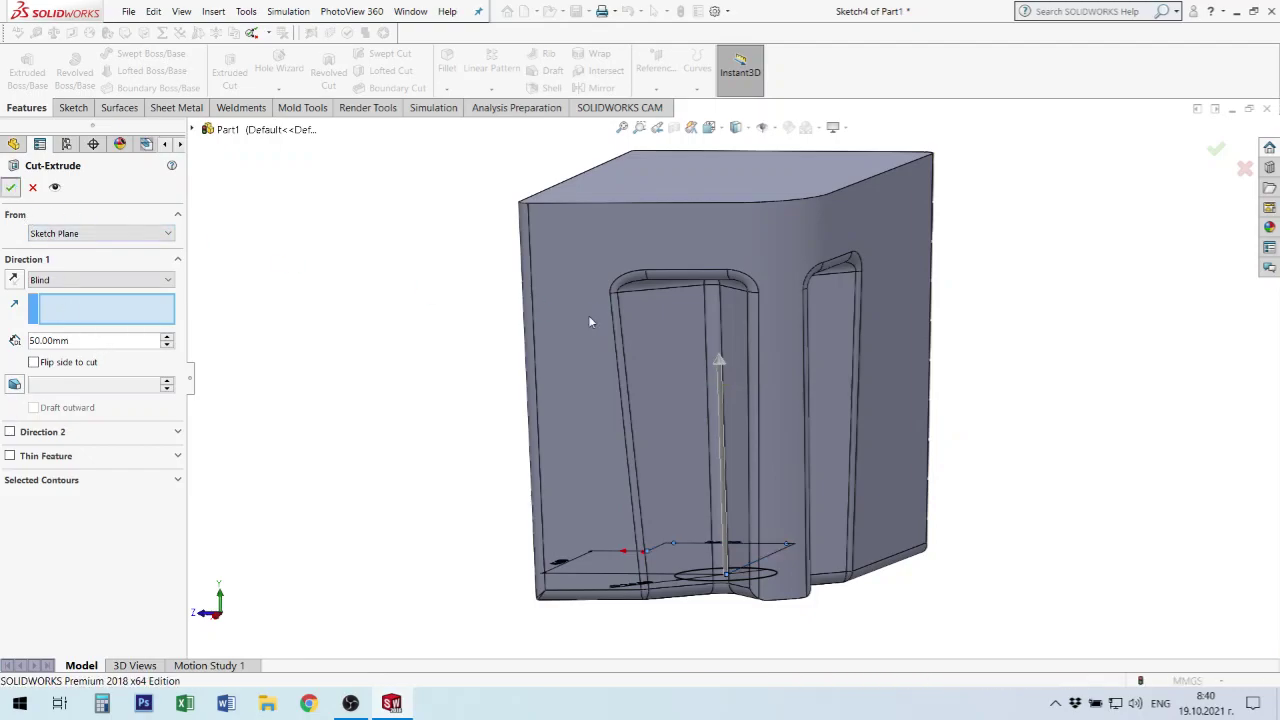
# - Orbit the jug body round to its plain back face and select that face
pyautogui.moveTo(759, 412)
pyautogui.mouseDown(button='middle')
pyautogui.moveTo(768, 88)
pyautogui.moveTo(716, 487)
pyautogui.mouseUp(button='middle')
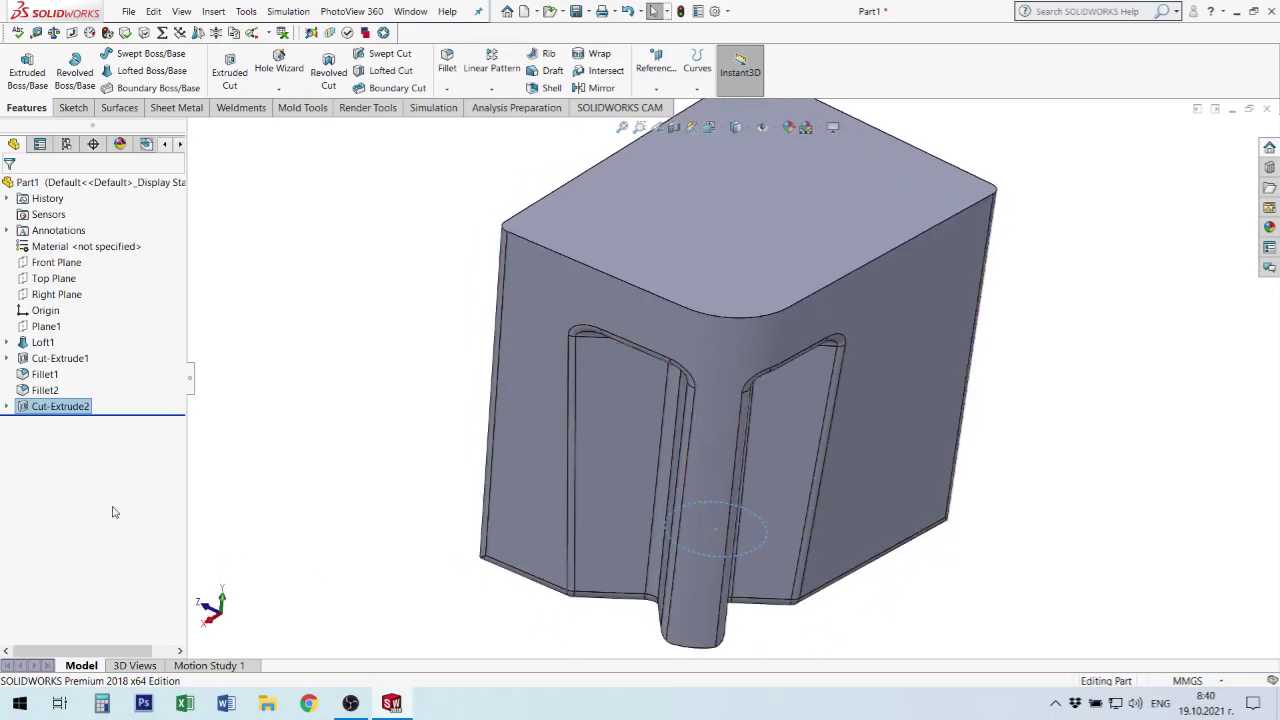
pyautogui.moveTo(617, 463)
pyautogui.mouseDown(button='middle')
pyautogui.moveTo(831, 404)
pyautogui.moveTo(818, 384)
pyautogui.mouseUp(button='middle')
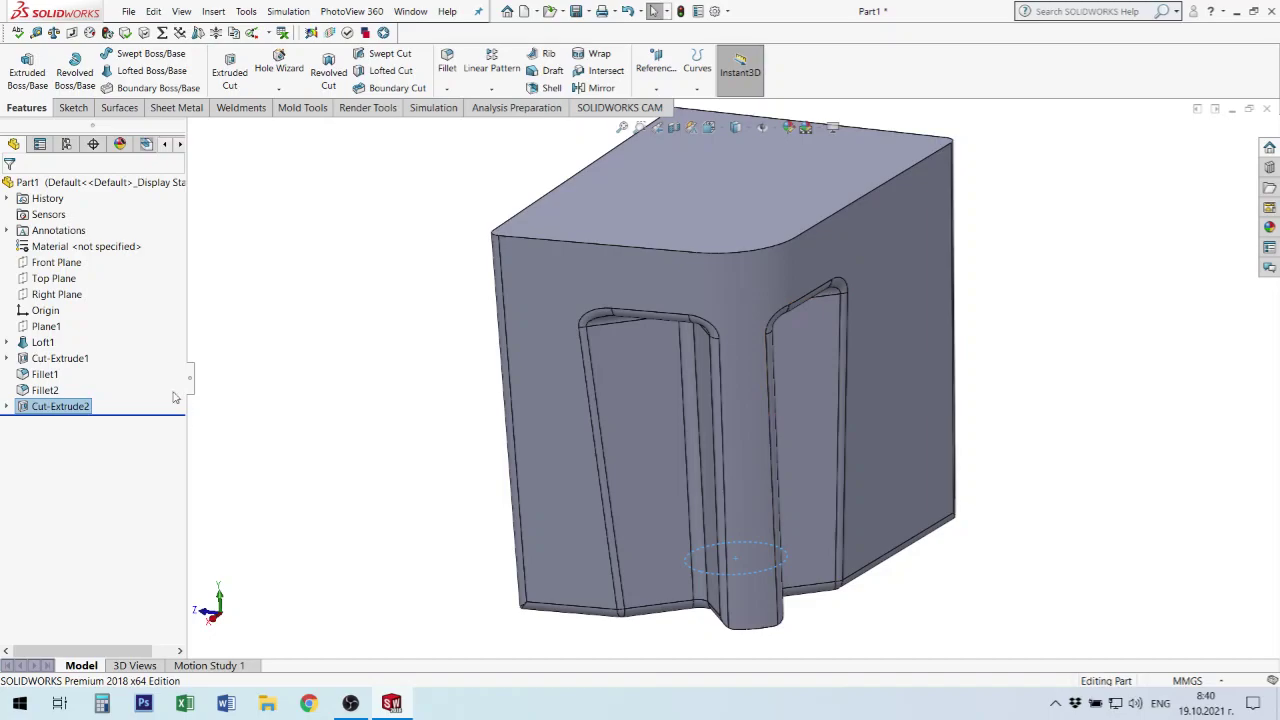
pyautogui.moveTo(896, 421); pyautogui.dragTo(803, 397, button='middle')
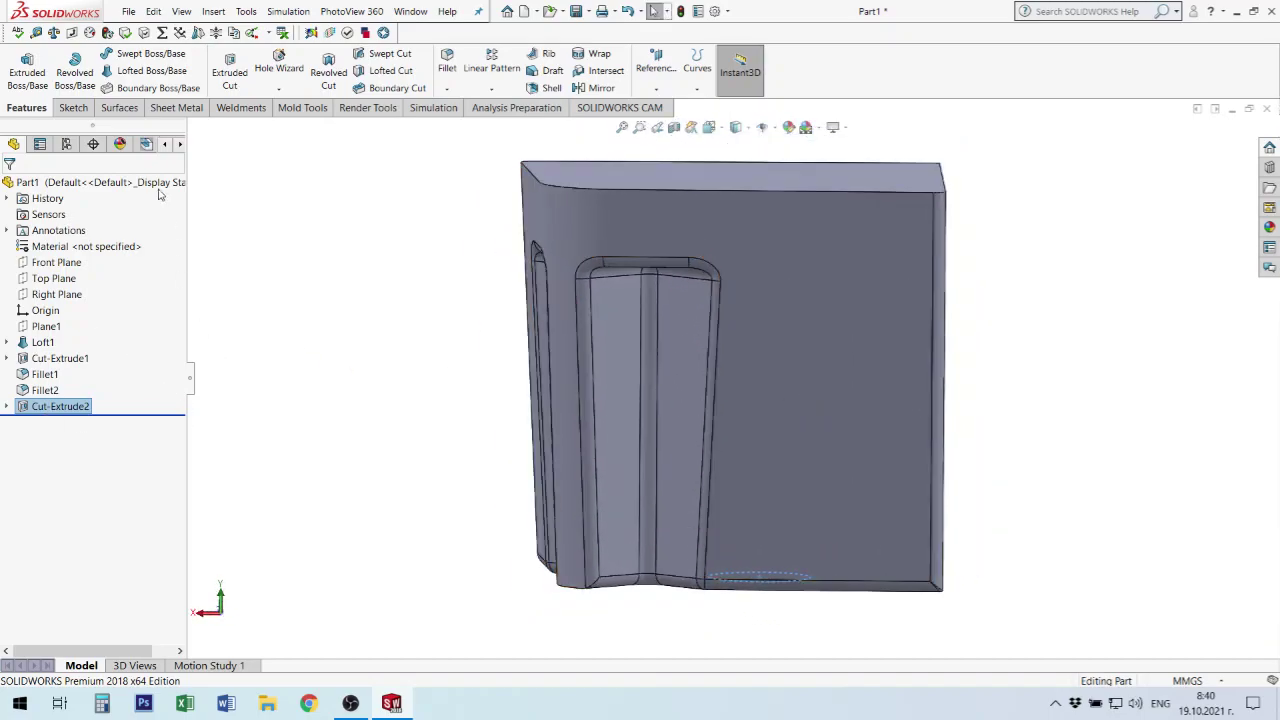
pyautogui.moveTo(497, 357); pyautogui.dragTo(740, 445, button='middle')
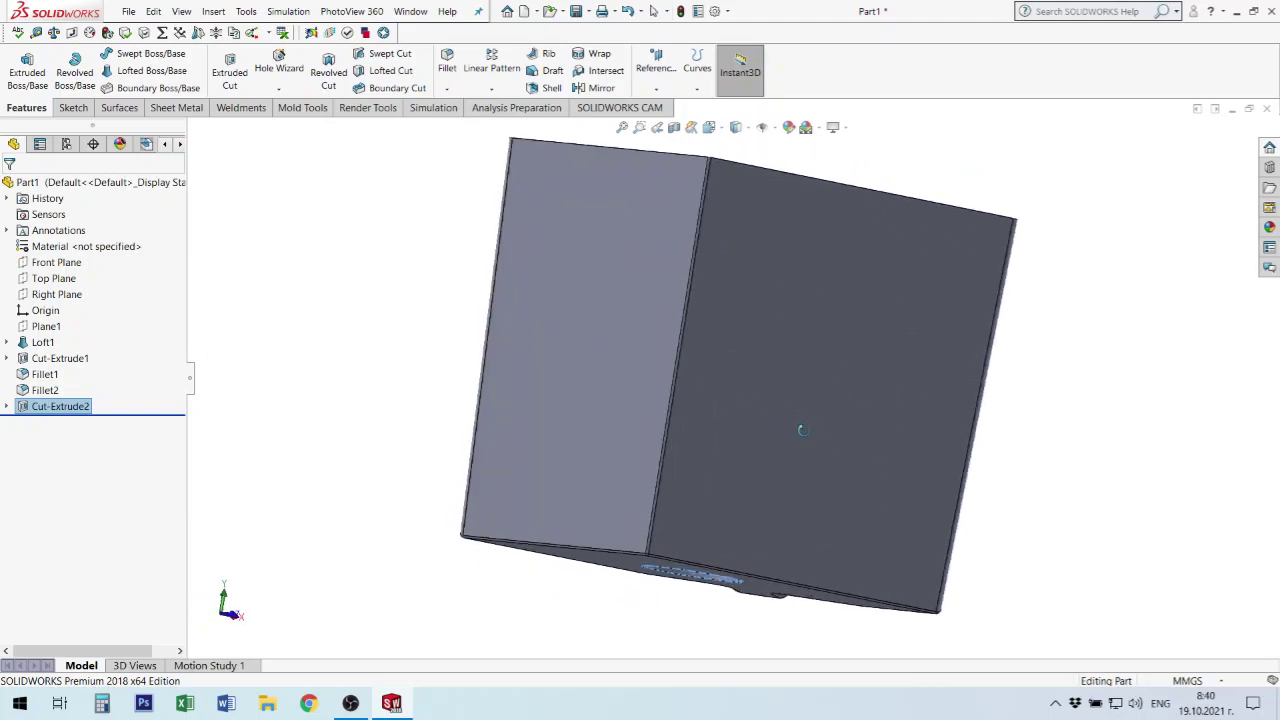
pyautogui.click(740, 445)
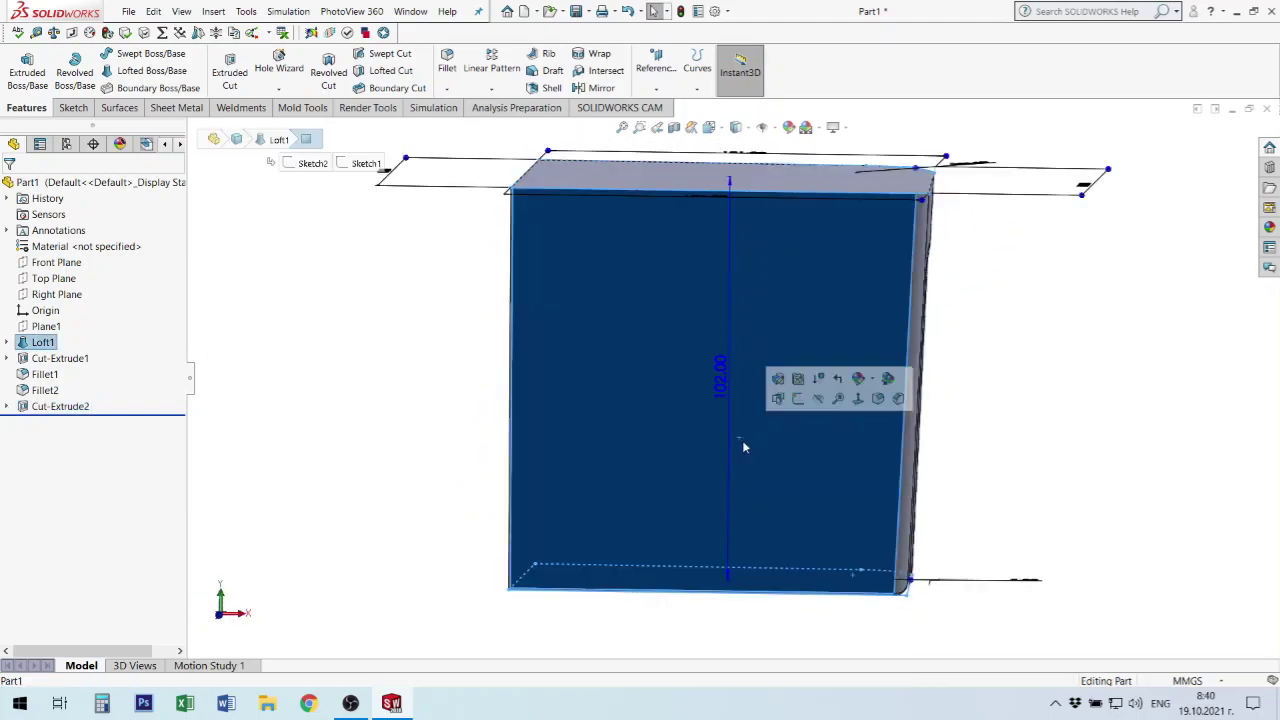
# - Sketch a diagonal line from the bottom edge to the face's top-left corner
pyautogui.click(803, 400)
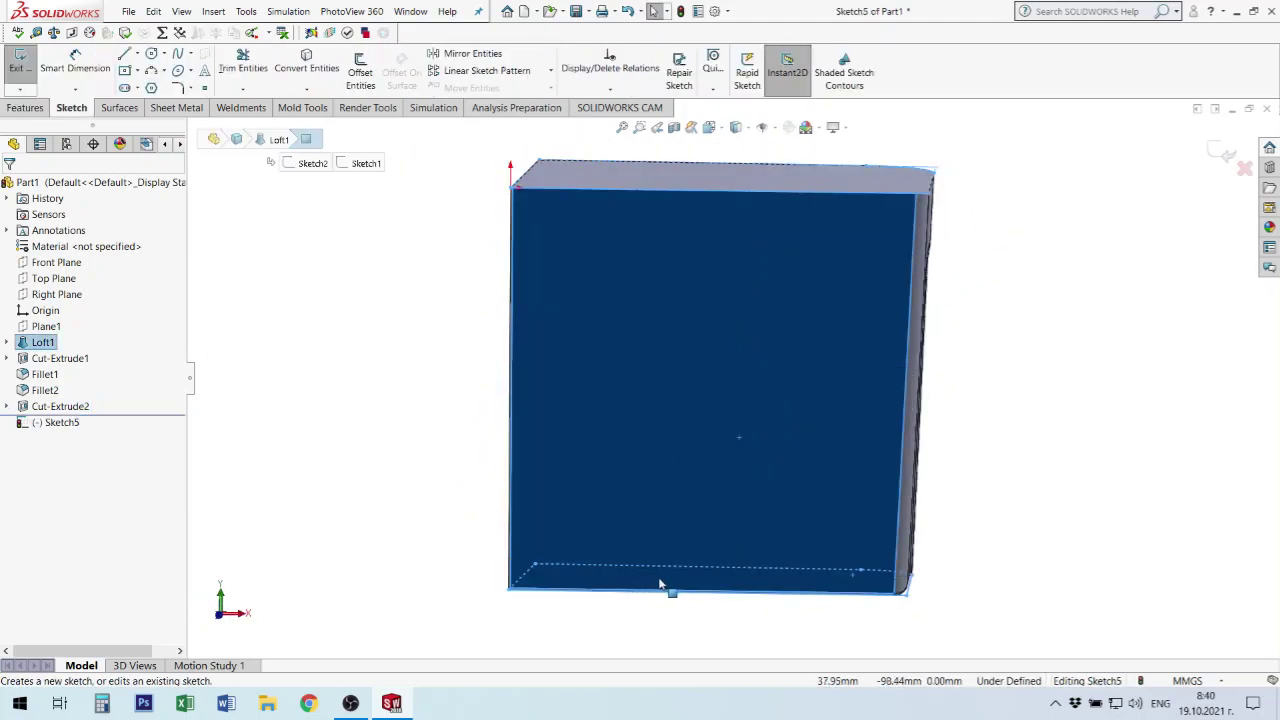
pyautogui.click(124, 54)
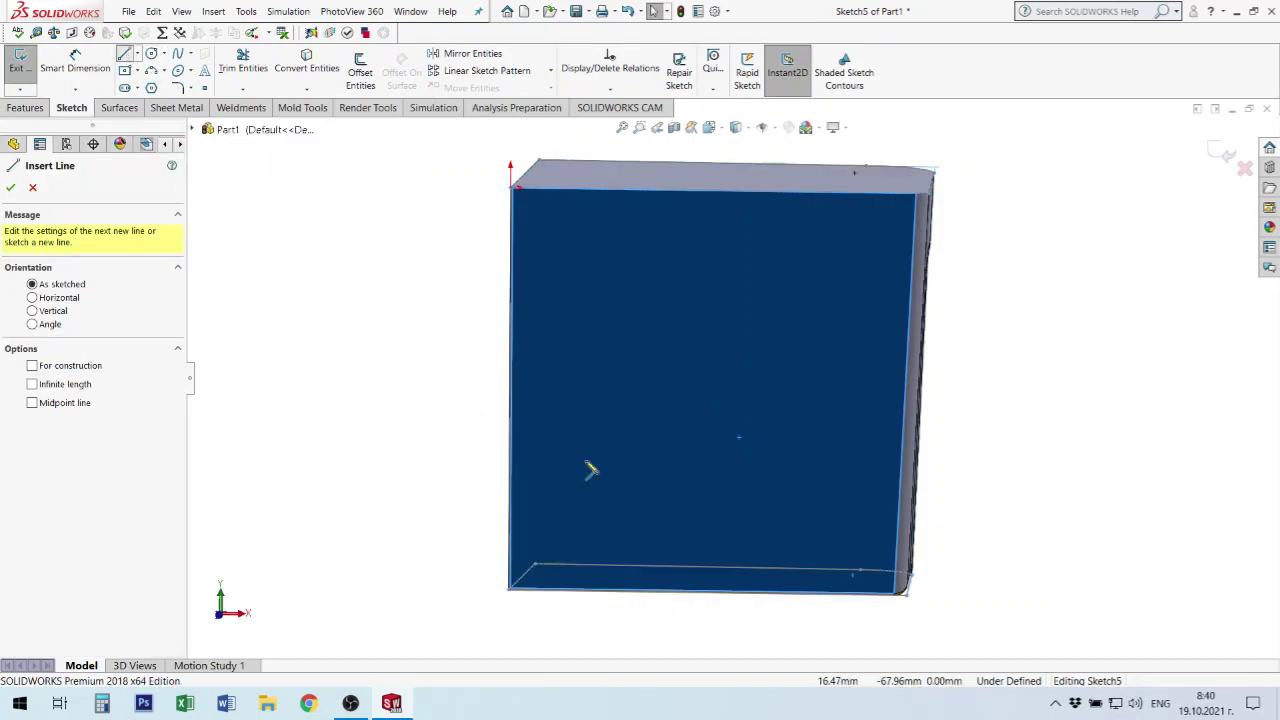
pyautogui.click(707, 593)
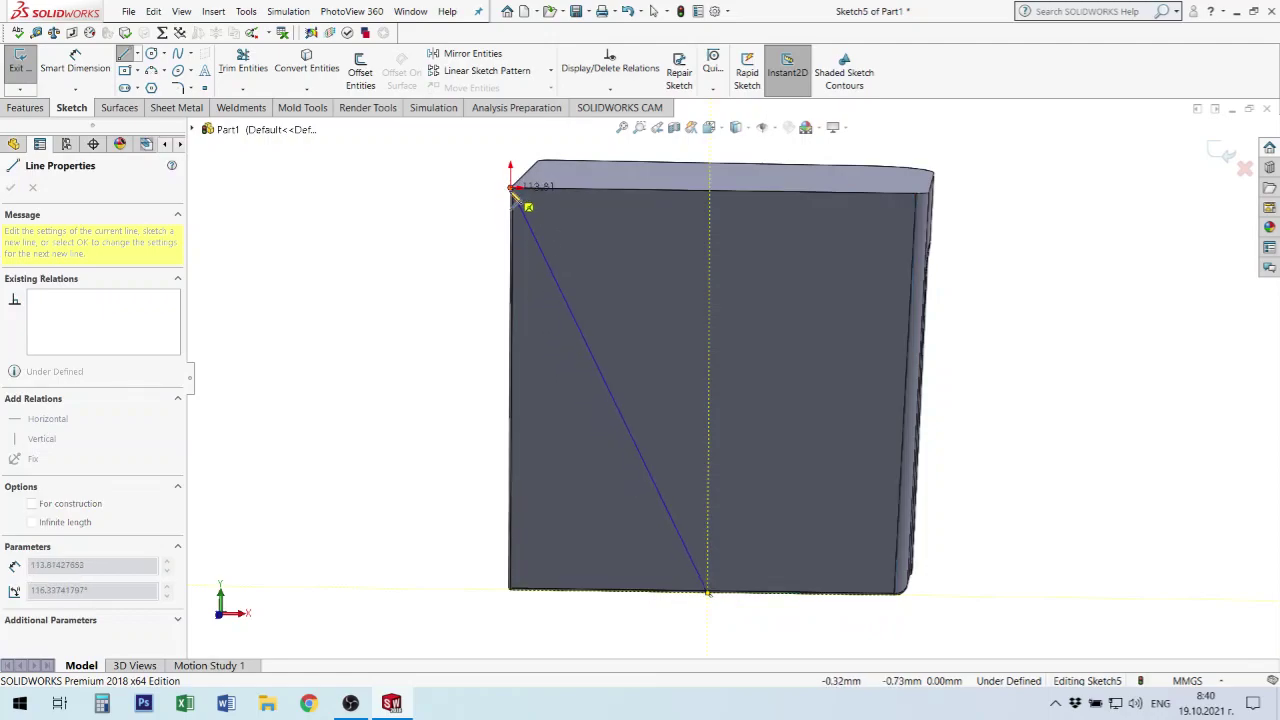
pyautogui.click(511, 190)
pyautogui.press('Escape')
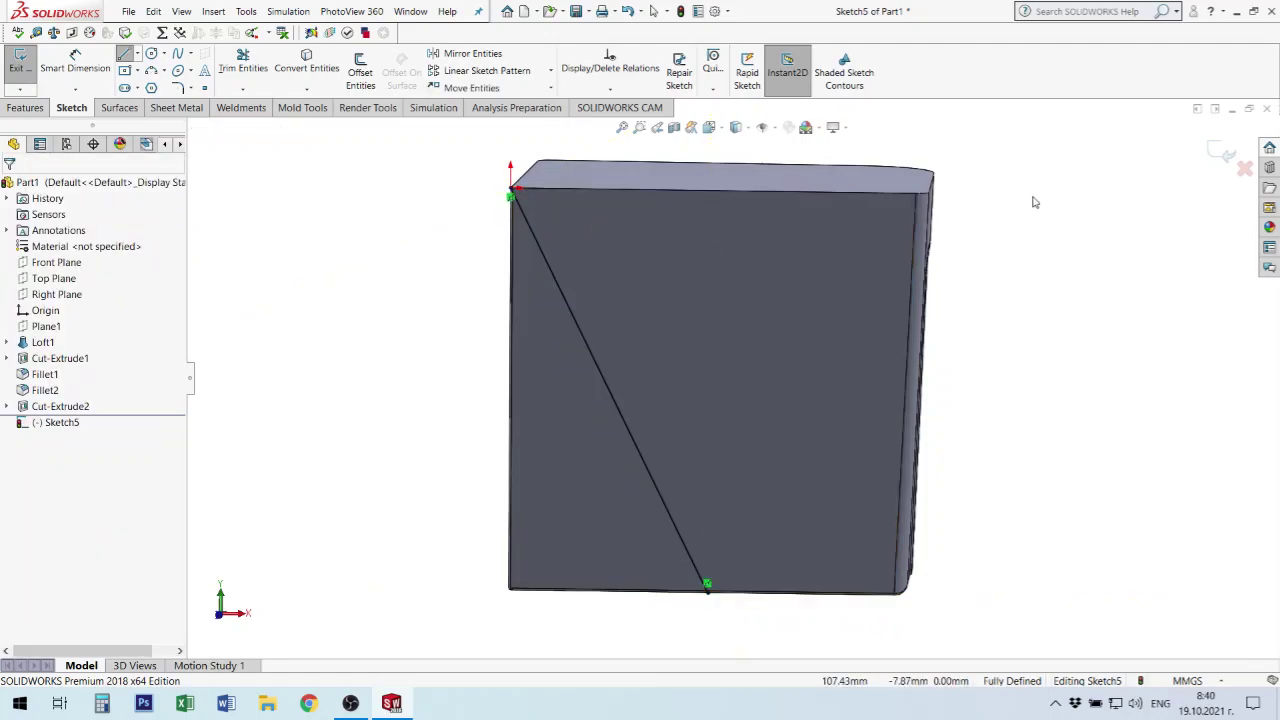
pyautogui.click(20, 62)
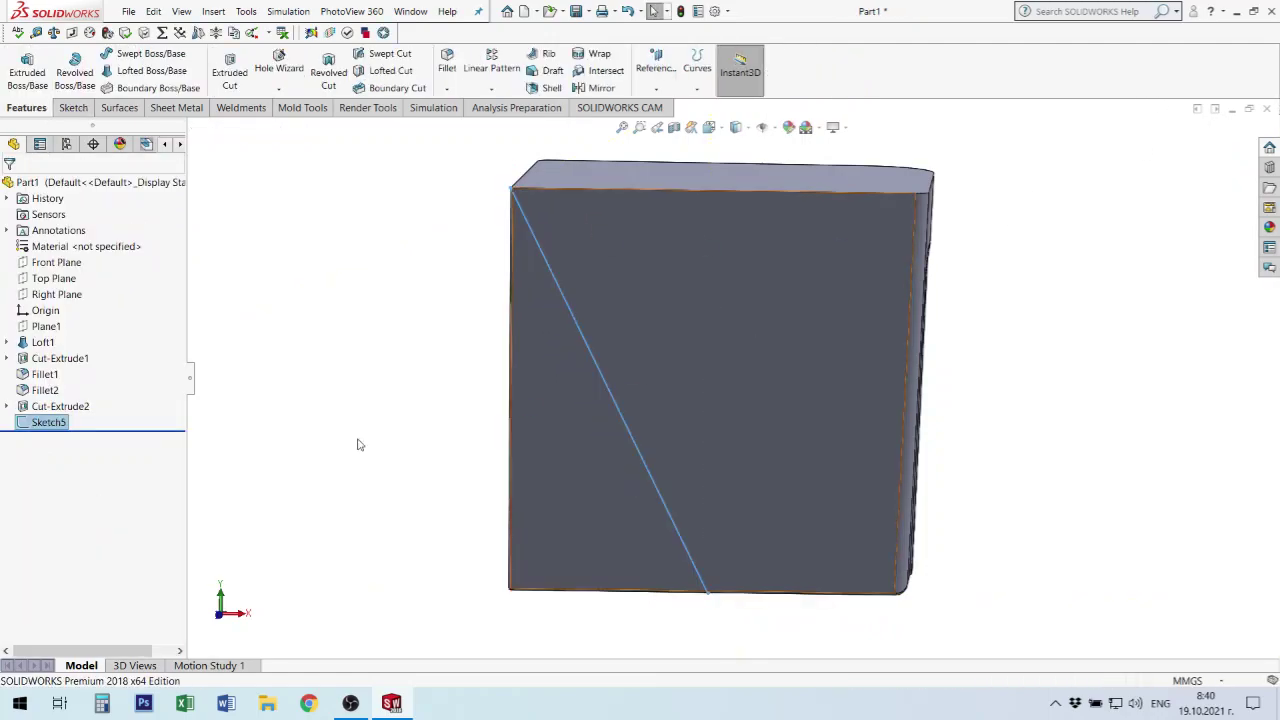
# - Reorder the feature tree so Cut-Extrude2 comes after Sketch5
pyautogui.moveTo(29, 420); pyautogui.dragTo(27, 396)
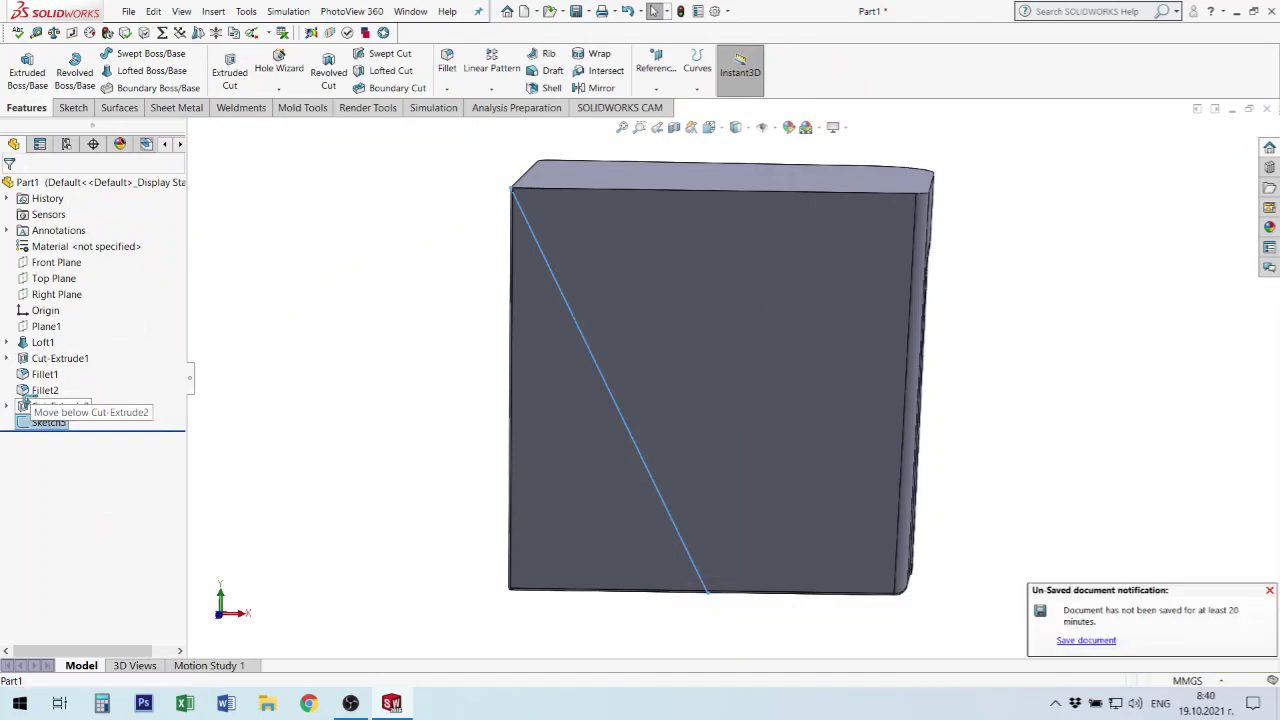
pyautogui.moveTo(27, 396); pyautogui.dragTo(24, 416)
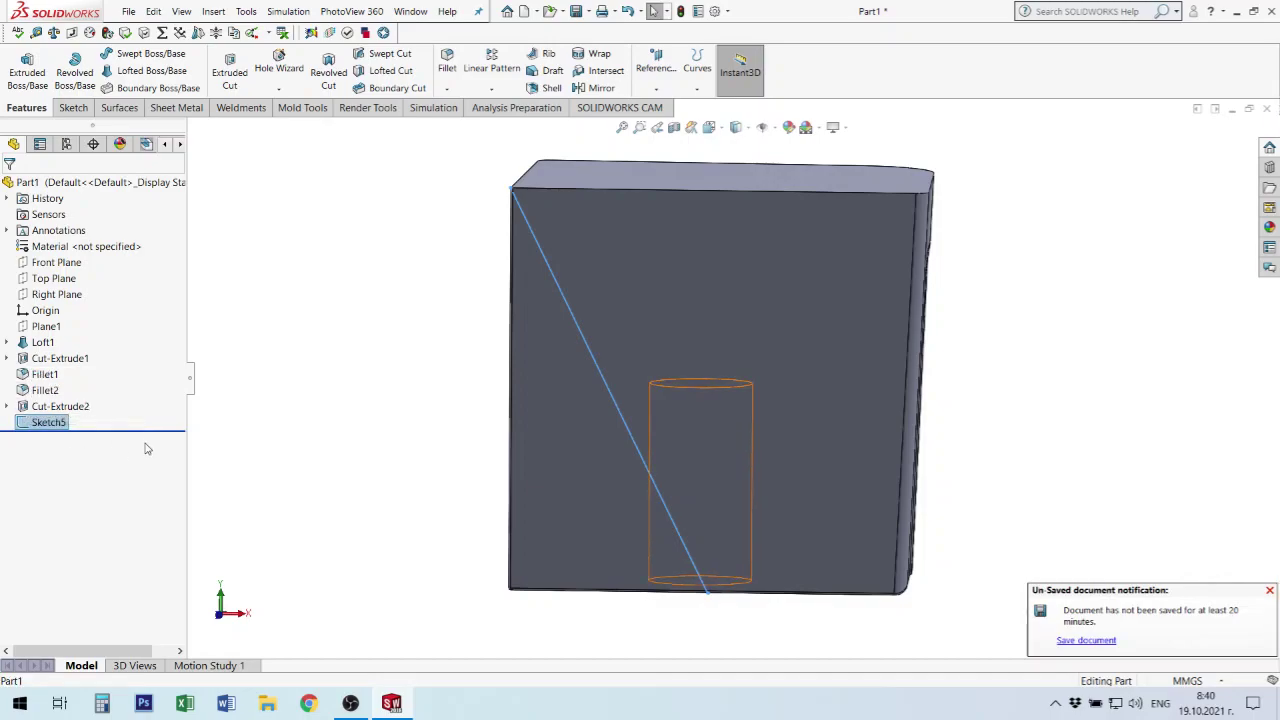
pyautogui.click(1100, 352)
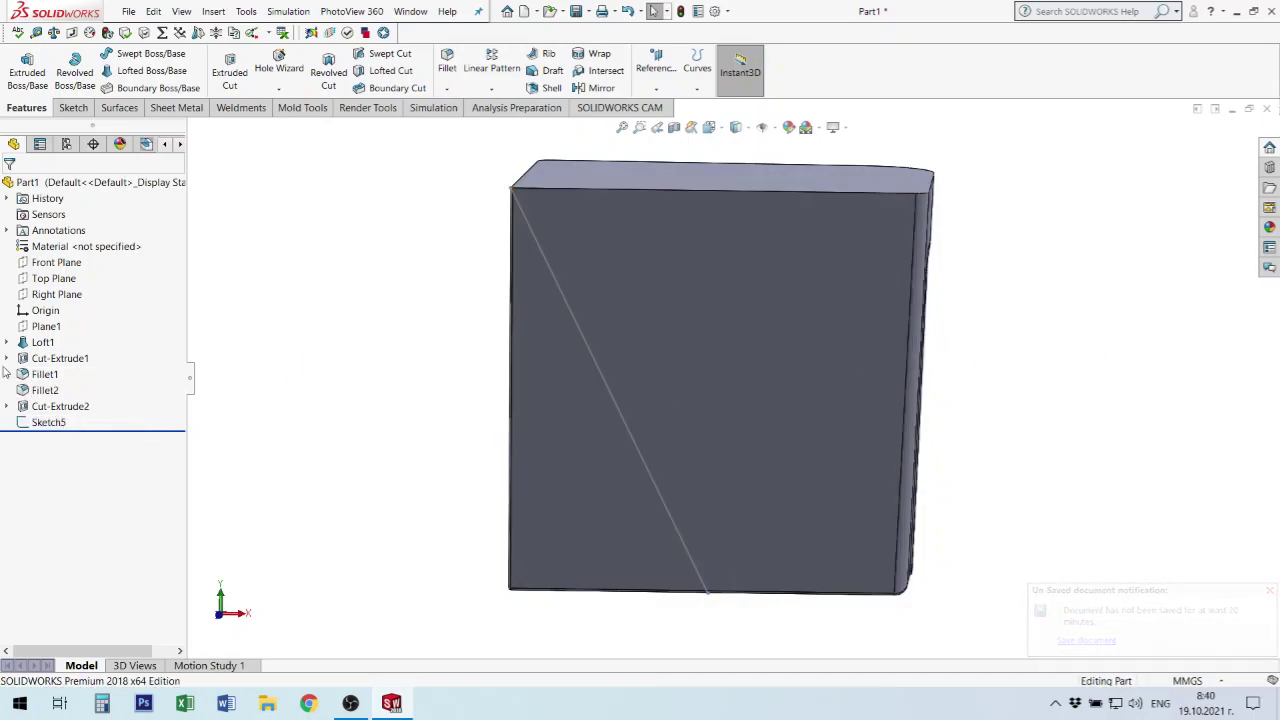
pyautogui.moveTo(28, 412); pyautogui.dragTo(22, 430)
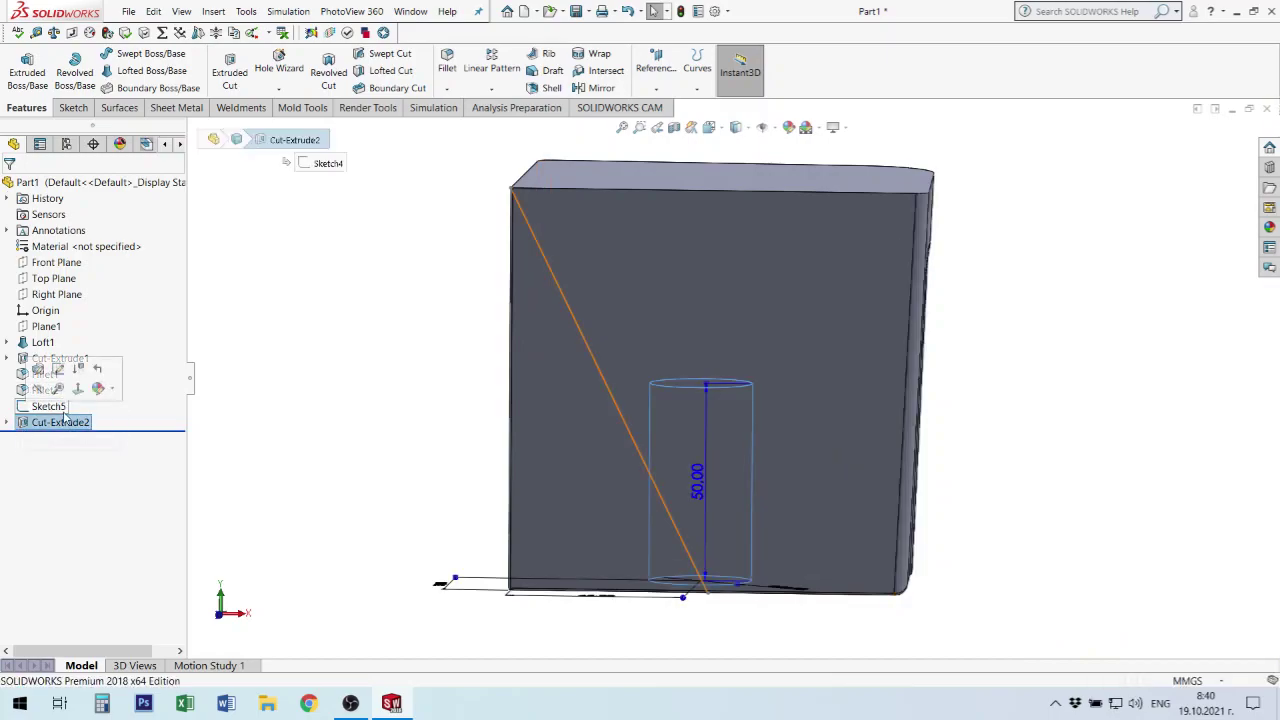
# - Edit Cut-Extrude2 to take its direction from Sketch5's diagonal line
pyautogui.rightClick(36, 425)
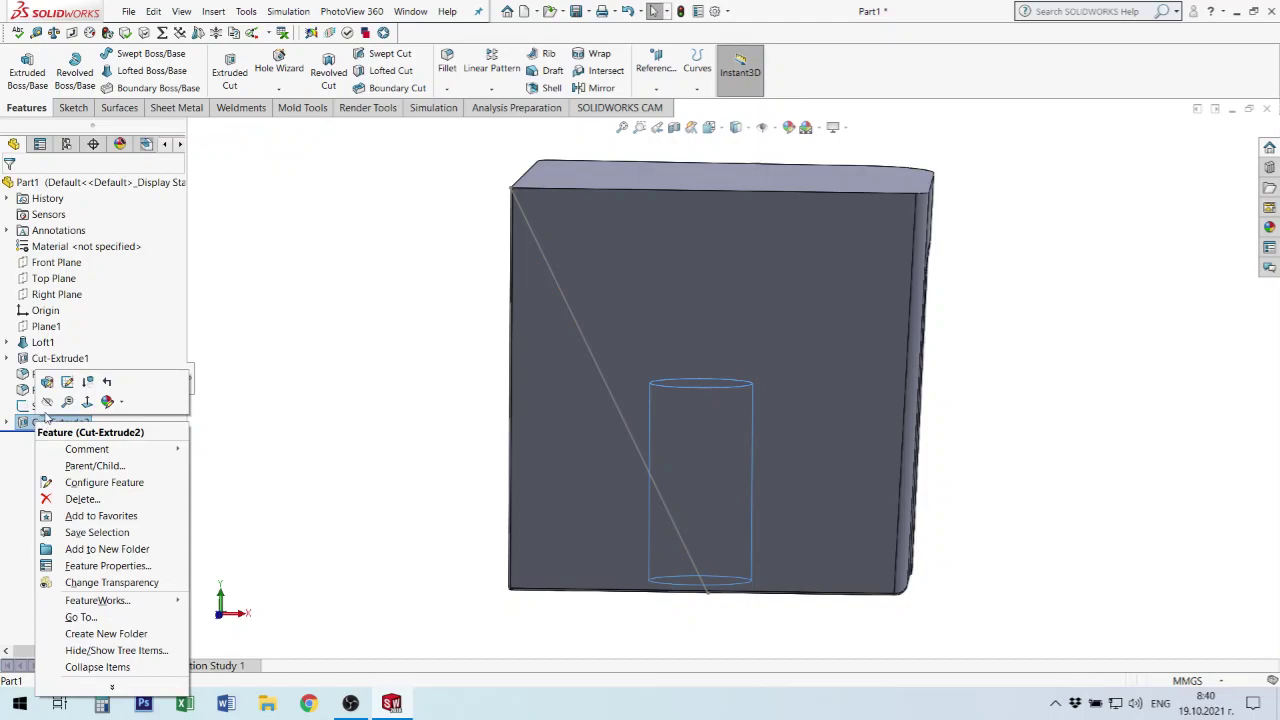
pyautogui.click(46, 382)
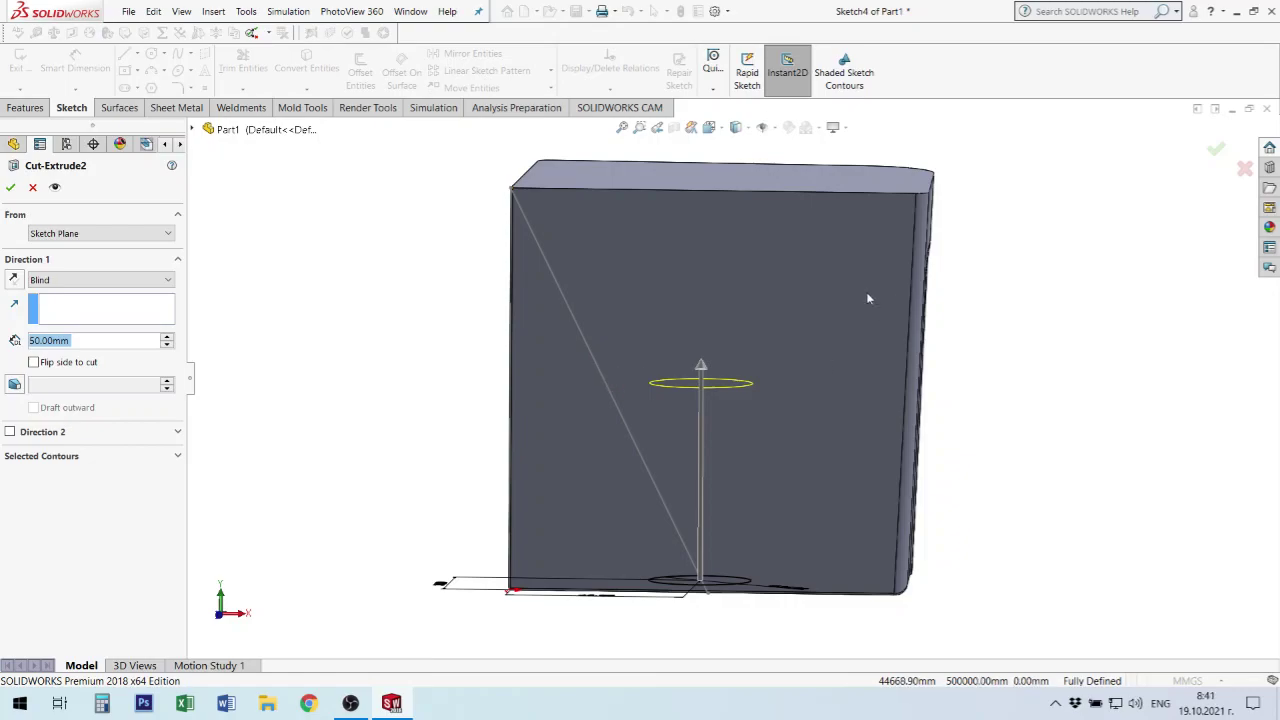
pyautogui.click(75, 317)
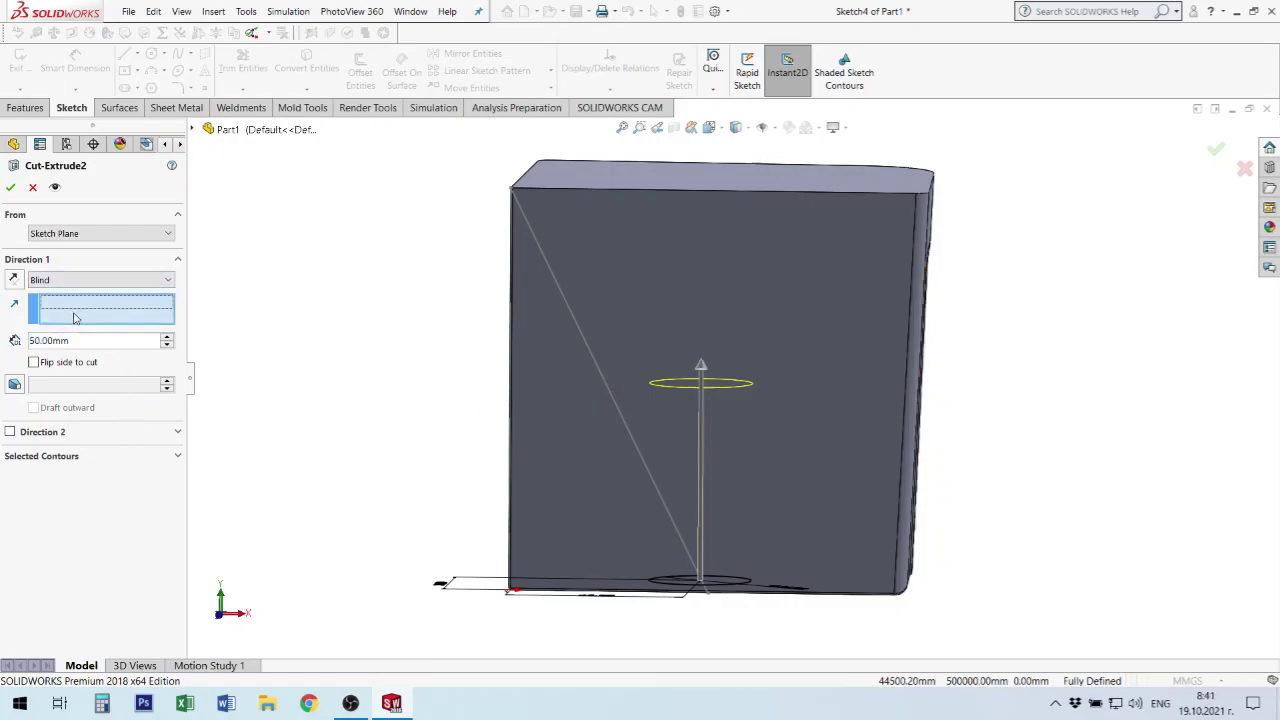
pyautogui.click(609, 386)
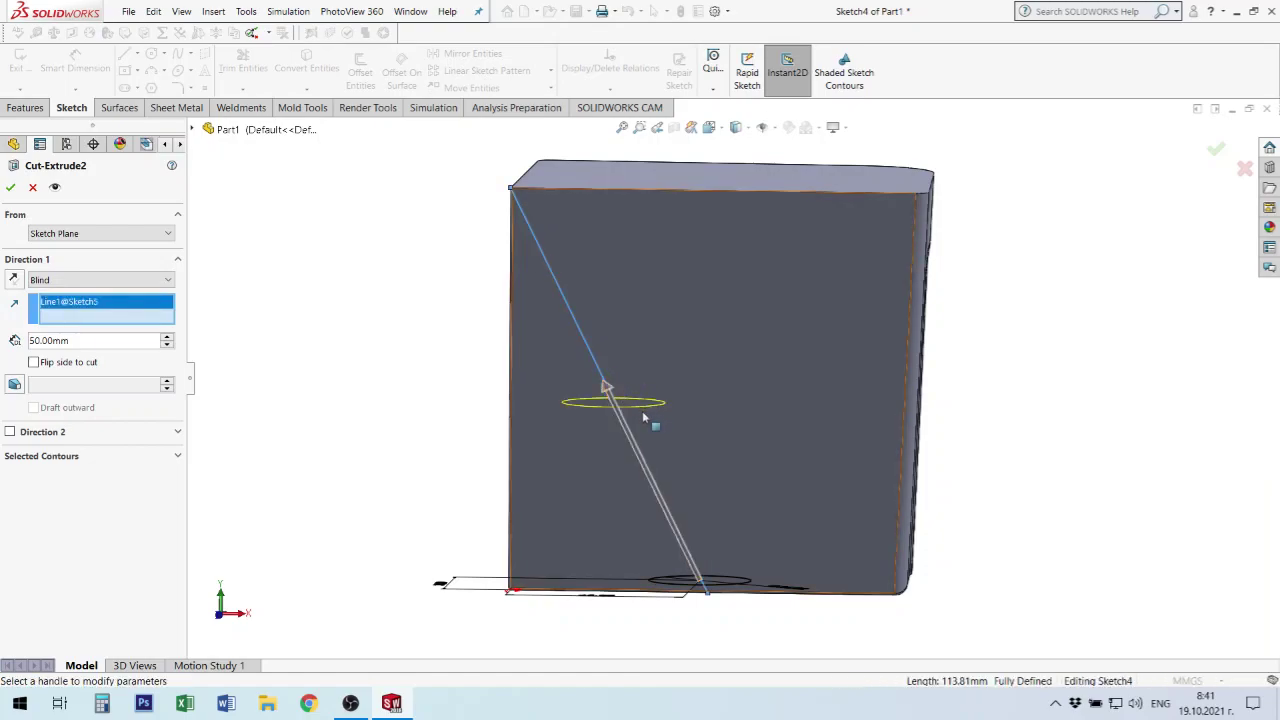
pyautogui.click(1215, 152)
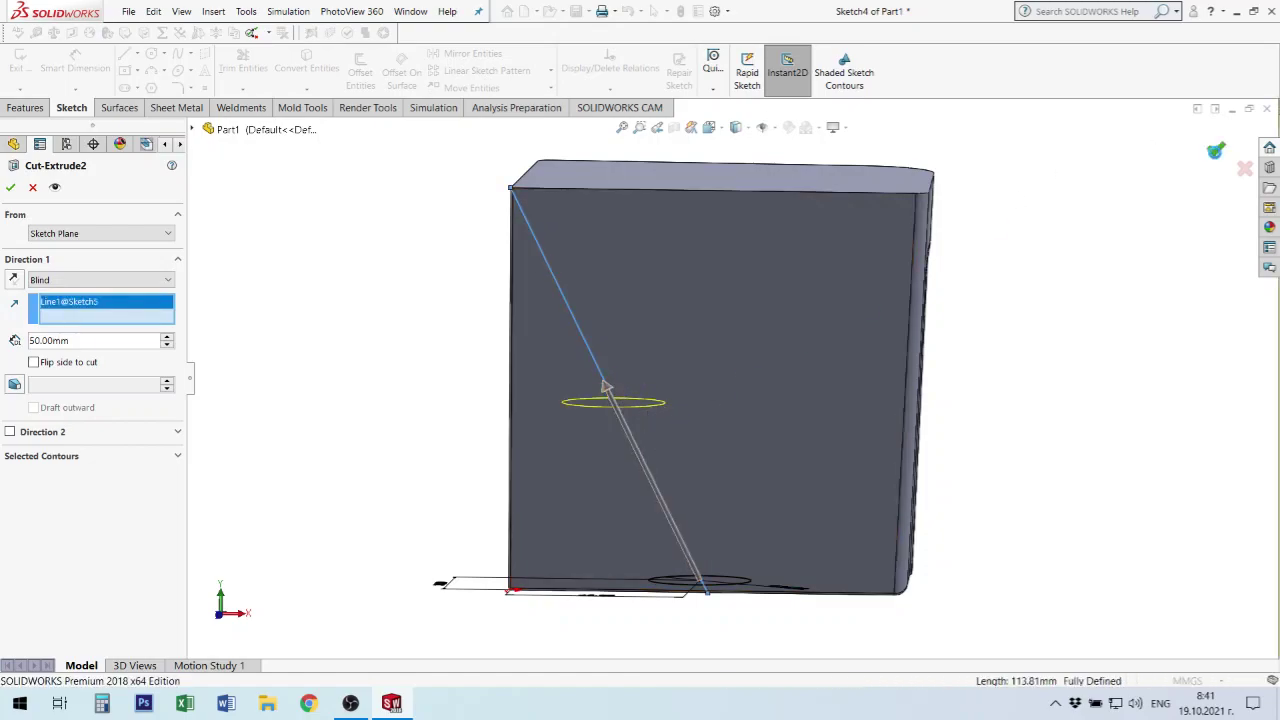
pyautogui.moveTo(676, 349)
pyautogui.mouseDown(button='middle')
pyautogui.moveTo(580, 362)
pyautogui.moveTo(480, 320)
pyautogui.moveTo(587, 410)
pyautogui.mouseUp(button='middle')
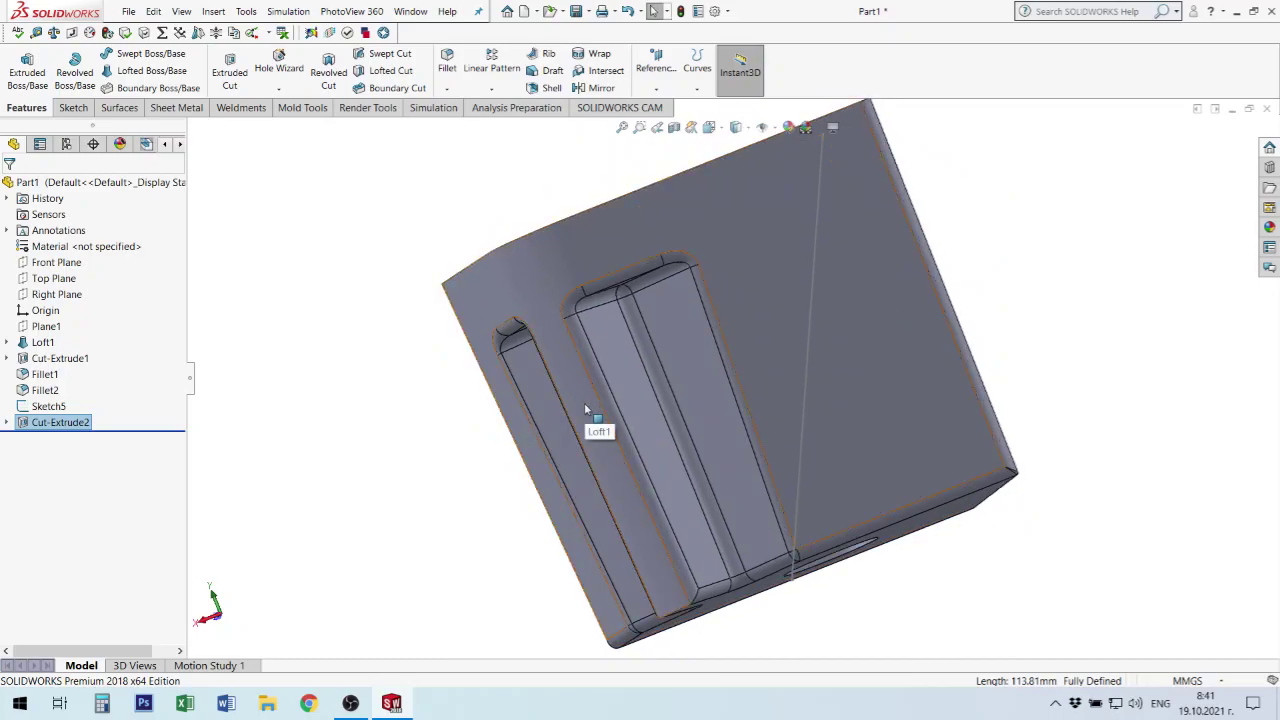
# - Edit Cut-Extrude2, remove the diagonal line direction, and set depth to 3 mm
pyautogui.moveTo(587, 410)
pyautogui.mouseDown(button='middle')
pyautogui.moveTo(932, 234)
pyautogui.moveTo(971, 160)
pyautogui.moveTo(963, 191)
pyautogui.mouseUp(button='middle')
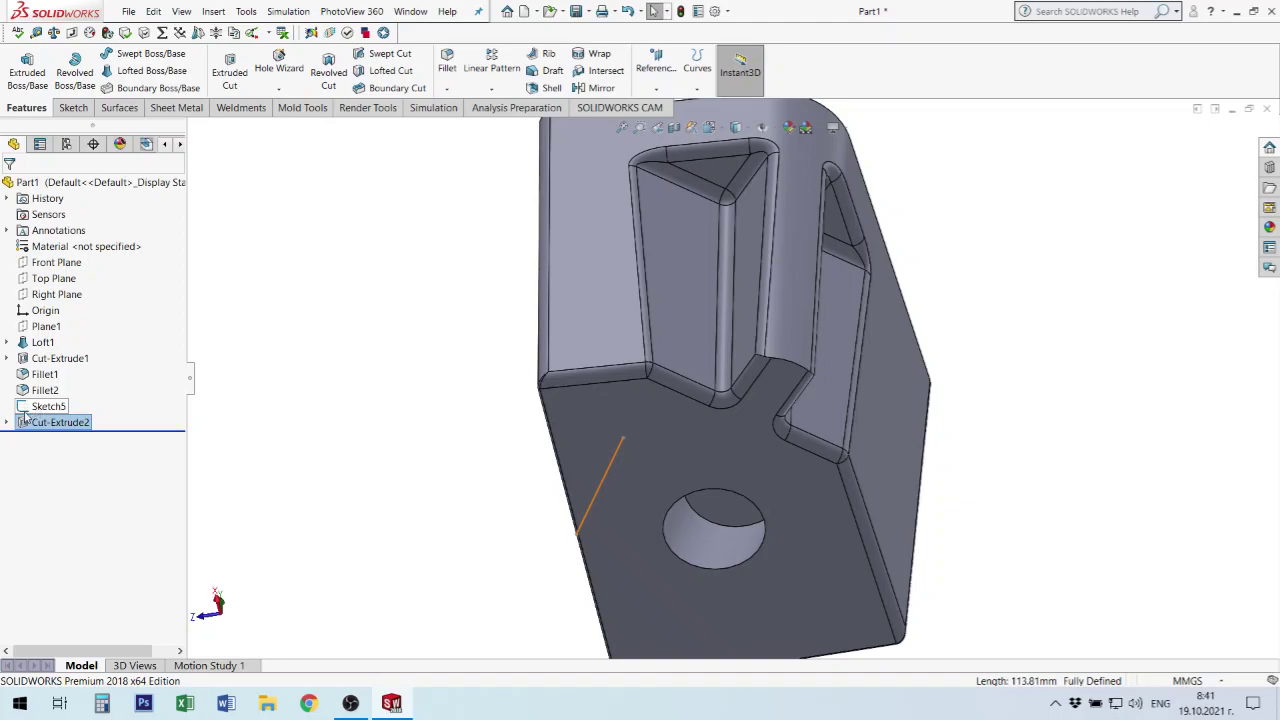
pyautogui.rightClick(28, 423)
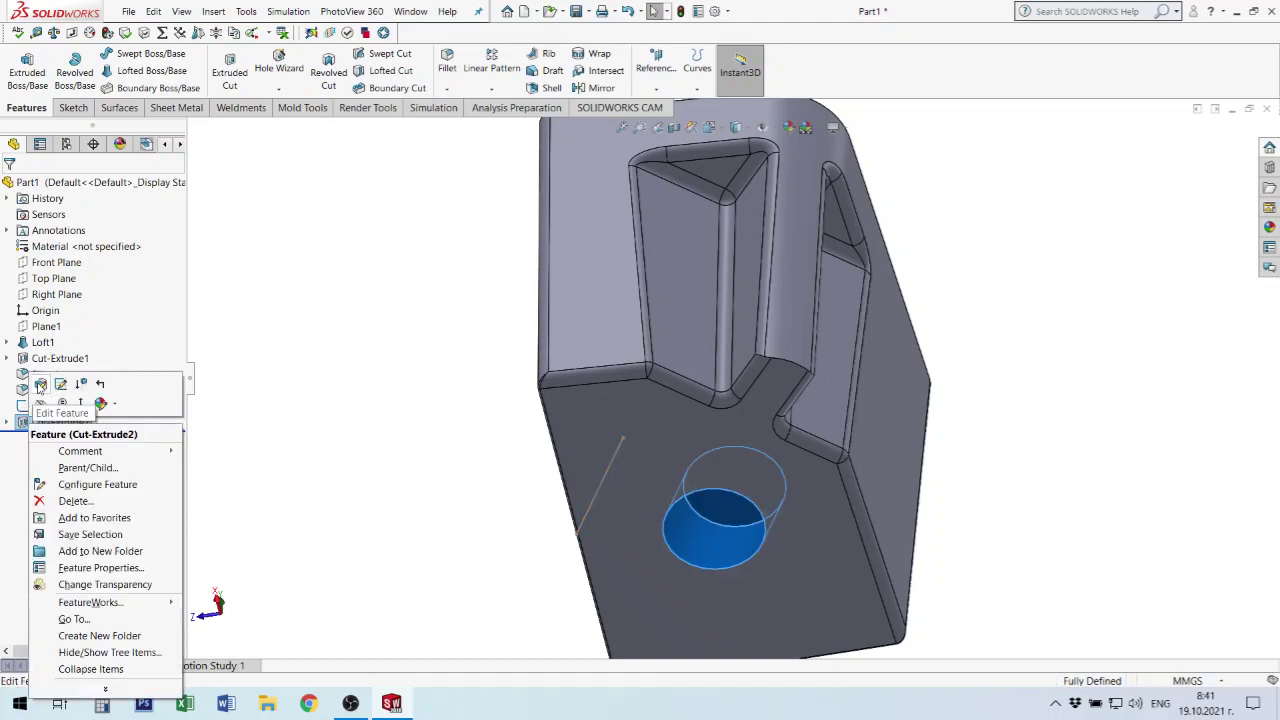
pyautogui.click(39, 385)
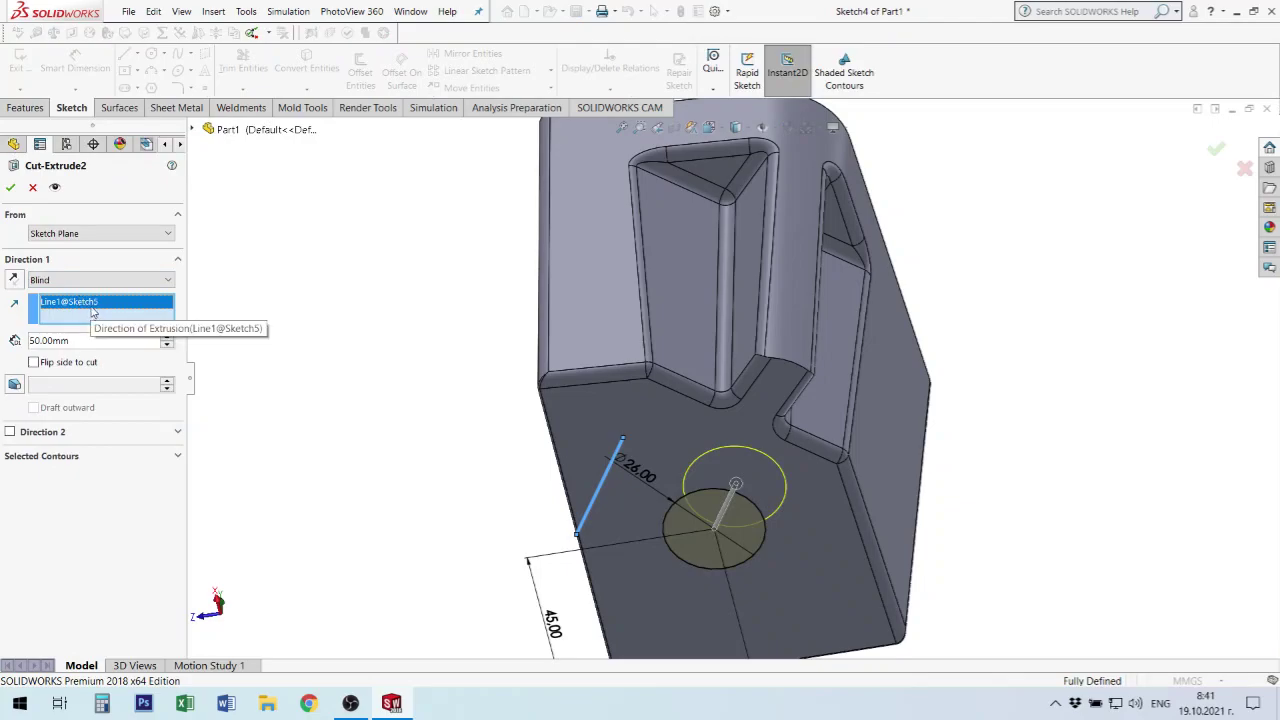
pyautogui.rightClick(93, 307)
pyautogui.click(118, 318)
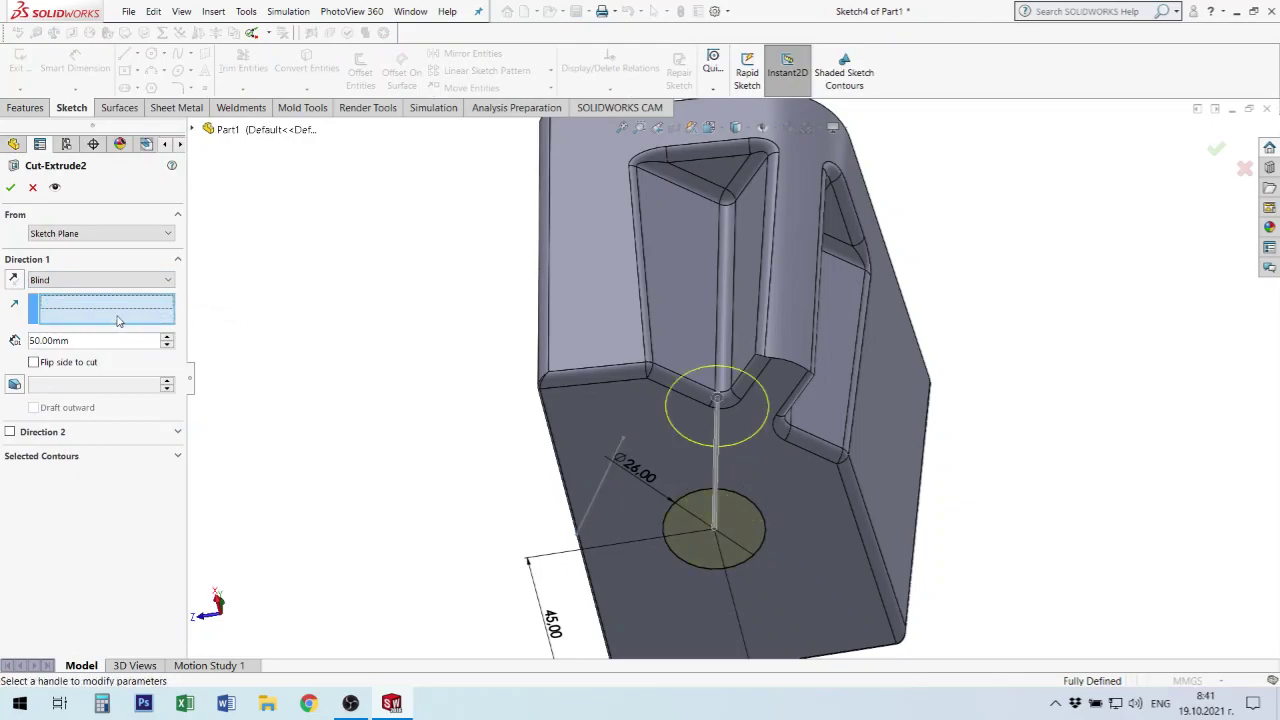
pyautogui.moveTo(66, 340); pyautogui.dragTo(2, 338)
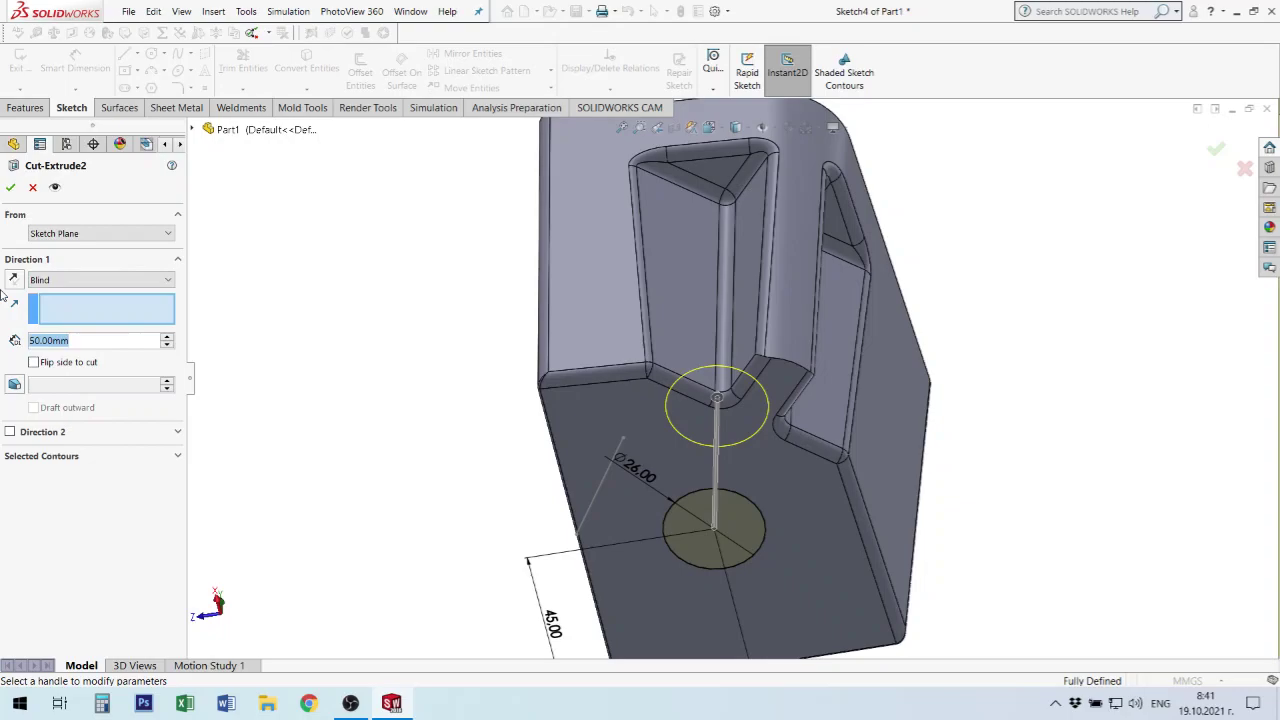
pyautogui.write('5')
pyautogui.press('Return')
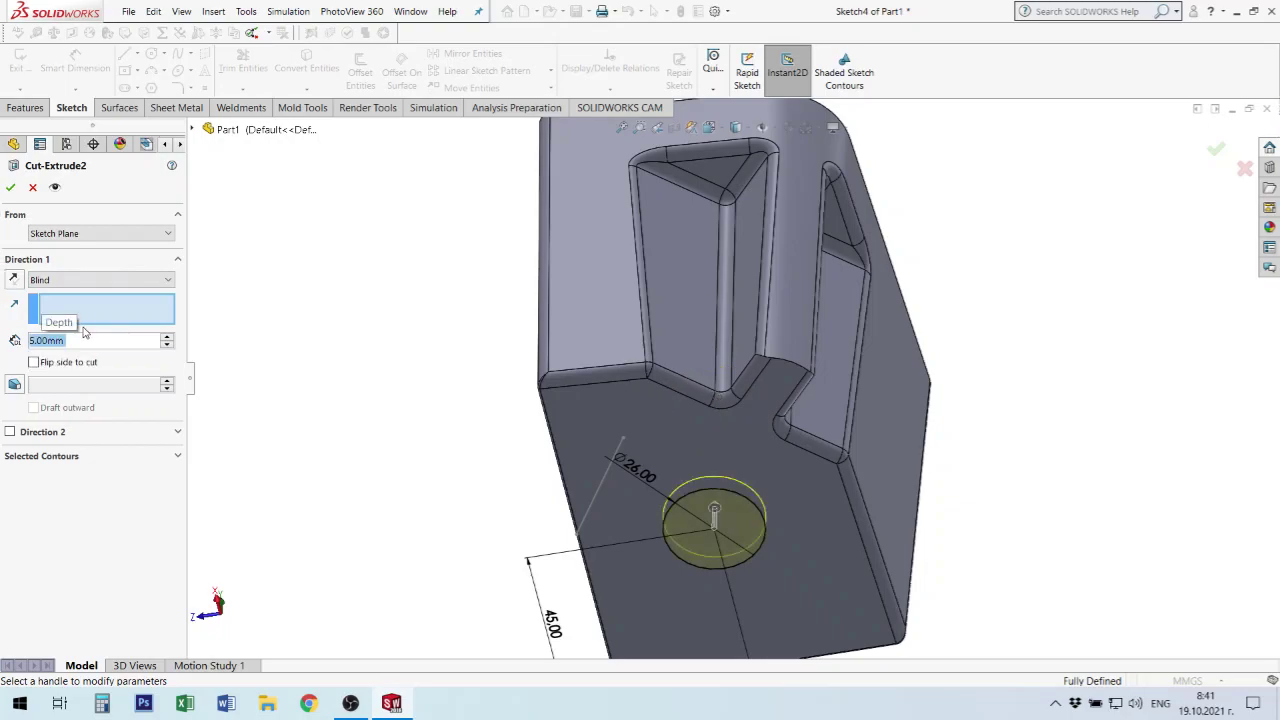
pyautogui.write('3')
pyautogui.press('Return')
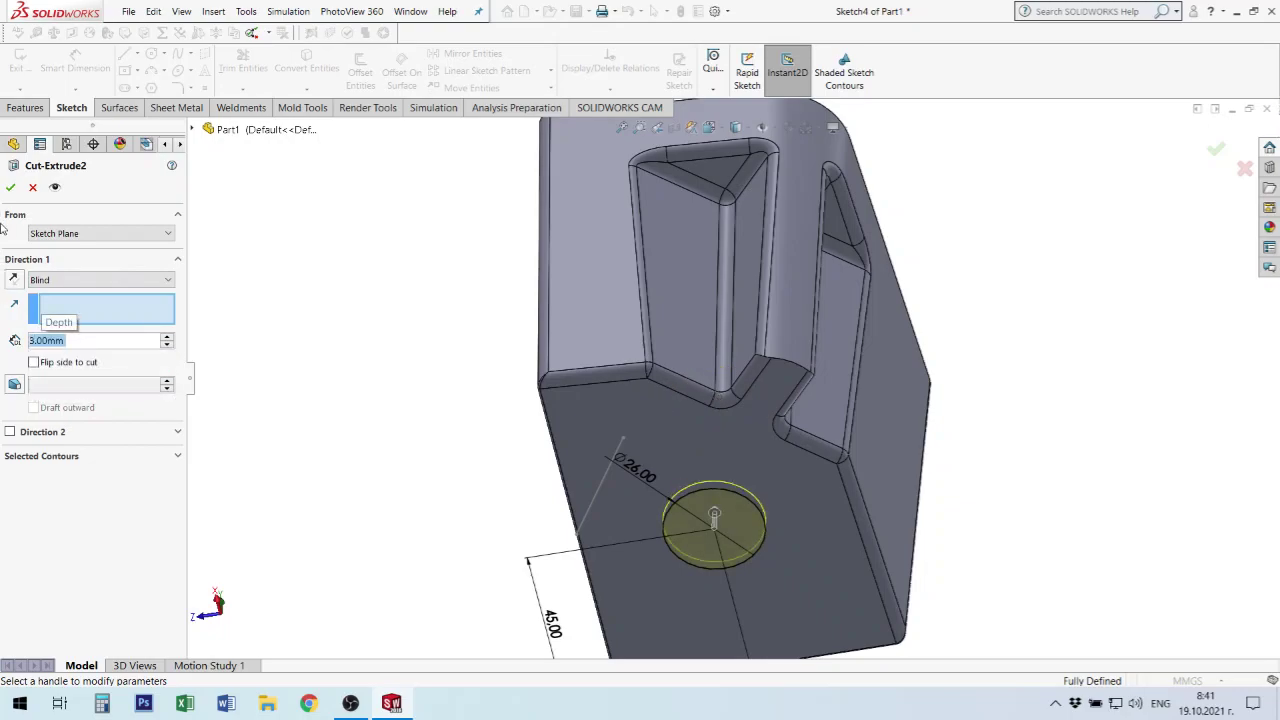
# - Add a 20° draft to the cut and apply it
pyautogui.click(15, 385)
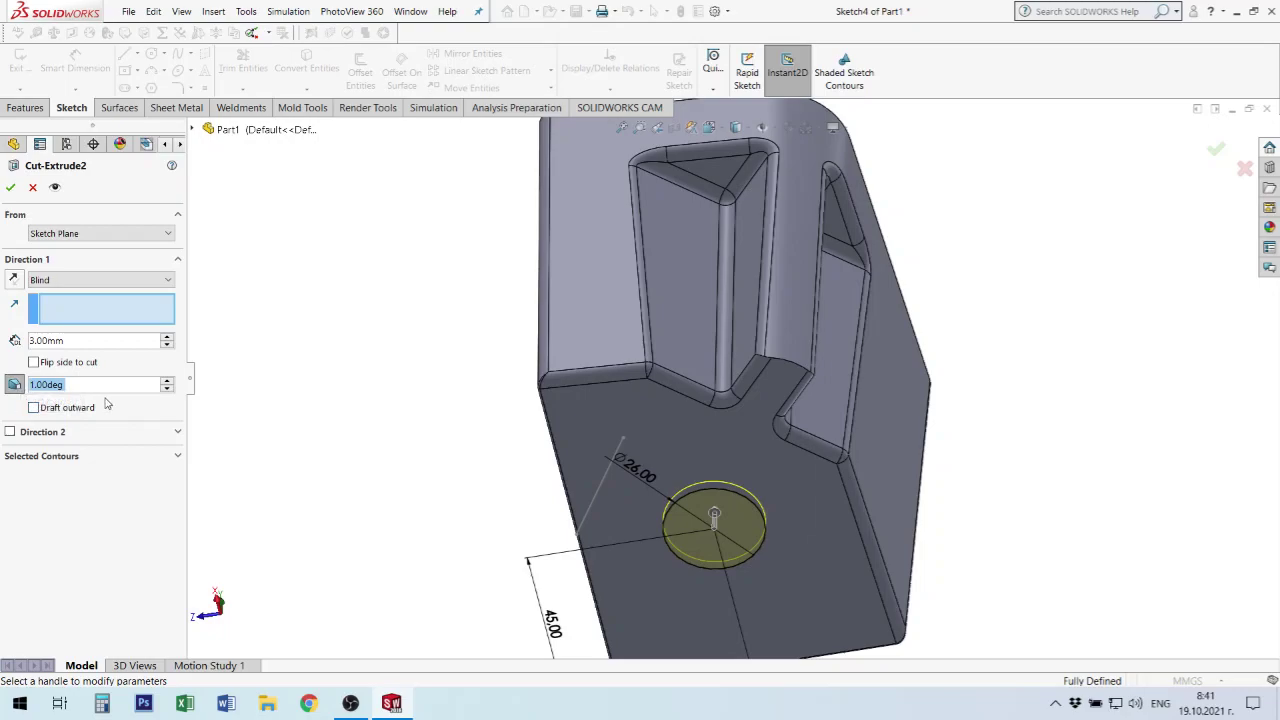
pyautogui.write('20')
pyautogui.press('Return')
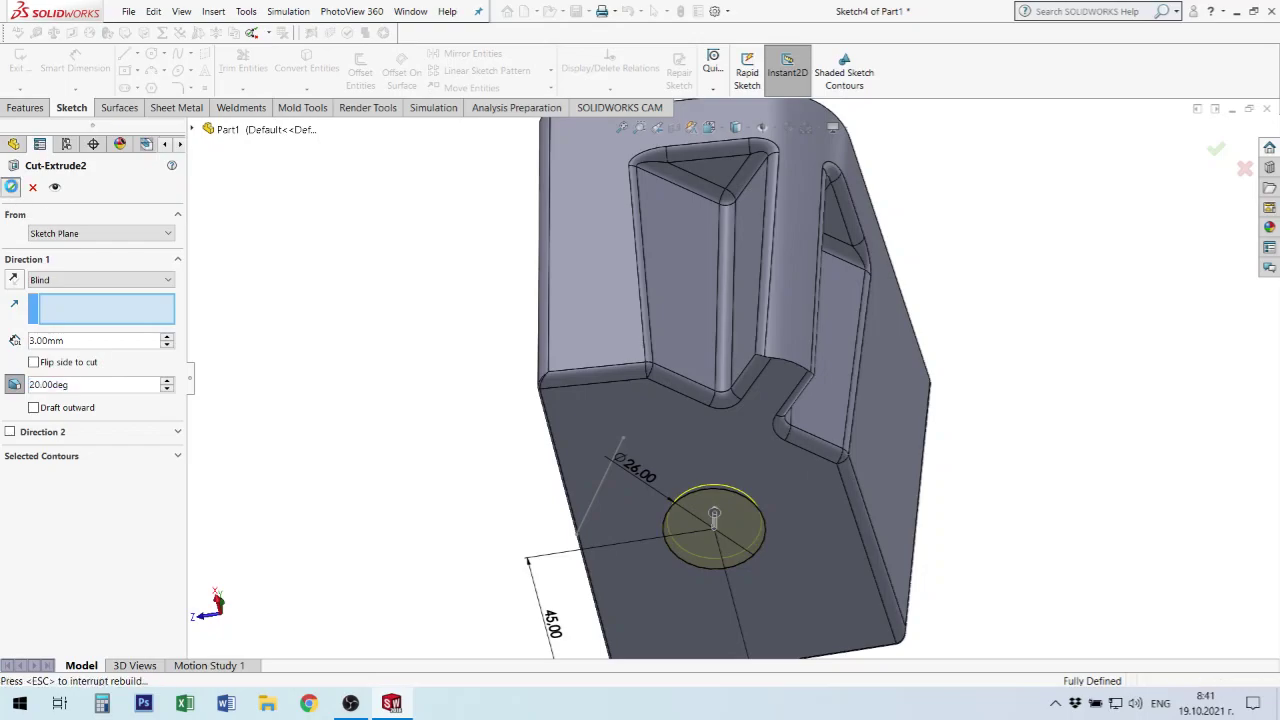
pyautogui.click(10, 187)
pyautogui.moveTo(686, 514); pyautogui.dragTo(737, 486, button='middle')
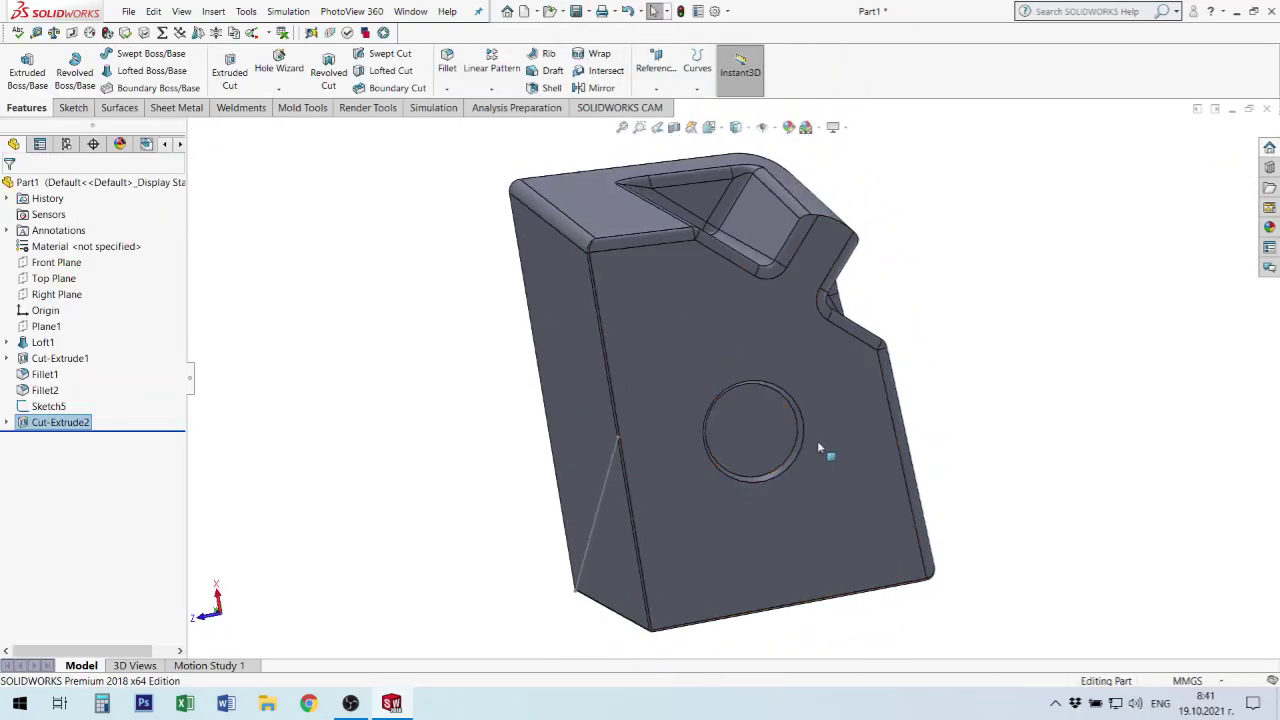
pyautogui.scroll(-3, 815, 455)
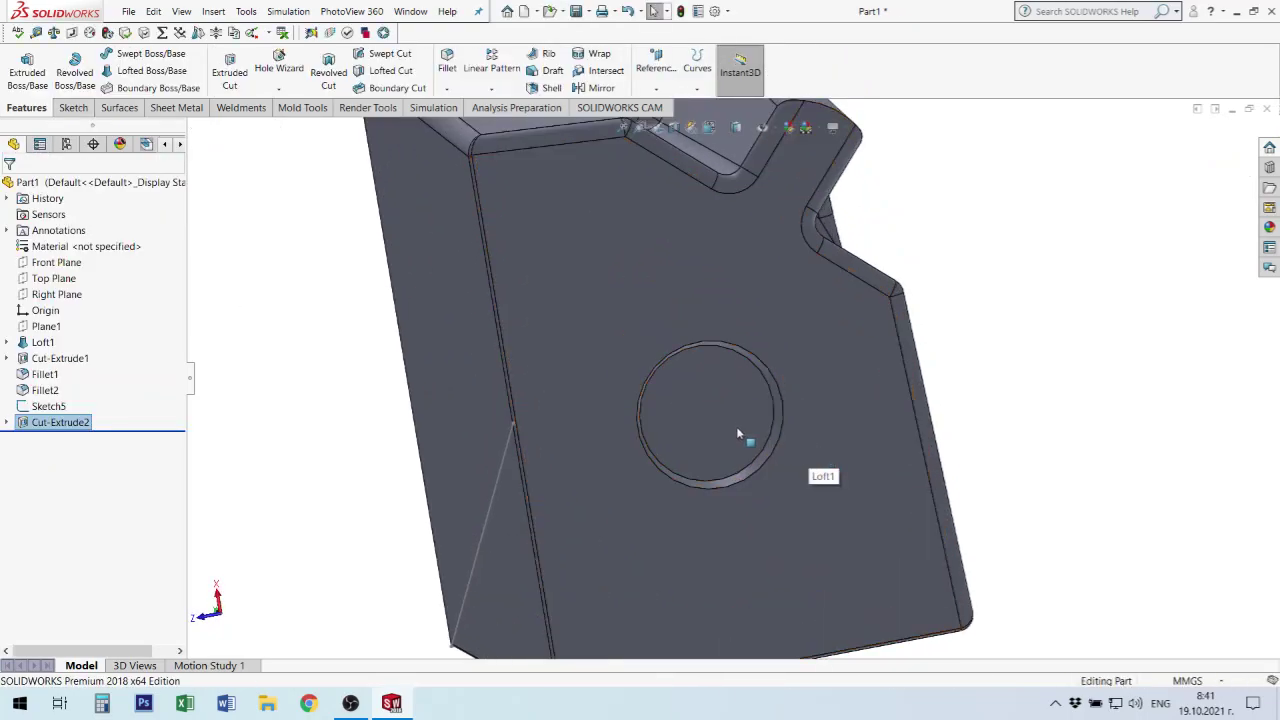
pyautogui.moveTo(737, 434)
pyautogui.mouseDown(button='middle')
pyautogui.moveTo(663, 496)
pyautogui.moveTo(737, 222)
pyautogui.mouseUp(button='middle')
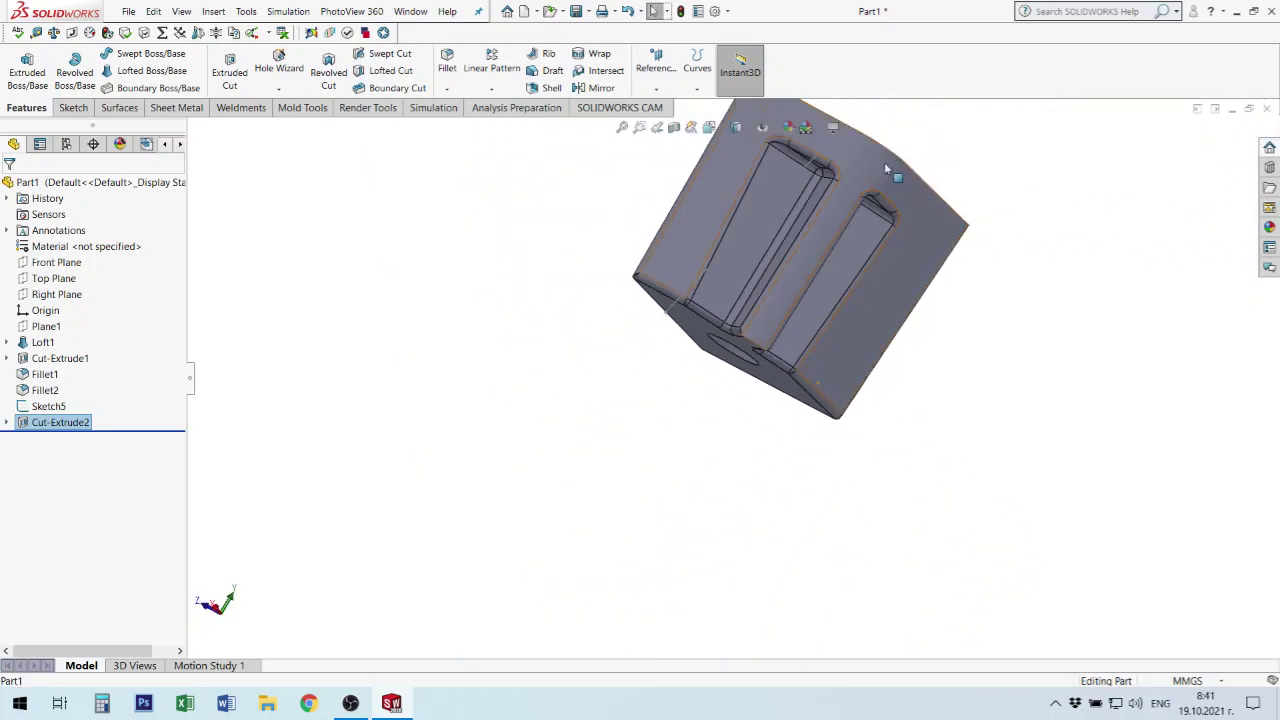
# - Remove the leftover Sketch5 line from the part and confirm the deletion
pyautogui.press('Escape')
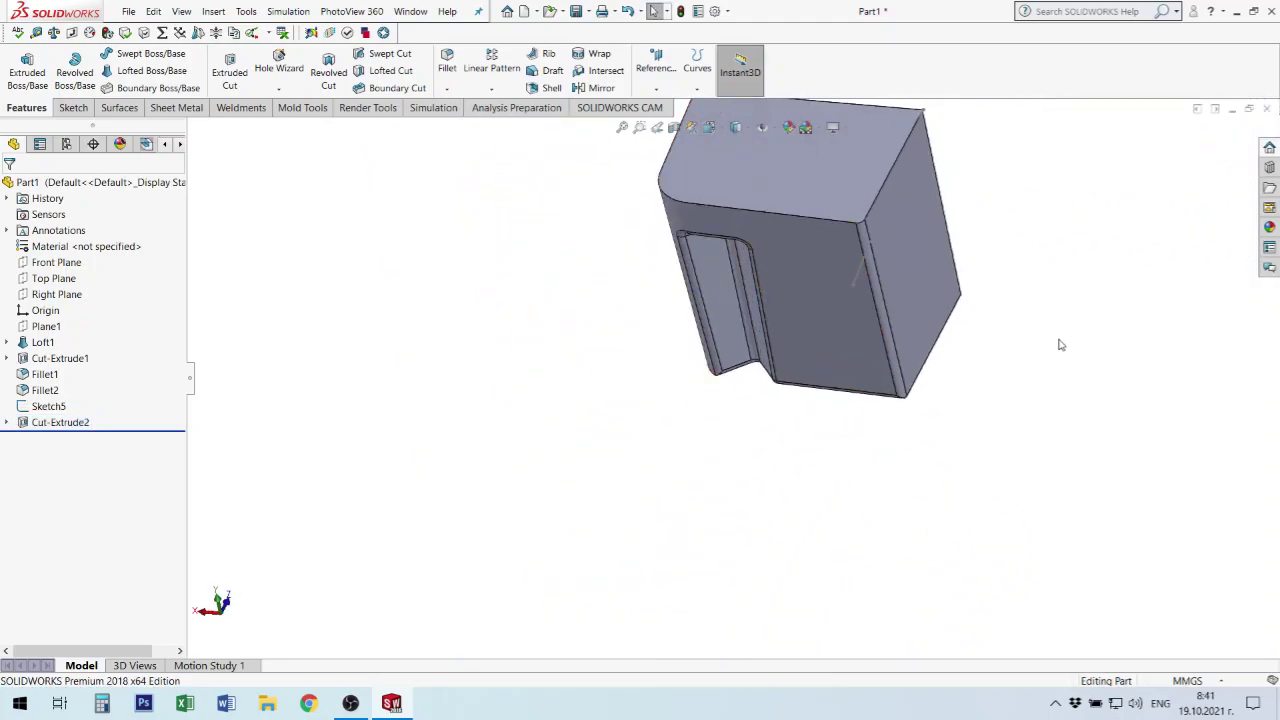
pyautogui.click(855, 283)
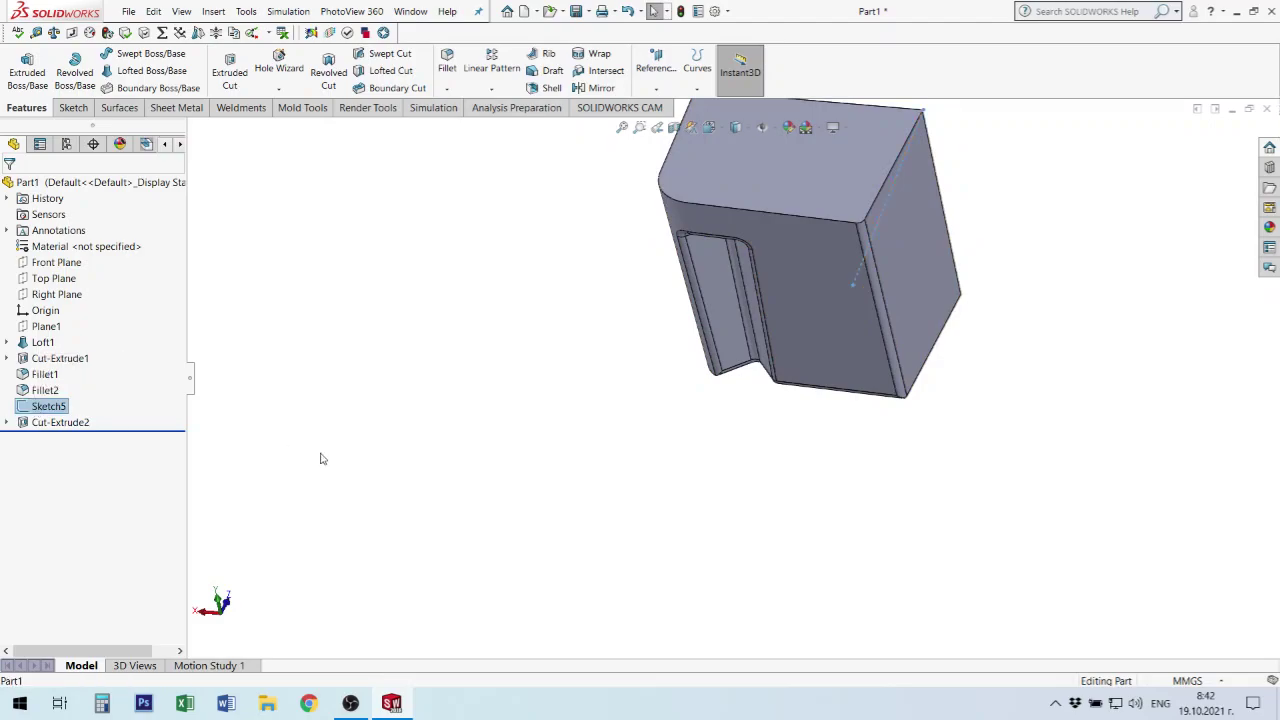
pyautogui.press('Delete')
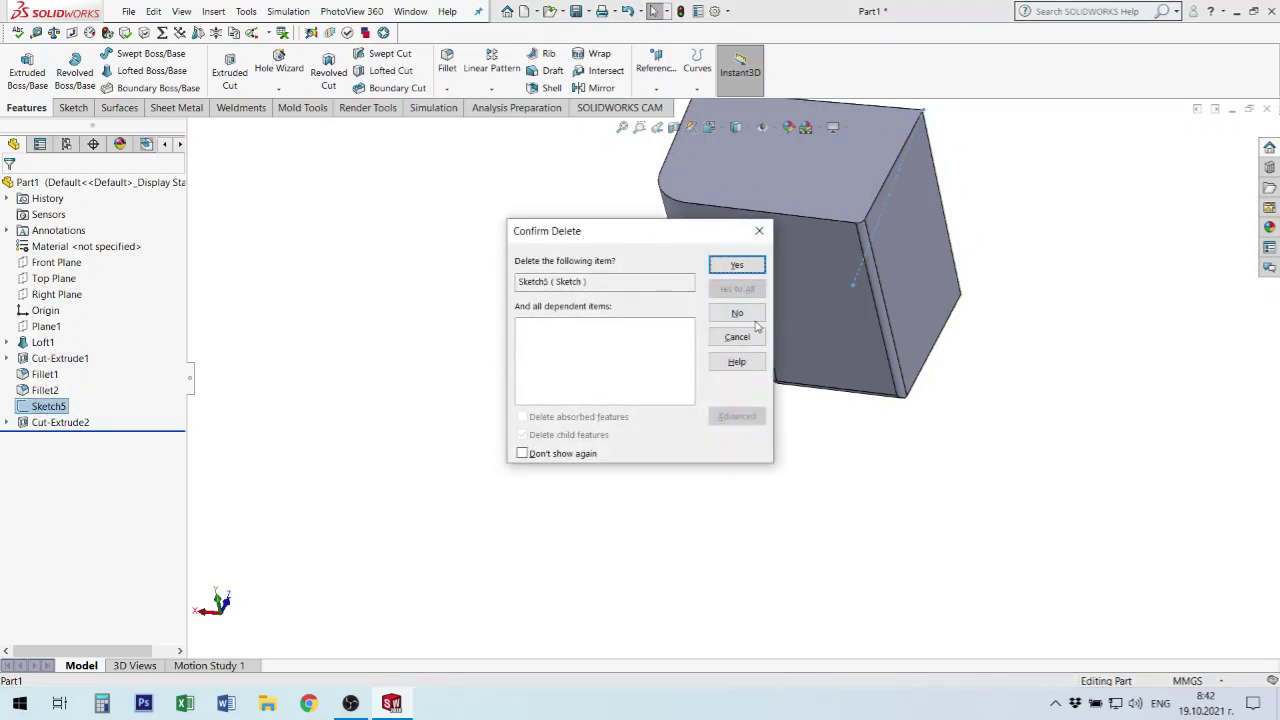
pyautogui.click(735, 264)
pyautogui.moveTo(957, 408); pyautogui.dragTo(688, 392, button='middle')
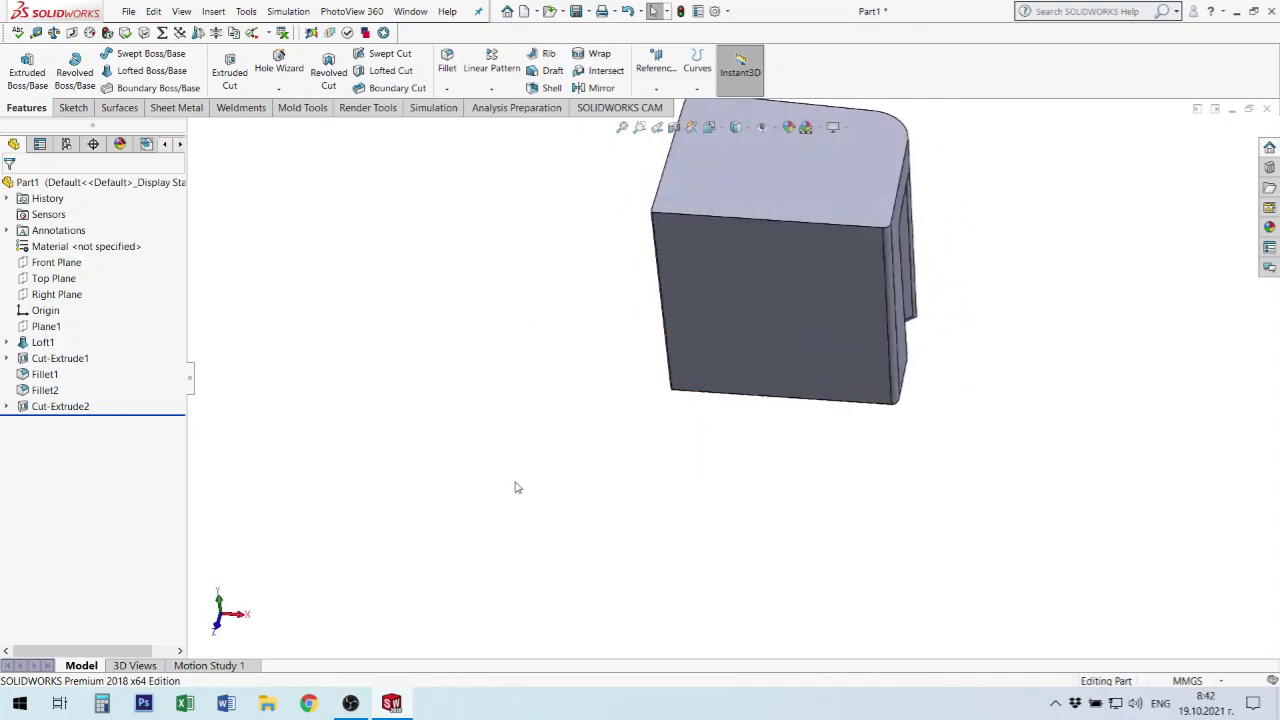
pyautogui.scroll(2, 737, 359)
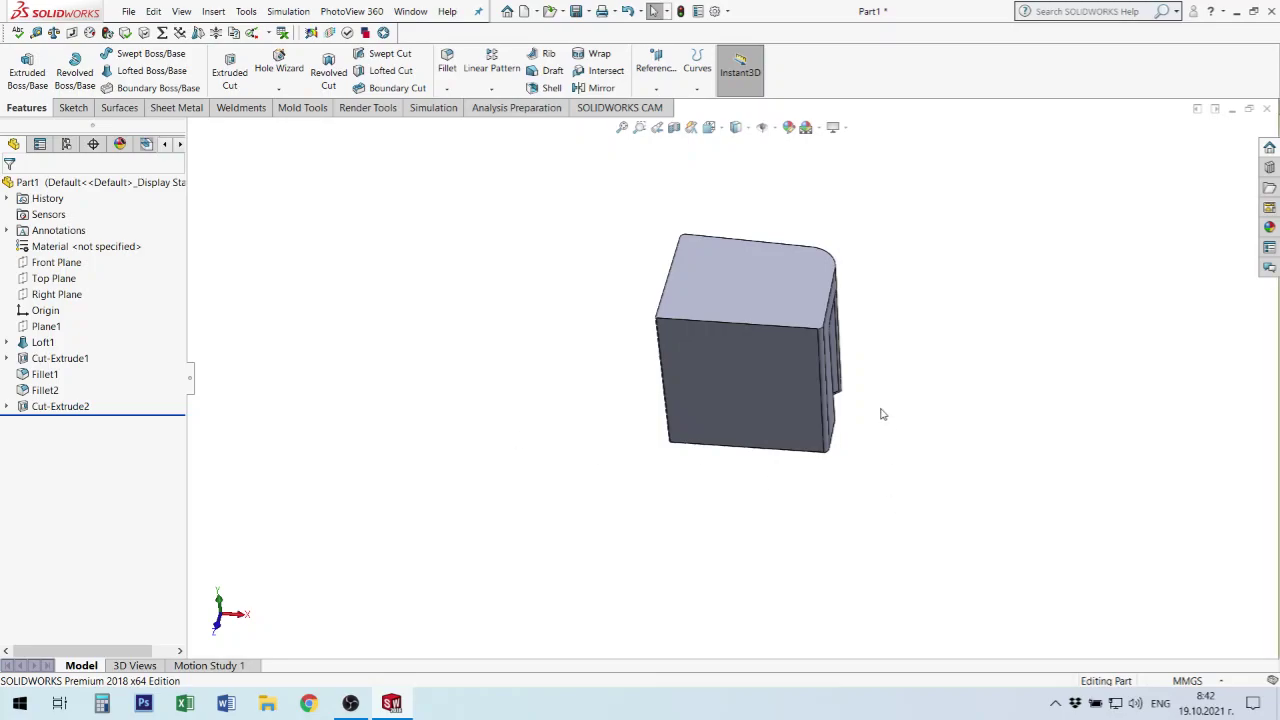
pyautogui.moveTo(882, 418); pyautogui.dragTo(828, 418, button='middle')
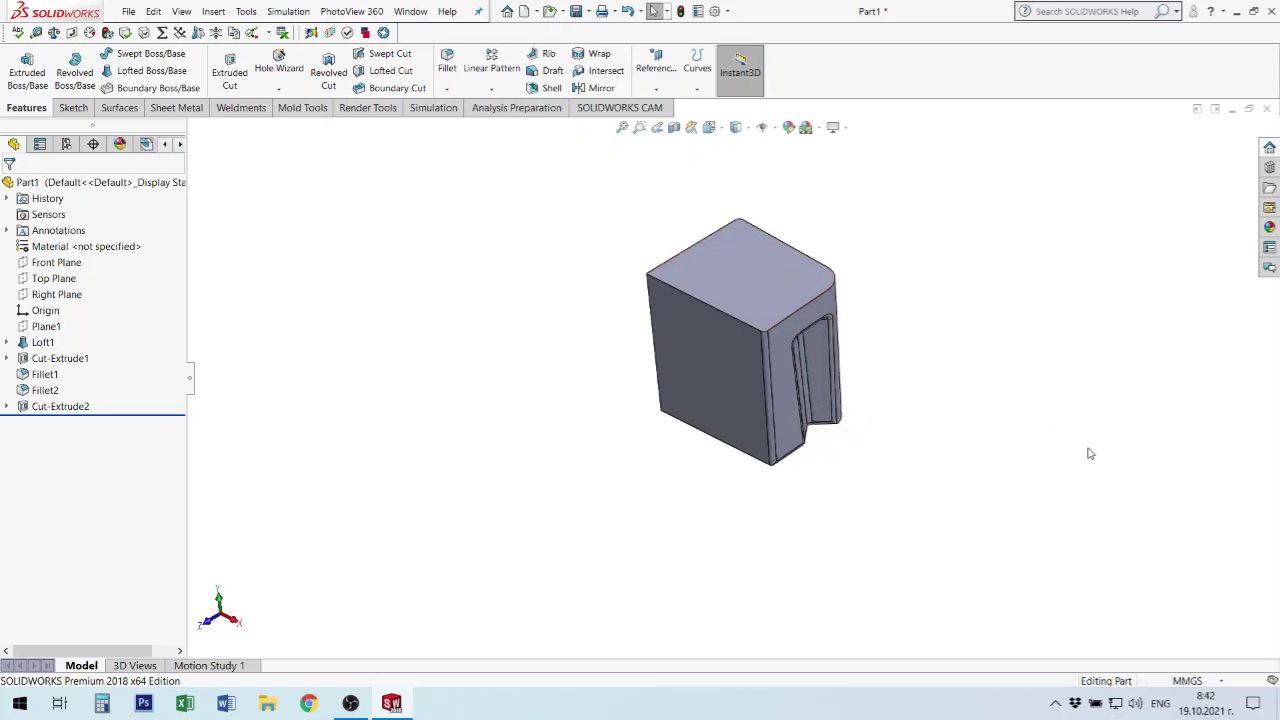
# - Hollow the body into Shell1 with its top face removed, then bring up Save As
pyautogui.click(740, 285)
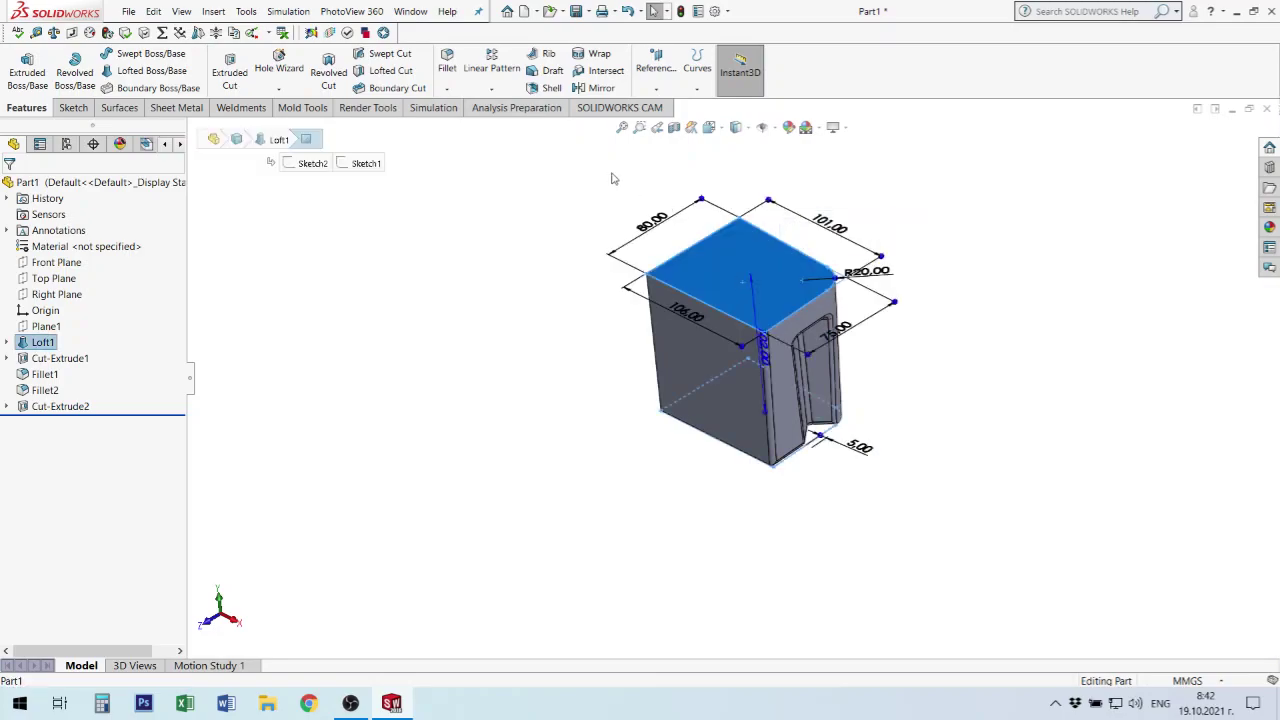
pyautogui.click(553, 89)
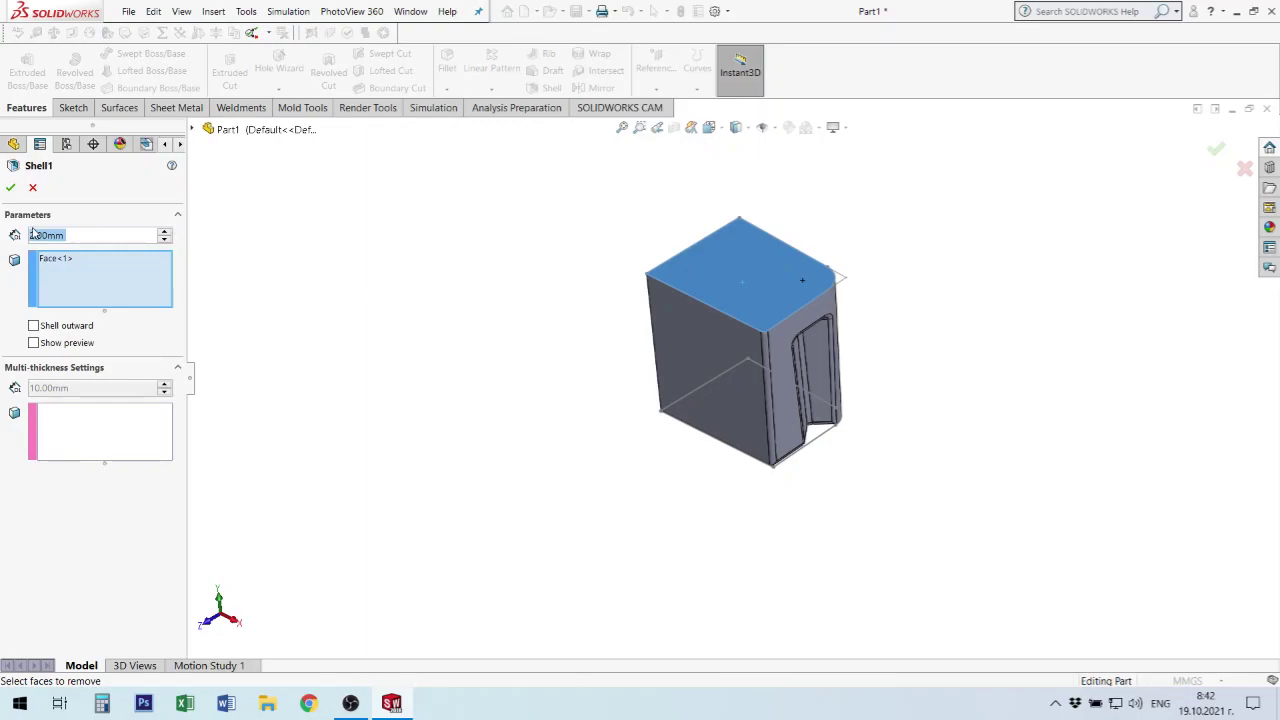
pyautogui.click(11, 188)
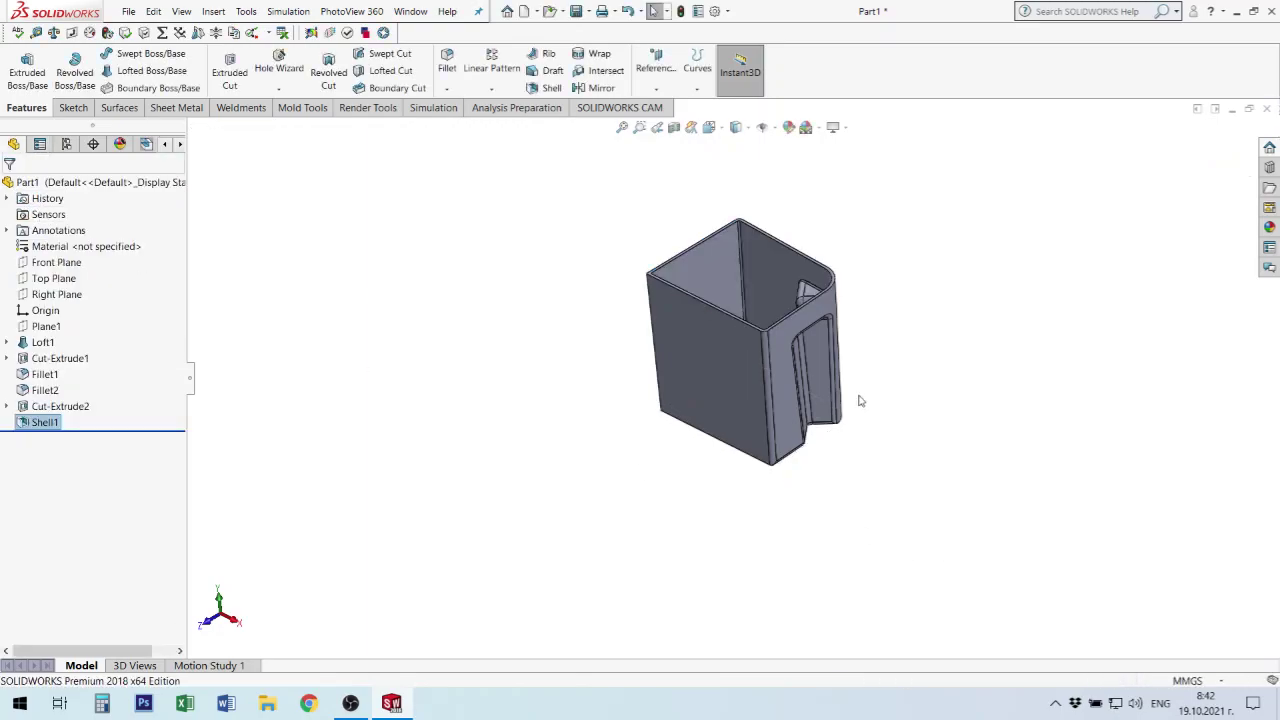
pyautogui.moveTo(857, 400)
pyautogui.mouseDown(button='middle')
pyautogui.moveTo(883, 473)
pyautogui.moveTo(788, 378)
pyautogui.mouseUp(button='middle')
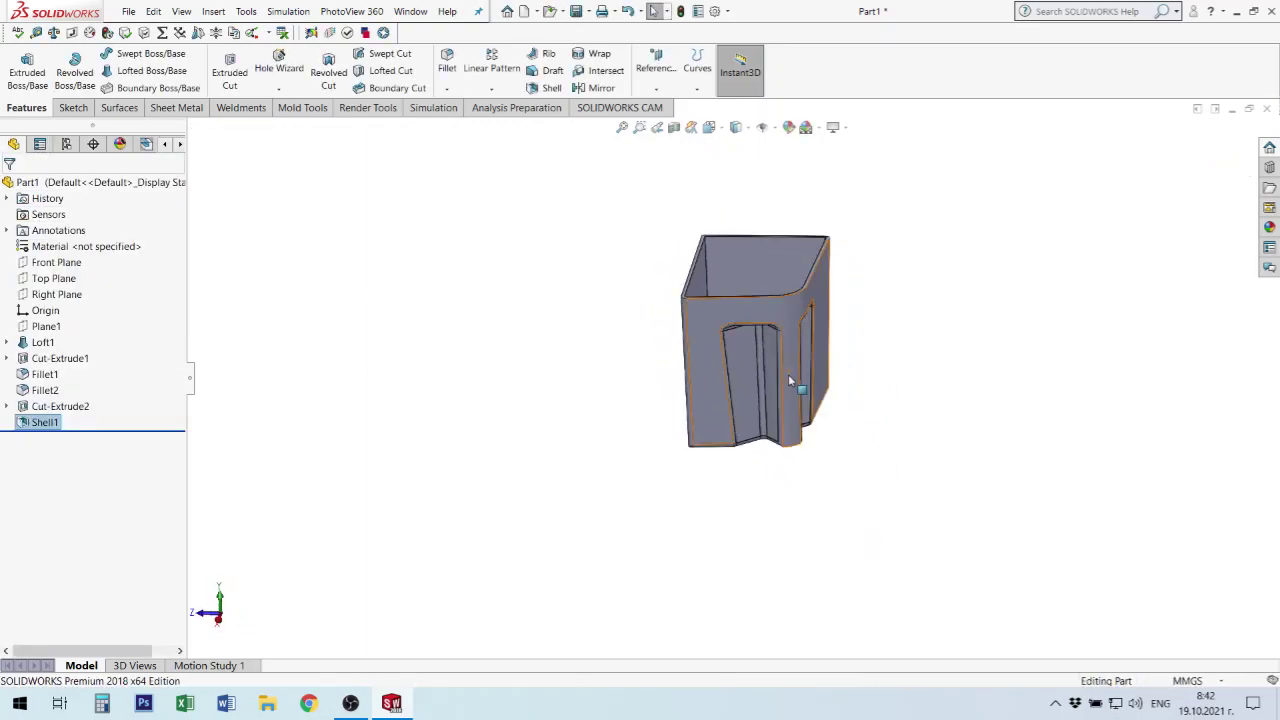
pyautogui.hotkey('ctrl', 's')
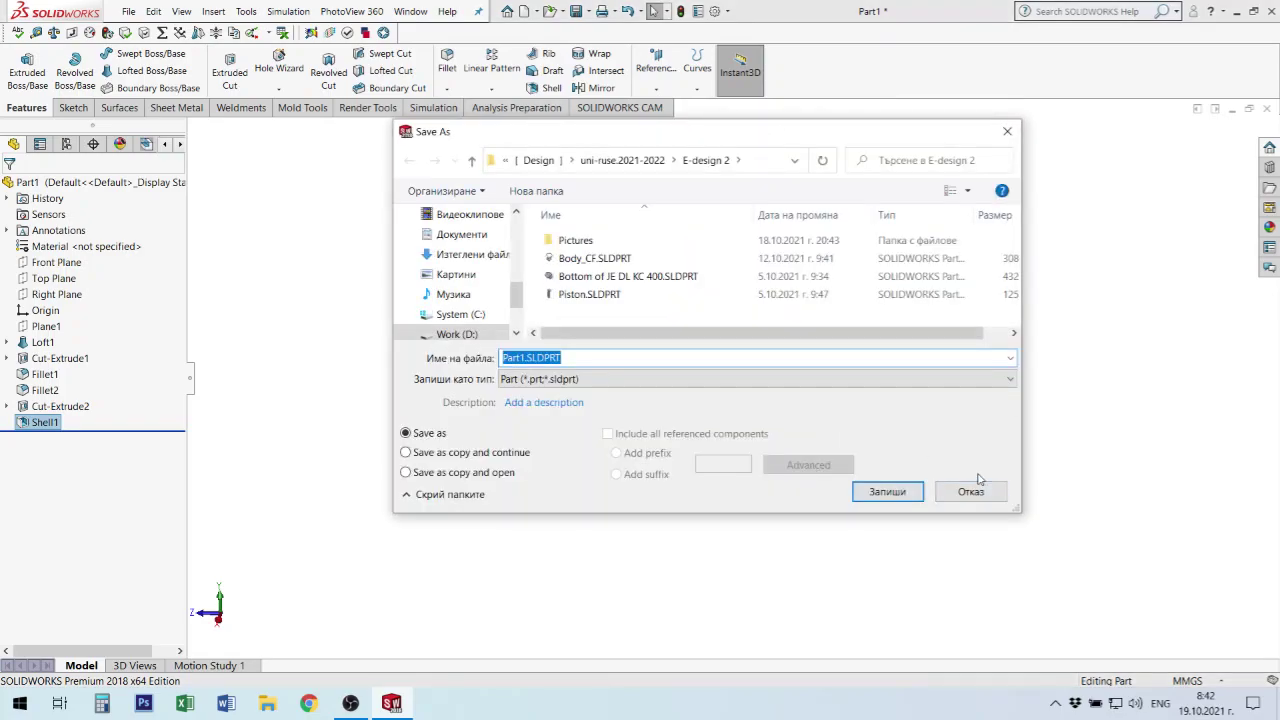
# - Save the shelled part under the file name Kana_R.SLDPRT
pyautogui.write('Kana_R')
pyautogui.click(888, 491)
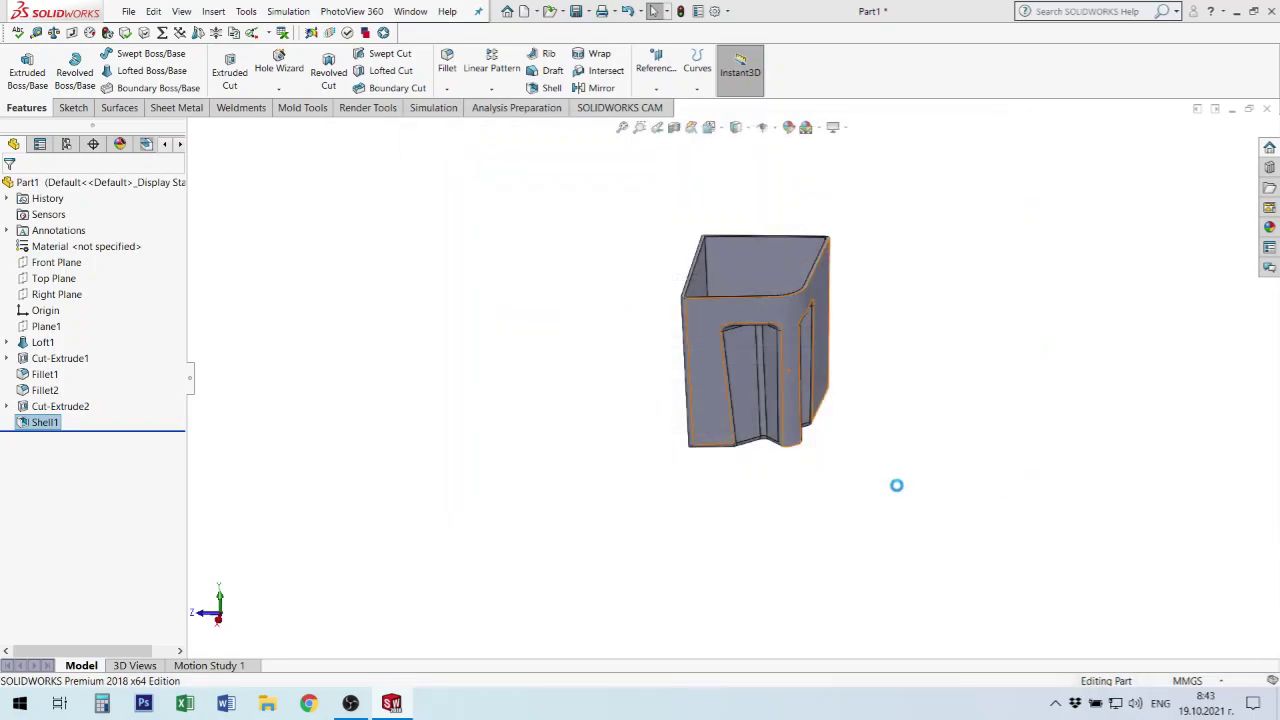
pyautogui.moveTo(795, 463)
pyautogui.mouseDown(button='middle')
pyautogui.moveTo(846, 403)
pyautogui.moveTo(880, 503)
pyautogui.moveTo(880, 403)
pyautogui.moveTo(810, 448)
pyautogui.moveTo(820, 437)
pyautogui.moveTo(800, 500)
pyautogui.mouseUp(button='middle')
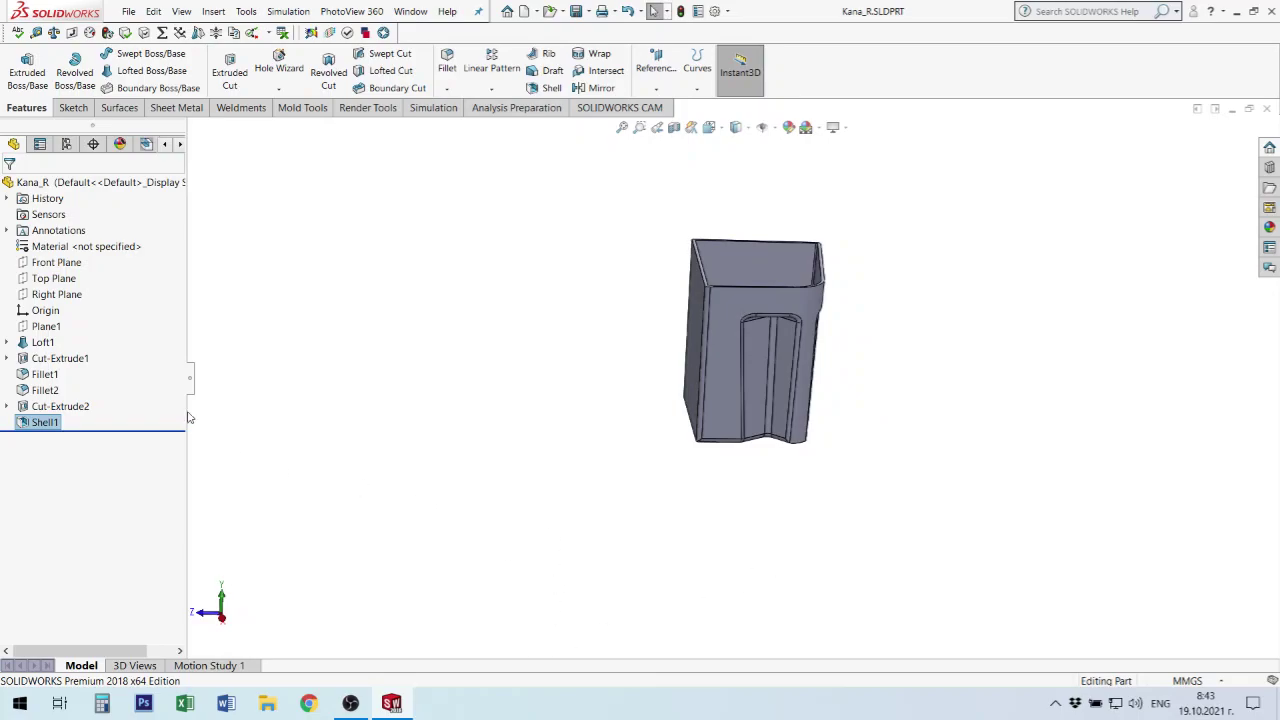
# - Select Front Plane as the mirror reference, view the jug from the right, and open Insert
pyautogui.moveTo(457, 309); pyautogui.dragTo(486, 314, button='middle')
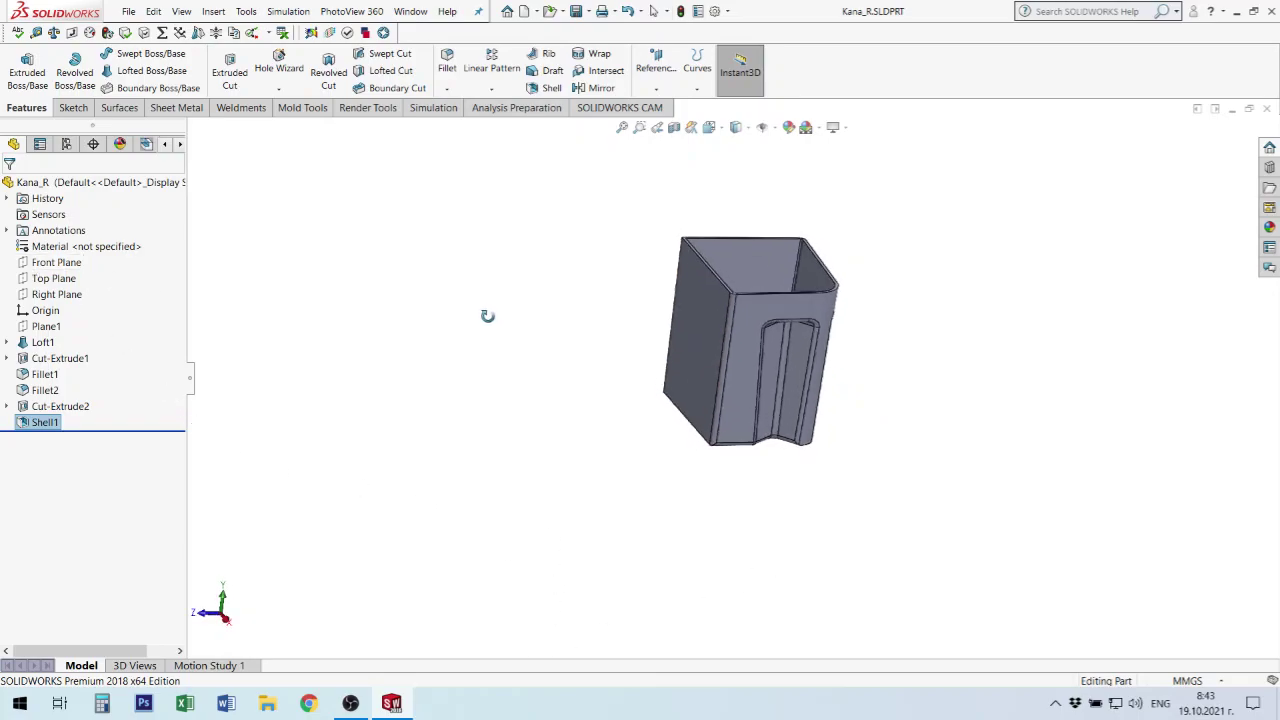
pyautogui.click(702, 307)
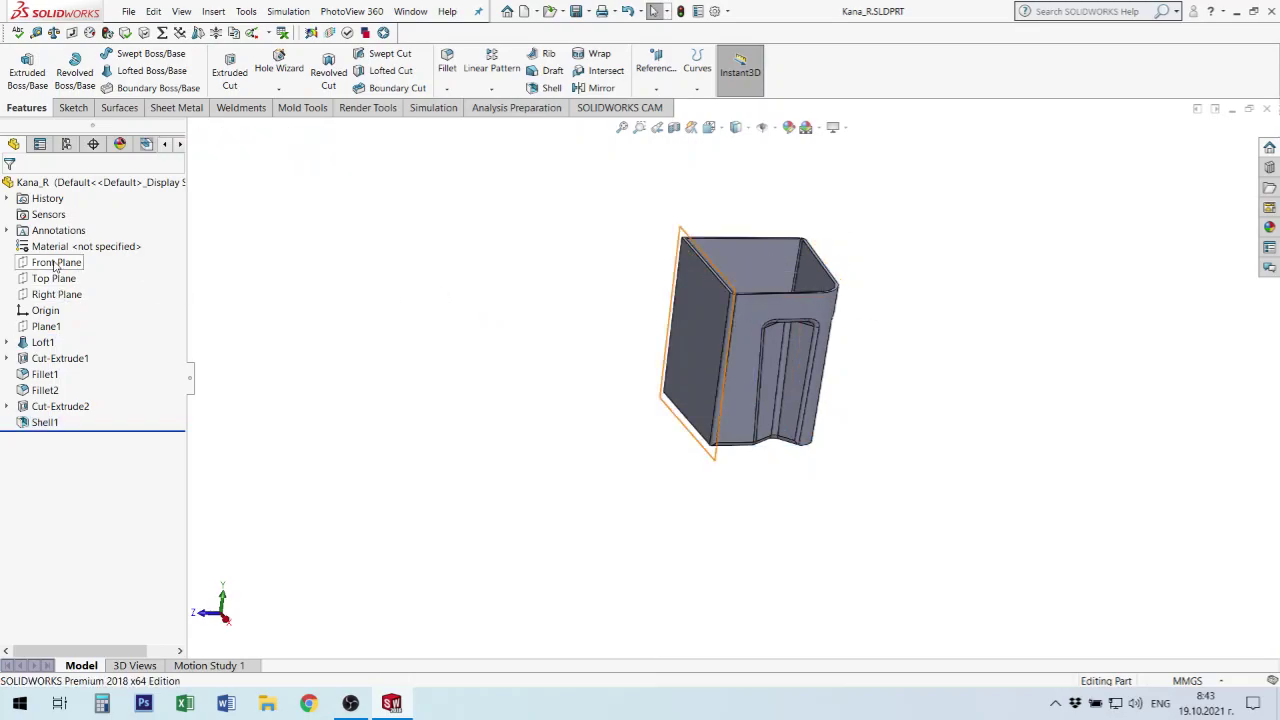
pyautogui.click(57, 264)
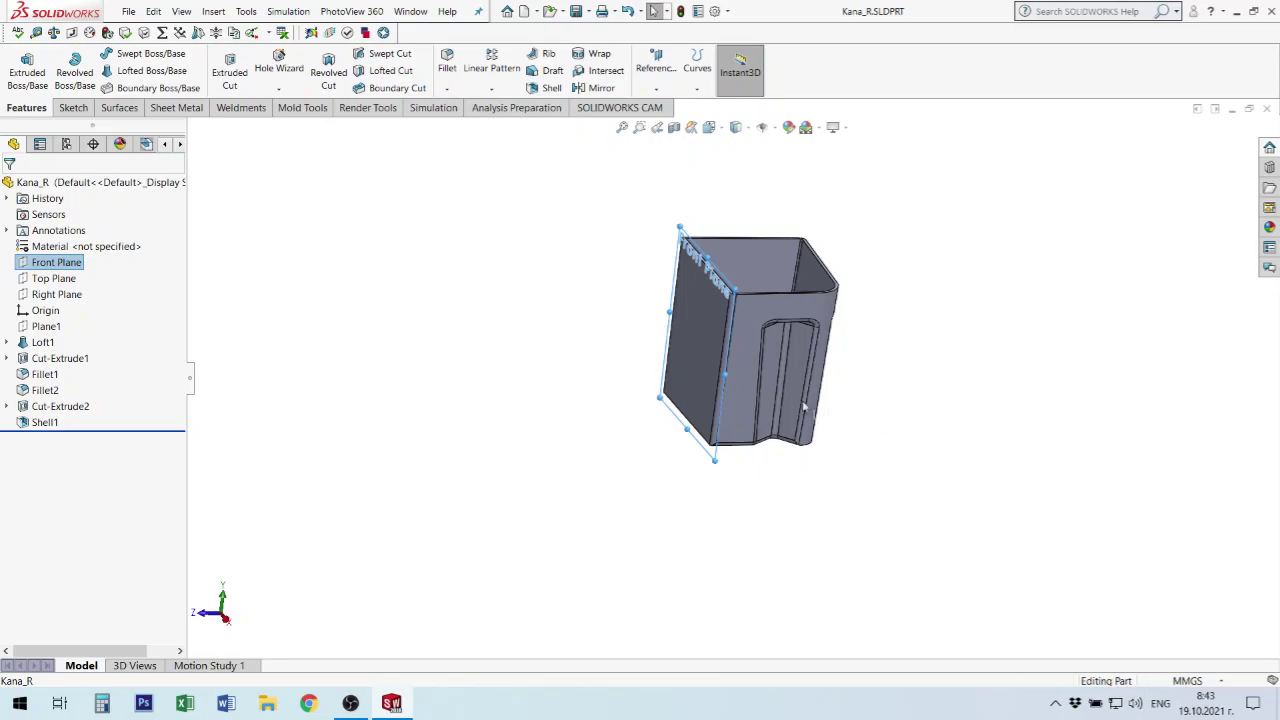
pyautogui.hotkey('ctrl', '4')
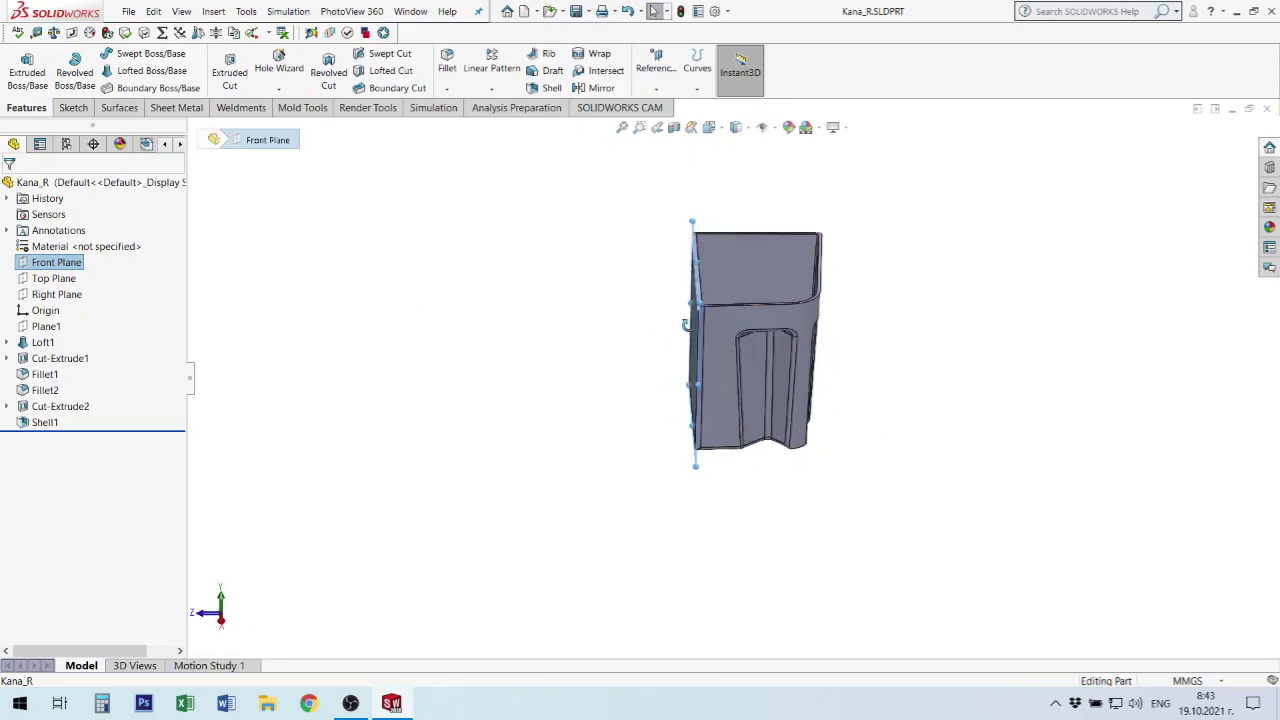
pyautogui.moveTo(701, 341); pyautogui.dragTo(693, 320, button='middle')
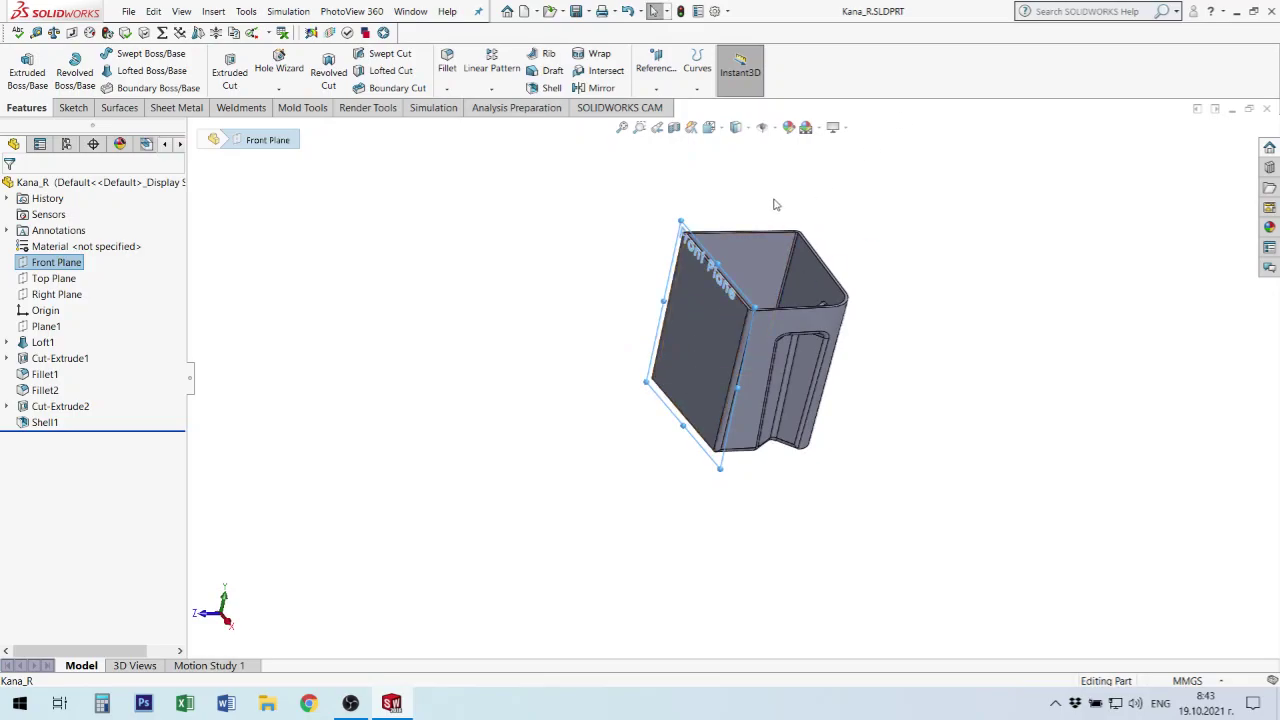
pyautogui.moveTo(756, 228); pyautogui.dragTo(733, 210, button='middle')
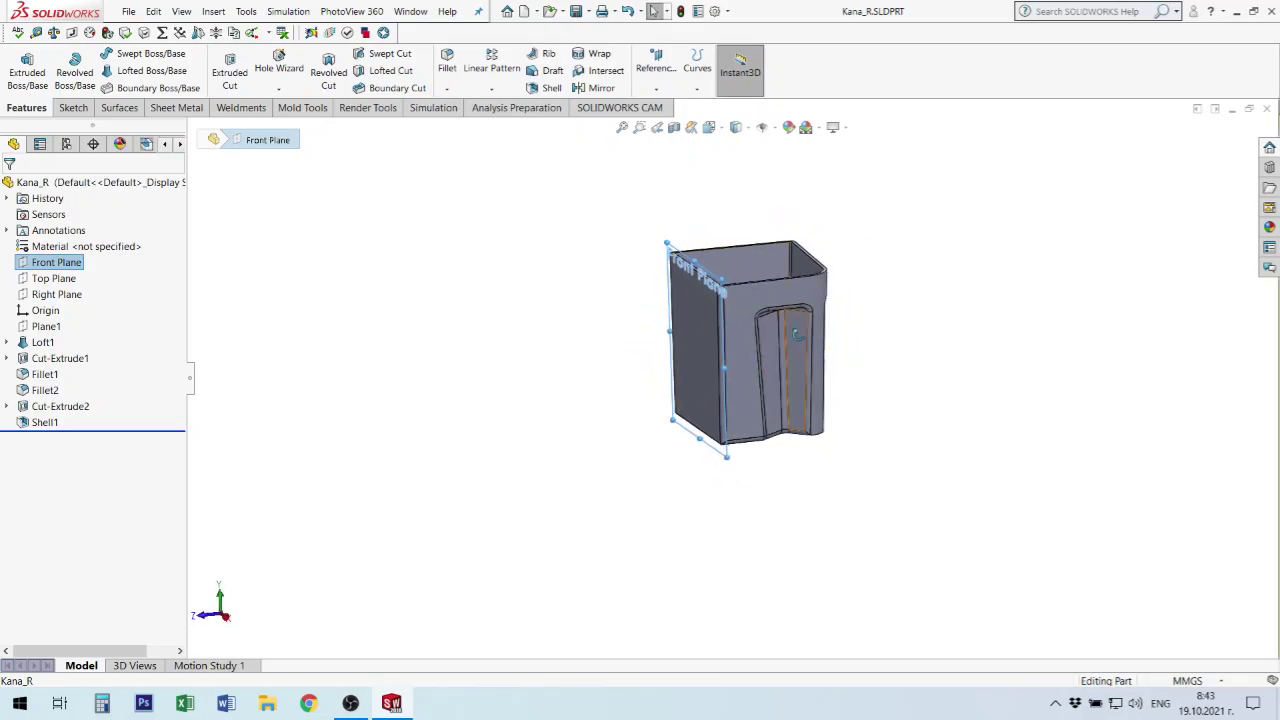
pyautogui.moveTo(795, 400); pyautogui.dragTo(781, 388, button='middle')
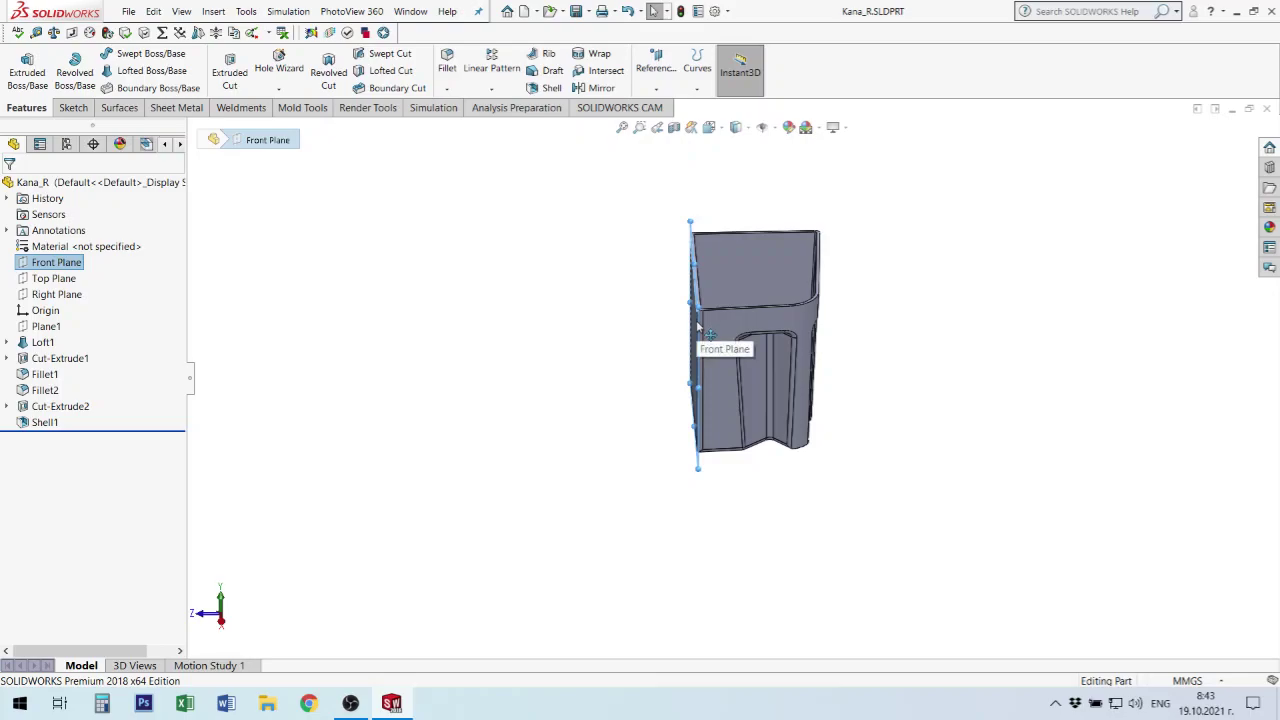
pyautogui.click(214, 12)
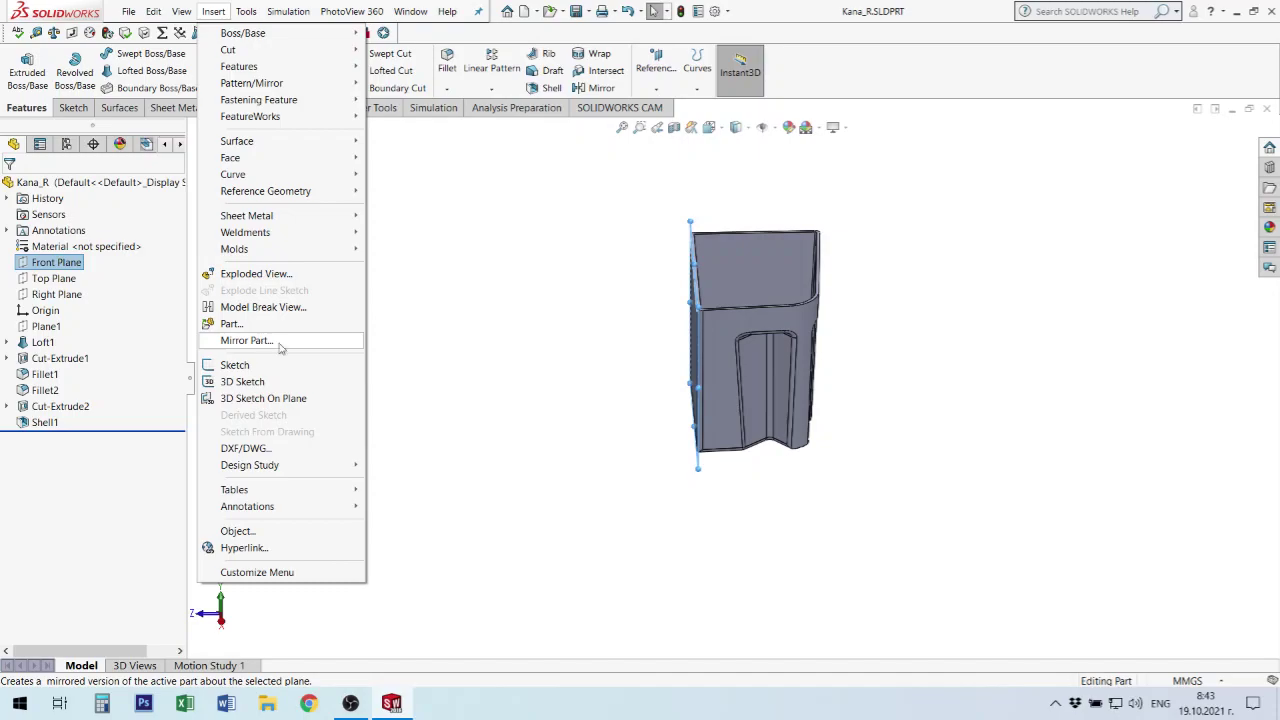
# - Mirror Kana_R about Front Plane into a new Part2 as the solid body Kana_R_Mirrored
pyautogui.click(500, 354)
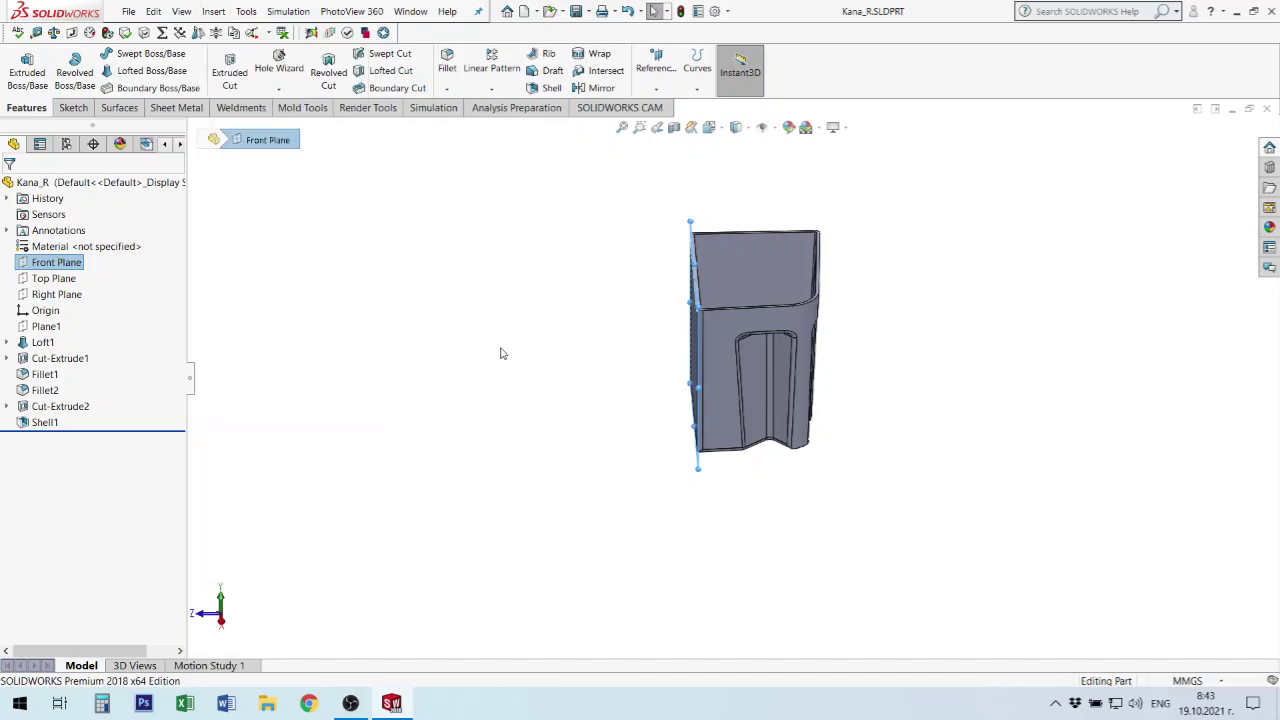
pyautogui.click(214, 12)
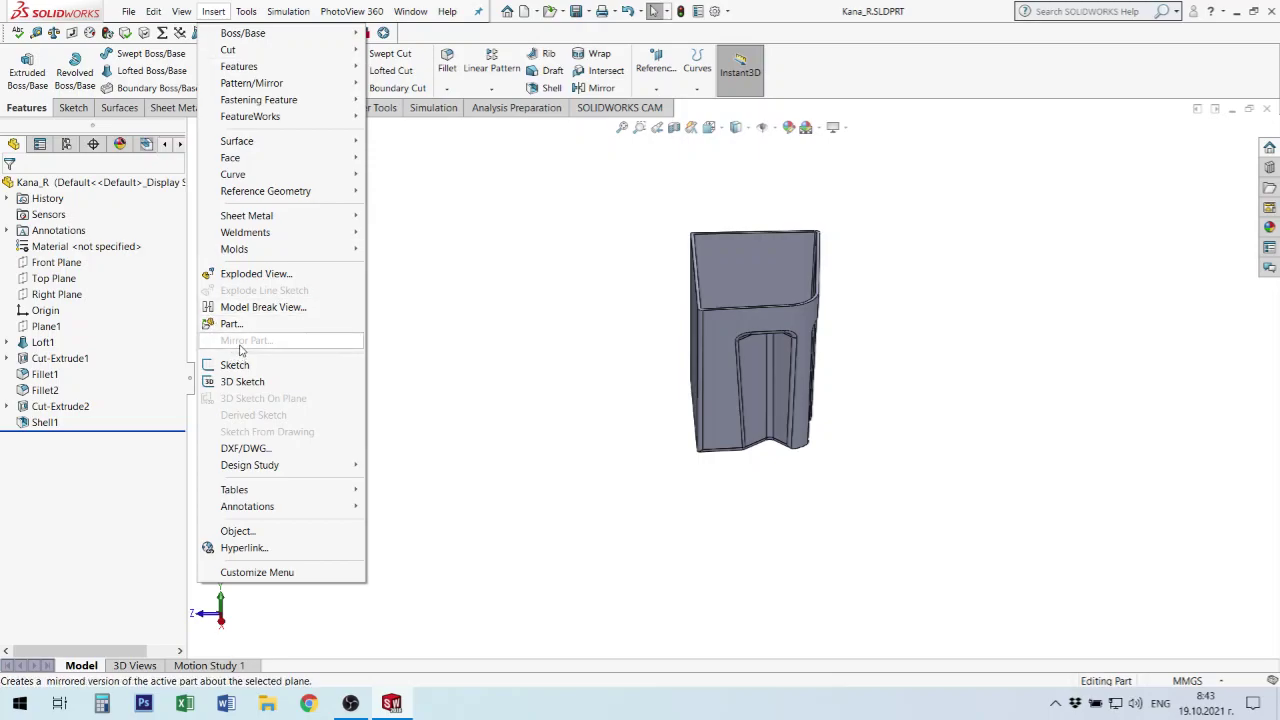
pyautogui.click(465, 328)
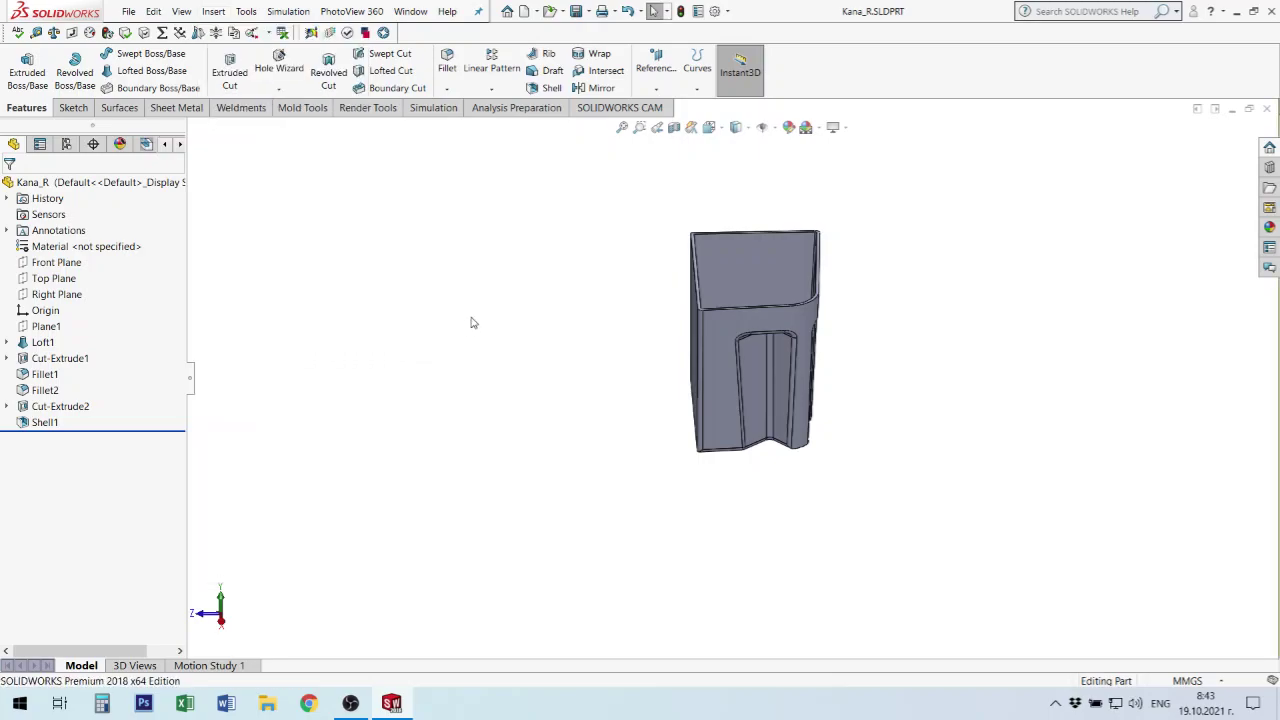
pyautogui.click(56, 262)
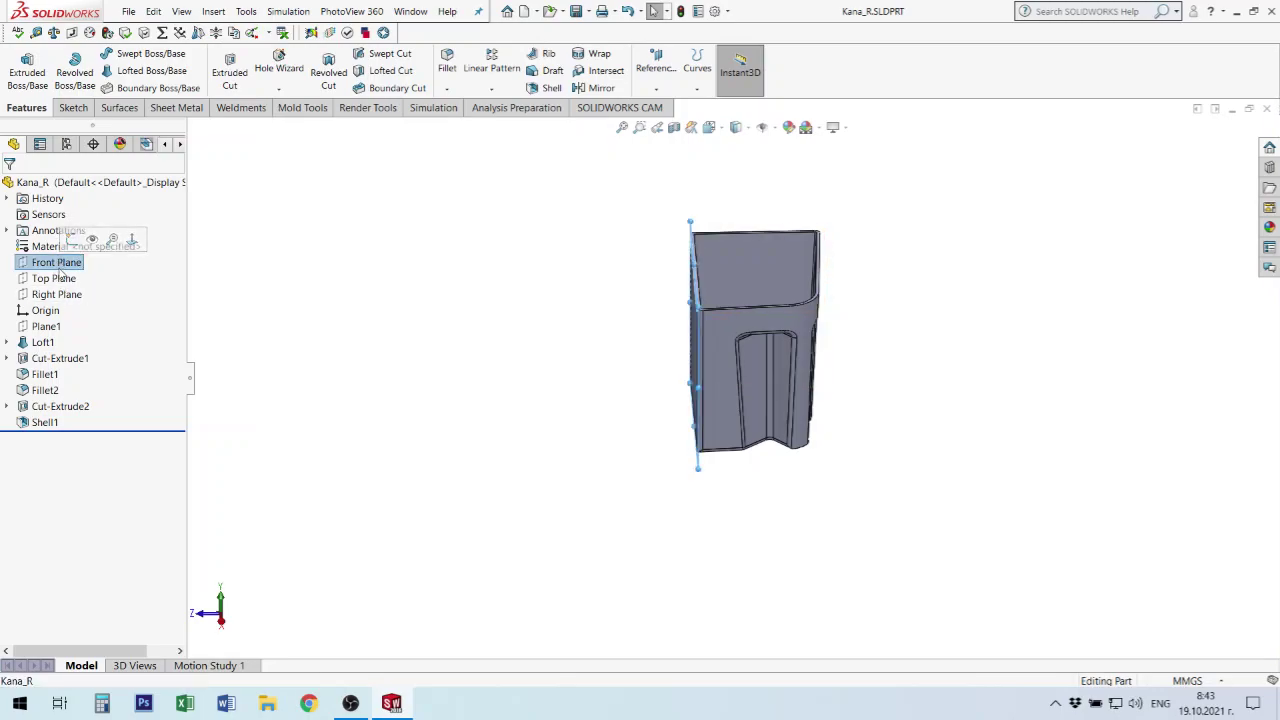
pyautogui.click(214, 11)
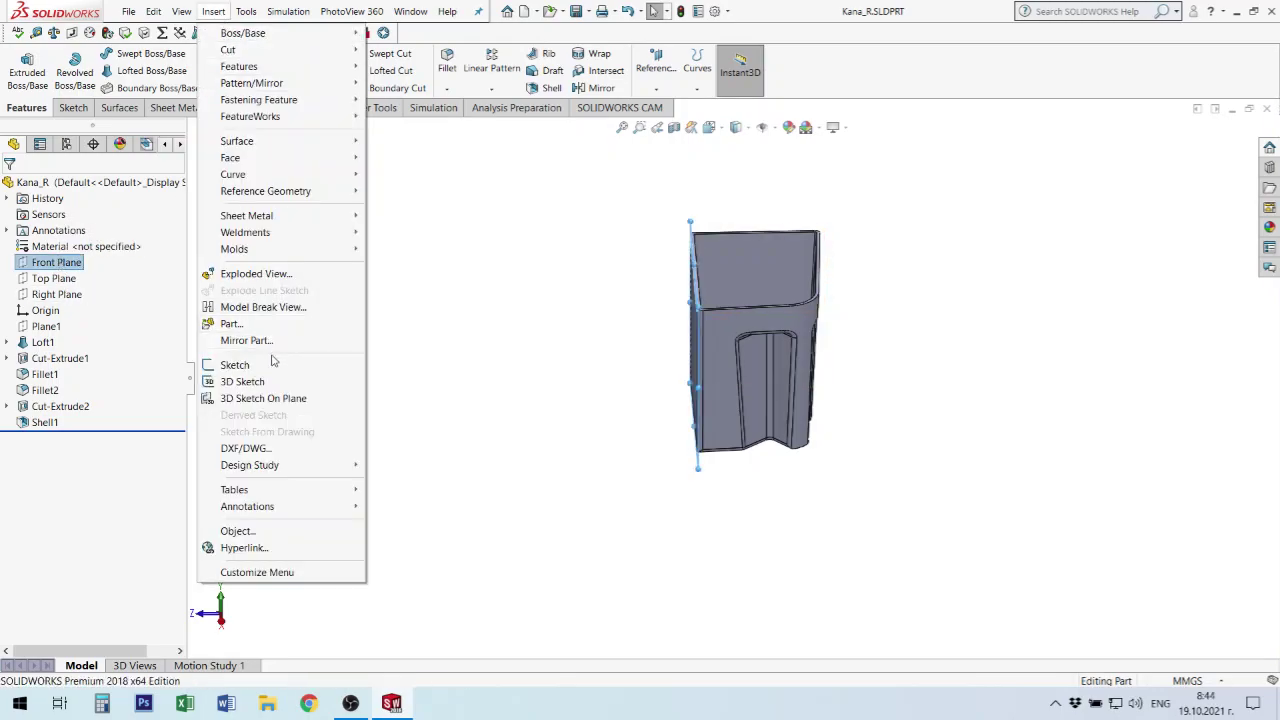
pyautogui.click(265, 340)
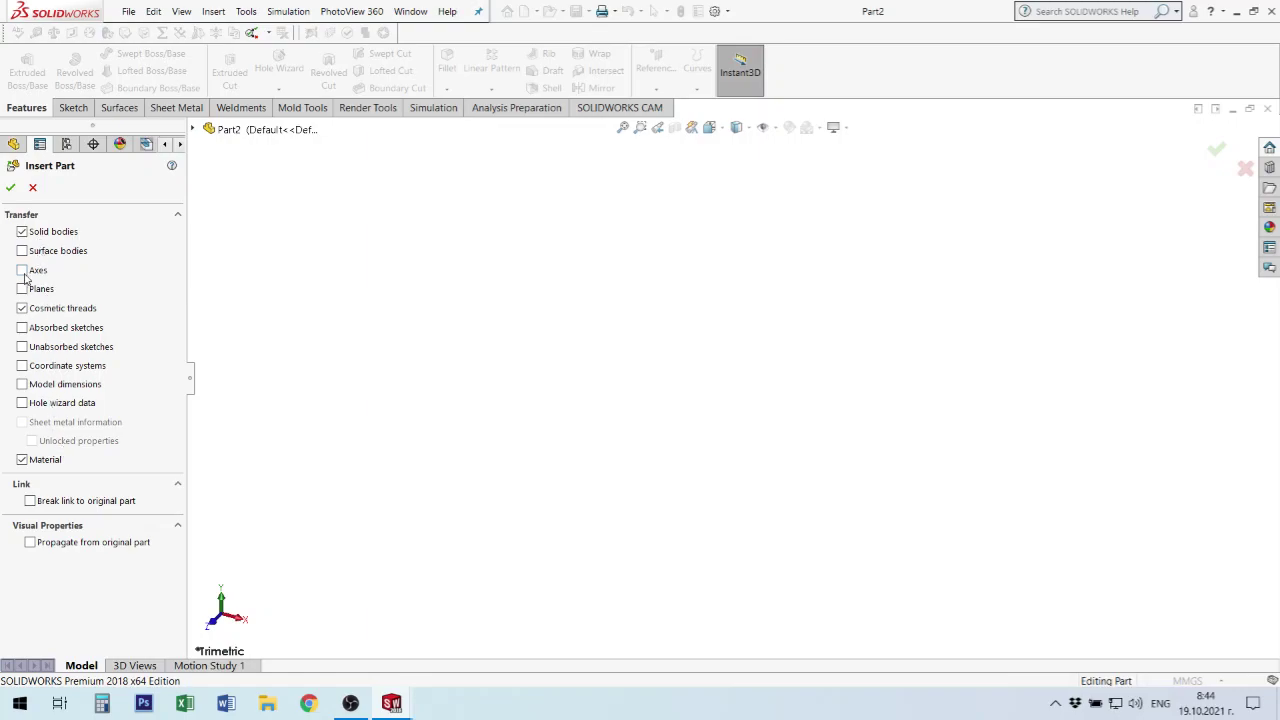
pyautogui.click(11, 188)
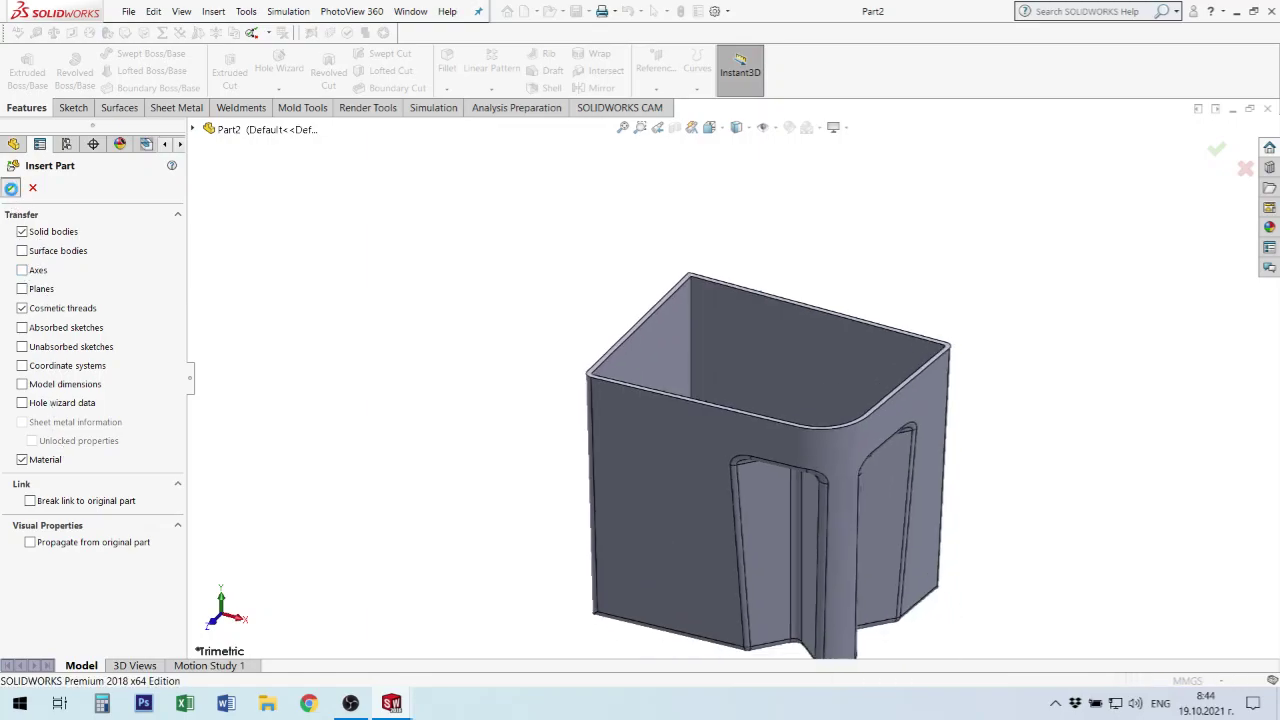
pyautogui.moveTo(820, 354)
pyautogui.mouseDown(button='middle')
pyautogui.moveTo(712, 207)
pyautogui.moveTo(640, 330)
pyautogui.mouseUp(button='middle')
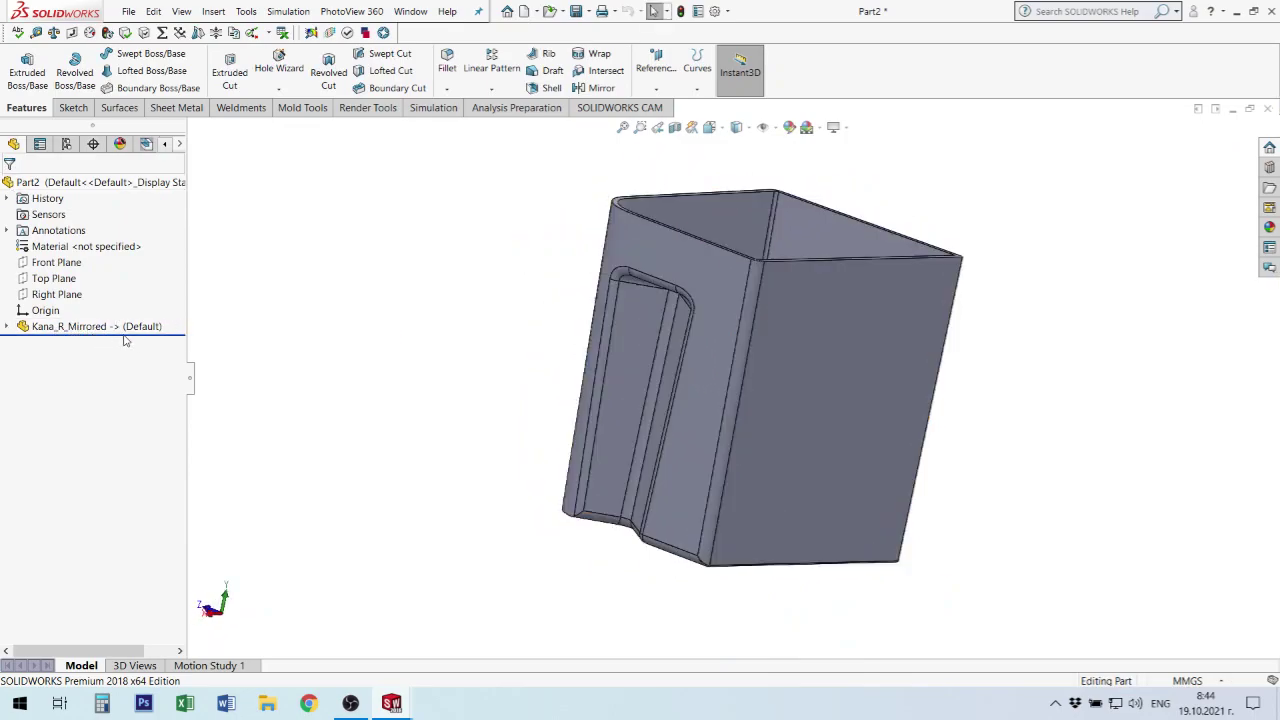
pyautogui.click(7, 326)
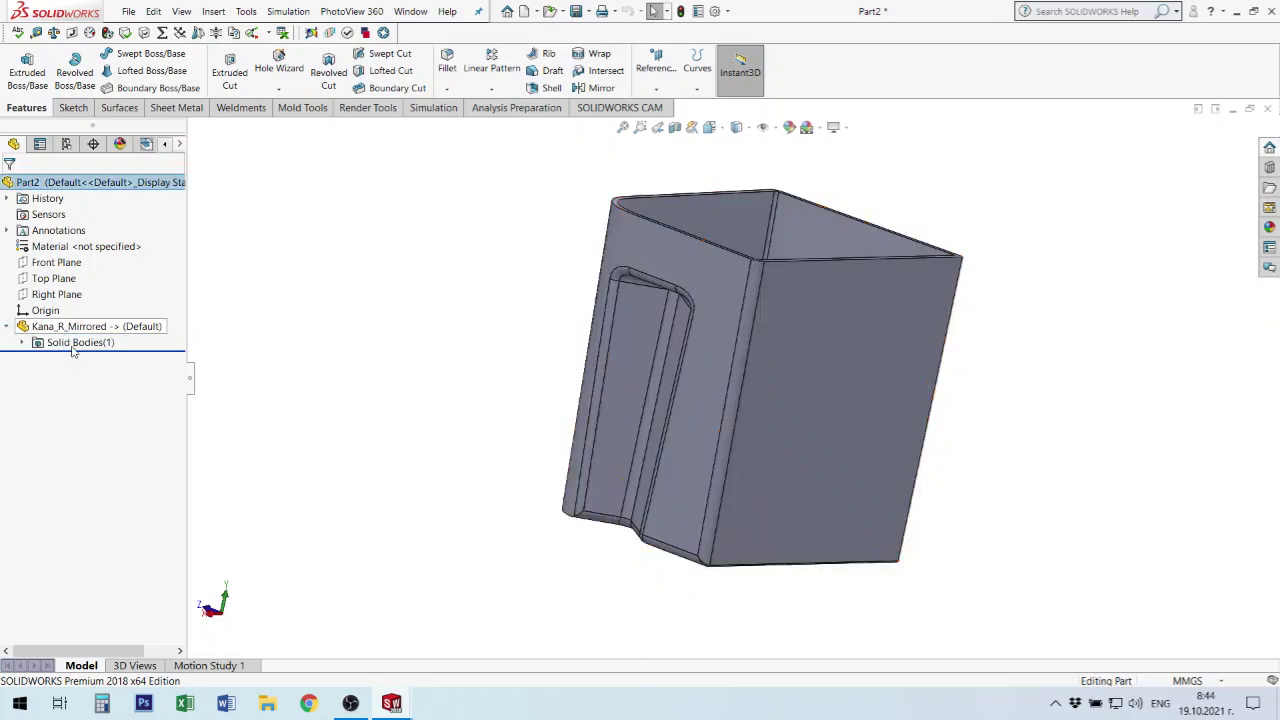
# - Save the mirrored part as Kana_L.SLDPRT
pyautogui.moveTo(443, 345)
pyautogui.mouseDown(button='middle')
pyautogui.moveTo(419, 410)
pyautogui.moveTo(431, 413)
pyautogui.mouseUp(button='middle')
pyautogui.hotkey('ctrl', 's')
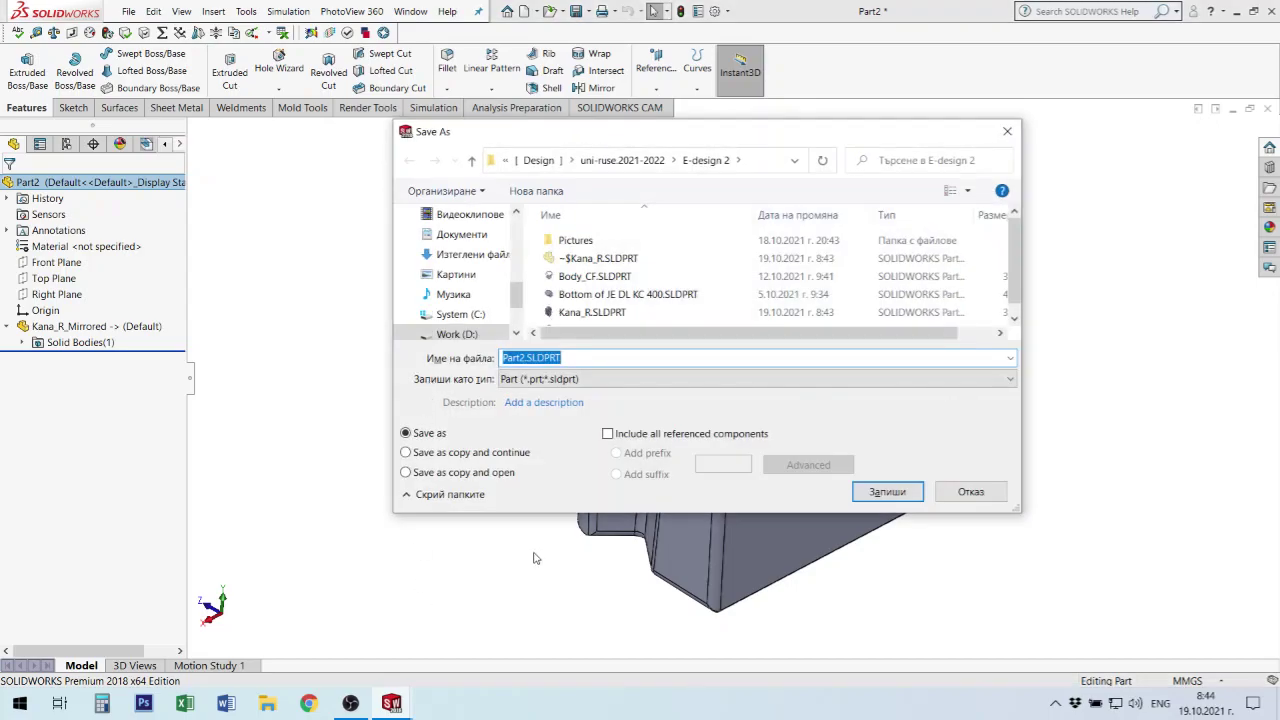
pyautogui.click(597, 310)
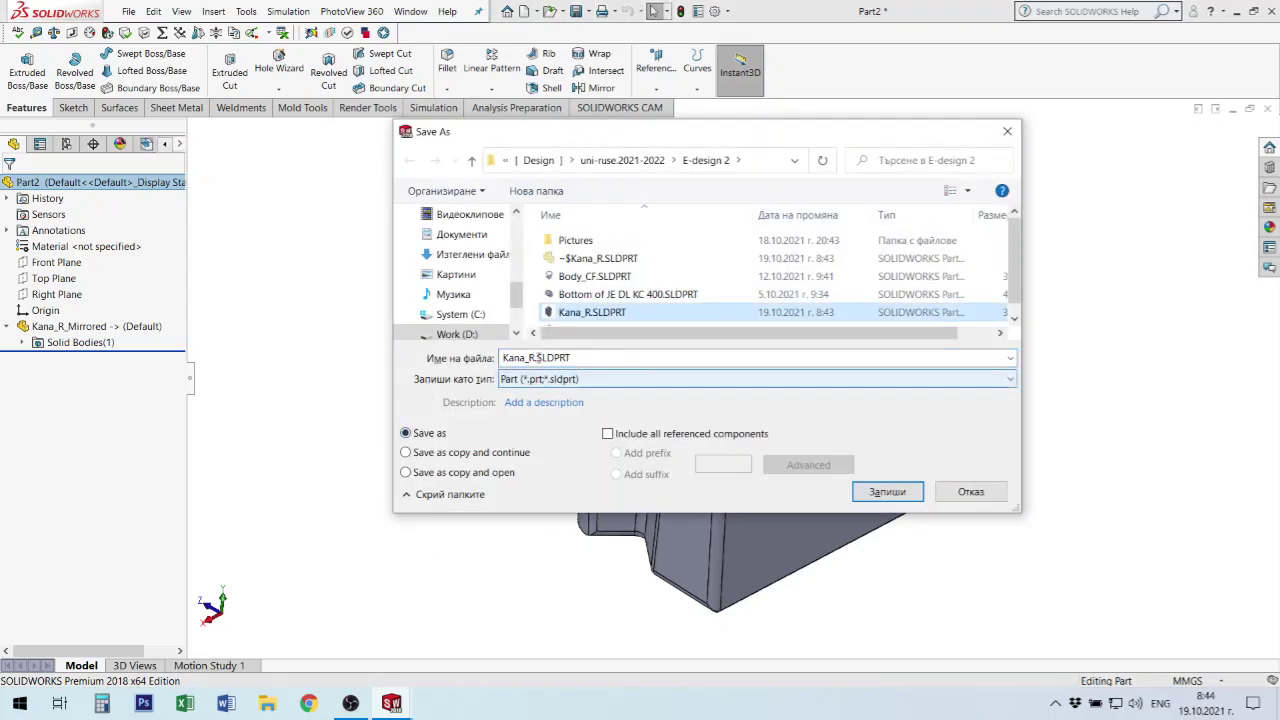
pyautogui.click(535, 357)
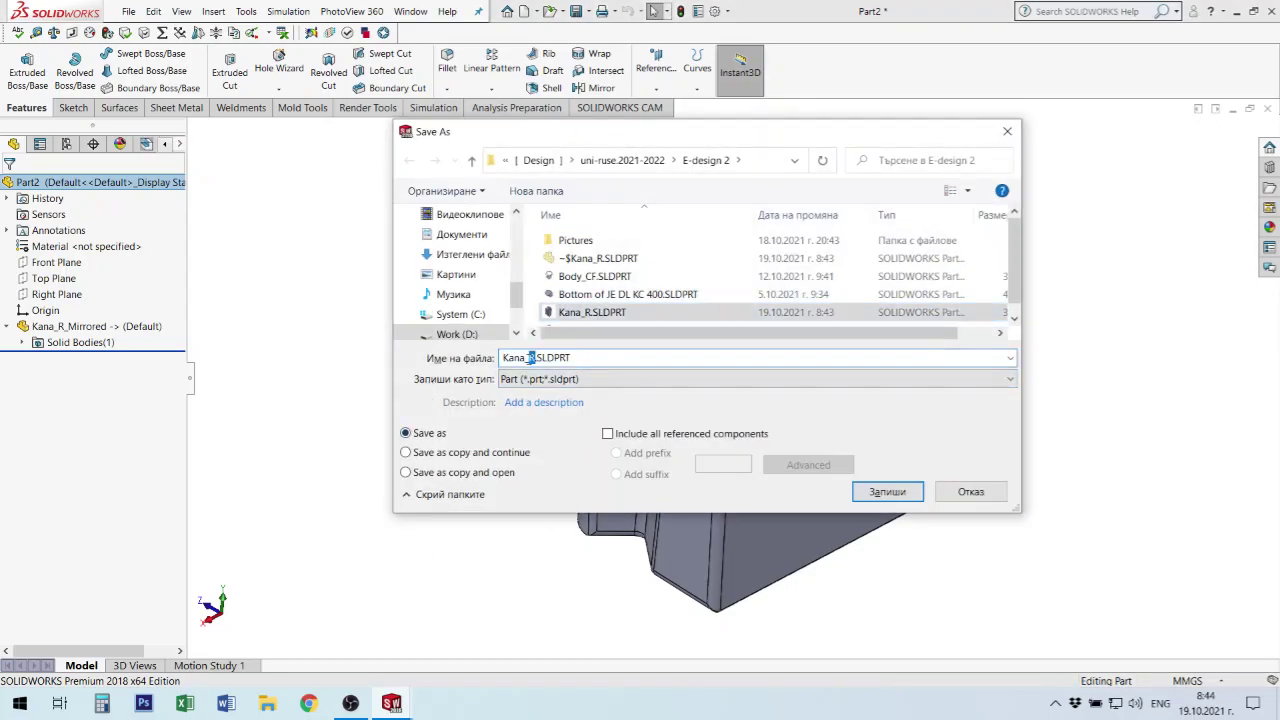
pyautogui.press('BackSpace')
pyautogui.write('L')
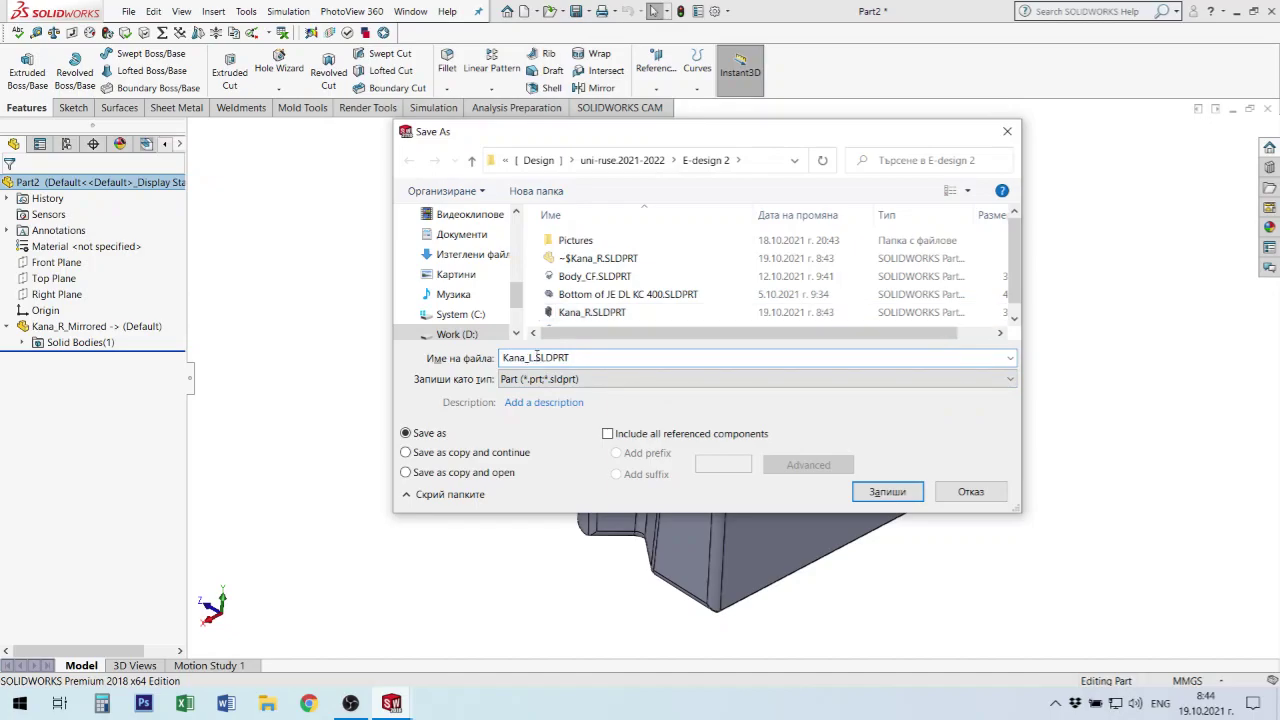
pyautogui.click(887, 491)
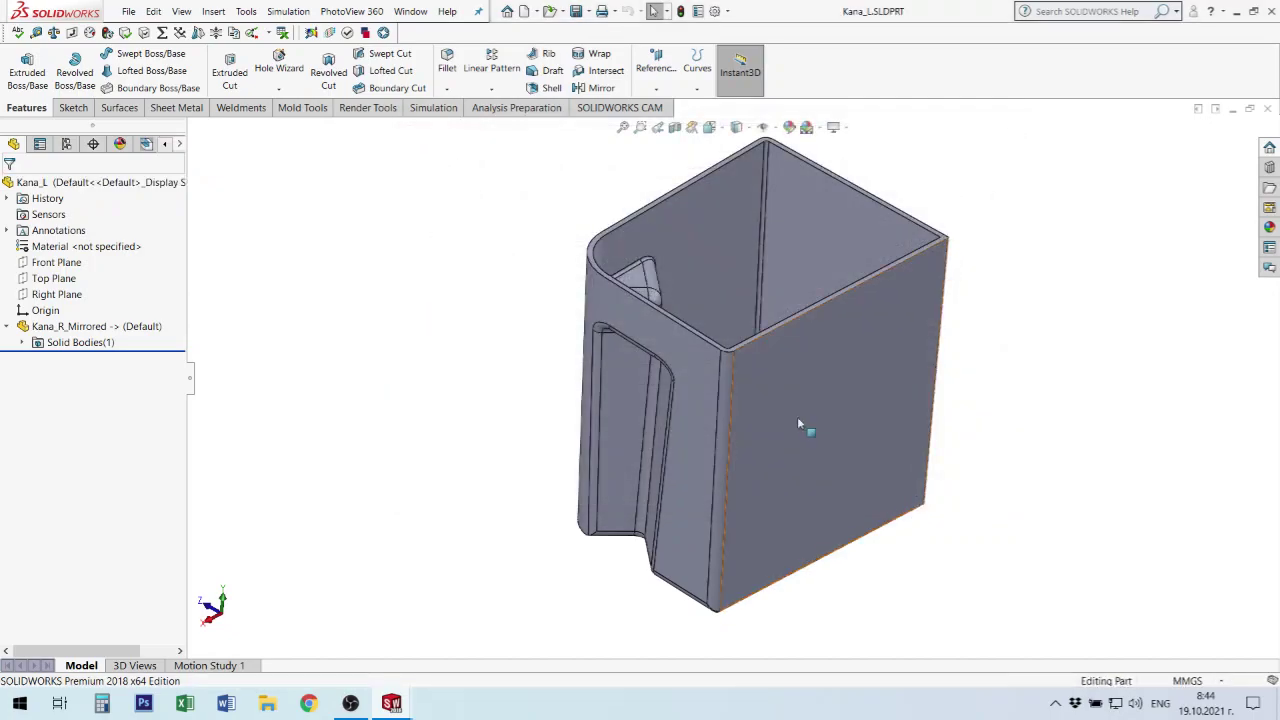
# - Reopen the original Kana_R part via Edit In Context on Kana_R_Mirrored
pyautogui.moveTo(797, 416)
pyautogui.mouseDown(button='middle')
pyautogui.moveTo(815, 216)
pyautogui.moveTo(792, 466)
pyautogui.mouseUp(button='middle')
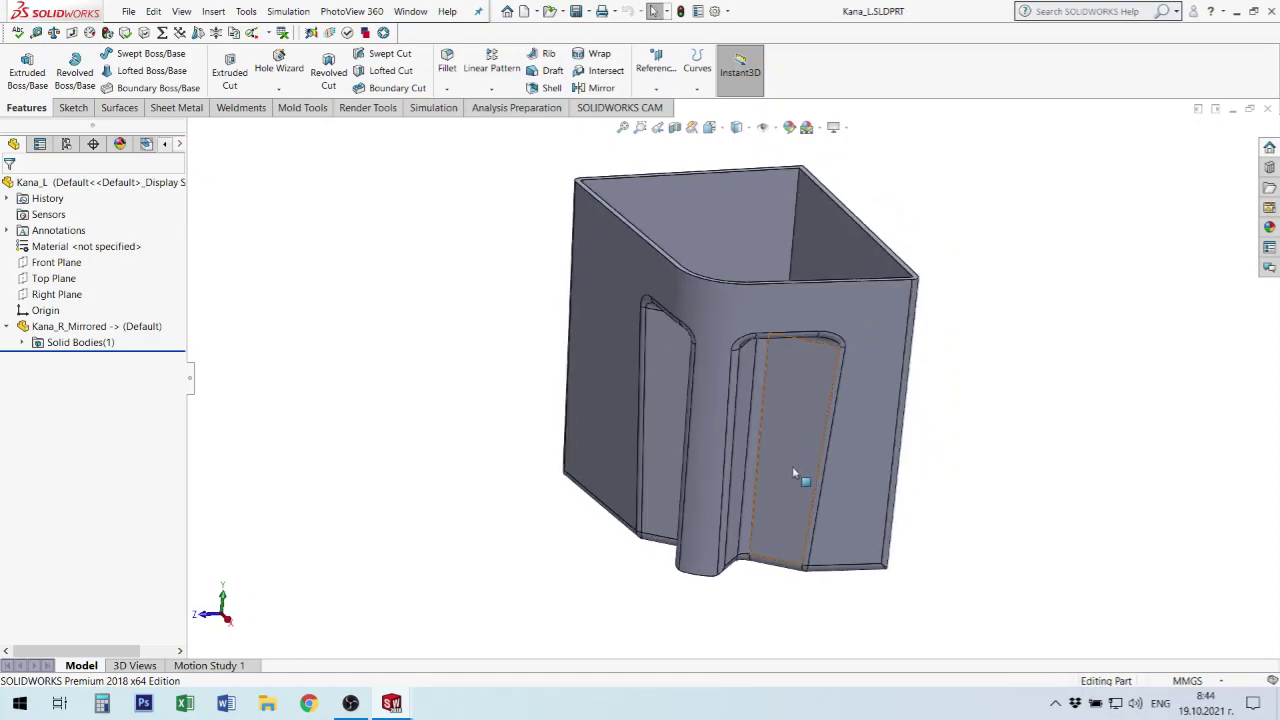
pyautogui.click(792, 466)
pyautogui.click(656, 458)
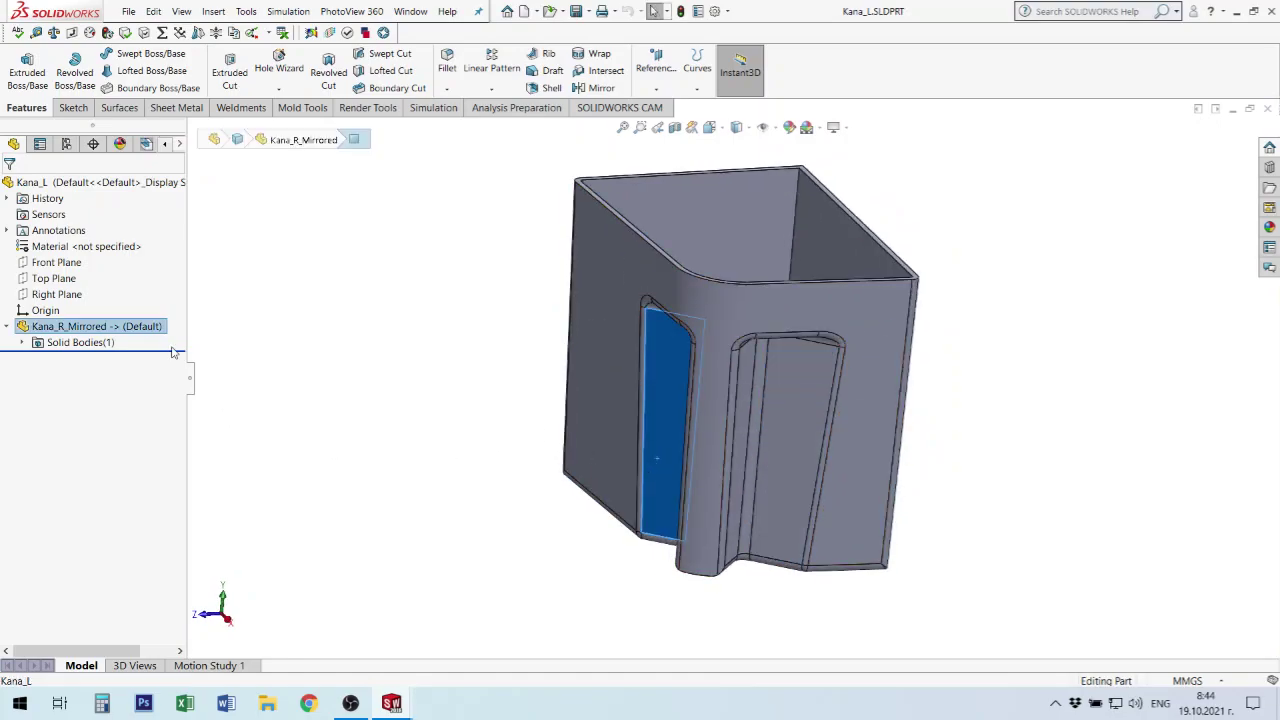
pyautogui.rightClick(130, 329)
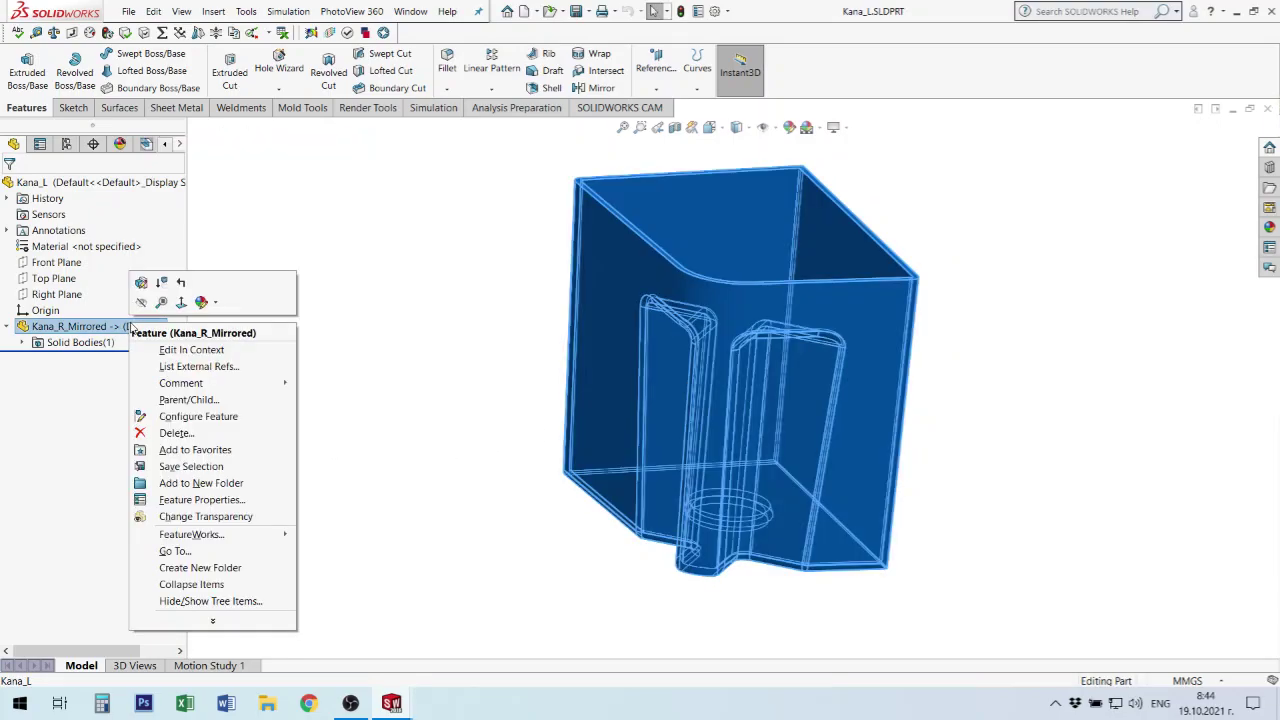
pyautogui.click(192, 350)
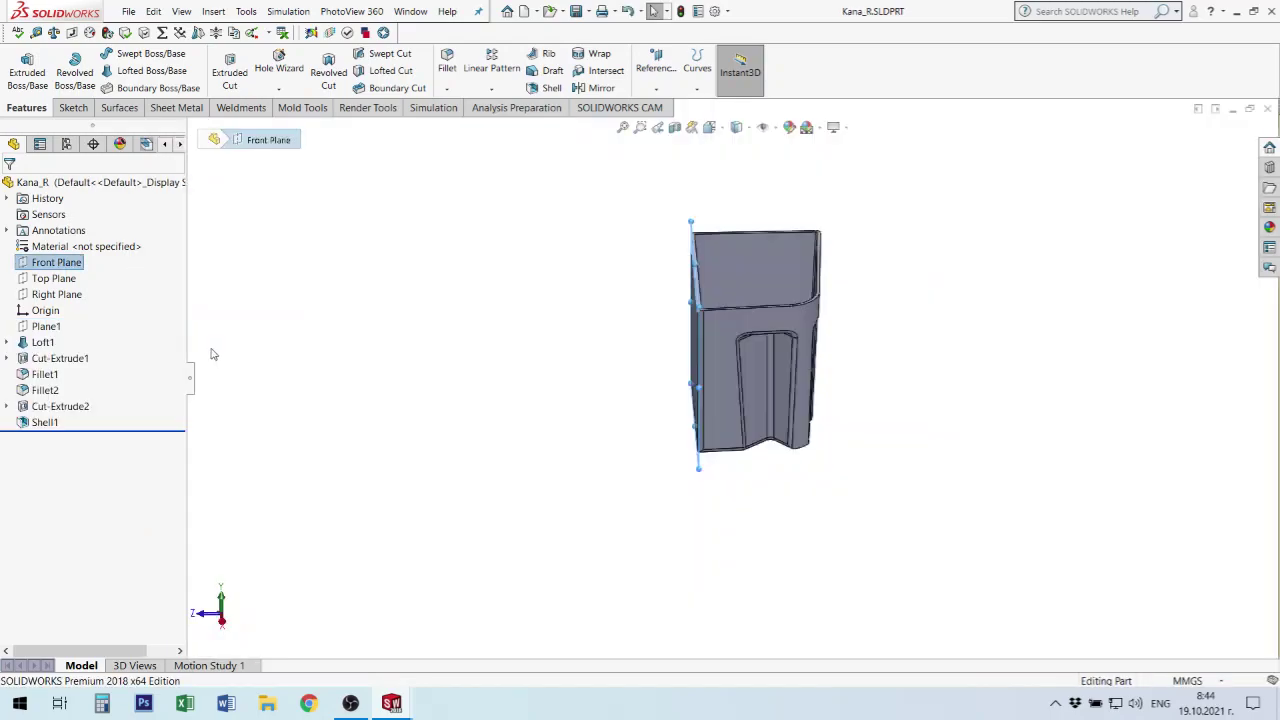
# - Expand Loft1 and open Sketch2 for a look, then exit it and rebuild
pyautogui.click(1058, 454)
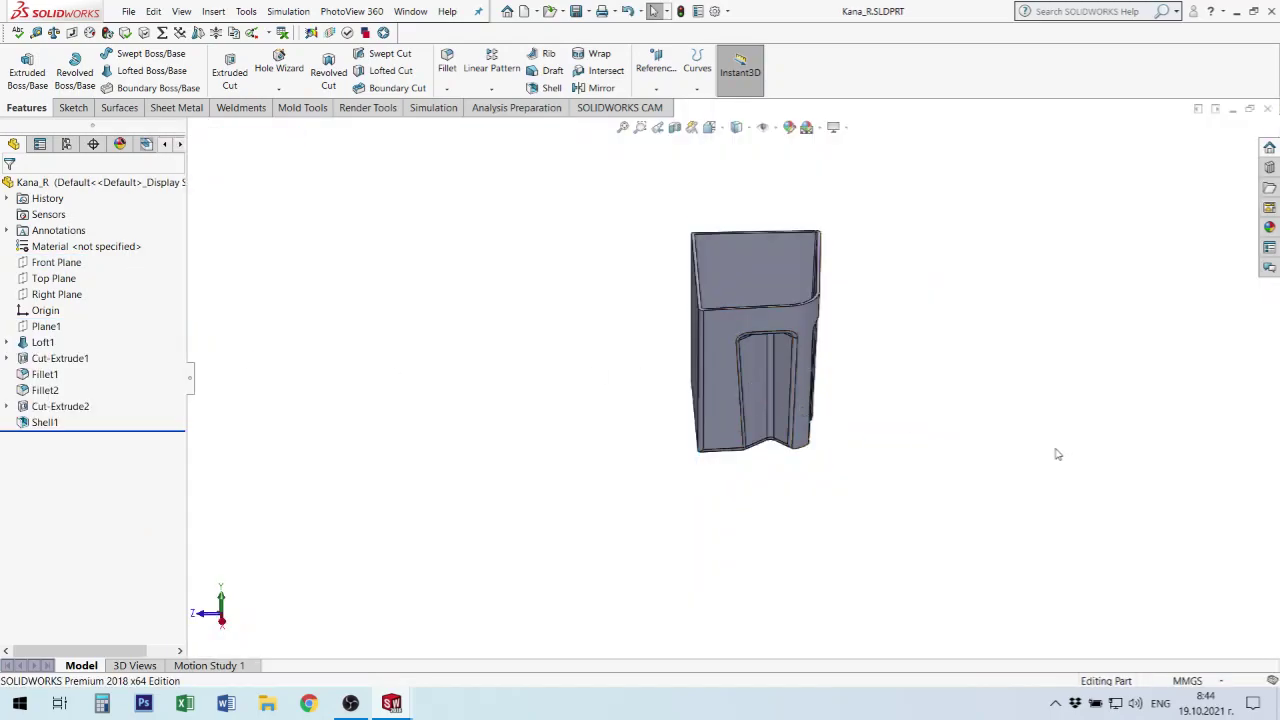
pyautogui.scroll(-3, 757, 335)
pyautogui.scroll(1, 782, 323)
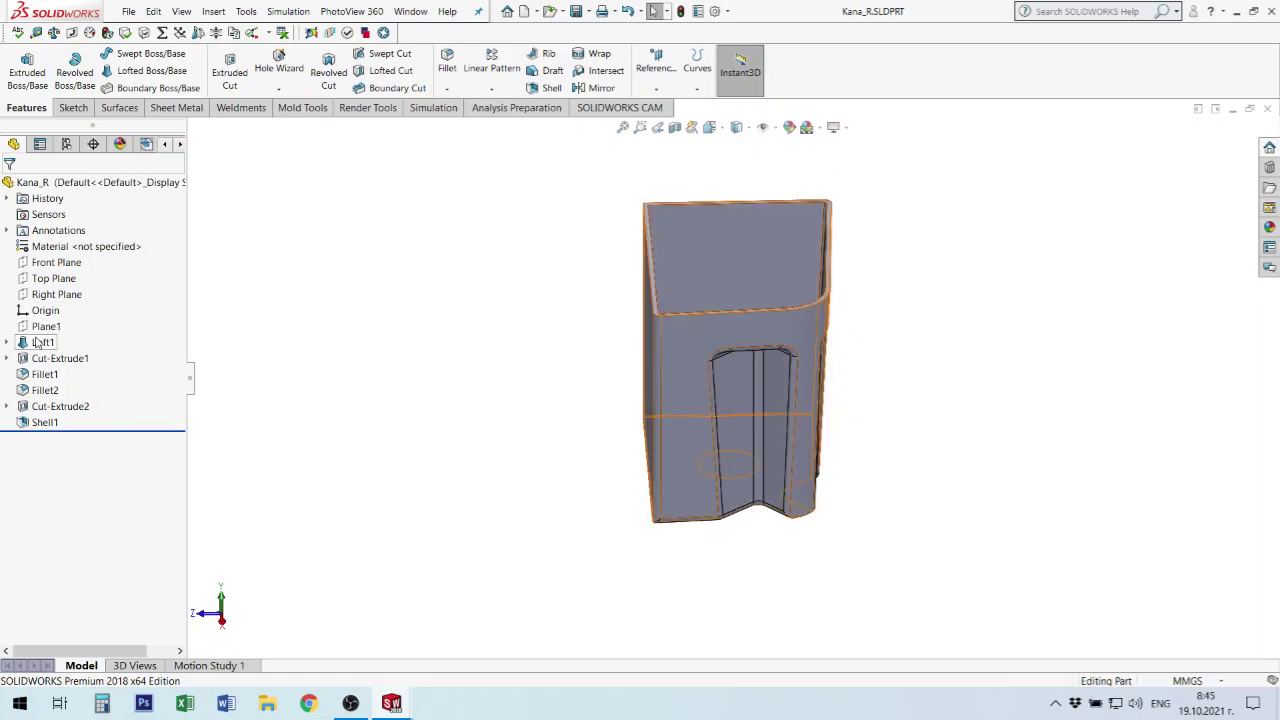
pyautogui.click(8, 343)
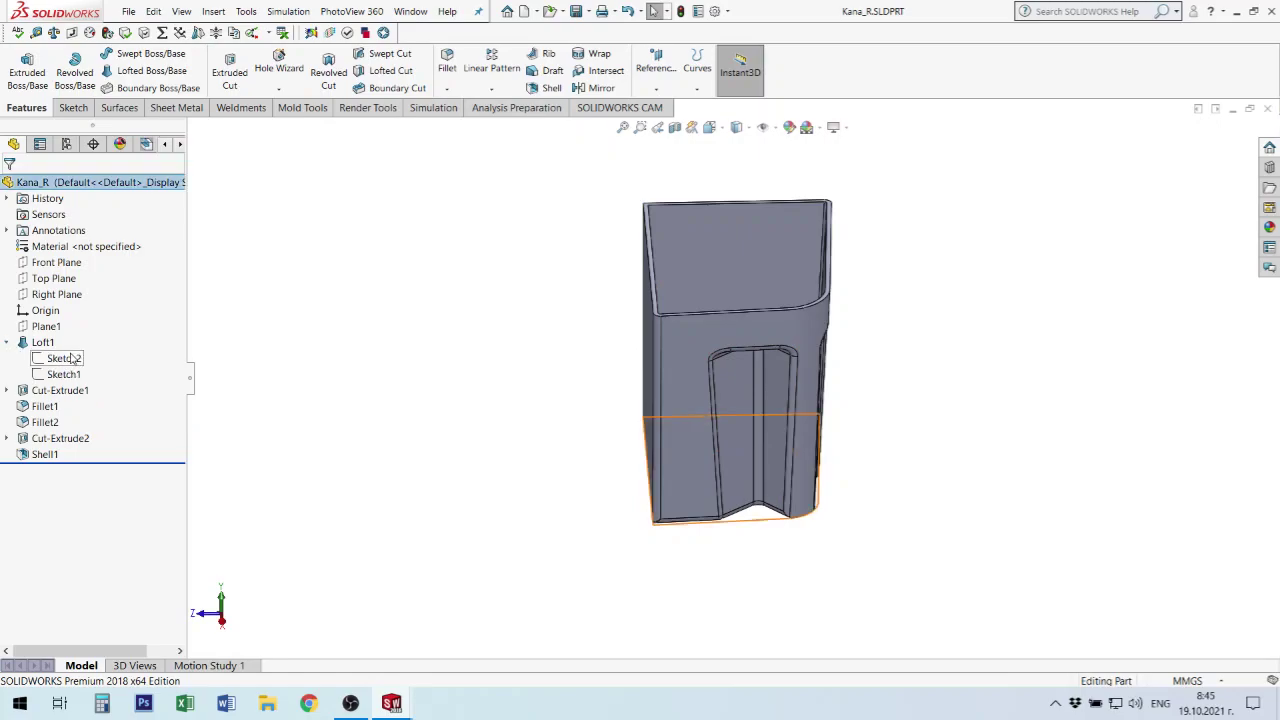
pyautogui.click(72, 360)
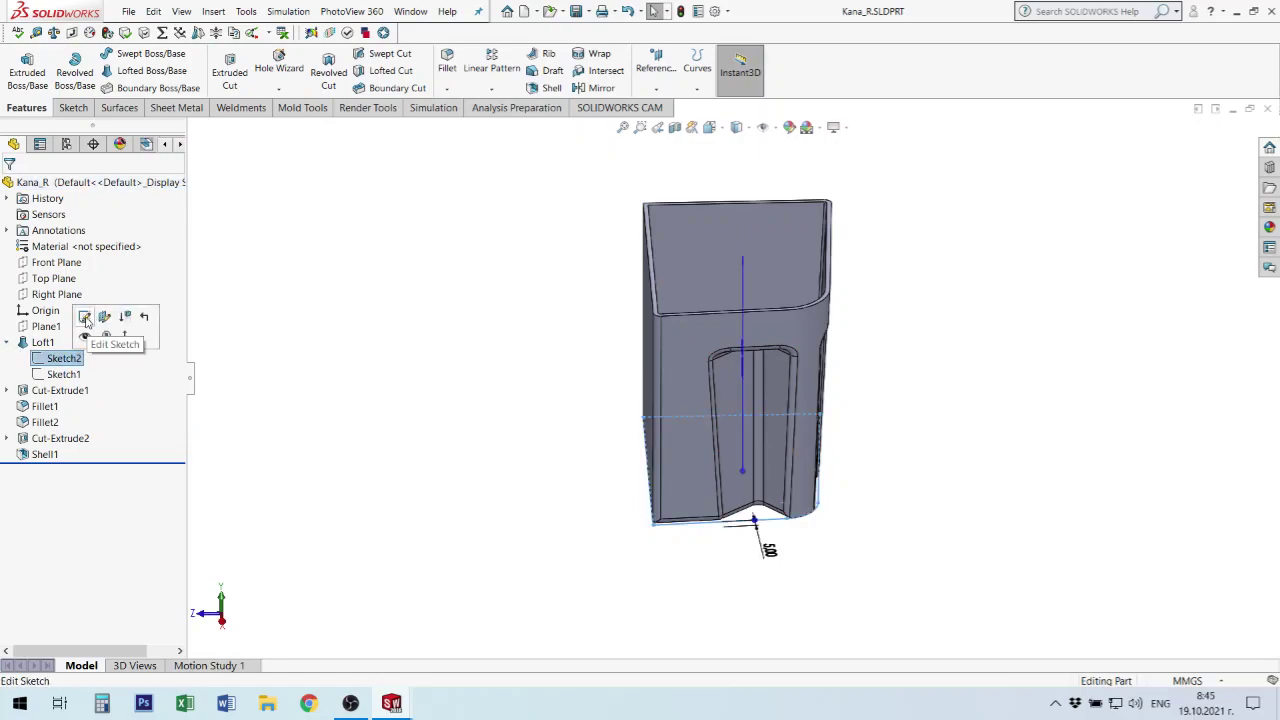
pyautogui.click(85, 318)
pyautogui.moveTo(860, 380)
pyautogui.mouseDown(button='middle')
pyautogui.moveTo(794, 449)
pyautogui.moveTo(819, 459)
pyautogui.mouseUp(button='middle')
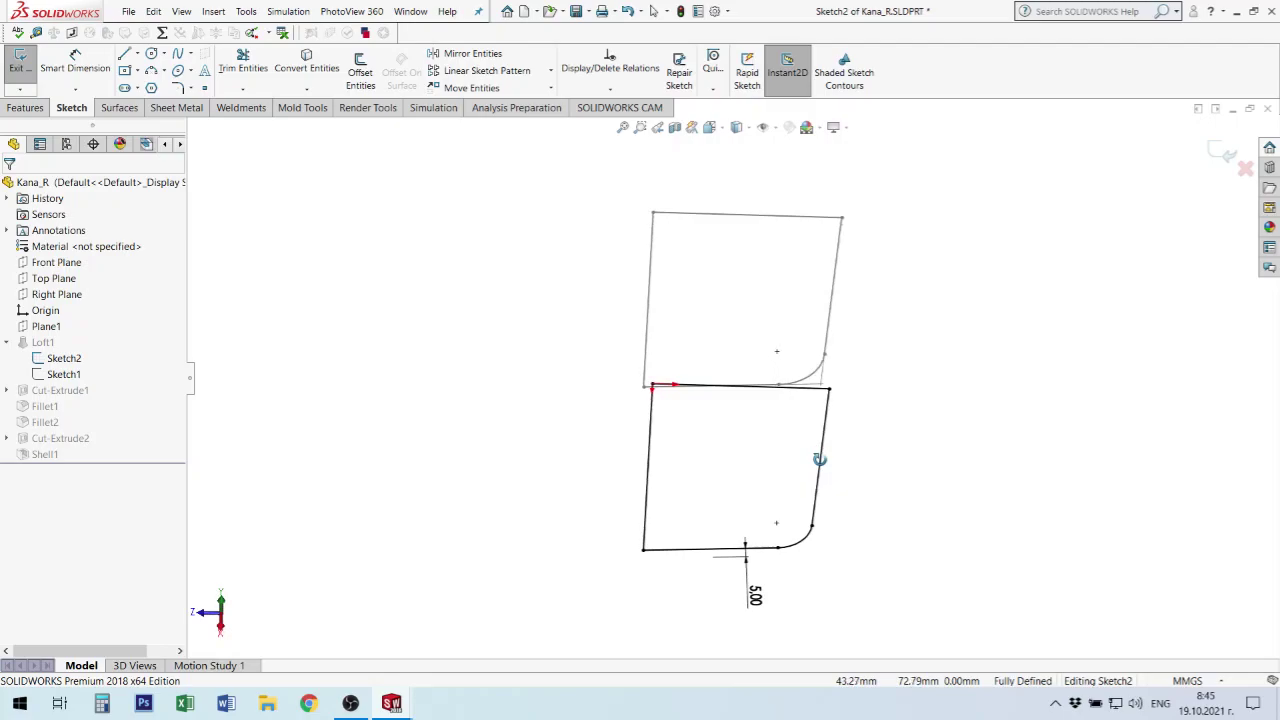
pyautogui.click(1223, 152)
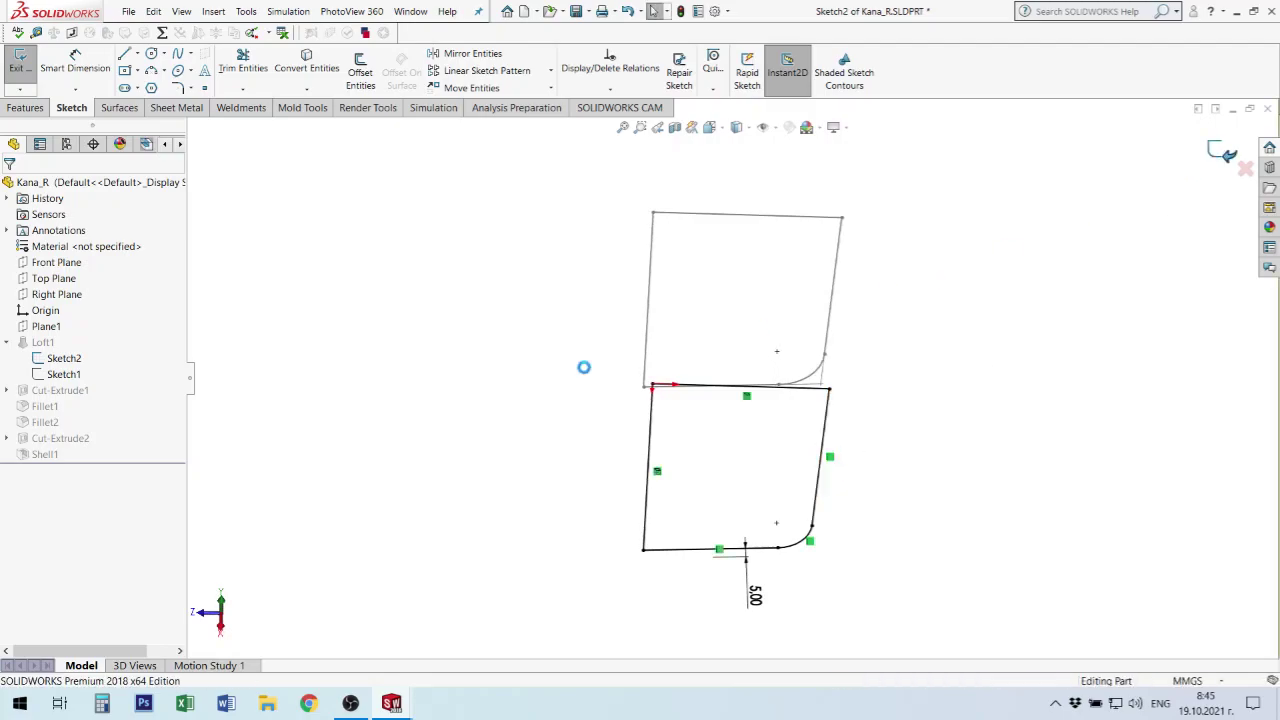
# - Change Sketch1's R20 corner radius to 16 mm and rebuild the part
pyautogui.click(62, 374)
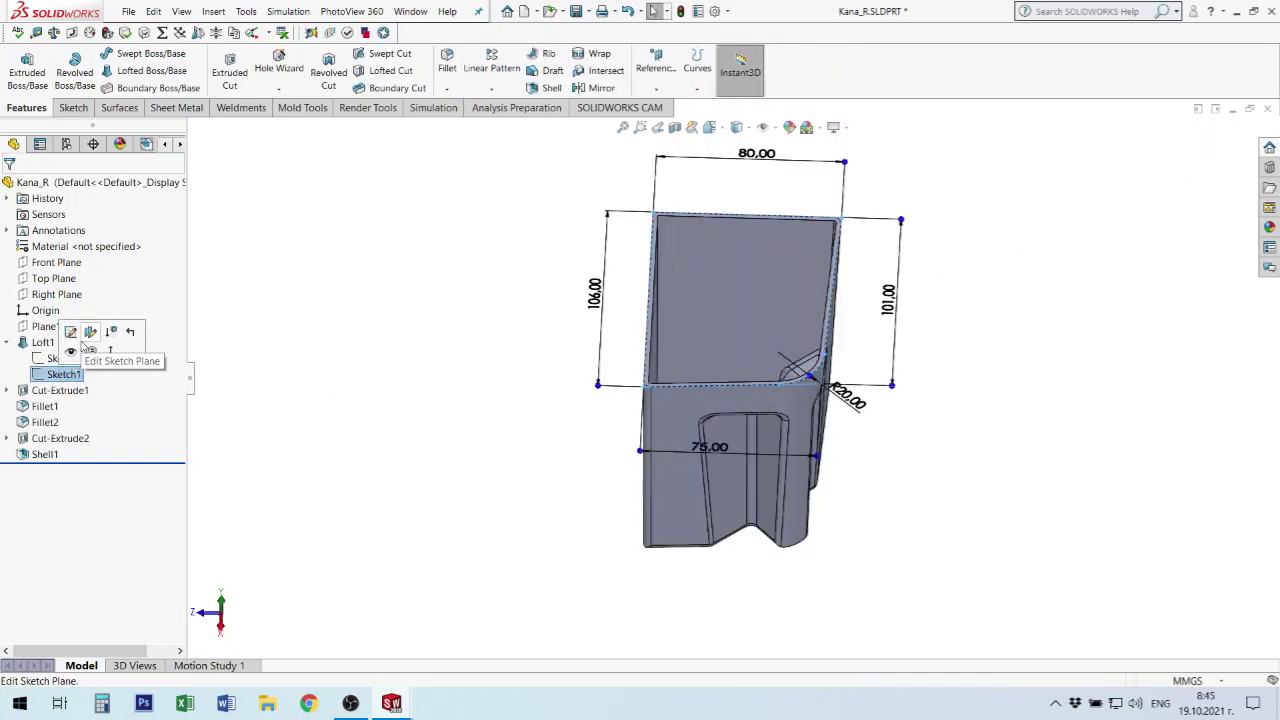
pyautogui.click(70, 332)
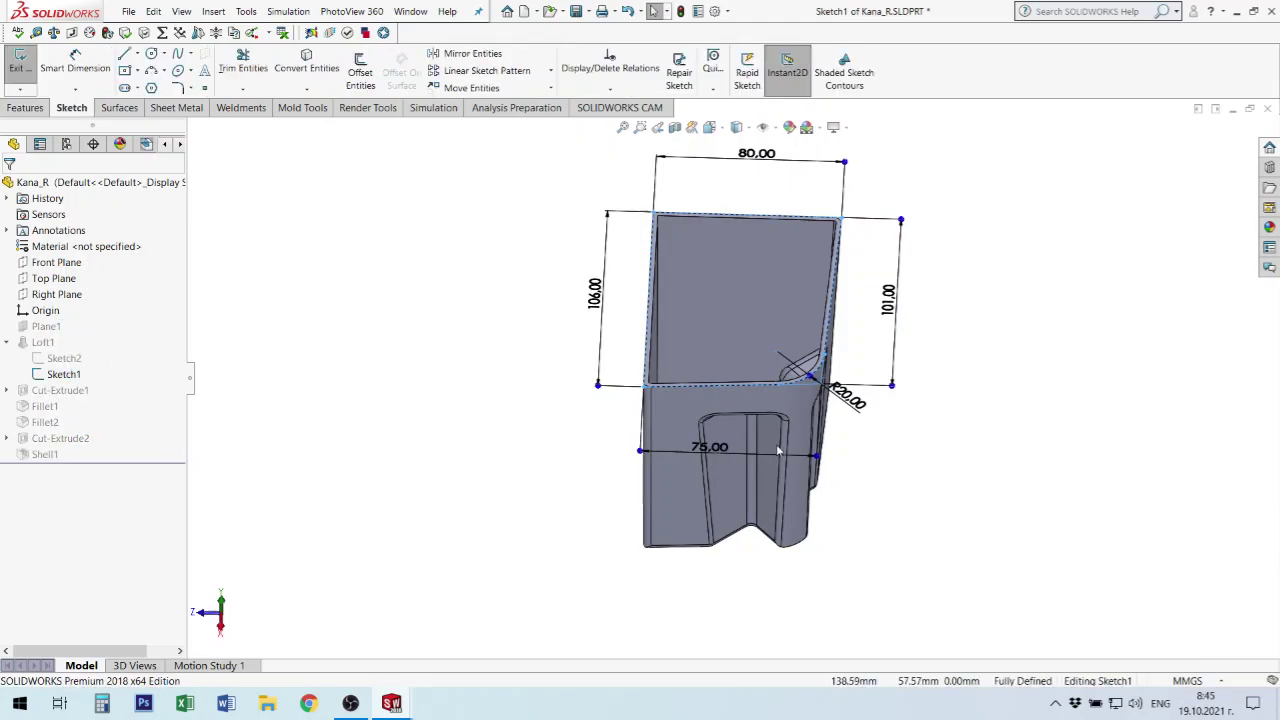
pyautogui.doubleClick(857, 403)
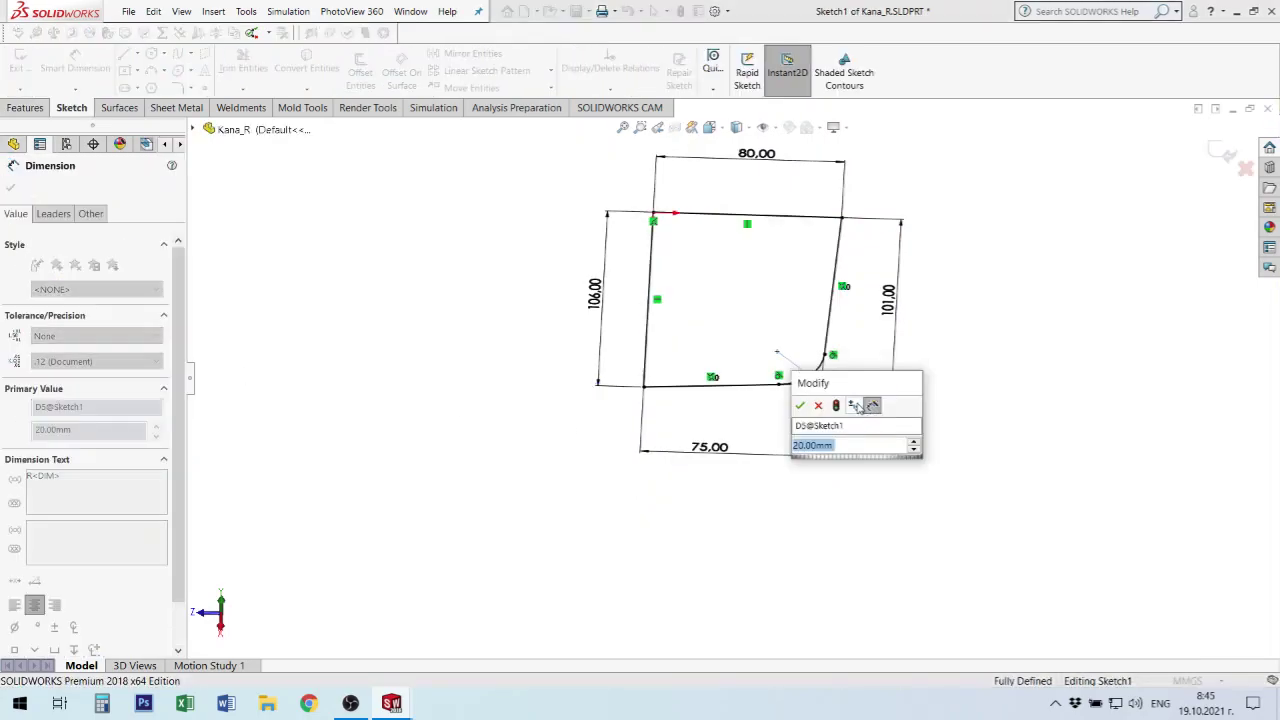
pyautogui.write('5')
pyautogui.press('Return')
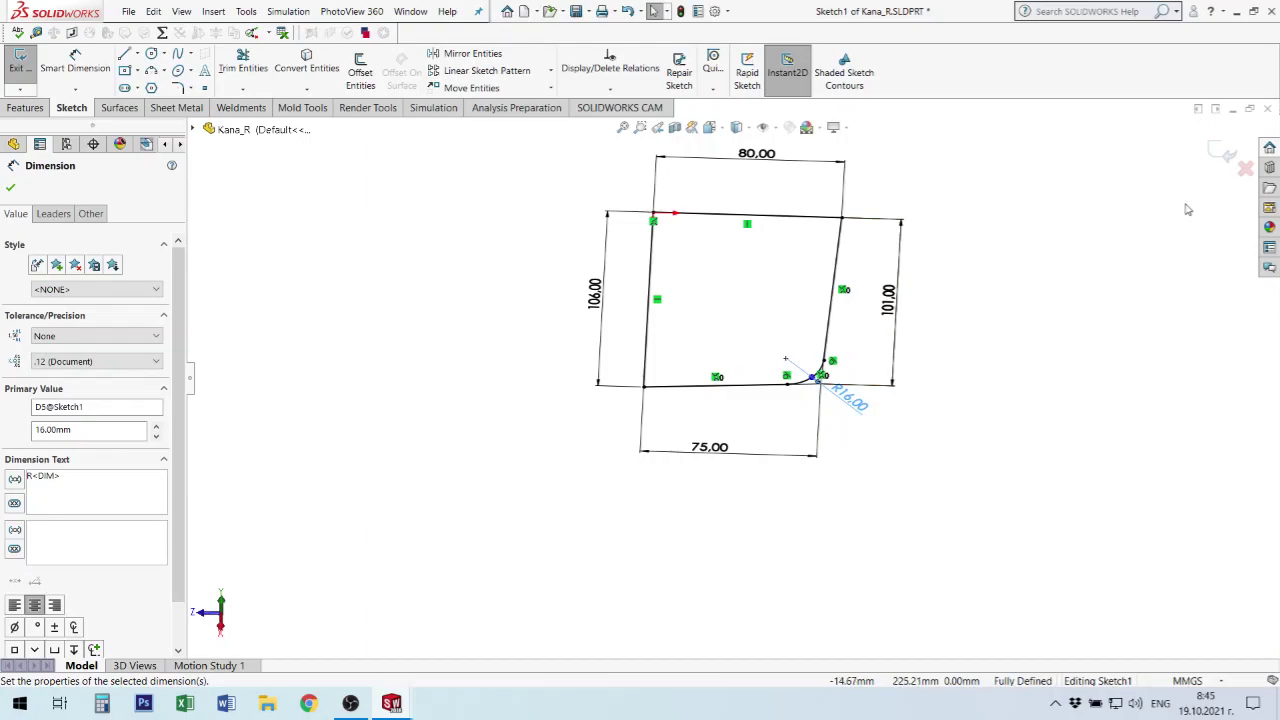
pyautogui.press('Escape')
pyautogui.click(1224, 153)
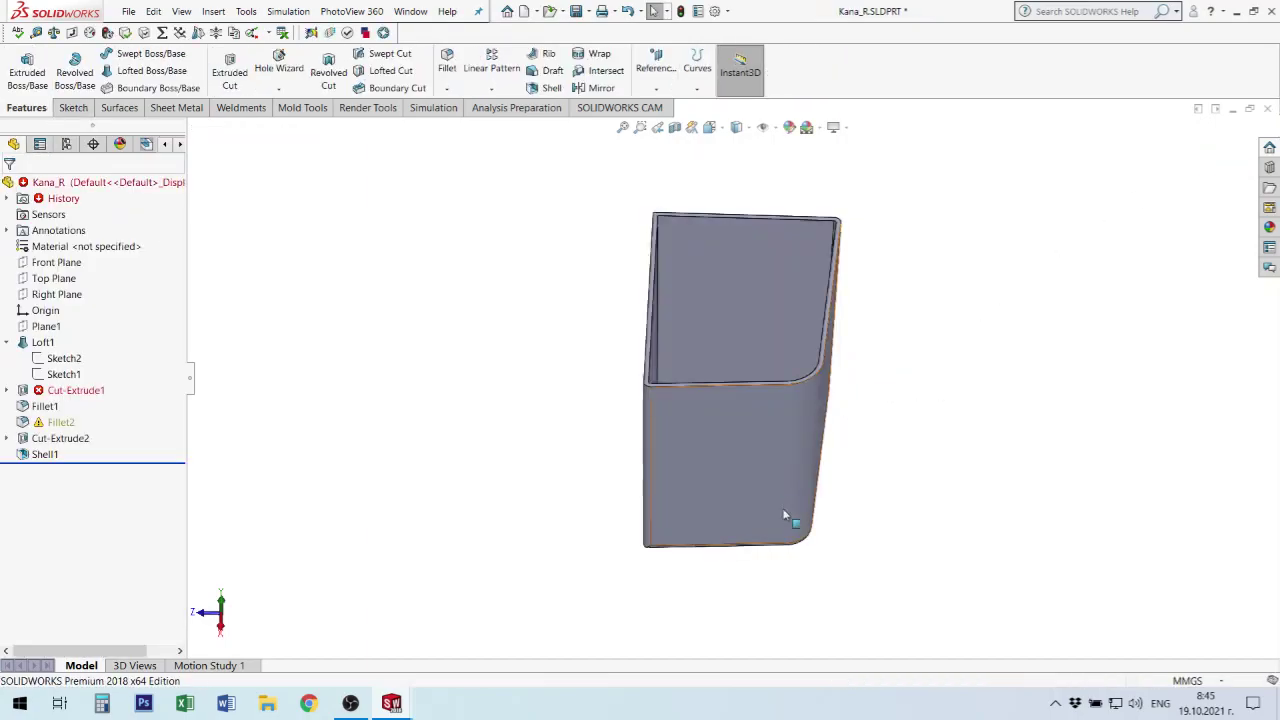
# - Inspect the flagged Fillet2 and display Cut-Extrude1's dimensions on the model
pyautogui.click(52, 427)
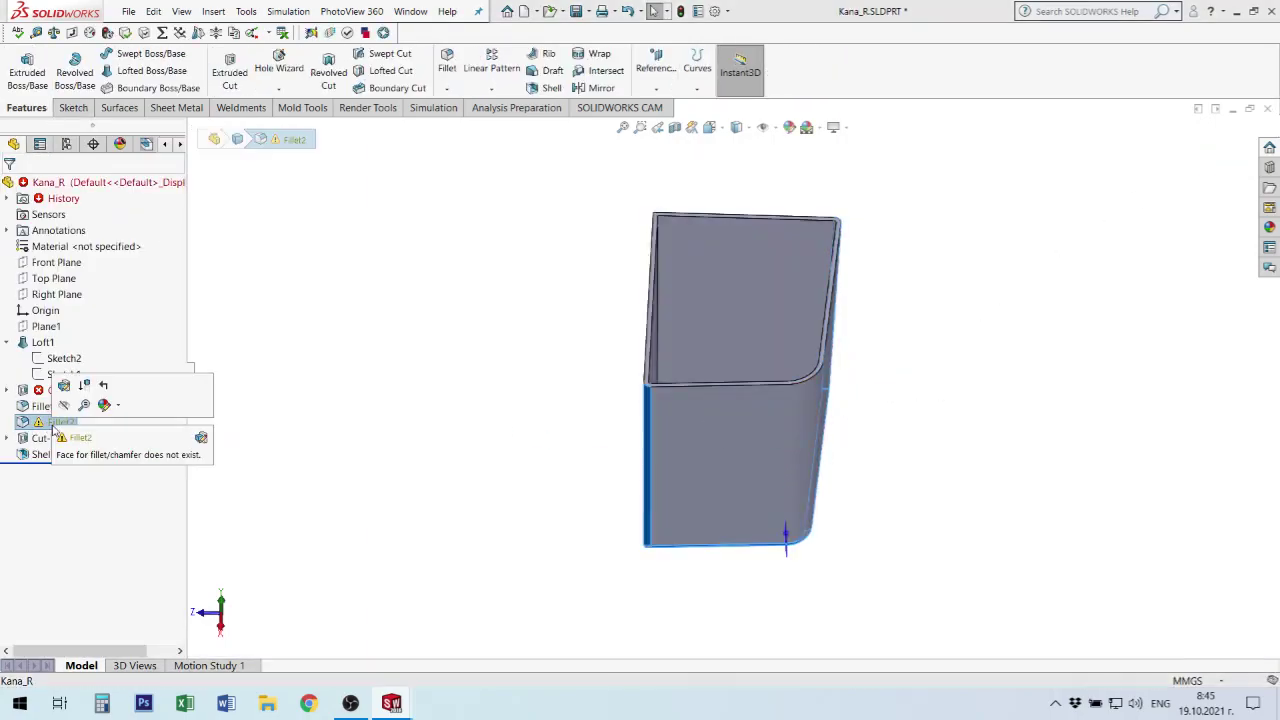
pyautogui.moveTo(569, 523)
pyautogui.mouseDown(button='middle')
pyautogui.moveTo(723, 371)
pyautogui.moveTo(742, 292)
pyautogui.mouseUp(button='middle')
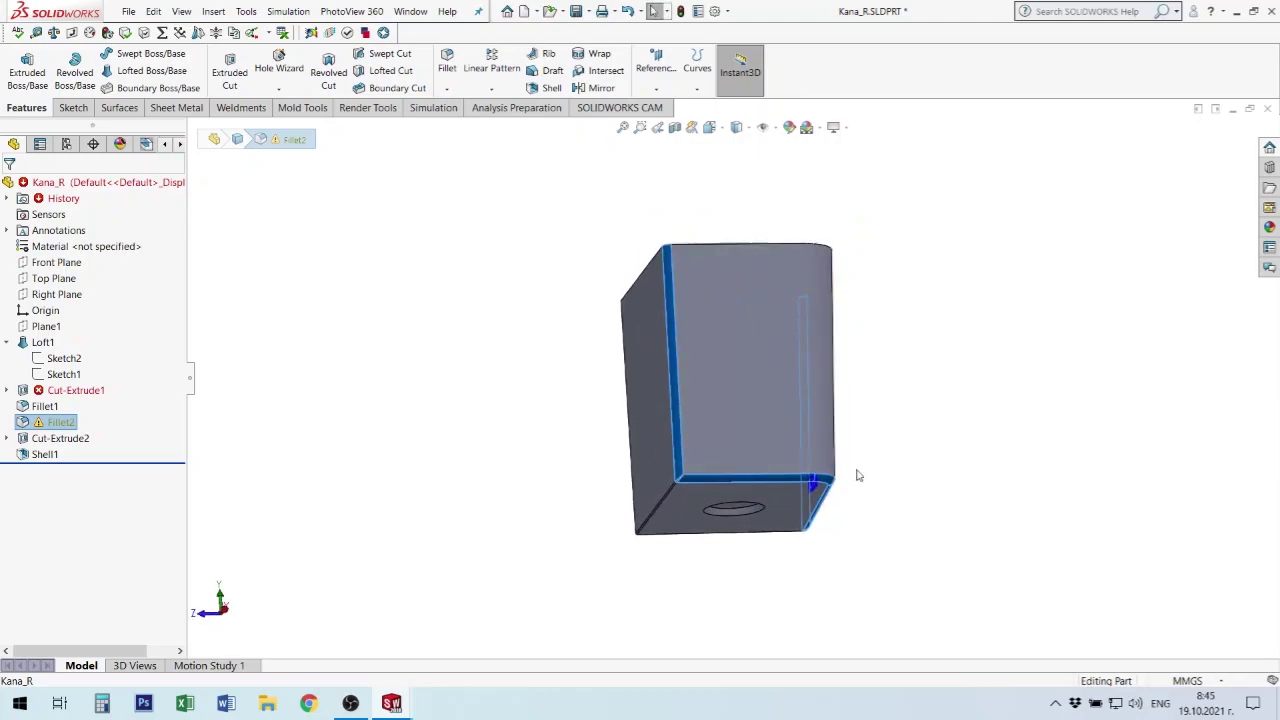
pyautogui.moveTo(857, 474); pyautogui.dragTo(245, 482, button='middle')
pyautogui.doubleClick(45, 390)
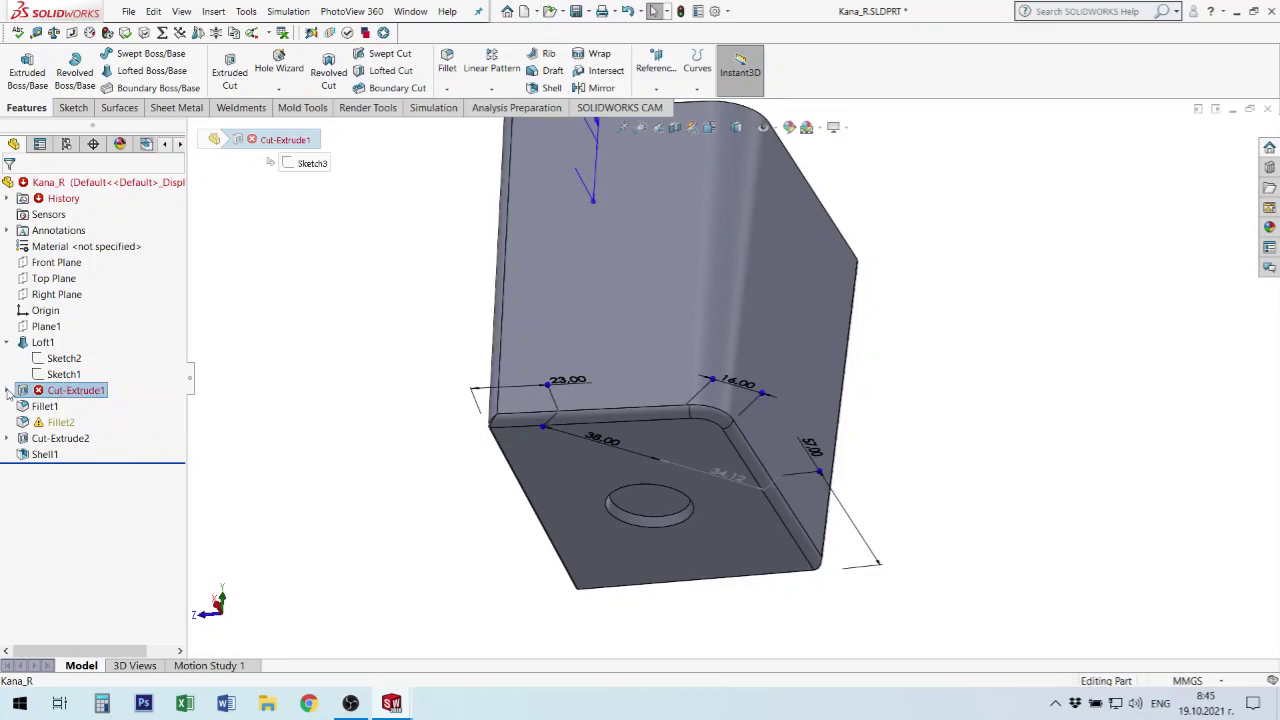
# - Open Cut-Extrude1's Sketch3 for editing on the bottom face
pyautogui.click(8, 391)
pyautogui.click(62, 406)
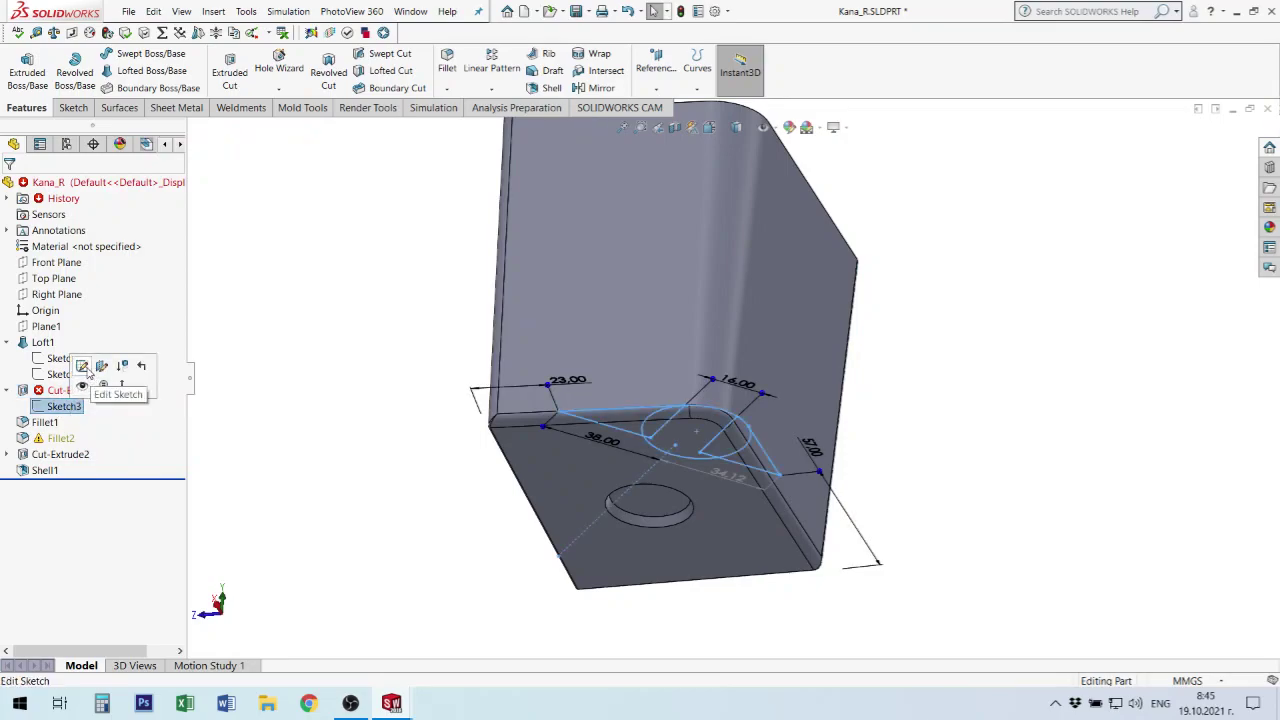
pyautogui.click(83, 366)
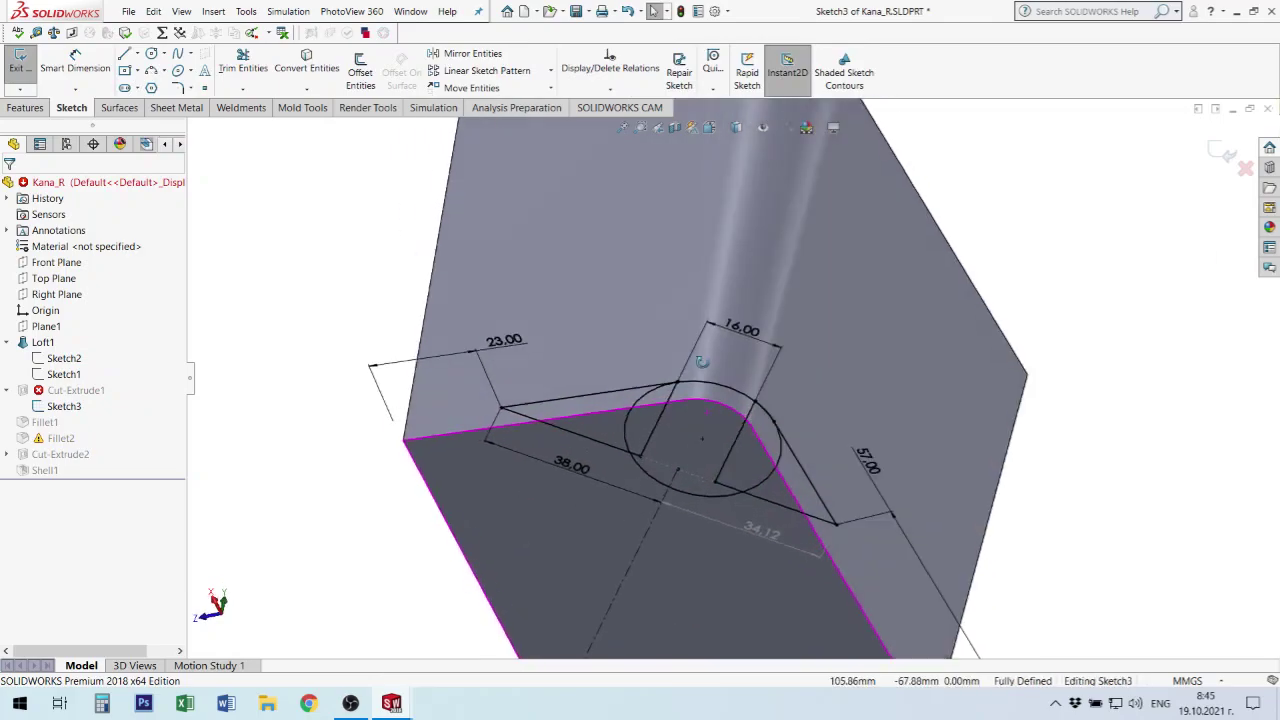
pyautogui.moveTo(702, 361); pyautogui.dragTo(752, 327, button='middle')
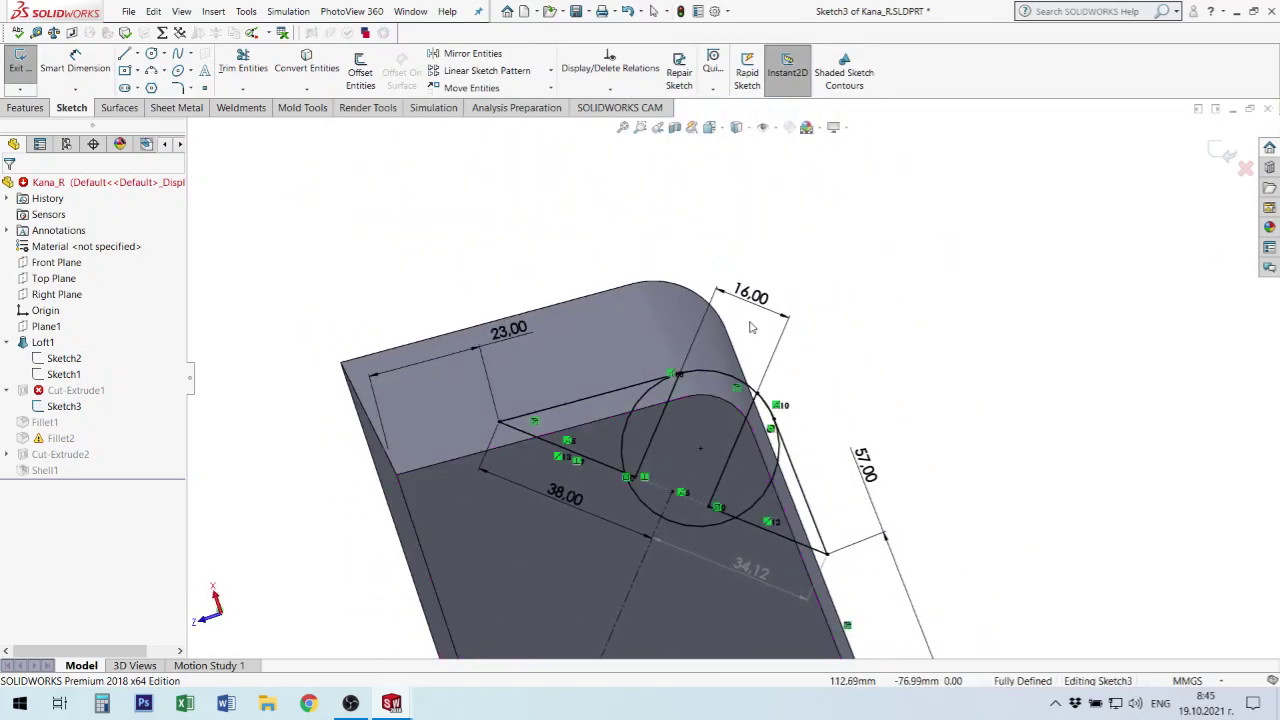
pyautogui.scroll(-2, 748, 430)
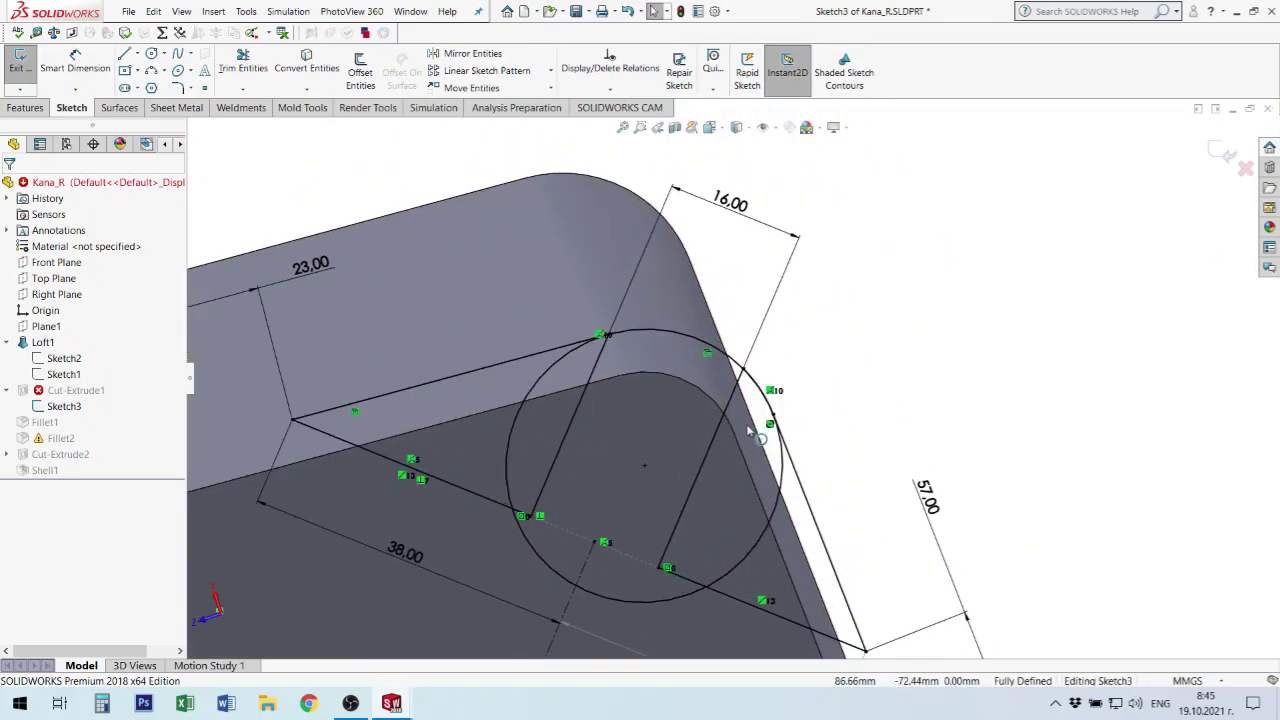
pyautogui.scroll(-1, 562, 403)
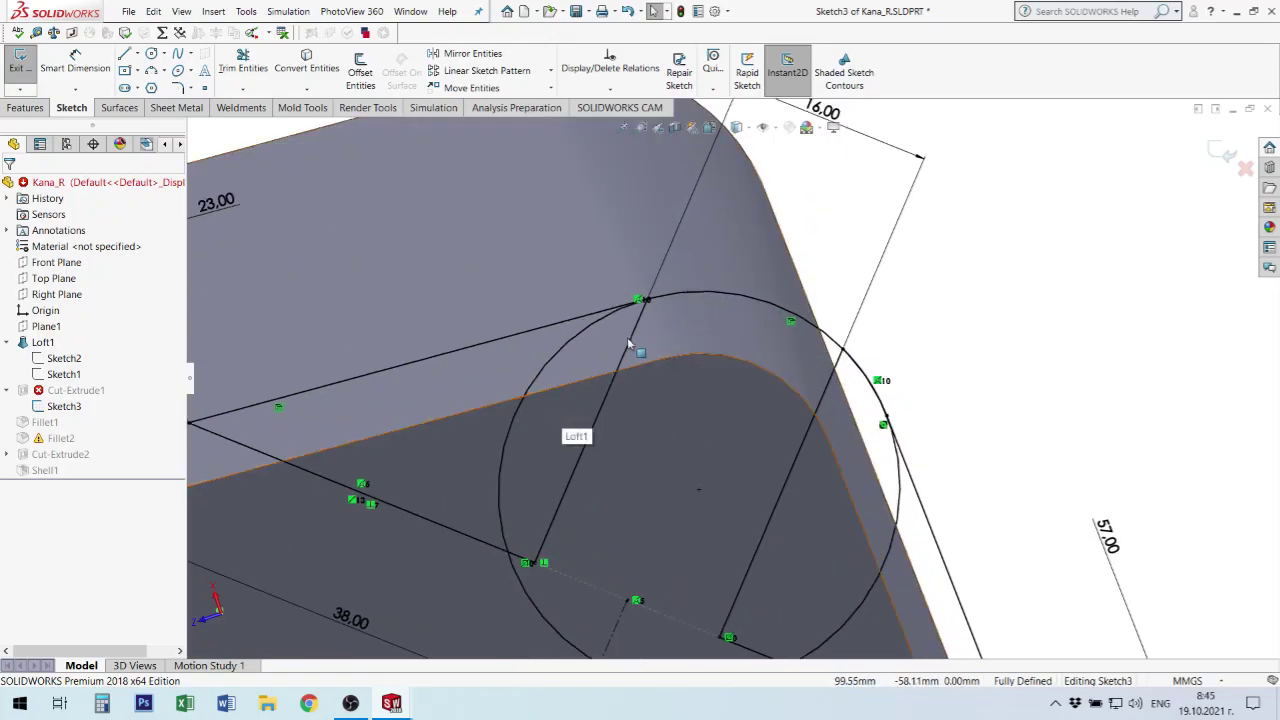
# - Trim away the circle's outer arc pieces, undo the long-line trim, and exit Trim
pyautogui.press('t')
pyautogui.click(604, 321)
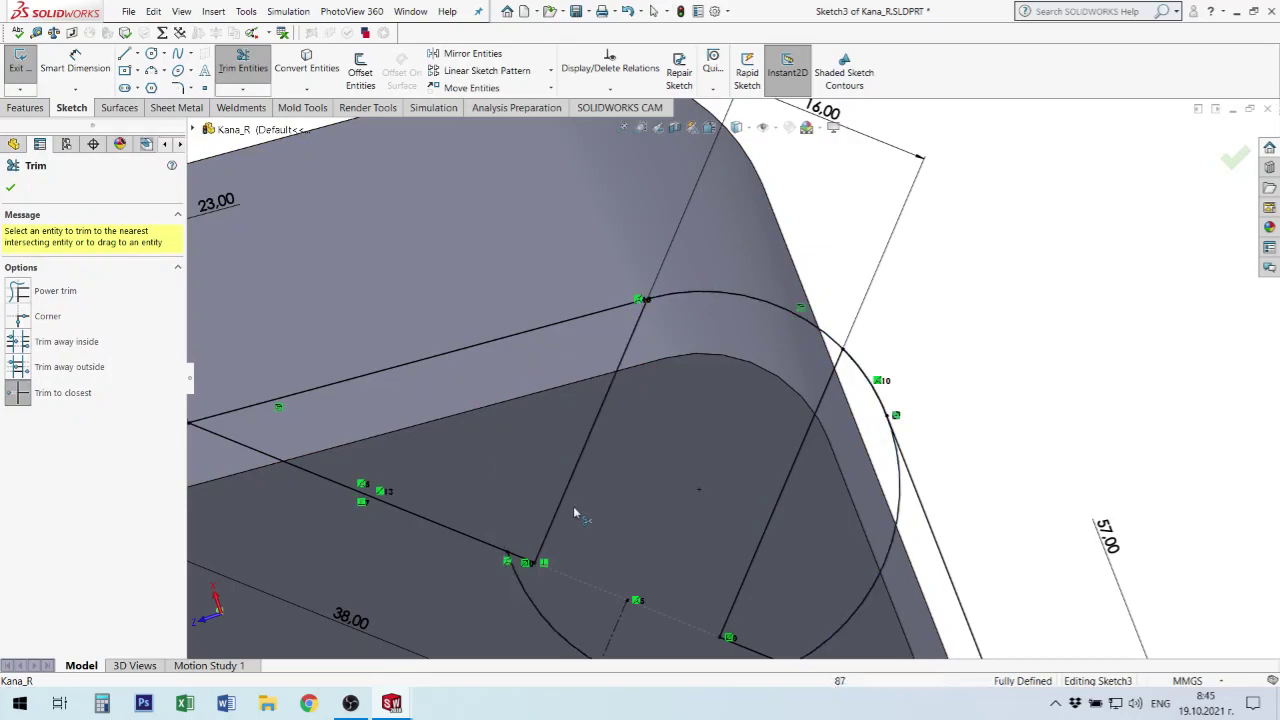
pyautogui.scroll(3, 731, 378)
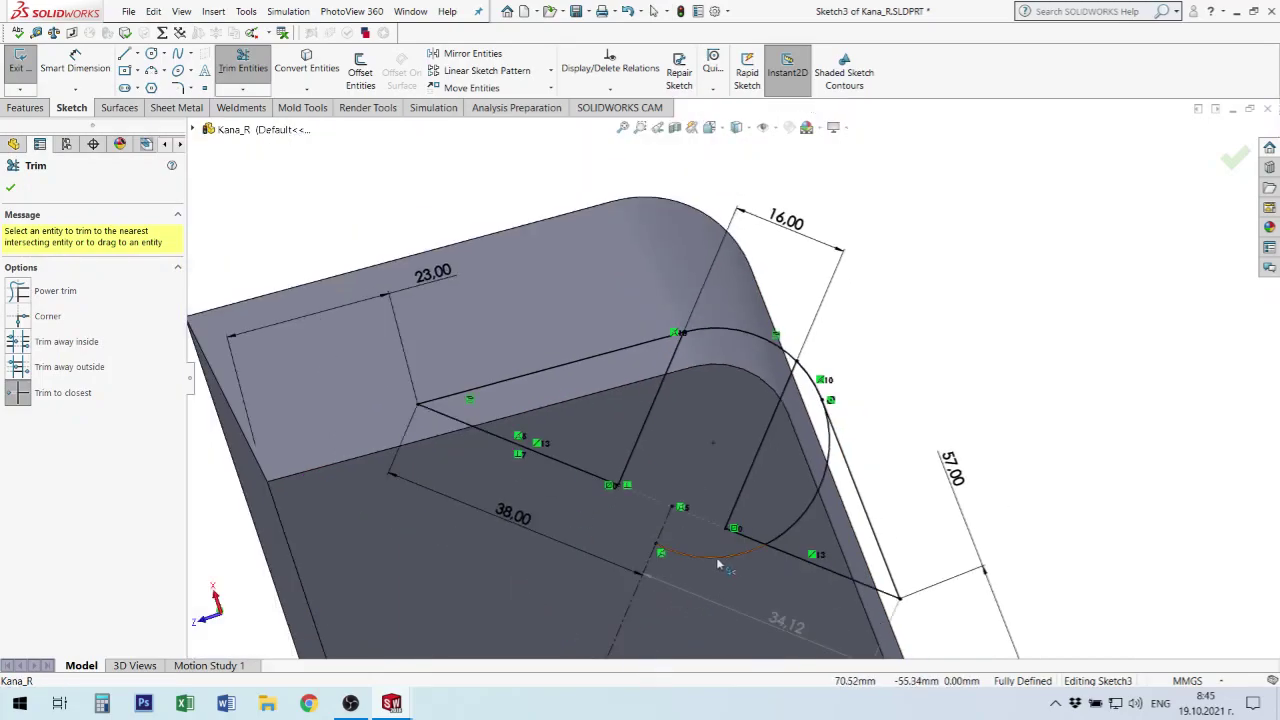
pyautogui.click(716, 556)
pyautogui.click(808, 533)
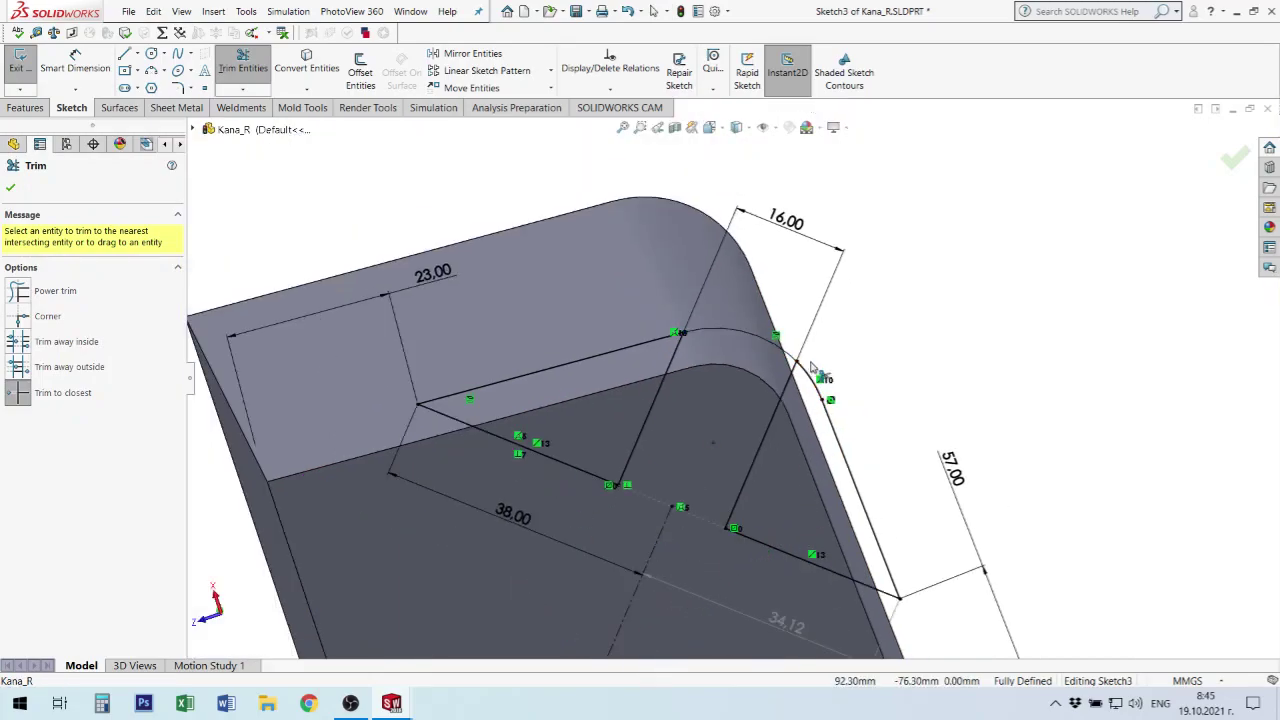
pyautogui.scroll(-5, 824, 362)
pyautogui.click(740, 344)
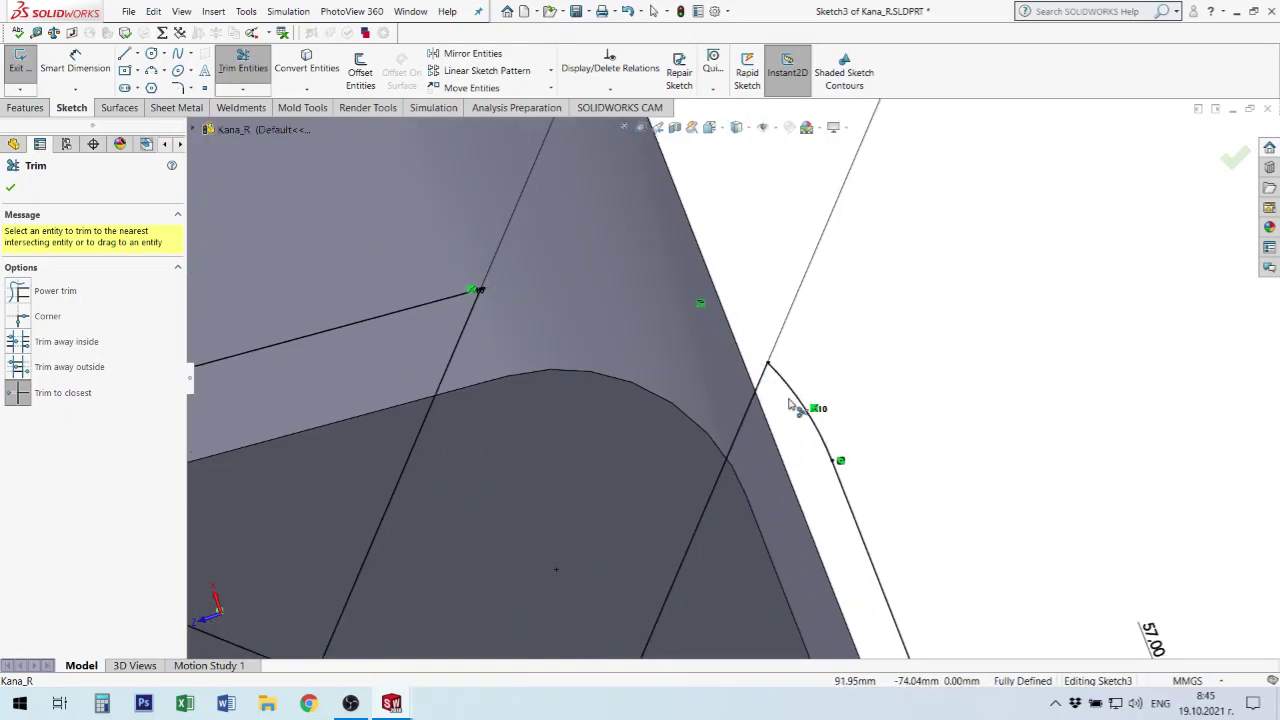
pyautogui.click(822, 432)
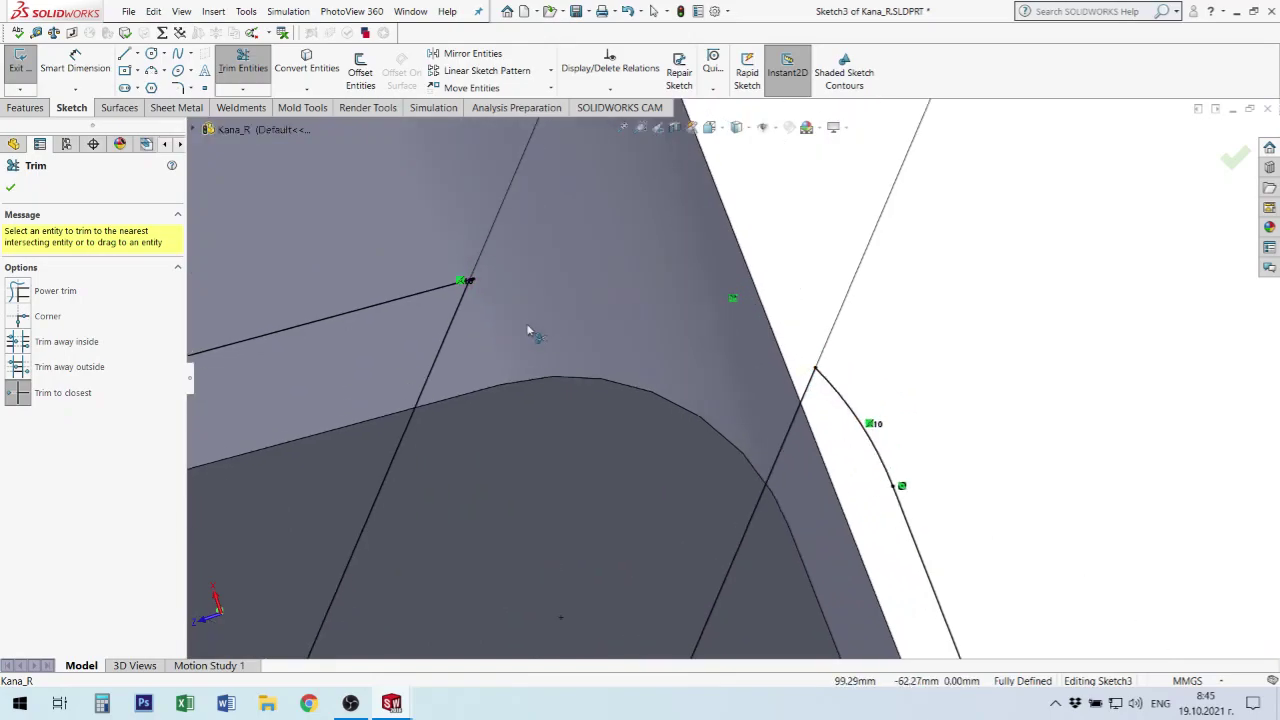
pyautogui.scroll(-5, 481, 272)
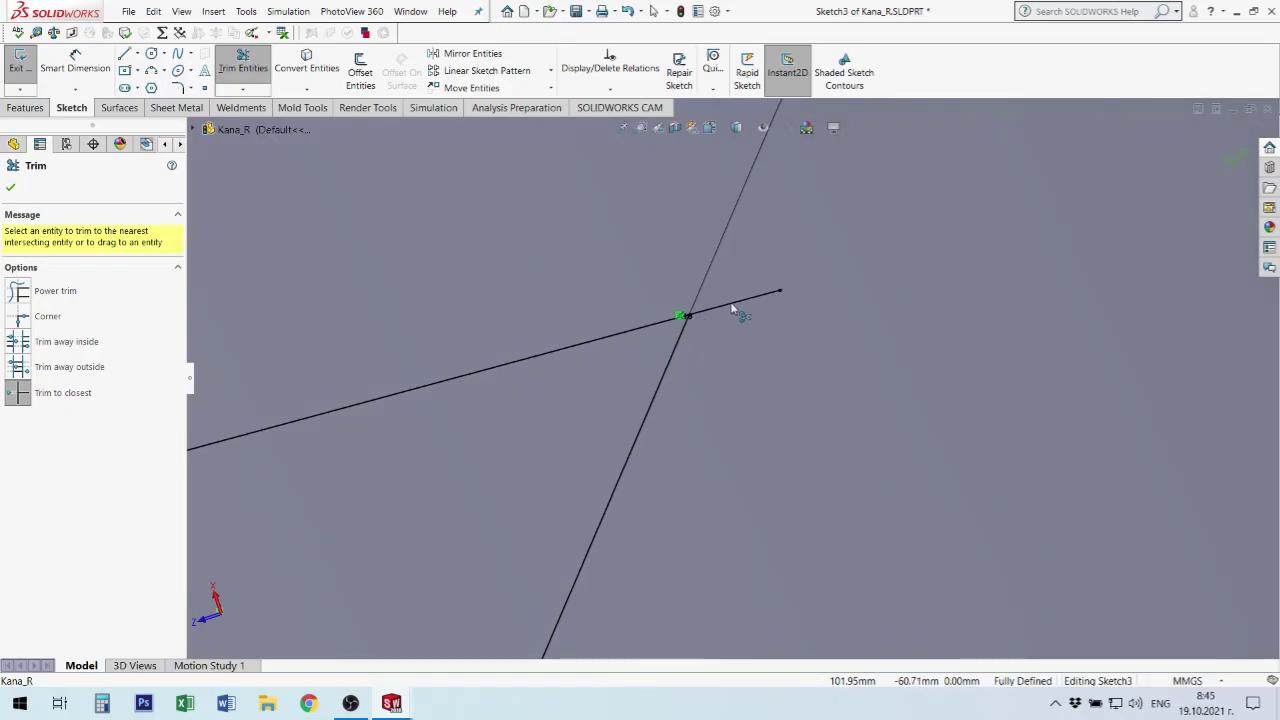
pyautogui.click(741, 306)
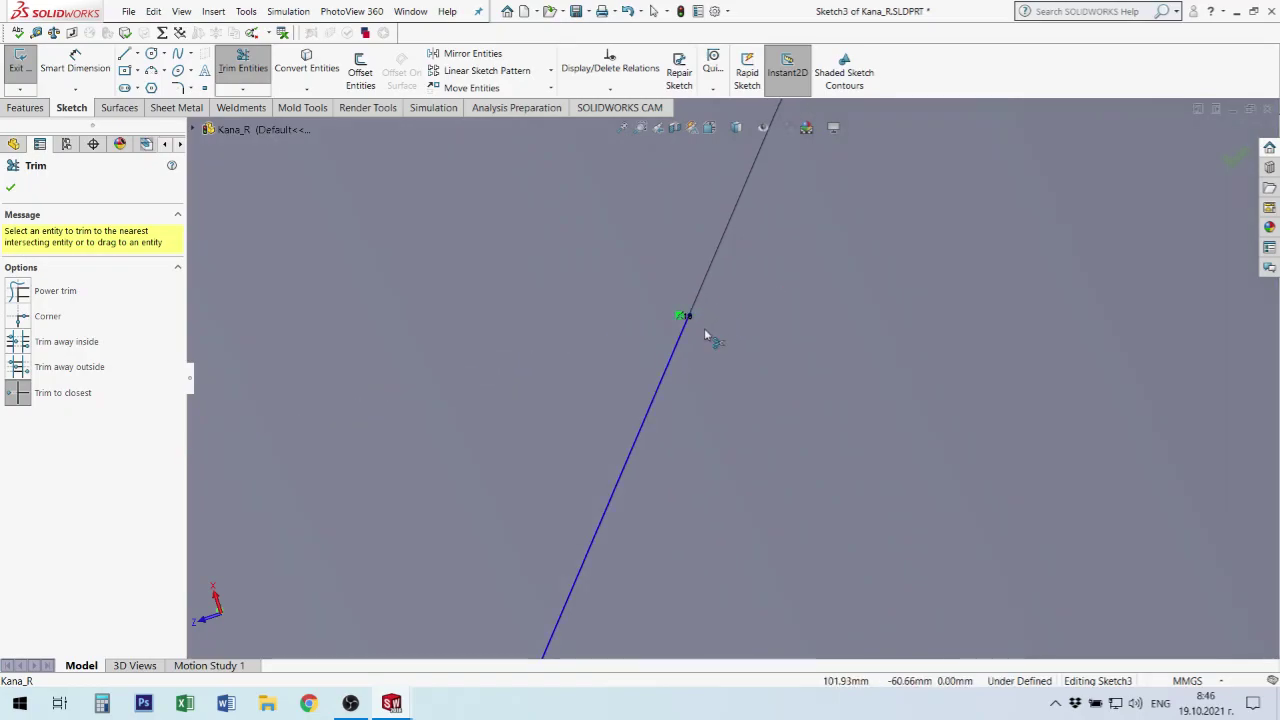
pyautogui.press('Escape')
pyautogui.hotkey('ctrl', 'z')
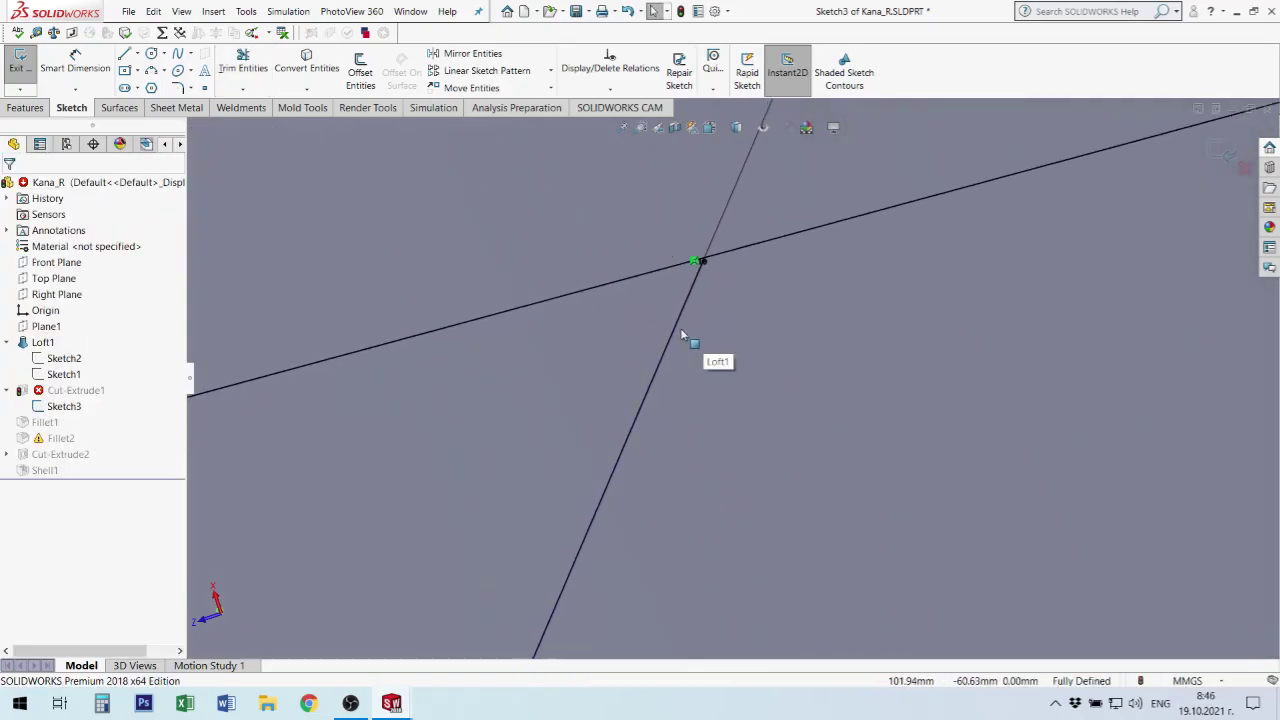
# - Extend the steep sketch line so it meets the other line at the intersection
pyautogui.click(697, 270)
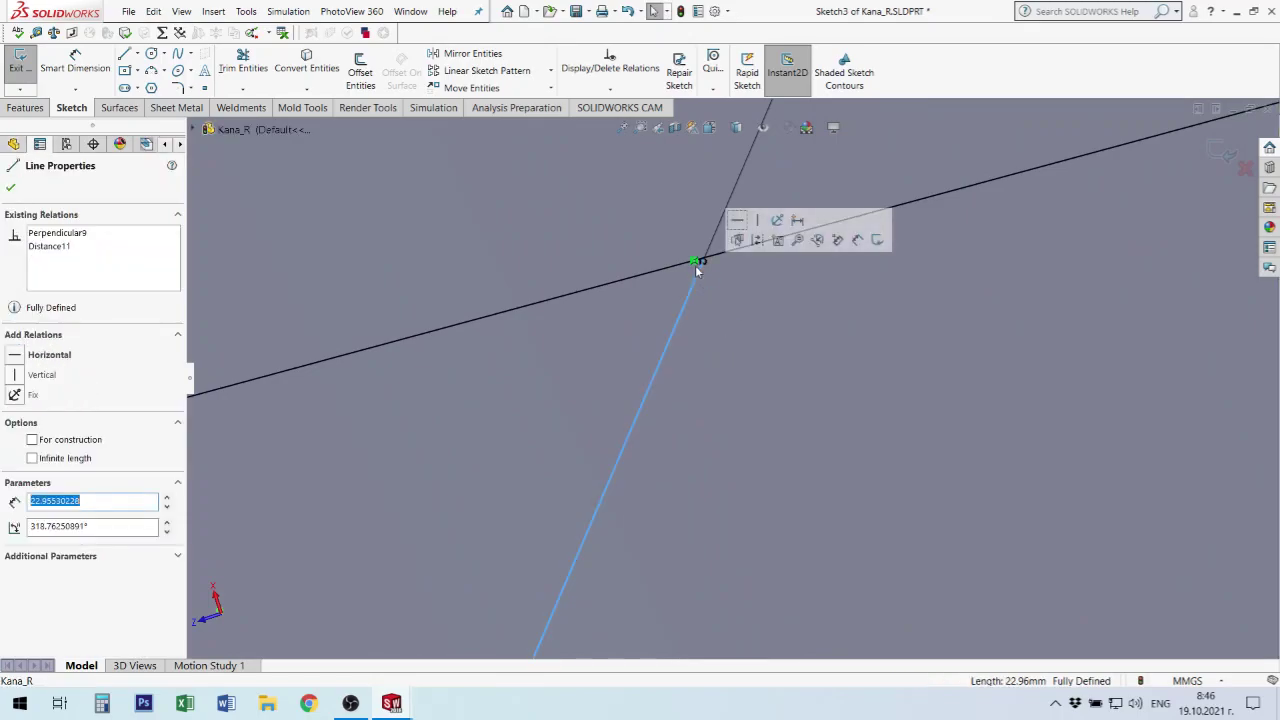
pyautogui.moveTo(697, 270)
pyautogui.mouseDown(button='middle')
pyautogui.moveTo(731, 320)
pyautogui.moveTo(834, 357)
pyautogui.mouseUp(button='middle')
pyautogui.moveTo(808, 322); pyautogui.dragTo(947, 451)
pyautogui.click(860, 418)
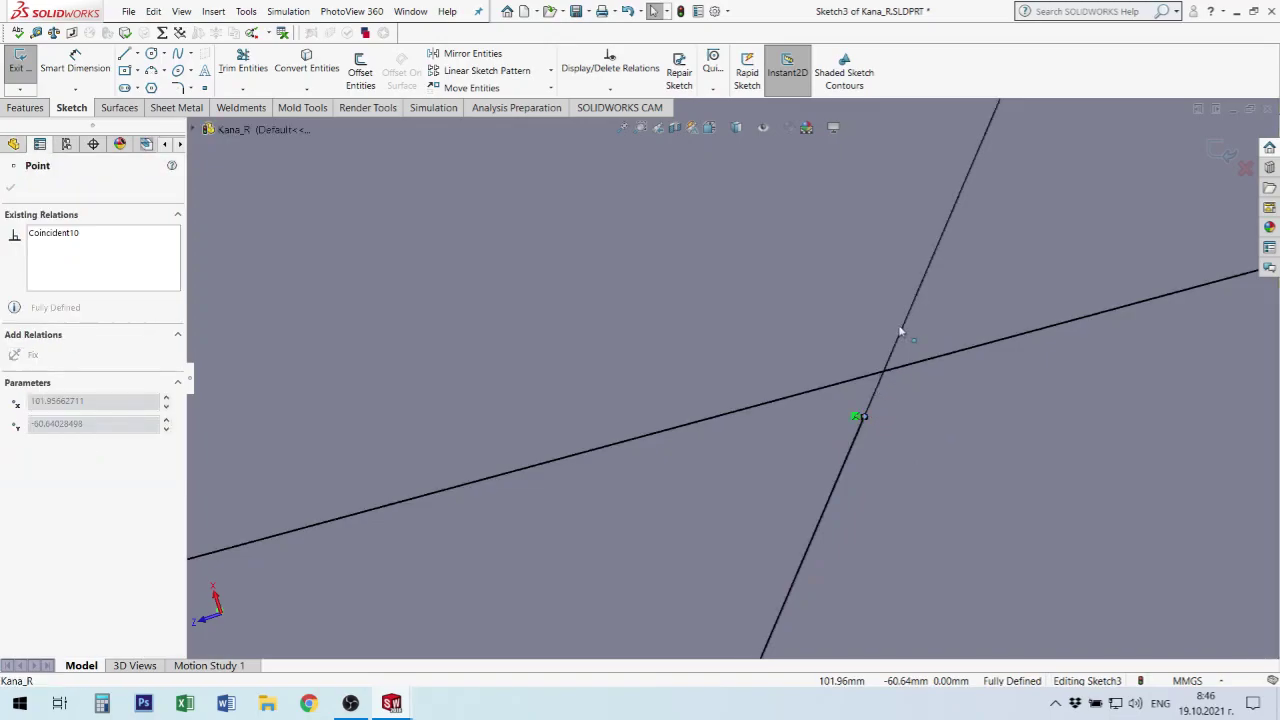
pyautogui.click(851, 413)
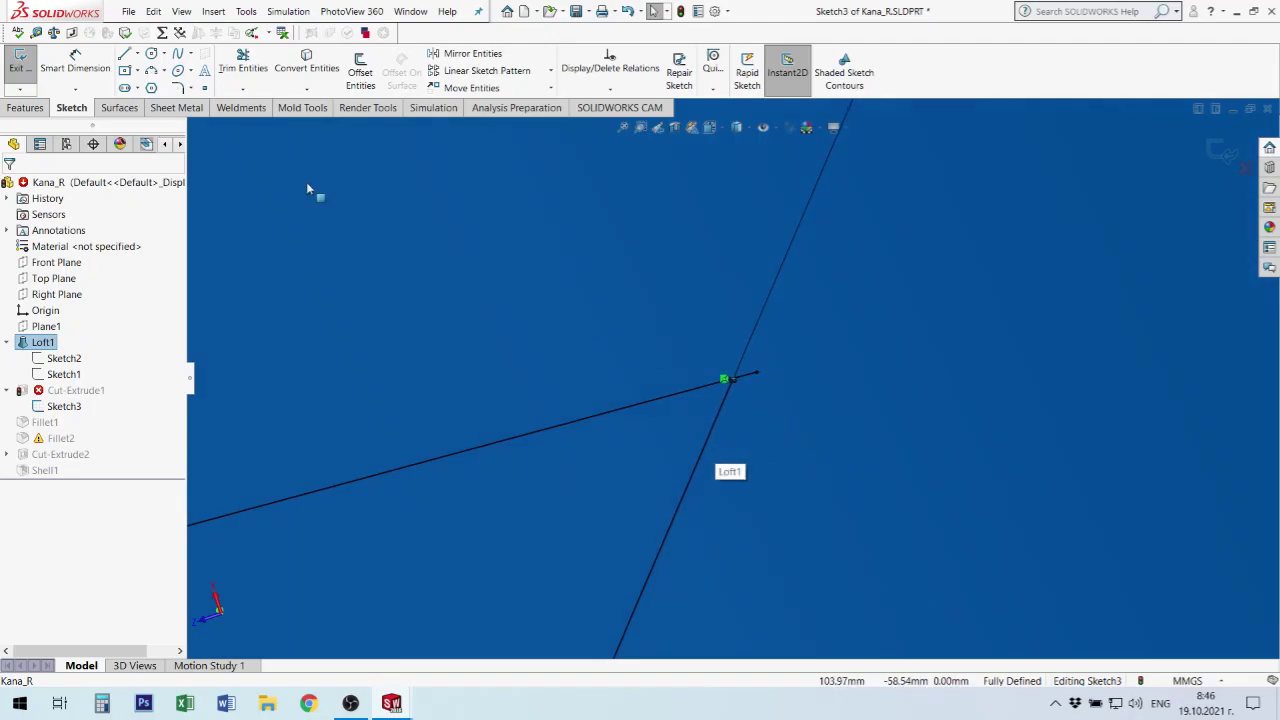
pyautogui.click(243, 89)
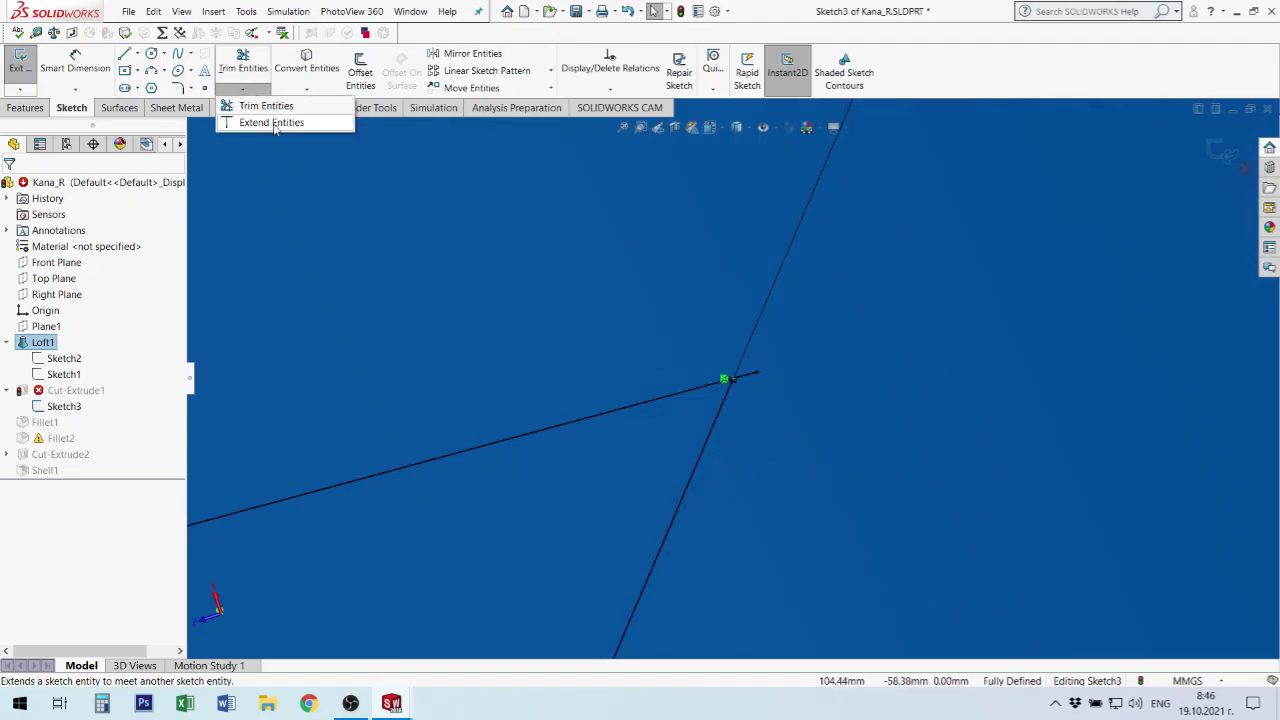
pyautogui.click(275, 122)
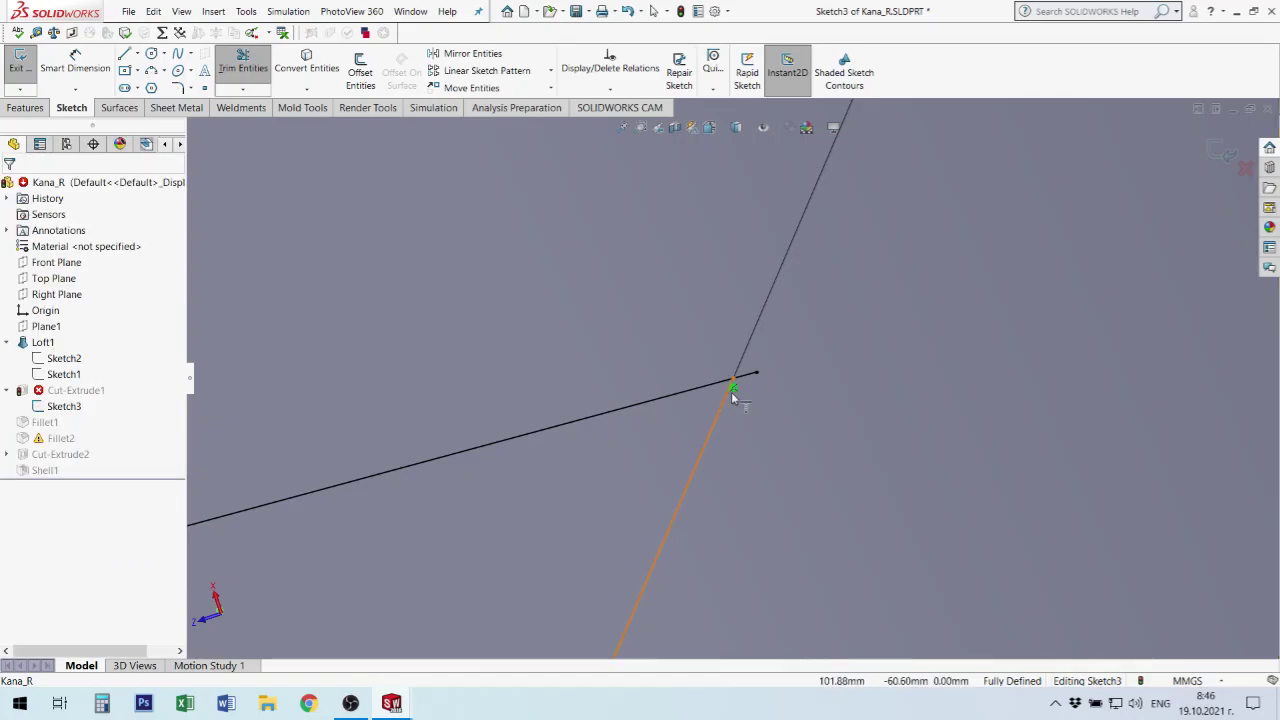
pyautogui.click(733, 396)
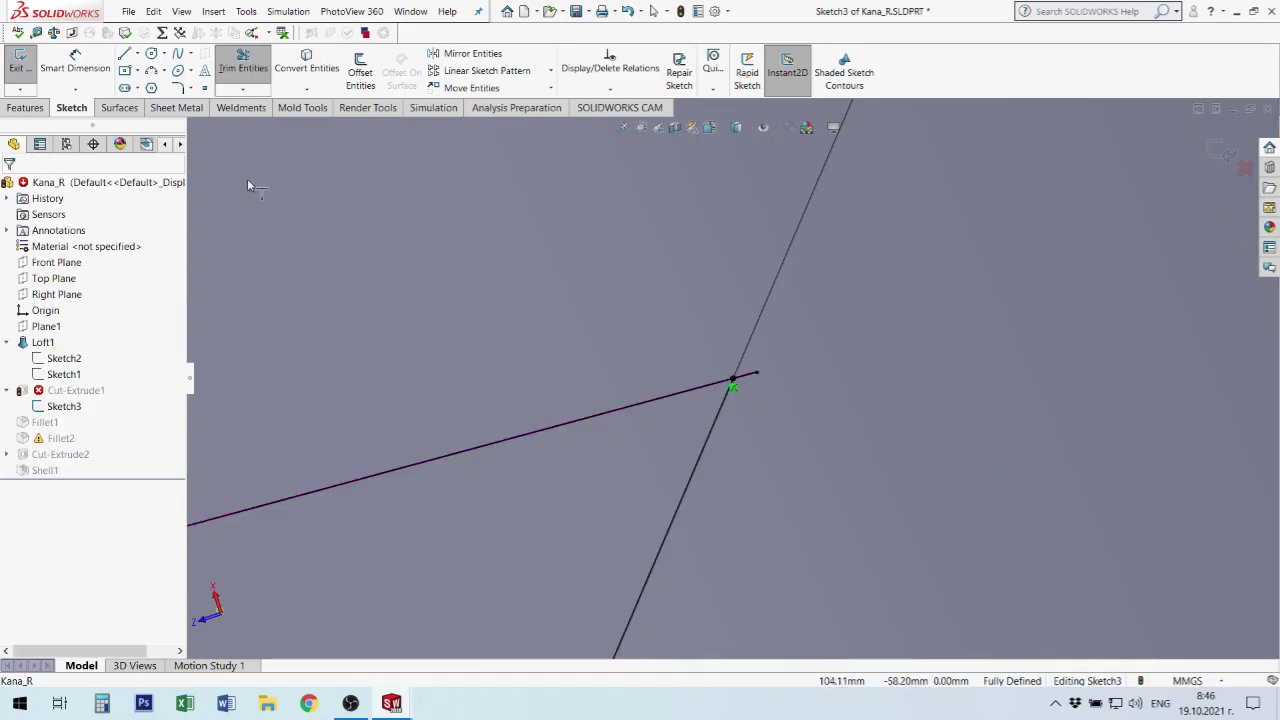
# - Trim off the short stub beyond the intersection
pyautogui.click(243, 62)
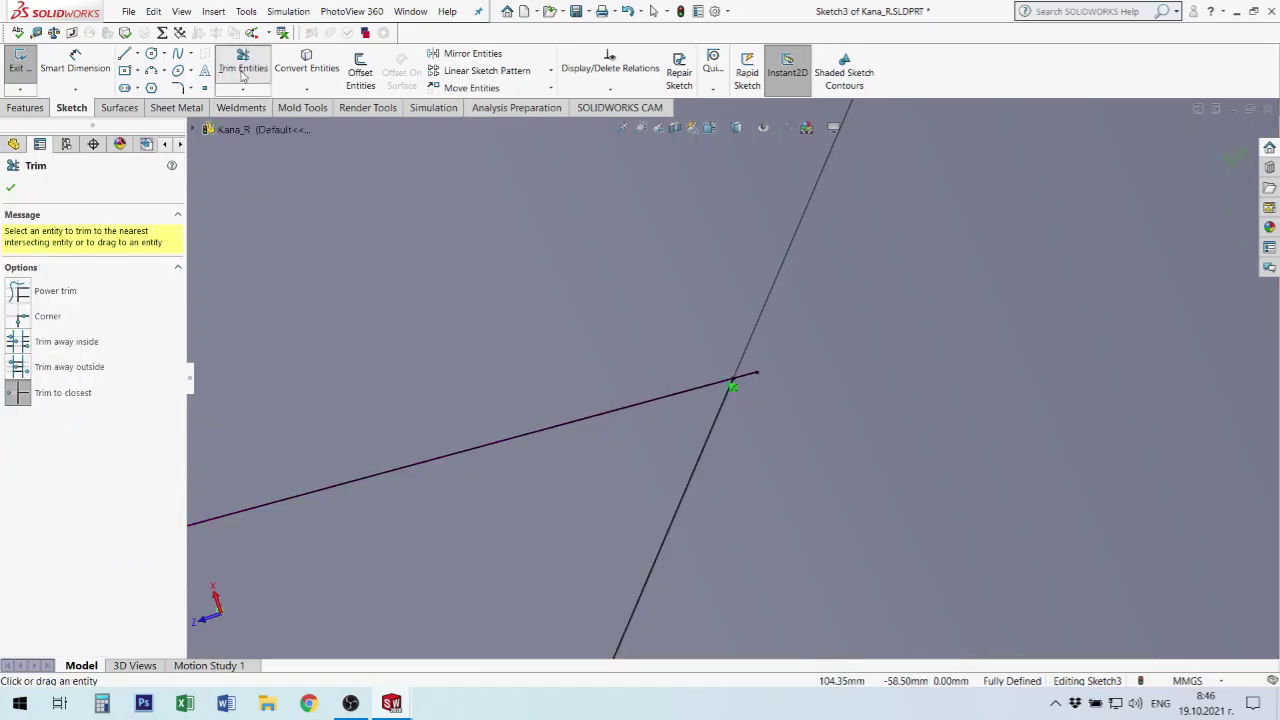
pyautogui.click(752, 378)
pyautogui.moveTo(1113, 532); pyautogui.dragTo(1018, 522, button='middle')
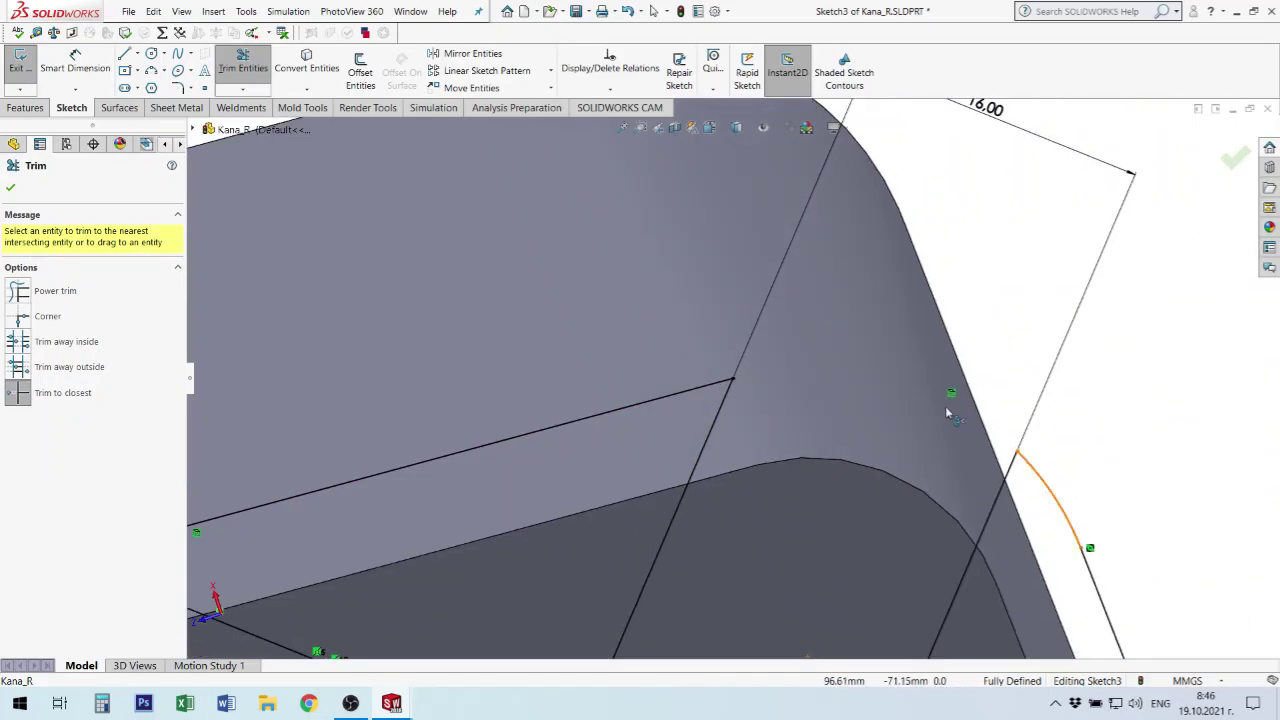
pyautogui.scroll(3, 827, 476)
pyautogui.scroll(2, 830, 473)
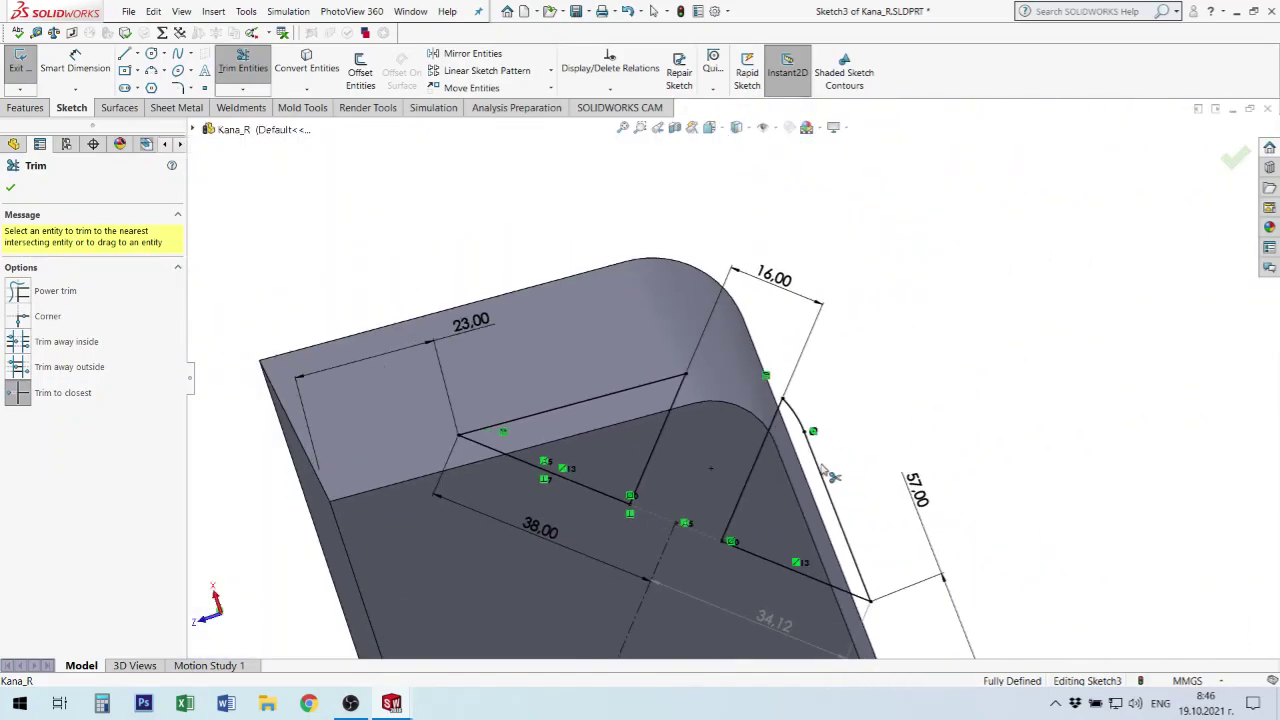
pyautogui.scroll(3, 755, 567)
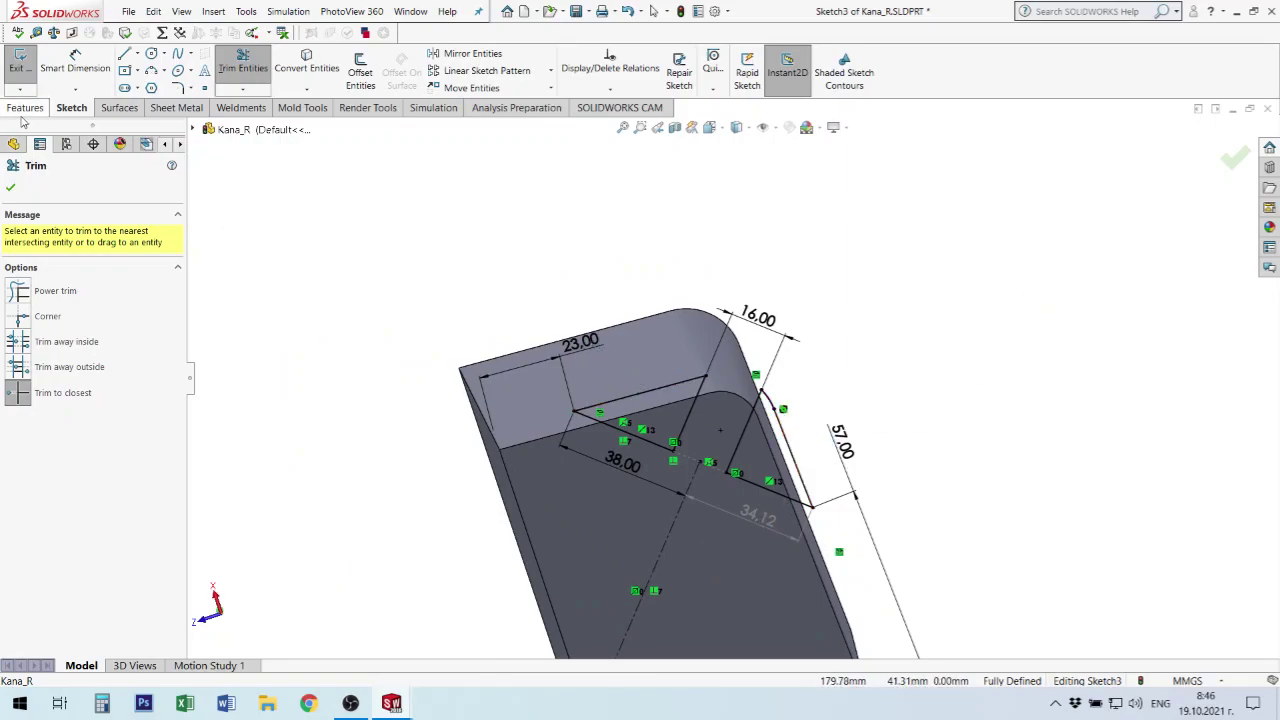
pyautogui.press('Escape')
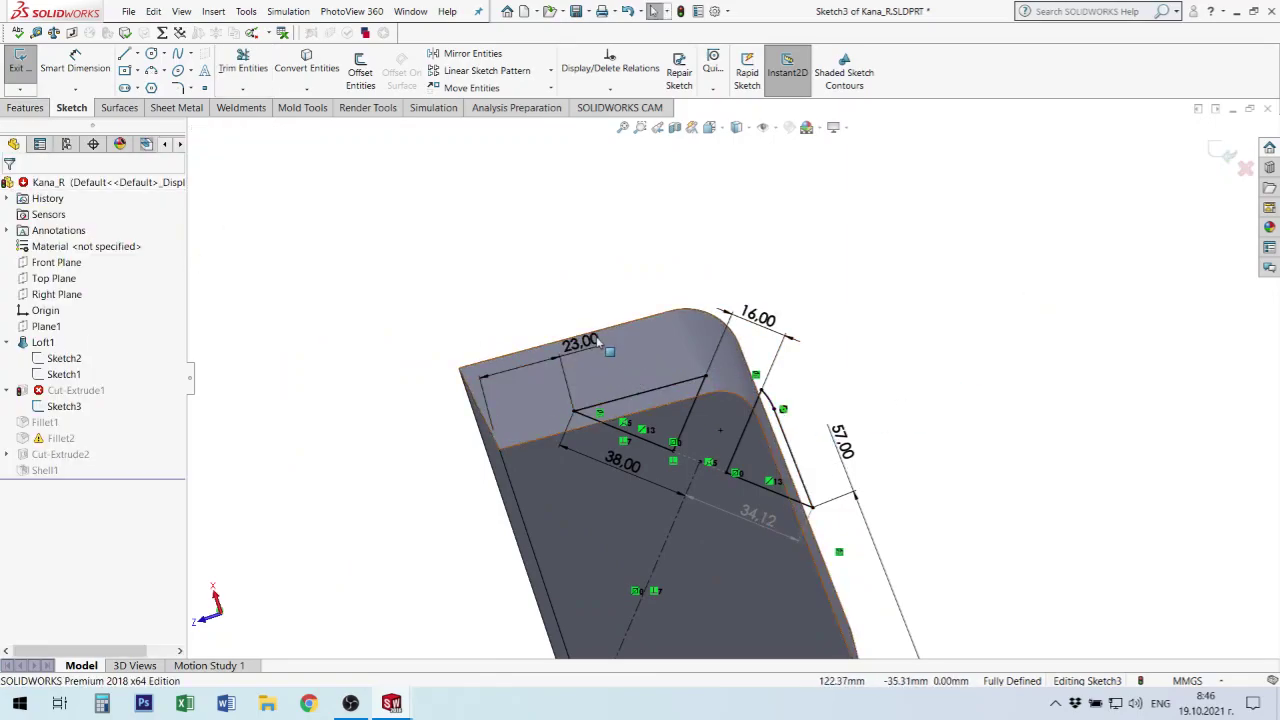
# - Change Sketch3's 23.00 dimension to 24.00 mm
pyautogui.doubleClick(615, 350)
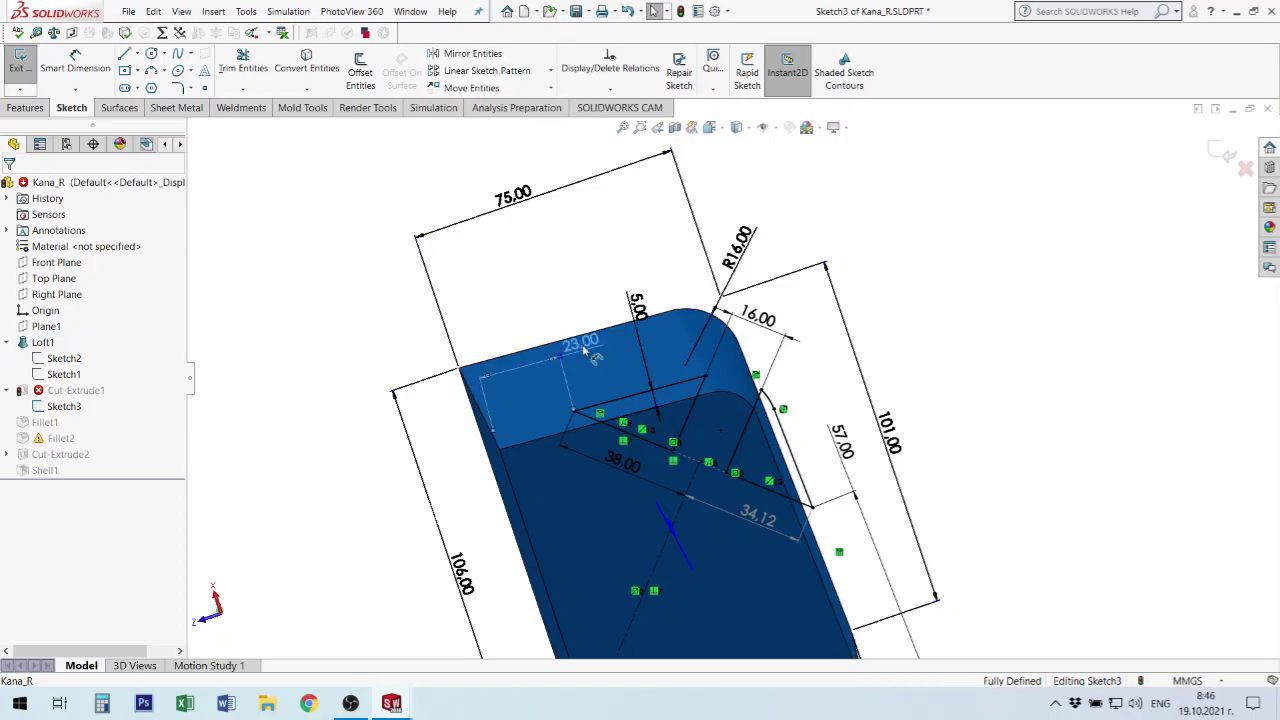
pyautogui.doubleClick(583, 344)
pyautogui.write('24')
pyautogui.press('Return')
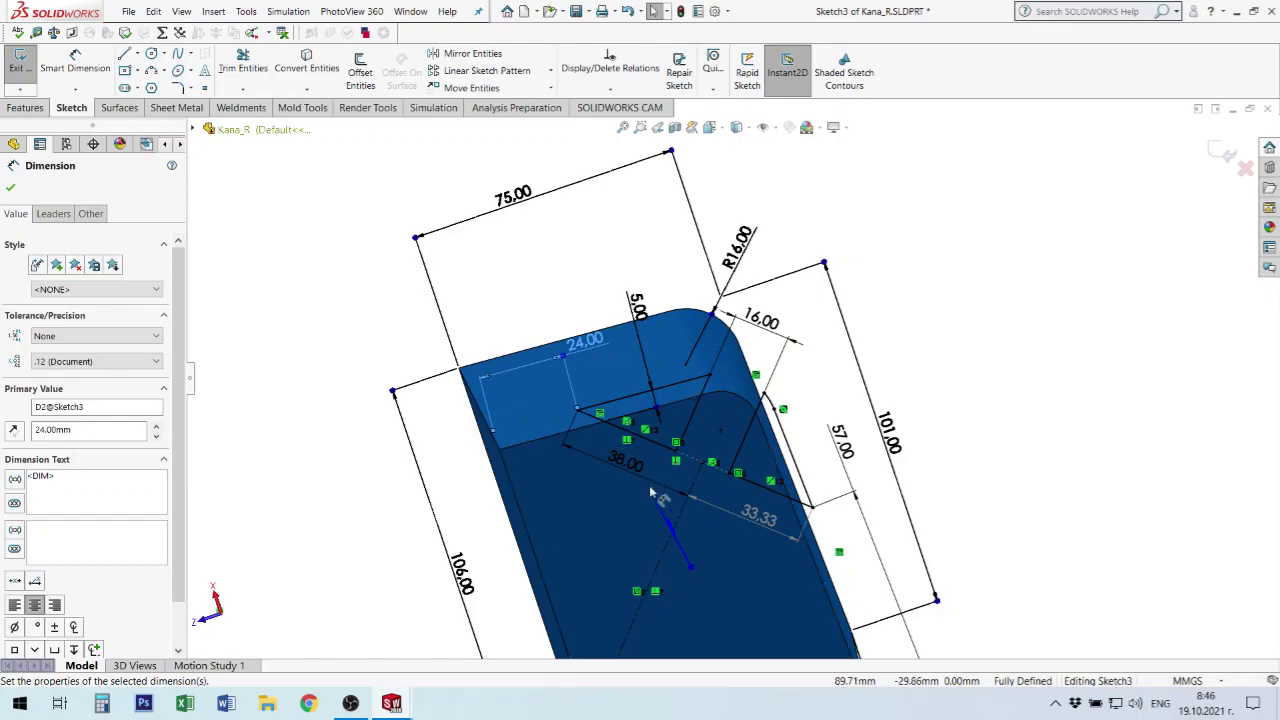
# - Exit Sketch3, run Check Sketch for Feature, and review the three Repair Sketch problems
pyautogui.click(1222, 158)
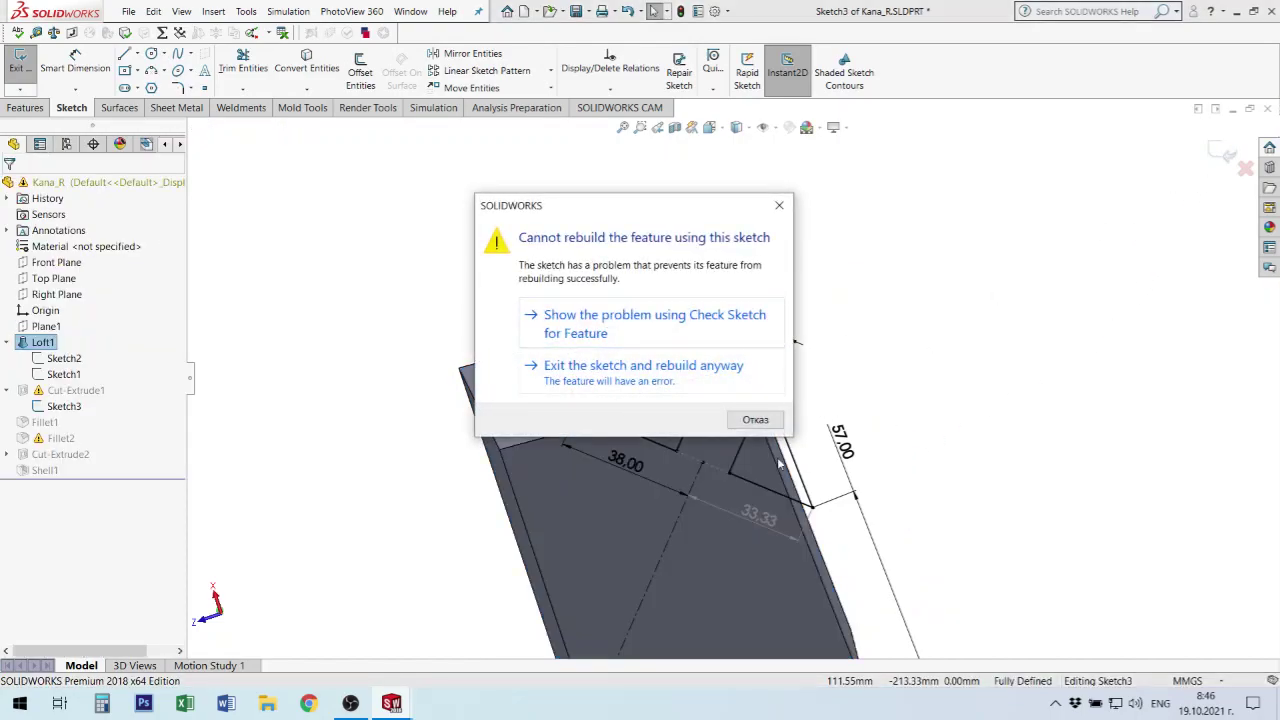
pyautogui.click(692, 339)
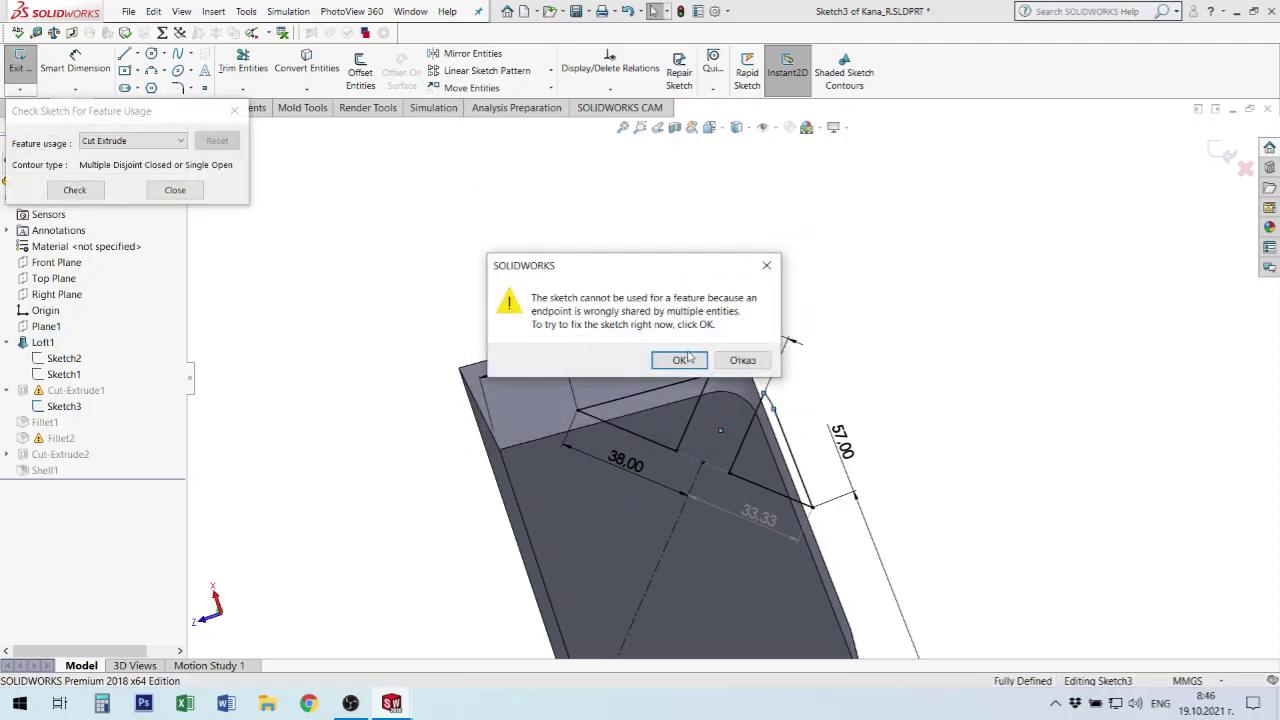
pyautogui.click(688, 358)
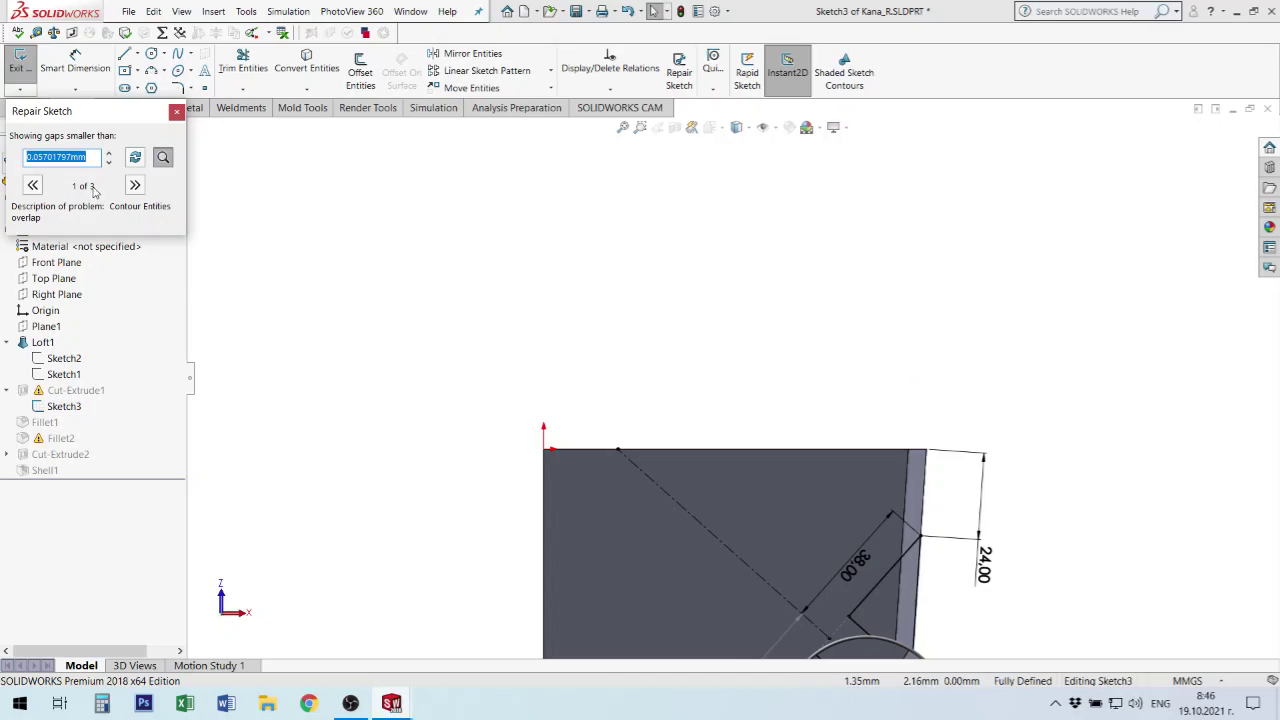
pyautogui.click(135, 185)
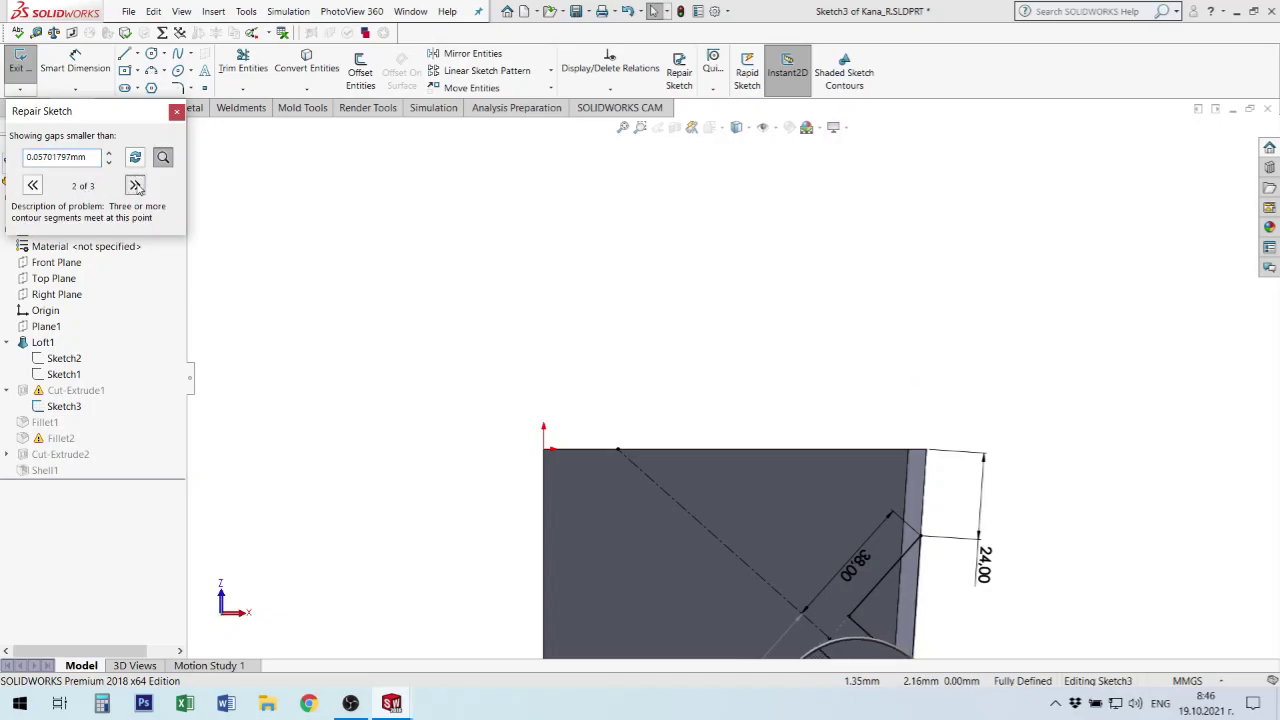
pyautogui.click(135, 185)
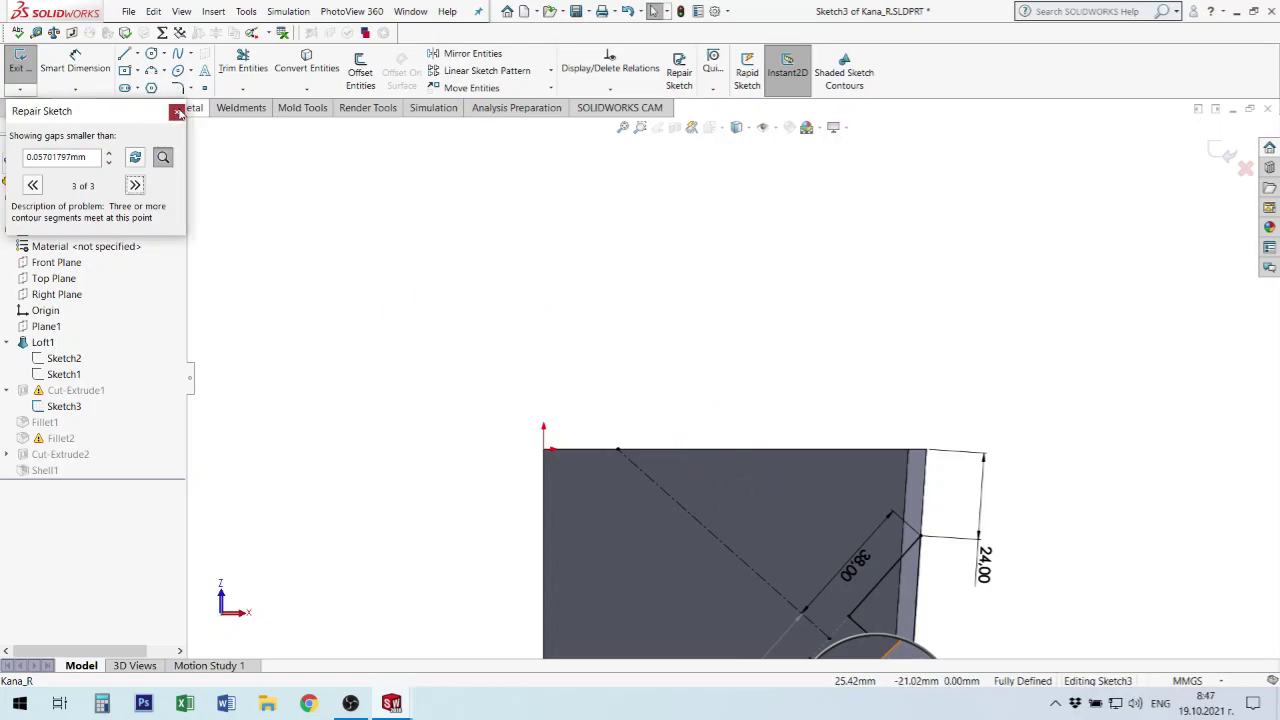
pyautogui.click(177, 111)
pyautogui.scroll(-1, 766, 620)
# - Delete the duplicate corner arc and make the remaining arc coradial with the R16 rounded edge
pyautogui.scroll(-1, 800, 530)
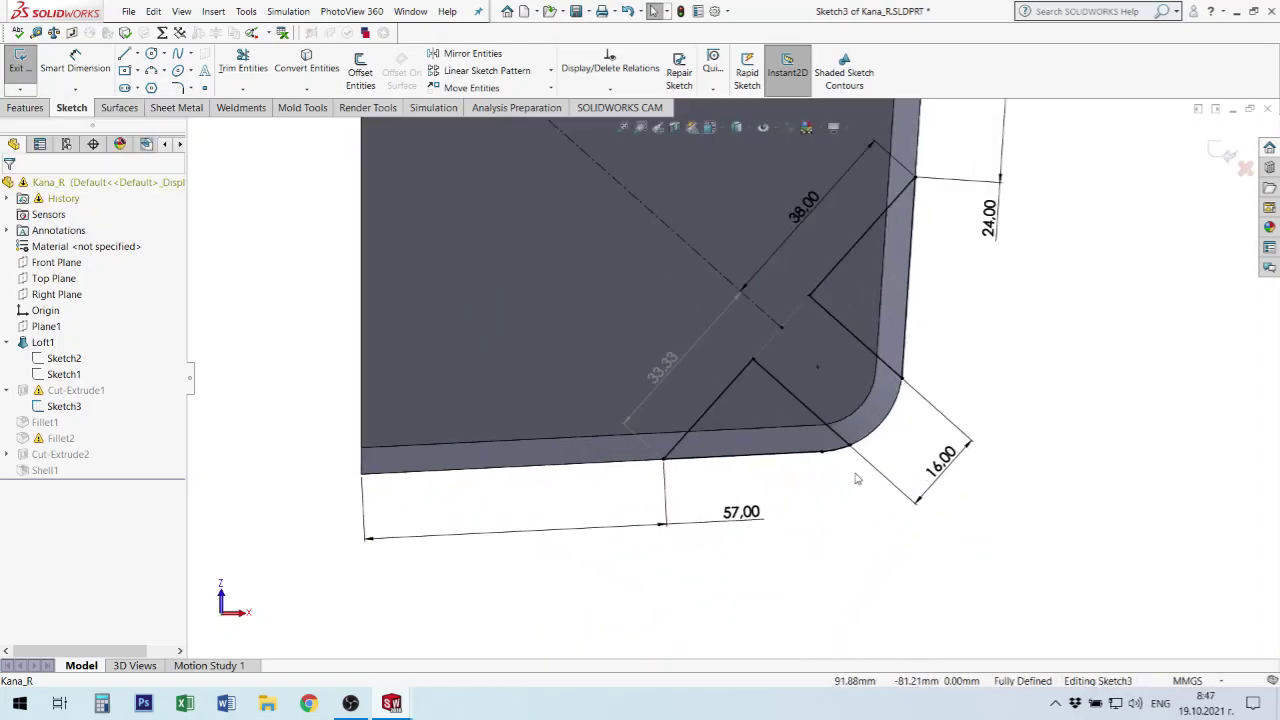
pyautogui.scroll(-1, 837, 450)
pyautogui.click(774, 480)
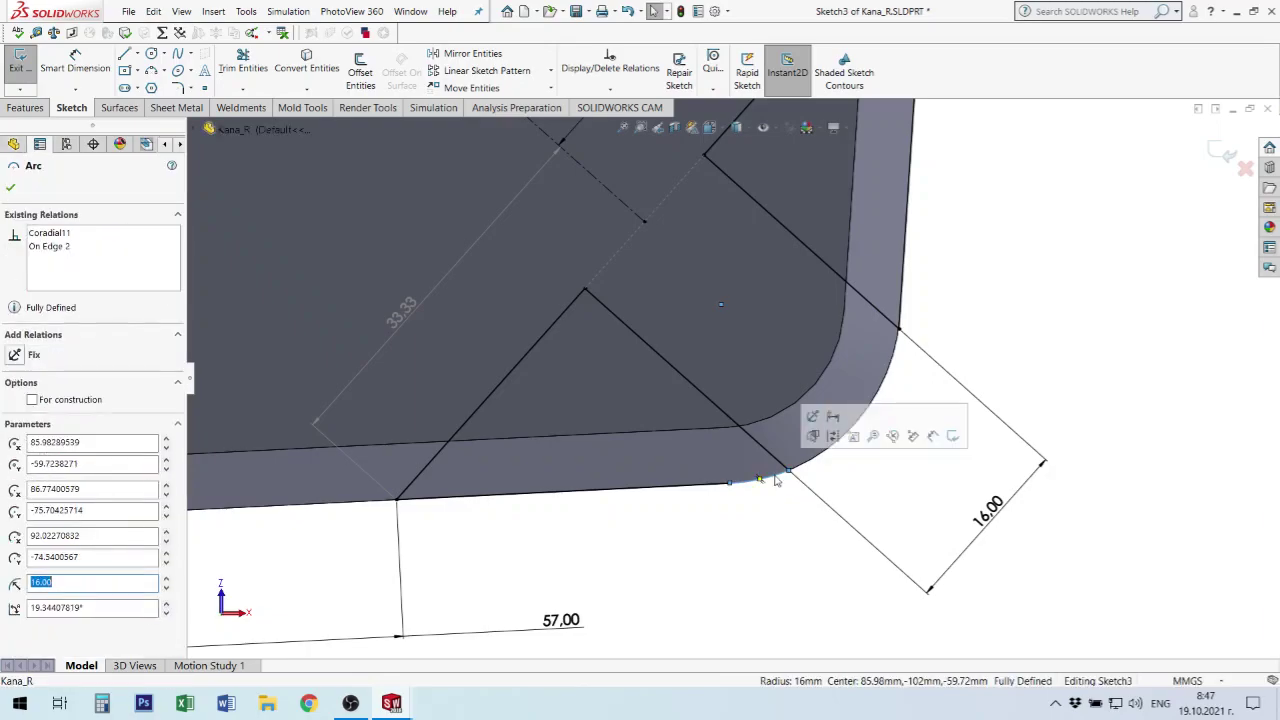
pyautogui.press('Delete')
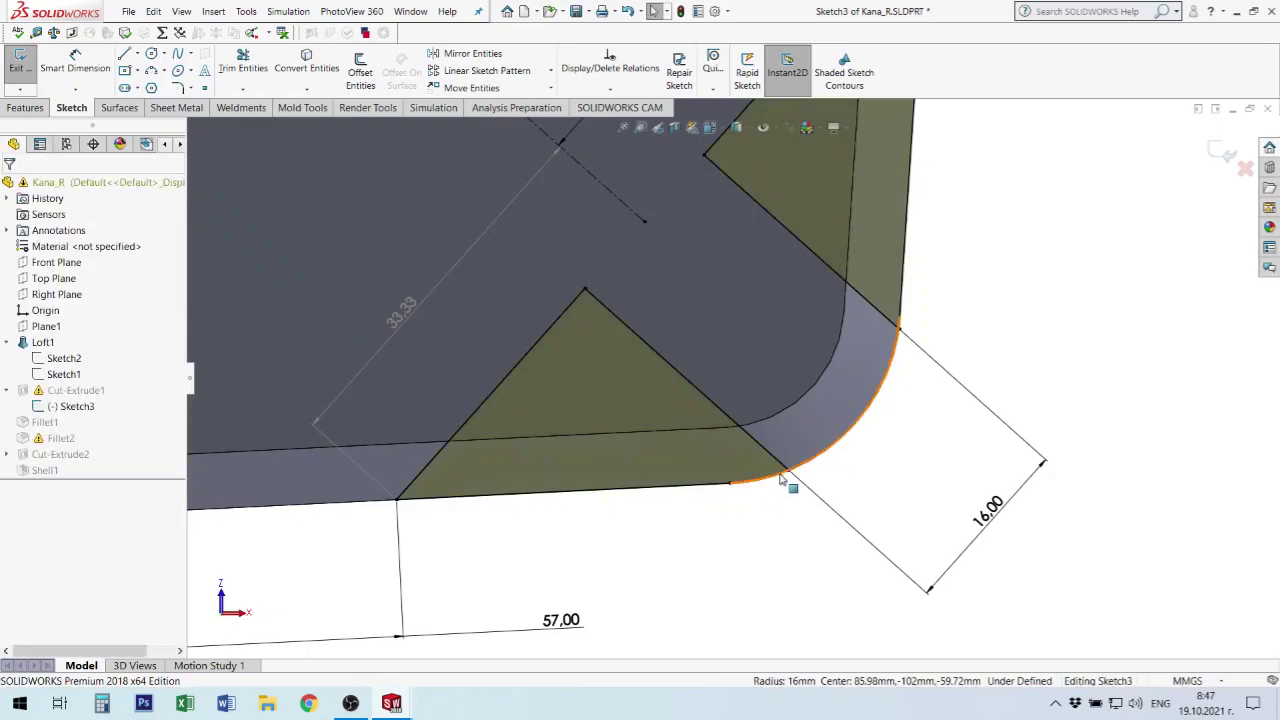
pyautogui.click(780, 484)
pyautogui.click(771, 488)
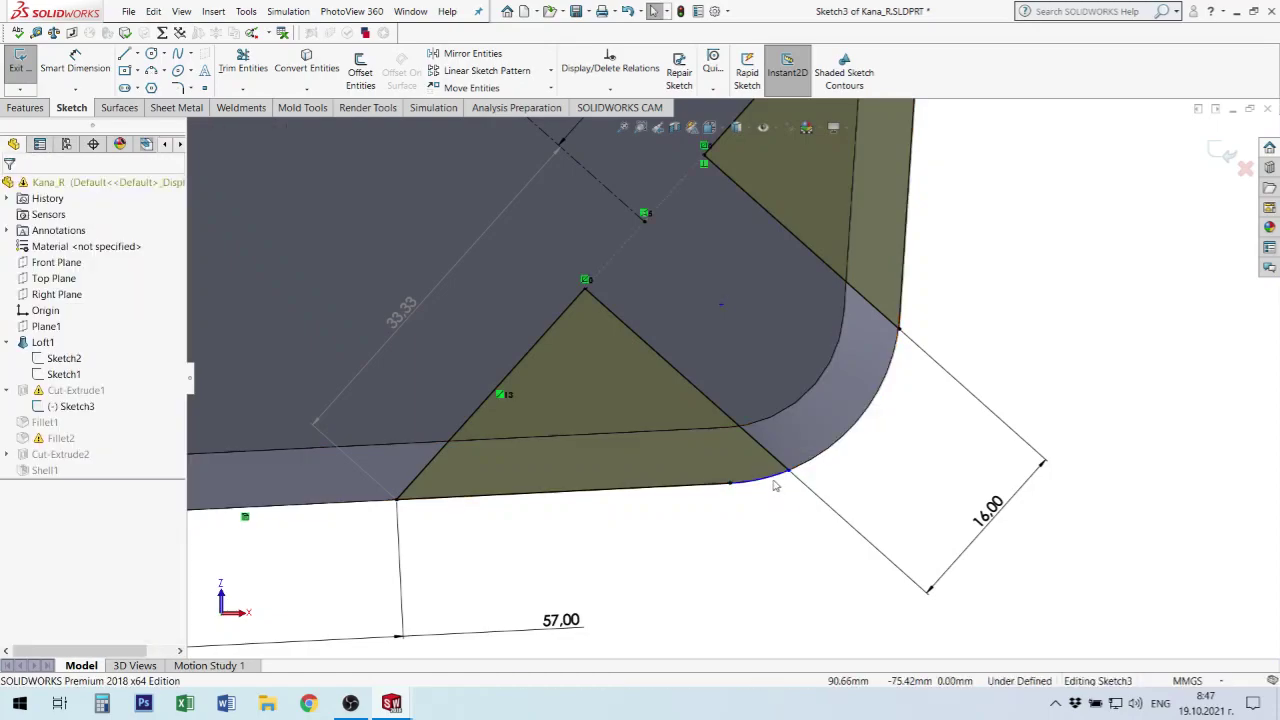
pyautogui.click(776, 479)
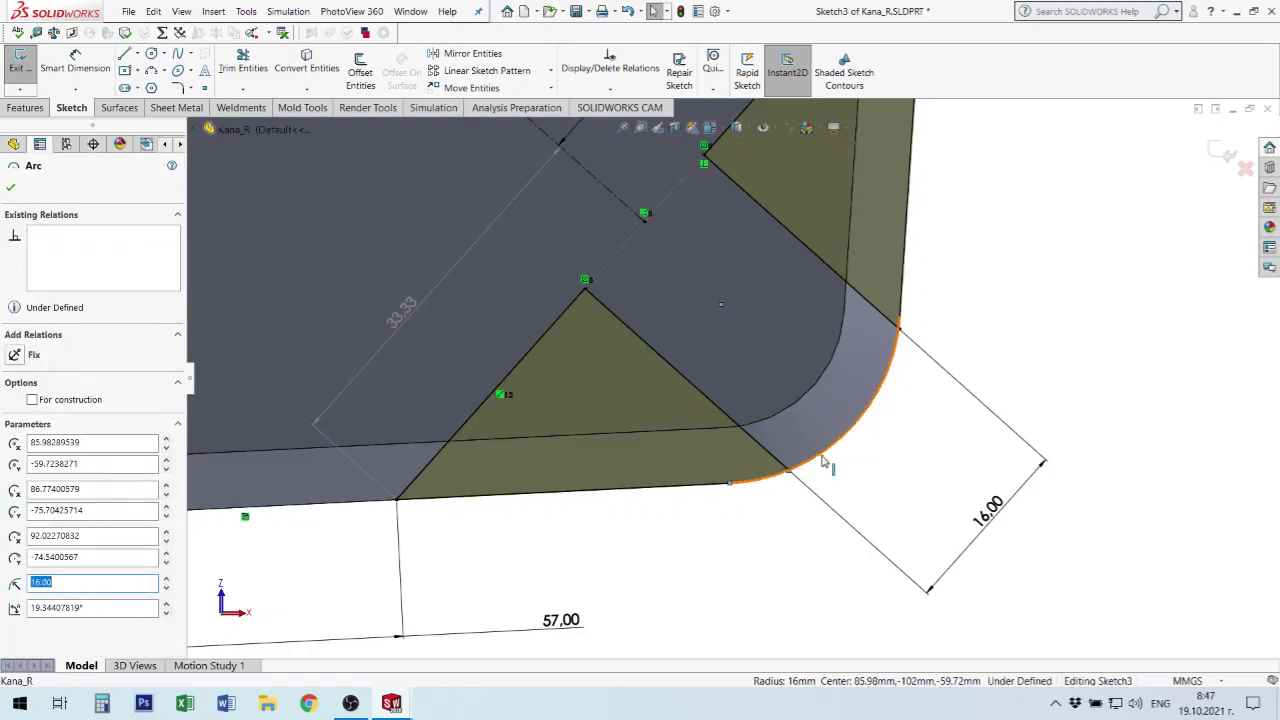
pyautogui.keyDown('ctrl'); pyautogui.click(826, 456); pyautogui.keyUp('ctrl')
pyautogui.click(861, 397)
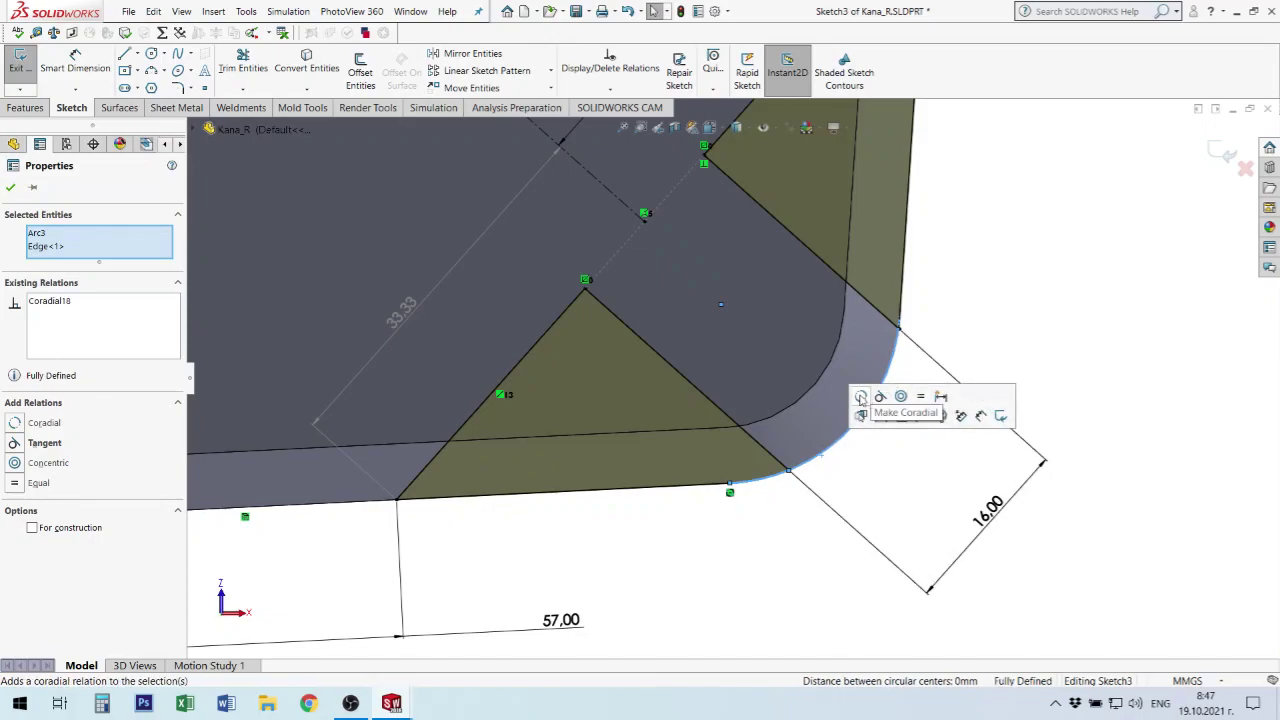
# - Check the diagonal line, exit Sketch3 to rebuild the cut, and orbit to inspect it
pyautogui.click(997, 316)
pyautogui.scroll(-3, 875, 342)
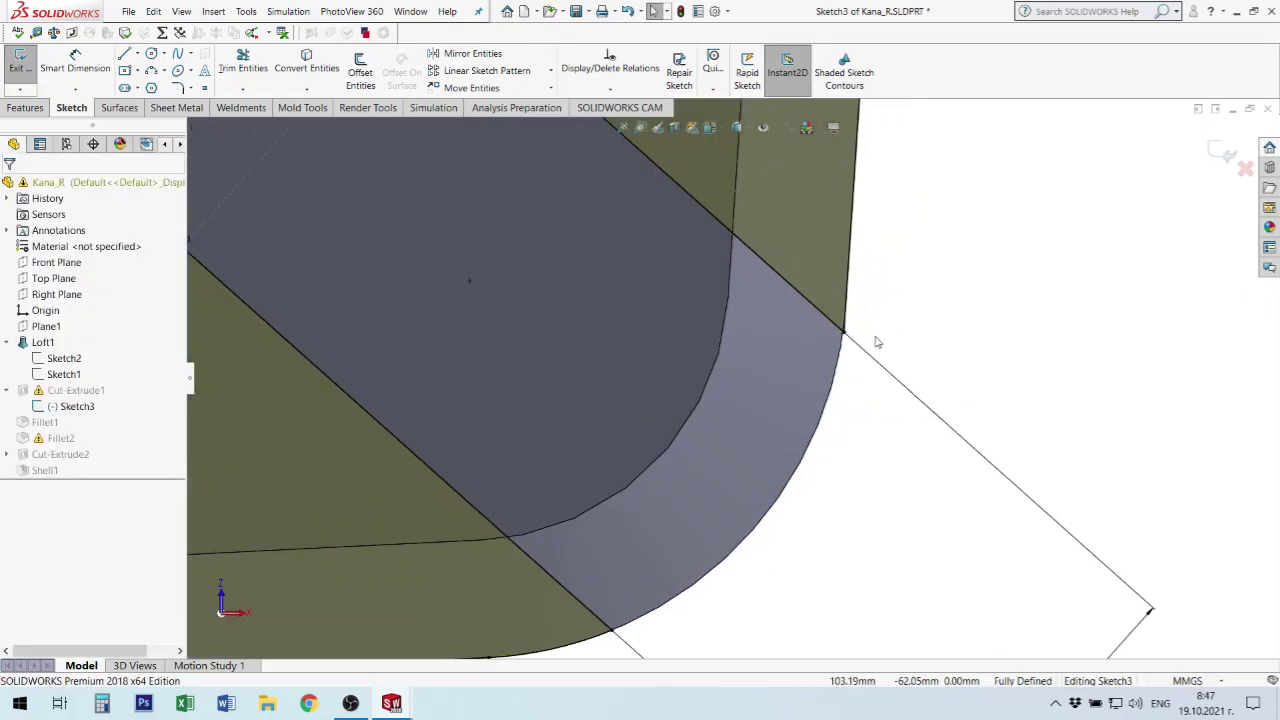
pyautogui.click(850, 336)
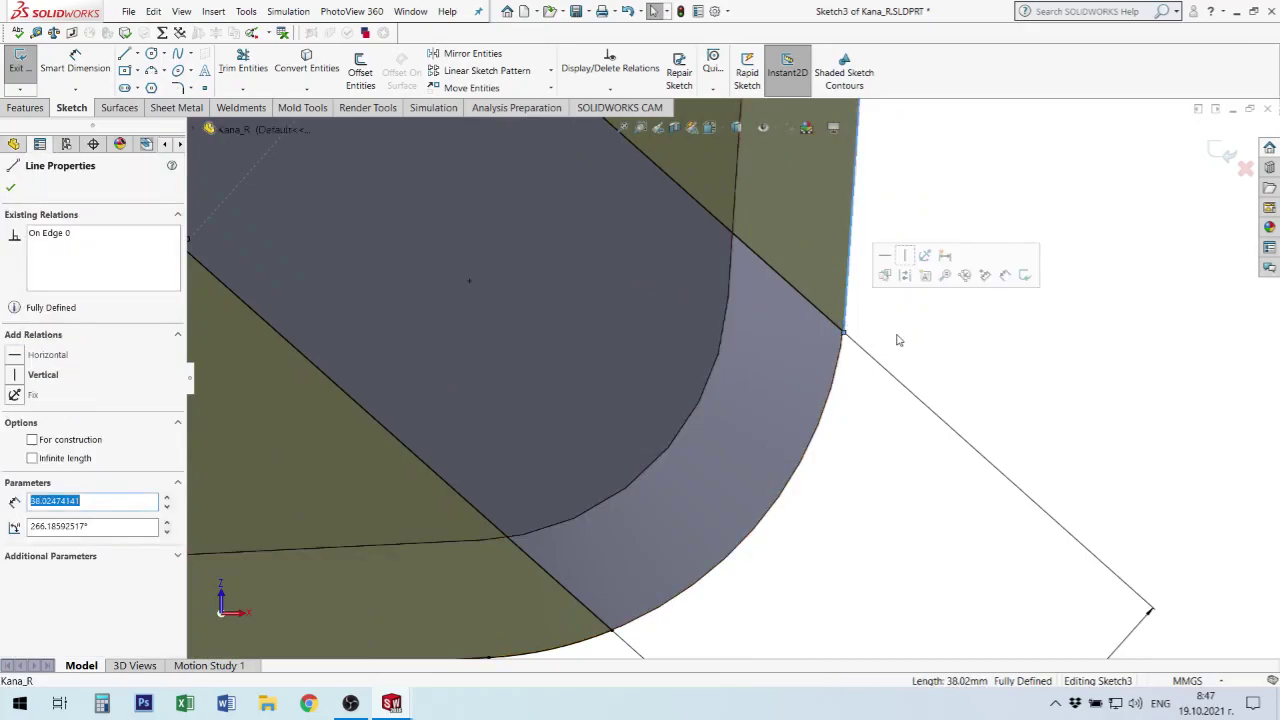
pyautogui.click(894, 337)
pyautogui.moveTo(786, 264); pyautogui.dragTo(914, 370)
pyautogui.scroll(2, 792, 398)
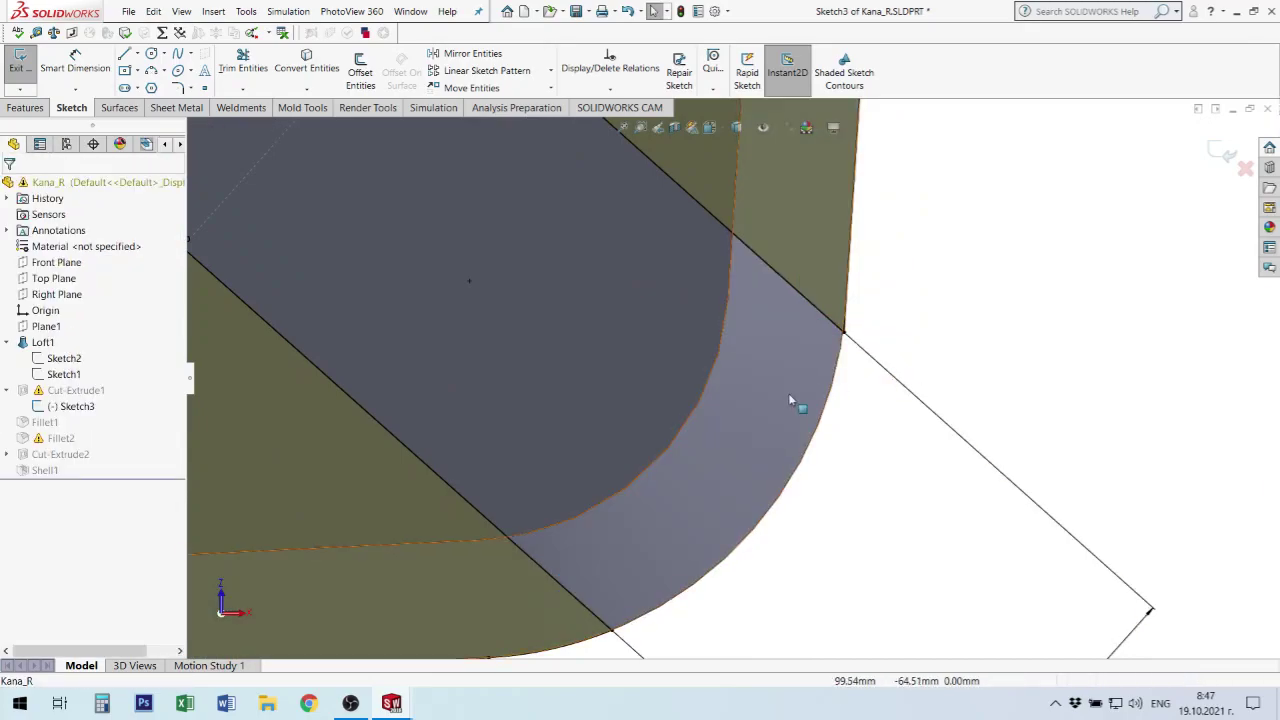
pyautogui.click(1221, 157)
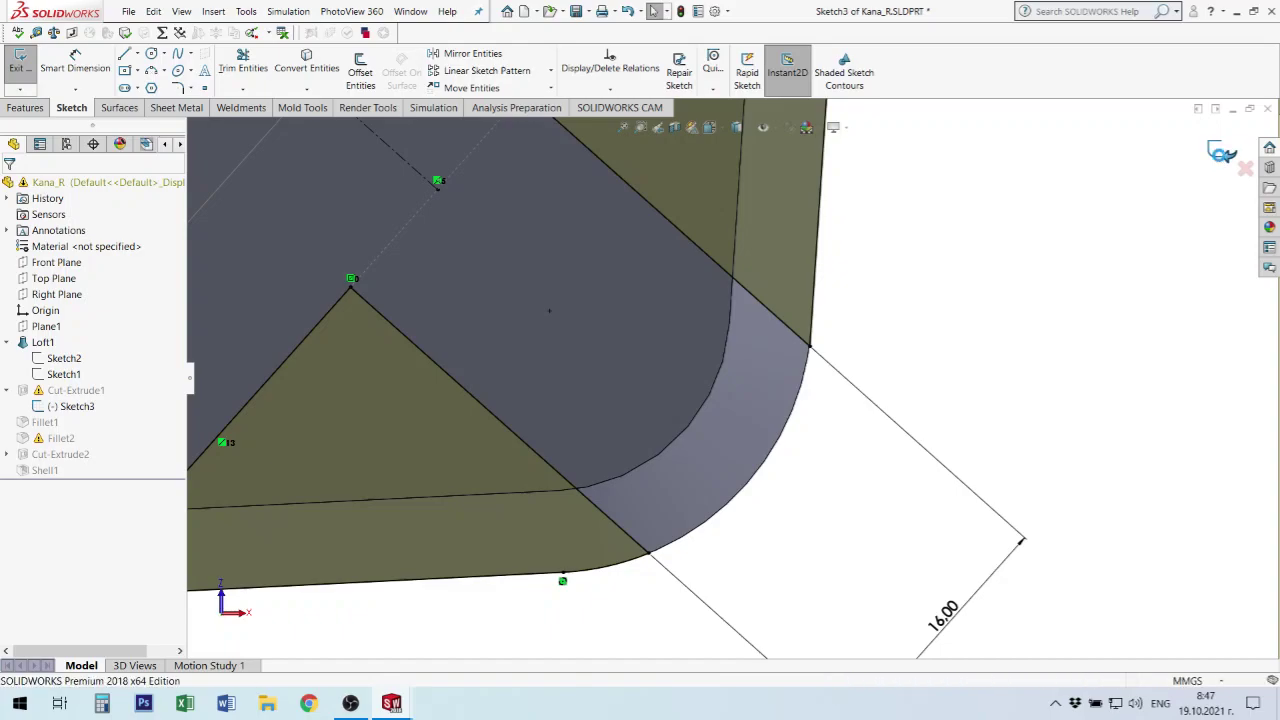
pyautogui.moveTo(883, 366)
pyautogui.mouseDown(button='middle')
pyautogui.moveTo(623, 236)
pyautogui.moveTo(600, 345)
pyautogui.moveTo(718, 385)
pyautogui.mouseUp(button='middle')
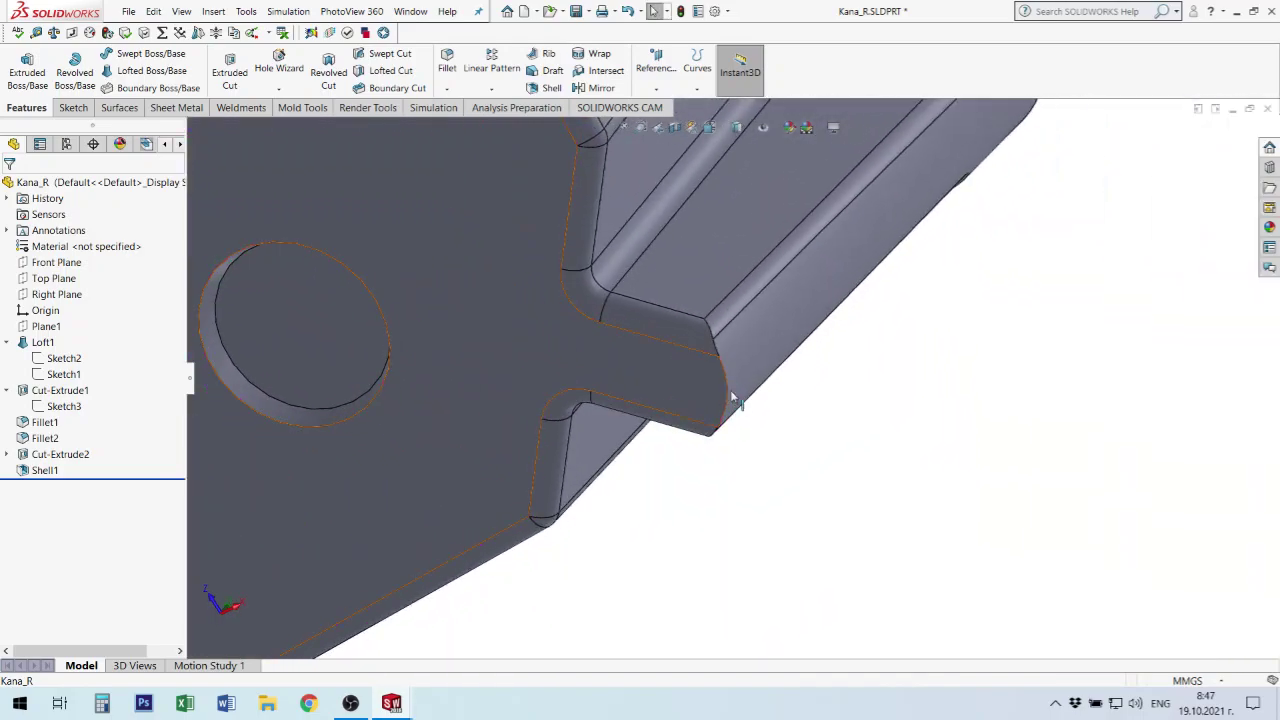
# - Reopen Fillet2 from the slot face and change its radius to 2 mm
pyautogui.scroll(3, 727, 405)
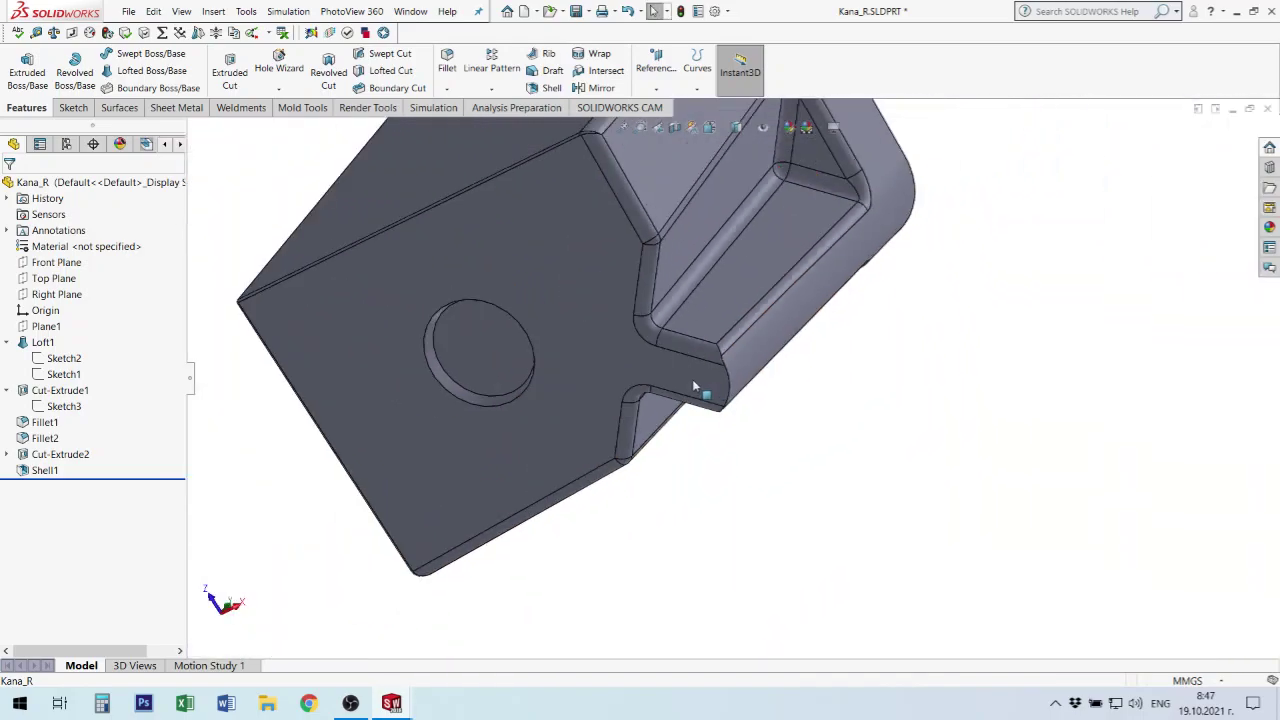
pyautogui.scroll(3, 692, 379)
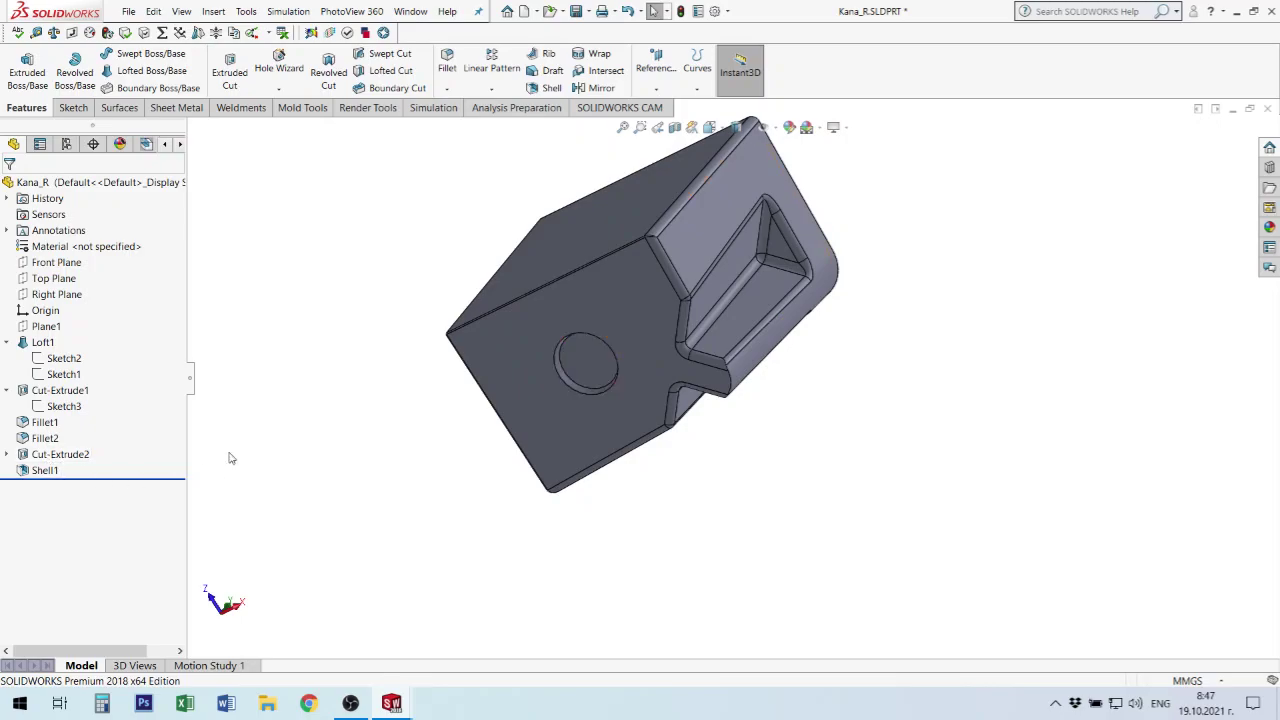
pyautogui.click(686, 340)
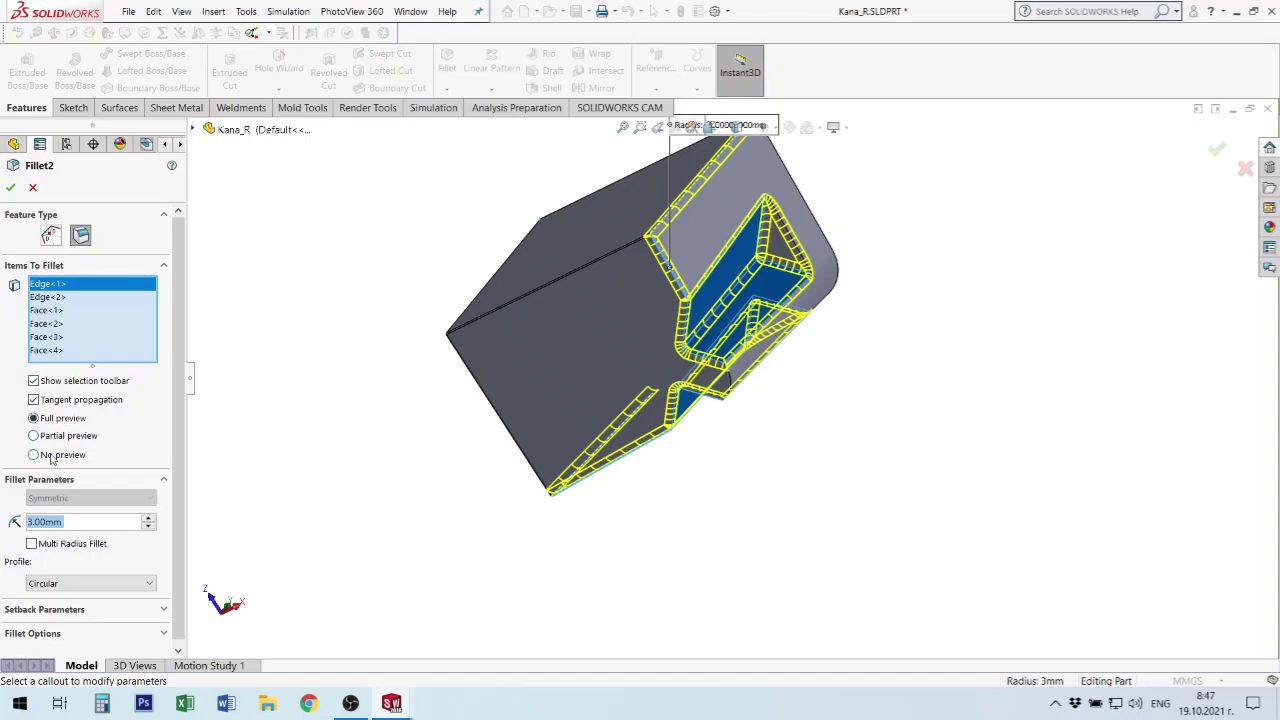
pyautogui.write('2')
pyautogui.press('Return')
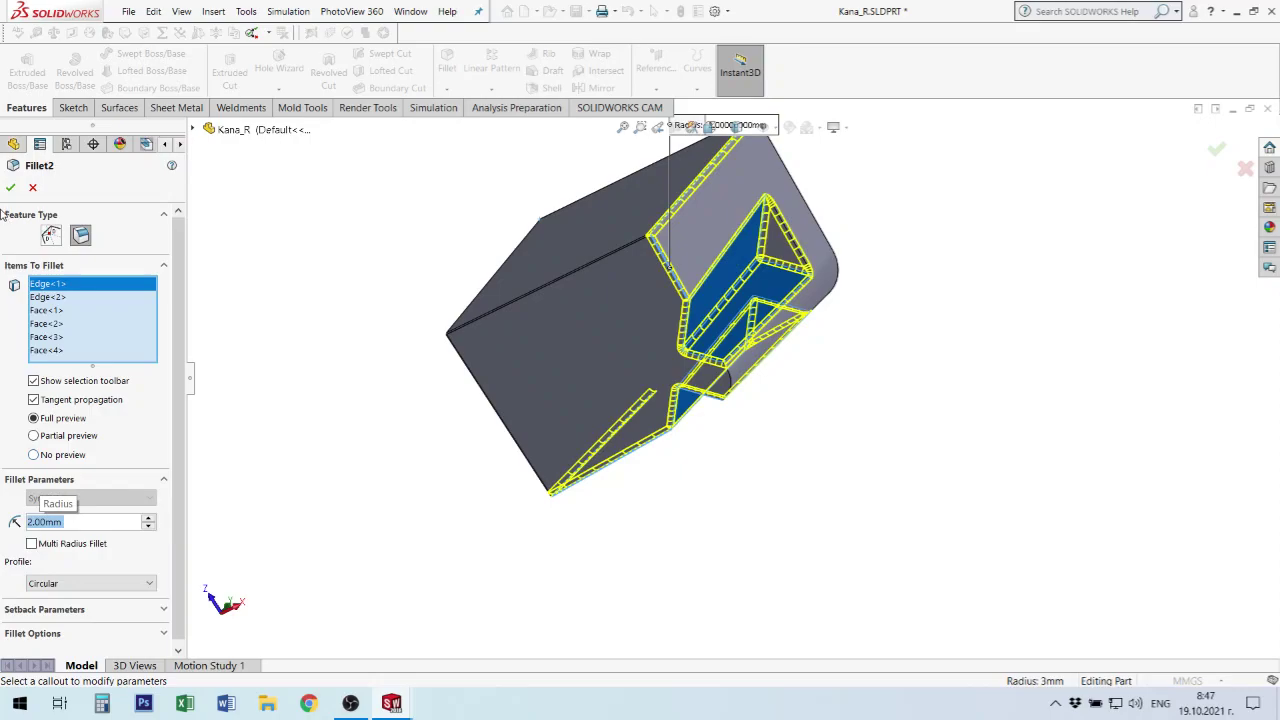
pyautogui.click(10, 190)
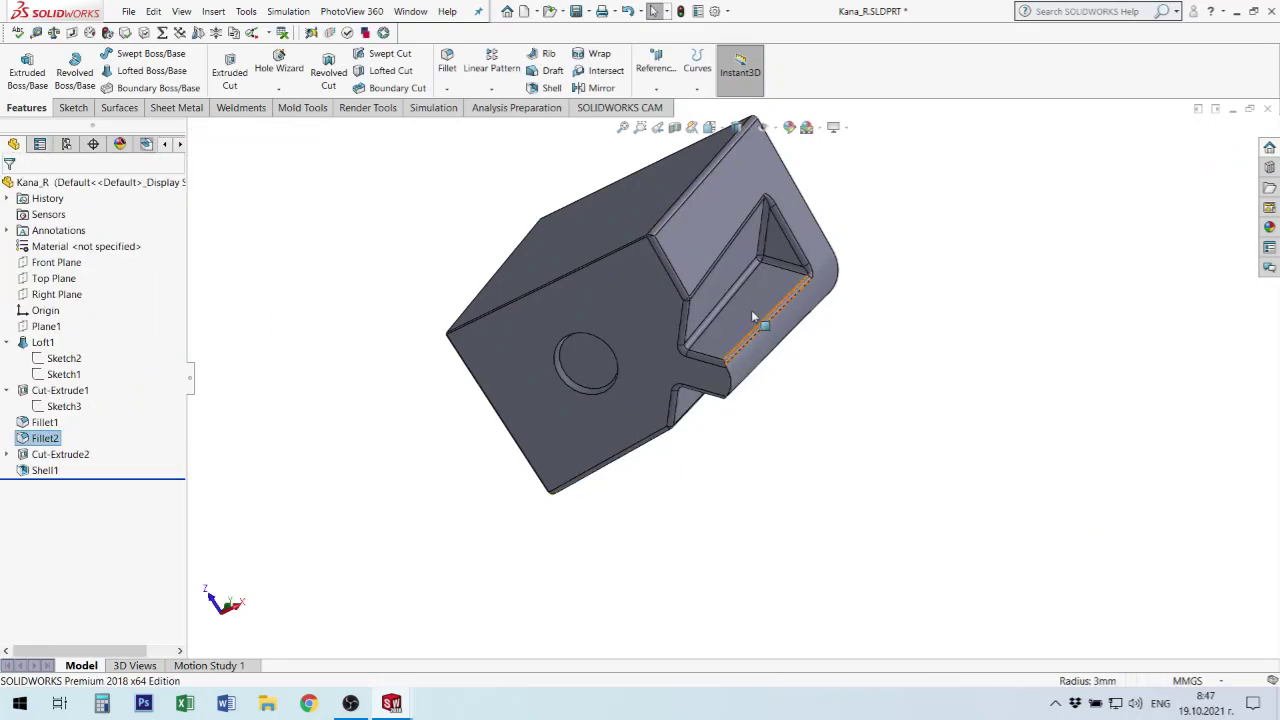
# - Inspect the slot's R2 fillet, tab and inner walls from several angles, then save Kana_R
pyautogui.moveTo(757, 314)
pyautogui.mouseDown(button='middle')
pyautogui.moveTo(657, 289)
pyautogui.moveTo(594, 180)
pyautogui.mouseUp(button='middle')
pyautogui.scroll(-3, 594, 180)
pyautogui.scroll(-2, 737, 277)
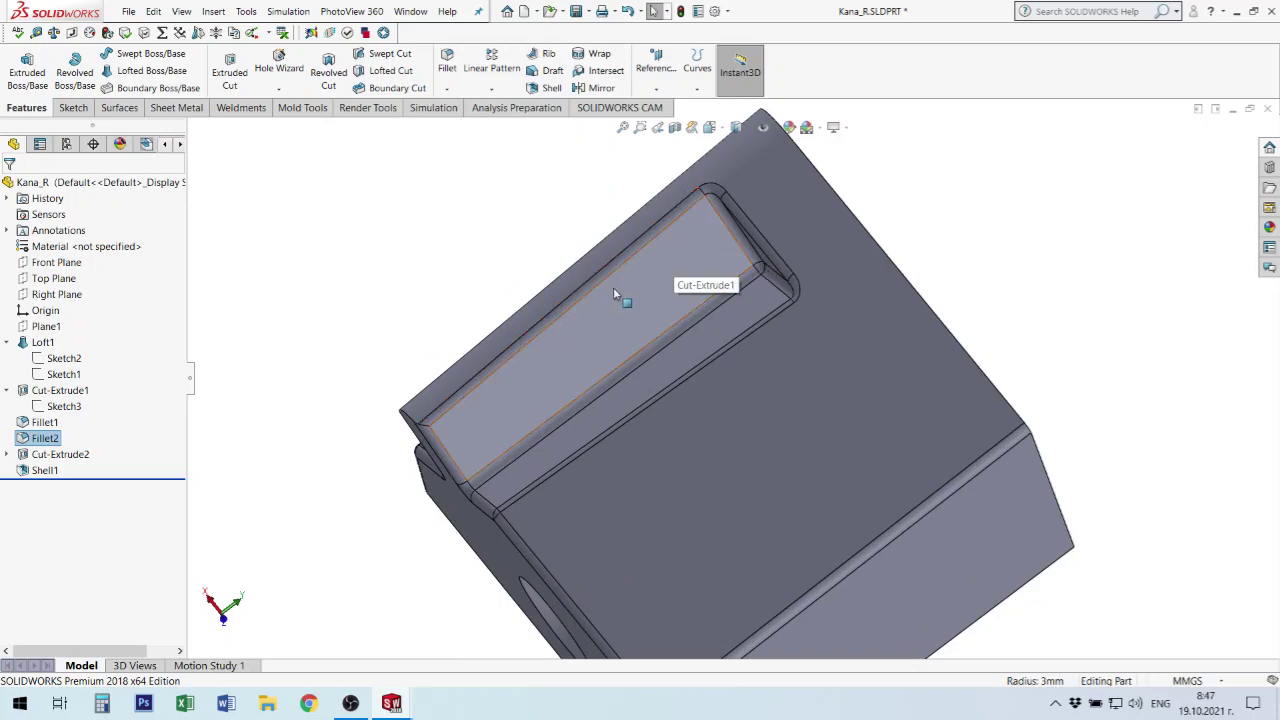
pyautogui.moveTo(534, 346); pyautogui.dragTo(554, 251, button='middle')
pyautogui.scroll(3, 554, 251)
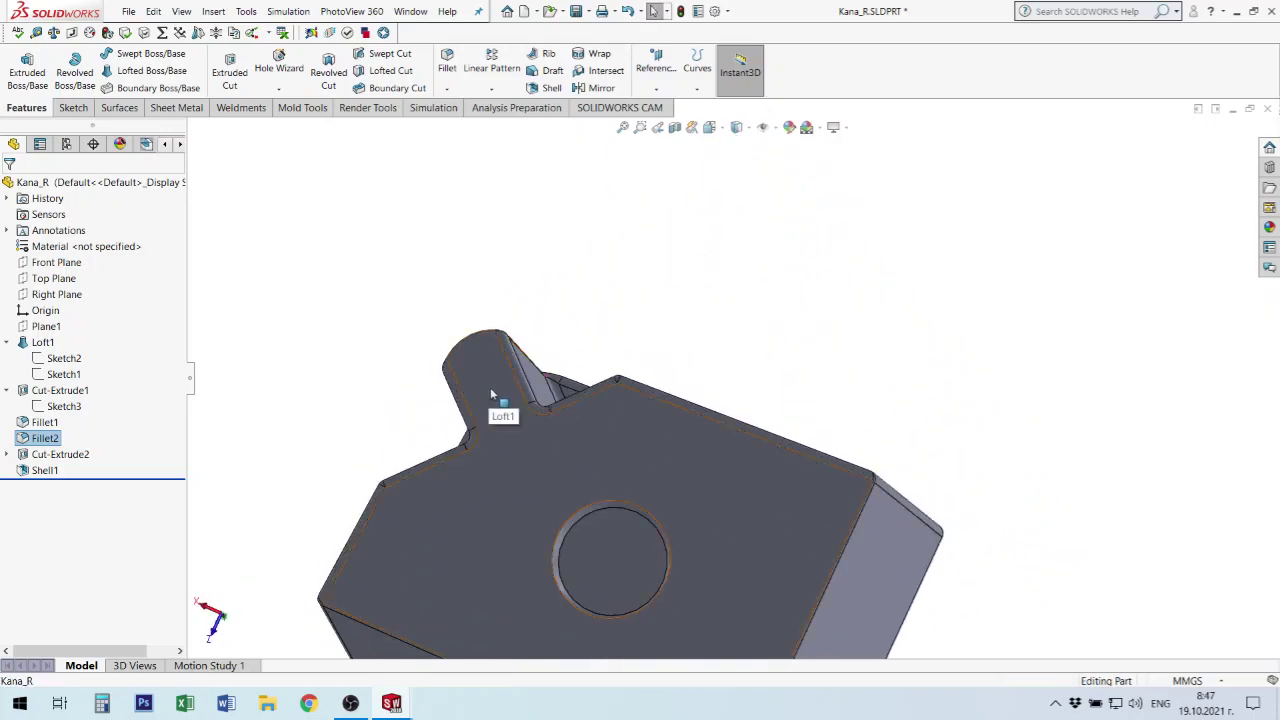
pyautogui.moveTo(563, 386); pyautogui.dragTo(536, 432, button='middle')
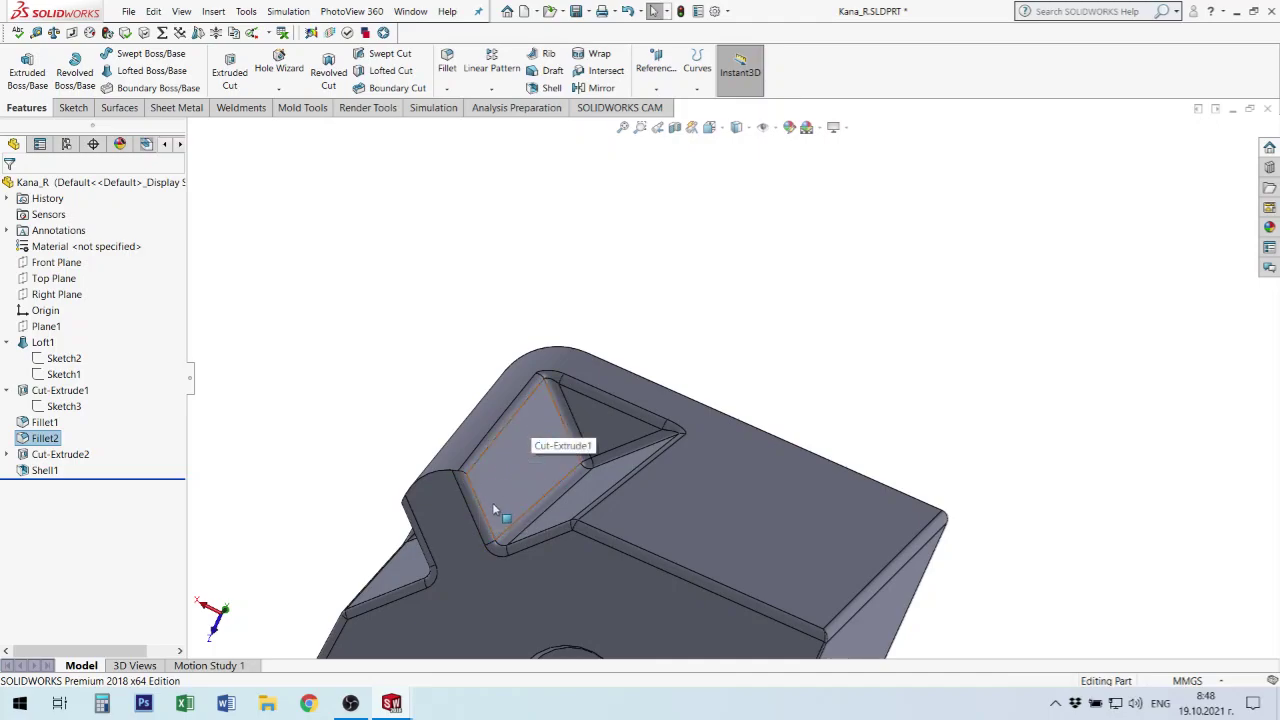
pyautogui.moveTo(517, 482)
pyautogui.mouseDown(button='middle')
pyautogui.moveTo(533, 515)
pyautogui.moveTo(506, 456)
pyautogui.mouseUp(button='middle')
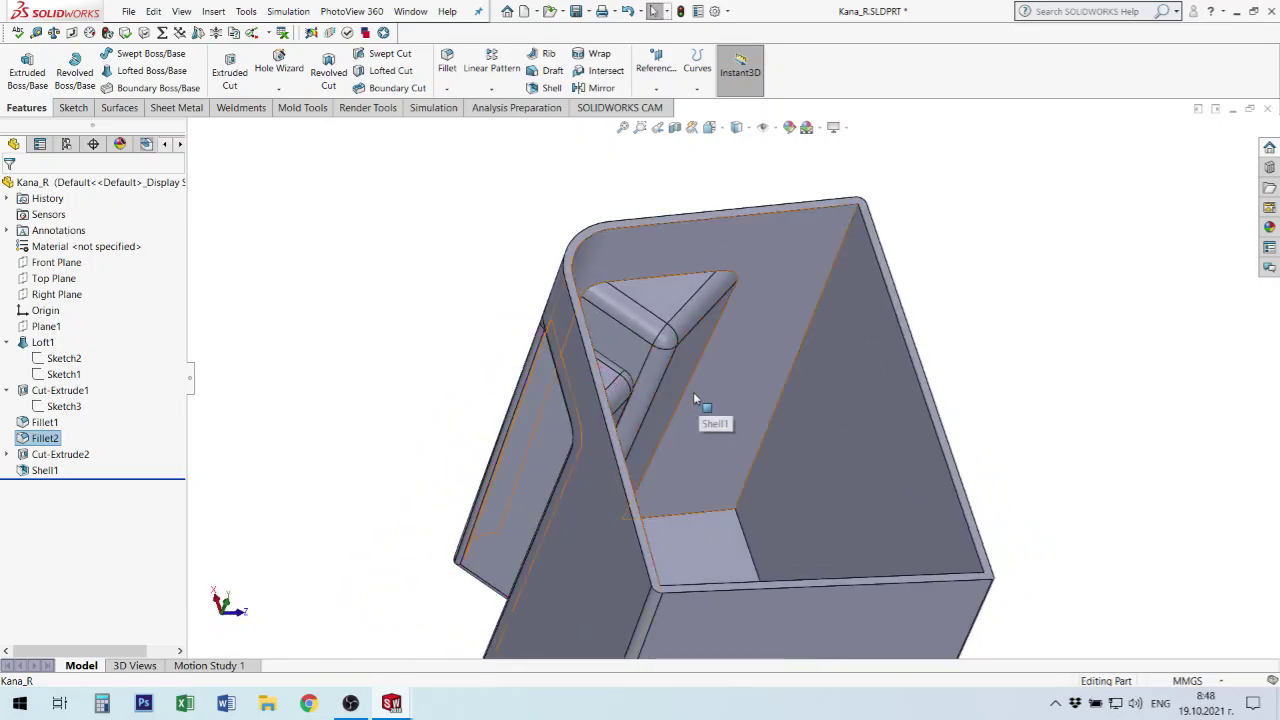
pyautogui.moveTo(694, 398)
pyautogui.mouseDown(button='middle')
pyautogui.moveTo(697, 315)
pyautogui.moveTo(834, 505)
pyautogui.moveTo(777, 520)
pyautogui.moveTo(943, 449)
pyautogui.moveTo(900, 487)
pyautogui.mouseUp(button='middle')
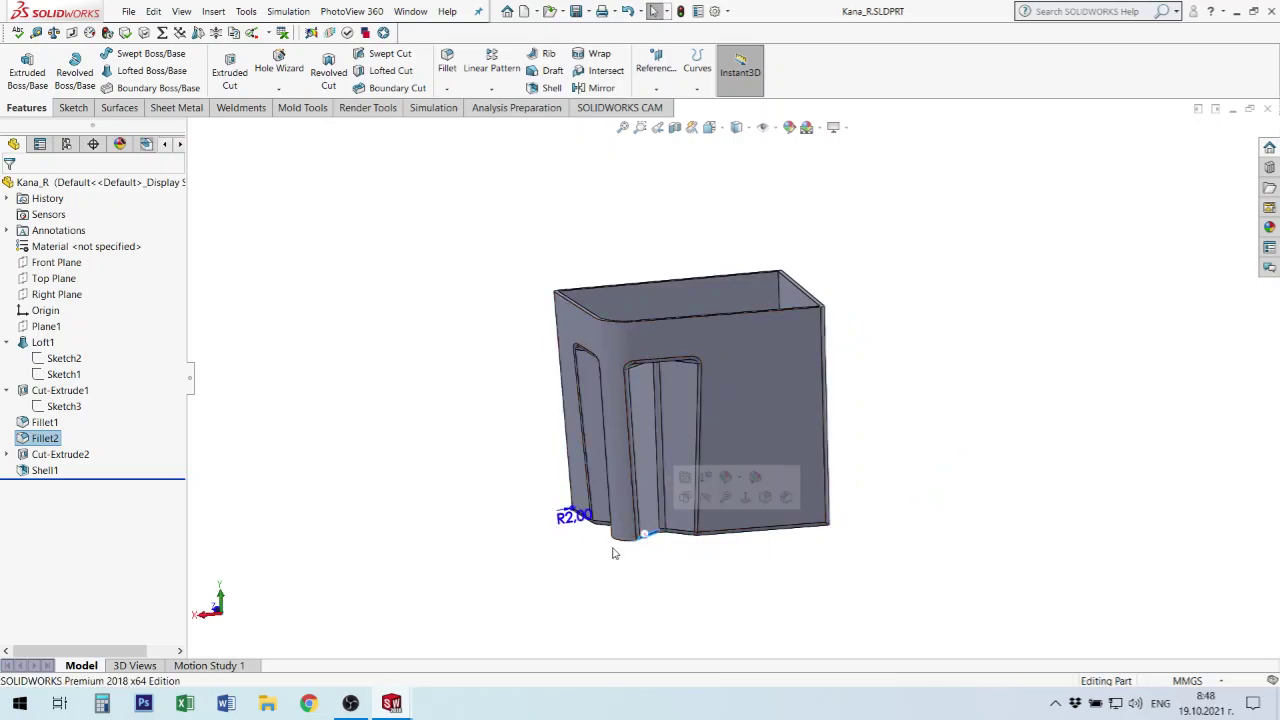
pyautogui.hotkey('ctrl', 's')
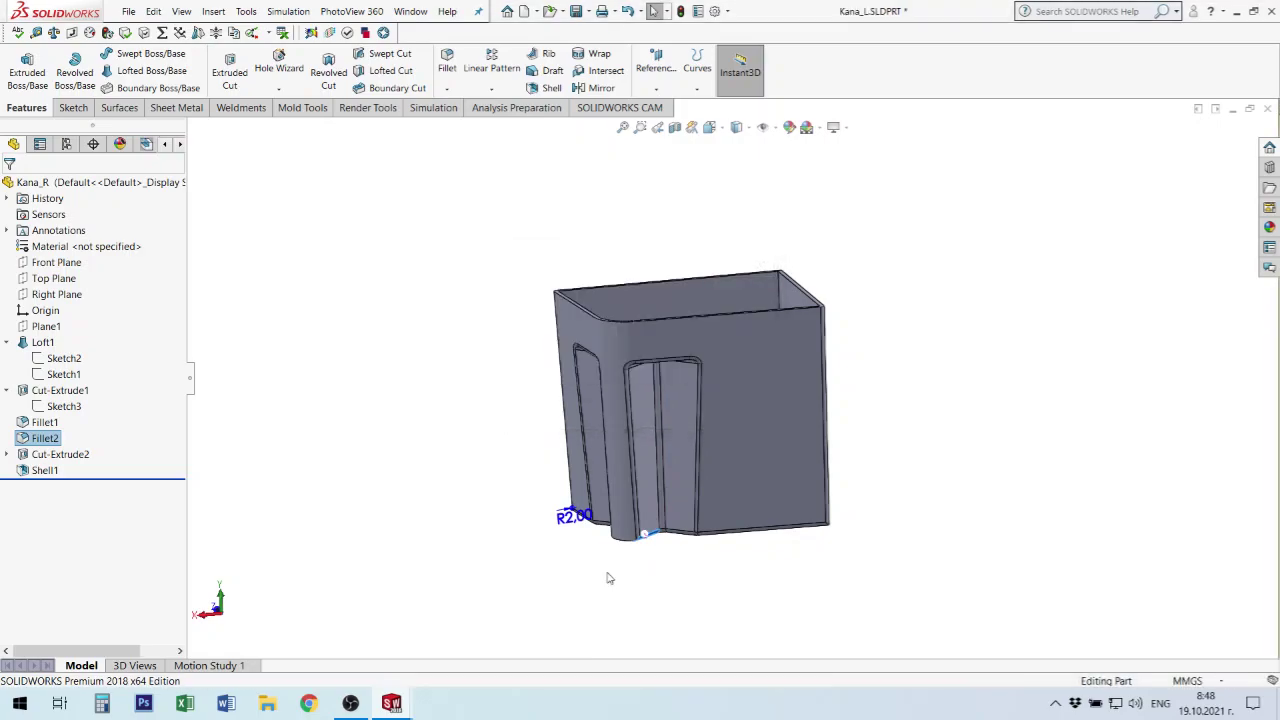
# - Orbit the mirrored Kana_L to view its underside, then switch back to Kana_R
pyautogui.moveTo(660, 380); pyautogui.dragTo(716, 320, button='middle')
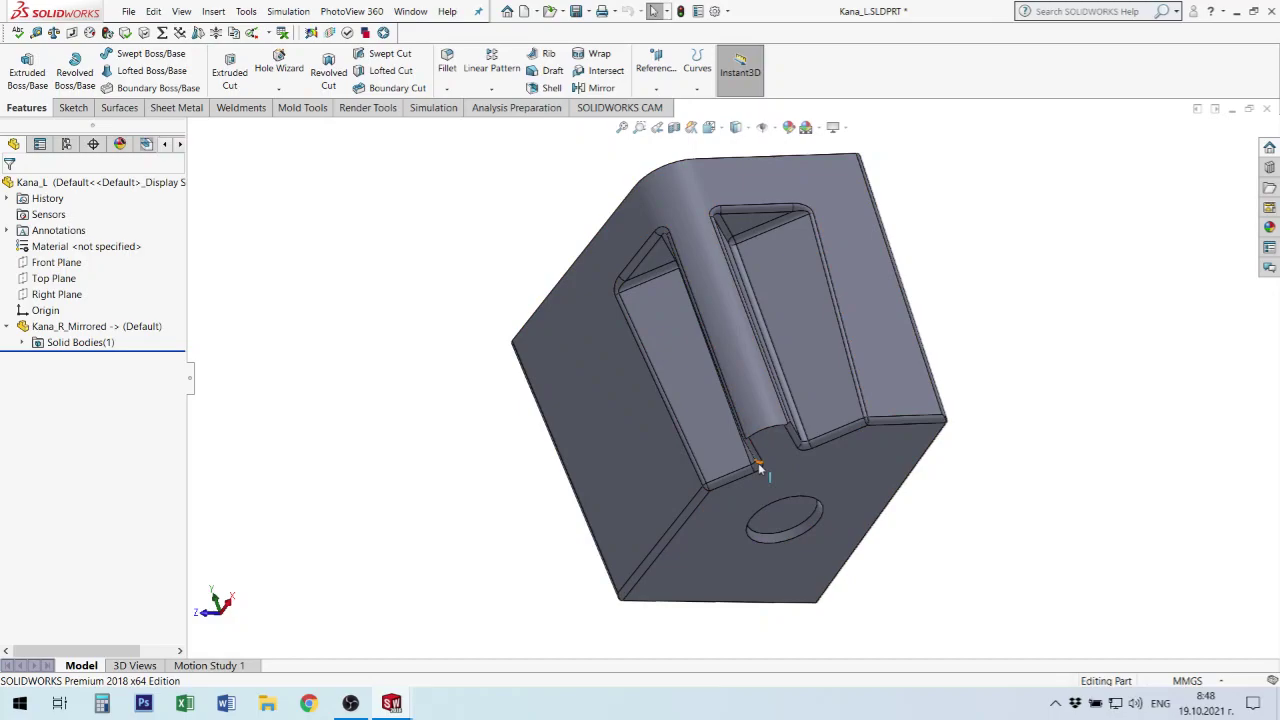
pyautogui.hotkey('ctrl', 'Tab')
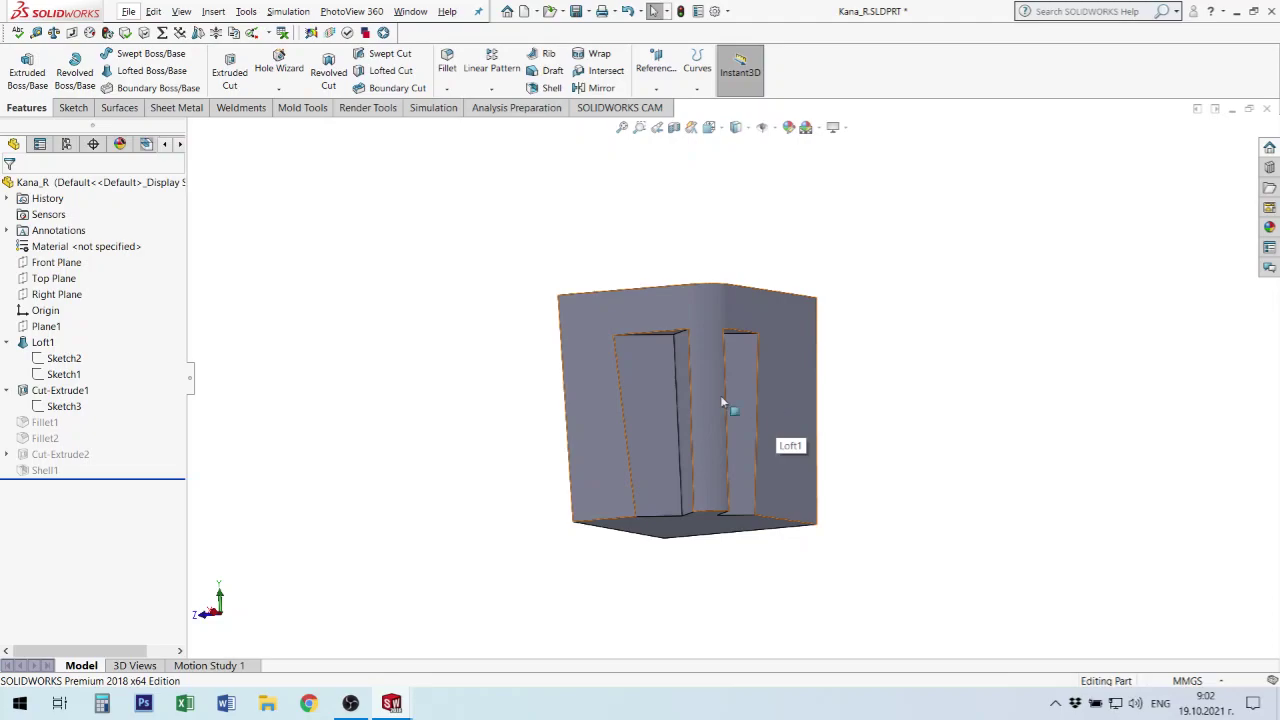
# - Edit Sketch3 and delete the short corner lines along with their dimension
pyautogui.click(63, 407)
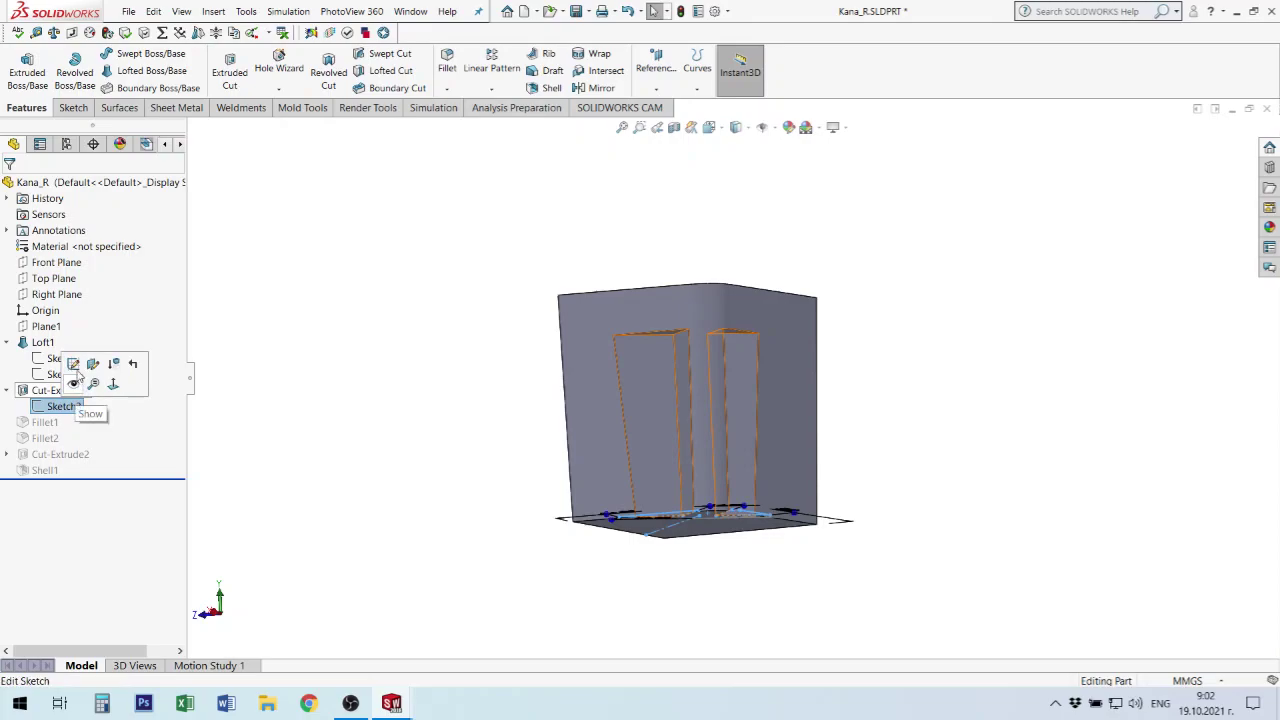
pyautogui.click(73, 364)
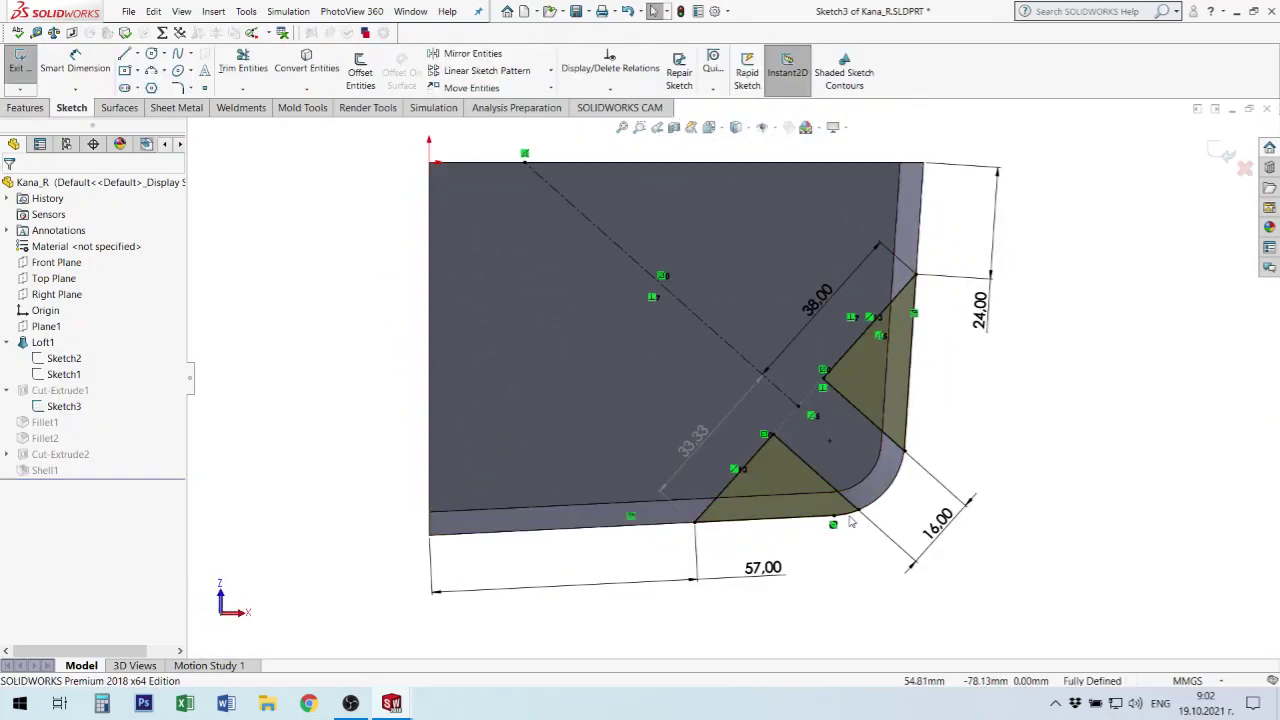
pyautogui.click(840, 399)
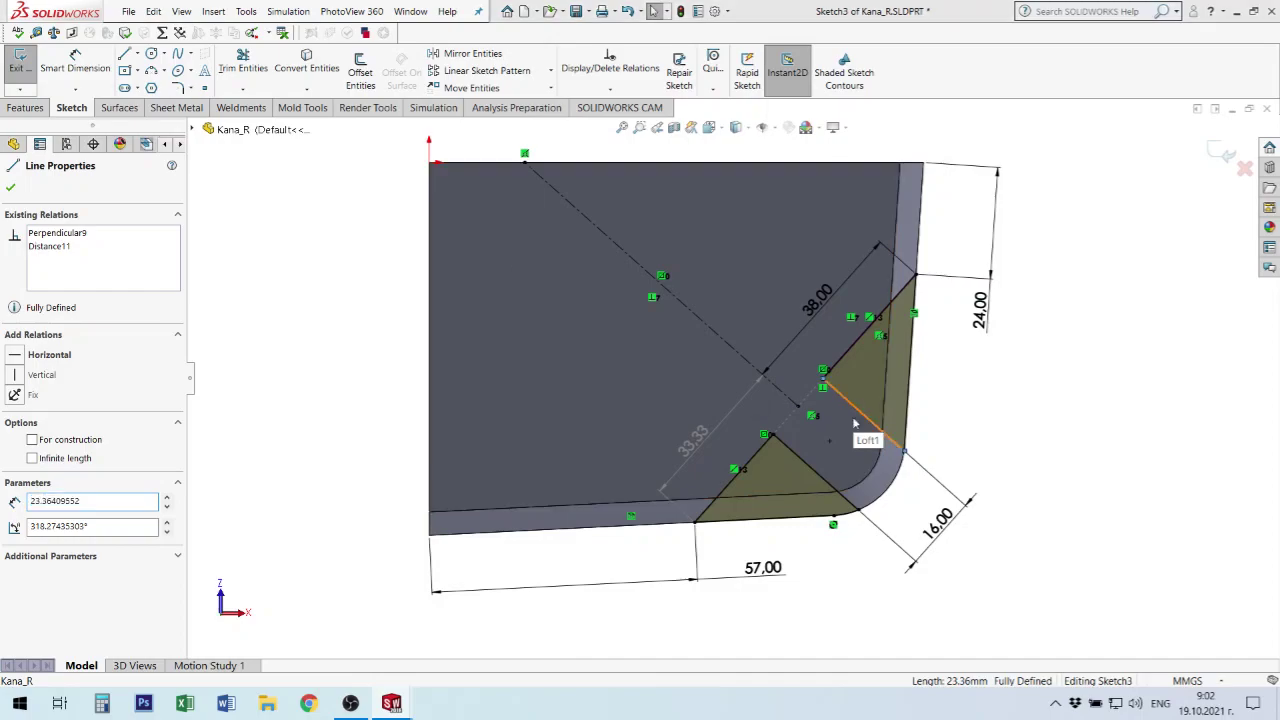
pyautogui.press('Delete')
pyautogui.click(558, 355)
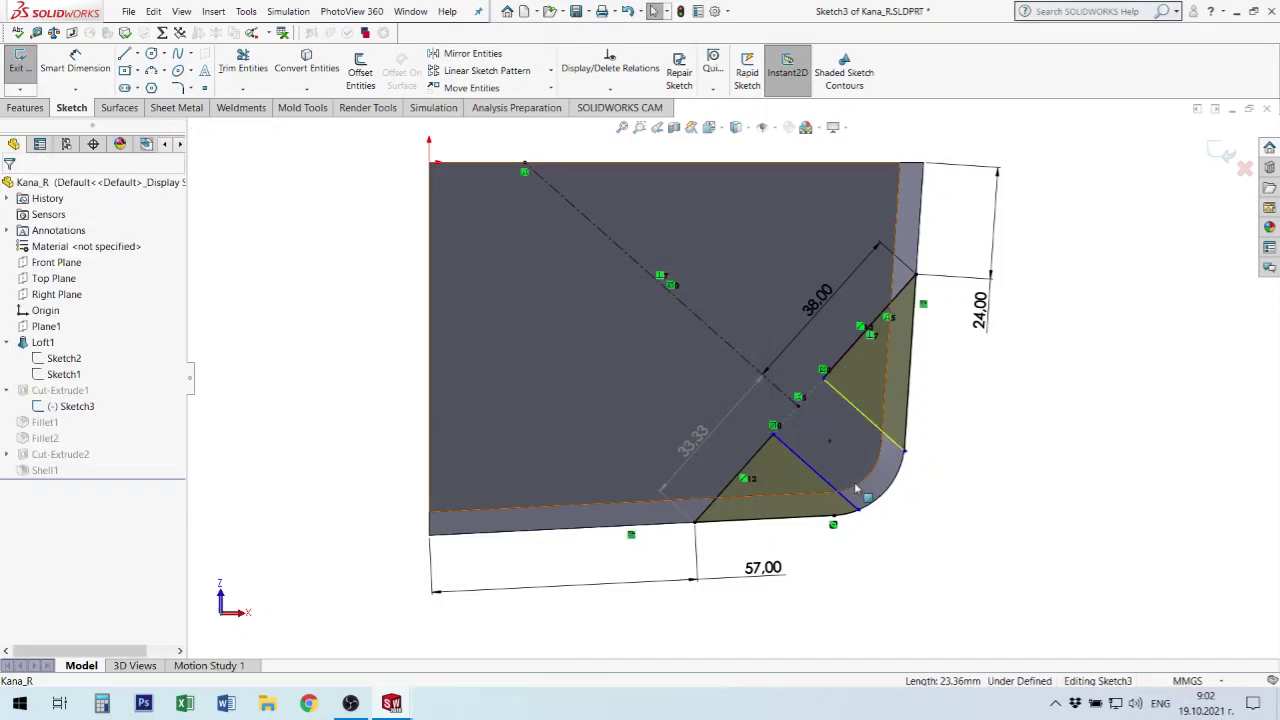
pyautogui.click(829, 486)
pyautogui.press('Delete')
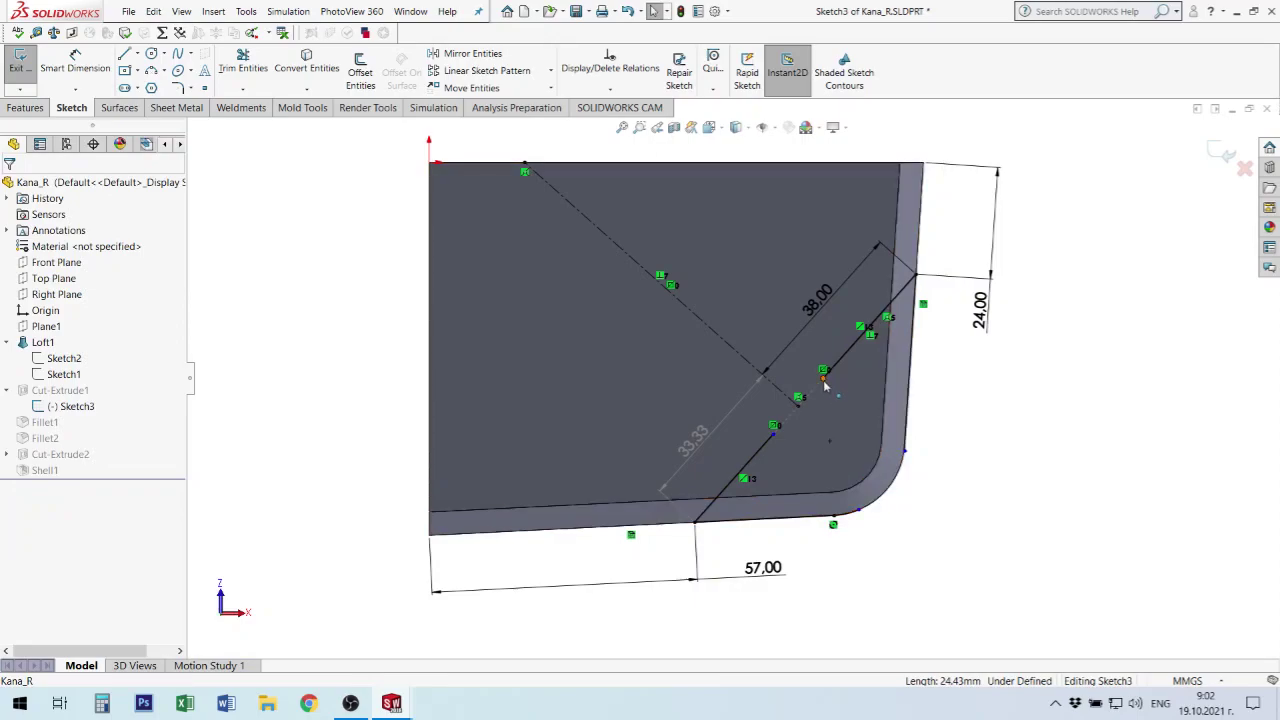
# - Extend the diagonal line down to the lower segment and reposition the point near the rounded corner
pyautogui.moveTo(824, 380); pyautogui.dragTo(800, 405)
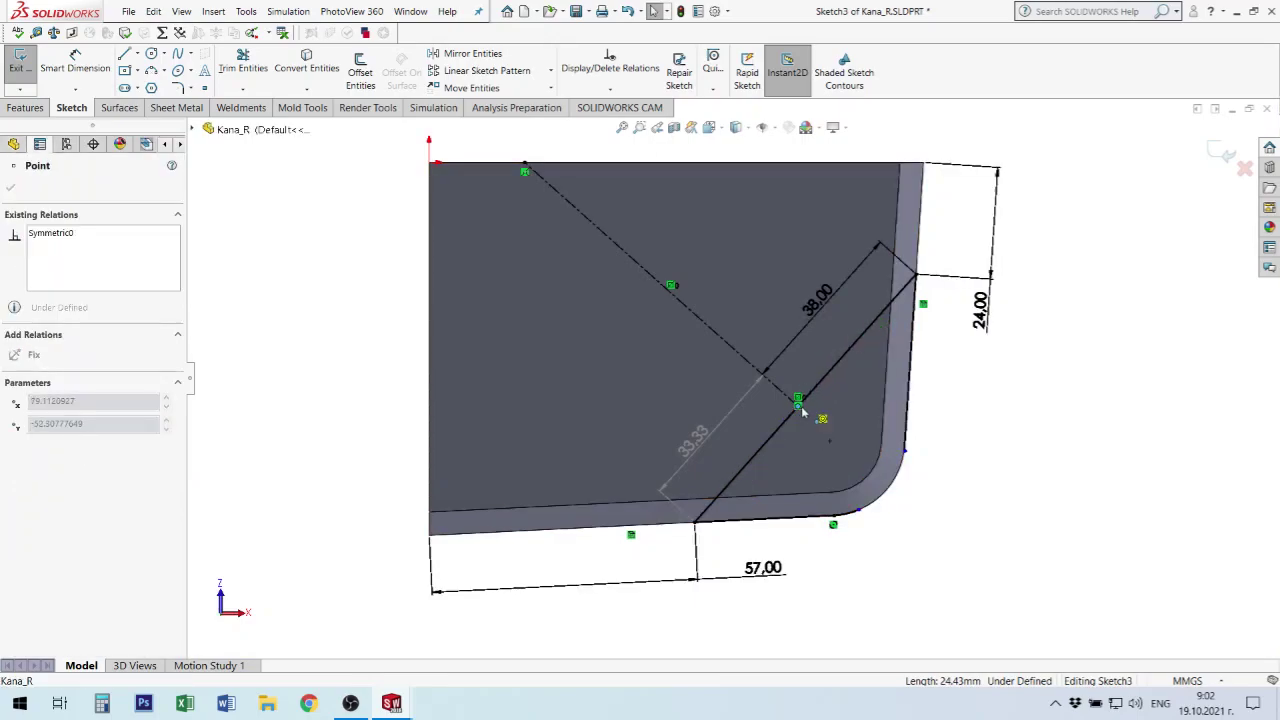
pyautogui.press('Escape')
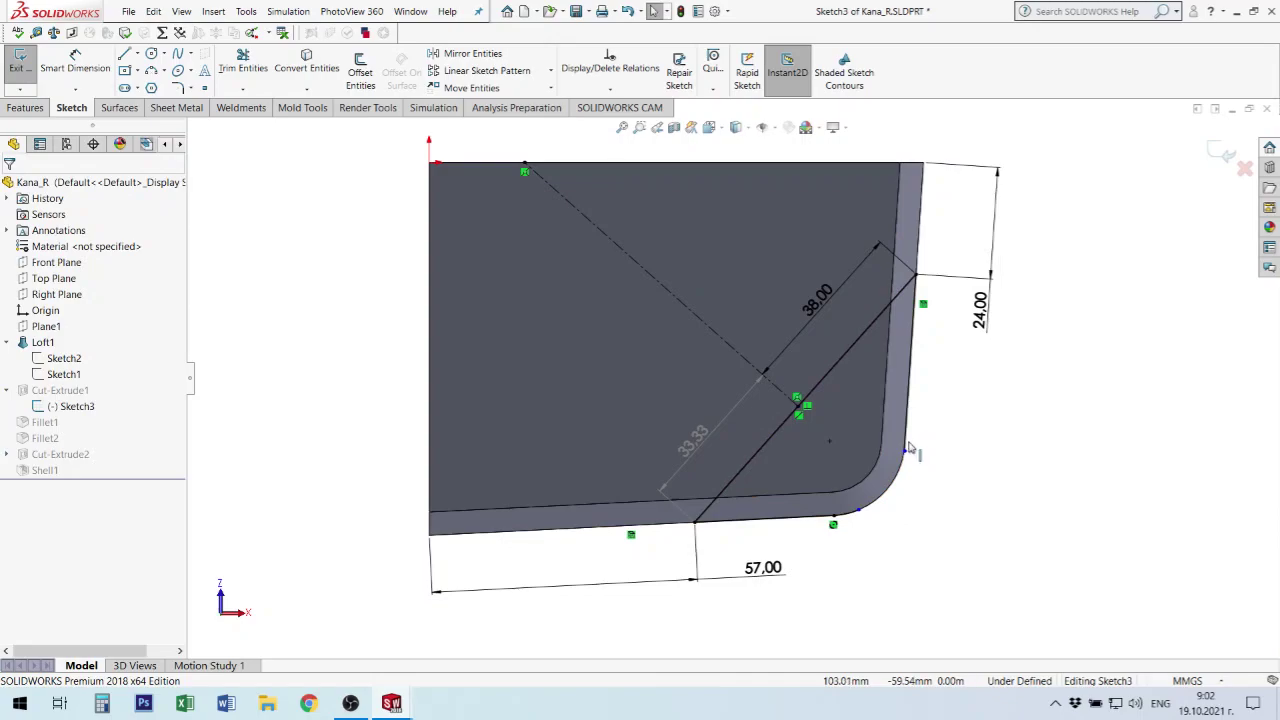
pyautogui.click(905, 455)
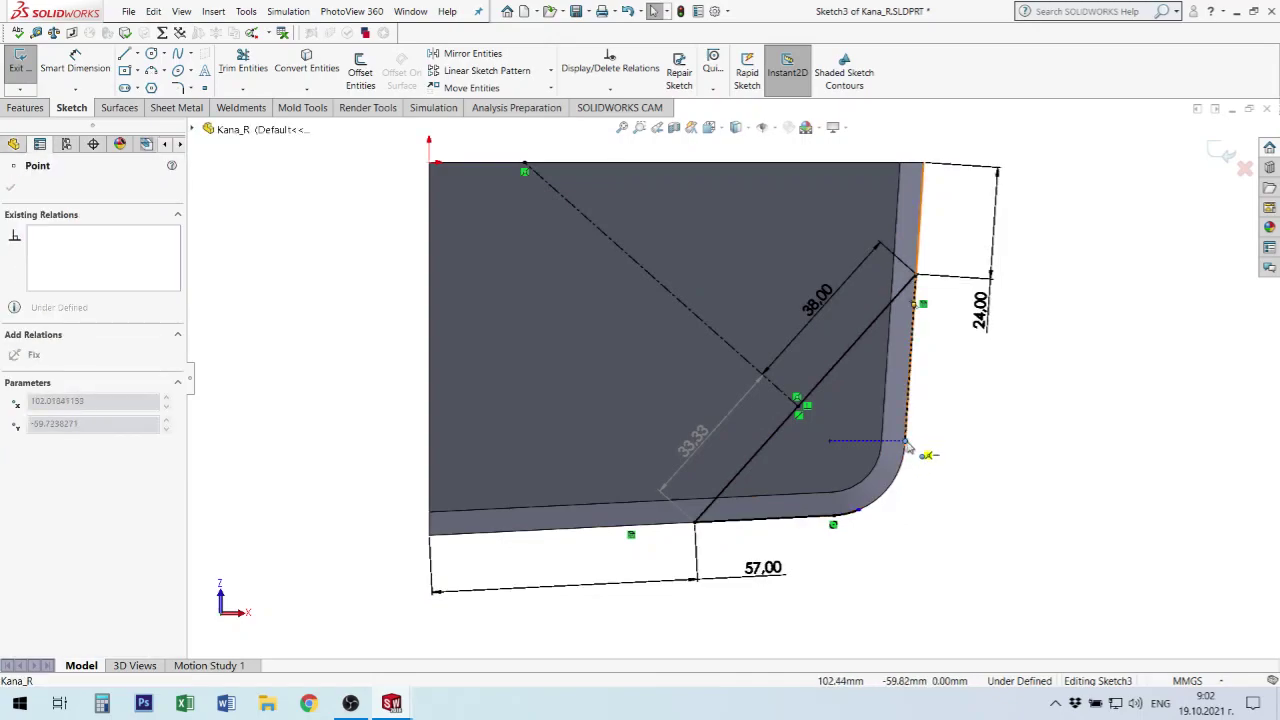
pyautogui.moveTo(907, 447); pyautogui.dragTo(905, 441)
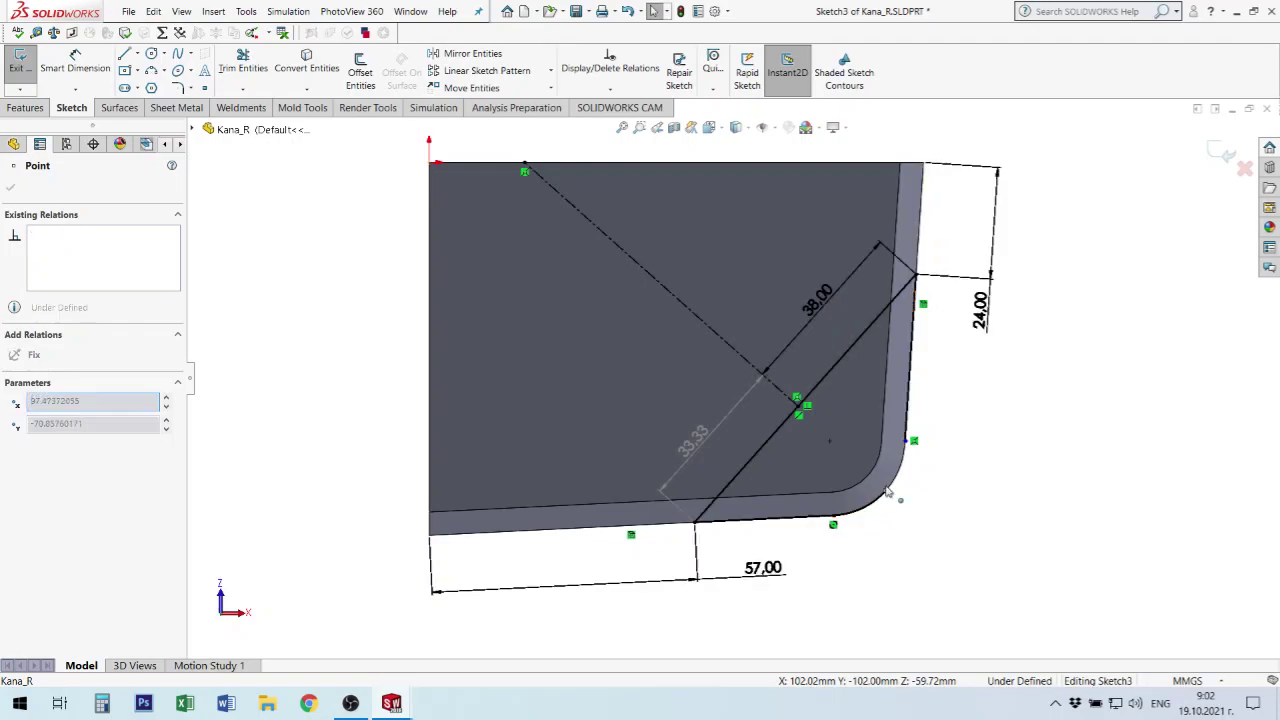
pyautogui.click(928, 456)
pyautogui.moveTo(928, 456); pyautogui.dragTo(986, 420)
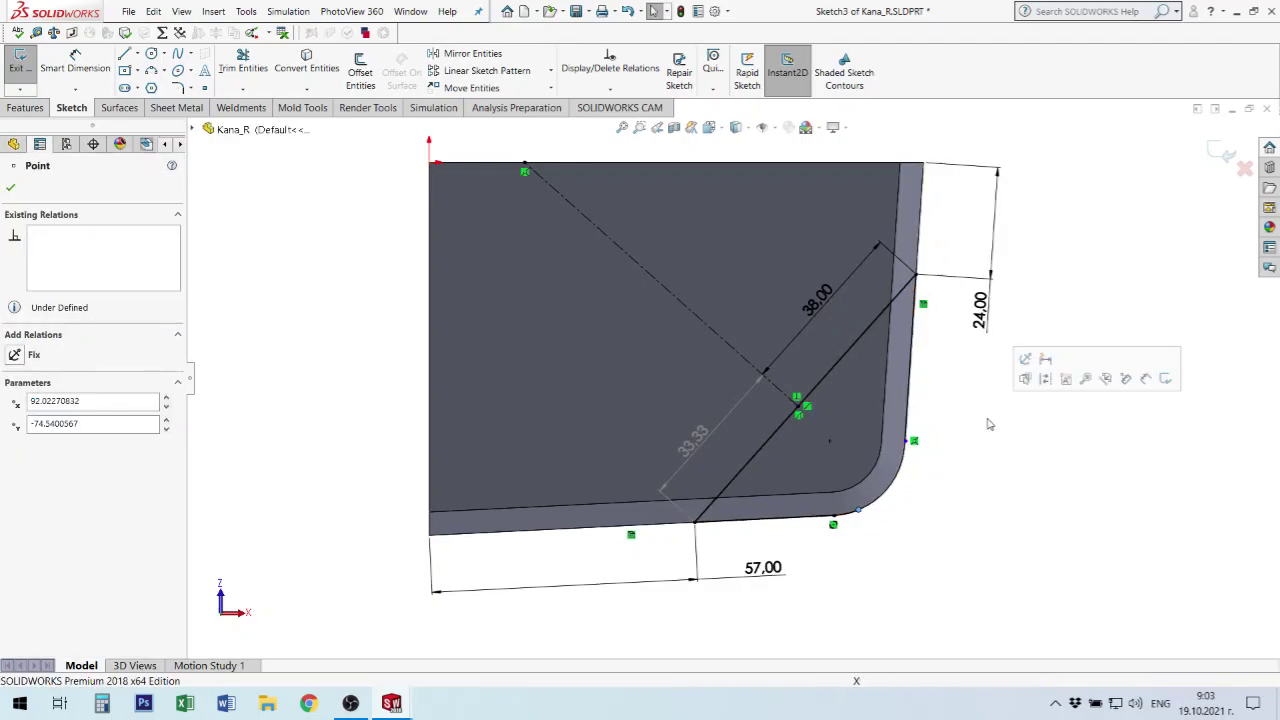
pyautogui.click(1137, 290)
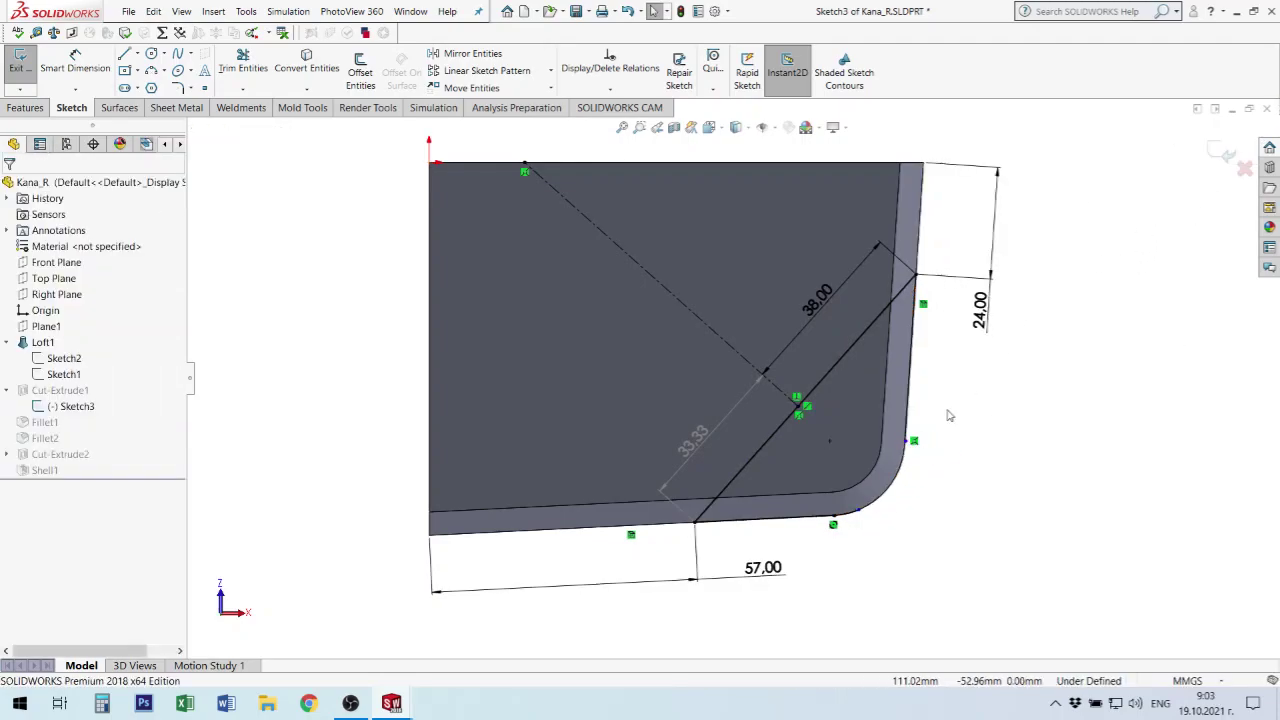
pyautogui.moveTo(946, 414); pyautogui.dragTo(762, 541, button='middle')
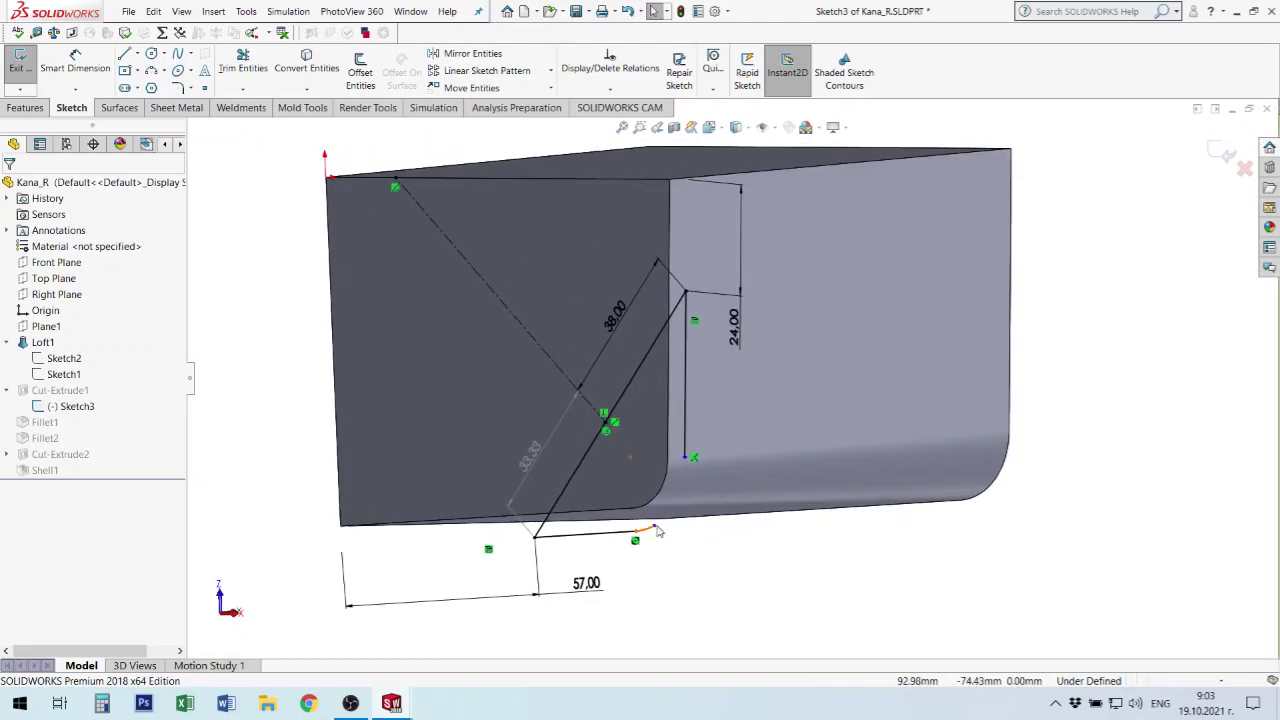
pyautogui.moveTo(655, 530); pyautogui.dragTo(687, 458)
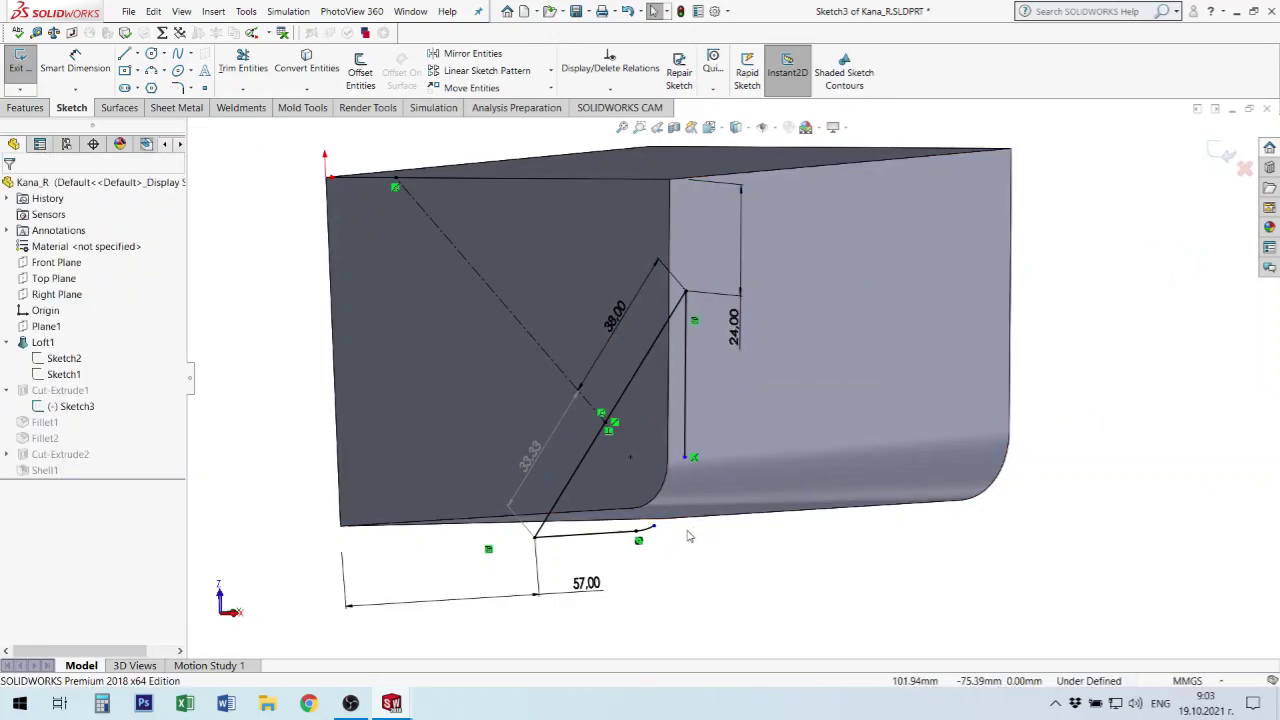
pyautogui.click(648, 530)
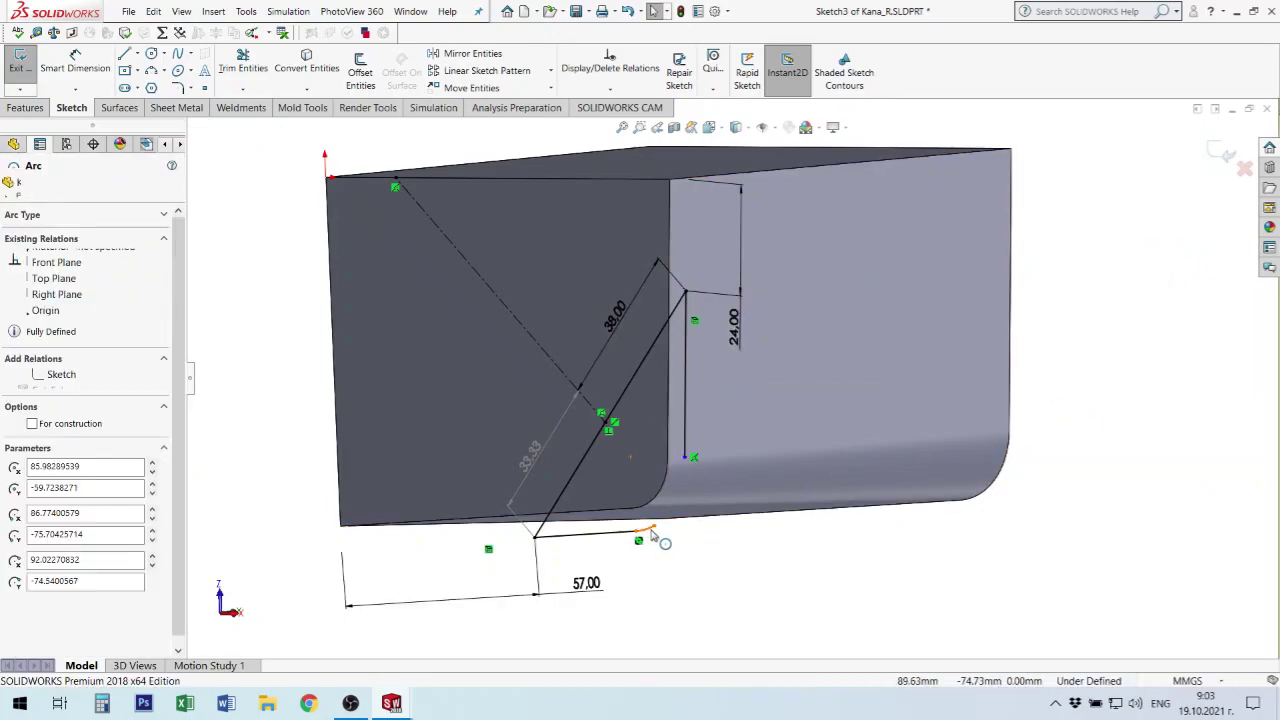
pyautogui.click(680, 572)
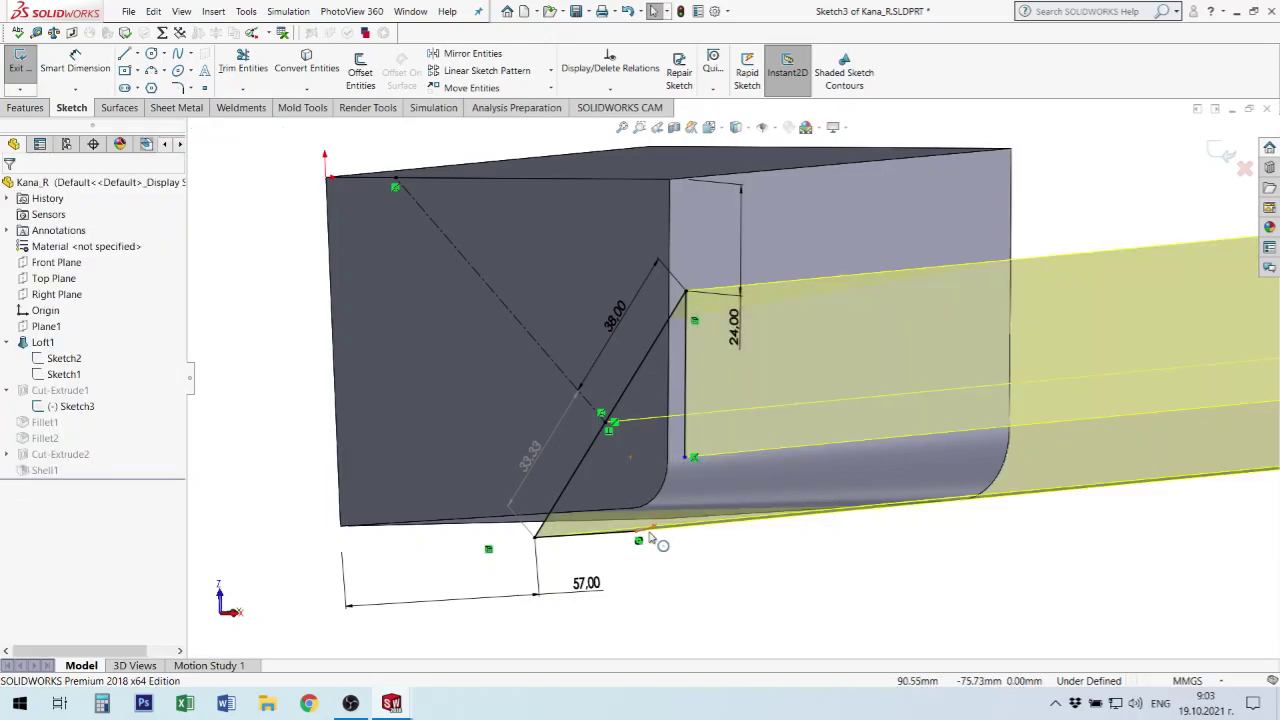
pyautogui.moveTo(677, 528); pyautogui.dragTo(797, 503, button='middle')
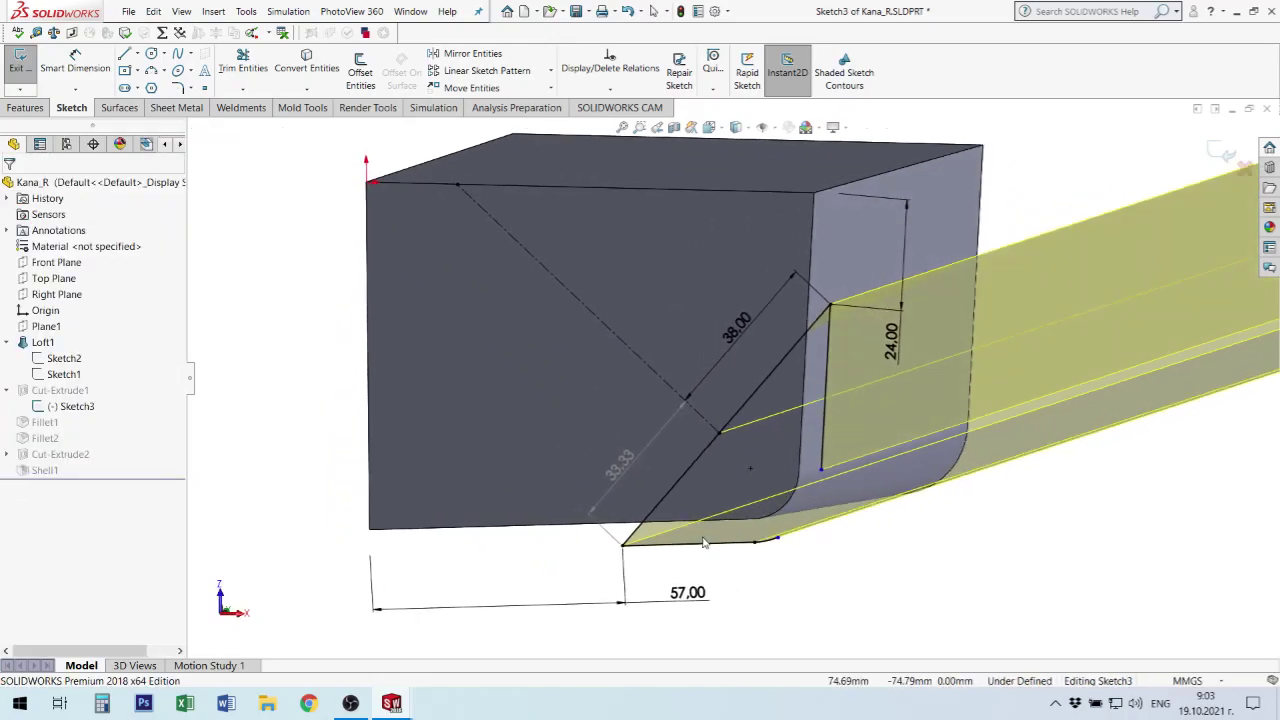
pyautogui.click(767, 542)
pyautogui.press('Escape')
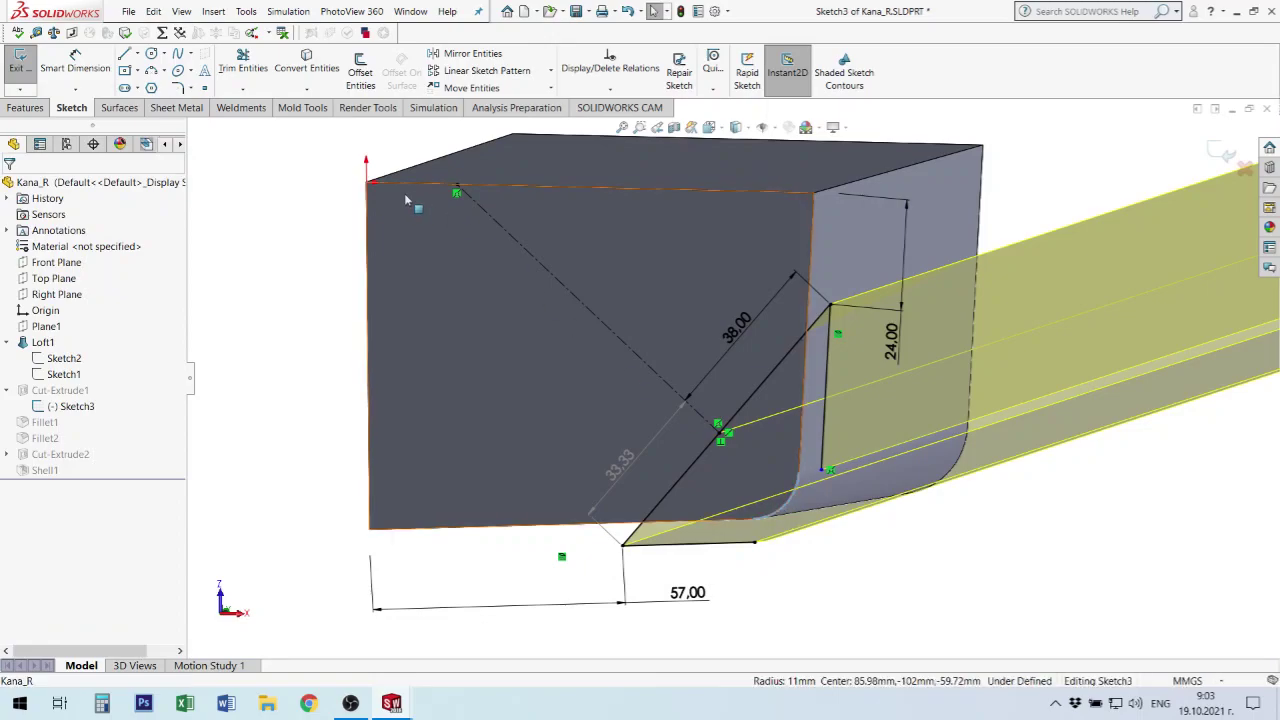
pyautogui.click(958, 472)
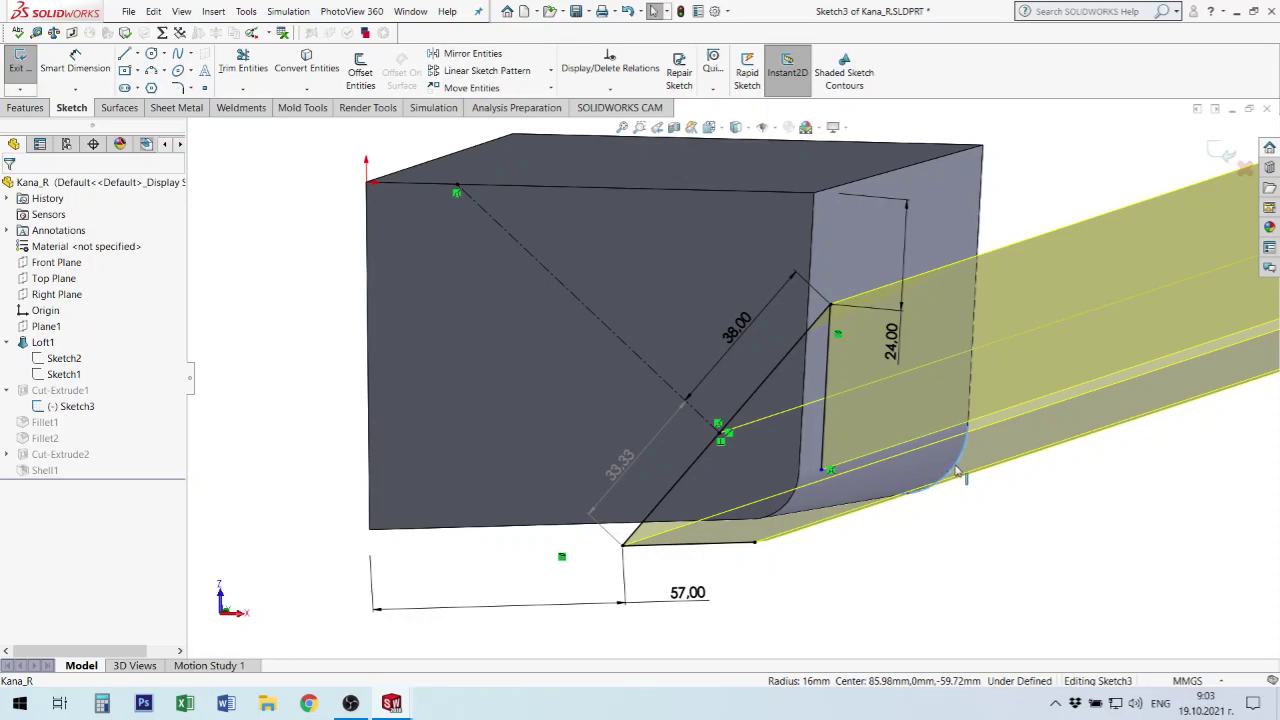
pyautogui.scroll(-3, 840, 490)
# - Check the arc endpoint on the vertical line, then exit Sketch3 so Cut-Extrude1 rebuilds with the reworked diagonal
pyautogui.scroll(-2, 820, 450)
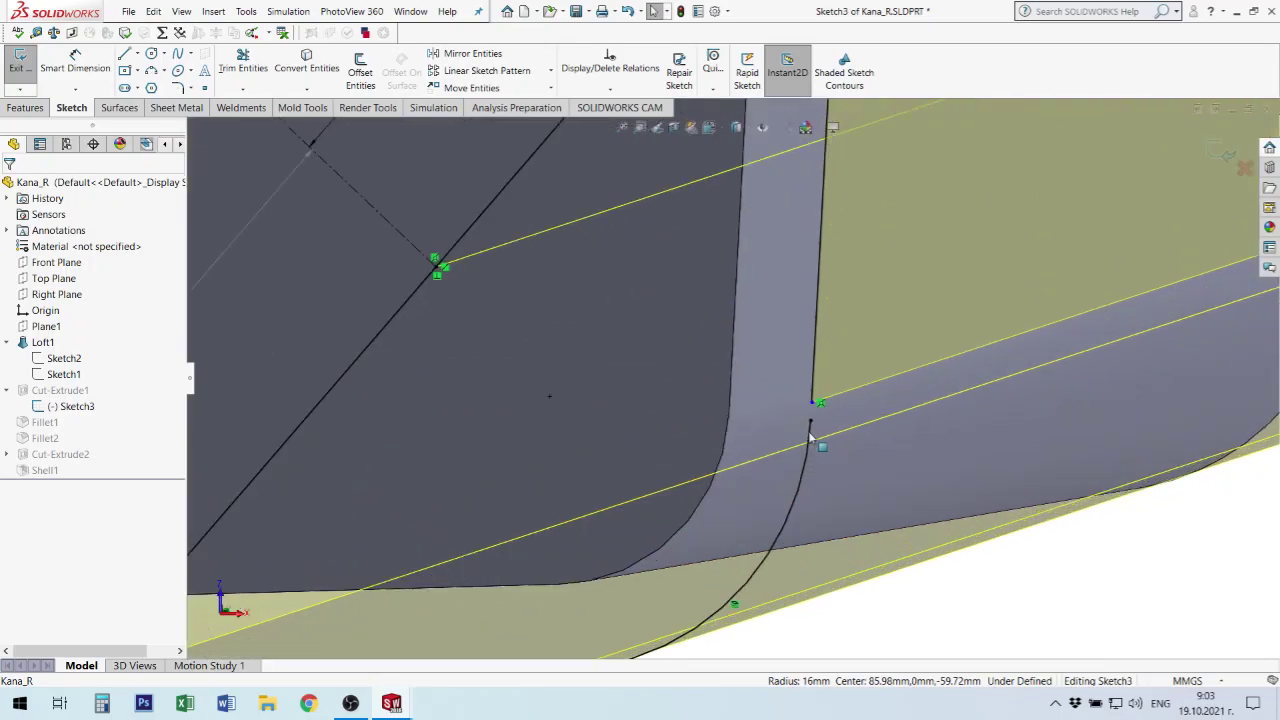
pyautogui.click(812, 422)
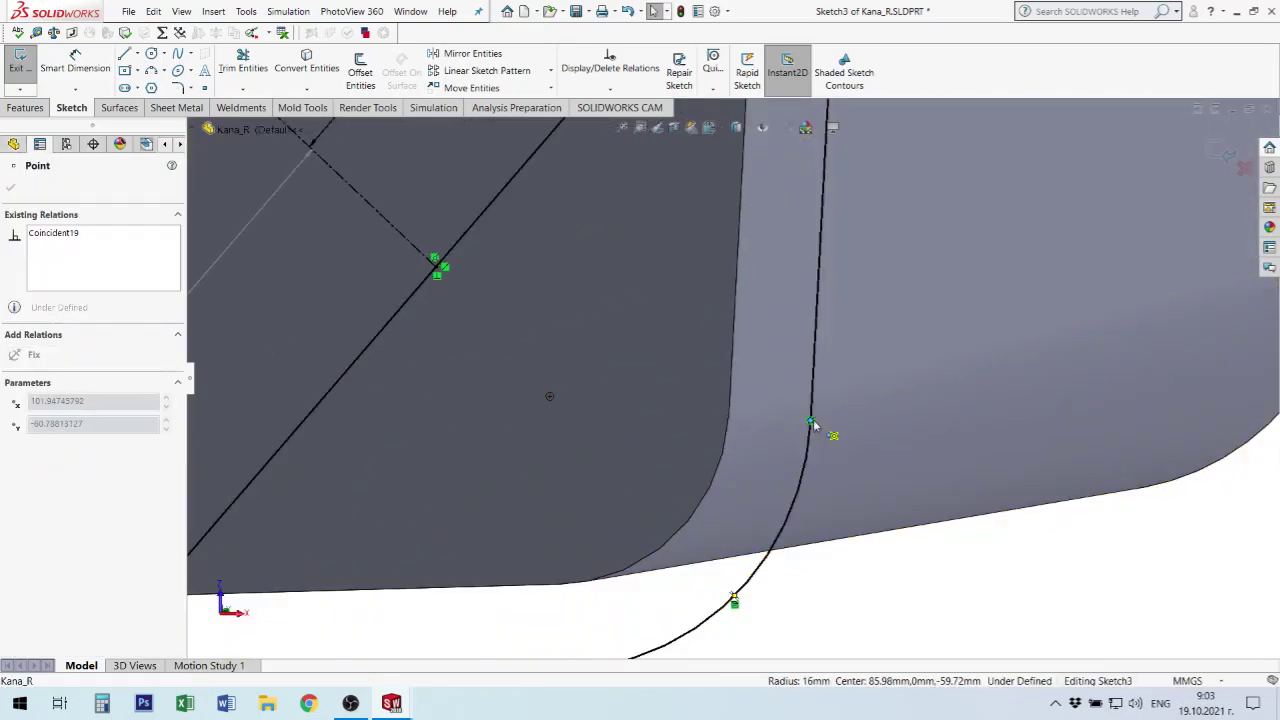
pyautogui.press('Escape')
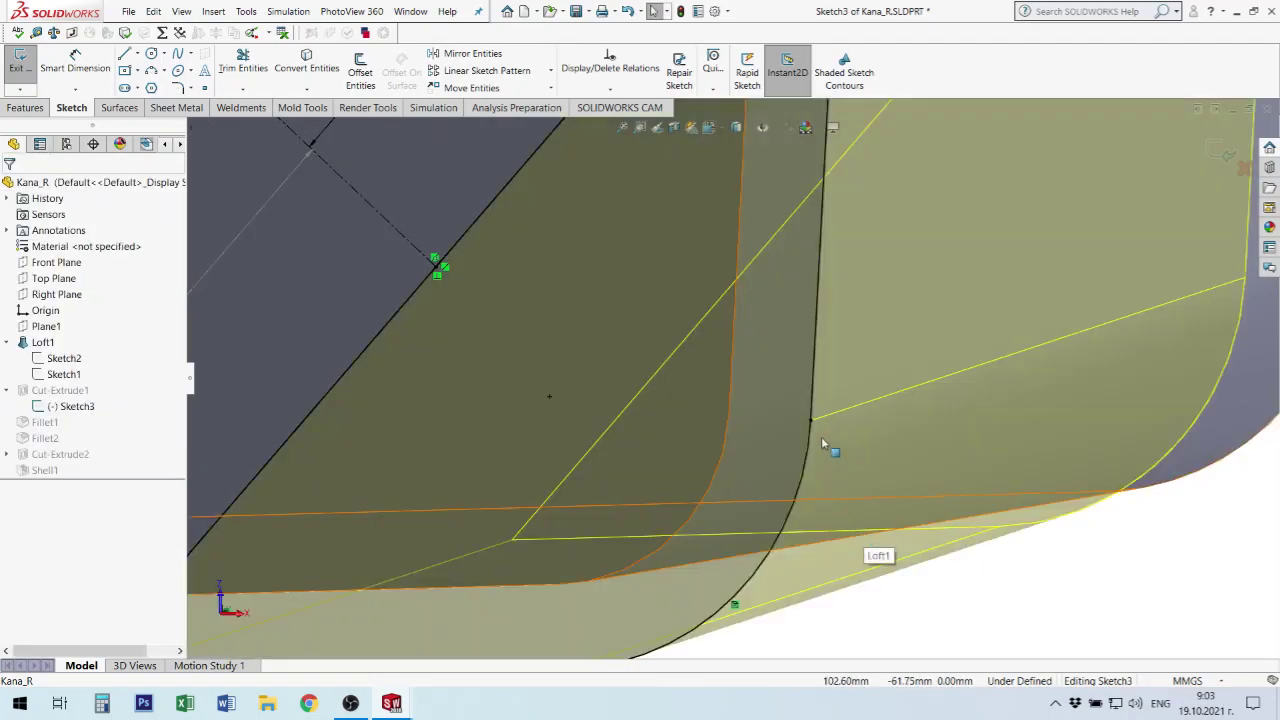
pyautogui.scroll(2, 825, 445)
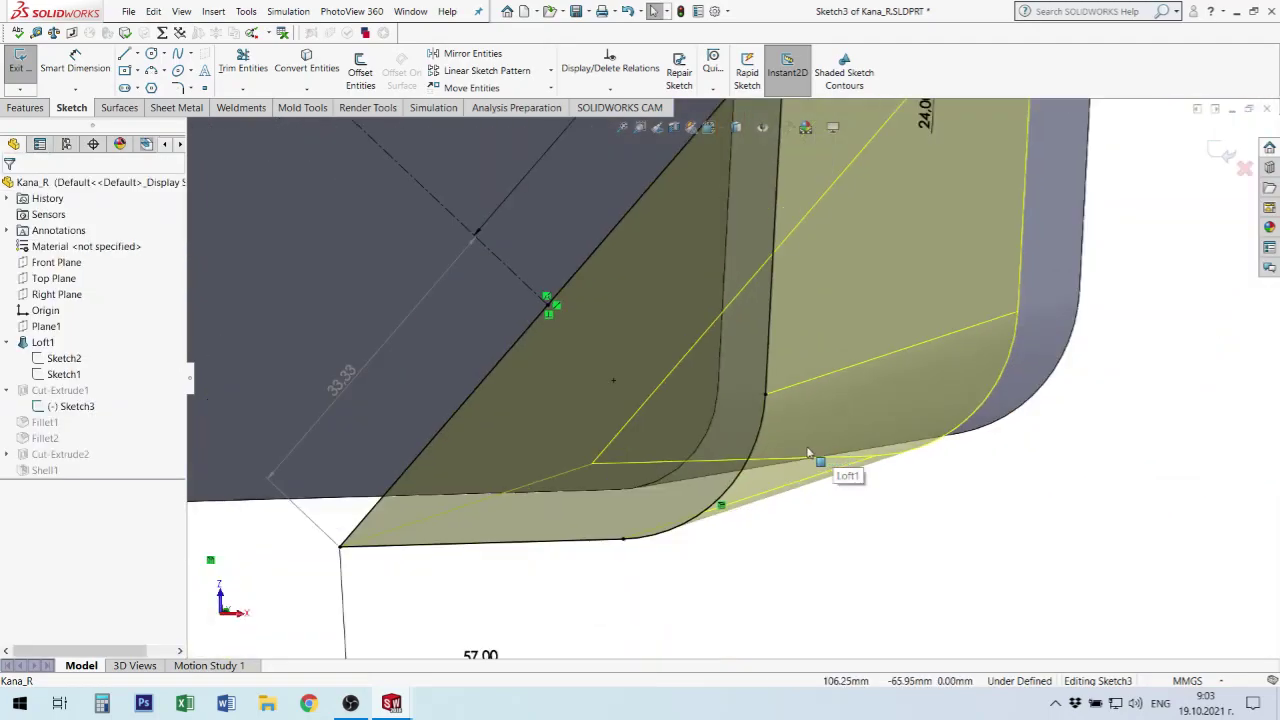
pyautogui.scroll(2, 808, 453)
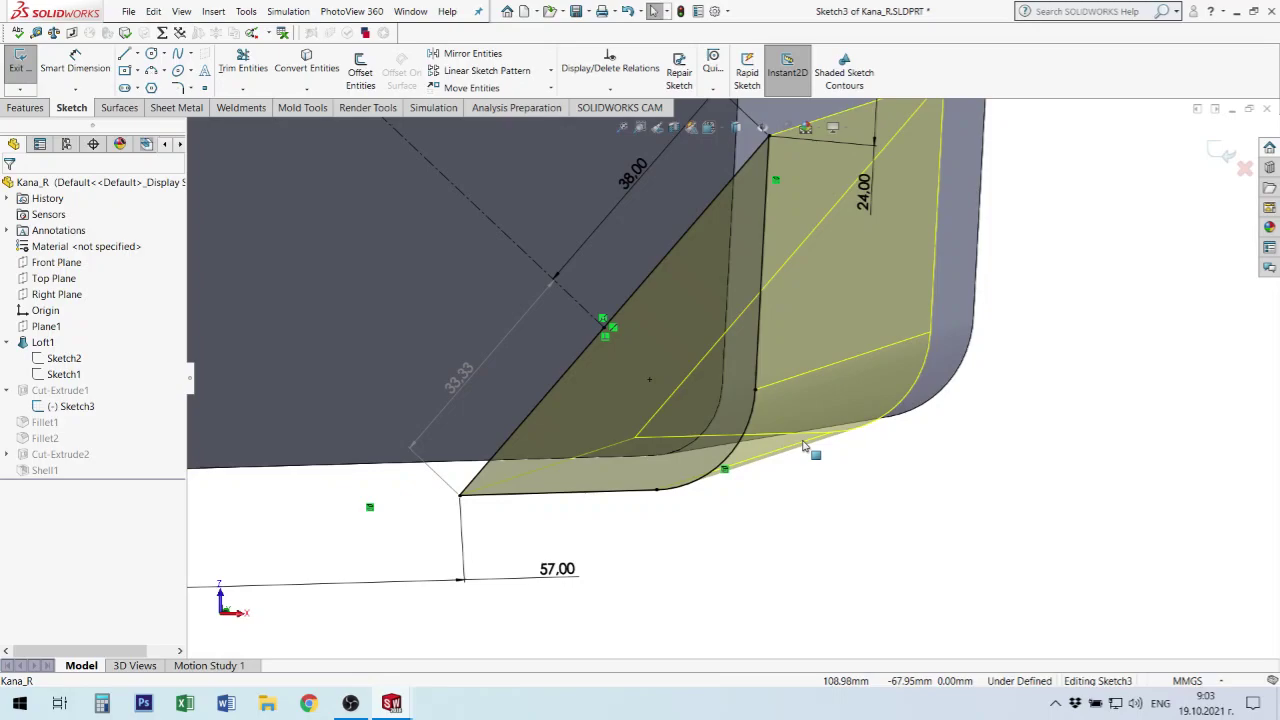
pyautogui.click(242, 89)
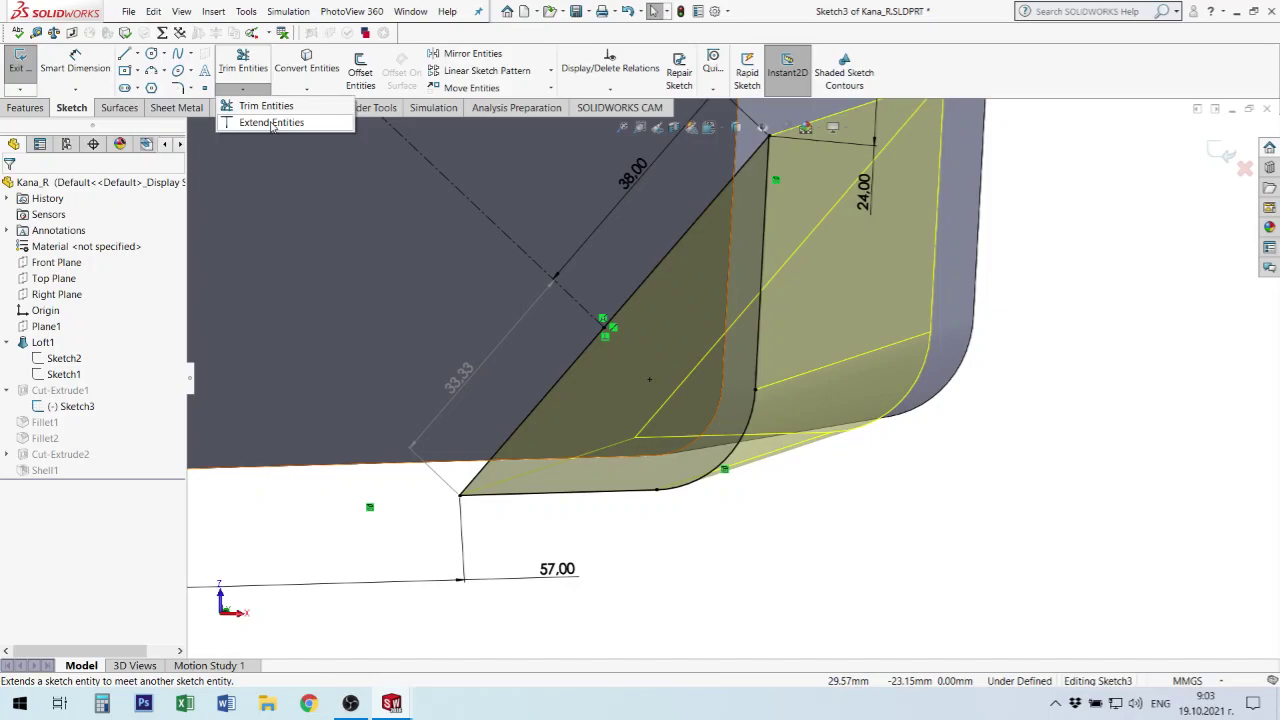
pyautogui.click(1078, 342)
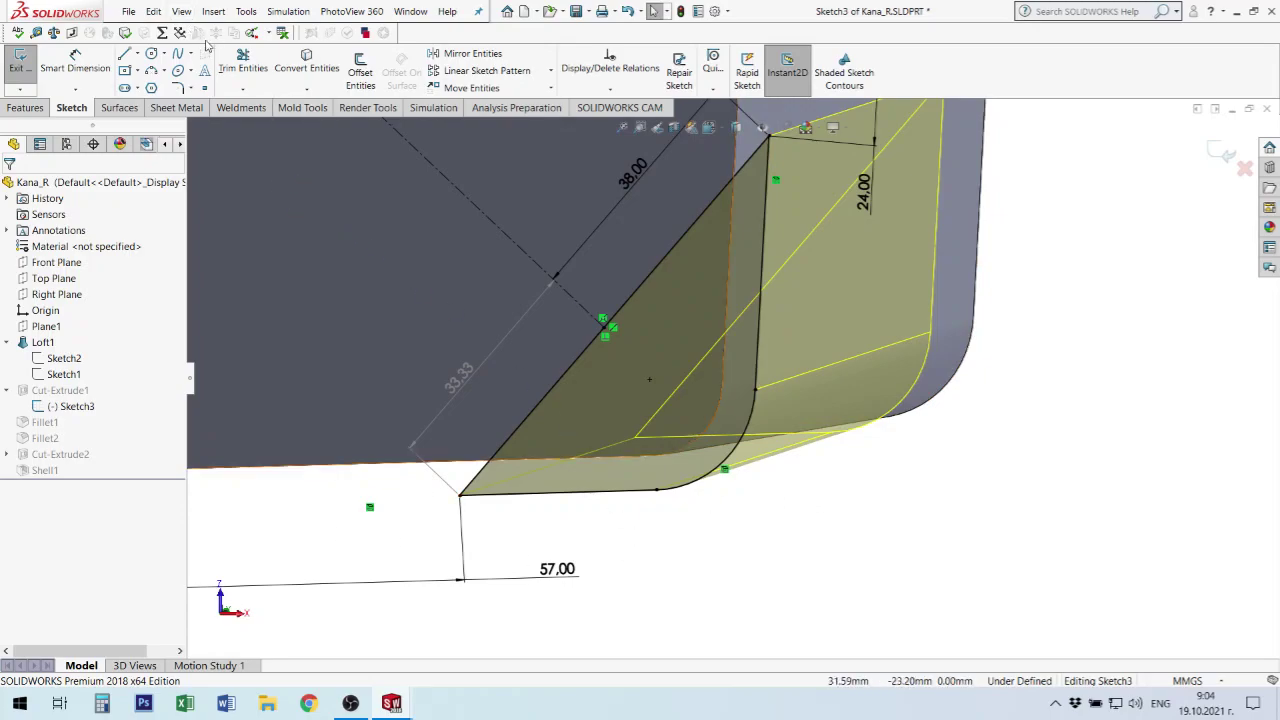
pyautogui.click(1222, 152)
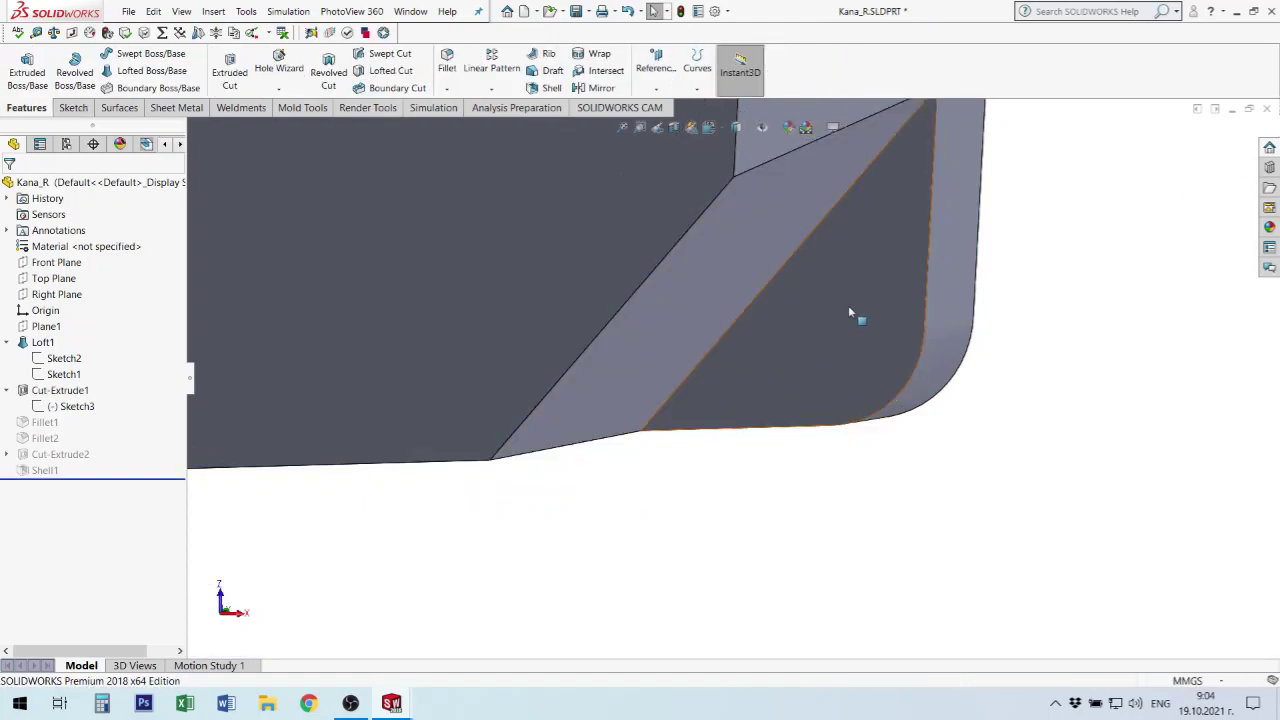
# - Zoom out and orbit Kana_R until its bottom face is in view
pyautogui.scroll(5, 833, 207)
pyautogui.scroll(4, 784, 305)
pyautogui.moveTo(757, 334)
pyautogui.mouseDown(button='middle')
pyautogui.moveTo(903, 188)
pyautogui.moveTo(694, 477)
pyautogui.moveTo(783, 494)
pyautogui.moveTo(774, 574)
pyautogui.moveTo(754, 355)
pyautogui.moveTo(757, 437)
pyautogui.mouseUp(button='middle')
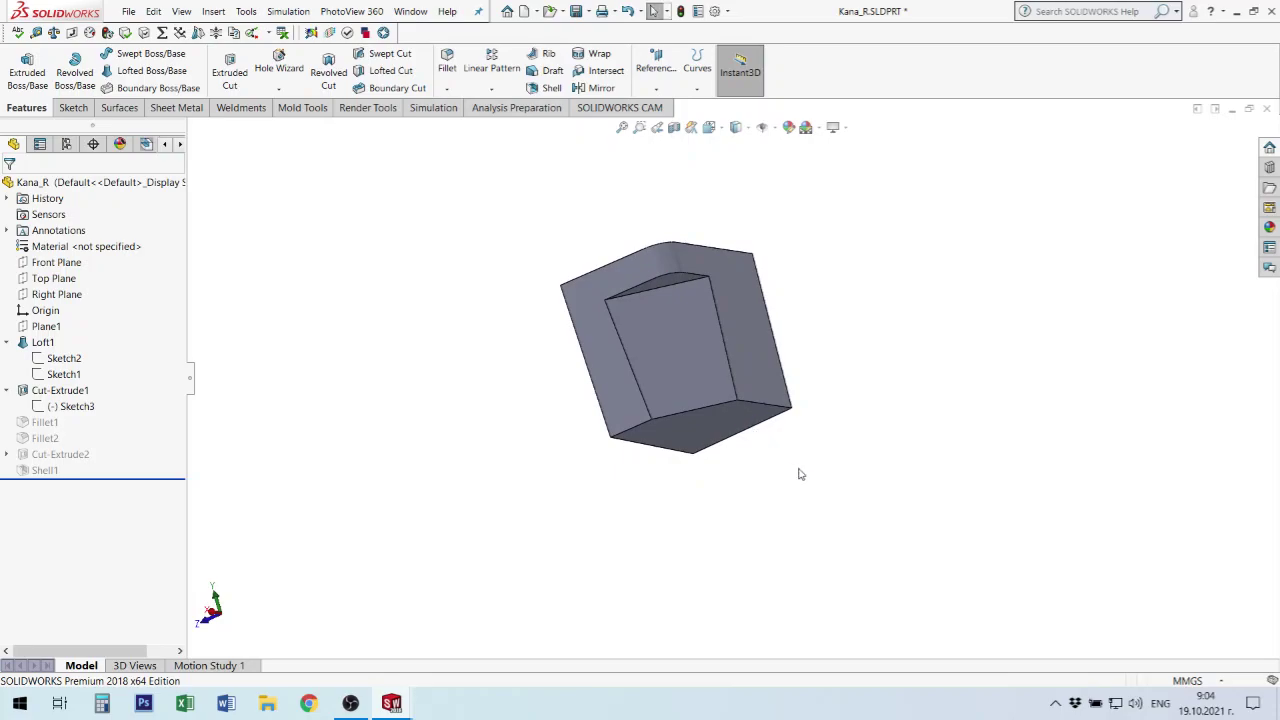
pyautogui.moveTo(696, 366)
pyautogui.mouseDown(button='middle')
pyautogui.moveTo(671, 357)
pyautogui.moveTo(663, 431)
pyautogui.moveTo(678, 411)
pyautogui.moveTo(666, 363)
pyautogui.moveTo(694, 383)
pyautogui.moveTo(696, 425)
pyautogui.mouseUp(button='middle')
# - Sketch on the bottom face a line from the diagonal cut edge to the back edge
pyautogui.click(699, 372)
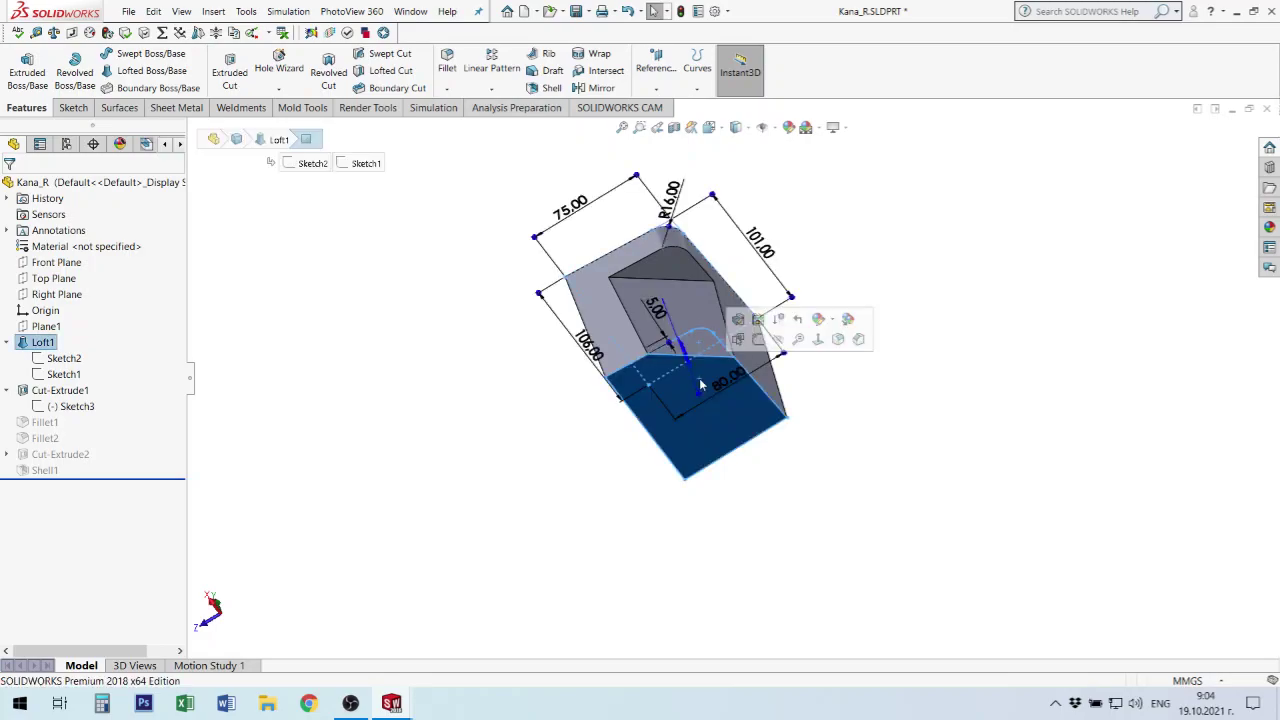
pyautogui.click(765, 341)
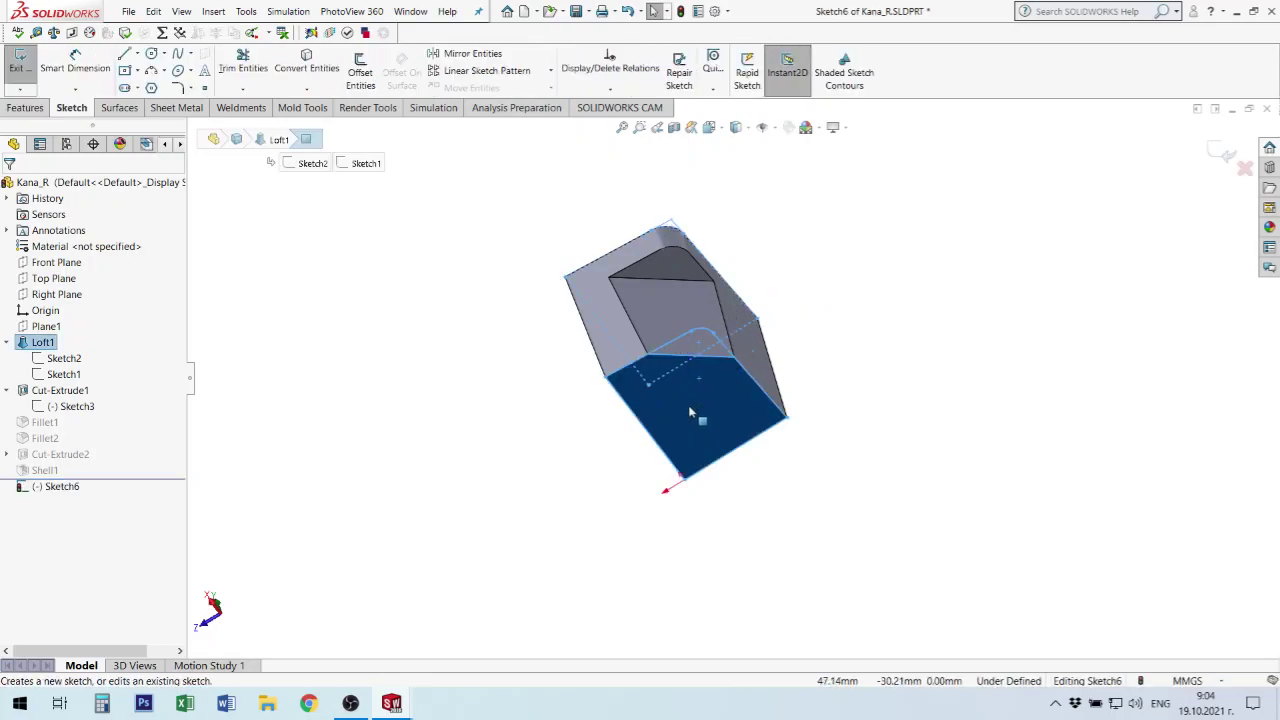
pyautogui.click(132, 55)
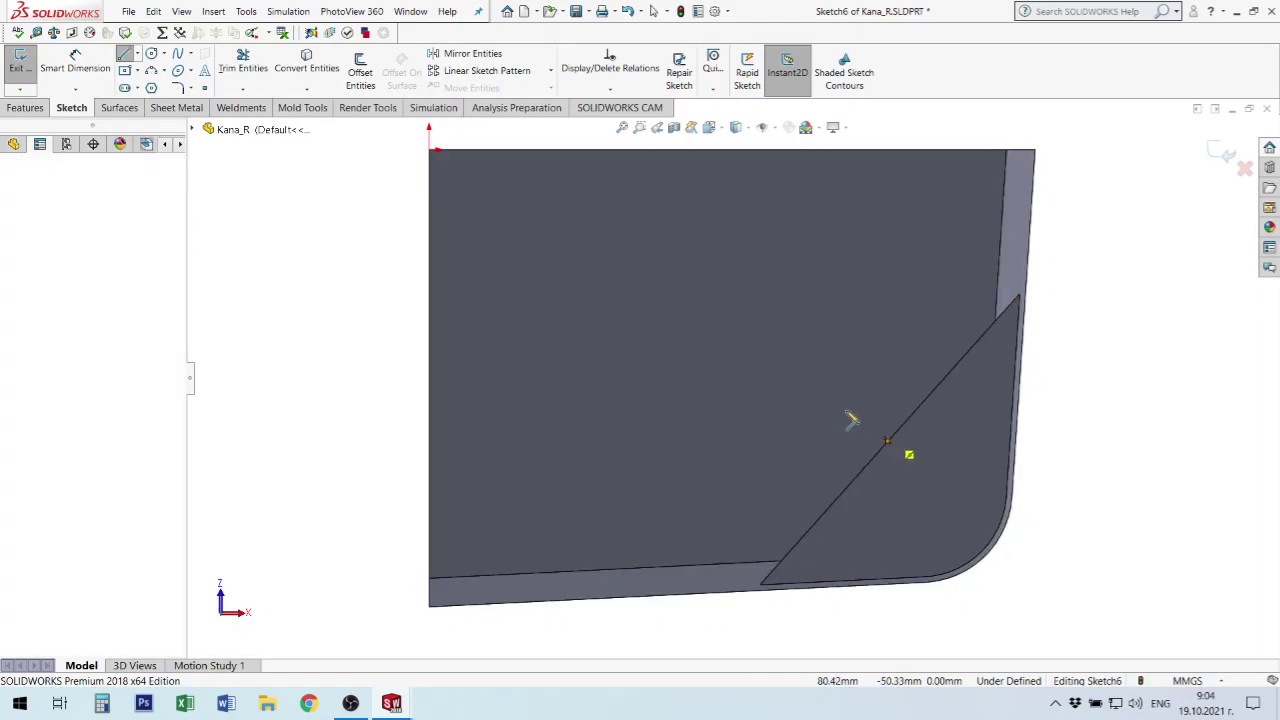
pyautogui.click(887, 441)
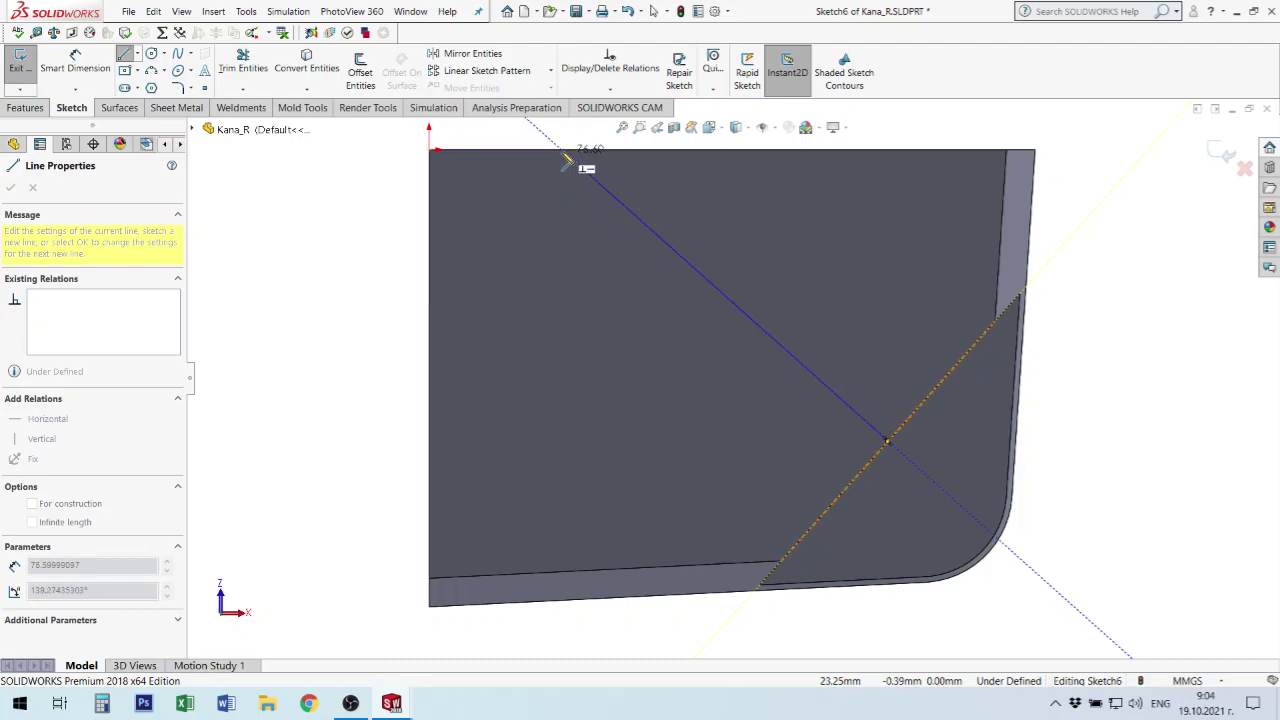
pyautogui.click(563, 156)
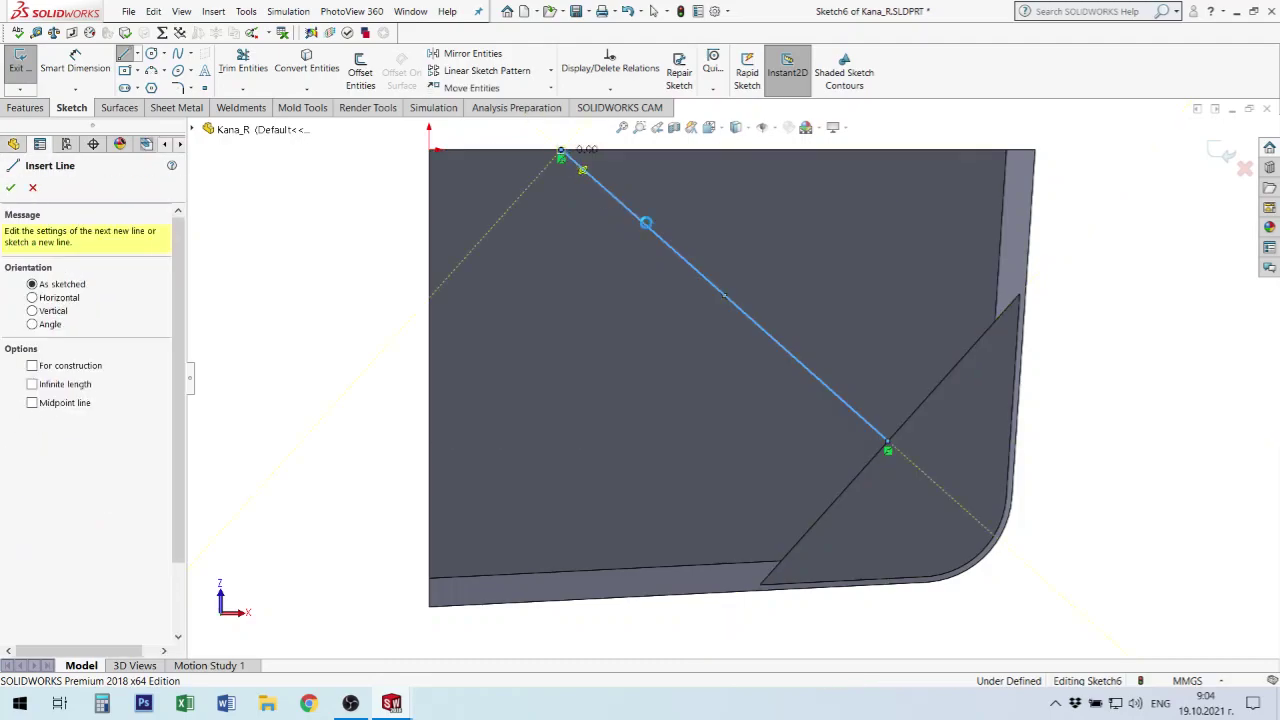
pyautogui.press('Escape')
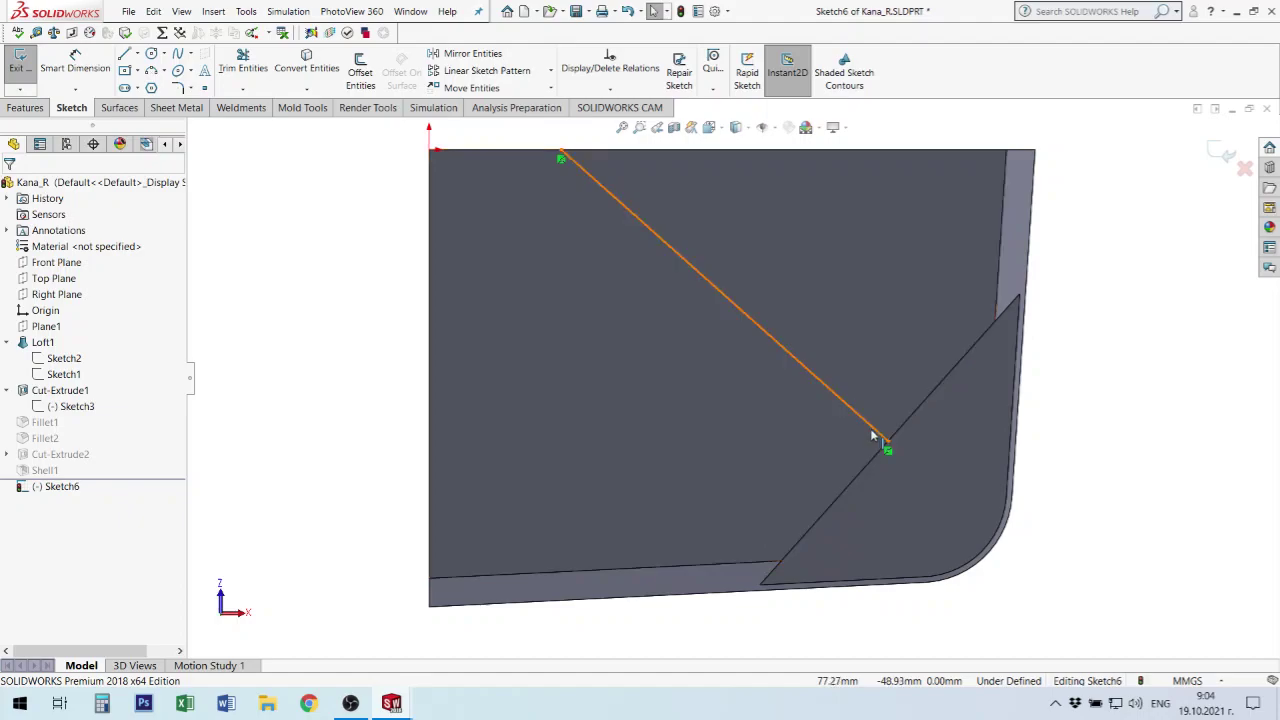
# - Make the line perpendicular to the diagonal cut edge and exit Sketch6
pyautogui.click(872, 436)
pyautogui.keyDown('ctrl'); pyautogui.click(912, 422); pyautogui.keyUp('ctrl')
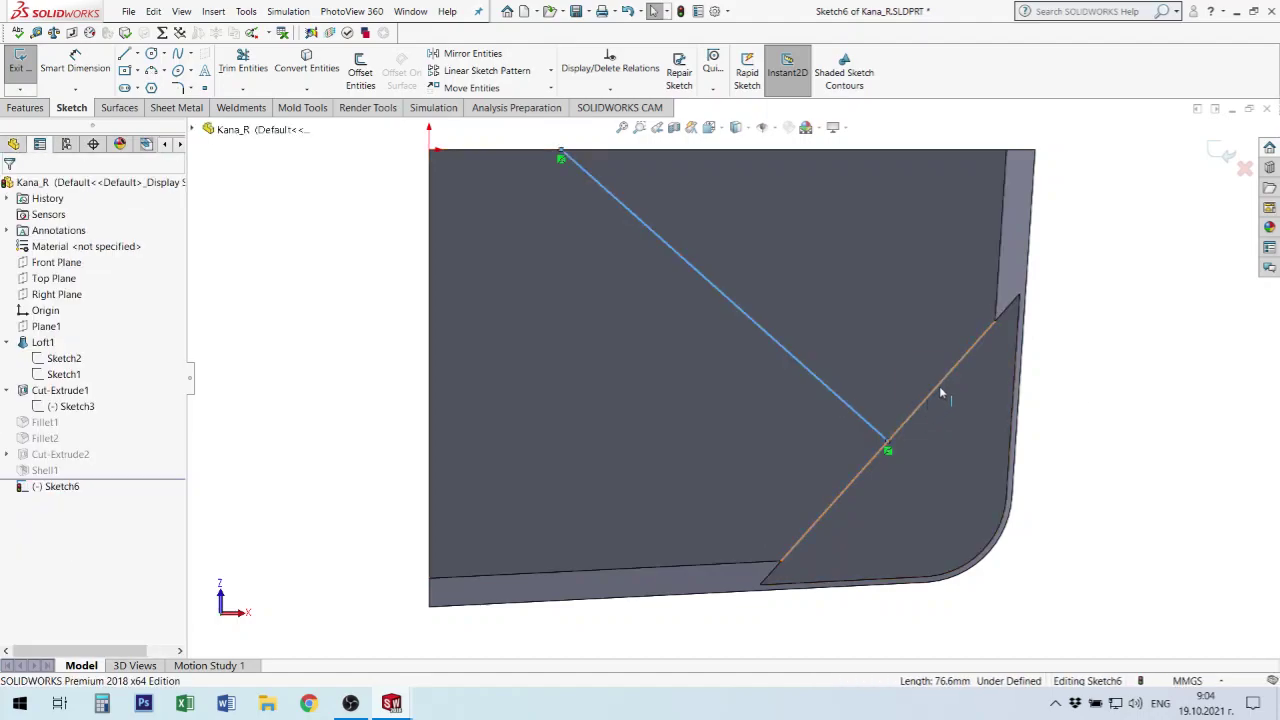
pyautogui.click(970, 358)
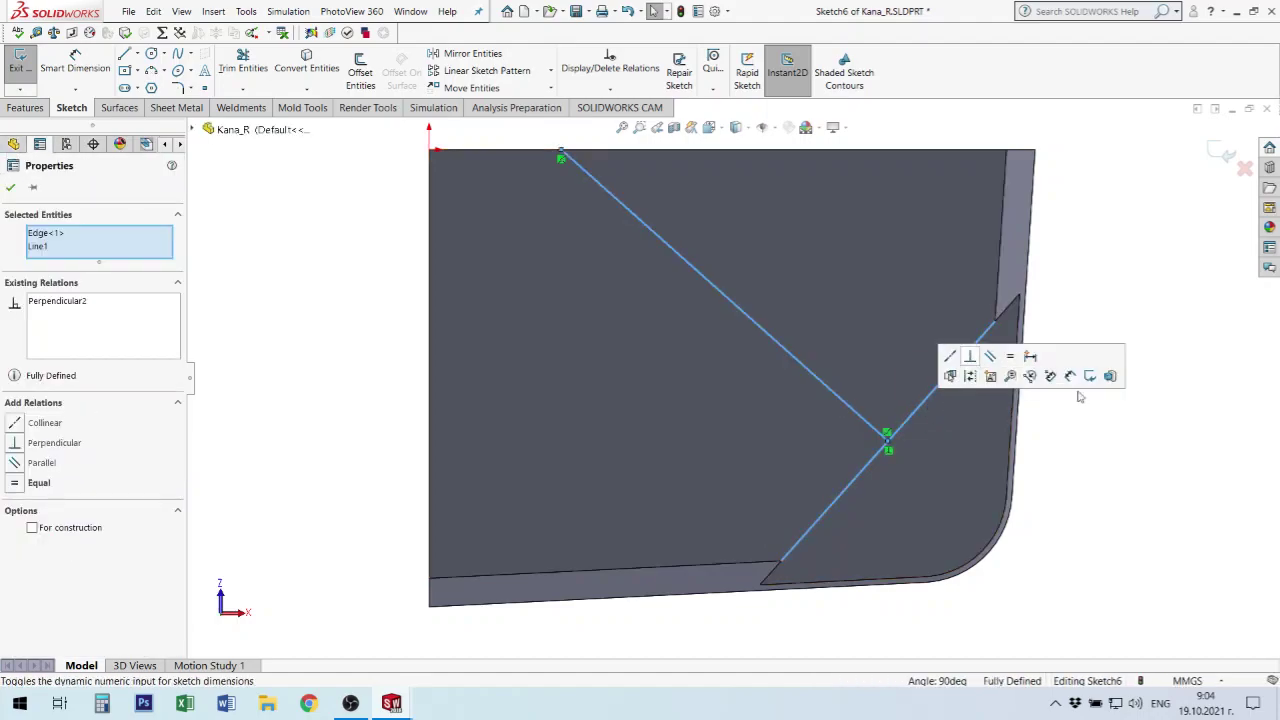
pyautogui.press('Escape')
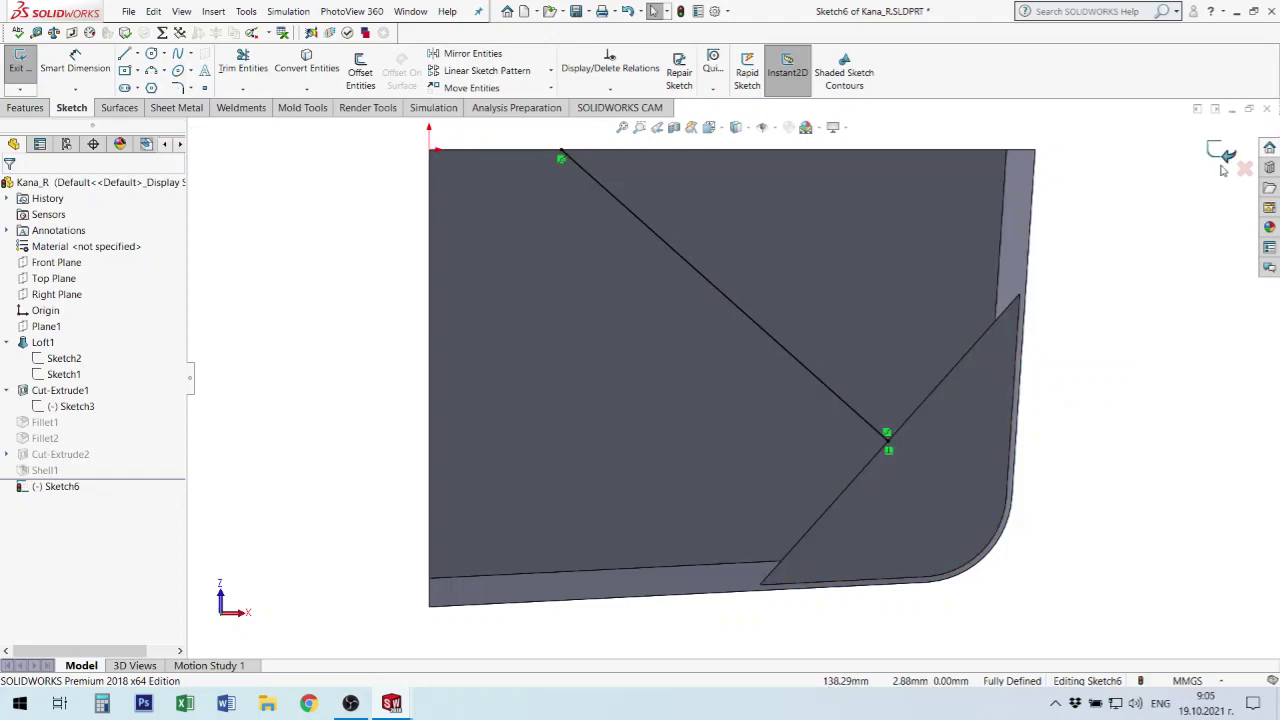
pyautogui.click(1222, 155)
# - Start a new reference plane from the bottom face and the inner side face
pyautogui.moveTo(810, 243)
pyautogui.mouseDown(button='middle')
pyautogui.moveTo(697, 278)
pyautogui.moveTo(674, 396)
pyautogui.mouseUp(button='middle')
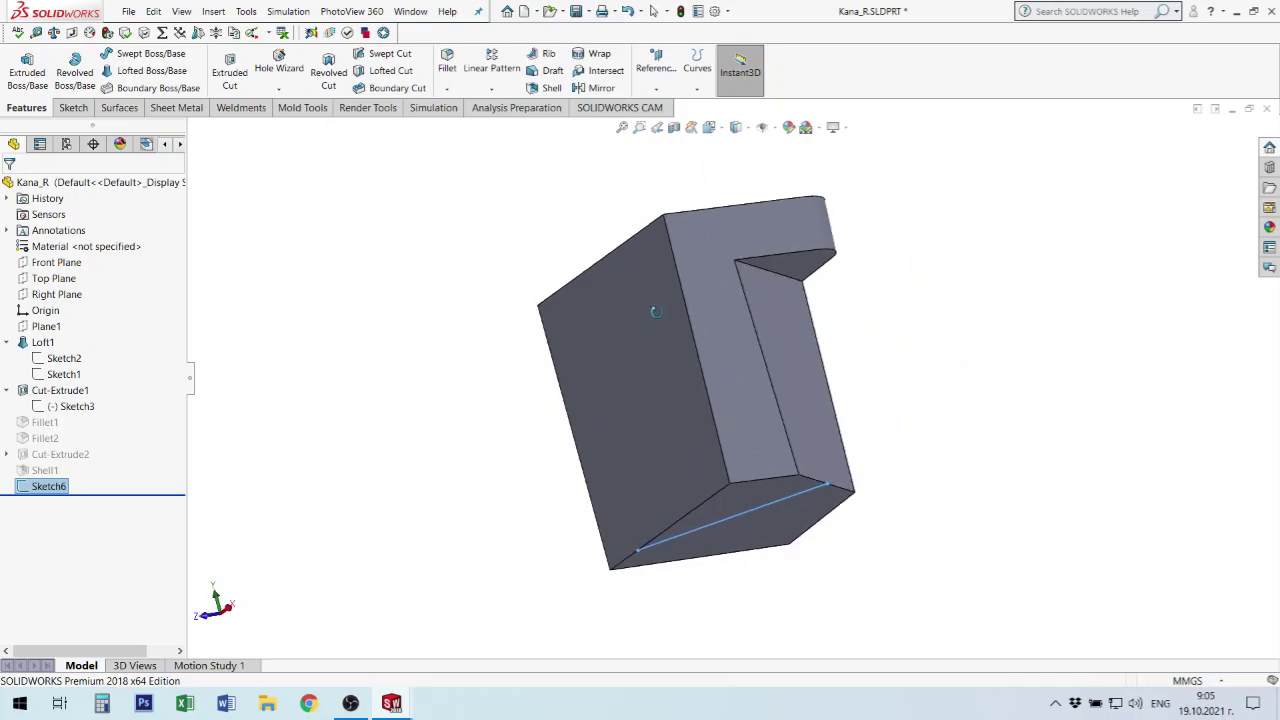
pyautogui.click(753, 510)
pyautogui.keyDown('ctrl'); pyautogui.click(800, 412); pyautogui.keyUp('ctrl')
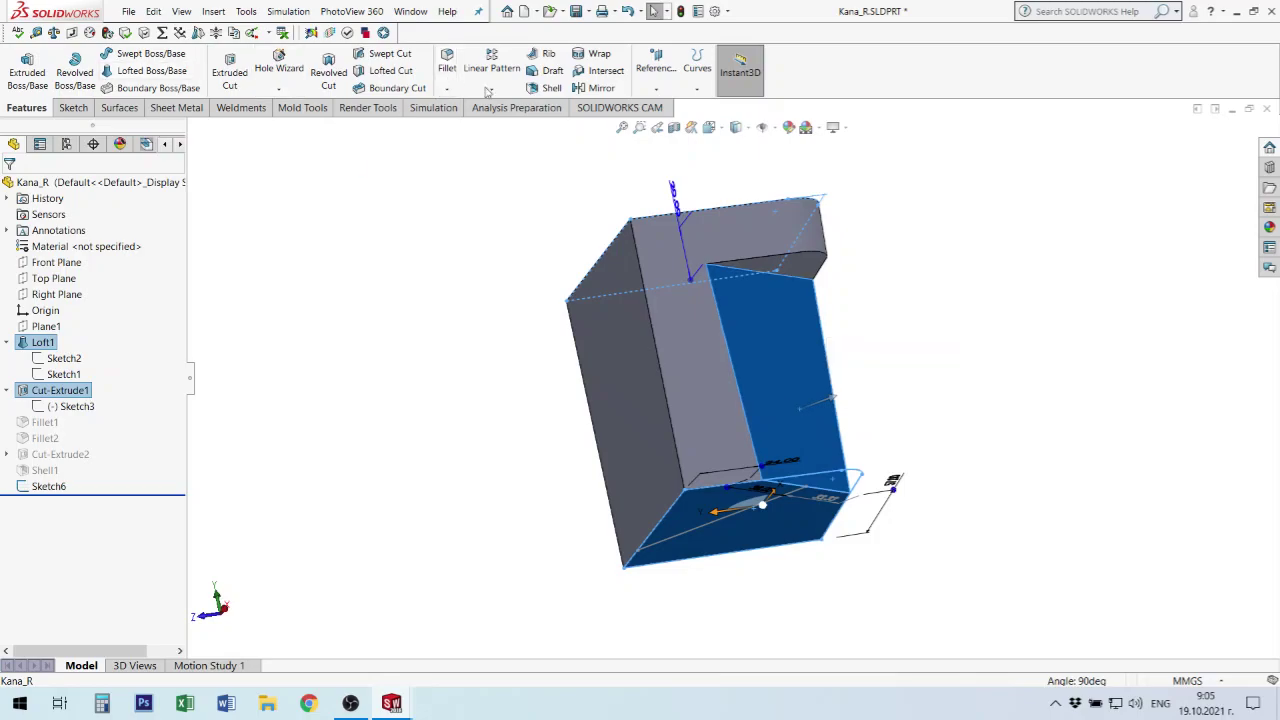
pyautogui.click(665, 74)
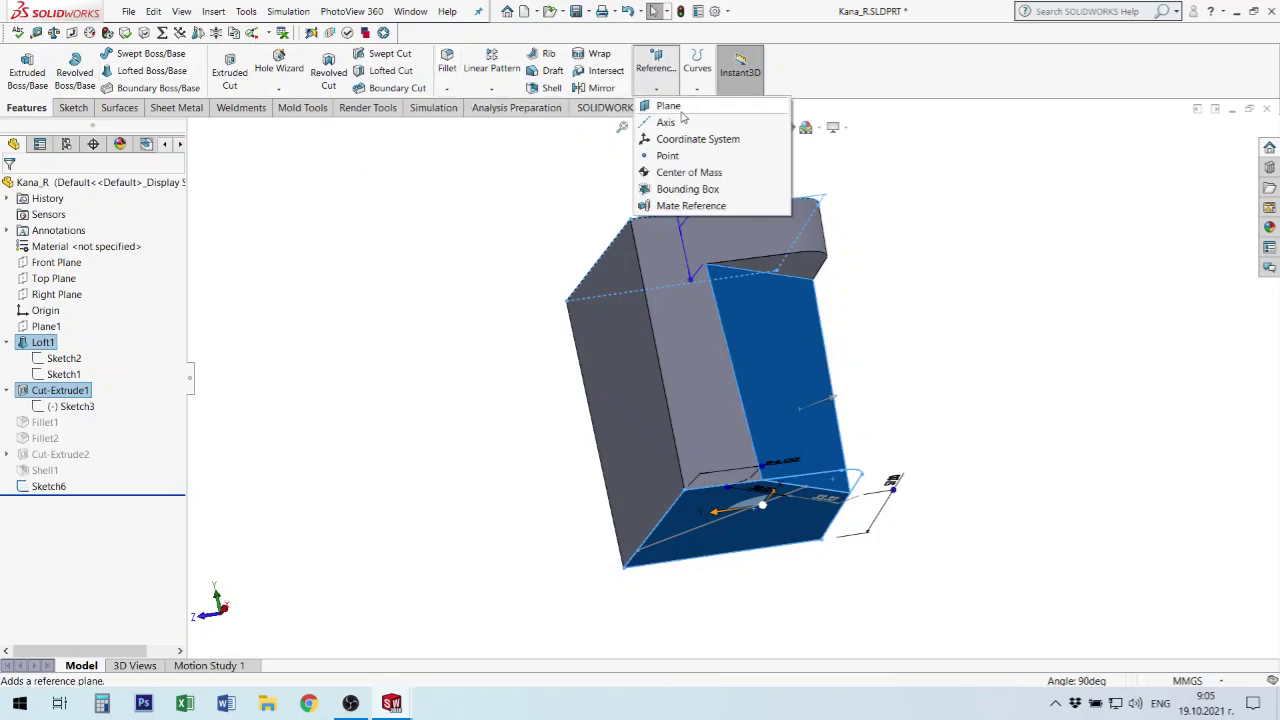
pyautogui.click(668, 106)
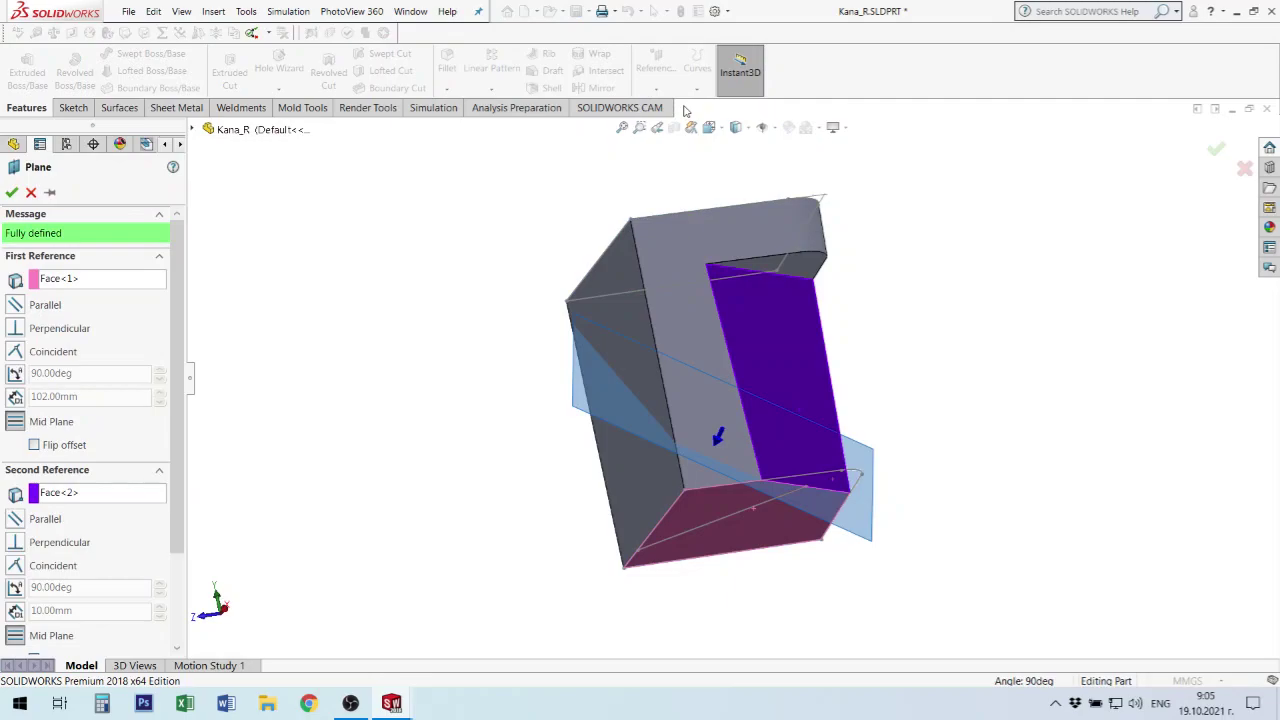
pyautogui.moveTo(840, 485)
pyautogui.mouseDown(button='middle')
pyautogui.moveTo(832, 383)
pyautogui.moveTo(822, 488)
pyautogui.mouseUp(button='middle')
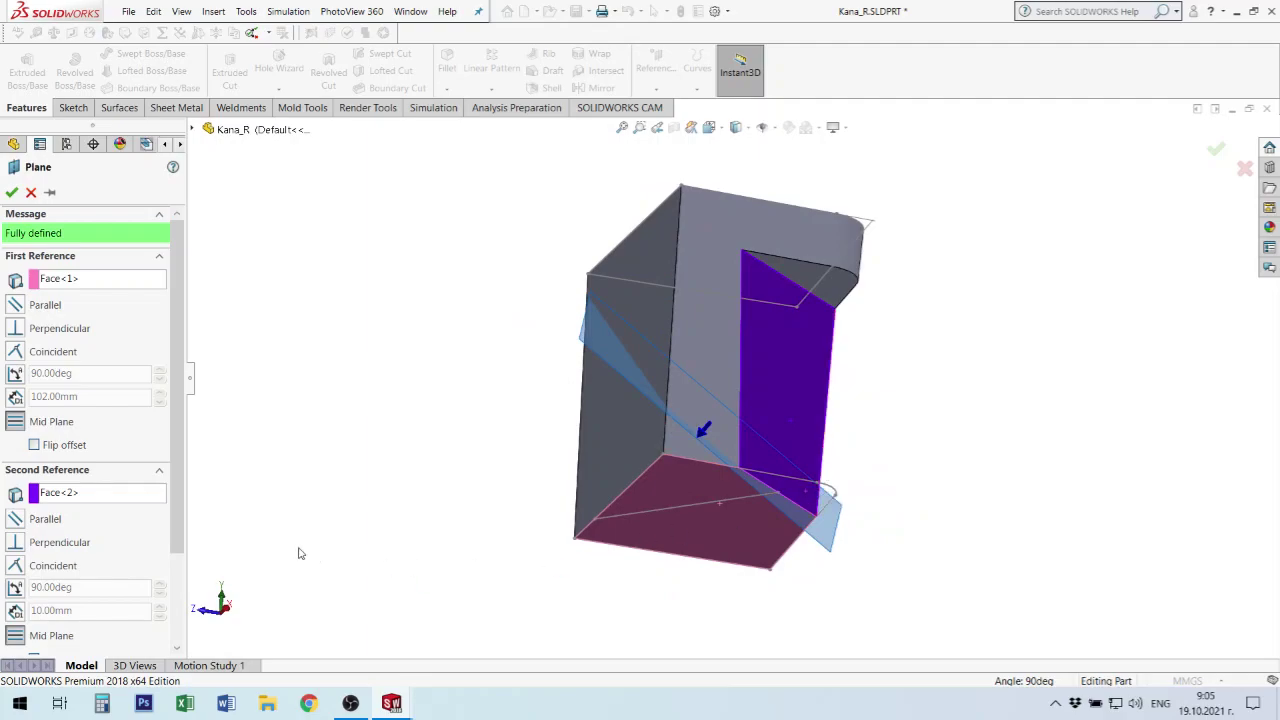
# - Swap the bottom face for Sketch6's line endpoint, set perpendicular to the side face, then remove Point1@Sketch6
pyautogui.click(97, 280)
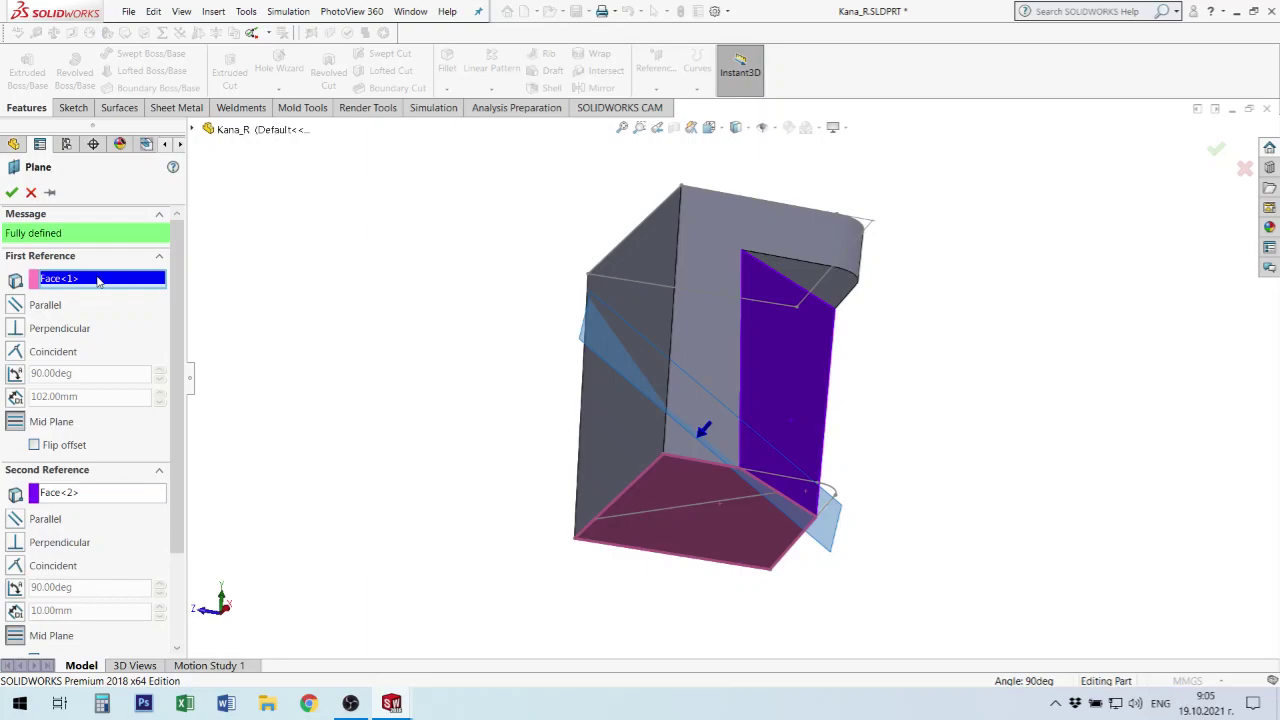
pyautogui.press('Delete')
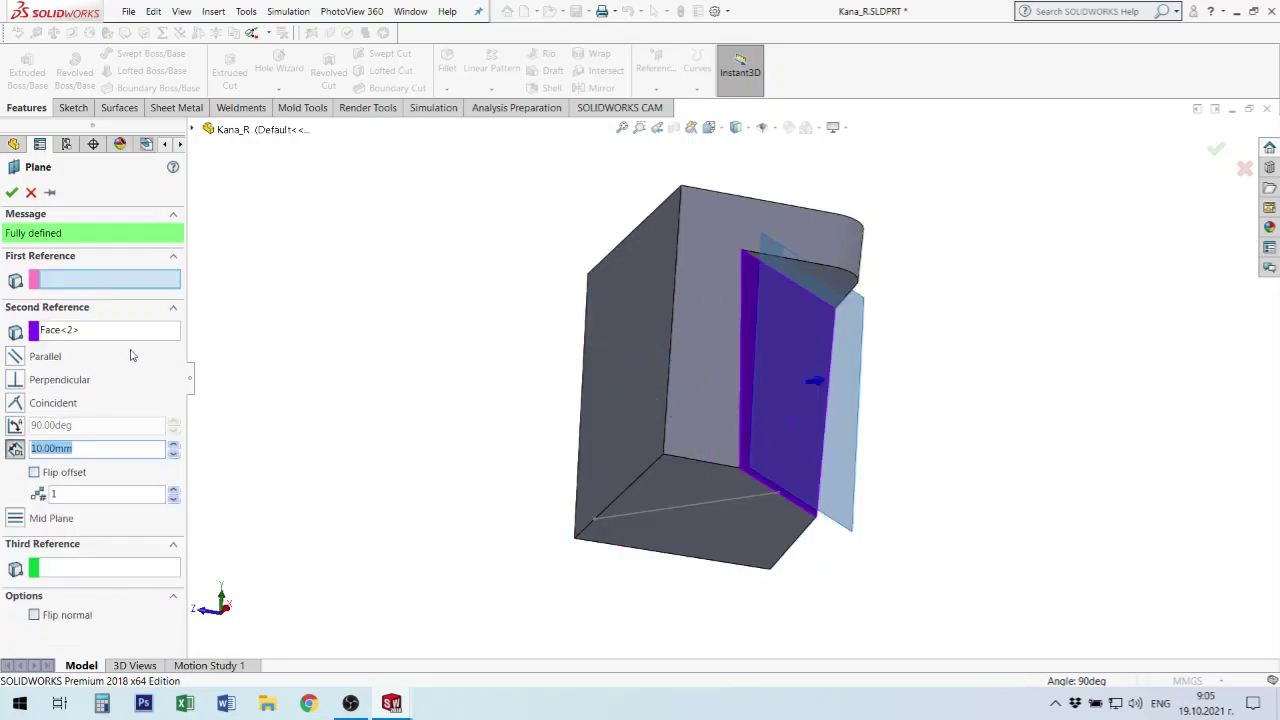
pyautogui.click(87, 283)
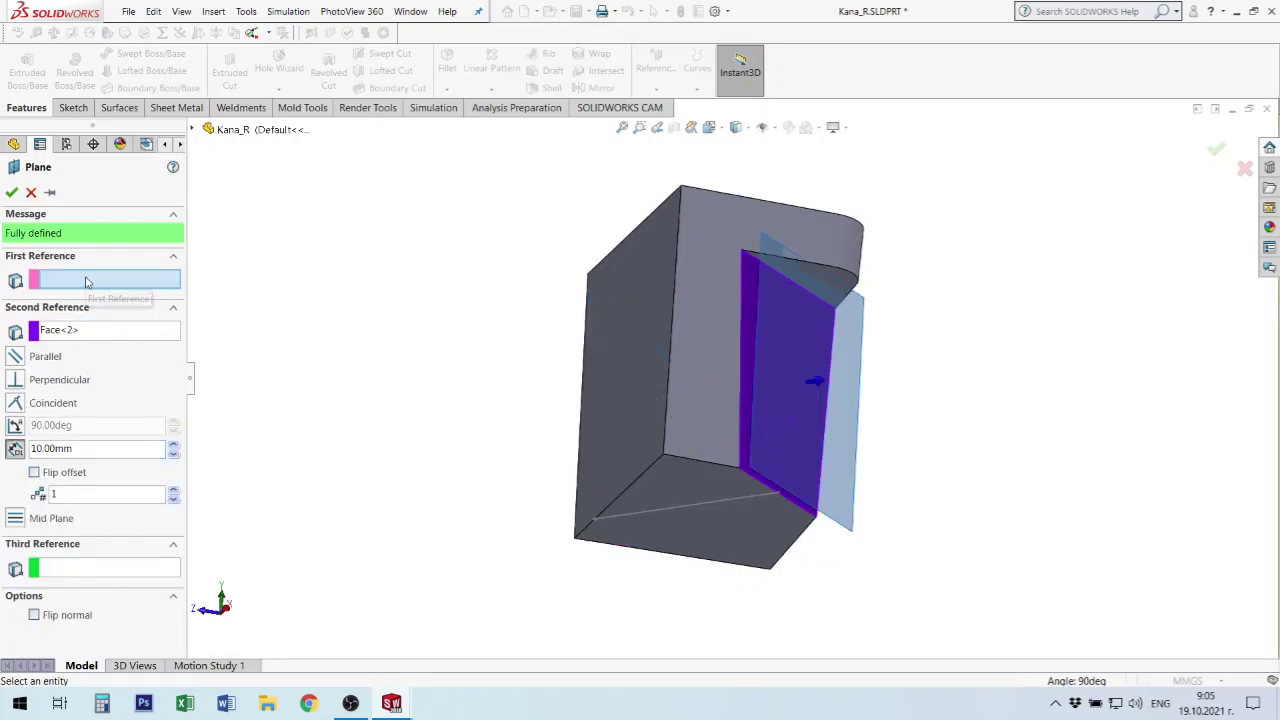
pyautogui.click(695, 511)
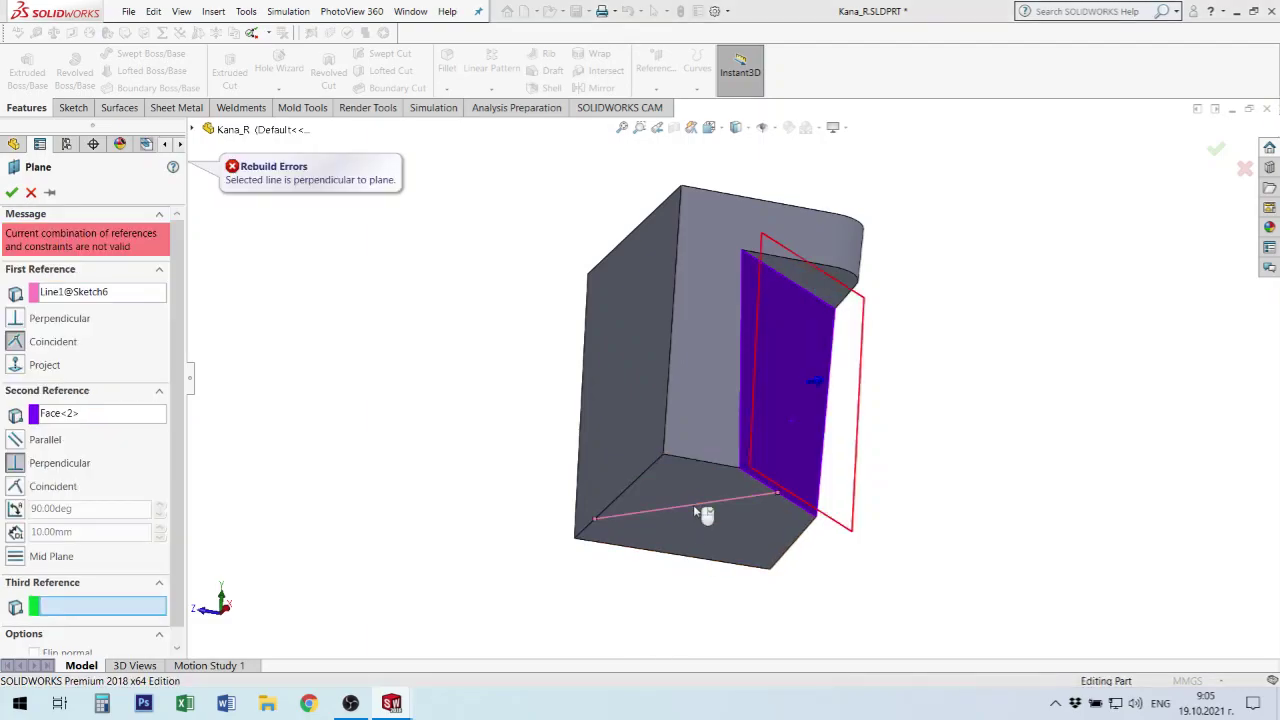
pyautogui.moveTo(763, 450)
pyautogui.mouseDown(button='middle')
pyautogui.moveTo(751, 399)
pyautogui.moveTo(773, 283)
pyautogui.moveTo(760, 371)
pyautogui.mouseUp(button='middle')
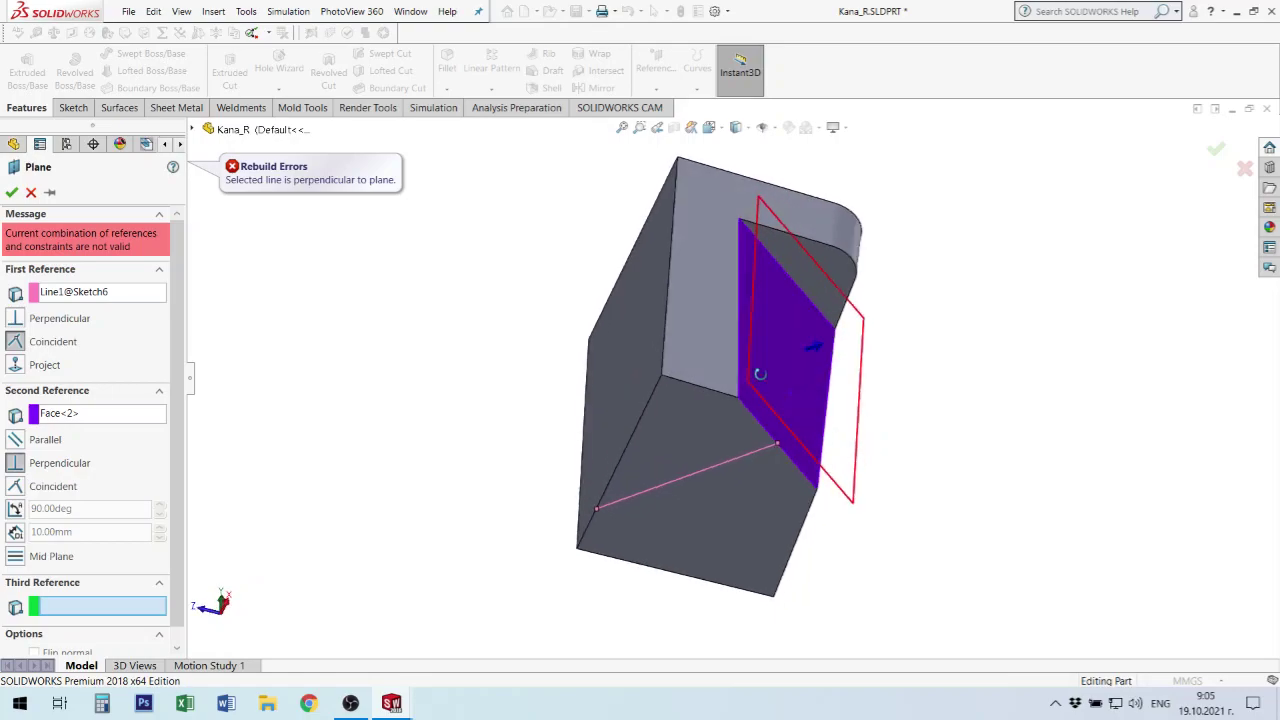
pyautogui.click(735, 461)
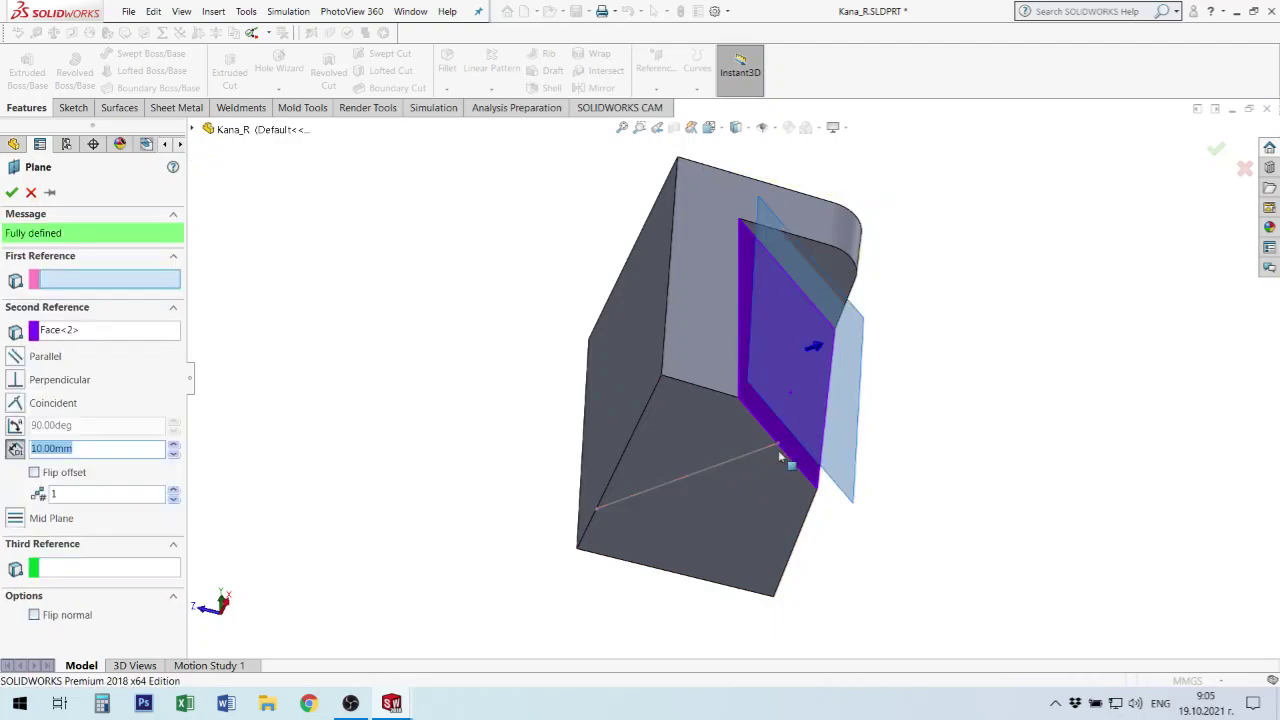
pyautogui.click(778, 447)
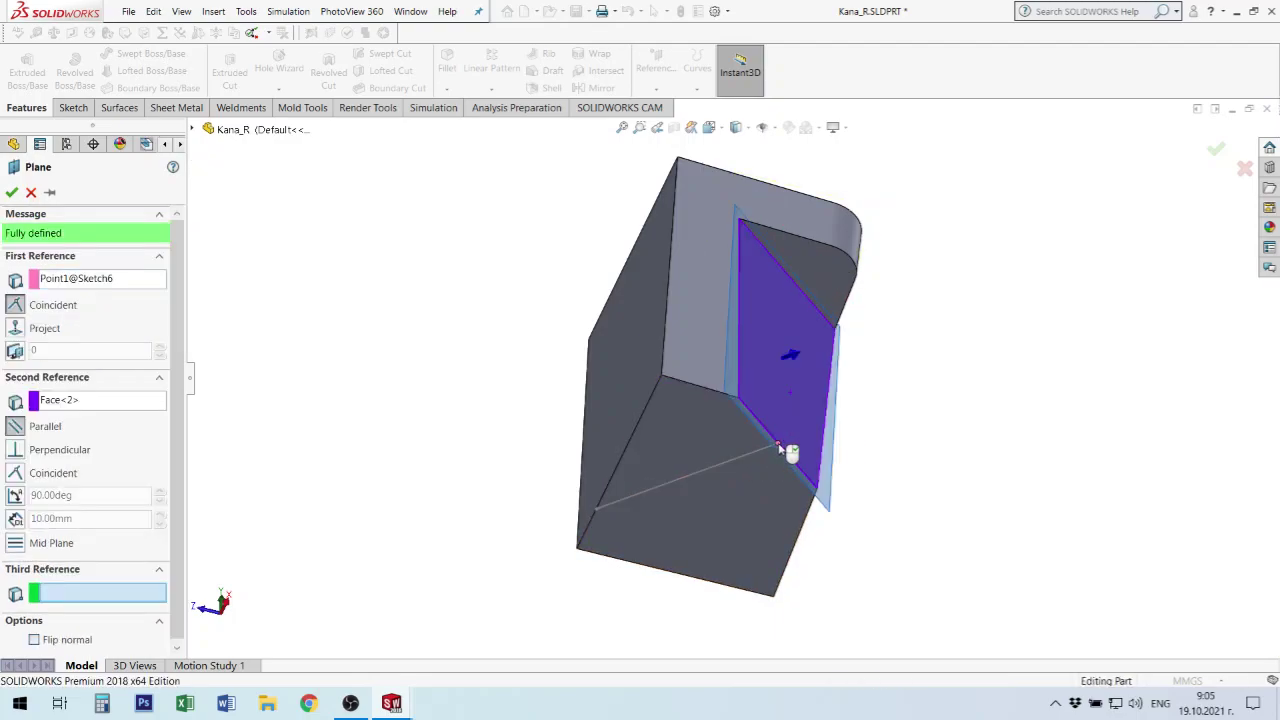
pyautogui.click(16, 451)
pyautogui.moveTo(421, 508); pyautogui.dragTo(557, 599, button='middle')
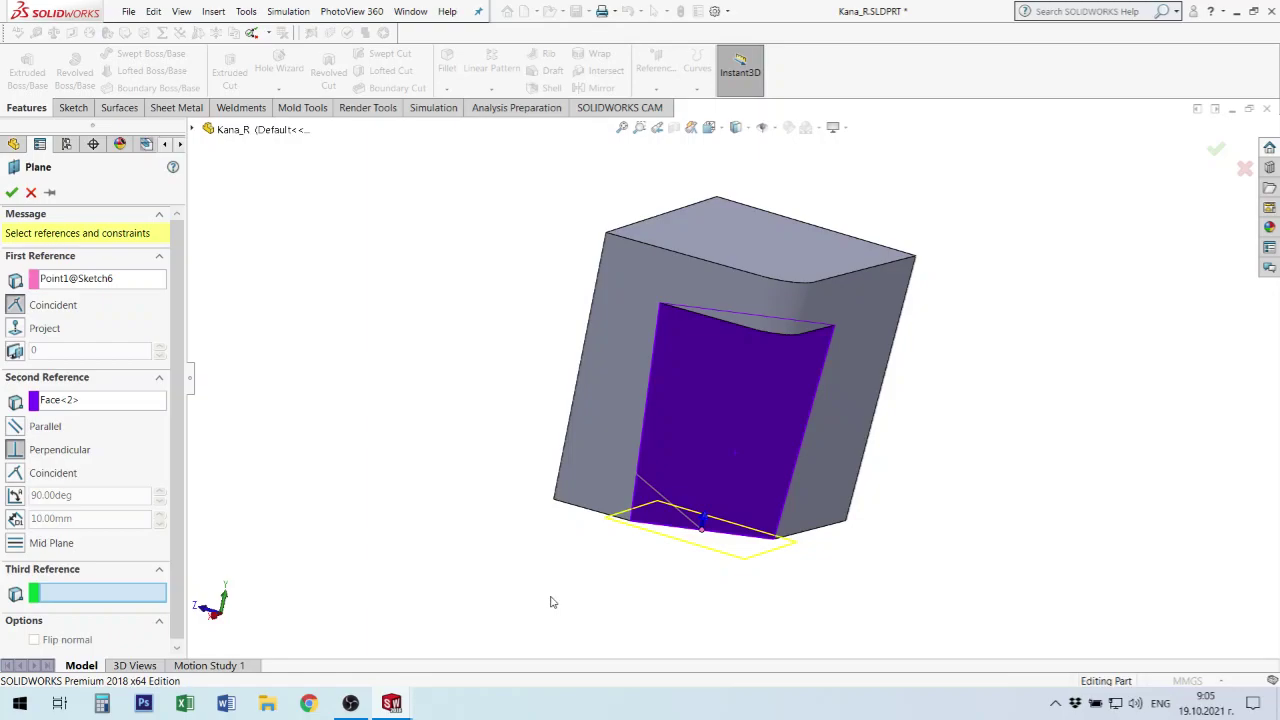
pyautogui.click(71, 282)
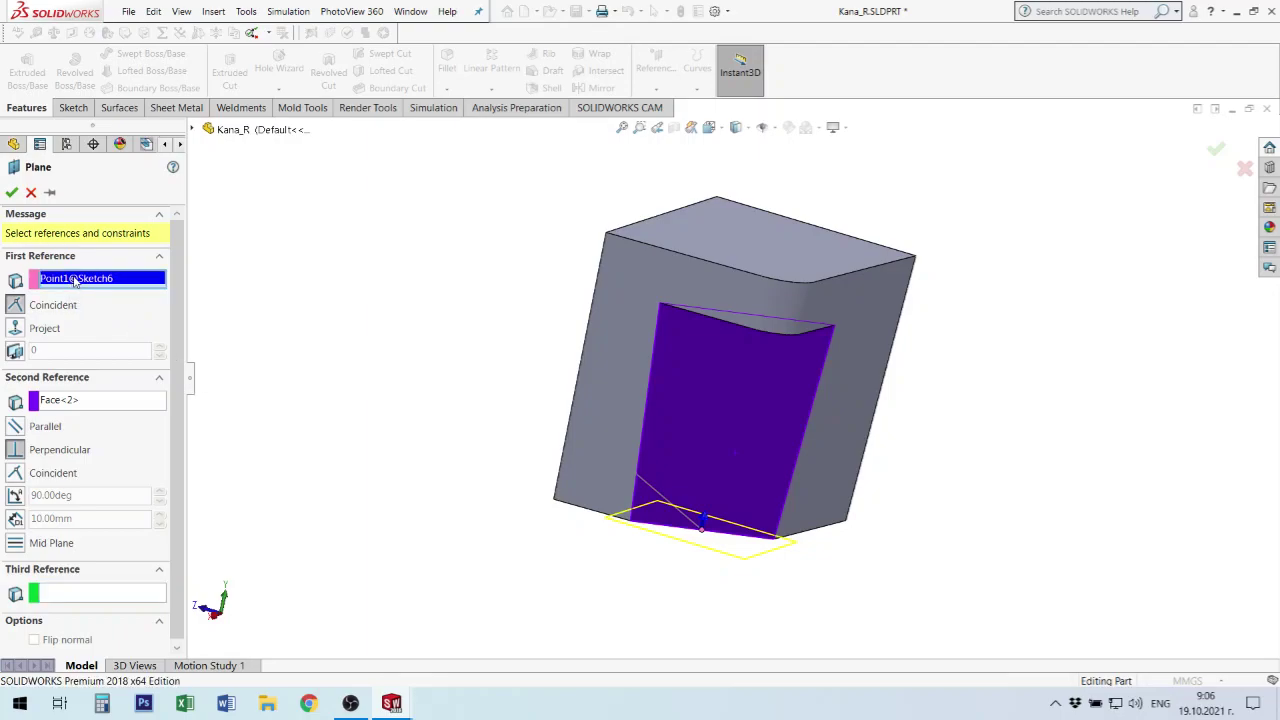
pyautogui.press('Delete')
# - Remove the Face<2> reference and pick the diagonal Sketch6 line as a plane reference
pyautogui.click(80, 331)
pyautogui.press('Delete')
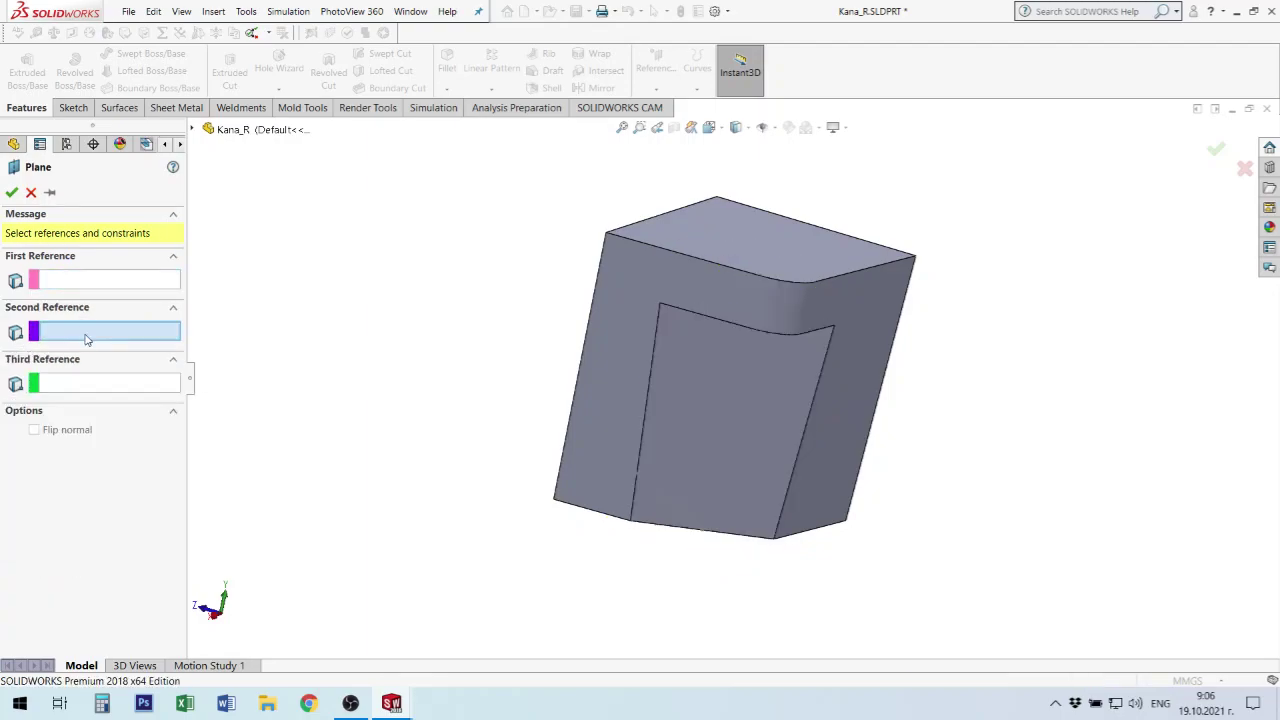
pyautogui.moveTo(771, 514); pyautogui.dragTo(726, 517, button='middle')
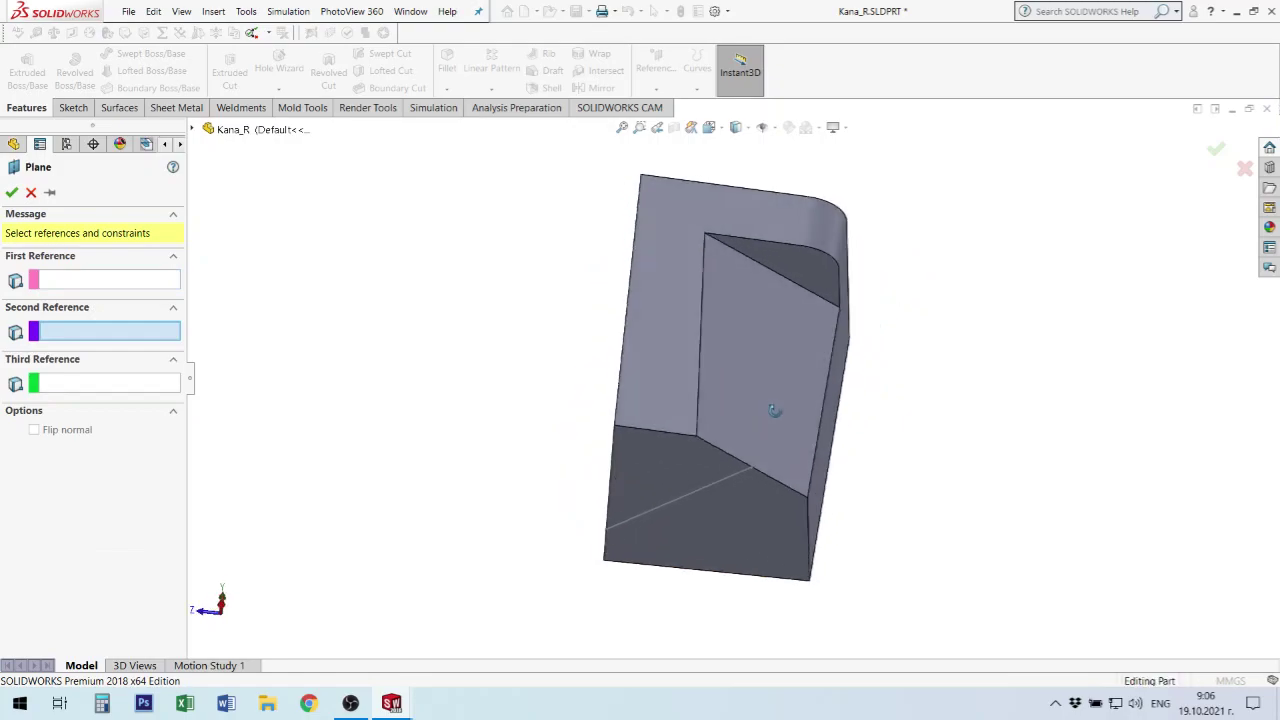
pyautogui.click(723, 483)
pyautogui.moveTo(782, 435)
pyautogui.mouseDown(button='middle')
pyautogui.moveTo(700, 551)
pyautogui.moveTo(661, 520)
pyautogui.moveTo(686, 529)
pyautogui.mouseUp(button='middle')
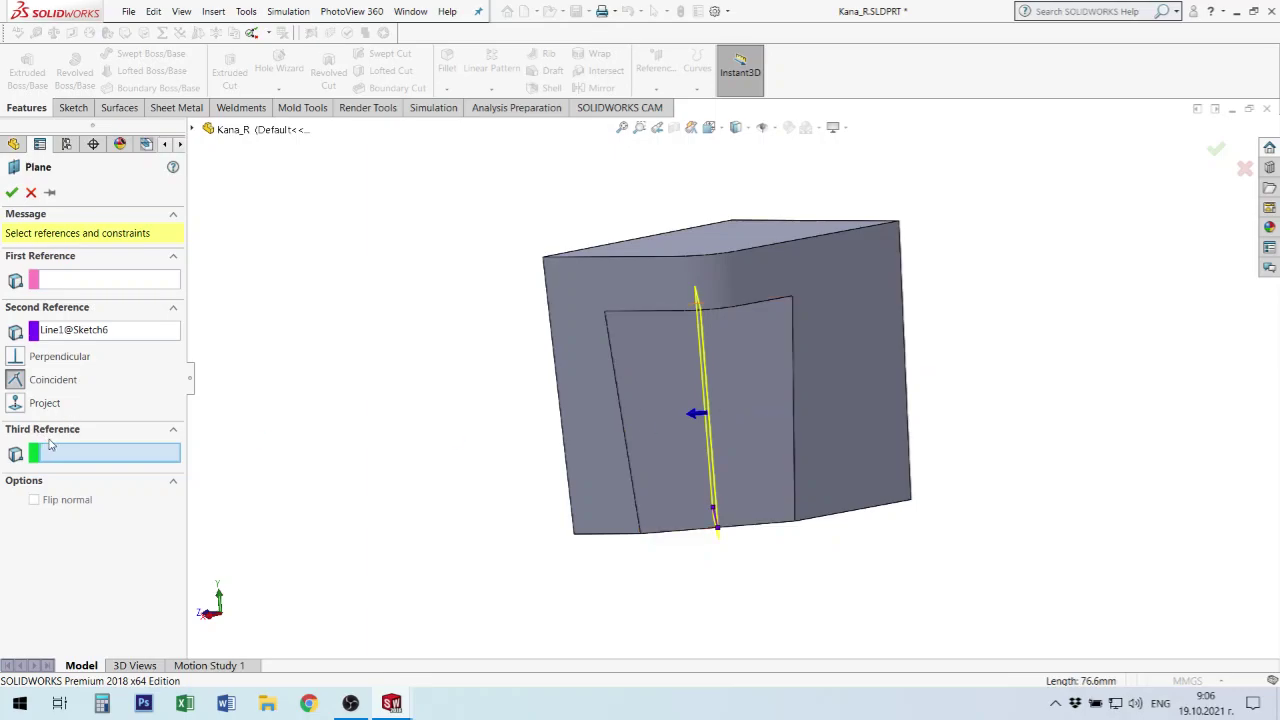
# - Add the bottom edge as a reference, try Perpendicular on both, then cancel the plane
pyautogui.click(85, 282)
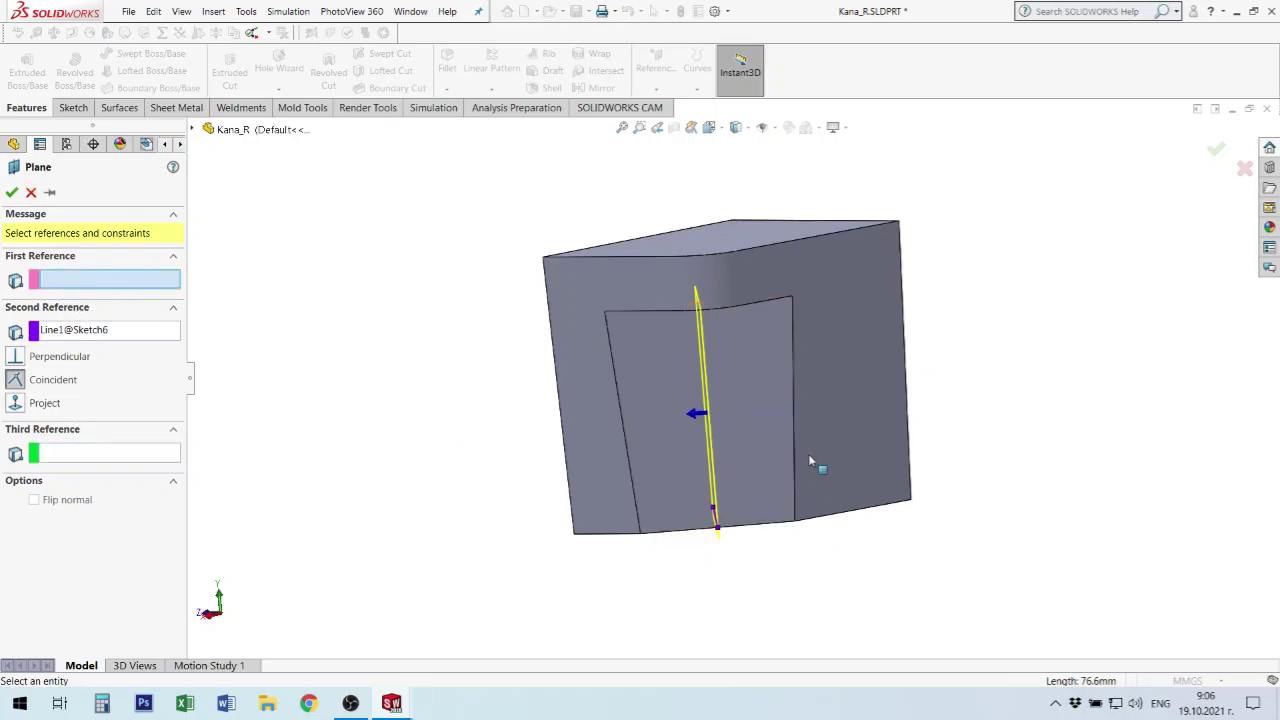
pyautogui.moveTo(781, 452)
pyautogui.mouseDown(button='middle')
pyautogui.moveTo(825, 457)
pyautogui.moveTo(864, 500)
pyautogui.moveTo(831, 491)
pyautogui.mouseUp(button='middle')
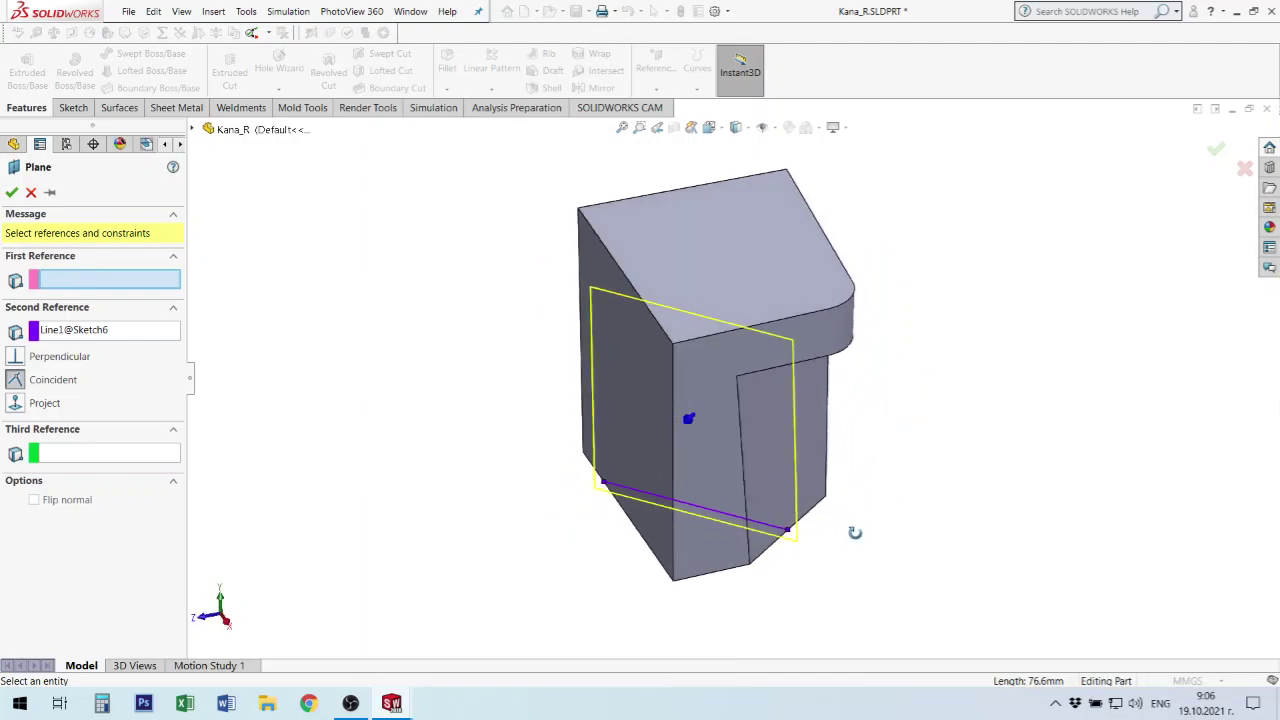
pyautogui.click(815, 487)
pyautogui.click(815, 487)
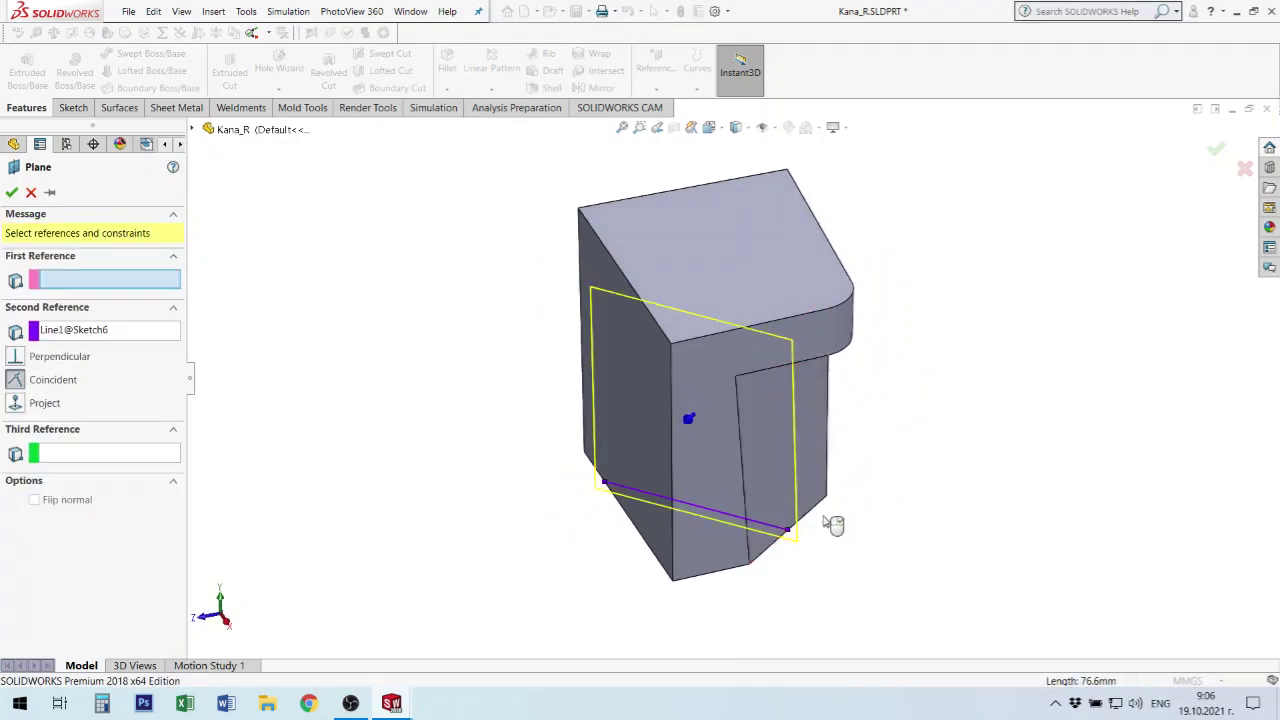
pyautogui.click(822, 509)
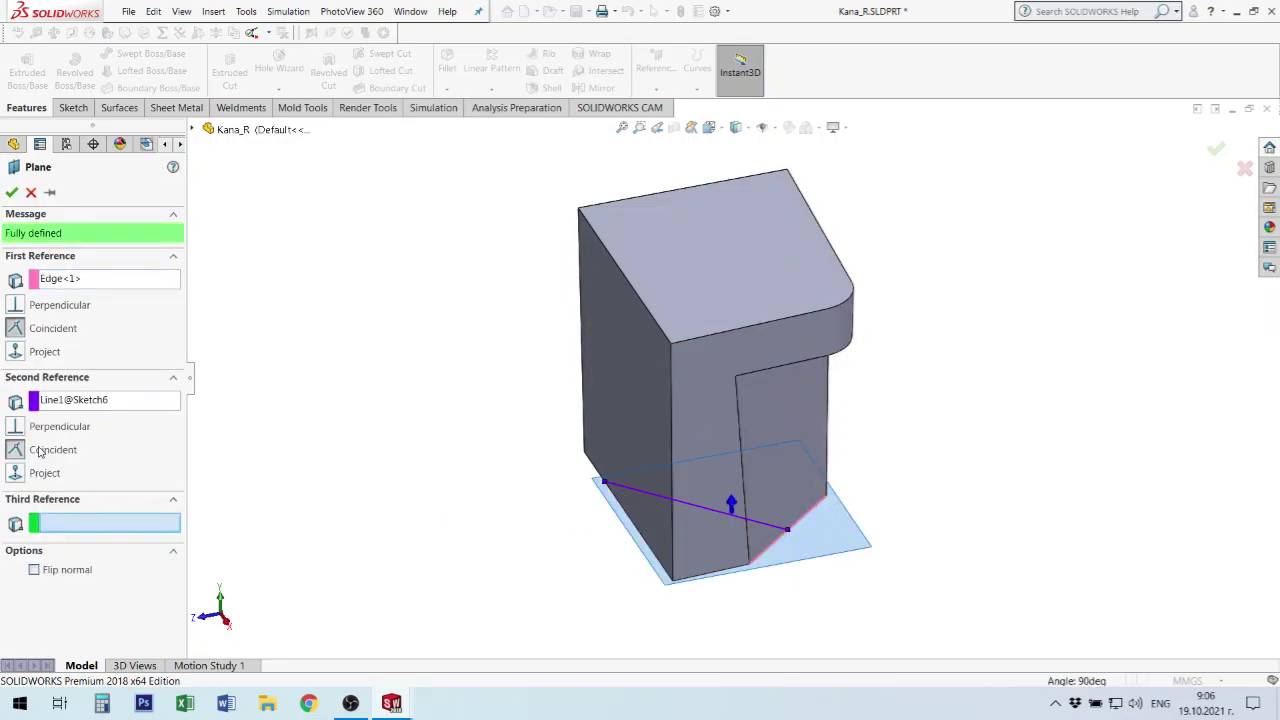
pyautogui.click(16, 426)
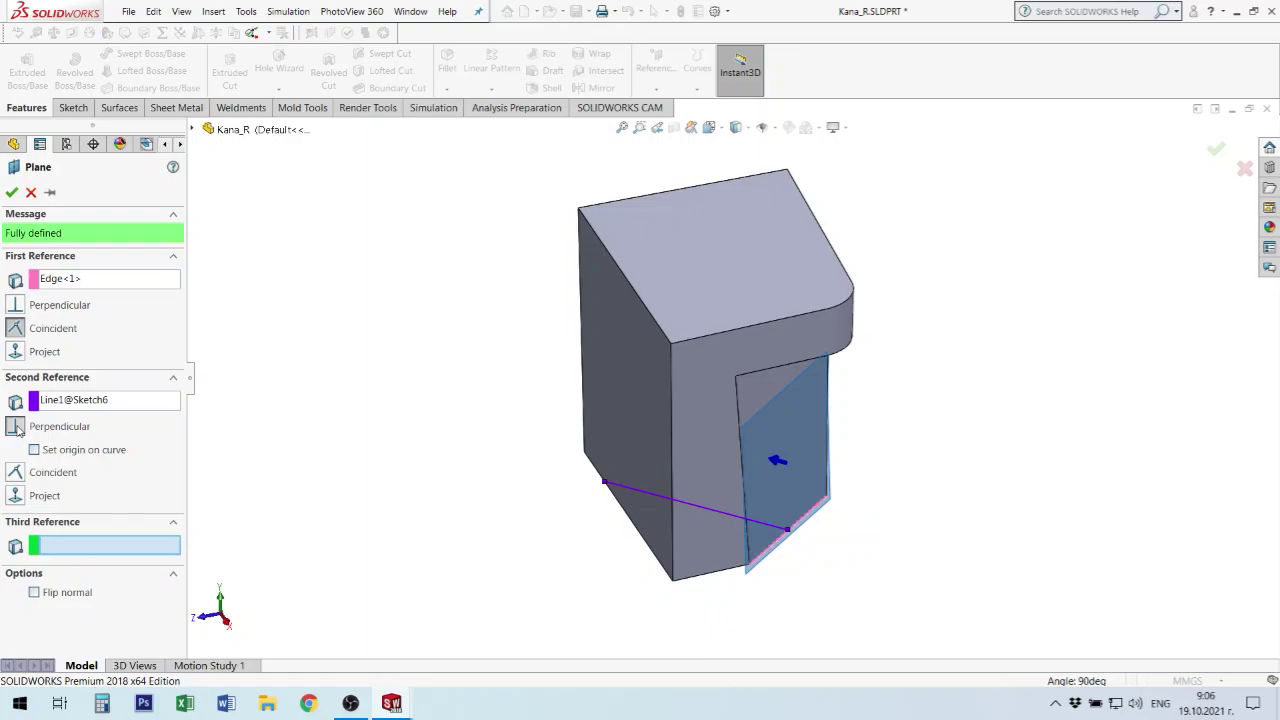
pyautogui.click(16, 306)
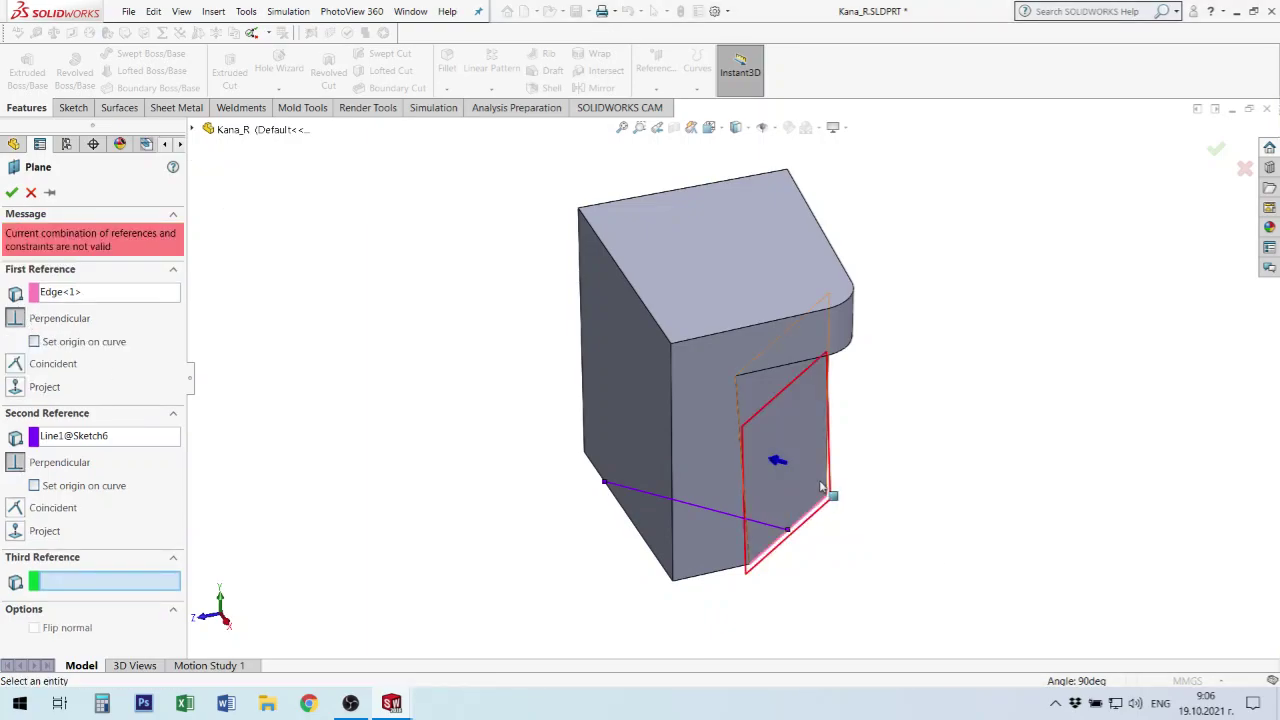
pyautogui.moveTo(826, 490)
pyautogui.mouseDown(button='middle')
pyautogui.moveTo(832, 363)
pyautogui.moveTo(818, 432)
pyautogui.mouseUp(button='middle')
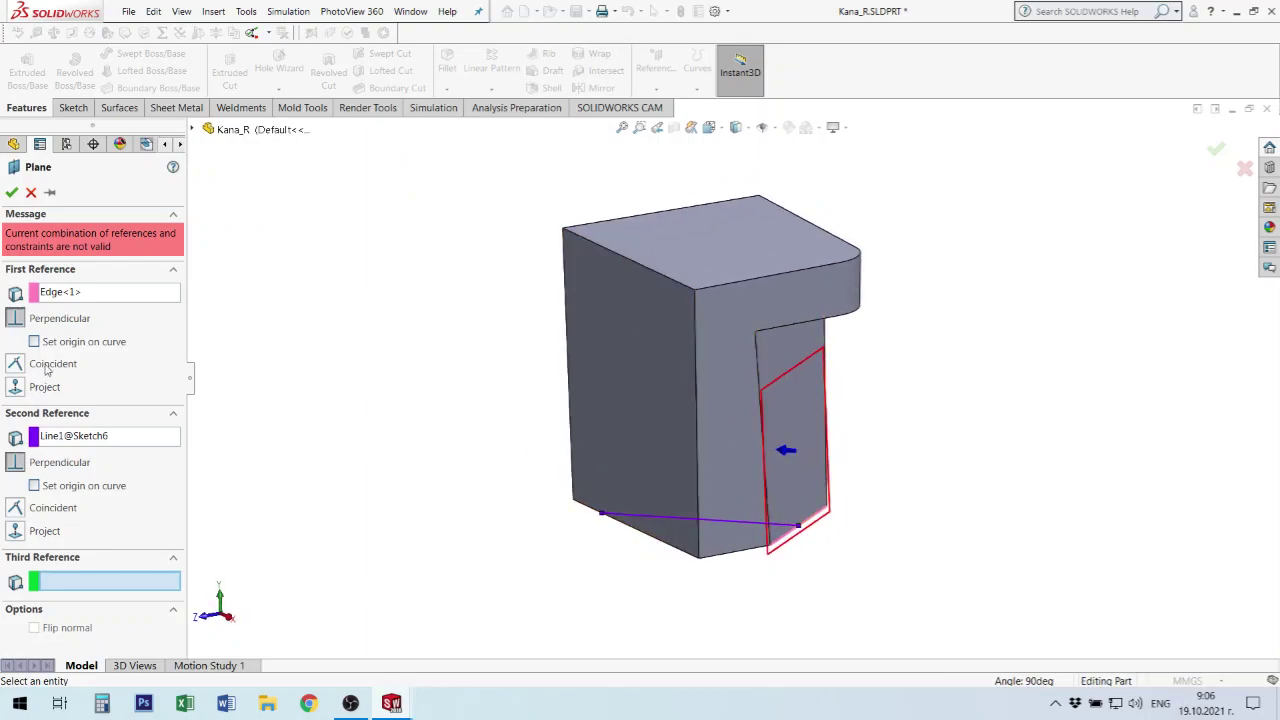
pyautogui.click(31, 192)
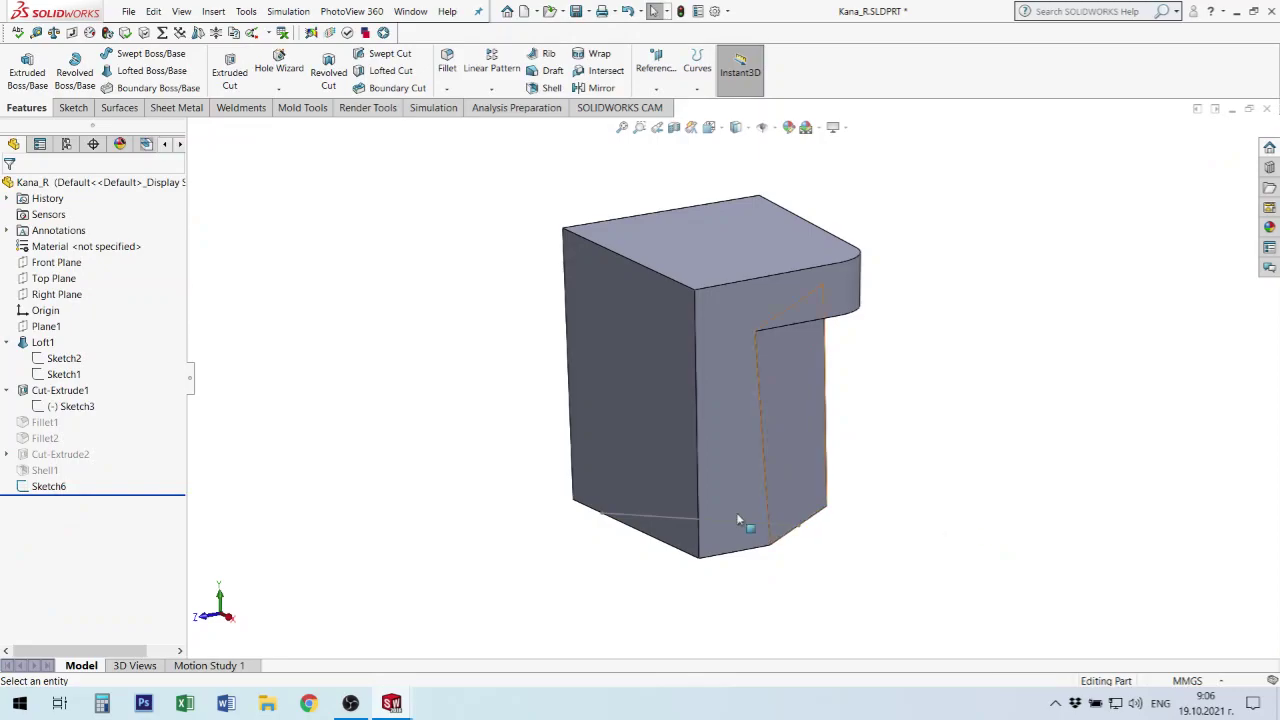
# - Measure the Sketch6 diagonal line against the cut's side face to confirm they are perpendicular
pyautogui.moveTo(736, 512)
pyautogui.mouseDown(button='middle')
pyautogui.moveTo(743, 434)
pyautogui.moveTo(737, 457)
pyautogui.mouseUp(button='middle')
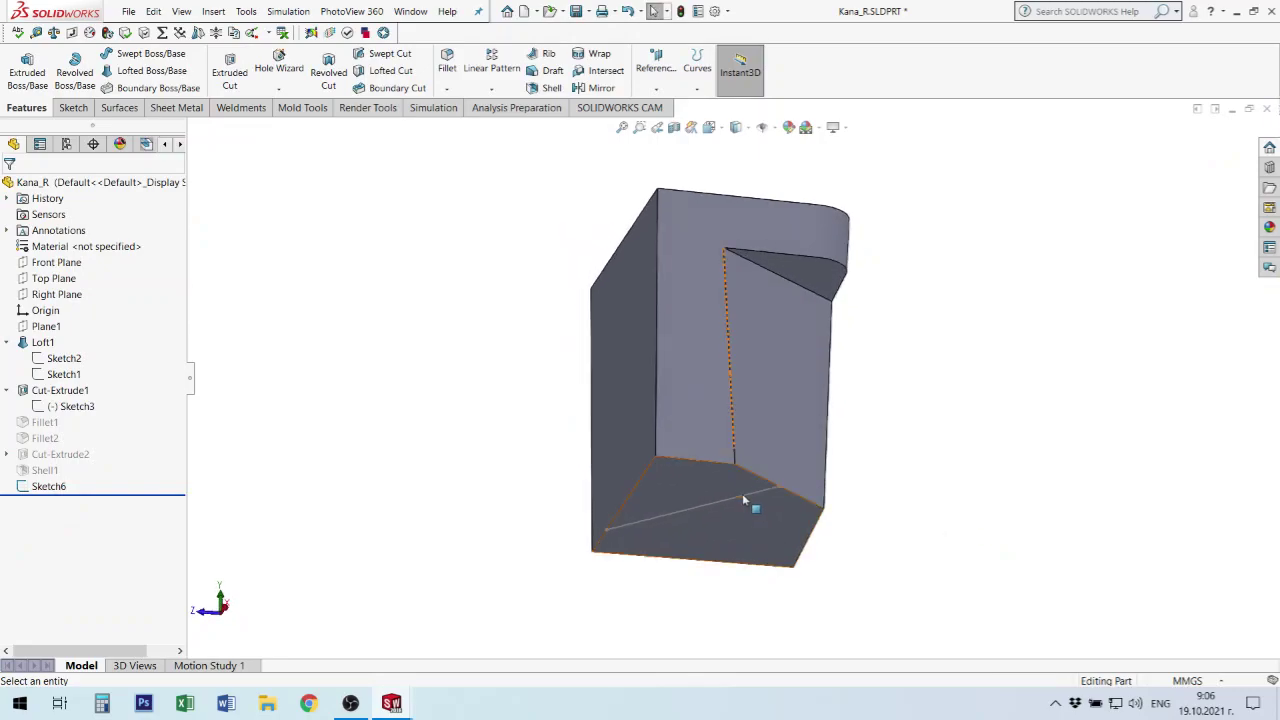
pyautogui.click(742, 494)
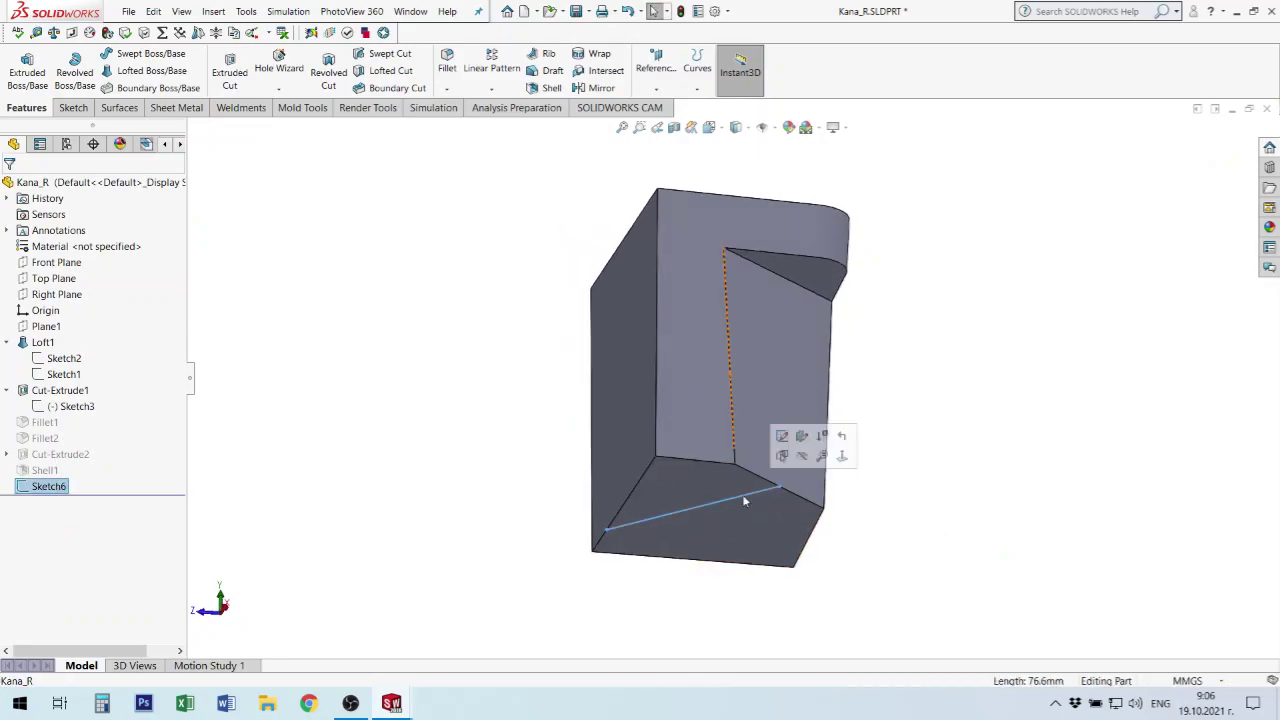
pyautogui.keyDown('ctrl'); pyautogui.click(797, 377); pyautogui.keyUp('ctrl')
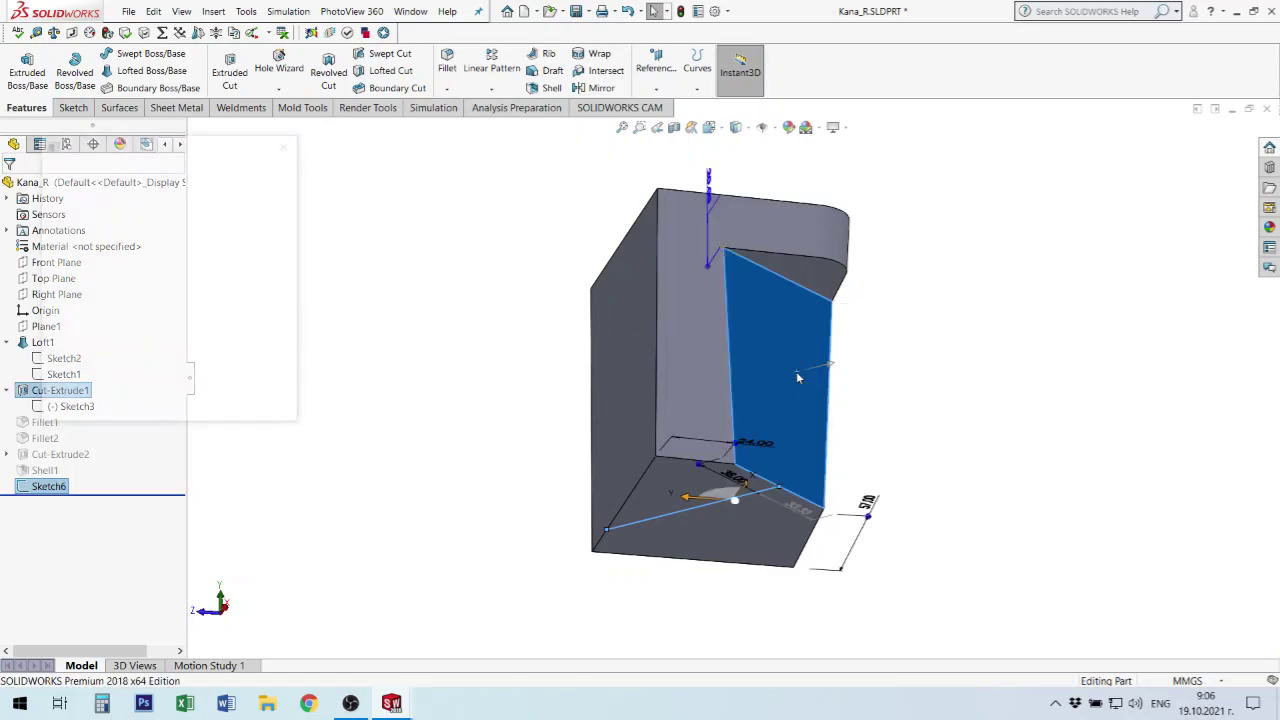
pyautogui.press('m')
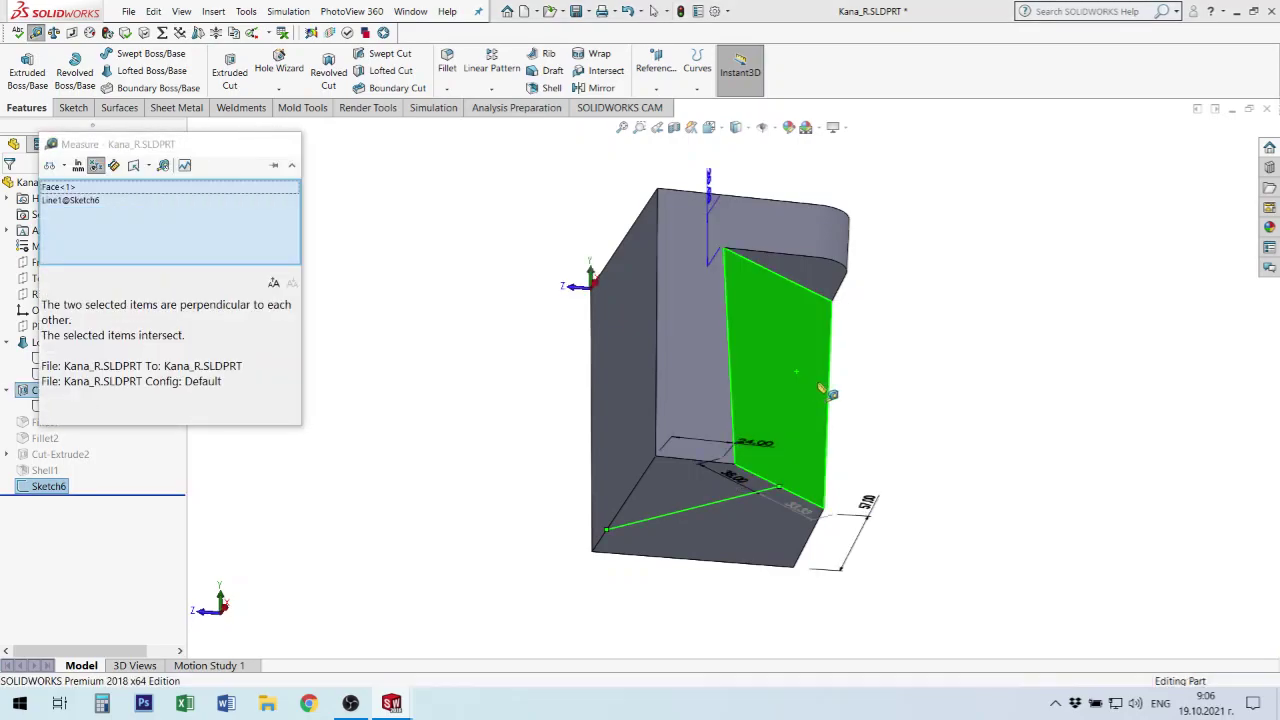
pyautogui.press('Escape')
# - Select the Sketch6 diagonal line on the bottom face and bring up the Reference Geometry options
pyautogui.moveTo(868, 486)
pyautogui.mouseDown(button='middle')
pyautogui.moveTo(857, 546)
pyautogui.moveTo(817, 606)
pyautogui.moveTo(870, 600)
pyautogui.mouseUp(button='middle')
pyautogui.moveTo(848, 501); pyautogui.dragTo(860, 514, button='middle')
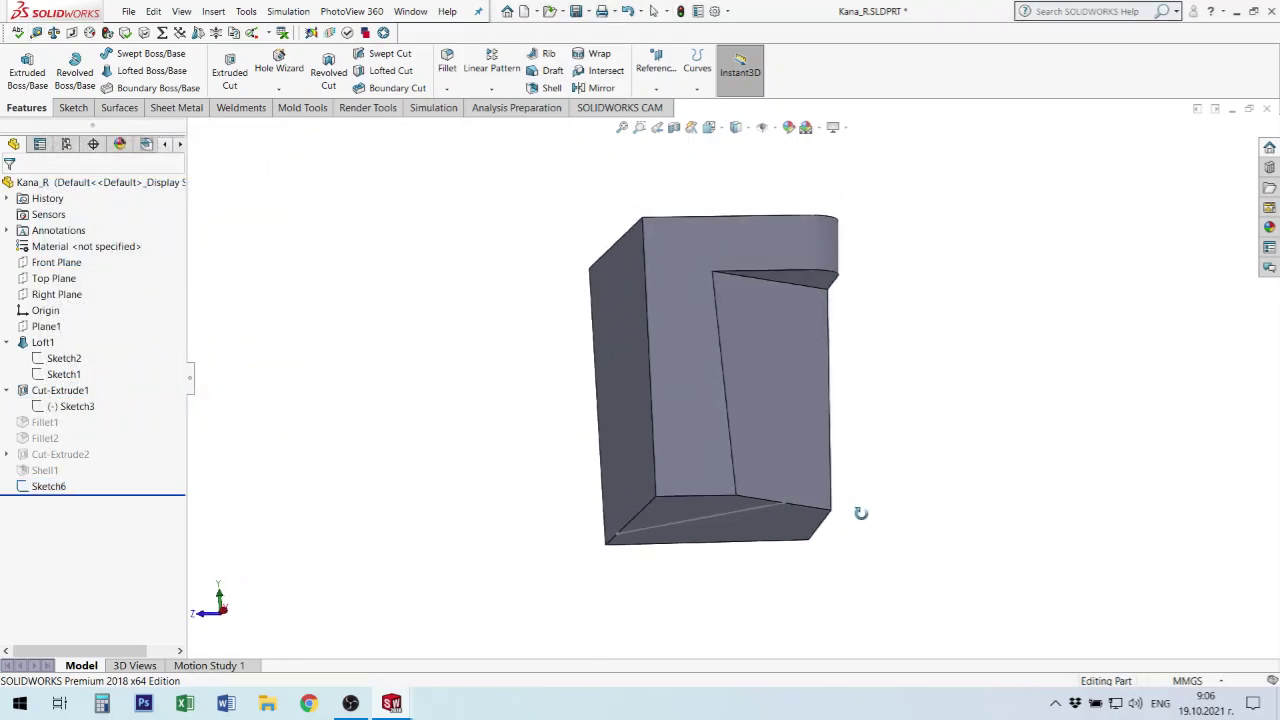
pyautogui.doubleClick(754, 514)
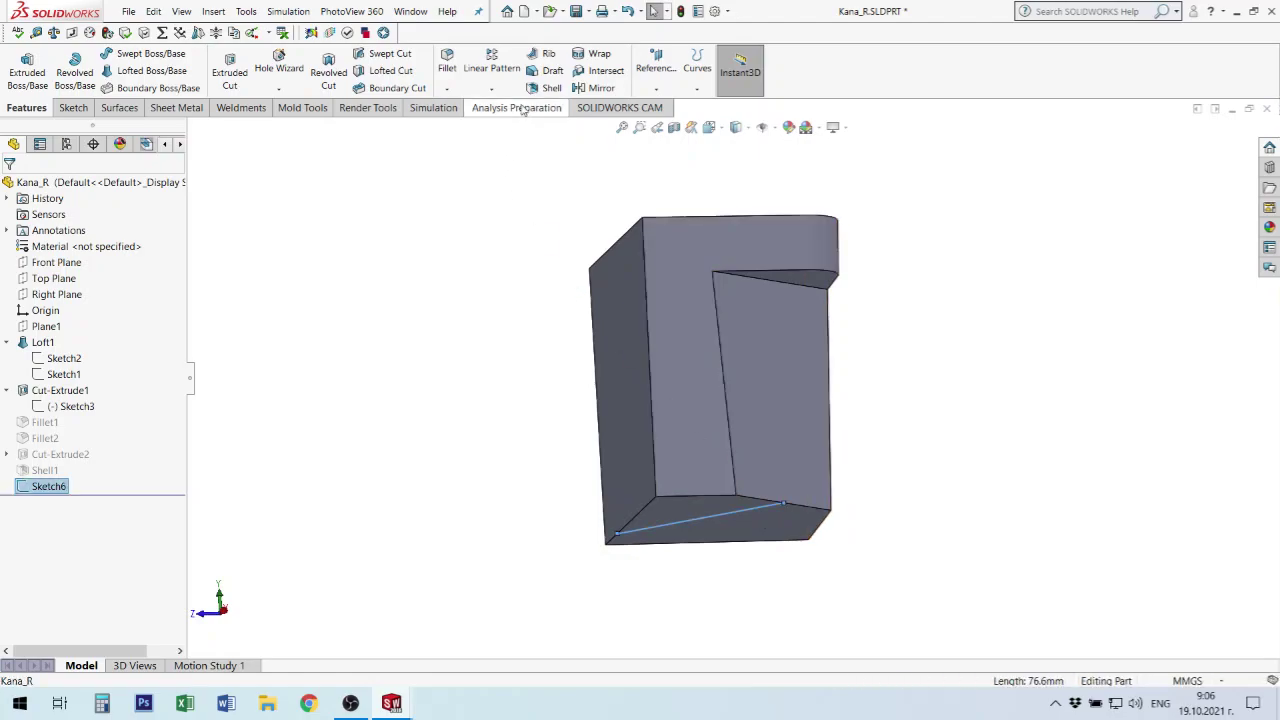
pyautogui.click(656, 63)
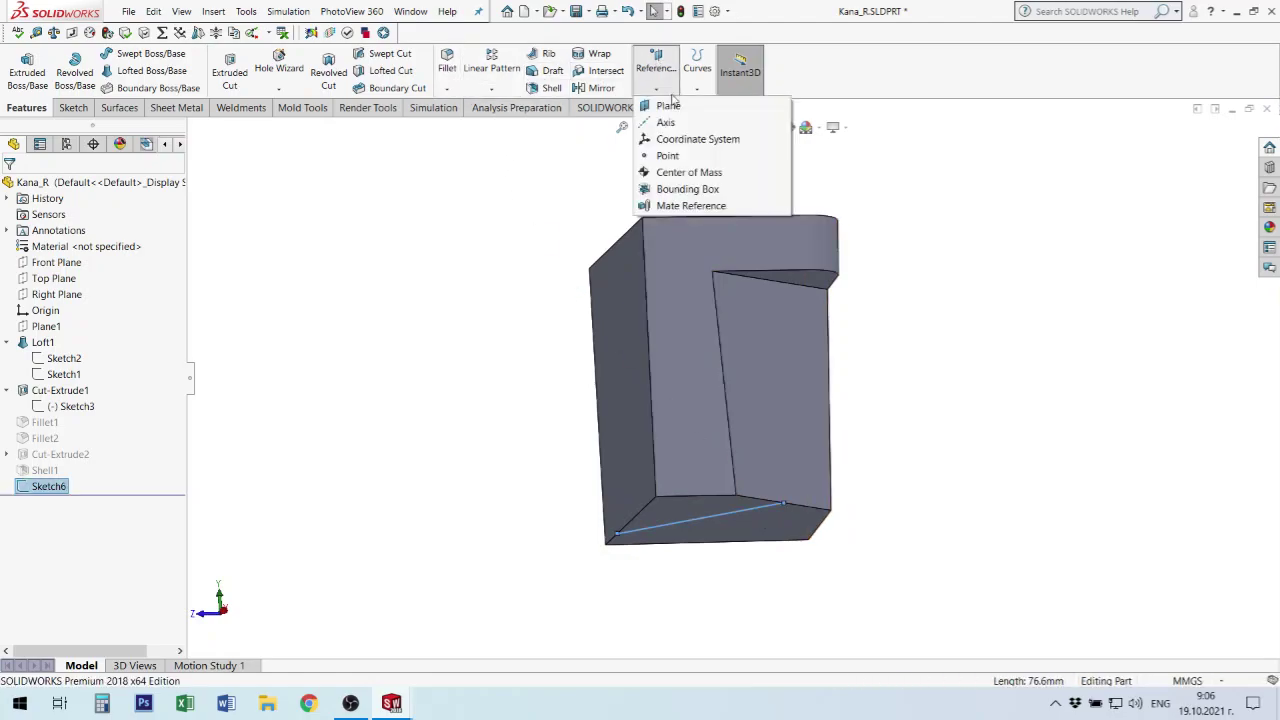
# - Define a new plane with Line1@Sketch6 as first reference and the bottom face as second, fully defined
pyautogui.click(670, 103)
pyautogui.moveTo(791, 448)
pyautogui.mouseDown(button='middle')
pyautogui.moveTo(771, 481)
pyautogui.moveTo(757, 586)
pyautogui.moveTo(768, 580)
pyautogui.mouseUp(button='middle')
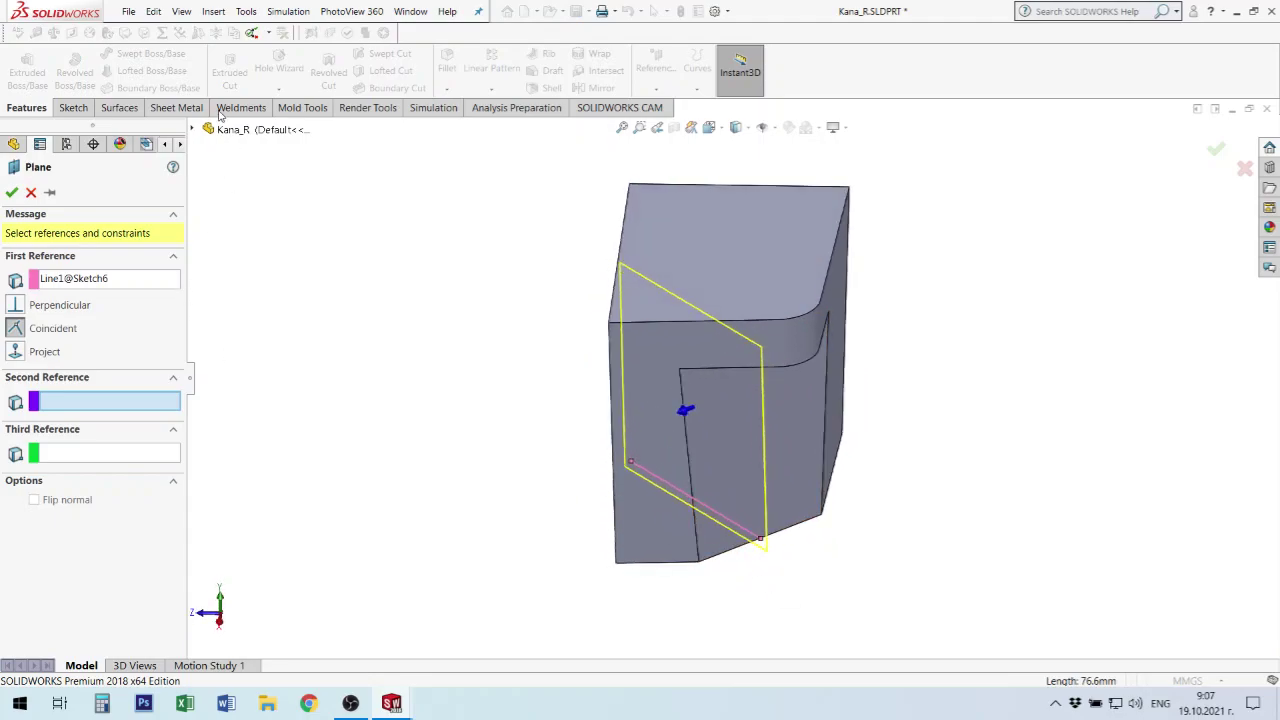
pyautogui.moveTo(800, 554); pyautogui.dragTo(803, 500, button='middle')
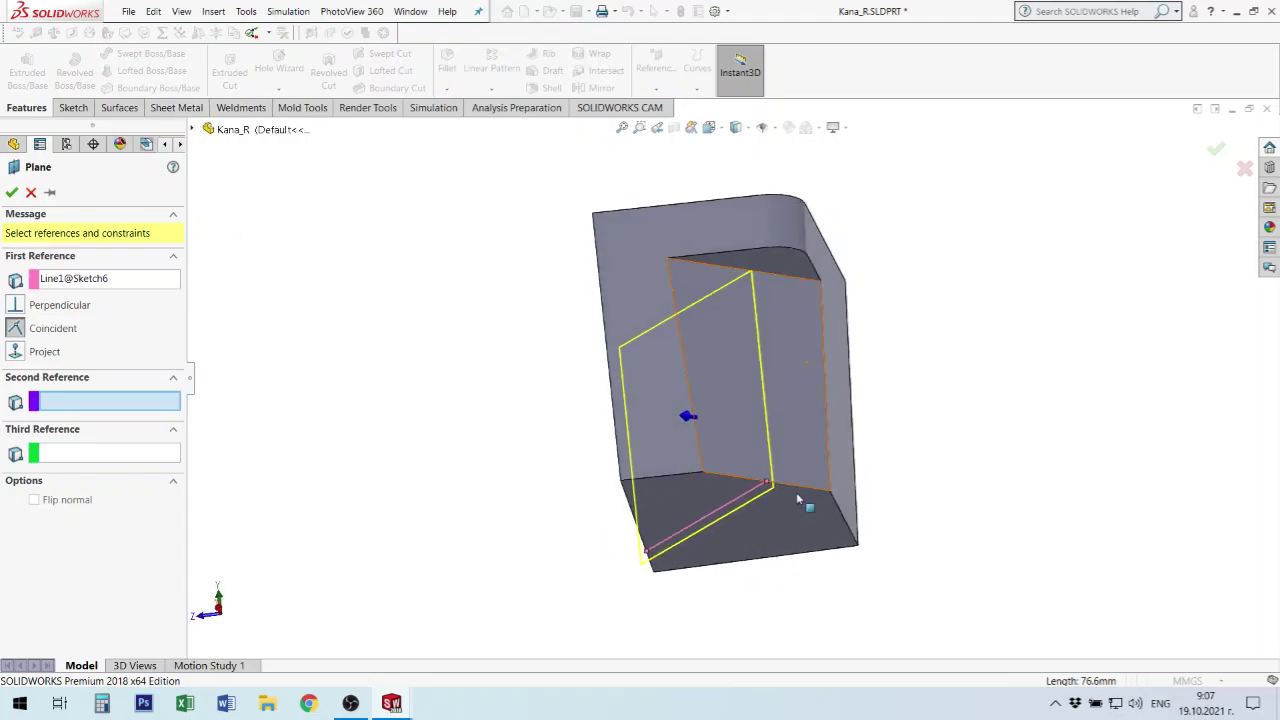
pyautogui.click(792, 525)
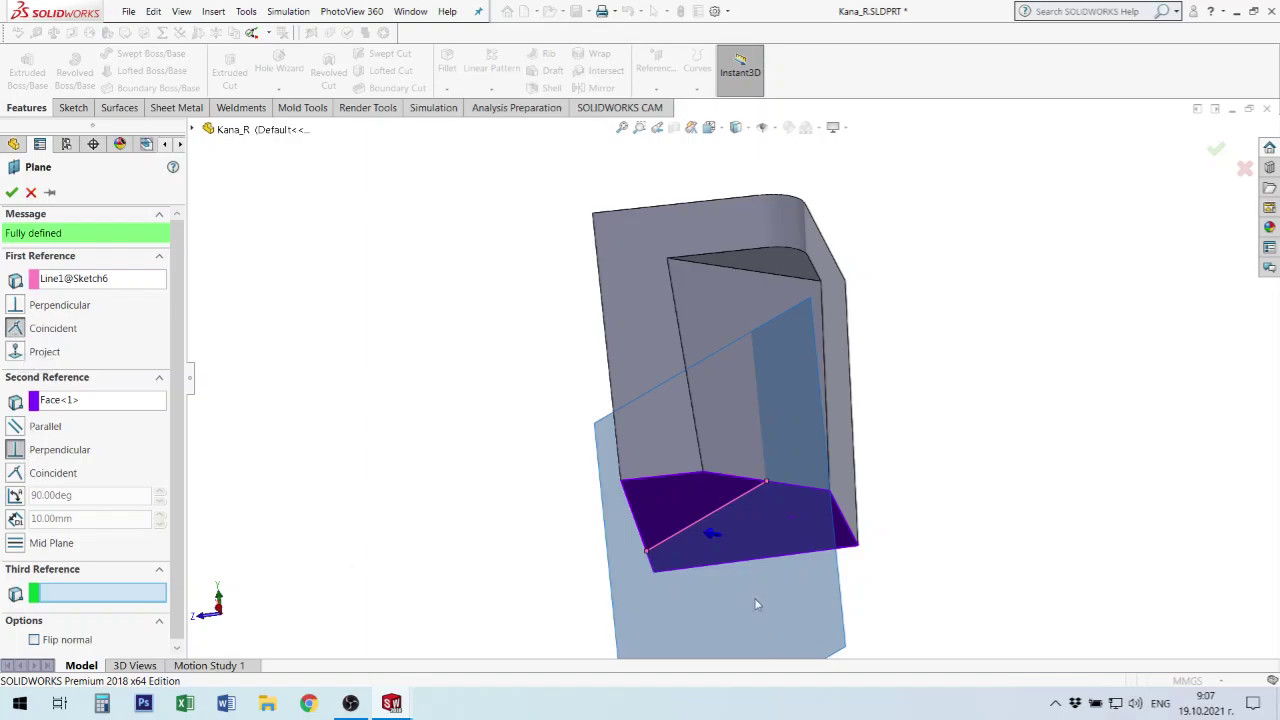
# - Create Plane2 from Top Plane and Line1@Sketch6, set perpendicular to the line
pyautogui.click(755, 523)
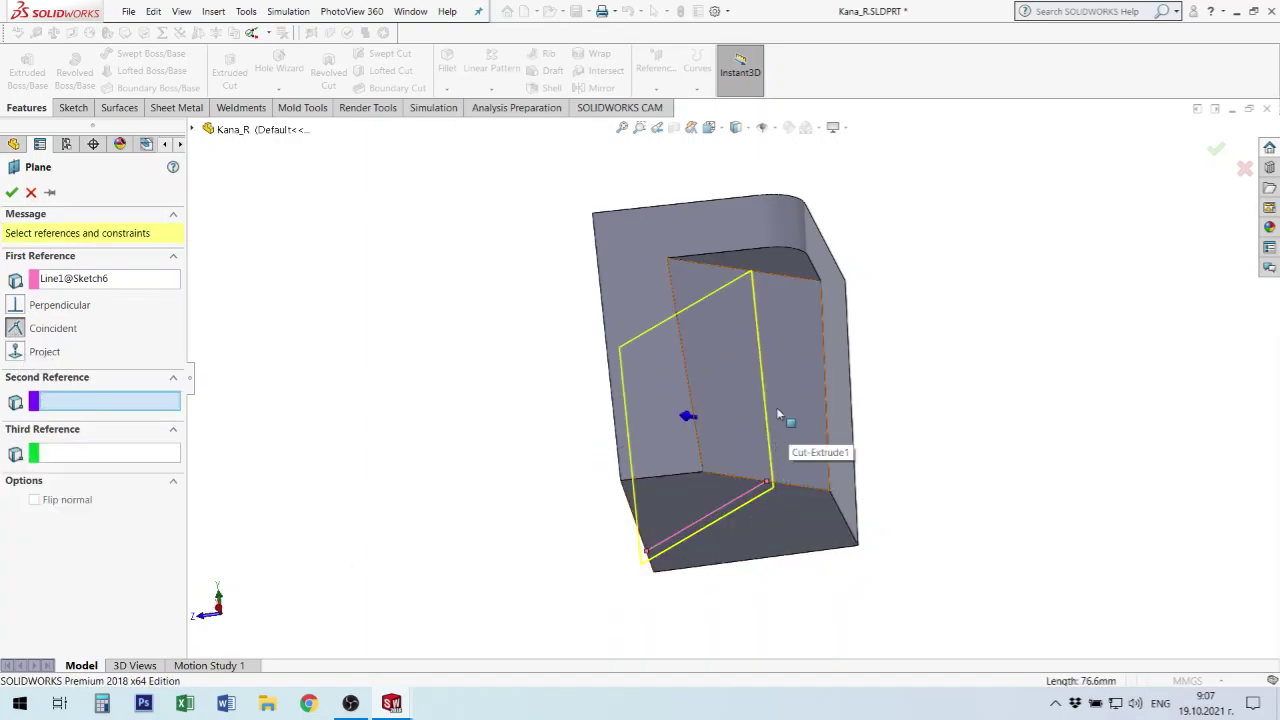
pyautogui.moveTo(795, 418); pyautogui.dragTo(806, 575, button='middle')
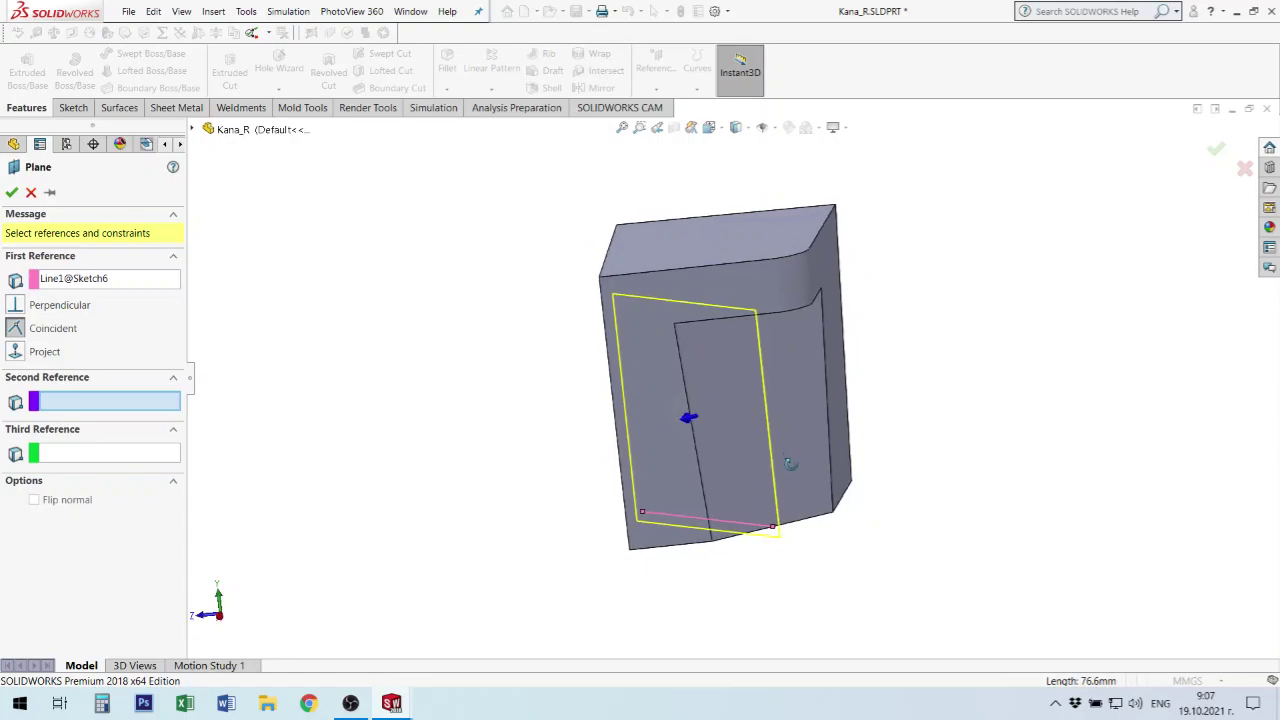
pyautogui.moveTo(886, 417)
pyautogui.mouseDown(button='middle')
pyautogui.moveTo(943, 354)
pyautogui.moveTo(901, 346)
pyautogui.moveTo(931, 400)
pyautogui.moveTo(897, 393)
pyautogui.moveTo(903, 369)
pyautogui.moveTo(891, 411)
pyautogui.moveTo(843, 349)
pyautogui.moveTo(809, 337)
pyautogui.moveTo(757, 449)
pyautogui.moveTo(737, 457)
pyautogui.moveTo(758, 480)
pyautogui.mouseUp(button='middle')
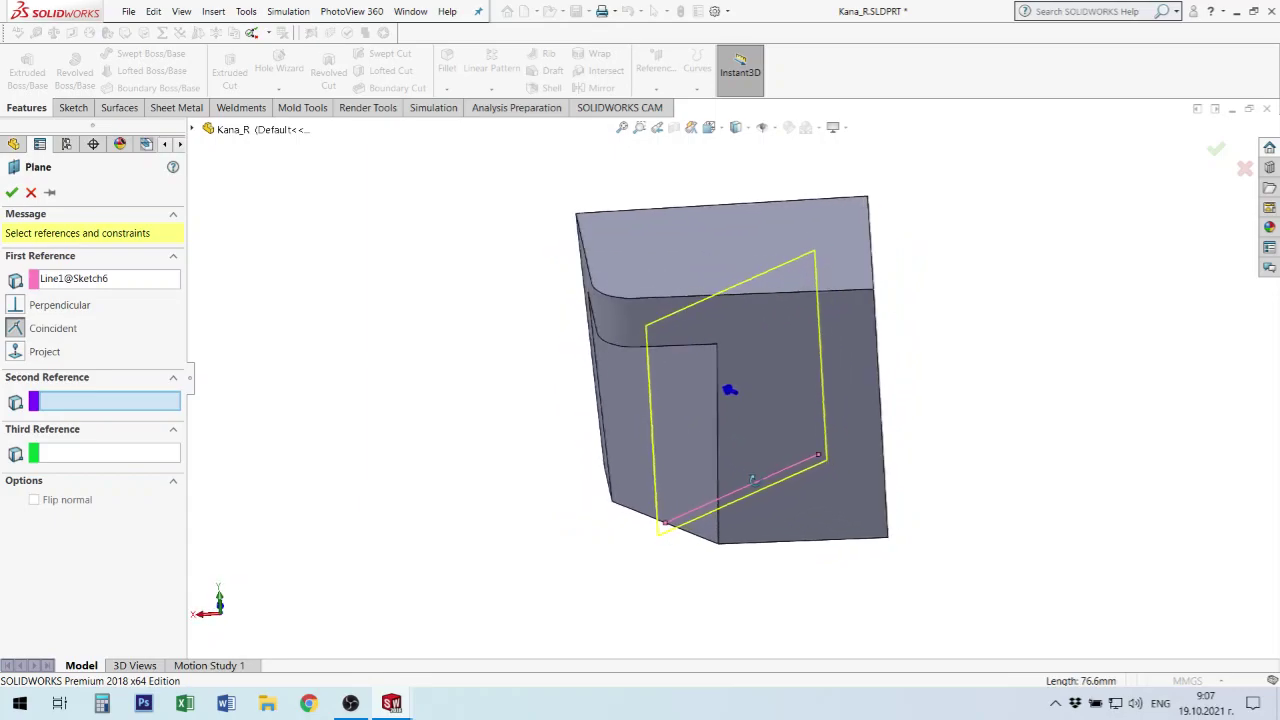
pyautogui.click(666, 524)
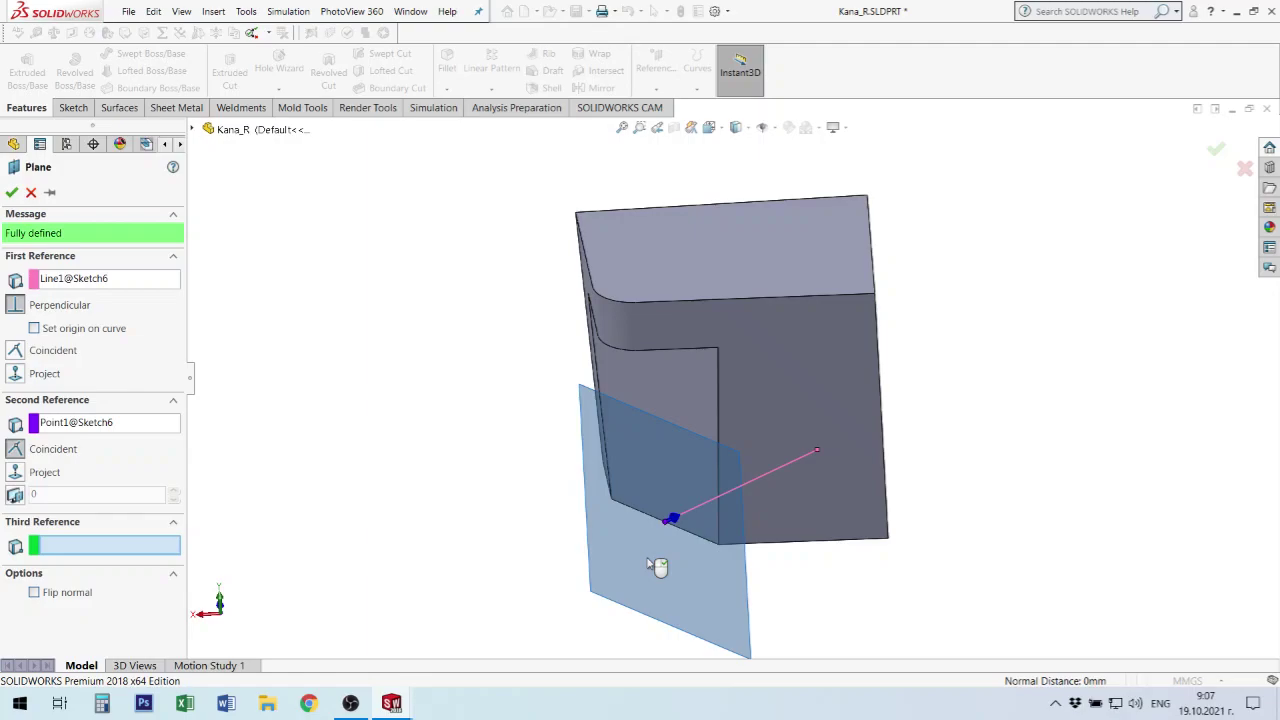
pyautogui.click(697, 388)
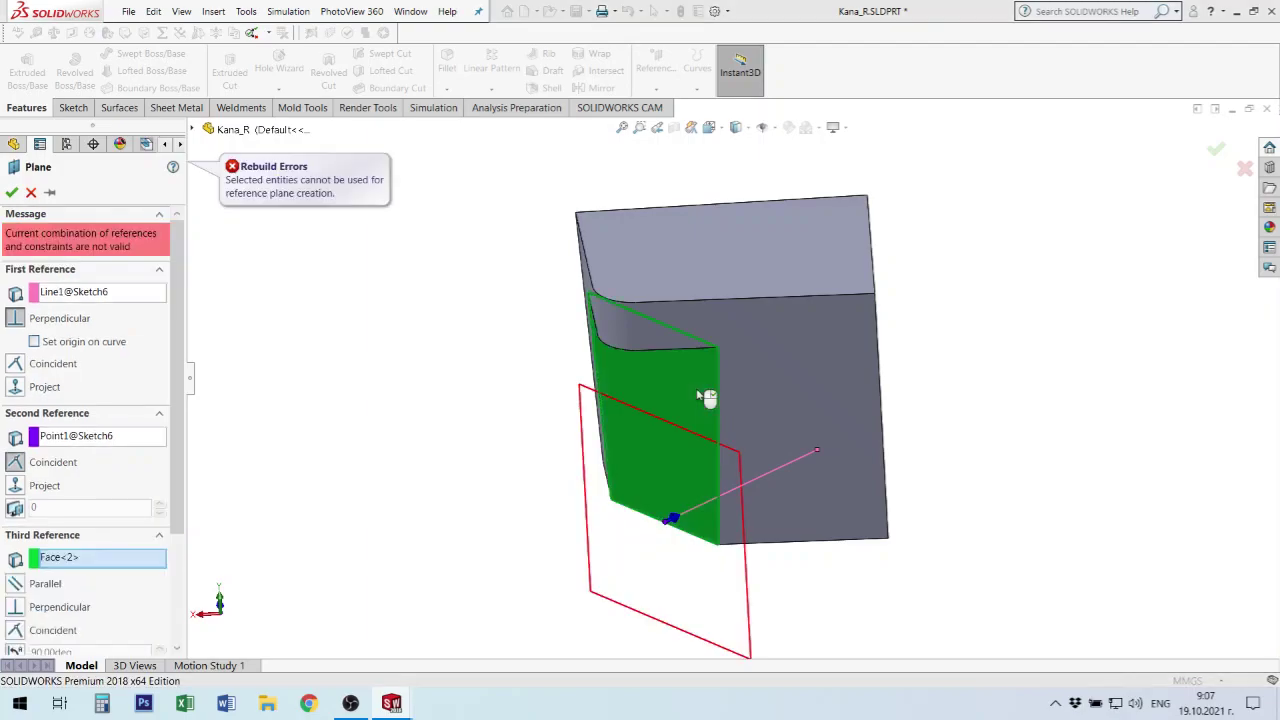
pyautogui.click(698, 393)
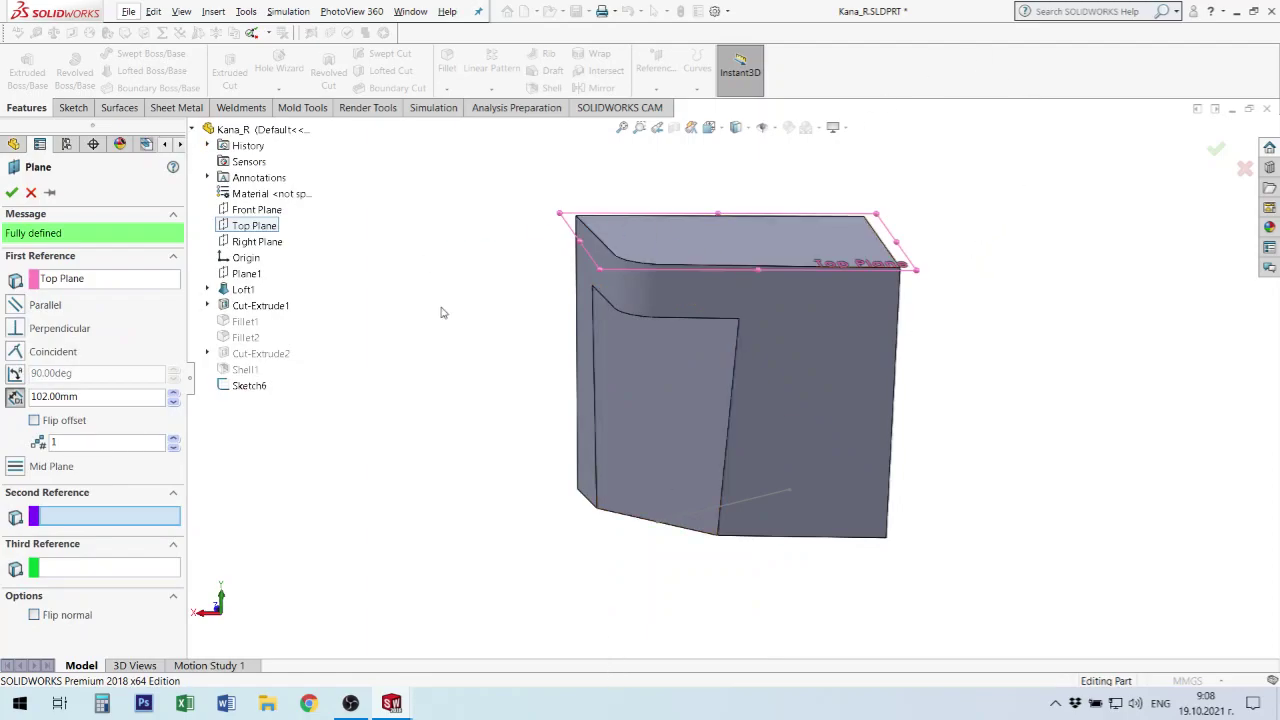
pyautogui.click(764, 495)
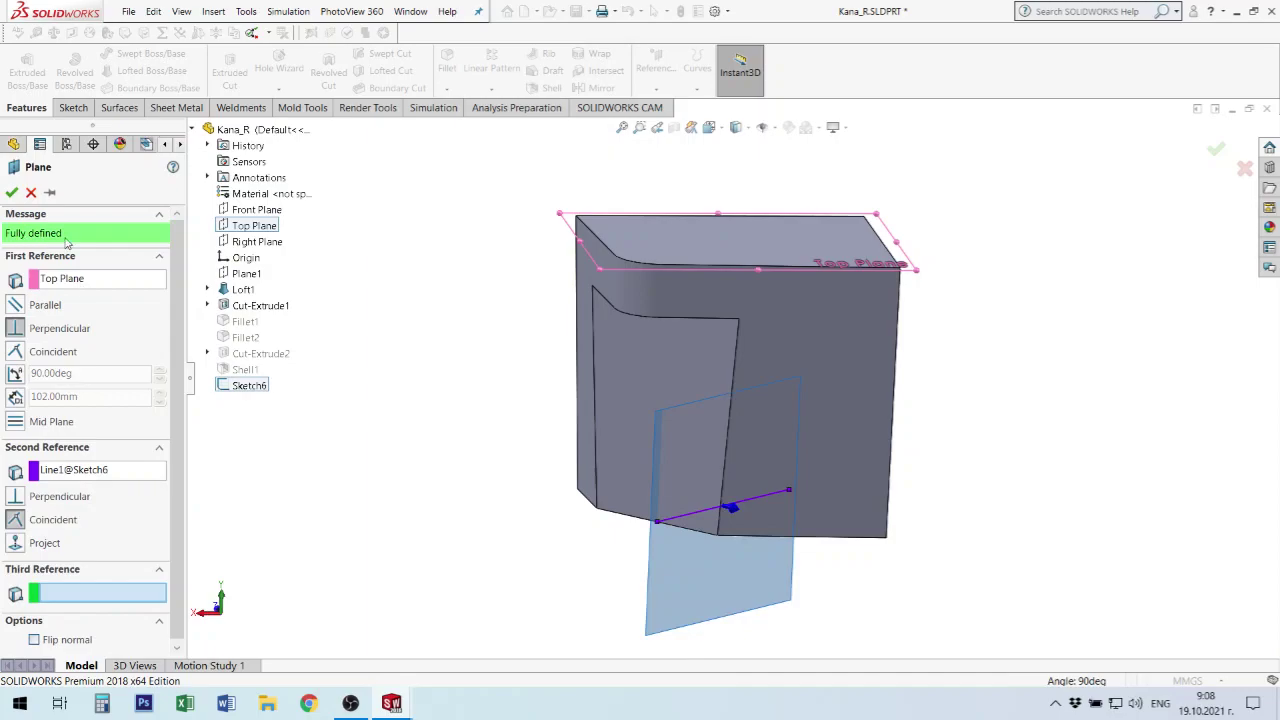
pyautogui.click(11, 192)
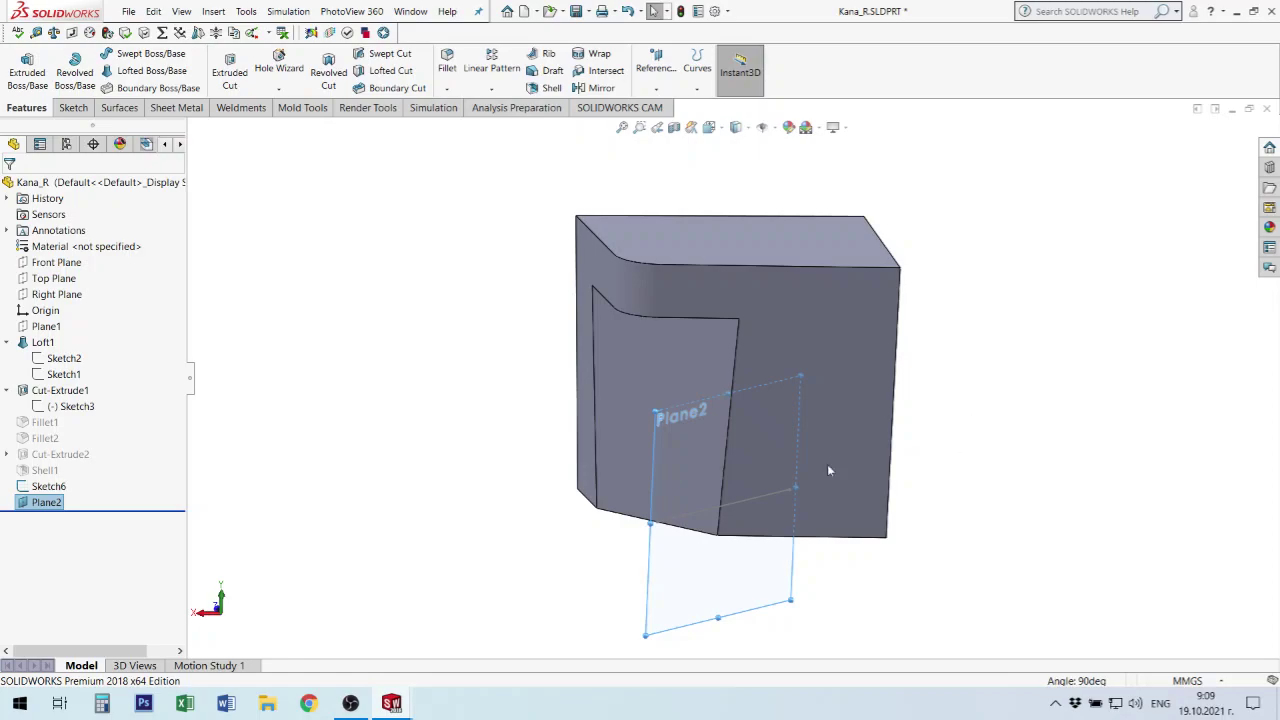
# - Drag Sketch6 and Plane2 above the suppressed fillets in the feature tree
pyautogui.moveTo(768, 468); pyautogui.dragTo(267, 470, button='middle')
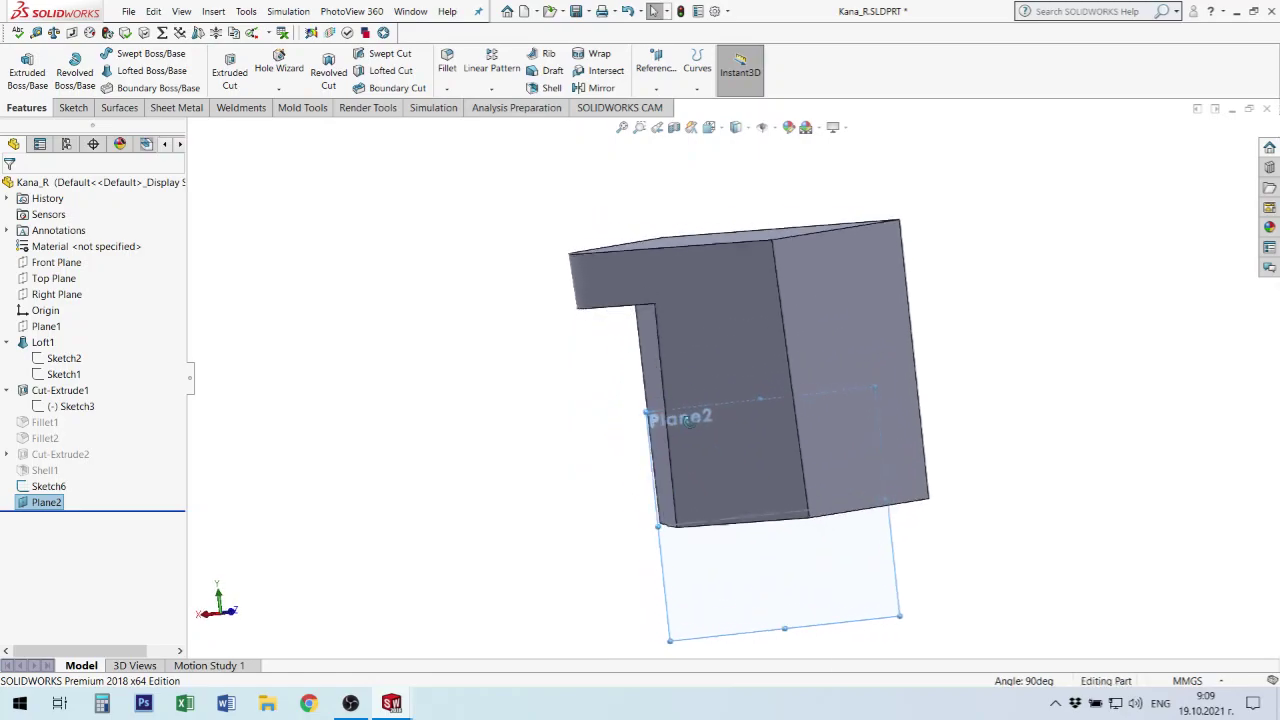
pyautogui.rightClick(45, 486)
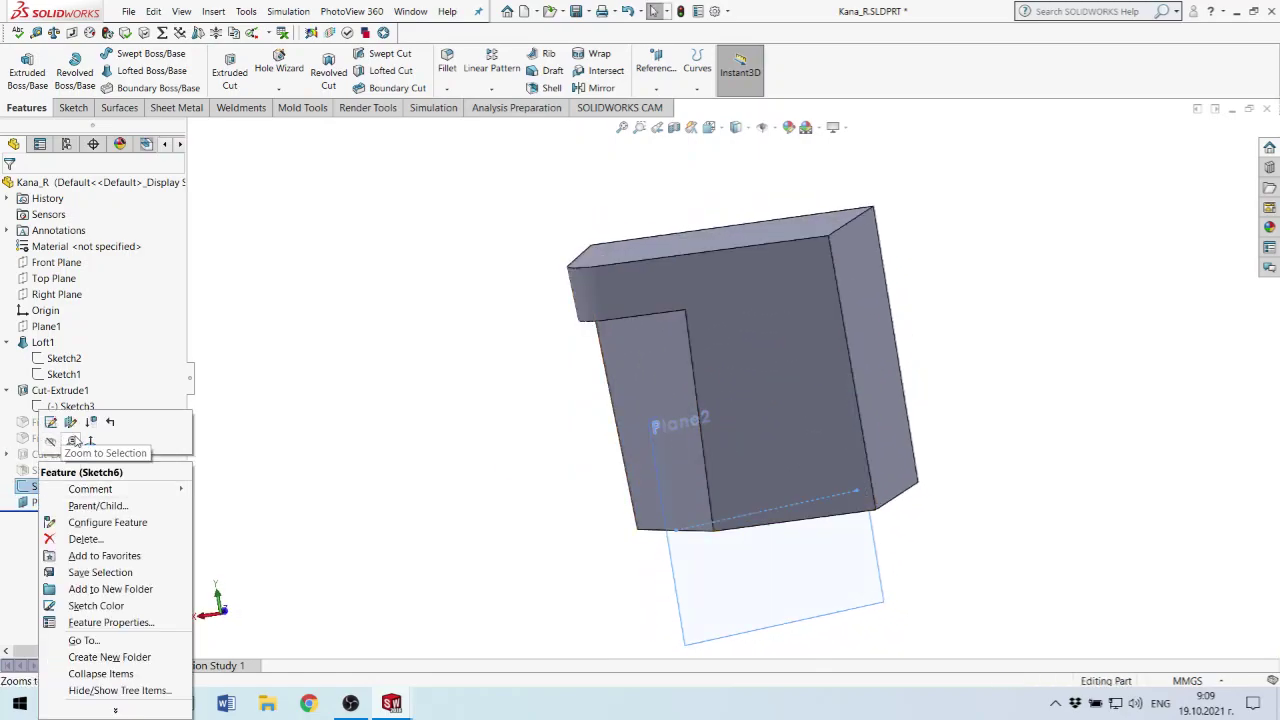
pyautogui.click(393, 505)
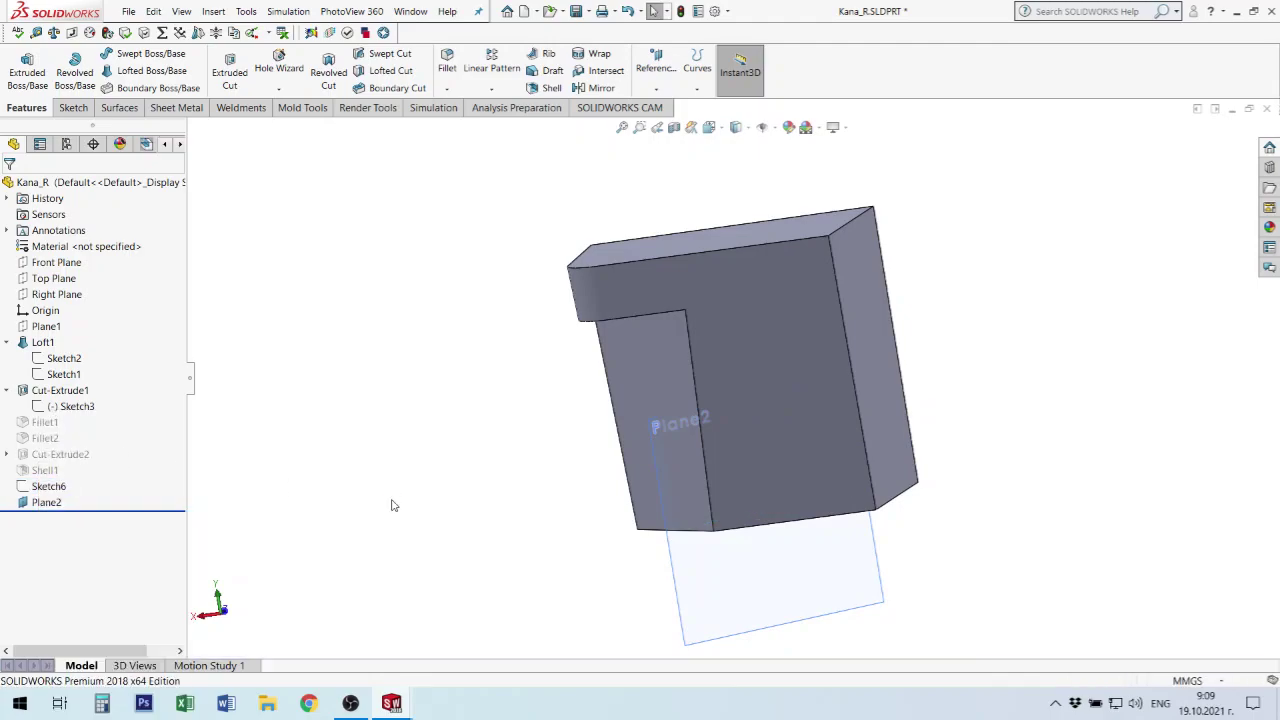
pyautogui.moveTo(47, 486)
pyautogui.mouseDown()
pyautogui.moveTo(20, 415)
pyautogui.moveTo(20, 483)
pyautogui.moveTo(24, 455)
pyautogui.mouseUp()
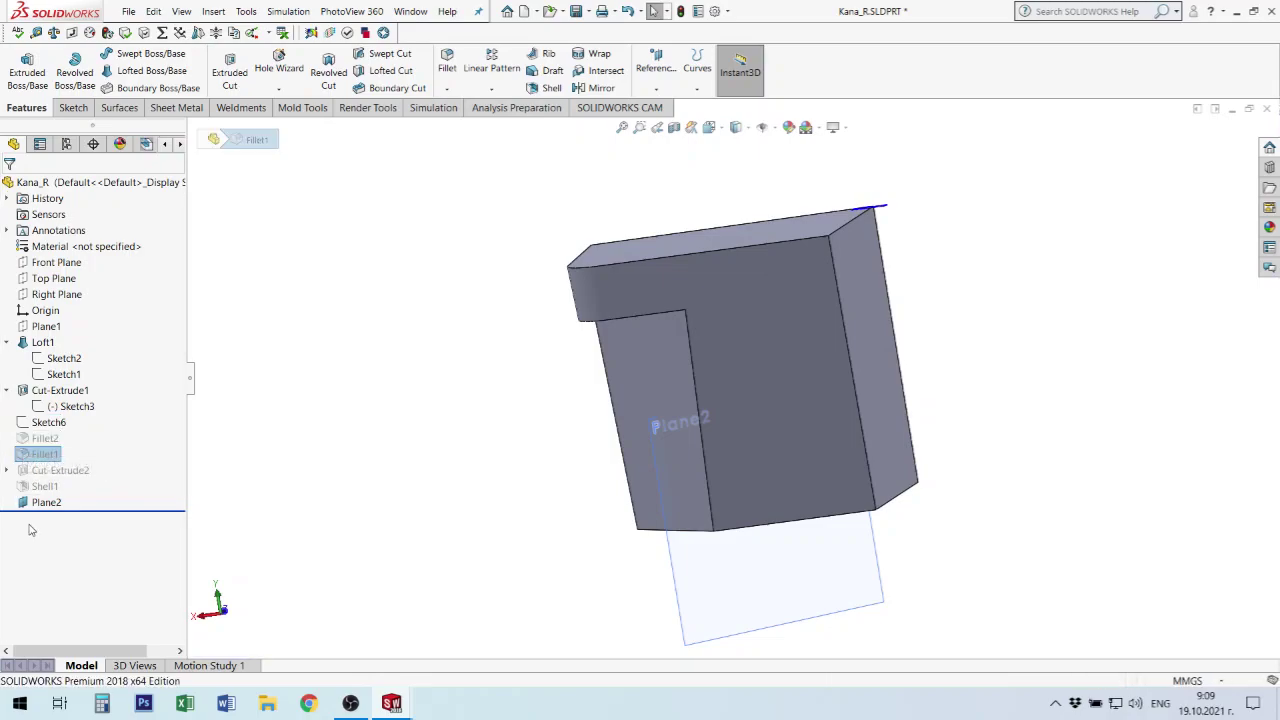
pyautogui.moveTo(30, 502); pyautogui.dragTo(33, 436)
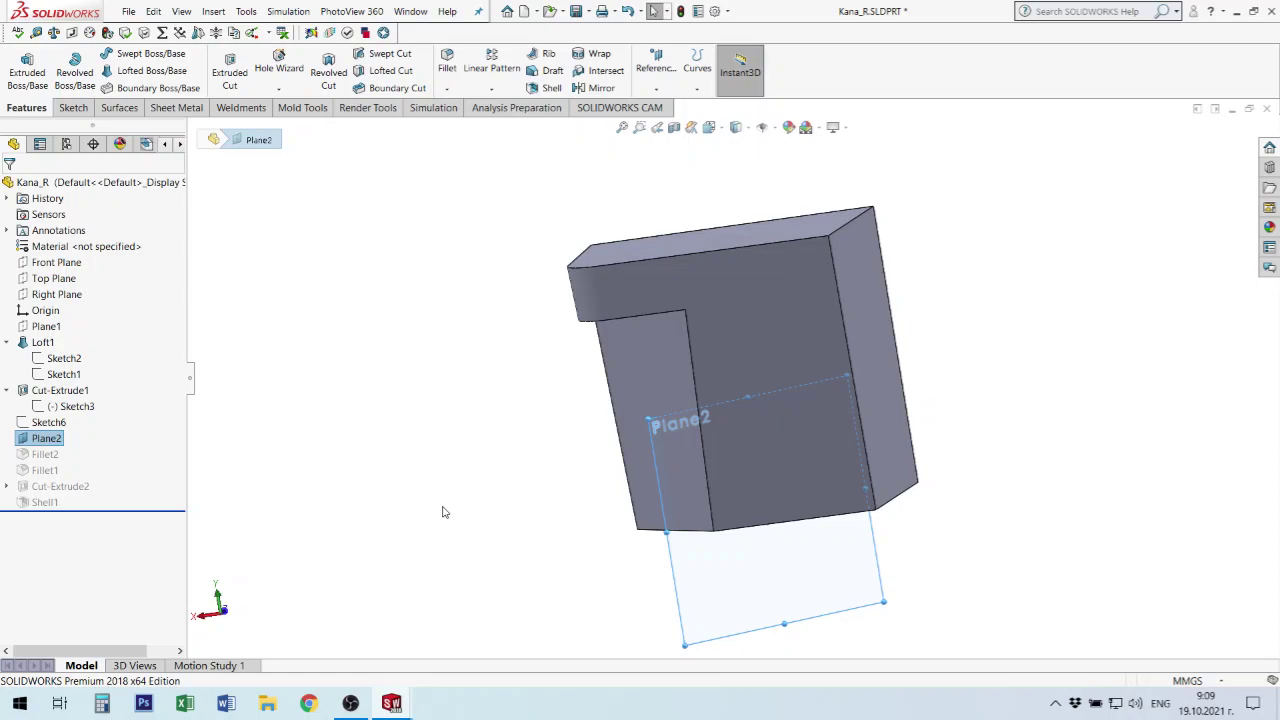
pyautogui.click(354, 402)
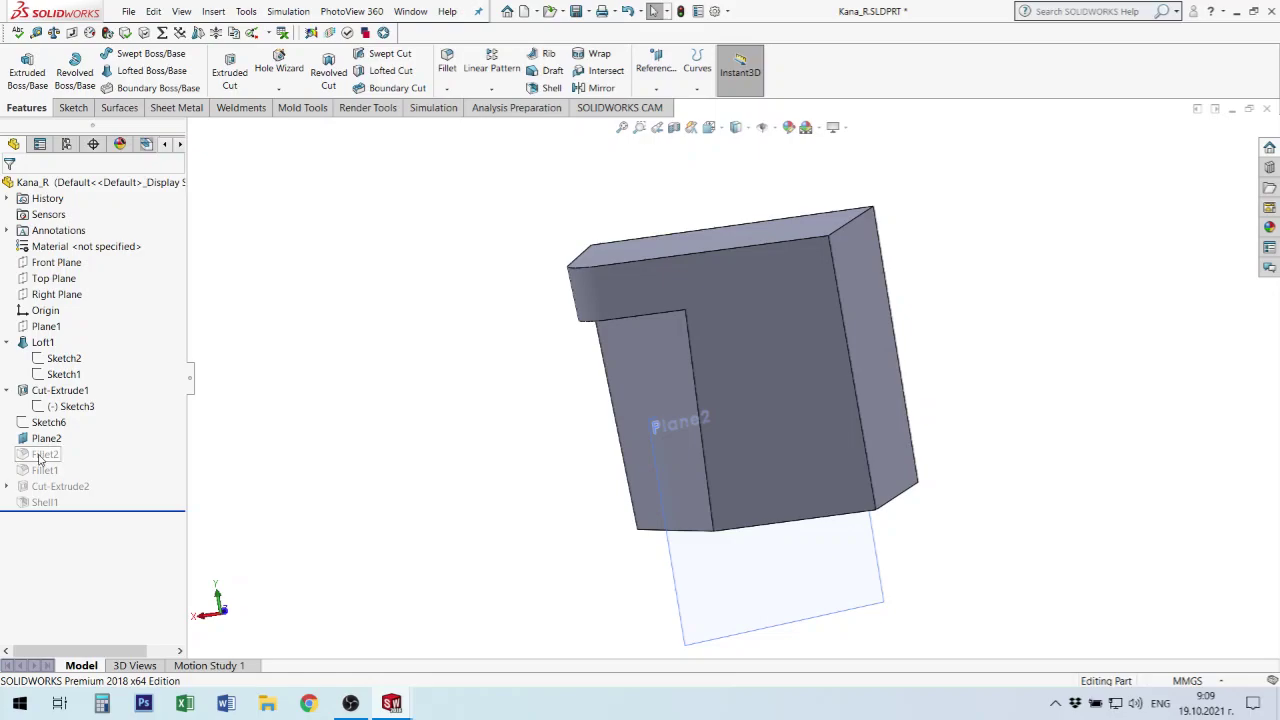
# - Unsuppress Fillet2 and open it for editing to check its missing-face warning
pyautogui.click(40, 456)
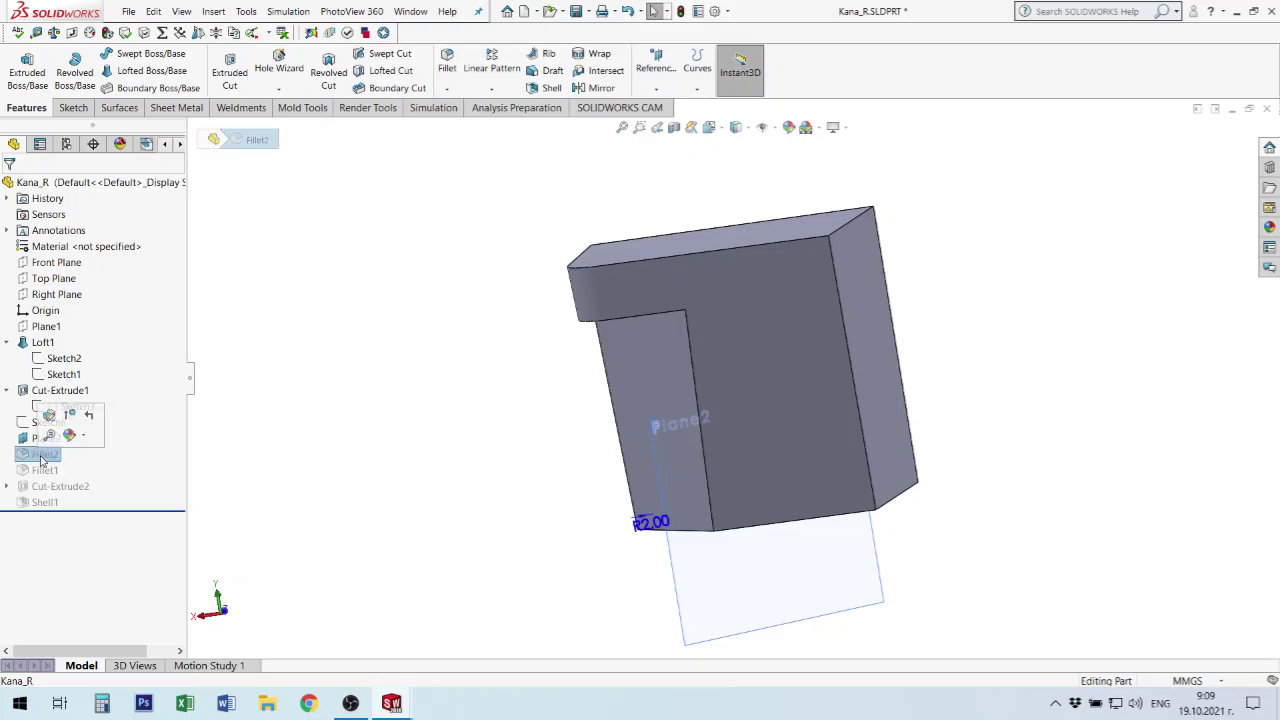
pyautogui.click(70, 416)
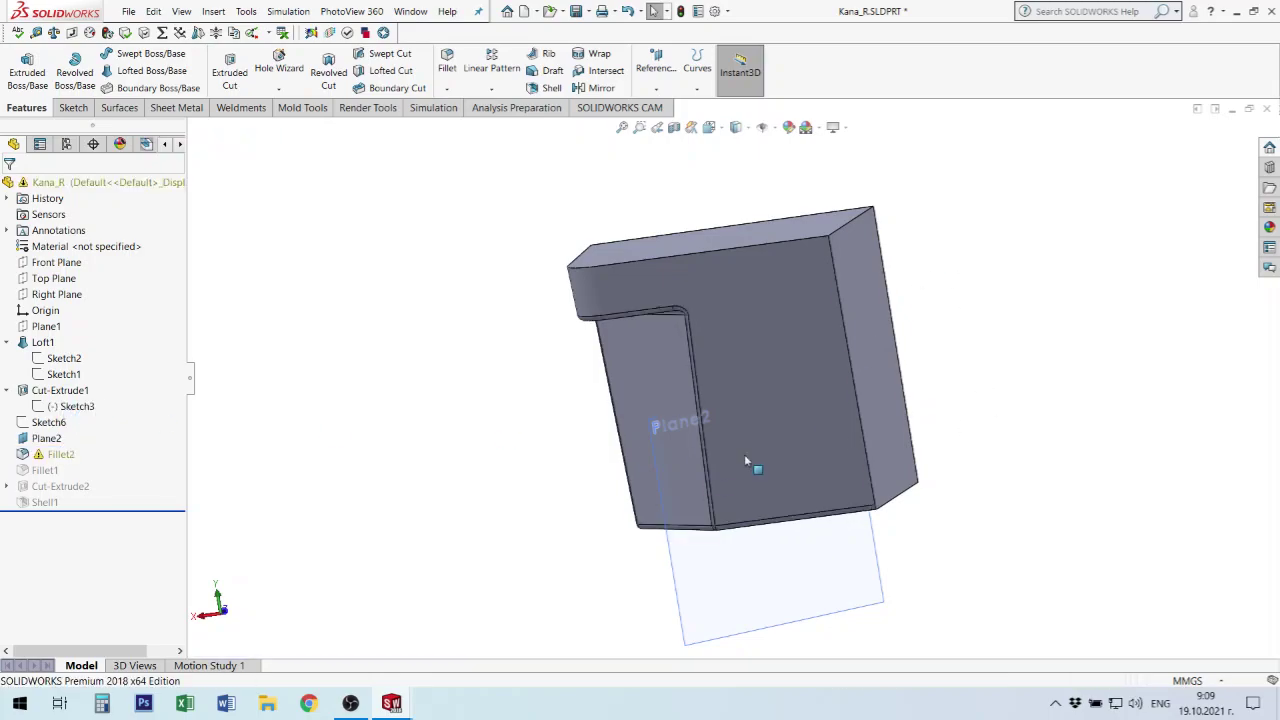
pyautogui.click(42, 456)
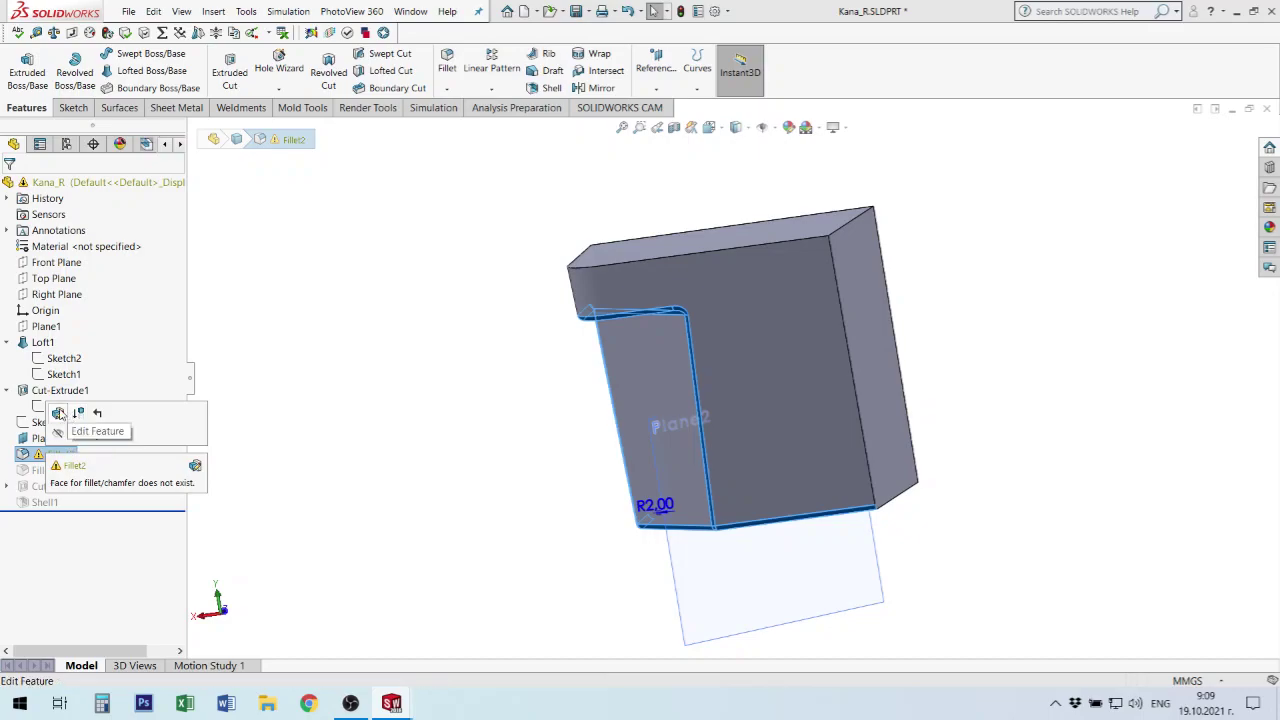
pyautogui.click(60, 415)
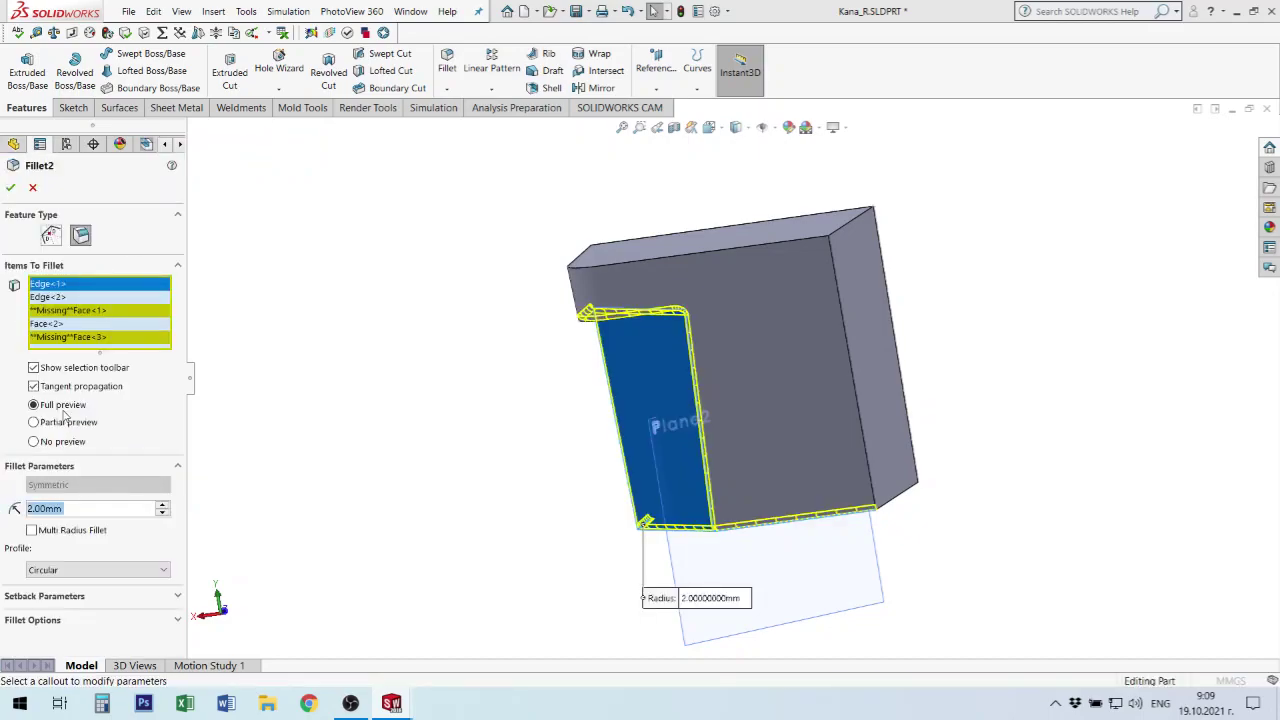
# - Accept Fillet2 with its missing references removed, then unsuppress Fillet1
pyautogui.click(10, 188)
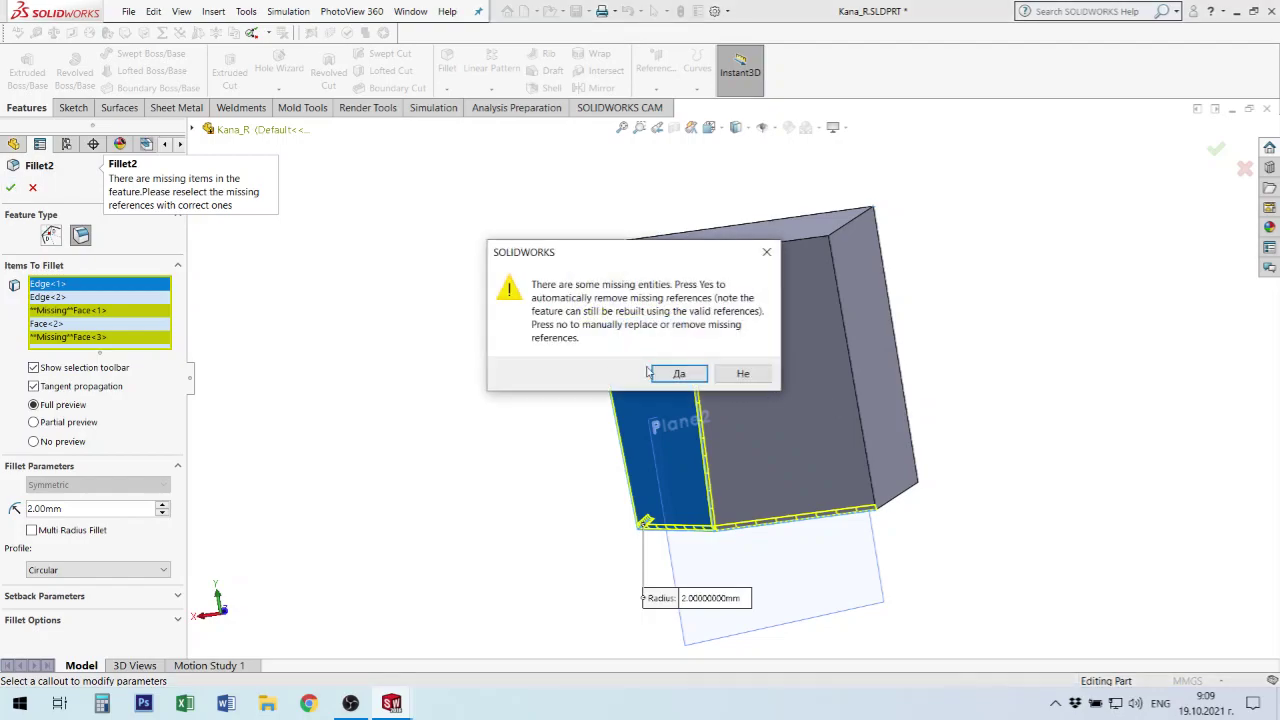
pyautogui.click(665, 373)
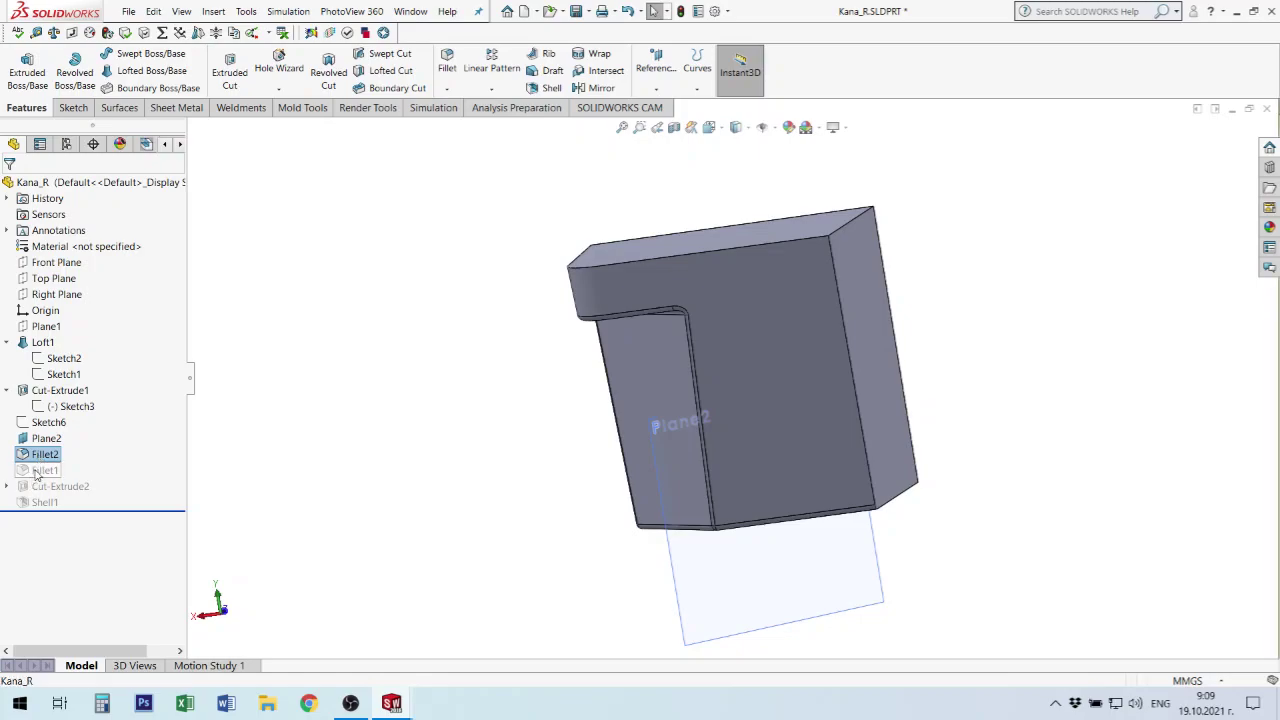
pyautogui.click(40, 470)
pyautogui.click(67, 431)
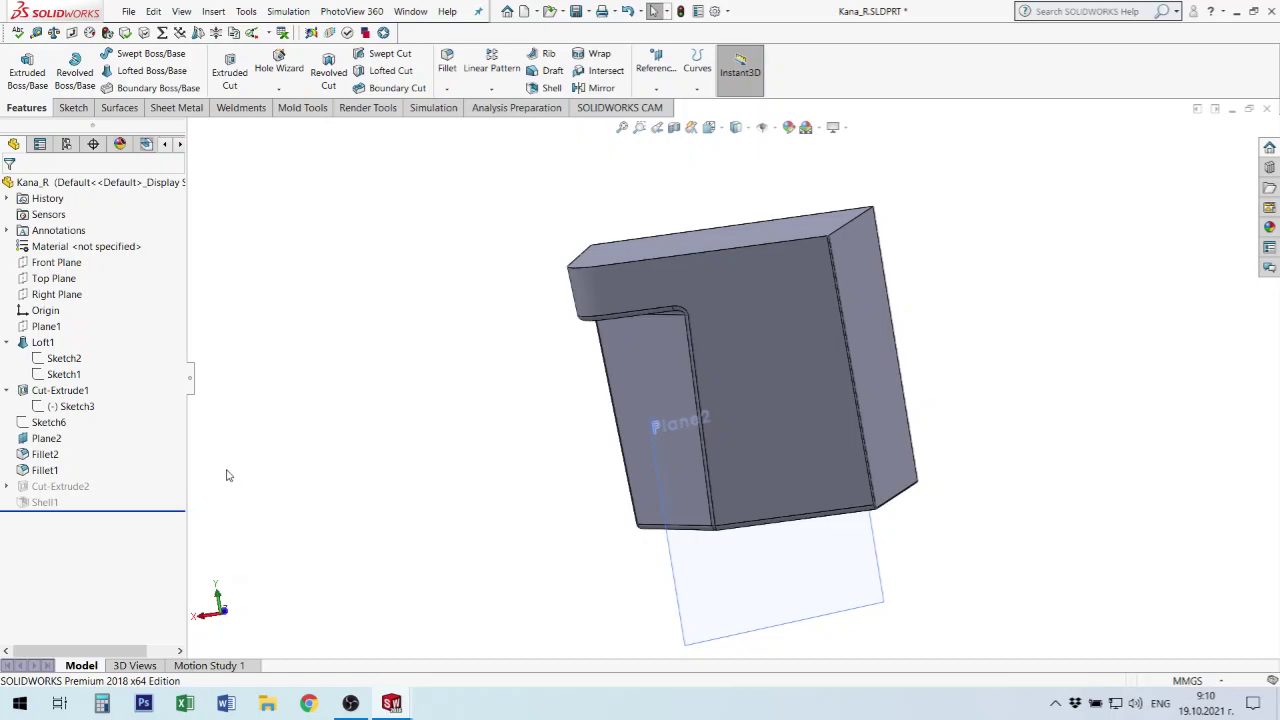
# - Inspect Cut-Extrude2 and its Sketch4, opening its edit and cancelling without changes
pyautogui.click(7, 486)
pyautogui.click(72, 503)
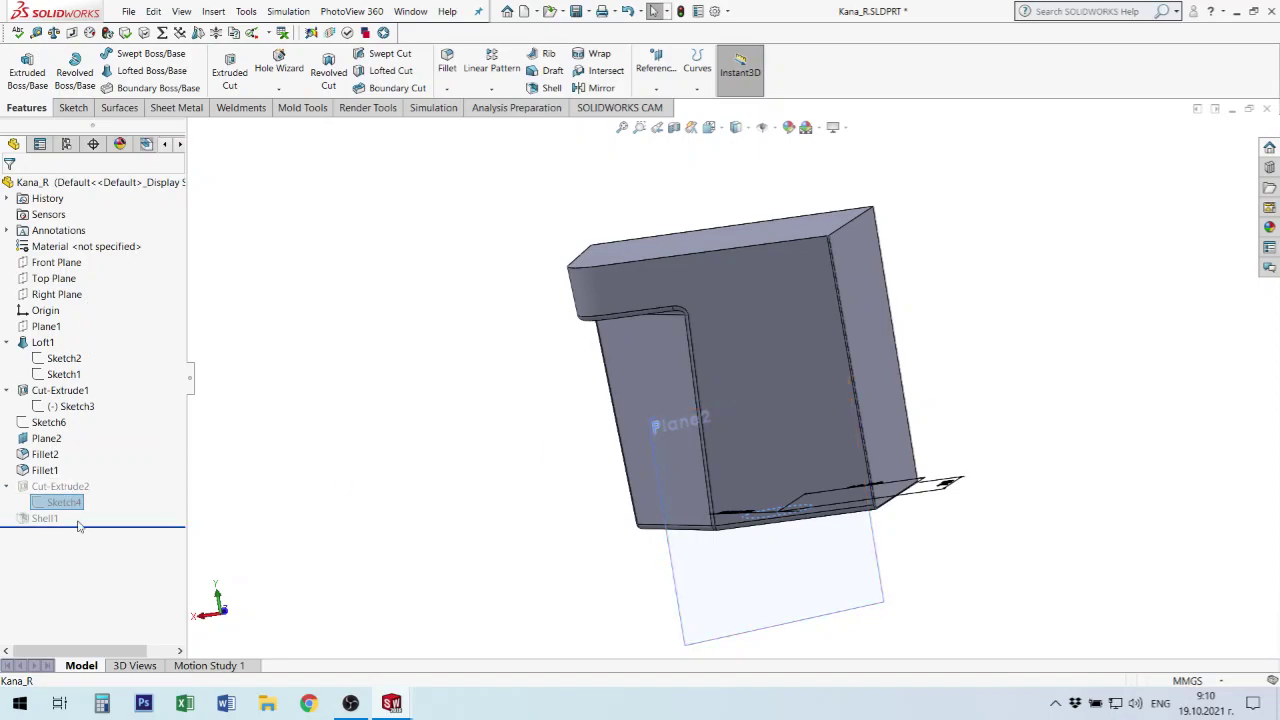
pyautogui.click(55, 486)
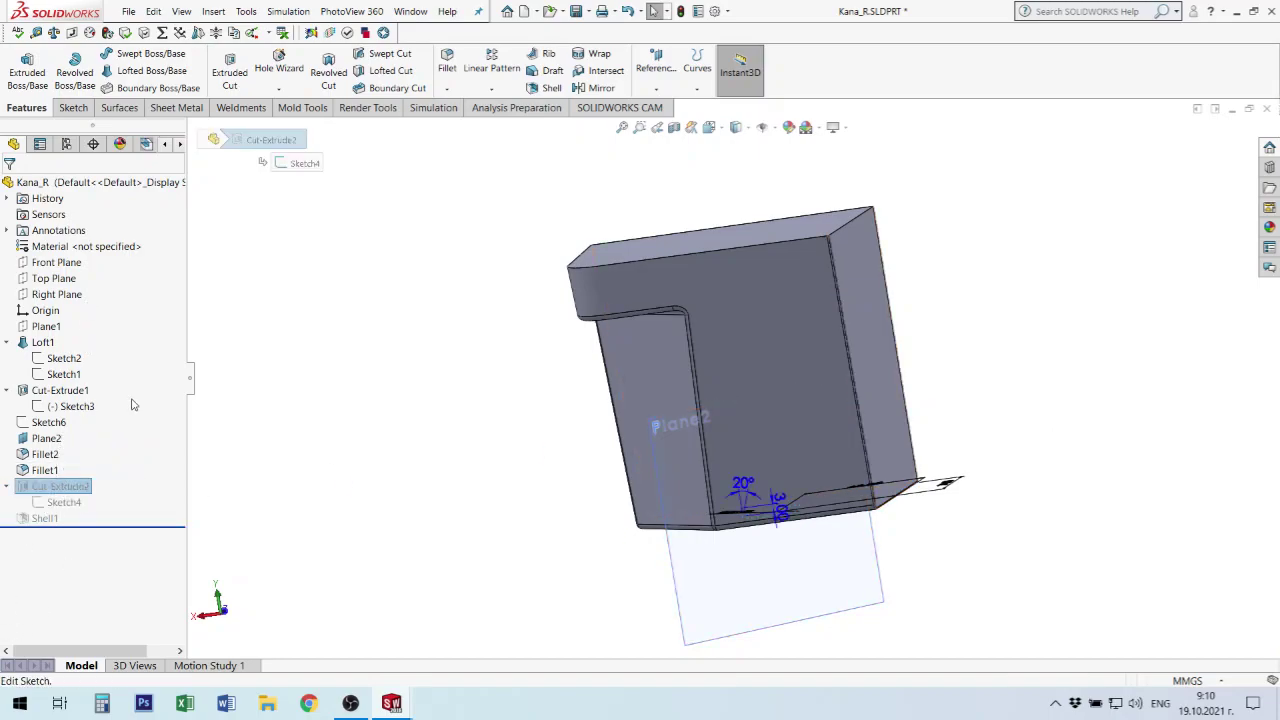
pyautogui.rightClick(55, 486)
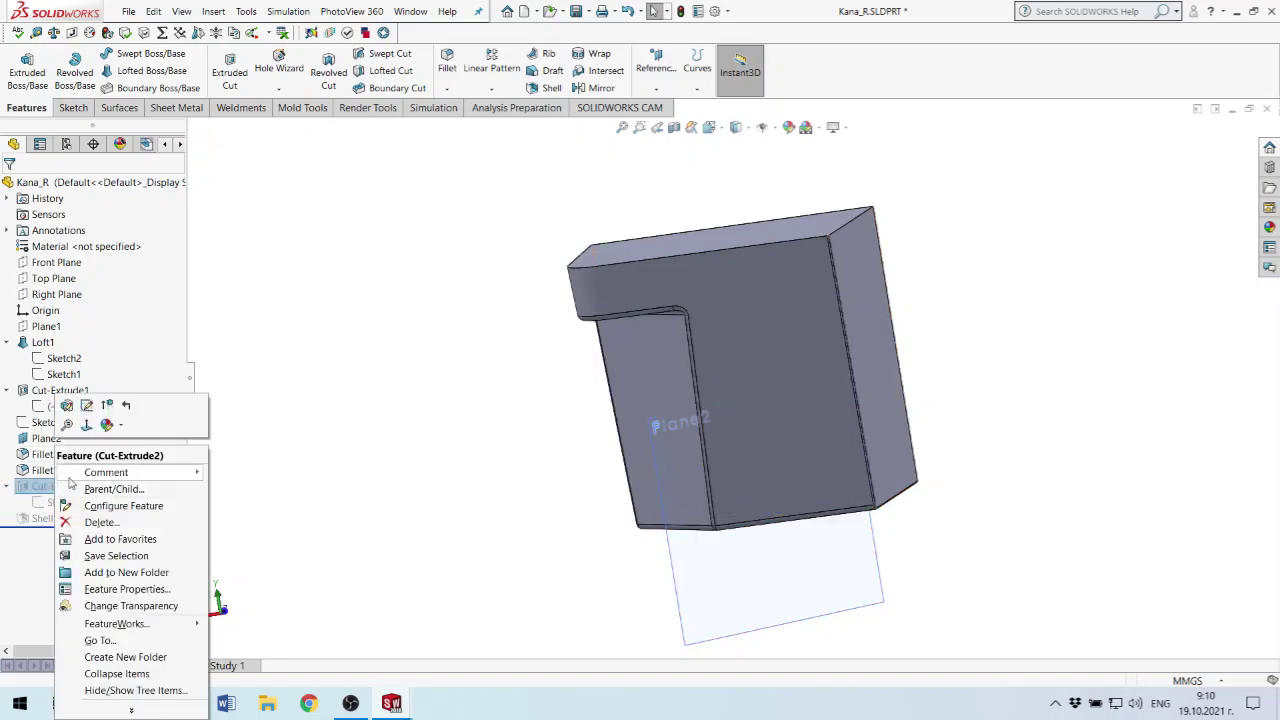
pyautogui.click(66, 405)
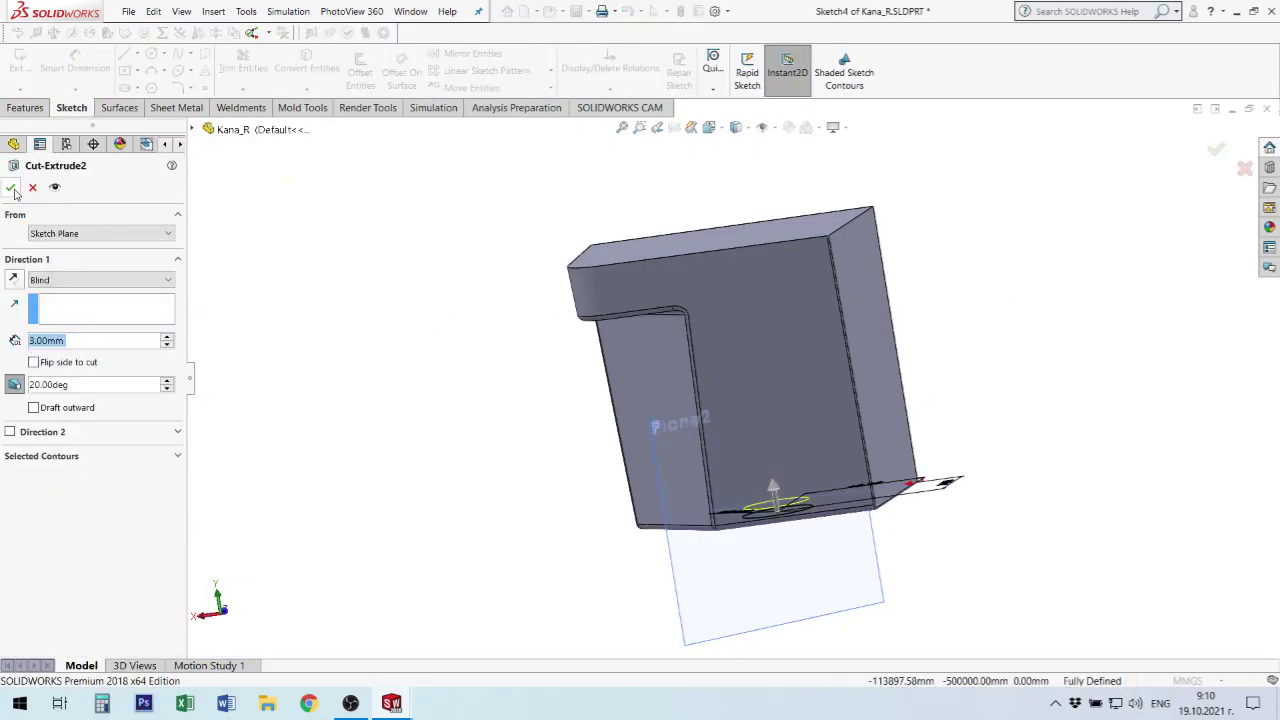
pyautogui.press('Escape')
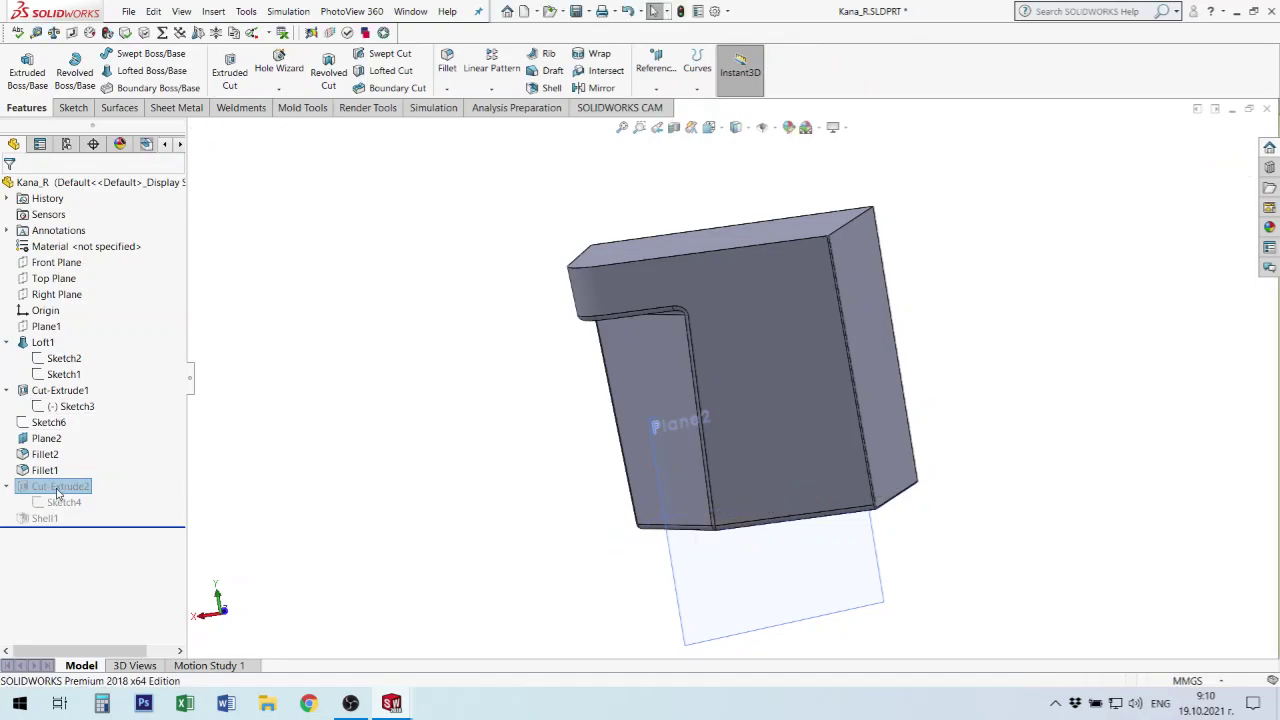
pyautogui.rightClick(50, 486)
pyautogui.press('Escape')
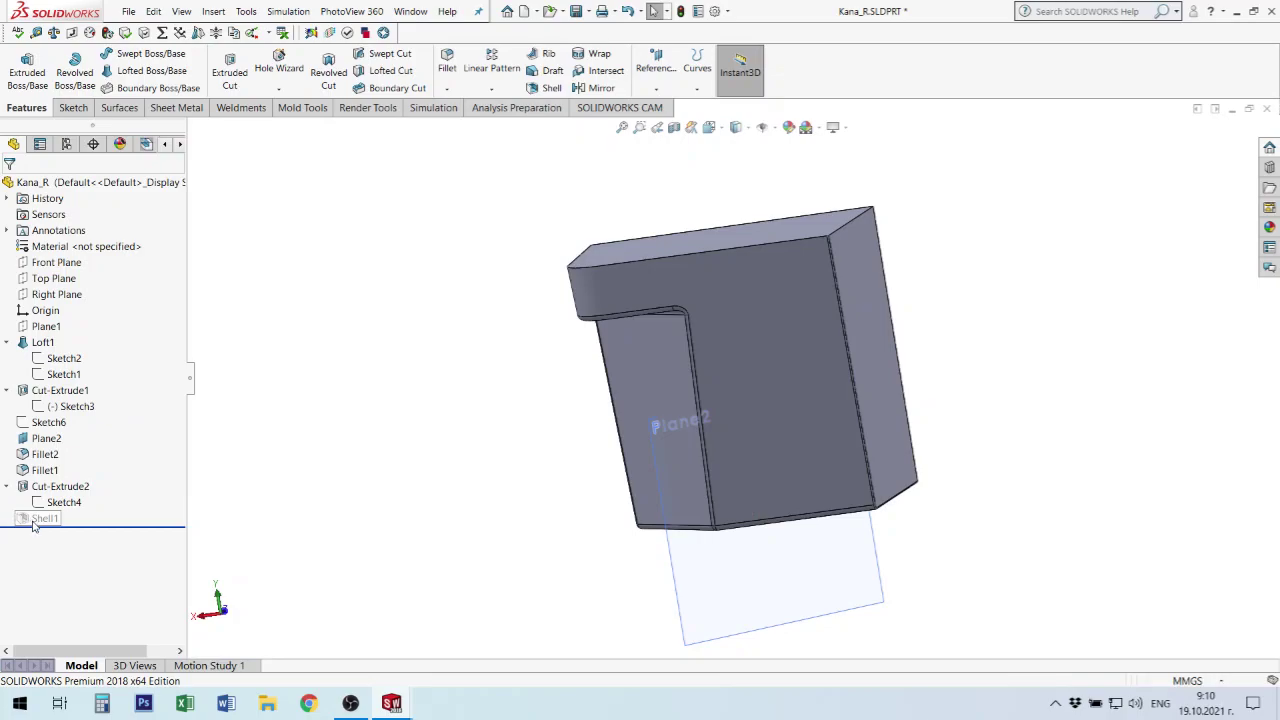
# - Unsuppress Shell1 to hollow the body and select the front pocket face
pyautogui.rightClick(33, 526)
pyautogui.click(73, 410)
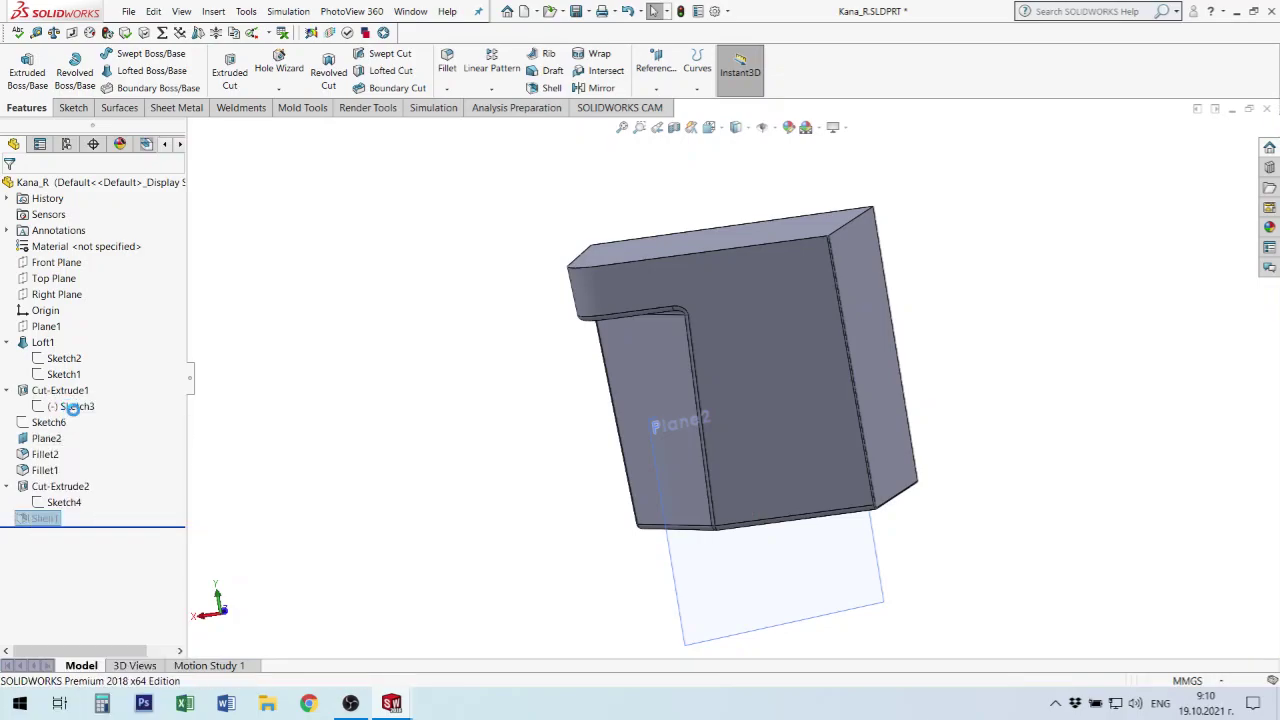
pyautogui.moveTo(898, 438)
pyautogui.mouseDown(button='middle')
pyautogui.moveTo(869, 428)
pyautogui.moveTo(894, 451)
pyautogui.moveTo(842, 511)
pyautogui.mouseUp(button='middle')
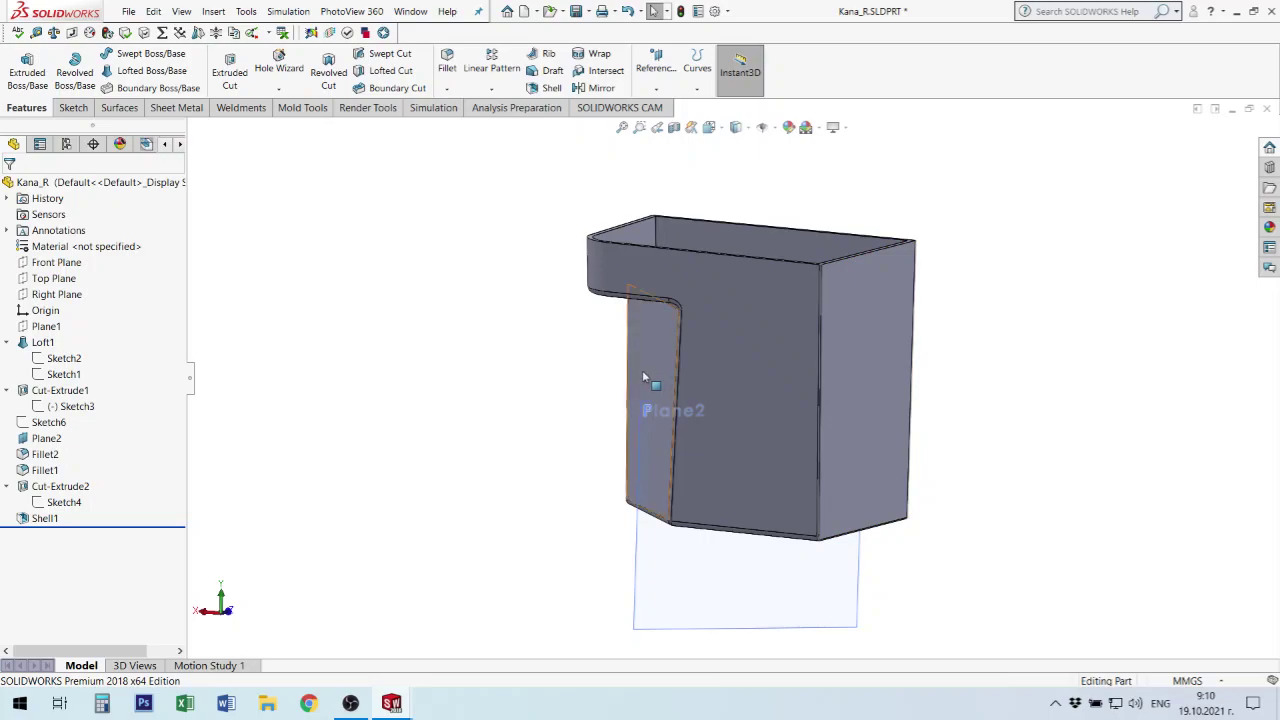
pyautogui.moveTo(628, 457); pyautogui.dragTo(614, 448, button='middle')
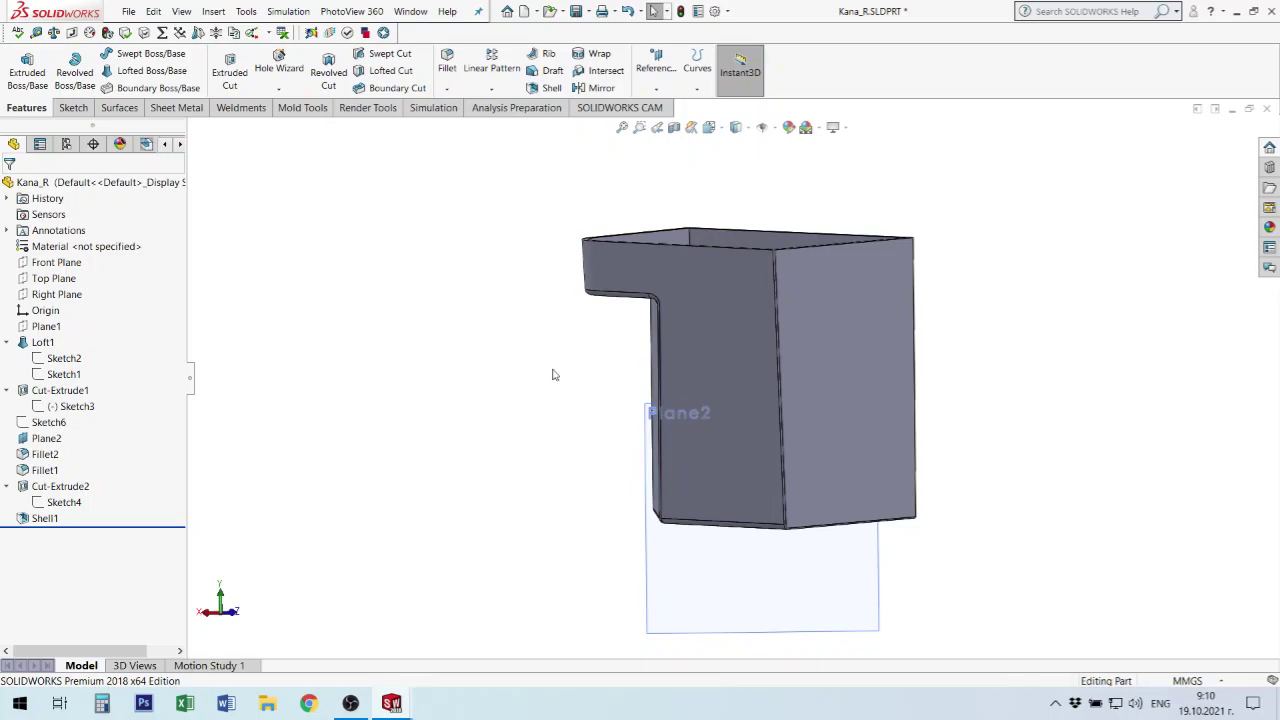
pyautogui.click(726, 615)
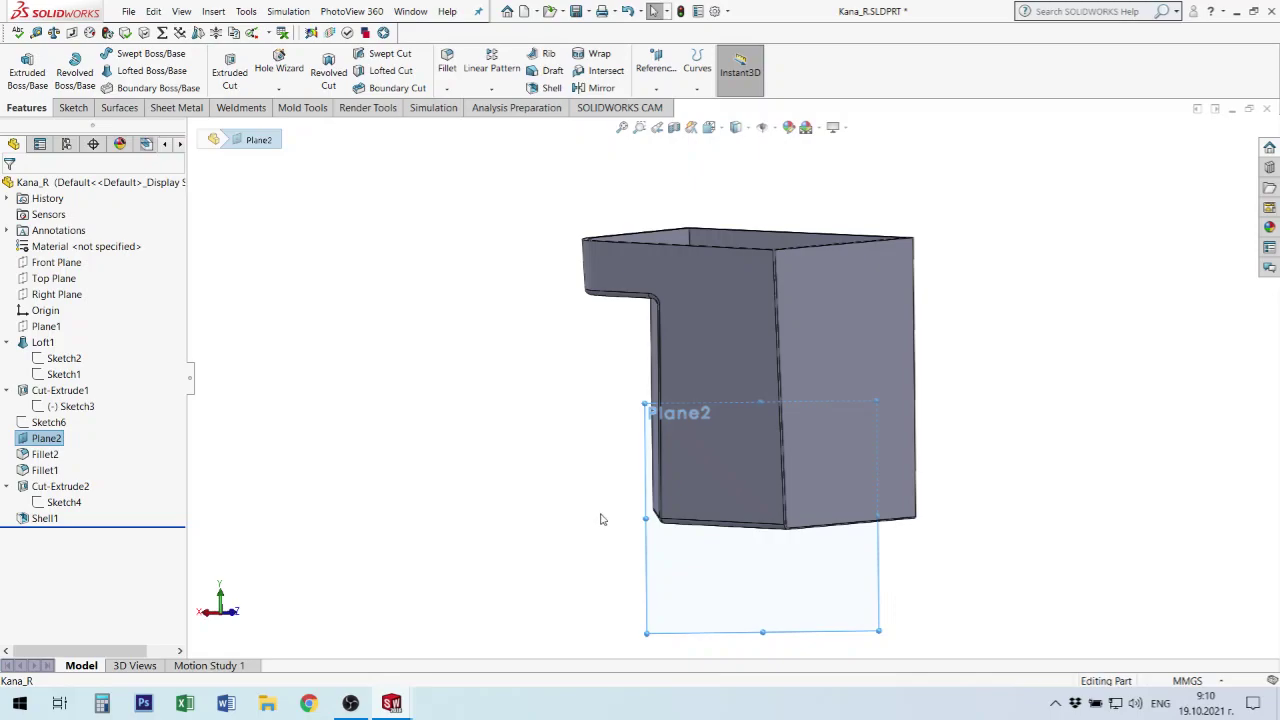
pyautogui.moveTo(631, 535); pyautogui.dragTo(700, 531, button='middle')
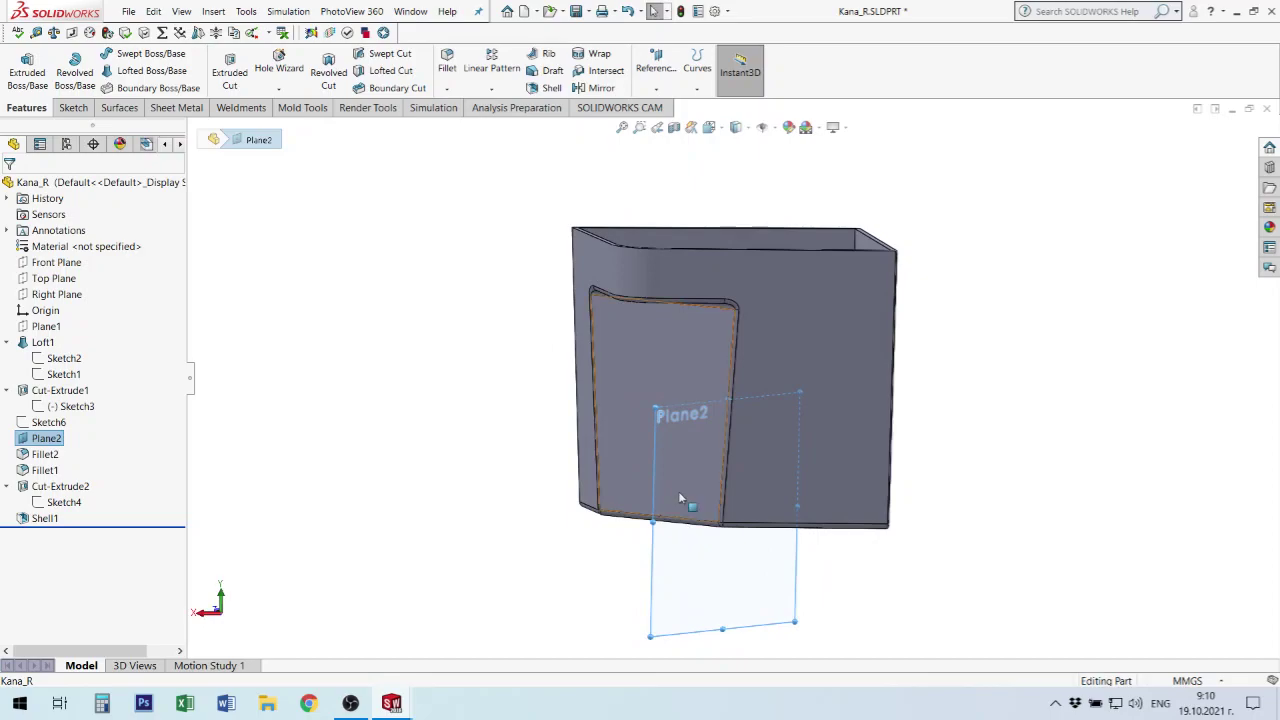
pyautogui.click(679, 498)
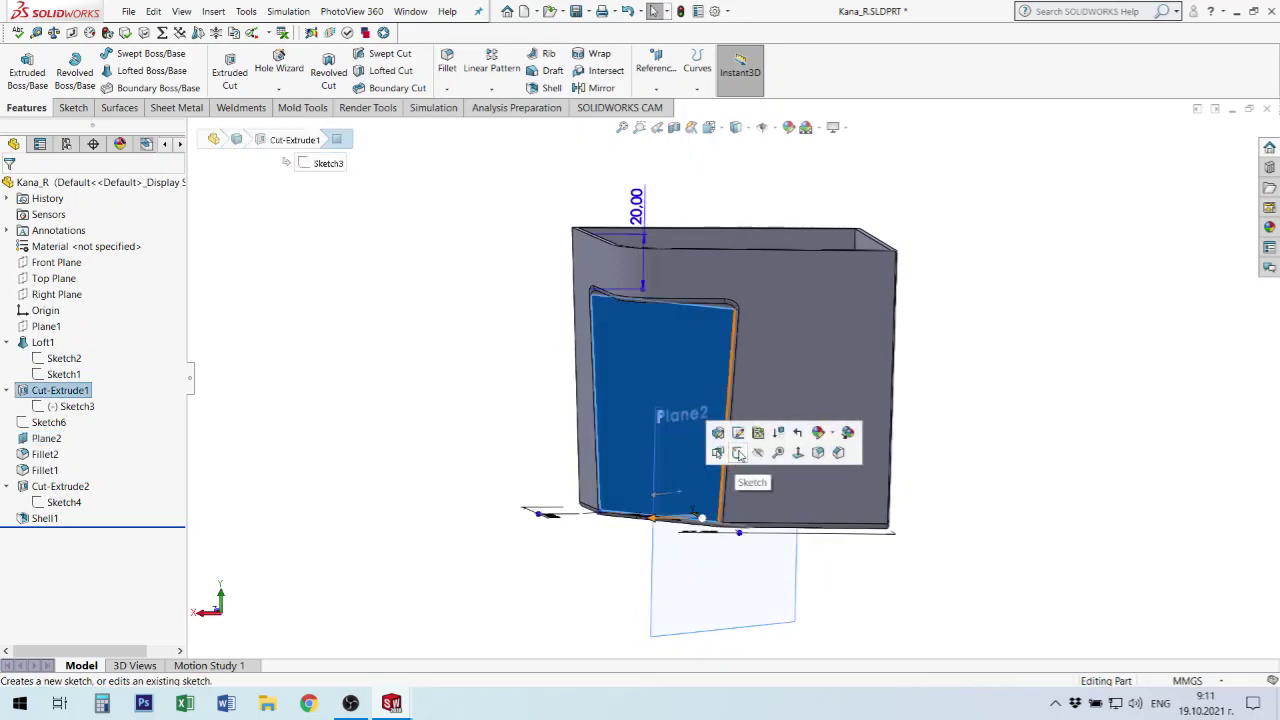
# - Start a sketch on the pocket face and draw a center rectangle on the vertical line
pyautogui.click(738, 453)
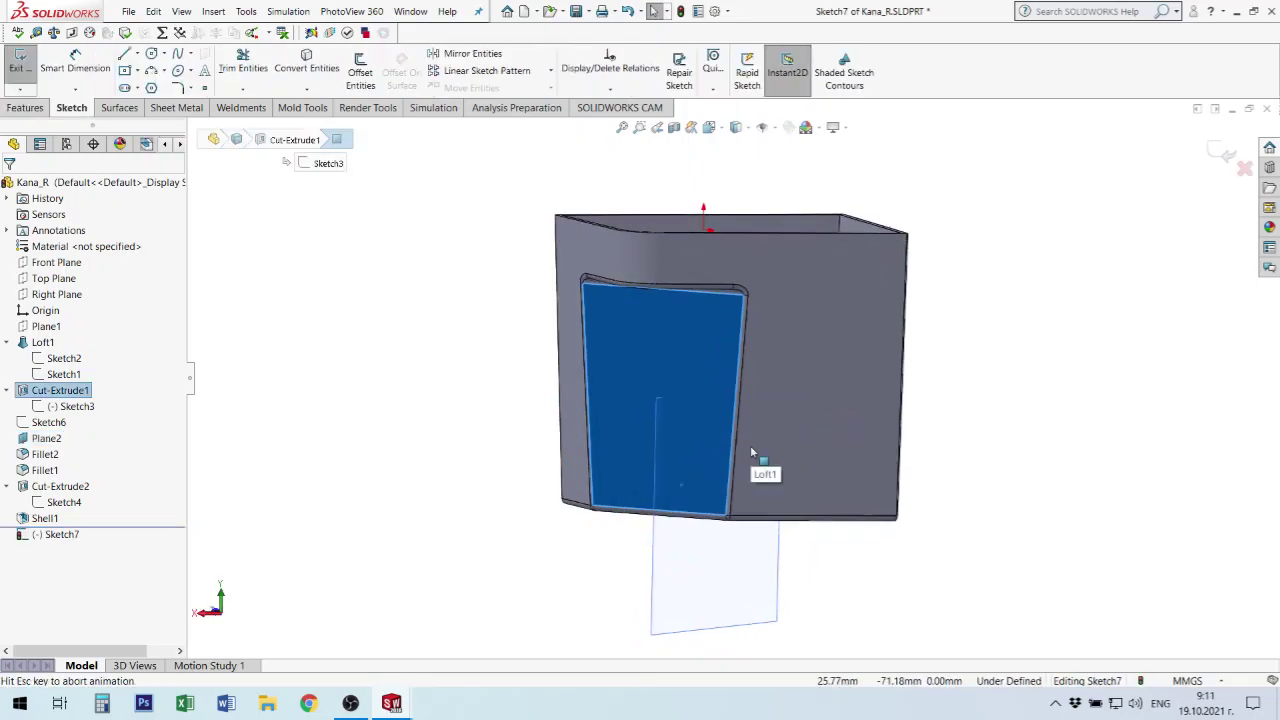
pyautogui.click(801, 505)
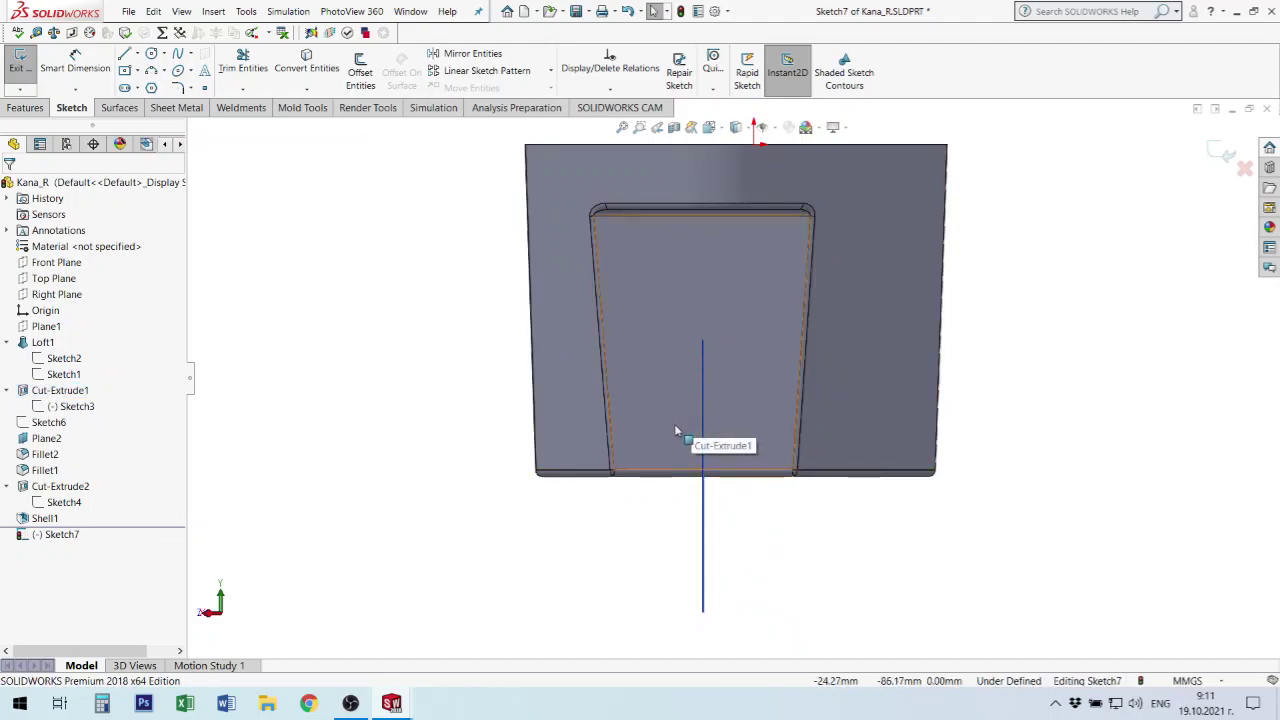
pyautogui.click(125, 71)
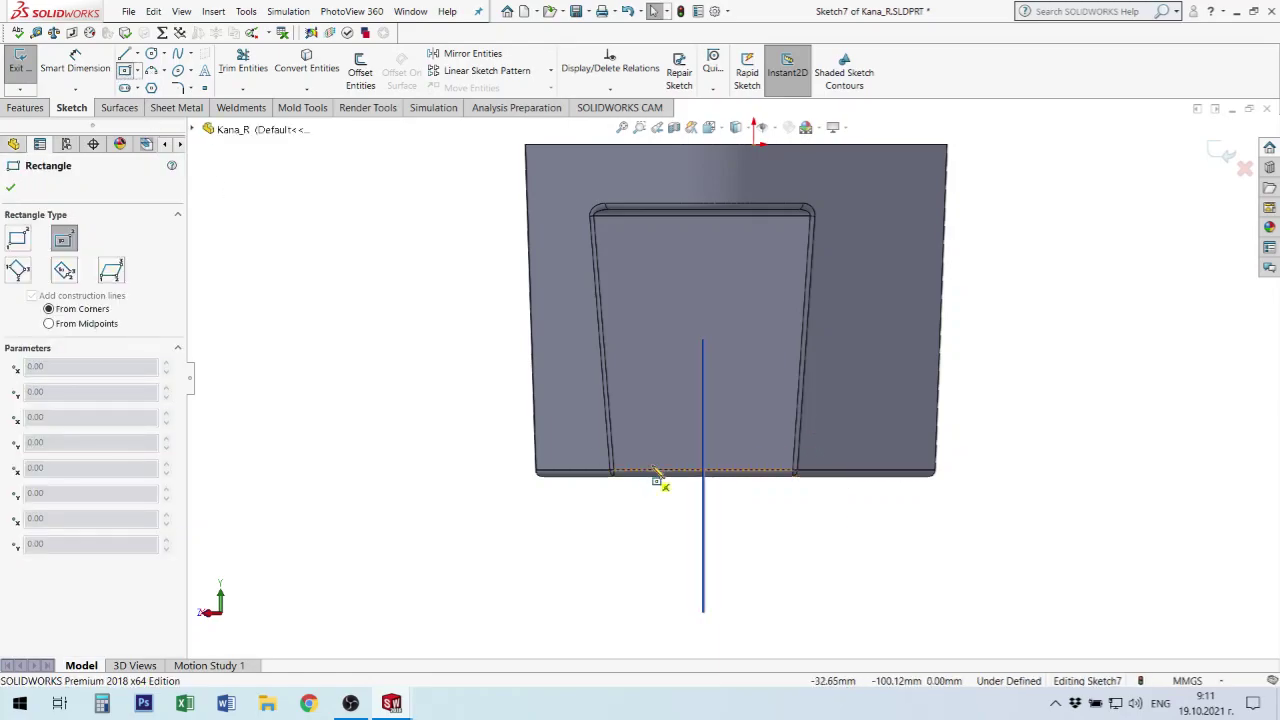
pyautogui.scroll(-3, 620, 490)
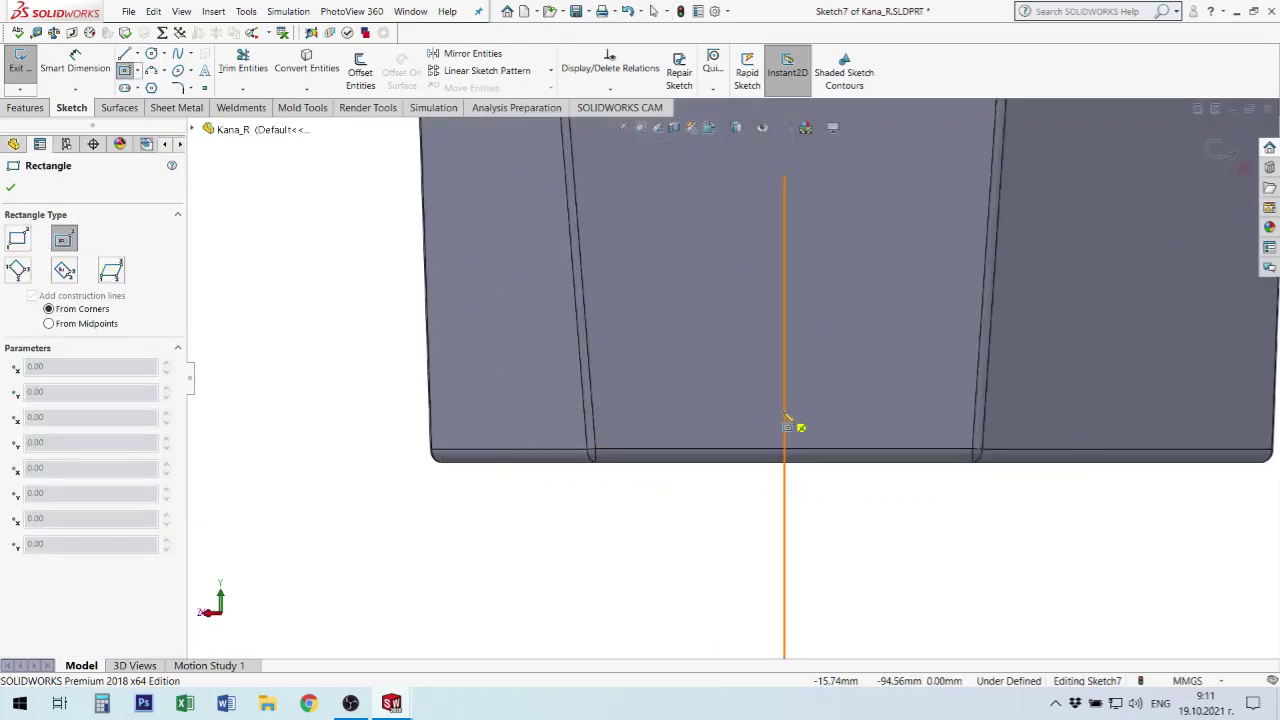
pyautogui.click(784, 412)
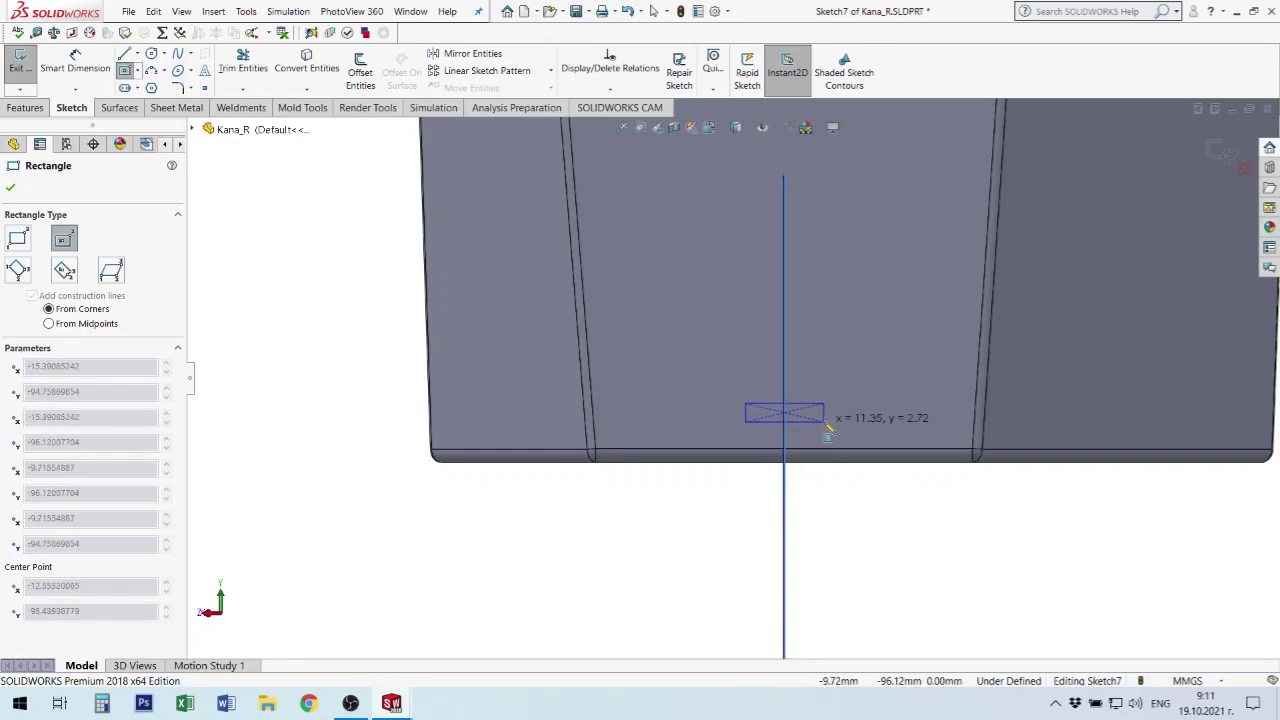
pyautogui.click(826, 422)
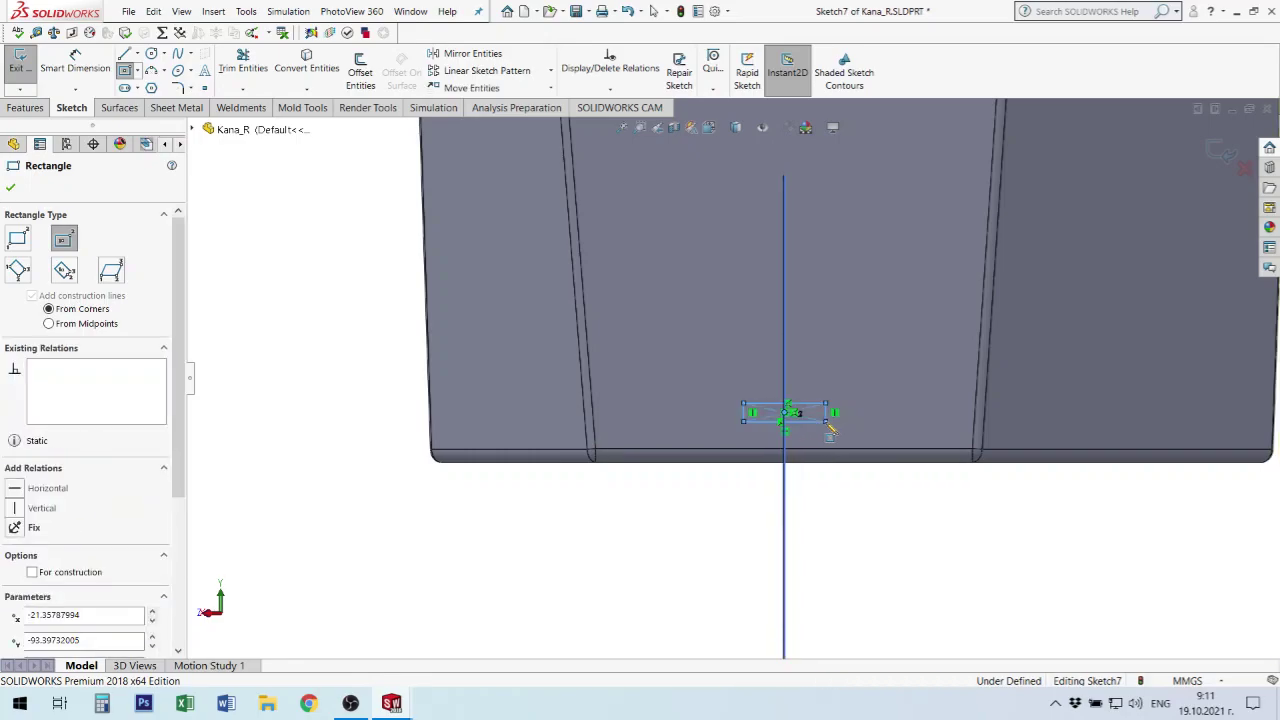
pyautogui.press('Escape')
# - Dimension the rectangle 20 mm wide and 2.6 mm high
pyautogui.click(75, 62)
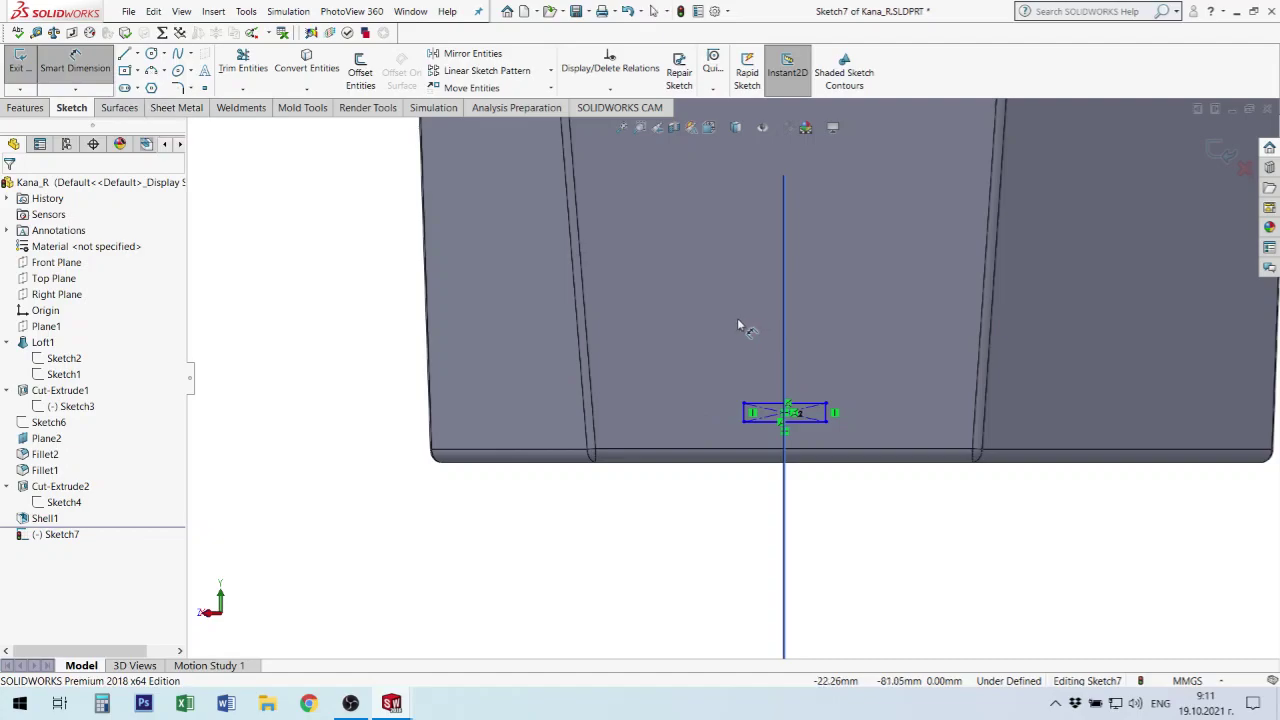
pyautogui.click(807, 405)
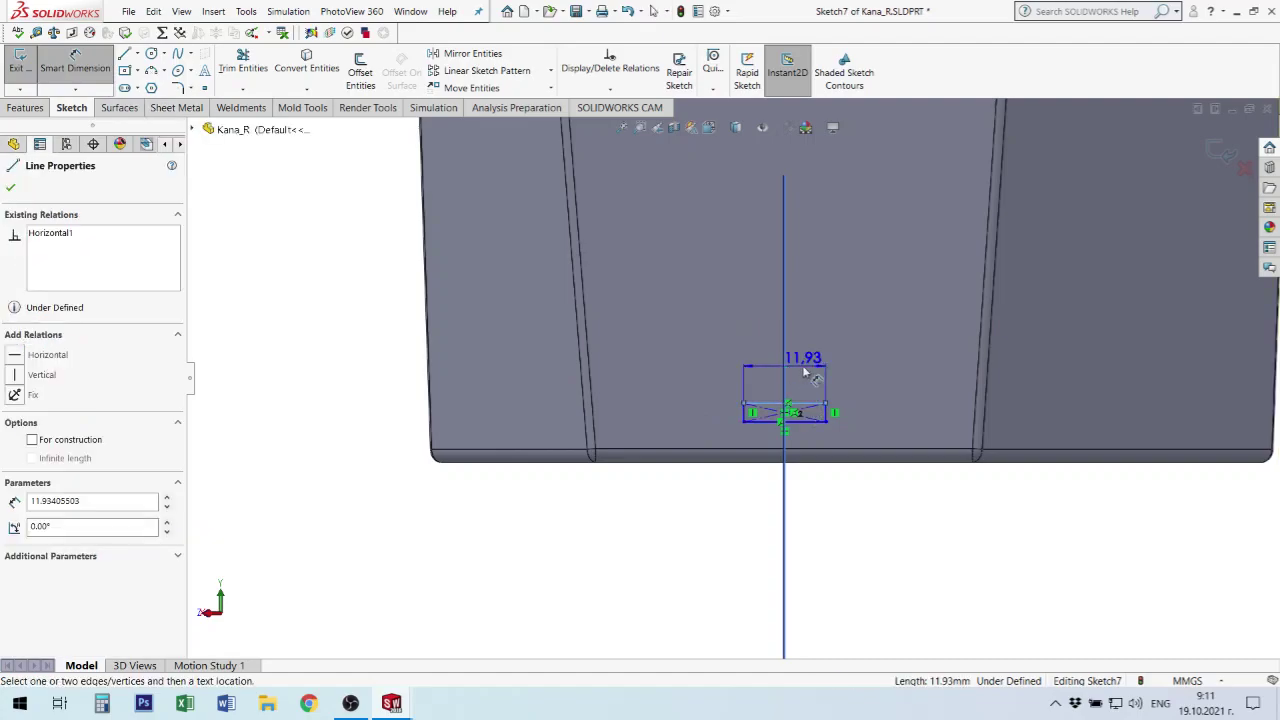
pyautogui.click(795, 368)
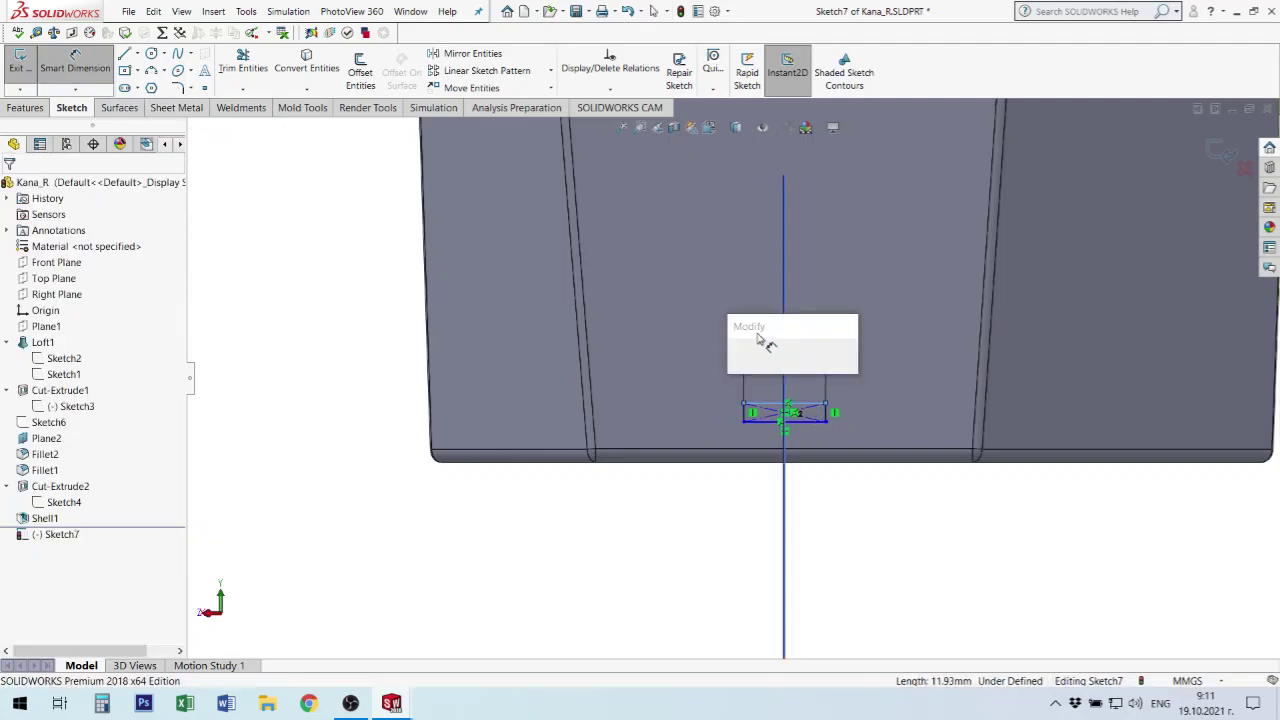
pyautogui.write('20')
pyautogui.press('Return')
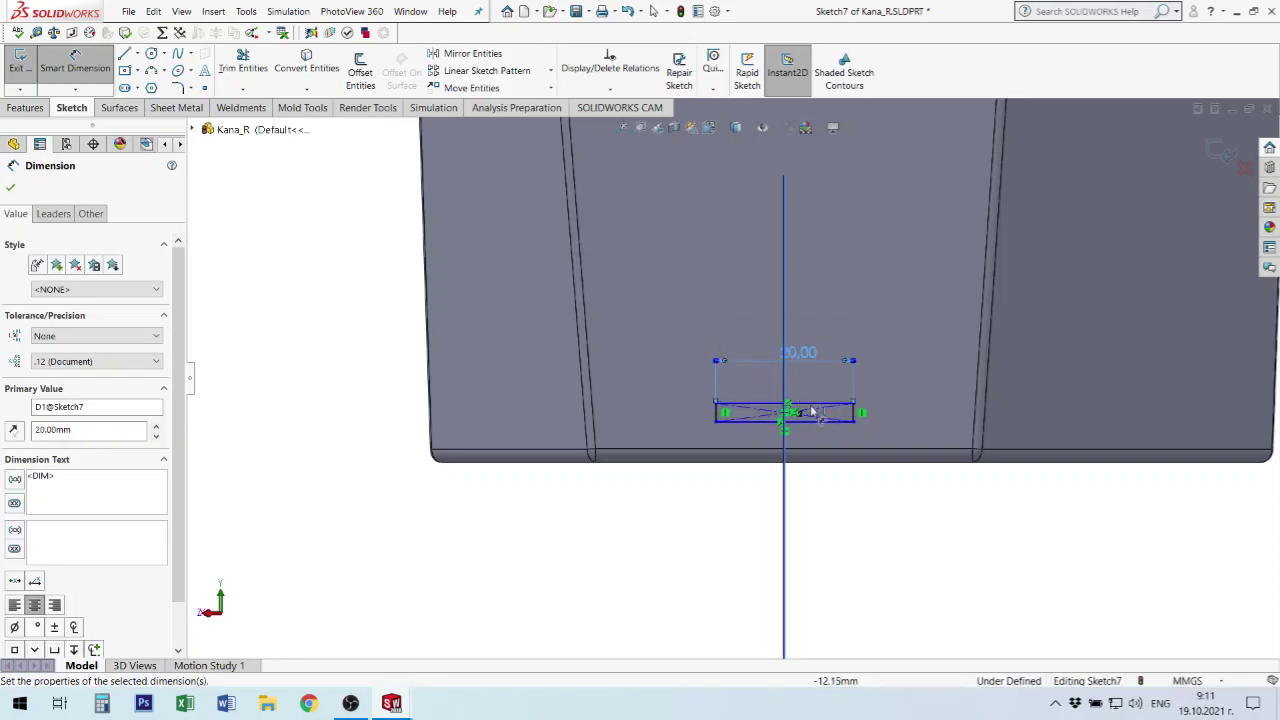
pyautogui.click(853, 413)
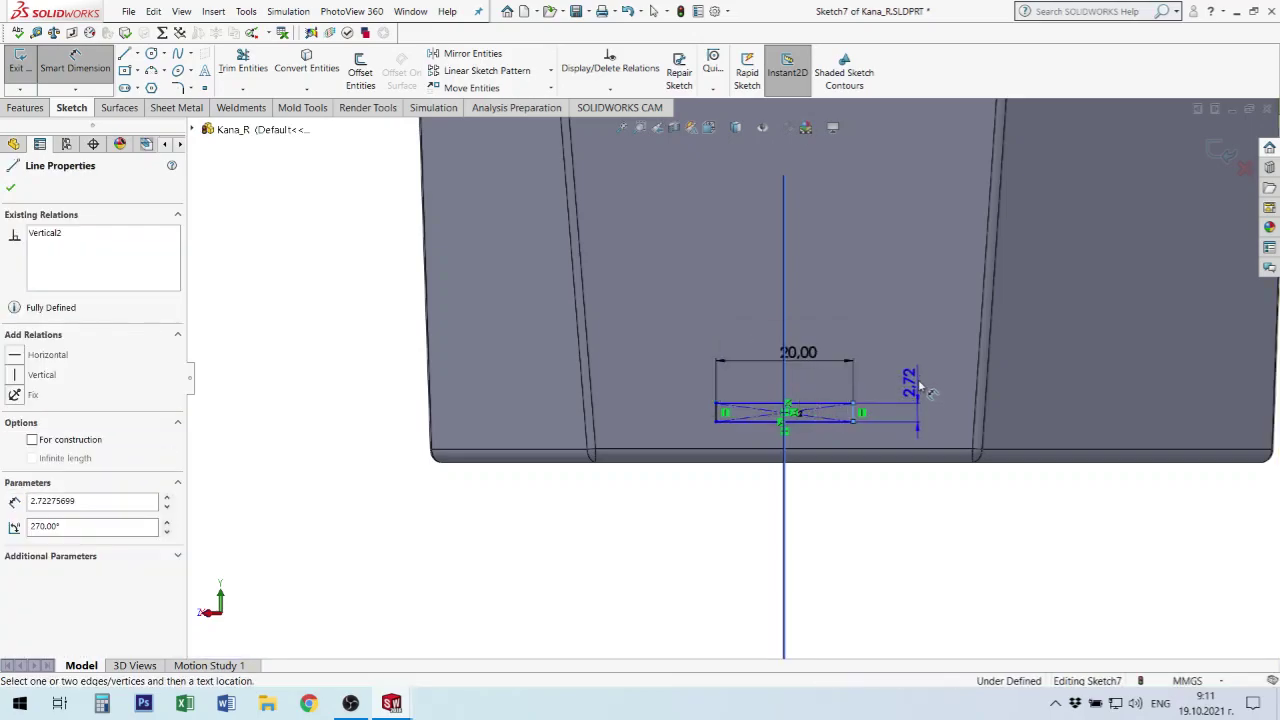
pyautogui.click(918, 368)
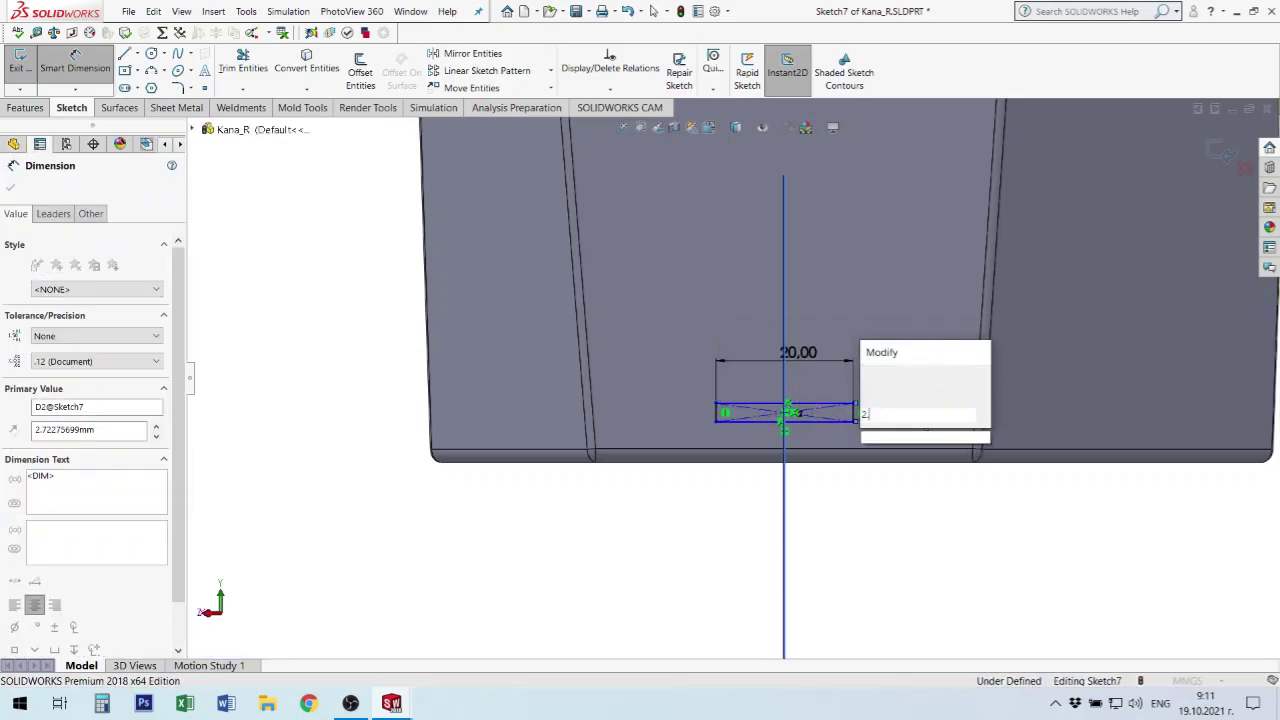
pyautogui.write('2.6')
pyautogui.press('Return')
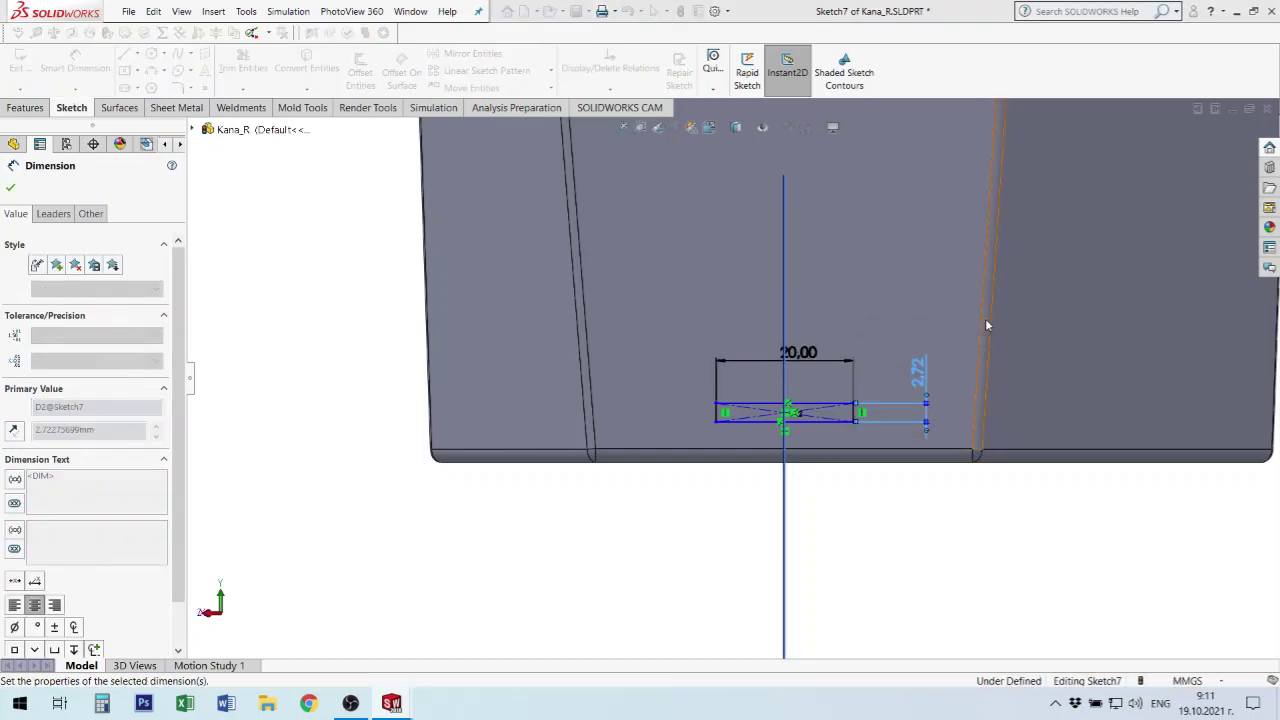
pyautogui.scroll(-1, 771, 427)
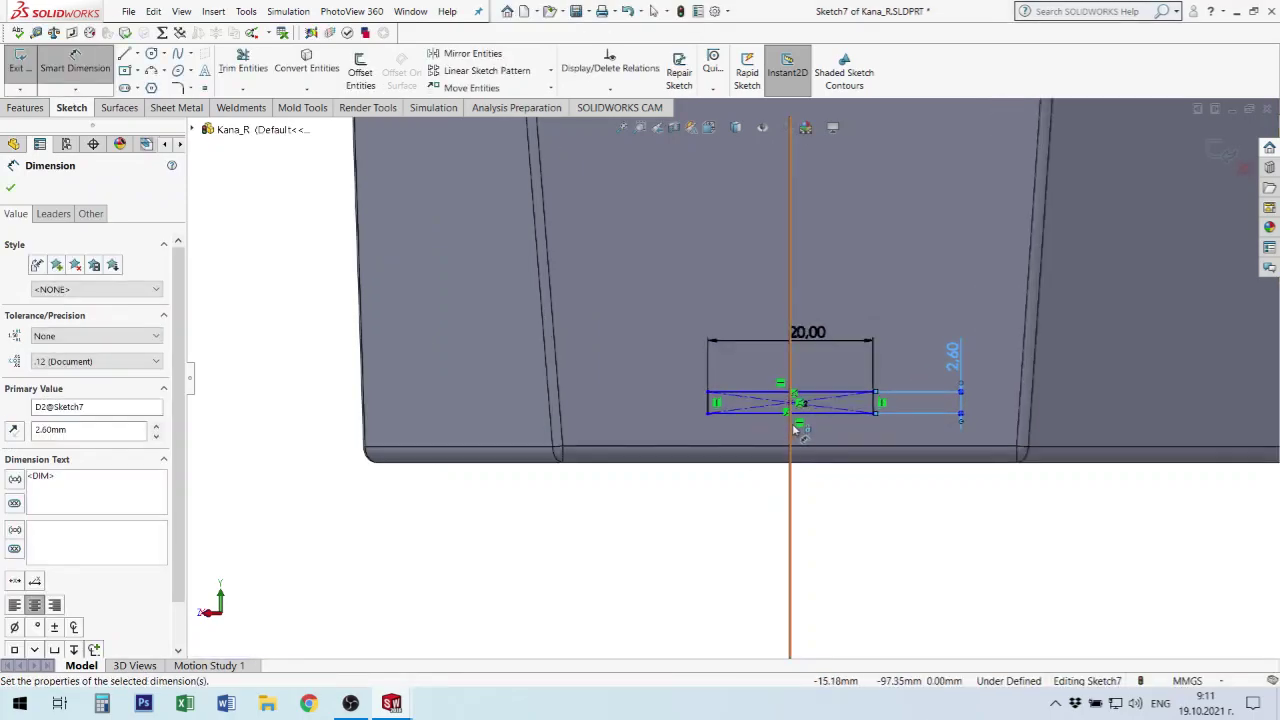
pyautogui.click(806, 432)
pyautogui.scroll(-3, 803, 412)
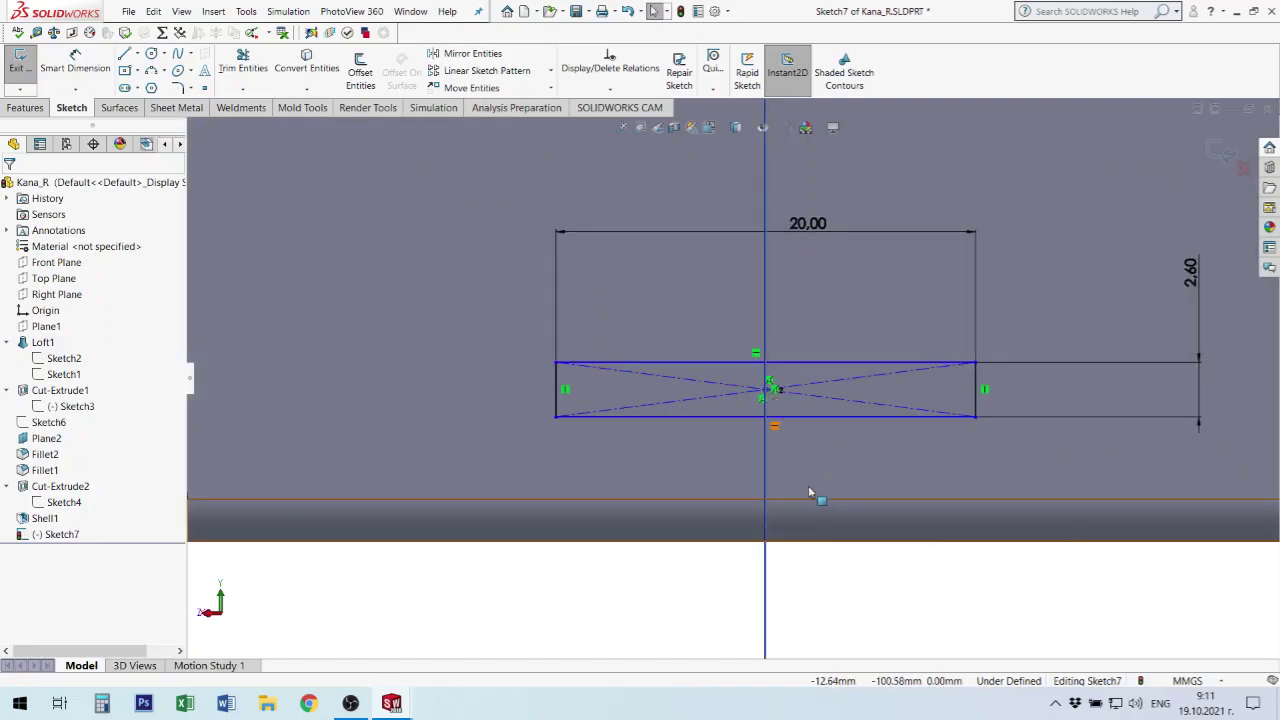
pyautogui.scroll(3, 811, 491)
# - Hide Plane2 and view the sketch face normal to the screen
pyautogui.click(795, 517)
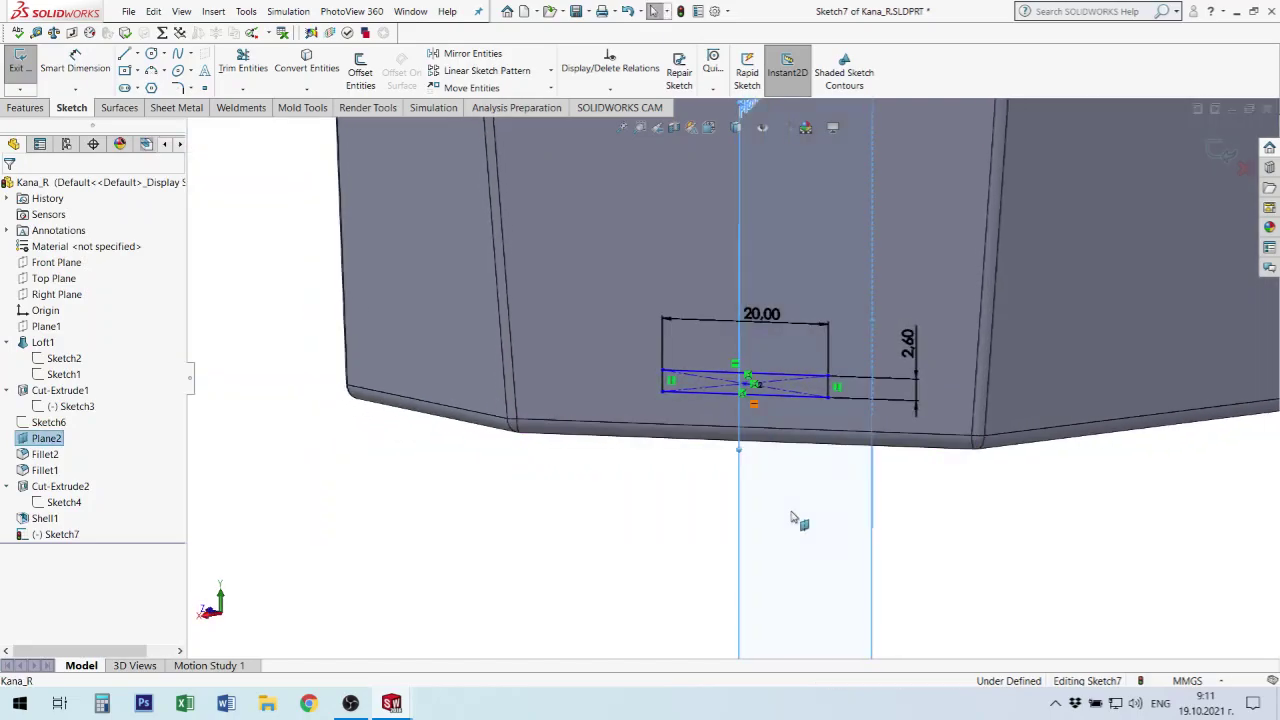
pyautogui.rightClick(50, 438)
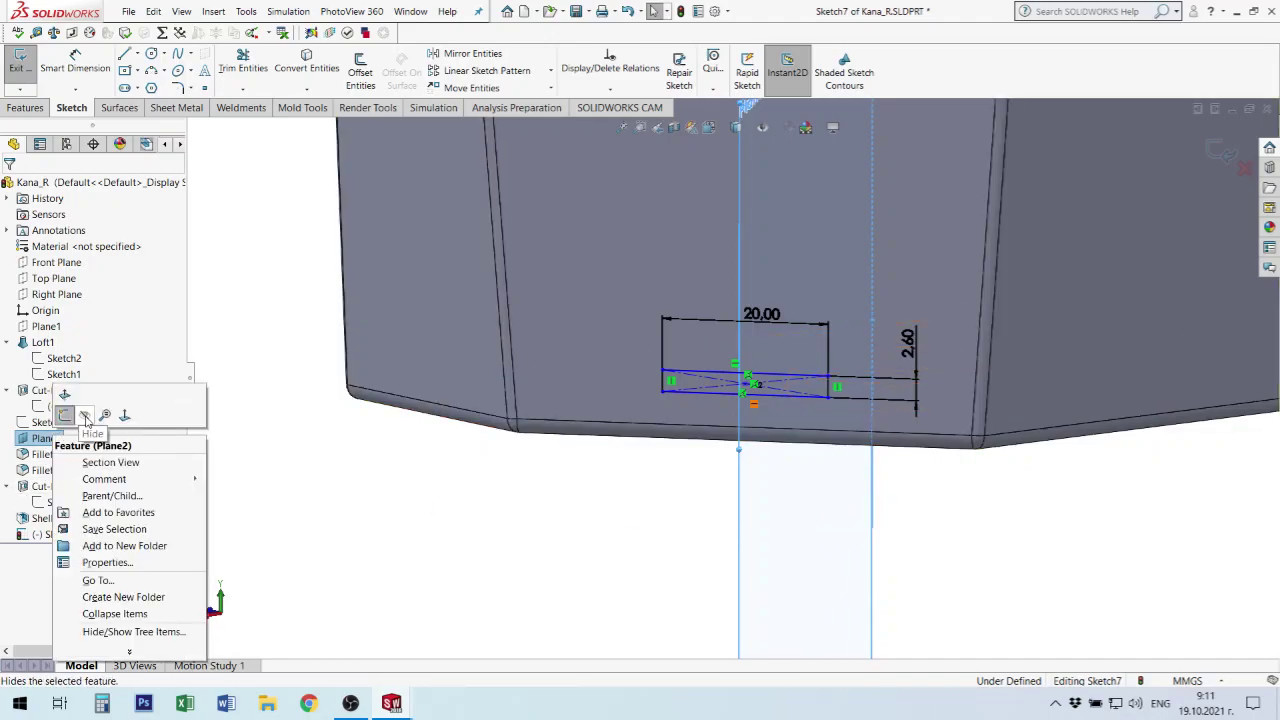
pyautogui.click(84, 415)
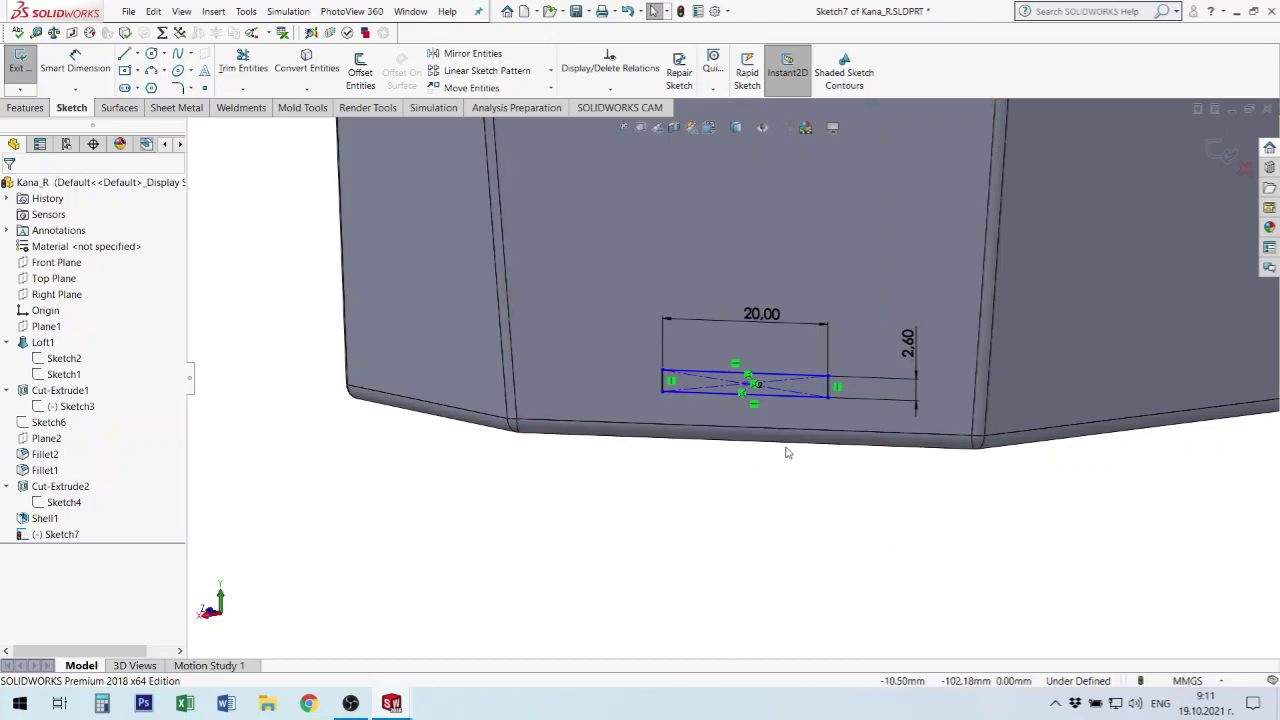
pyautogui.hotkey('ctrl', '8')
pyautogui.scroll(-3, 785, 446)
pyautogui.scroll(-2, 731, 557)
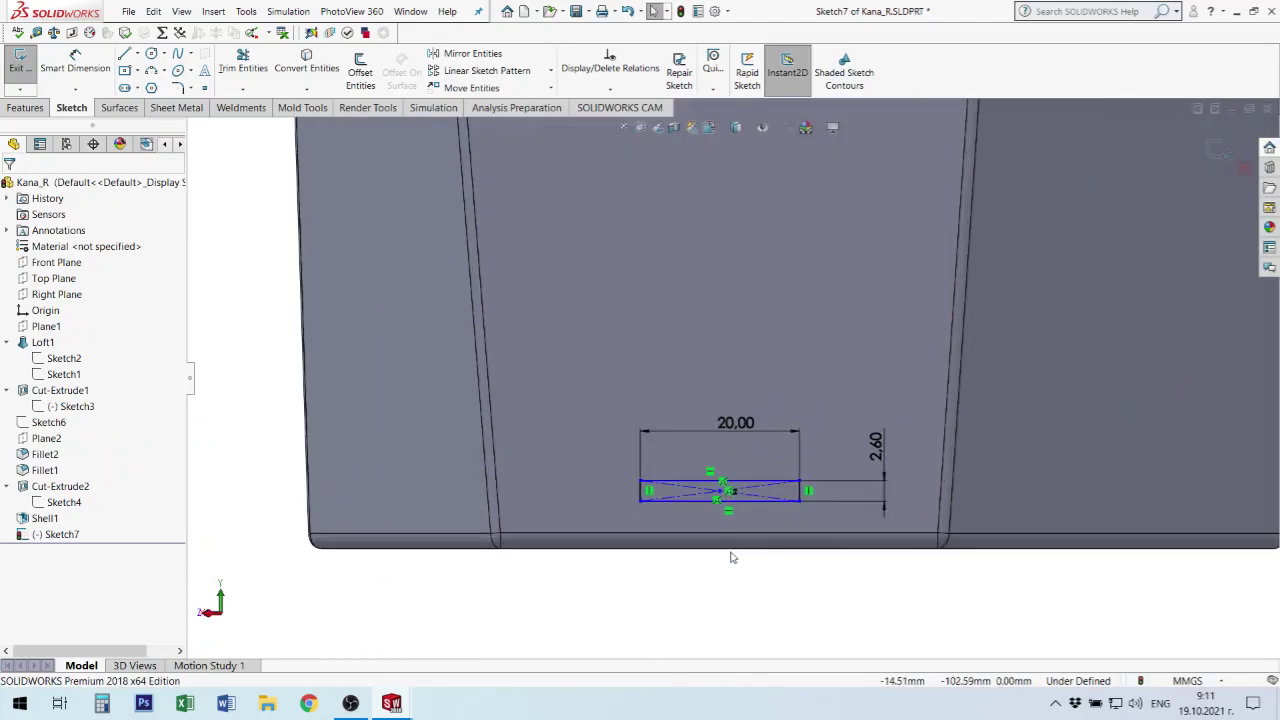
pyautogui.scroll(-2, 766, 514)
pyautogui.scroll(-1, 700, 495)
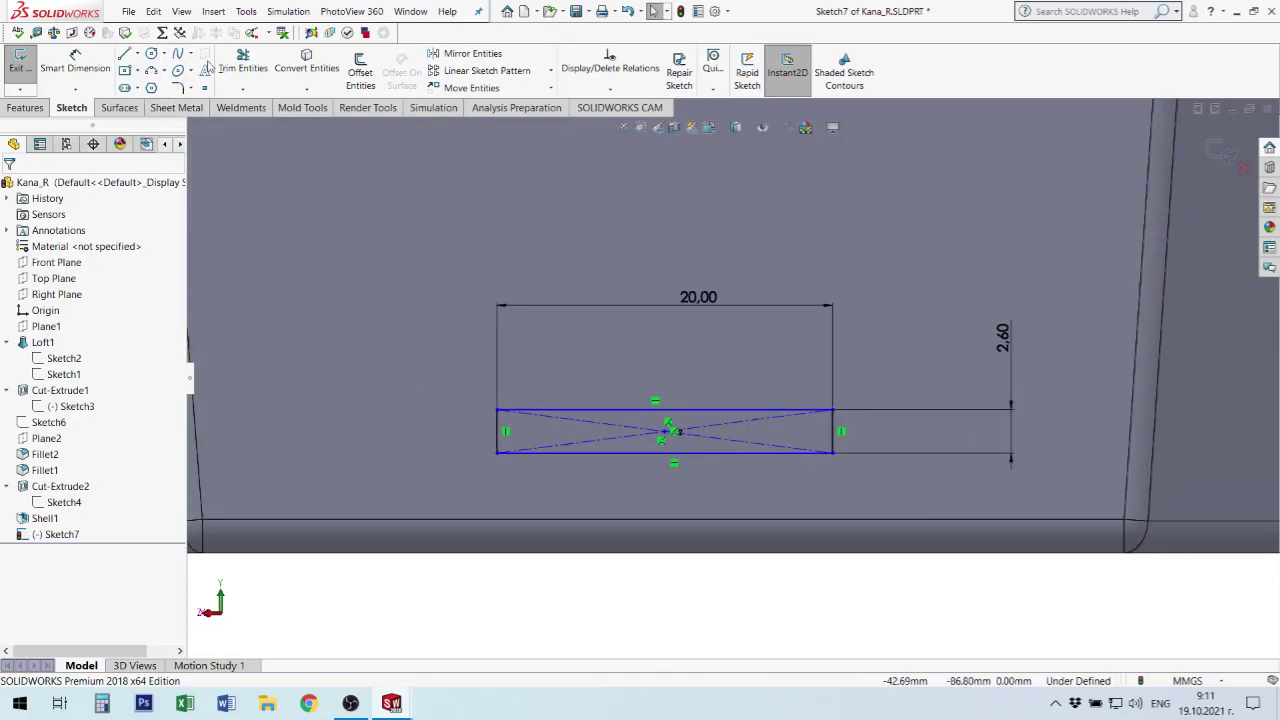
# - Draw a centerline from the rectangle's centre down to the body's bottom edge
pyautogui.click(138, 56)
pyautogui.click(150, 56)
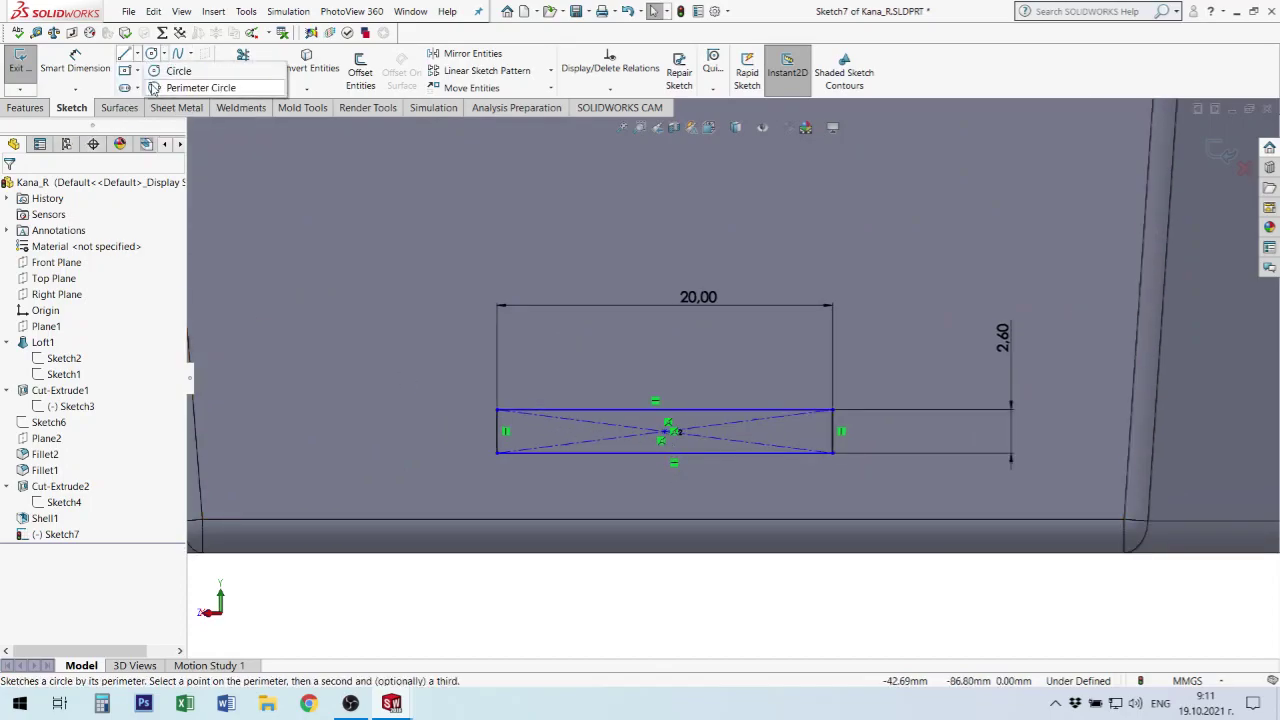
pyautogui.click(138, 56)
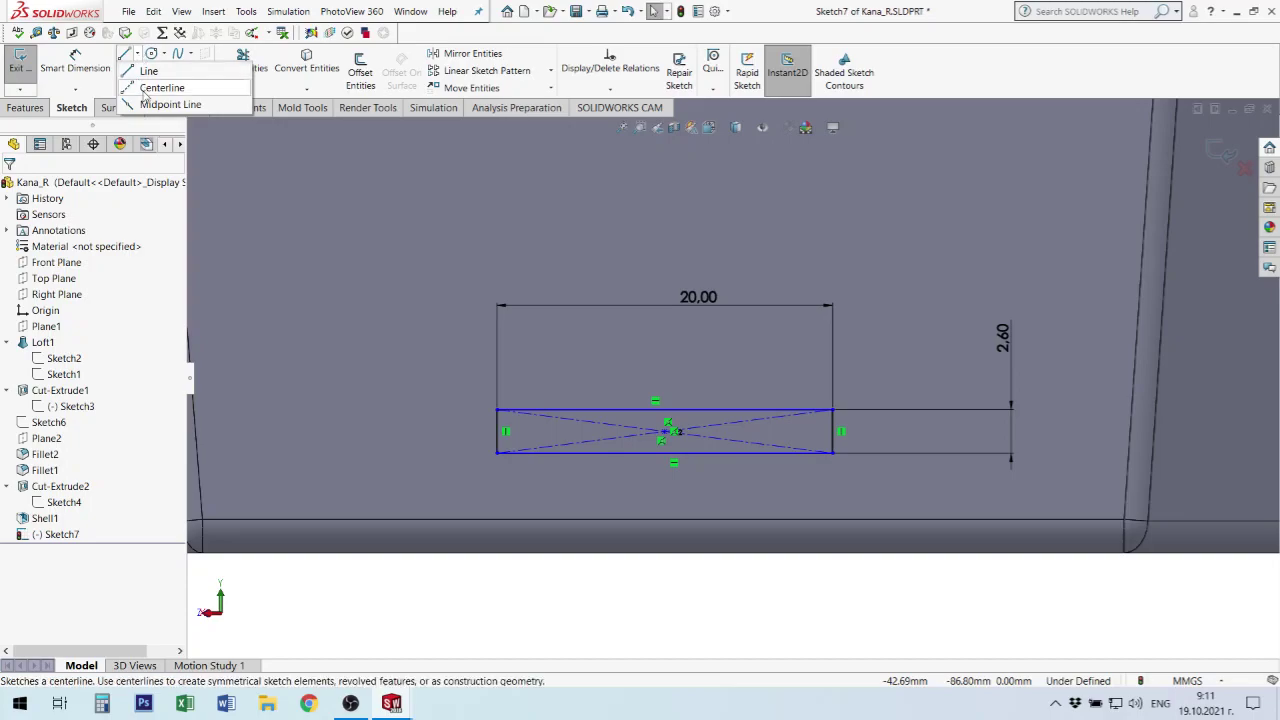
pyautogui.click(175, 87)
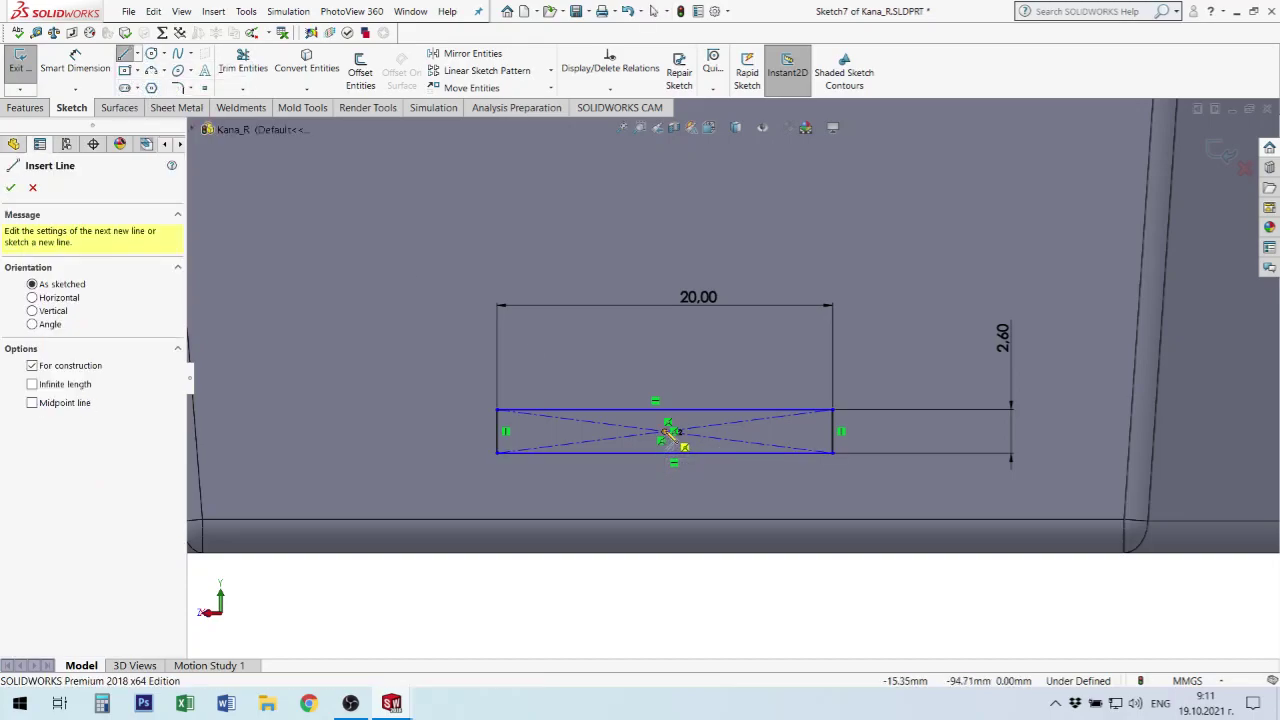
pyautogui.click(665, 432)
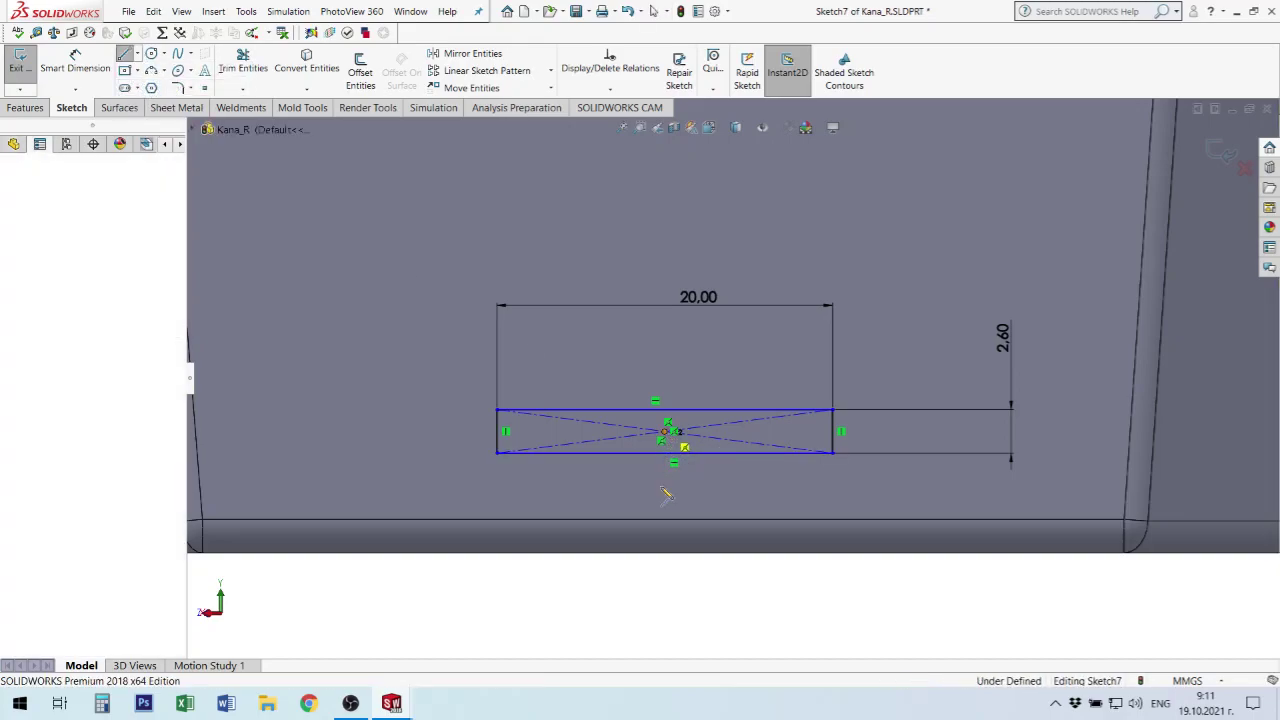
pyautogui.click(664, 553)
pyautogui.press('Escape')
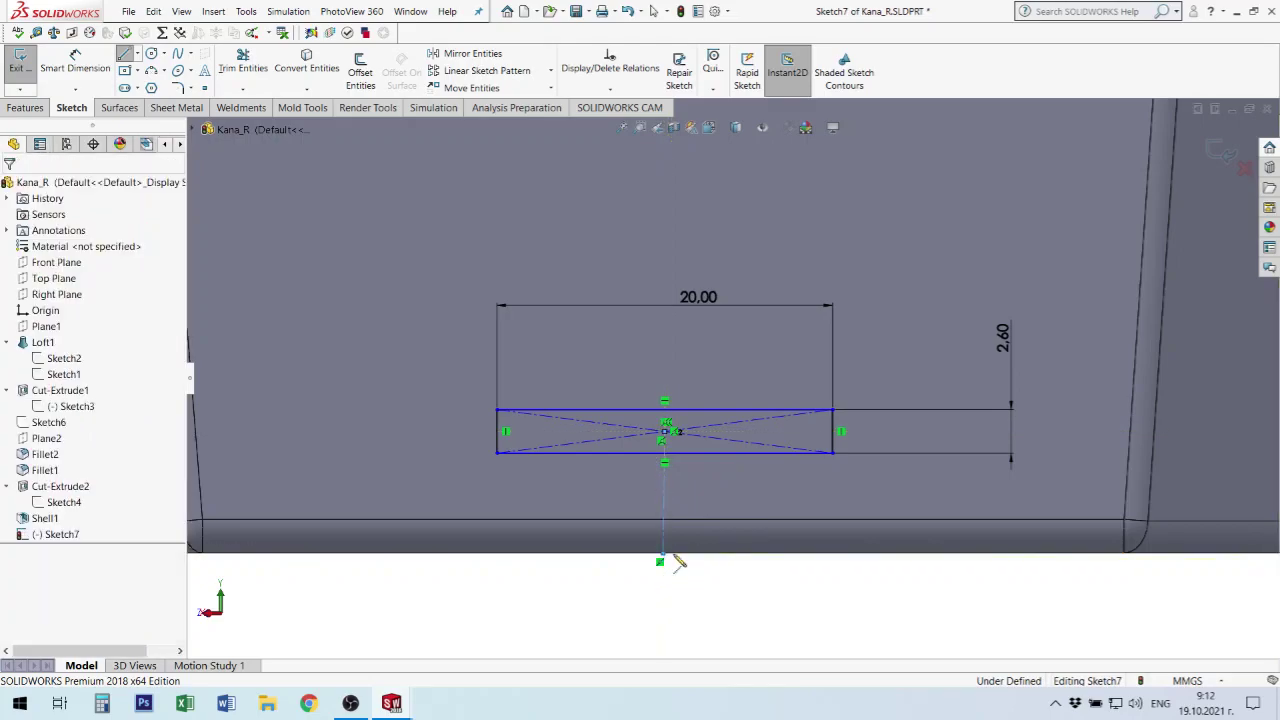
# - Delete the over-defining relation on the centerline and shift the rectangle slightly up
pyautogui.click(665, 521)
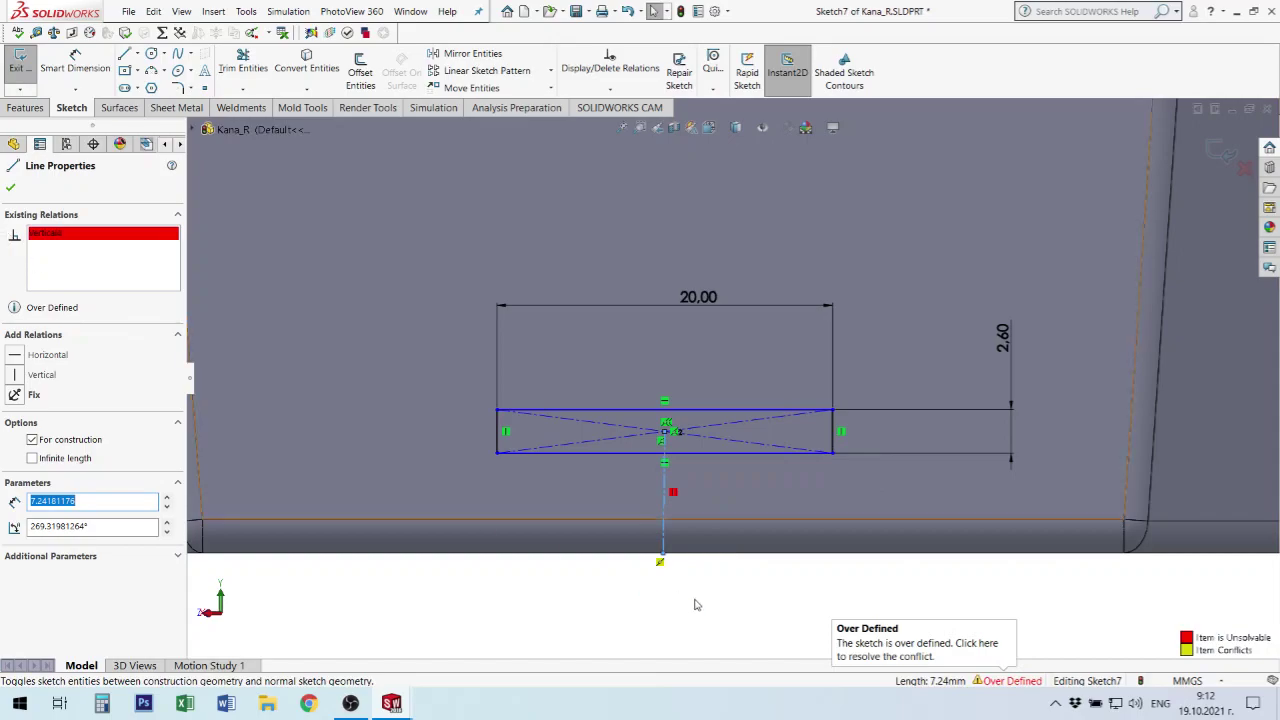
pyautogui.click(700, 564)
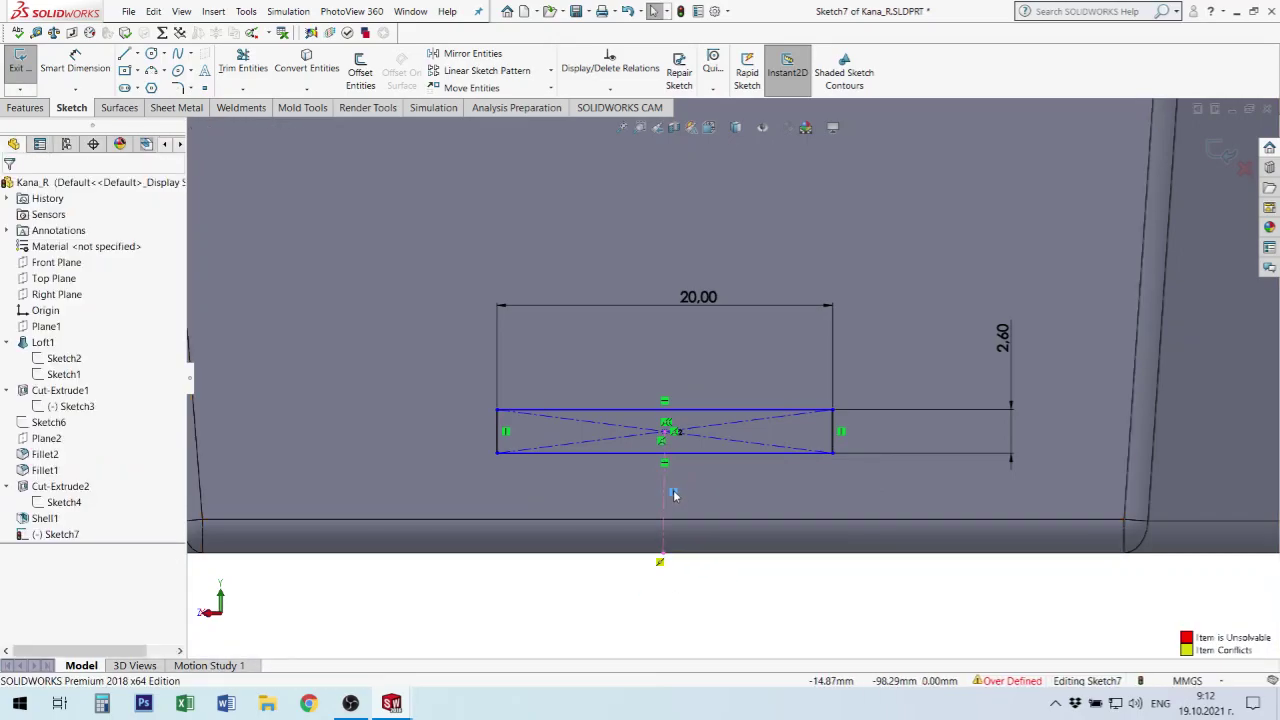
pyautogui.click(674, 494)
pyautogui.press('Delete')
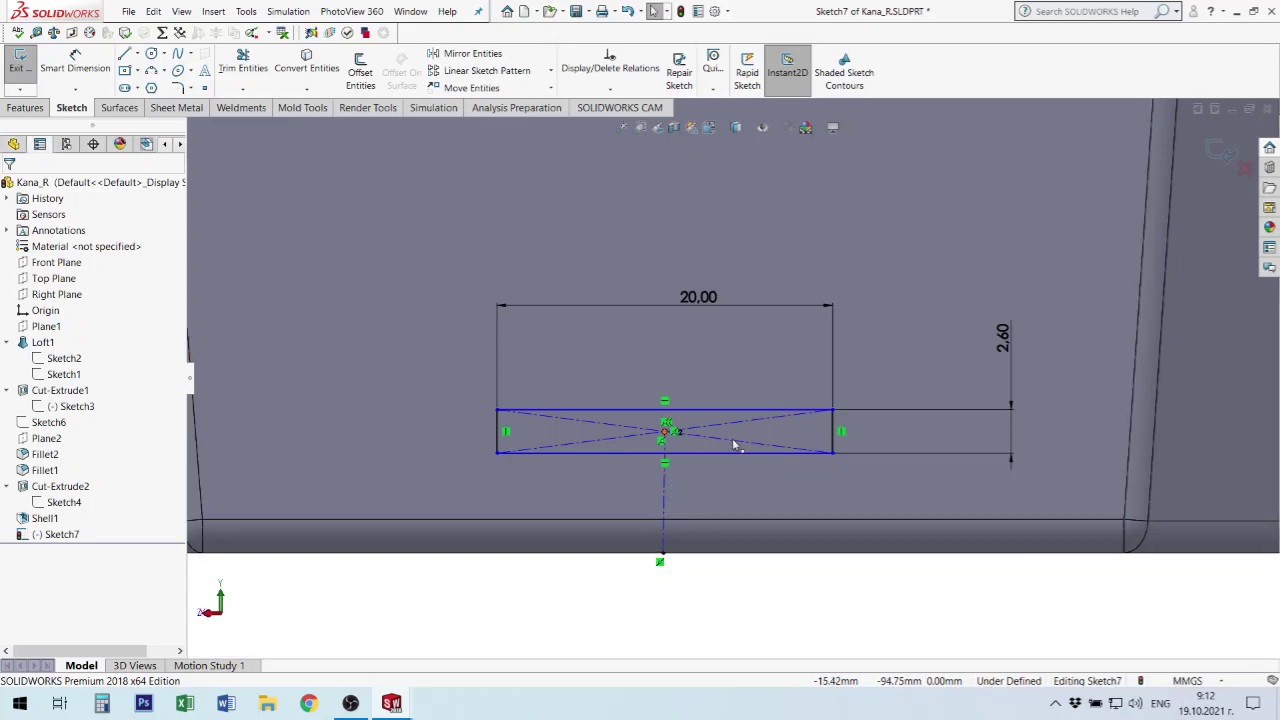
pyautogui.click(730, 446)
pyautogui.moveTo(730, 446); pyautogui.dragTo(723, 420)
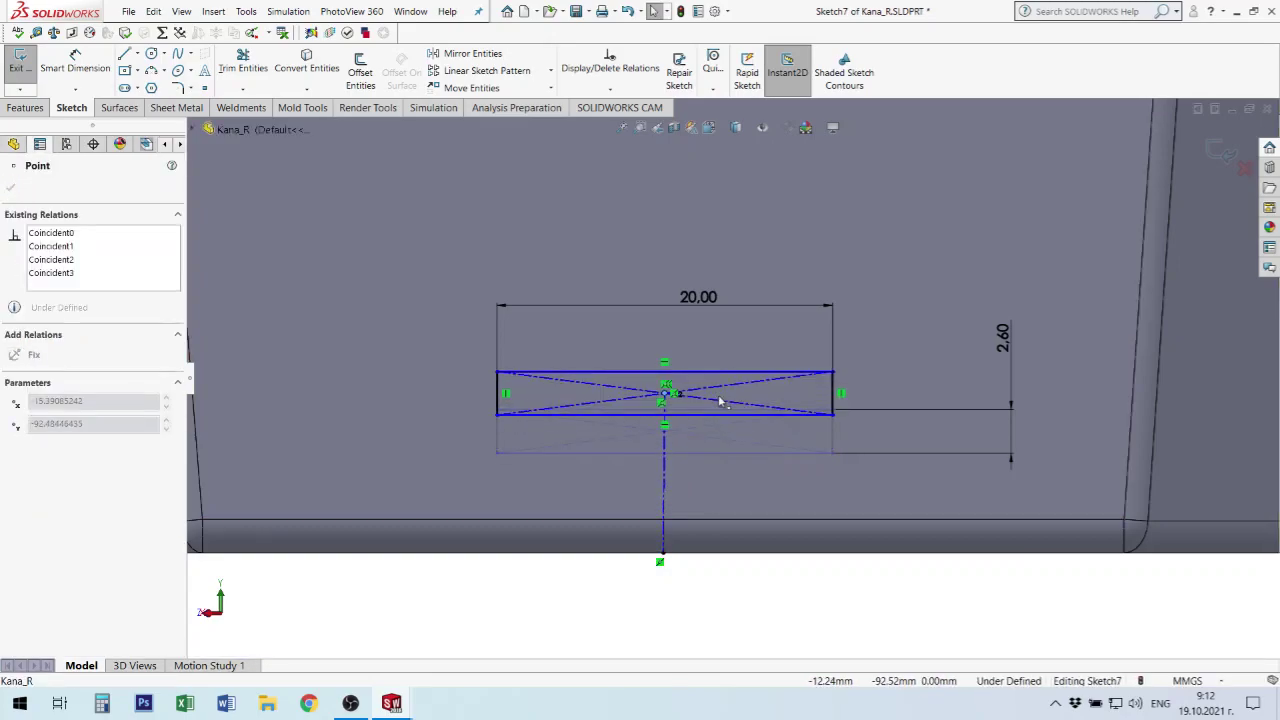
pyautogui.click(666, 491)
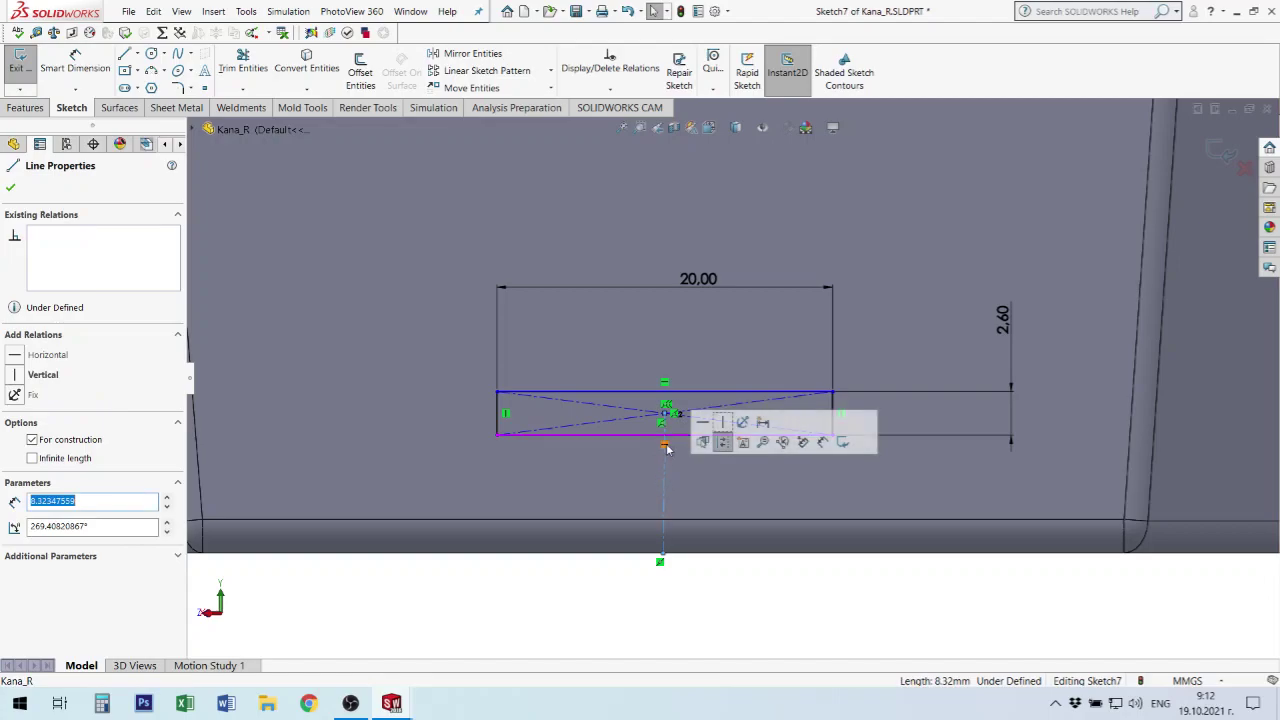
pyautogui.press('Escape')
# - Fit the part, view the sketch face normal, and check the construction line's endpoints
pyautogui.press('f')
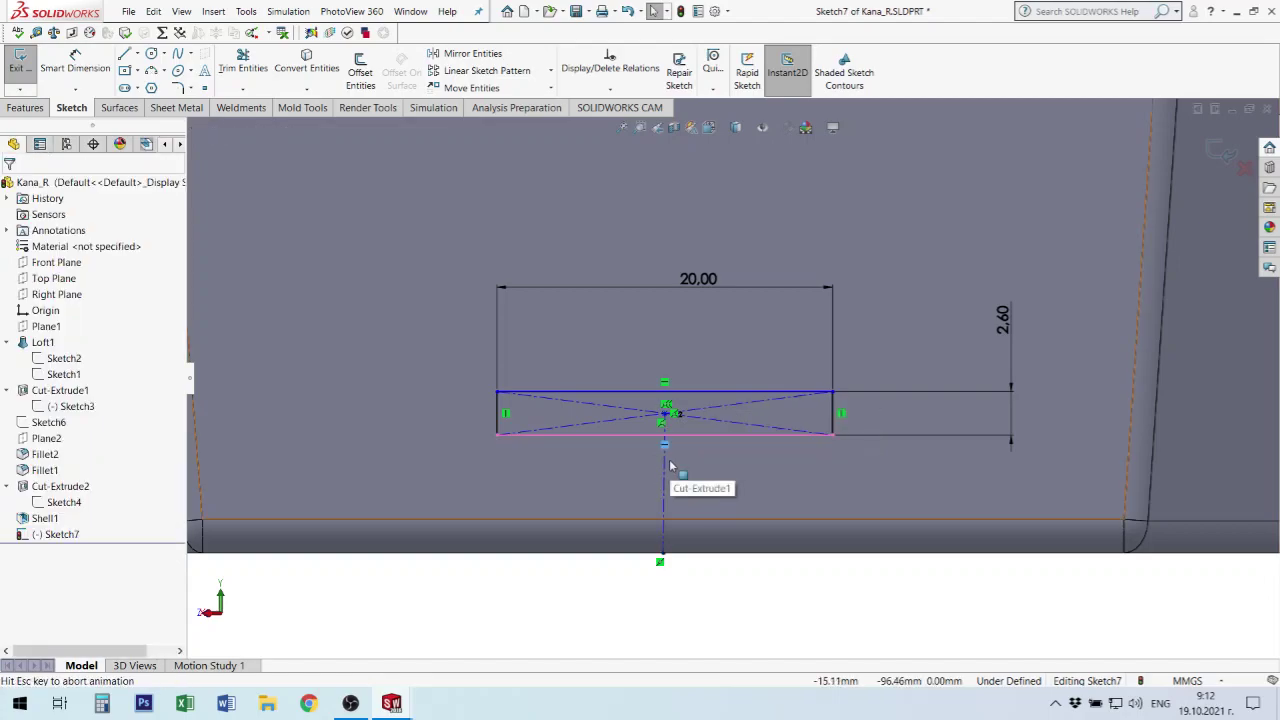
pyautogui.hotkey('ctrl', '8')
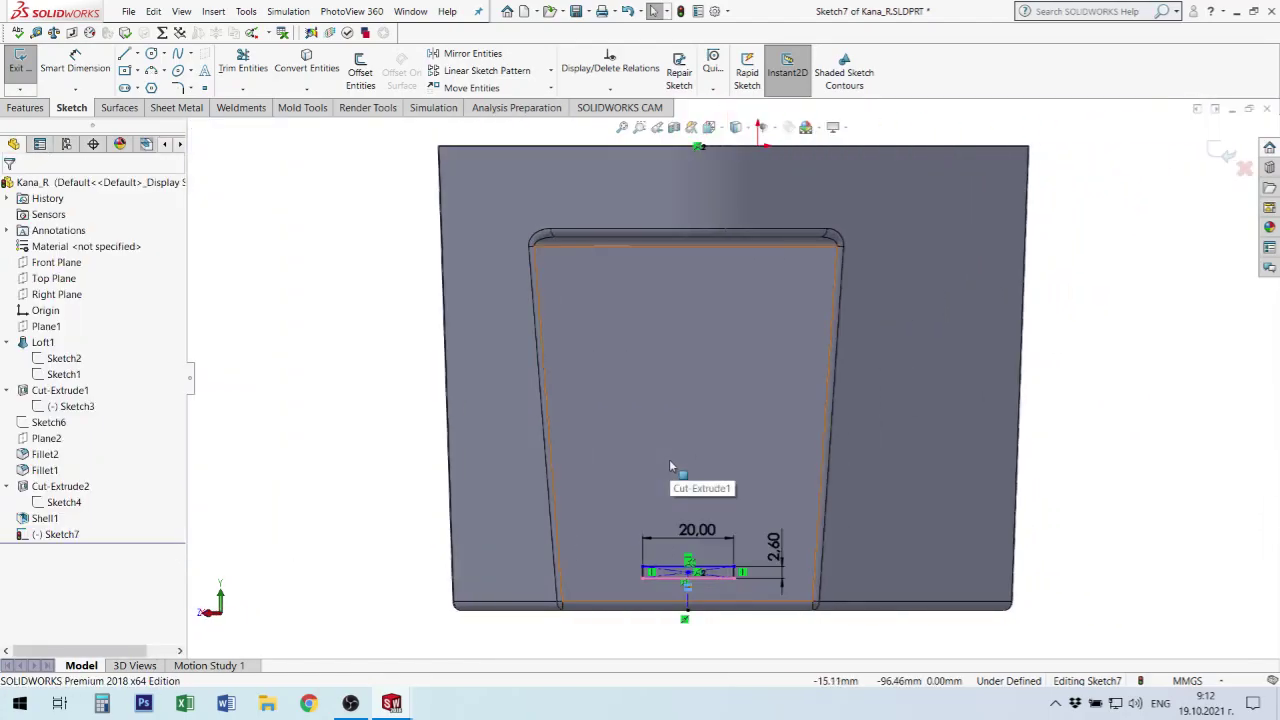
pyautogui.scroll(-5, 662, 597)
pyautogui.scroll(-3, 824, 354)
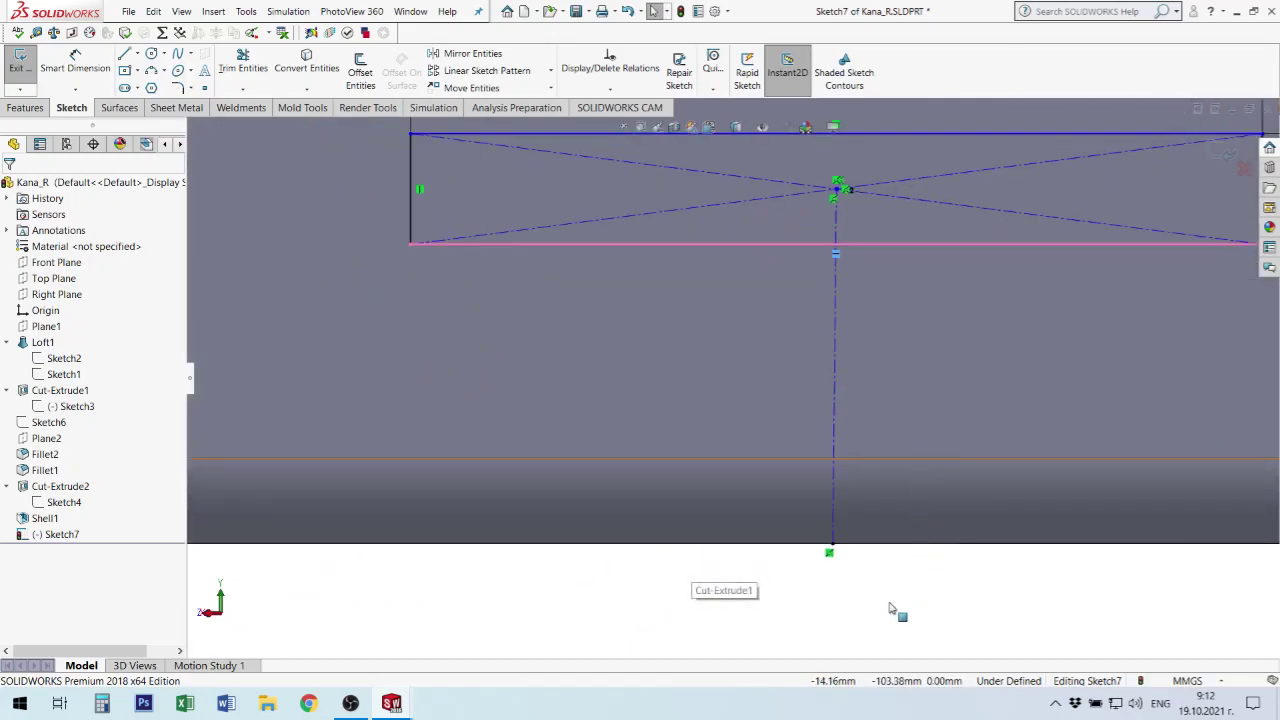
pyautogui.scroll(-2, 835, 200)
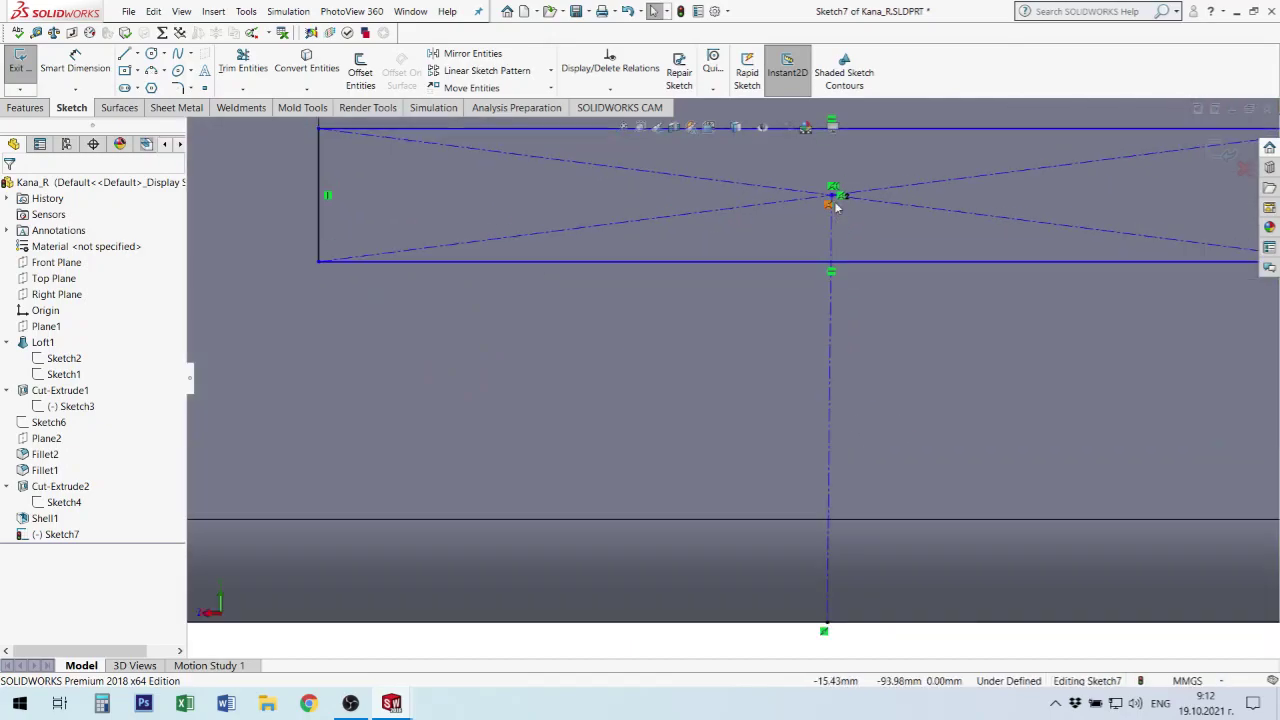
pyautogui.scroll(-2, 834, 218)
pyautogui.scroll(2, 835, 219)
pyautogui.scroll(2, 851, 323)
pyautogui.scroll(1, 851, 323)
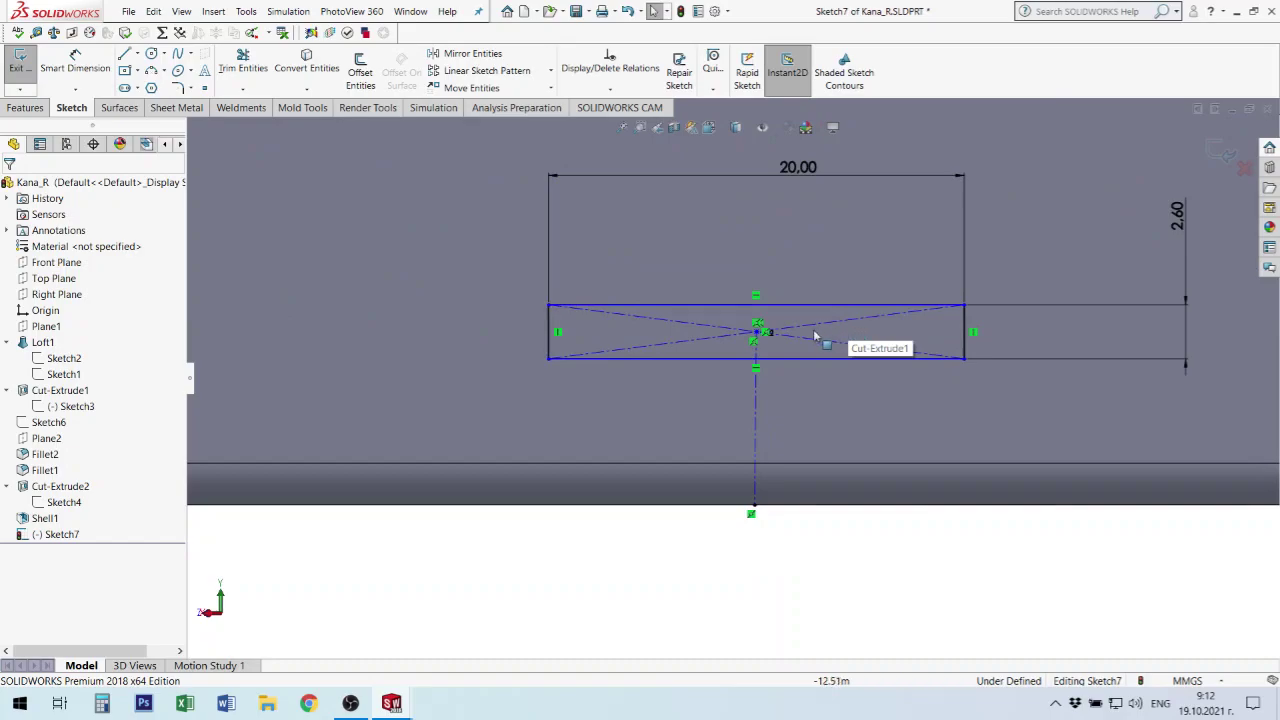
pyautogui.click(757, 456)
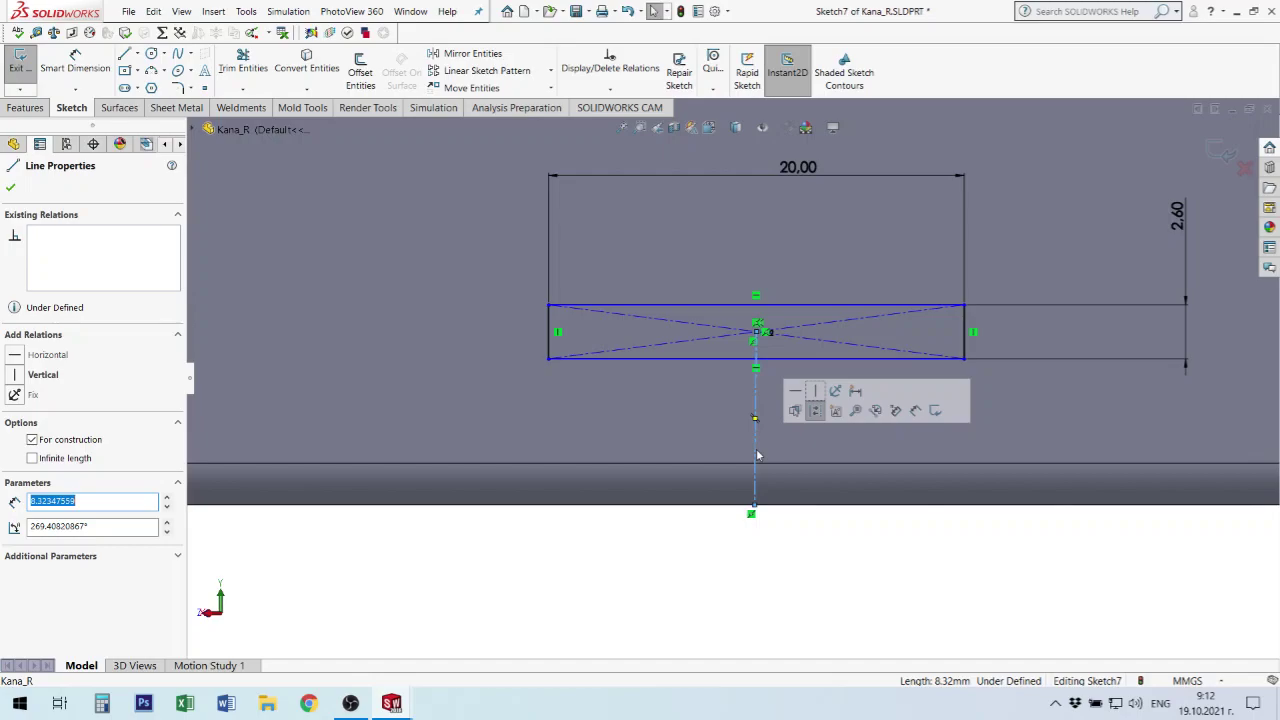
pyautogui.click(770, 544)
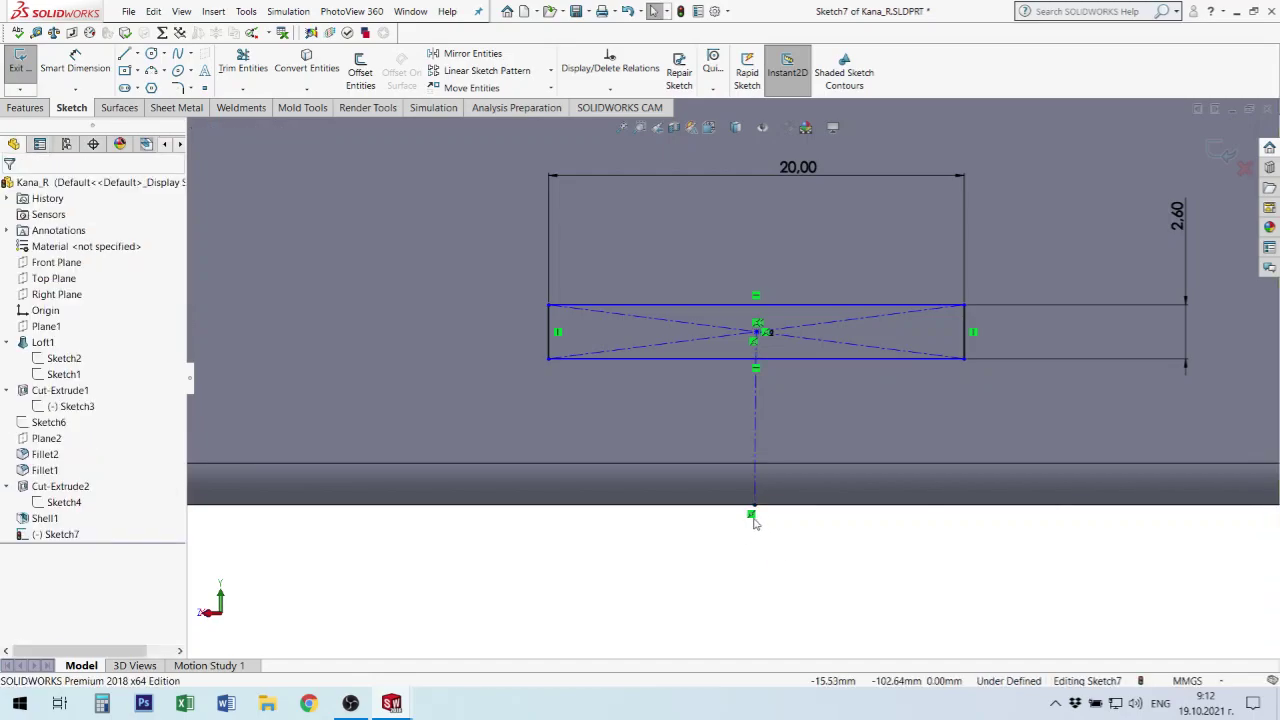
pyautogui.click(752, 517)
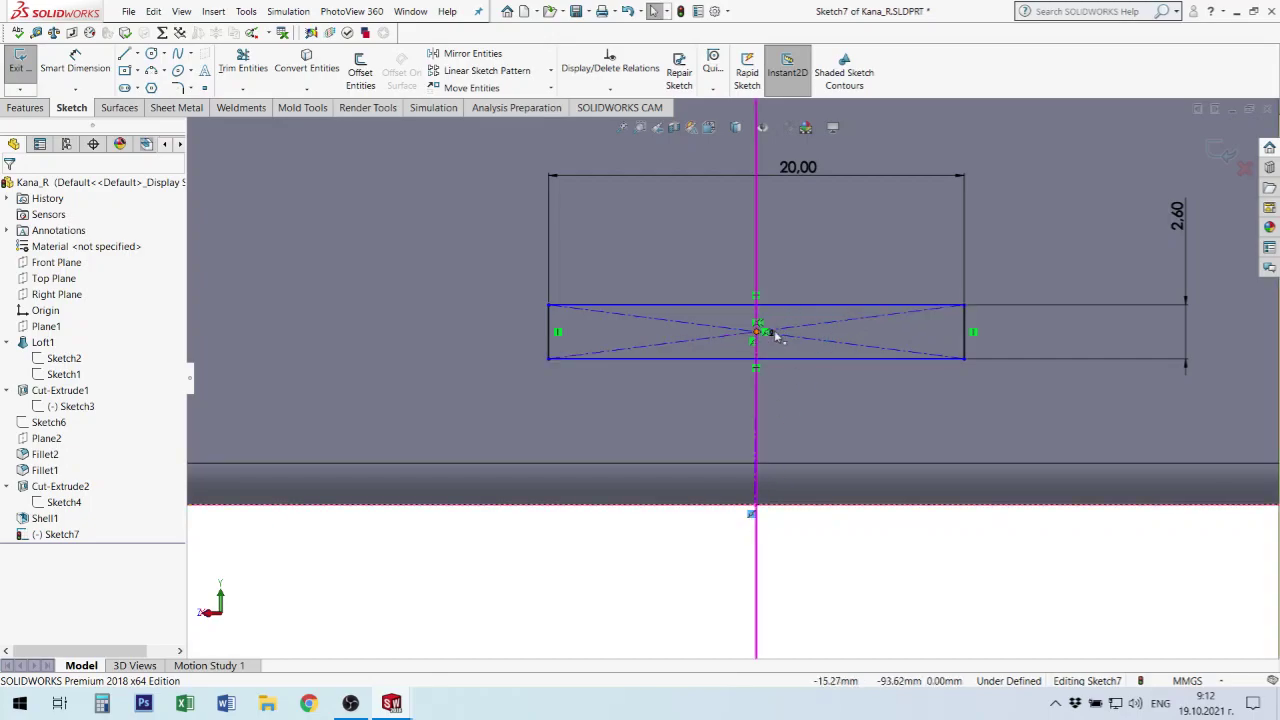
pyautogui.click(774, 331)
pyautogui.scroll(3, 800, 350)
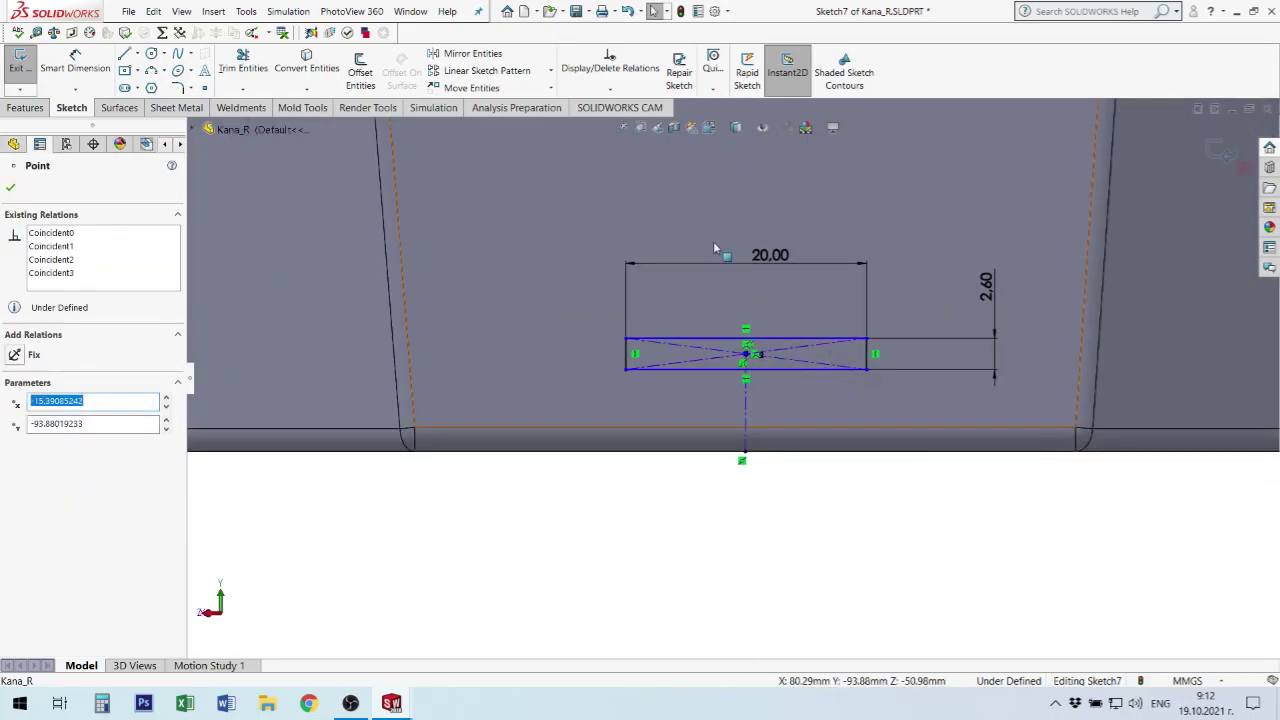
pyautogui.scroll(2, 713, 247)
pyautogui.scroll(2, 766, 253)
pyautogui.scroll(-3, 736, 372)
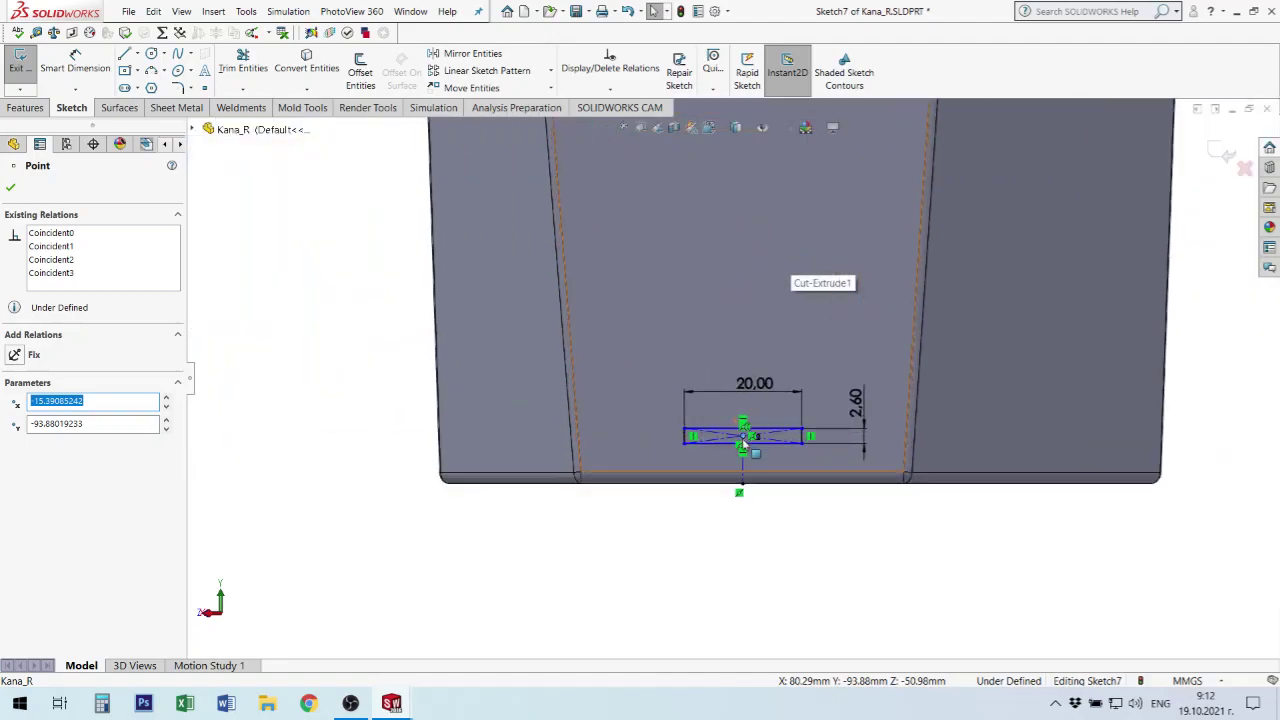
pyautogui.scroll(-3, 749, 427)
pyautogui.scroll(-2, 754, 403)
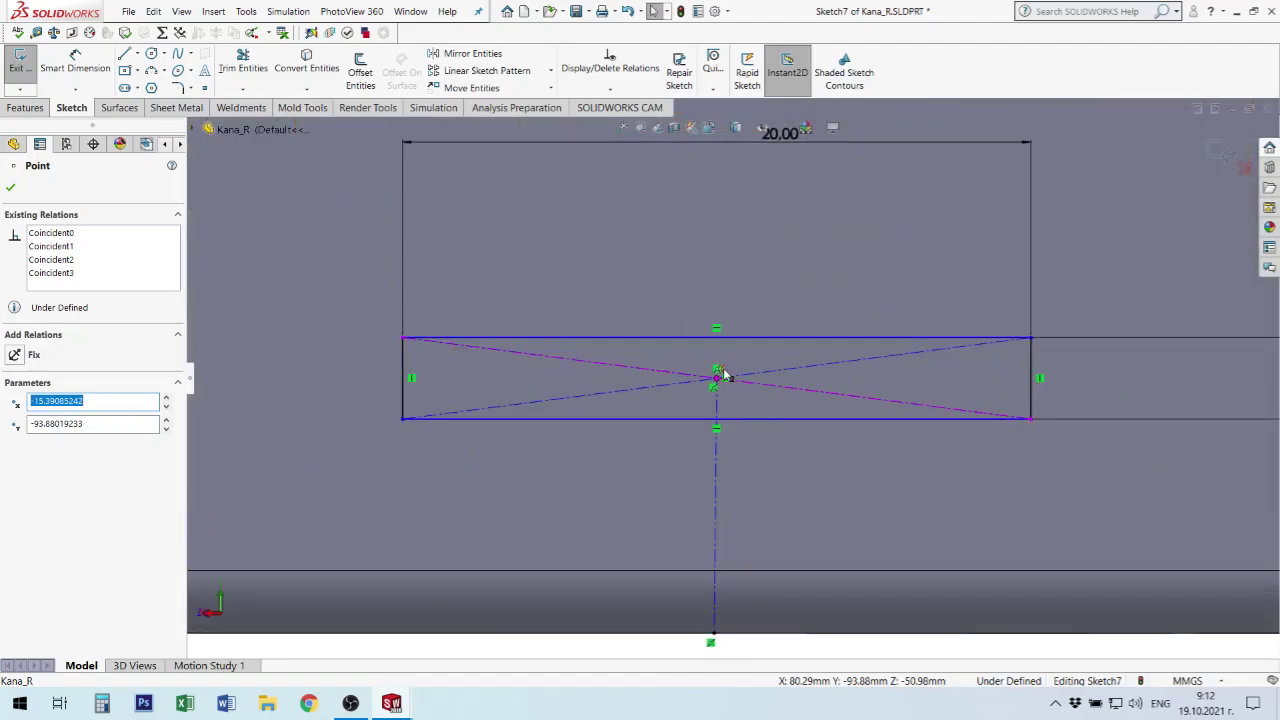
# - Detach the line's bottom endpoint and make the construction line vertical
pyautogui.click(707, 635)
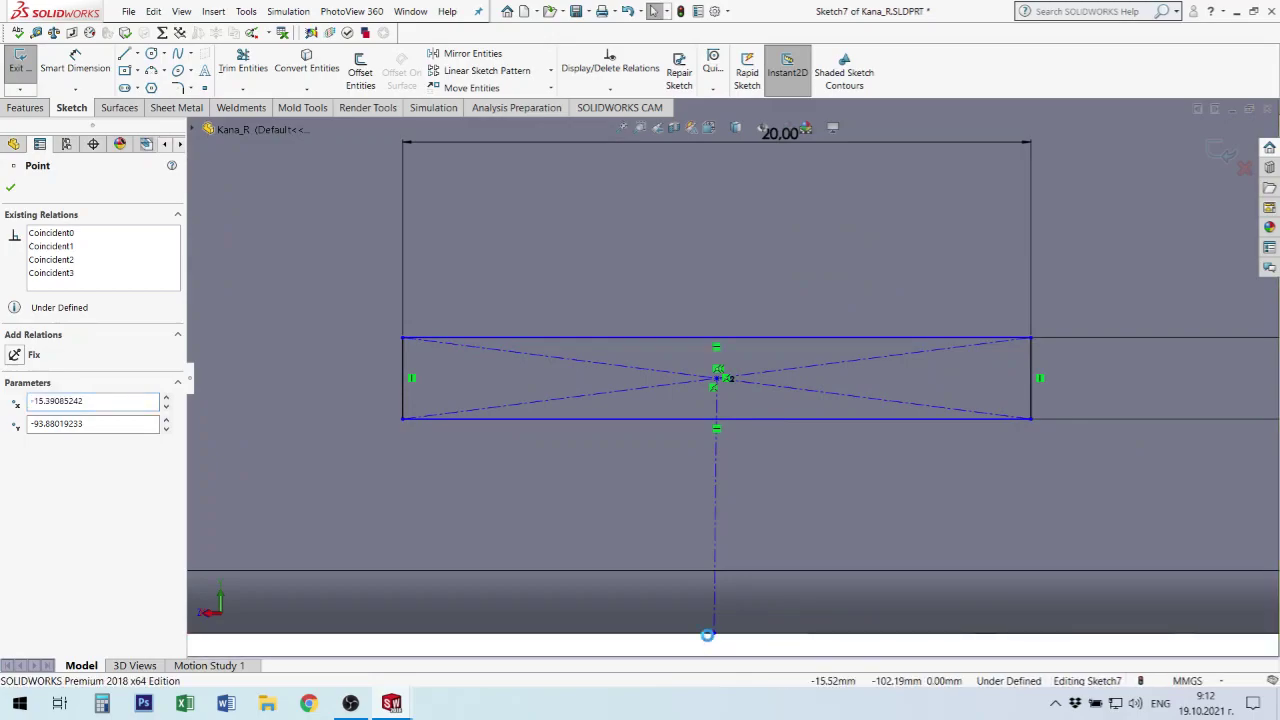
pyautogui.moveTo(707, 635); pyautogui.dragTo(726, 638)
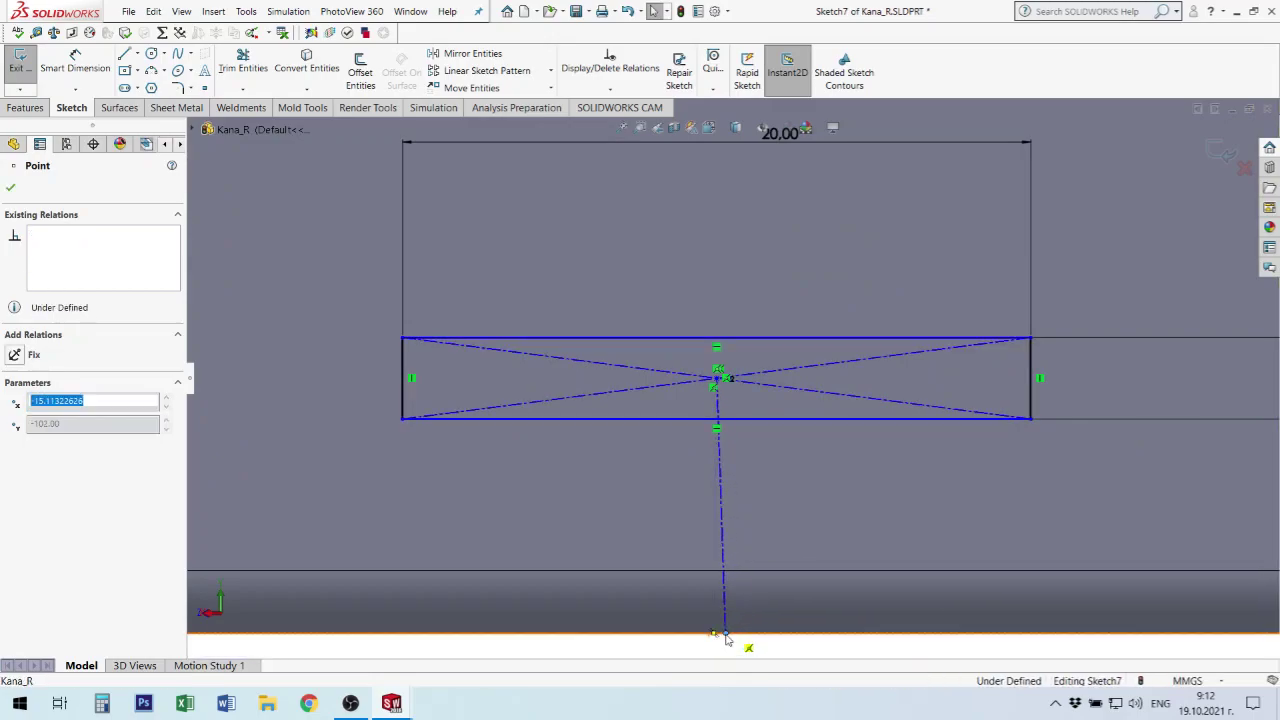
pyautogui.click(721, 545)
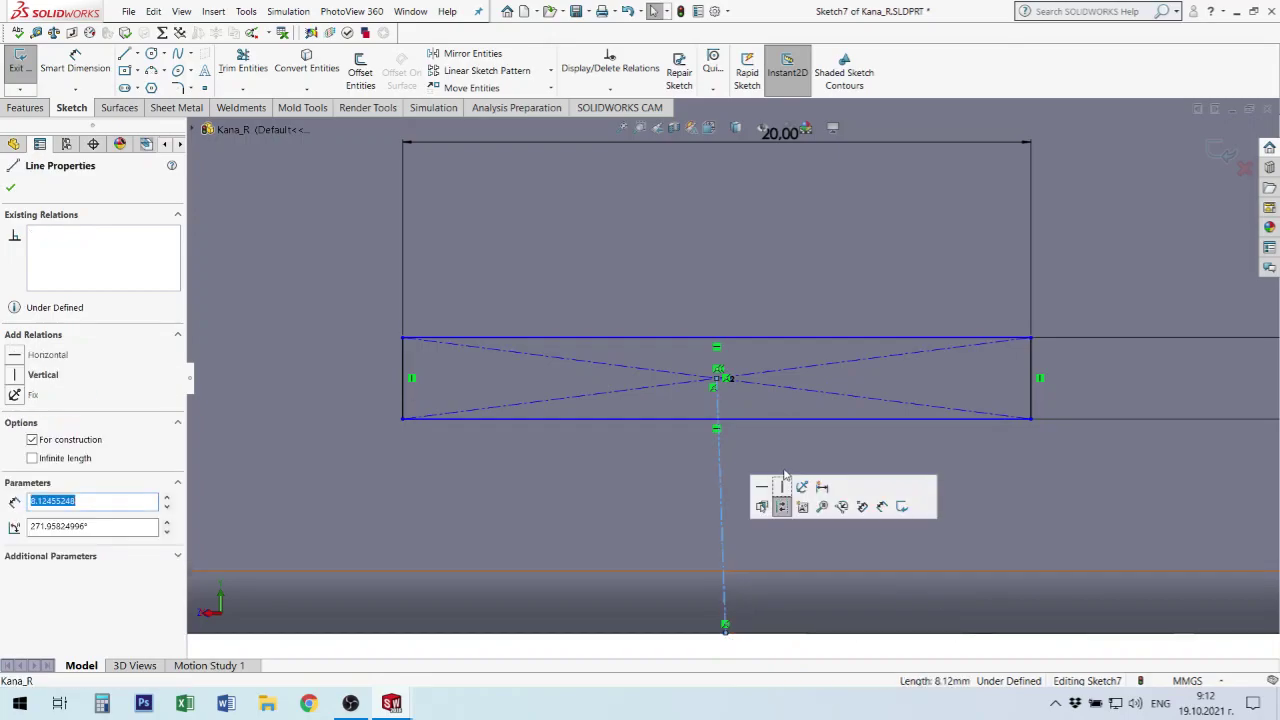
pyautogui.click(782, 487)
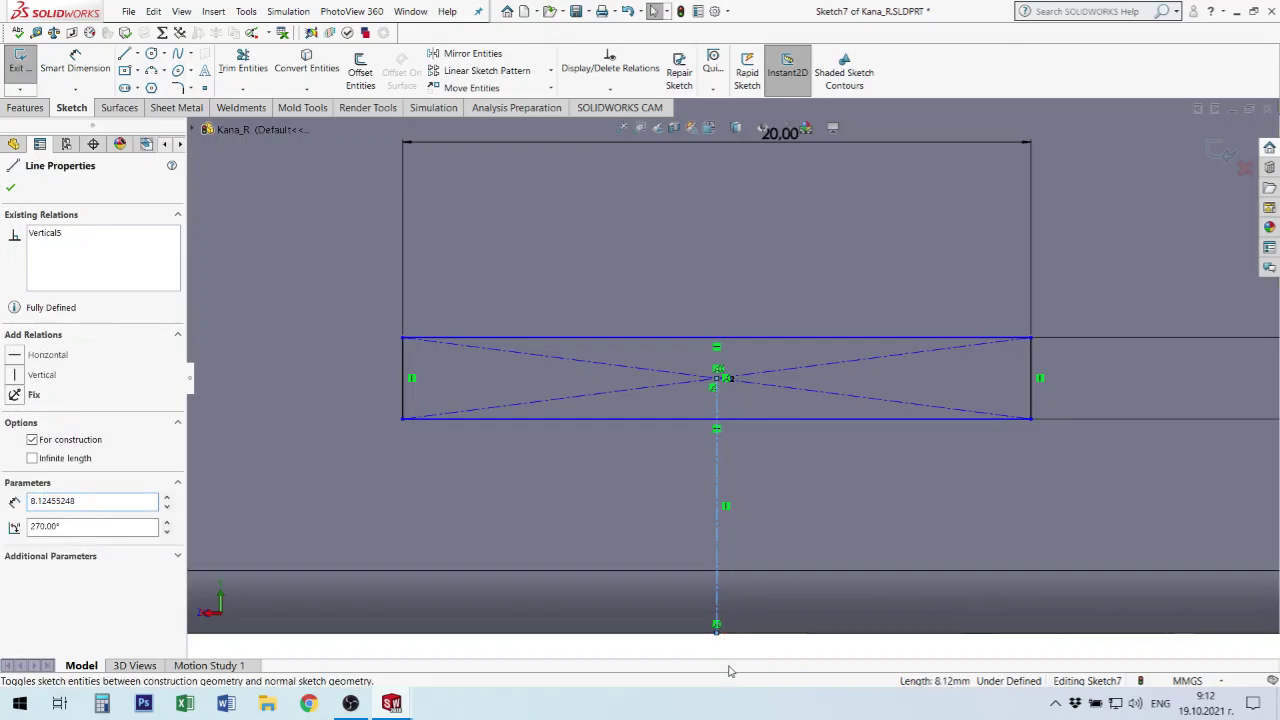
pyautogui.click(740, 590)
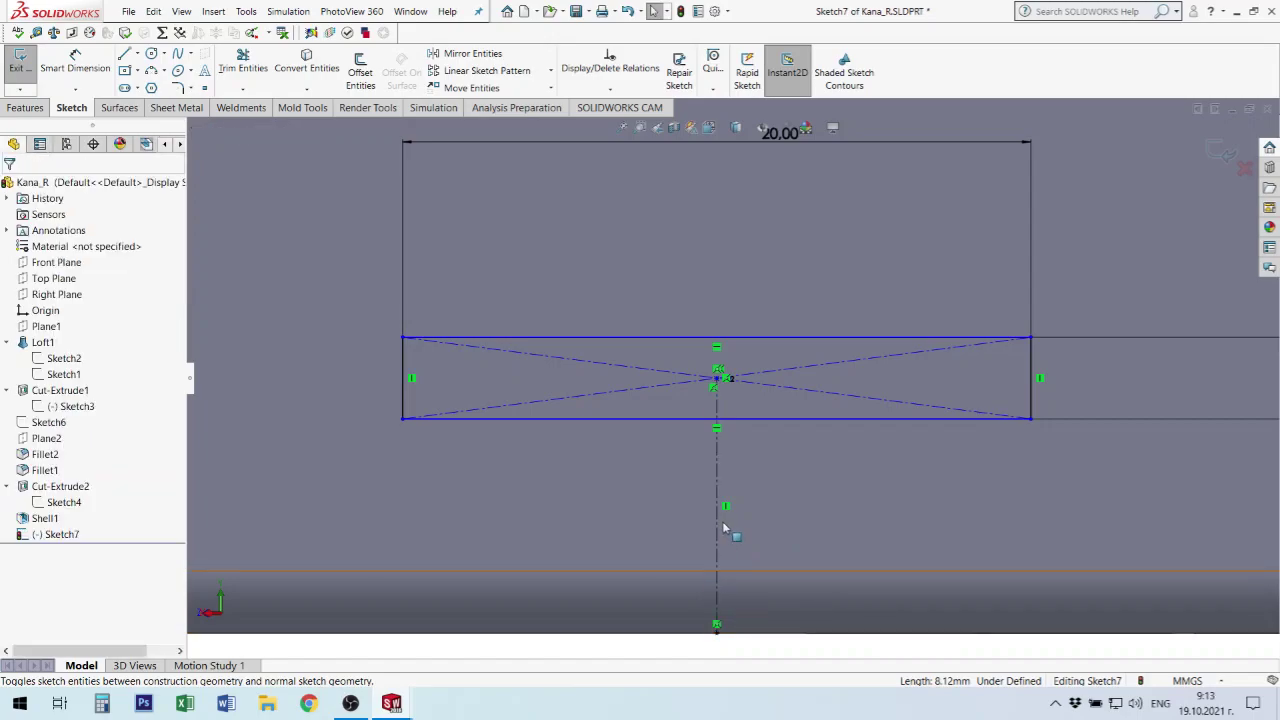
pyautogui.click(75, 66)
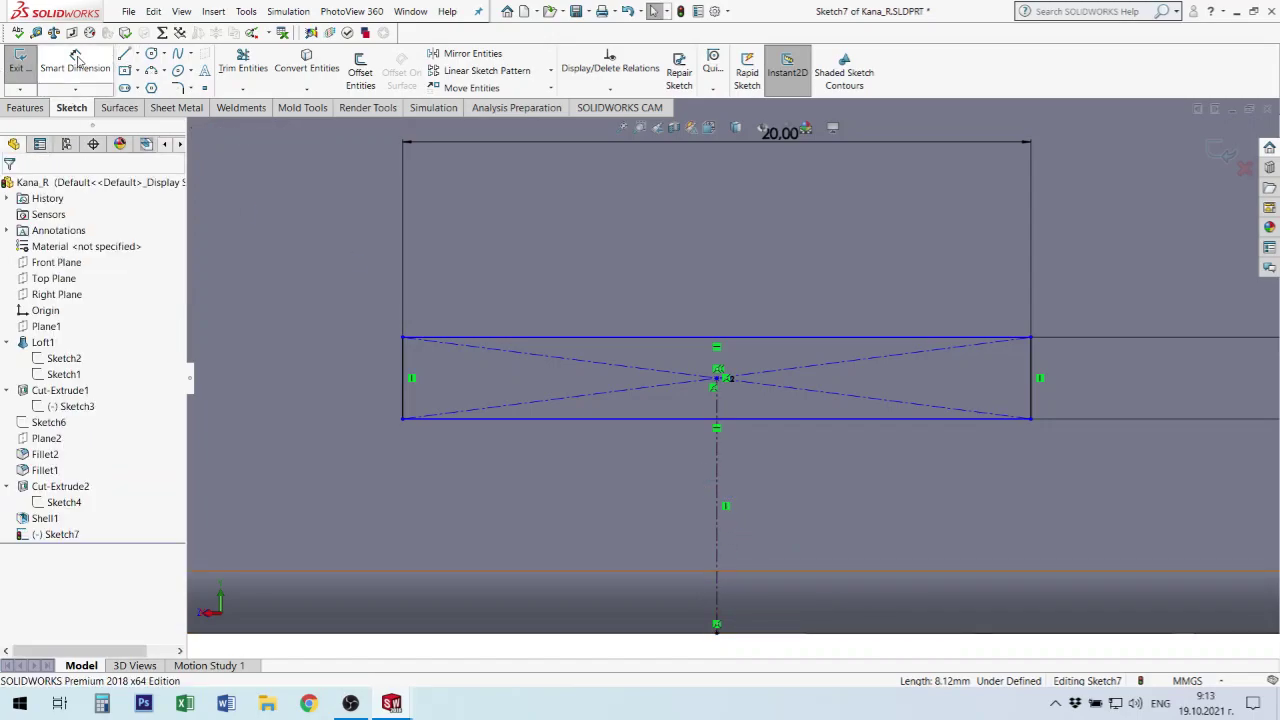
# - Dimension the vertical construction line to 8 mm length
pyautogui.click(718, 505)
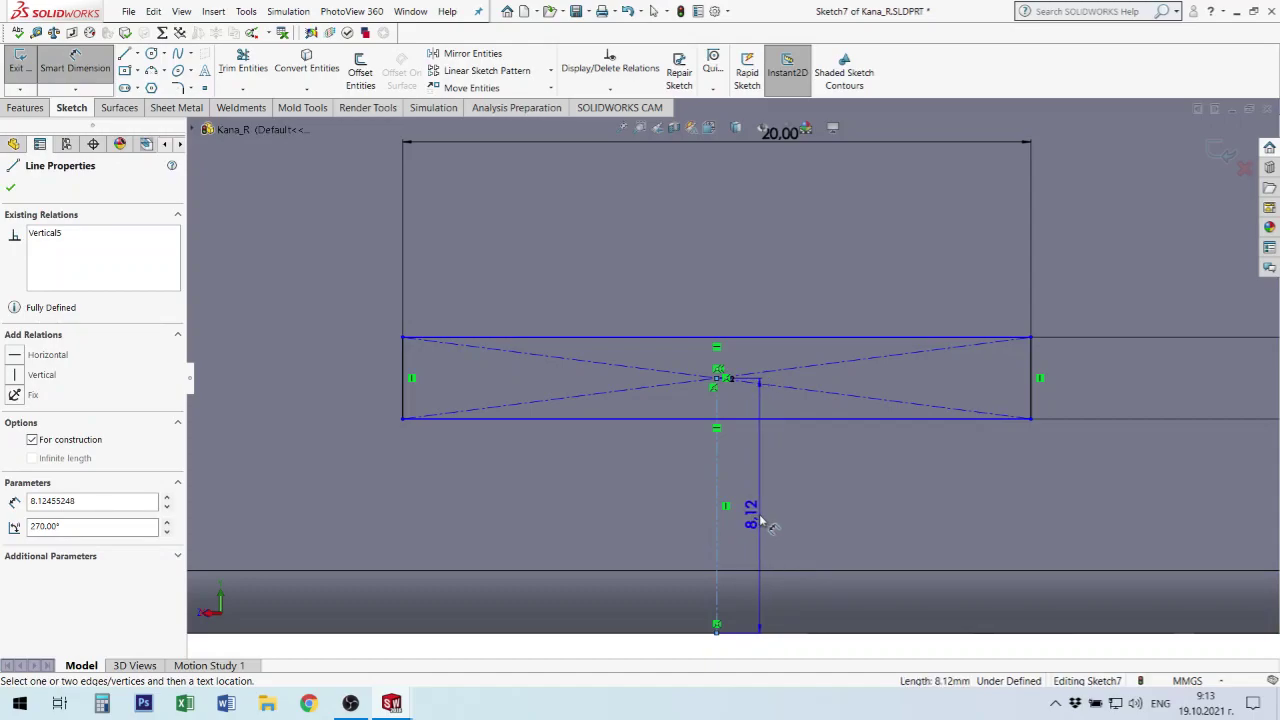
pyautogui.keyDown('ctrl'); pyautogui.moveTo(760, 520); pyautogui.dragTo(748, 498, button='middle'); pyautogui.keyUp('ctrl')
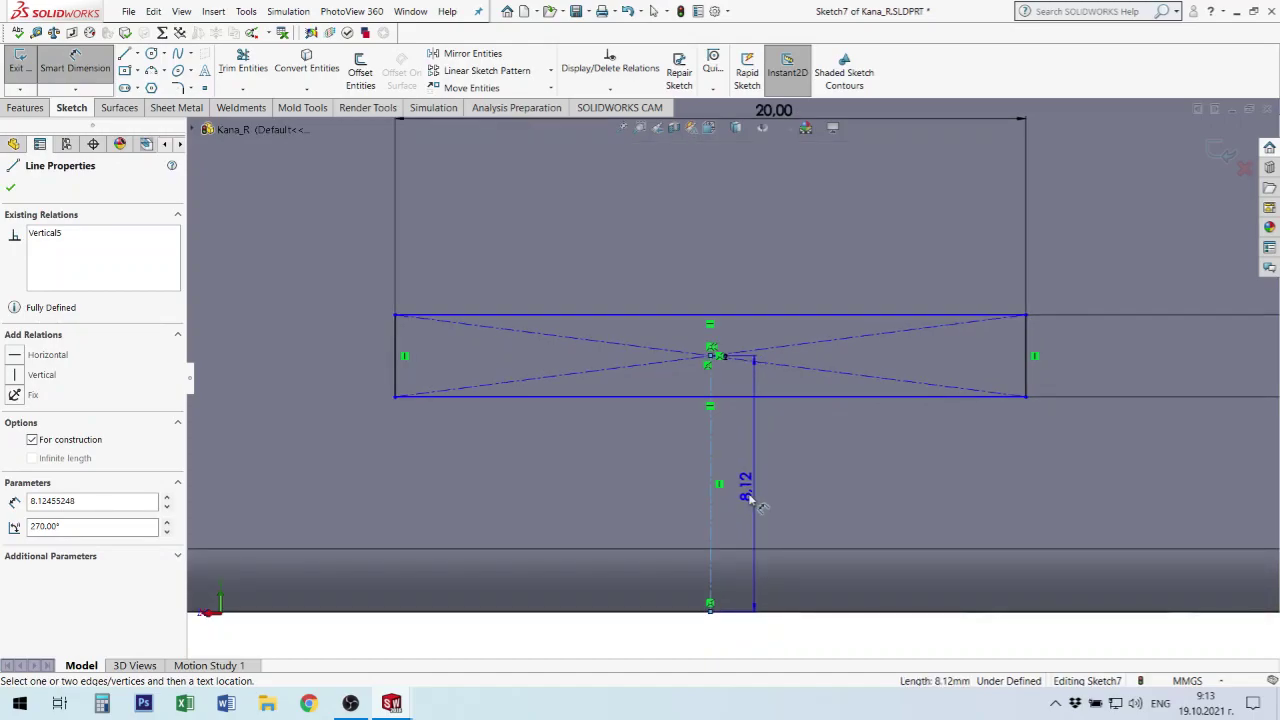
pyautogui.click(754, 500)
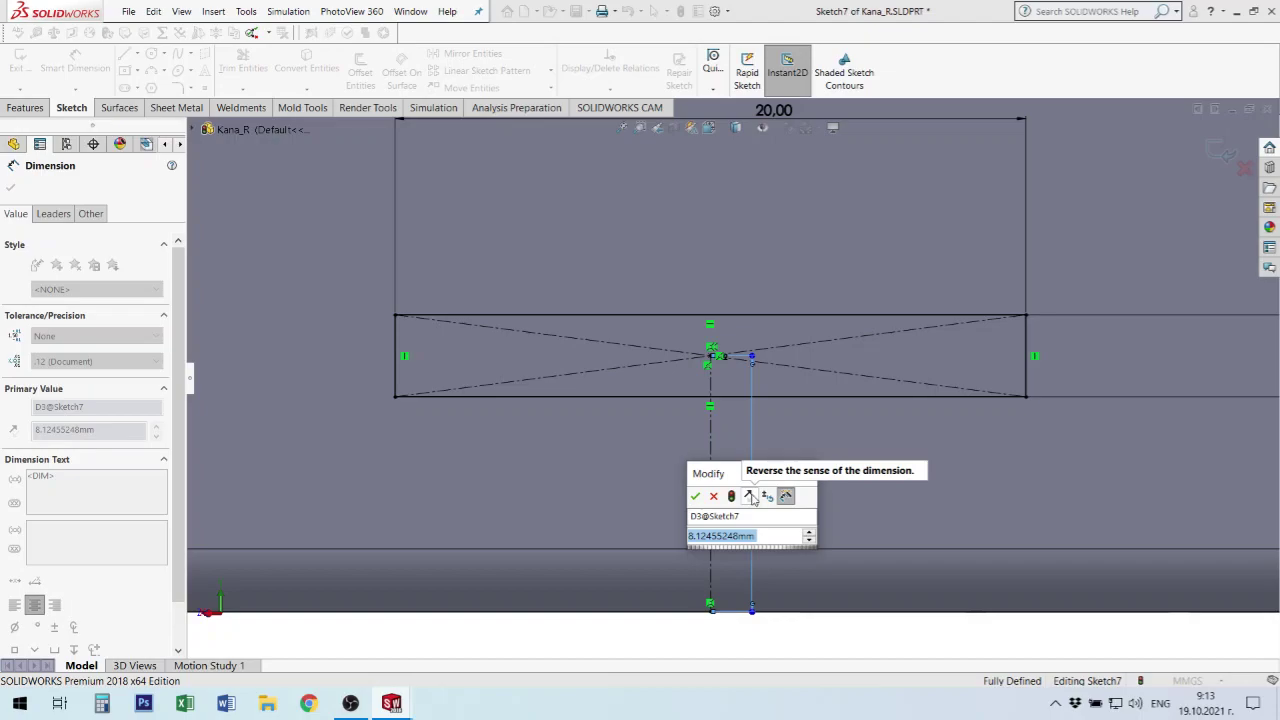
pyautogui.write('8')
pyautogui.press('Return')
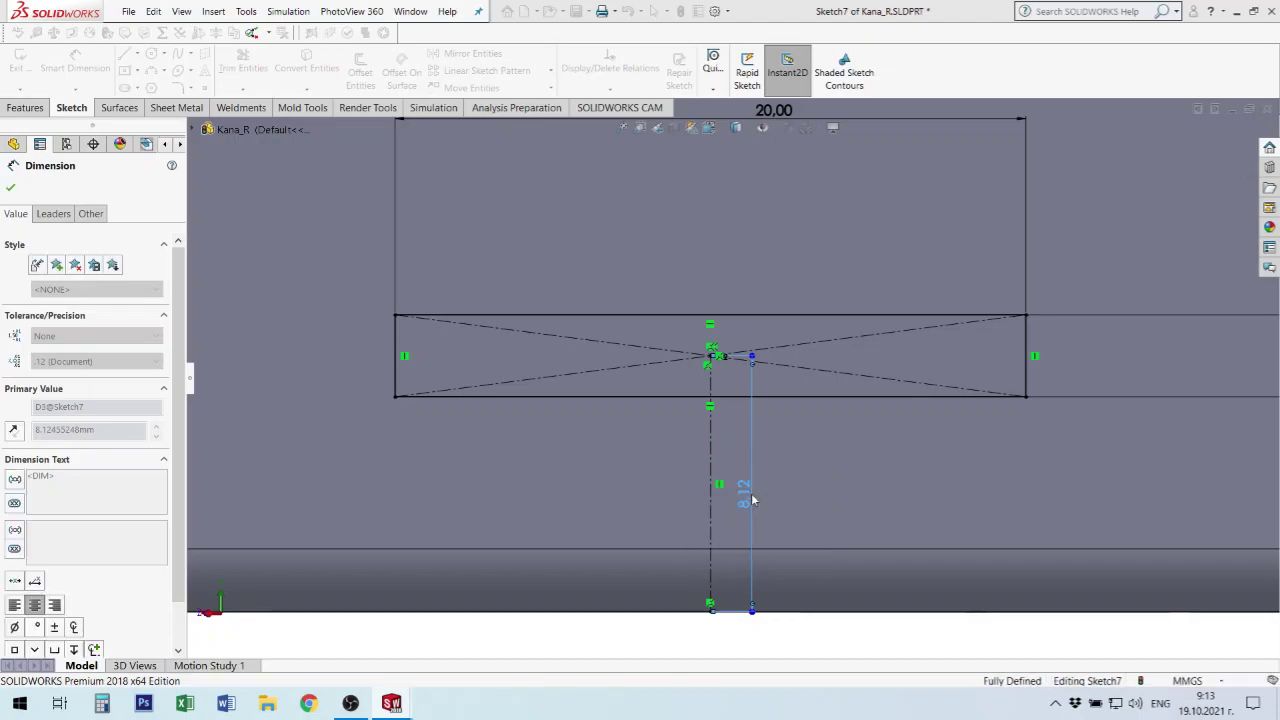
pyautogui.press('f')
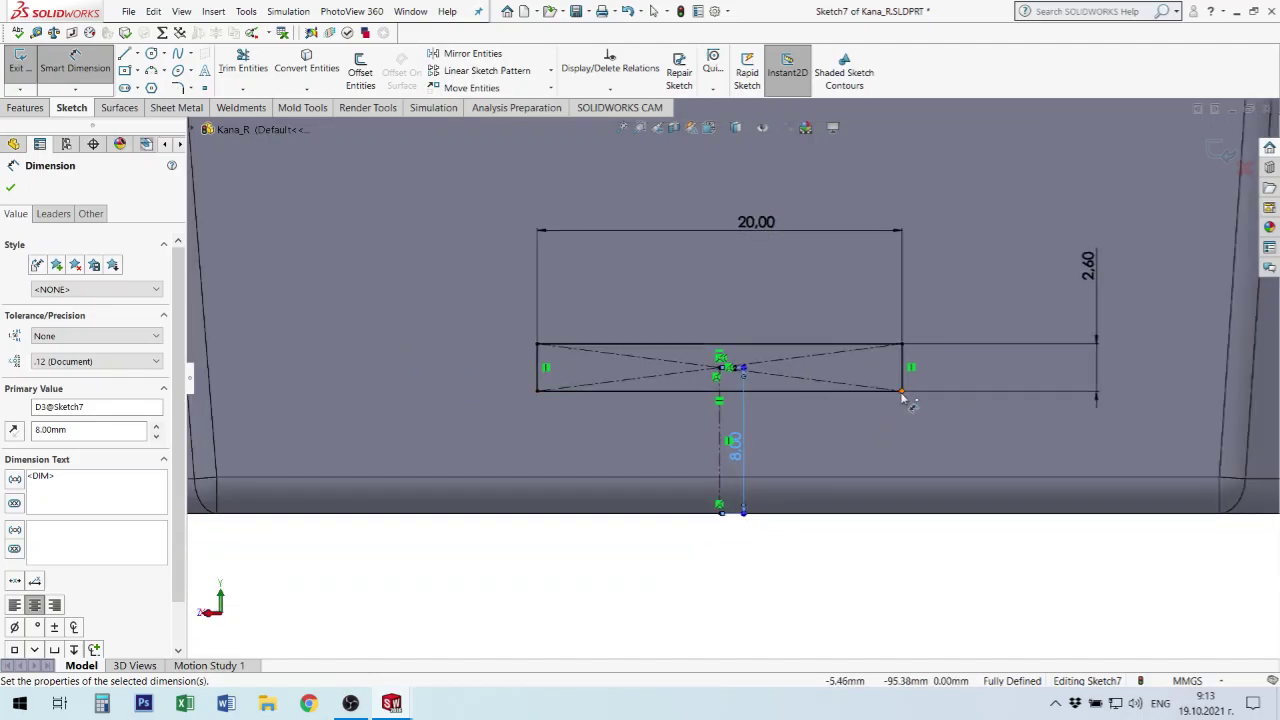
pyautogui.press('z')
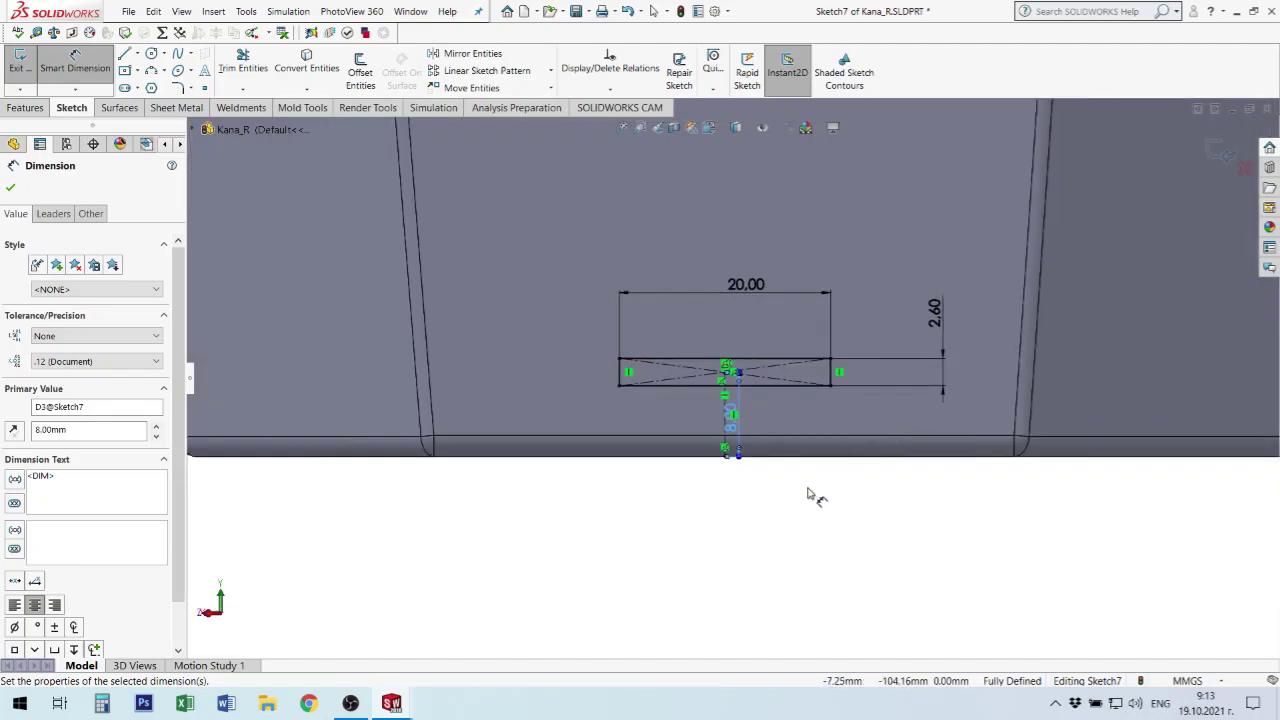
pyautogui.click(800, 530)
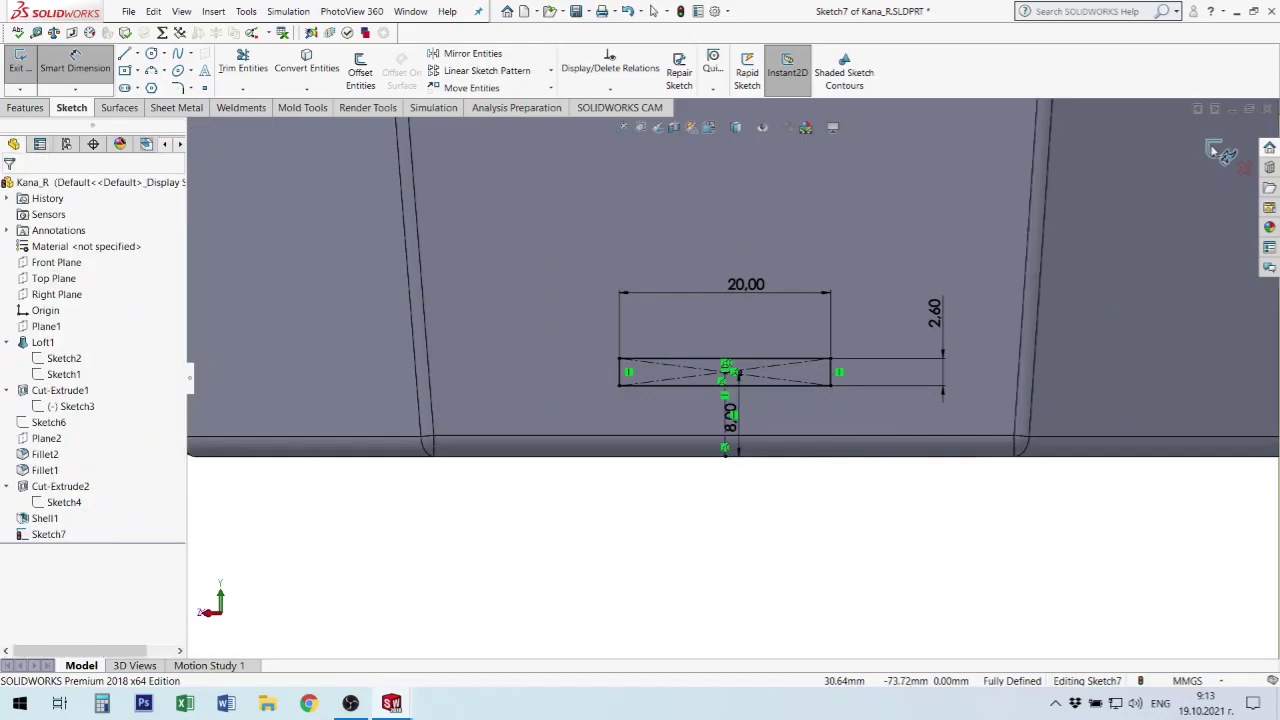
# - Exit Sketch7 and orbit the part to an angled view
pyautogui.hotkey('ctrl', 'b')
pyautogui.moveTo(750, 427); pyautogui.dragTo(740, 453, button='middle')
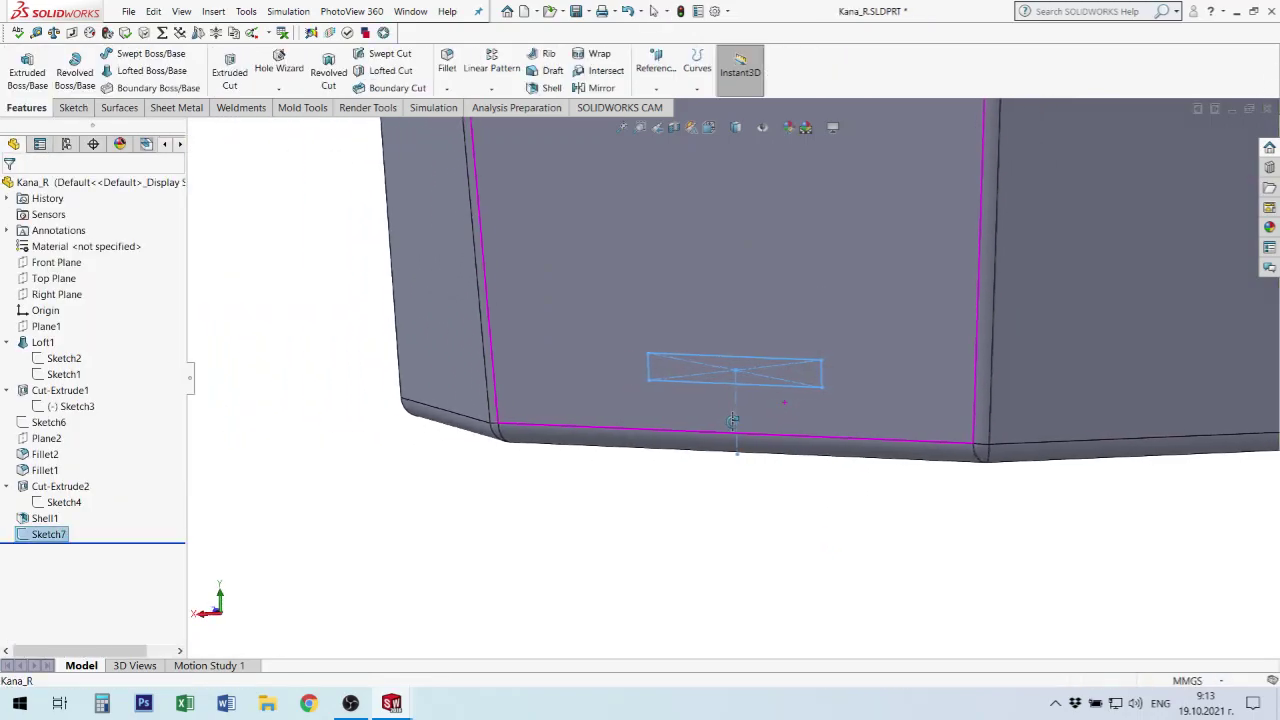
pyautogui.scroll(3, 740, 453)
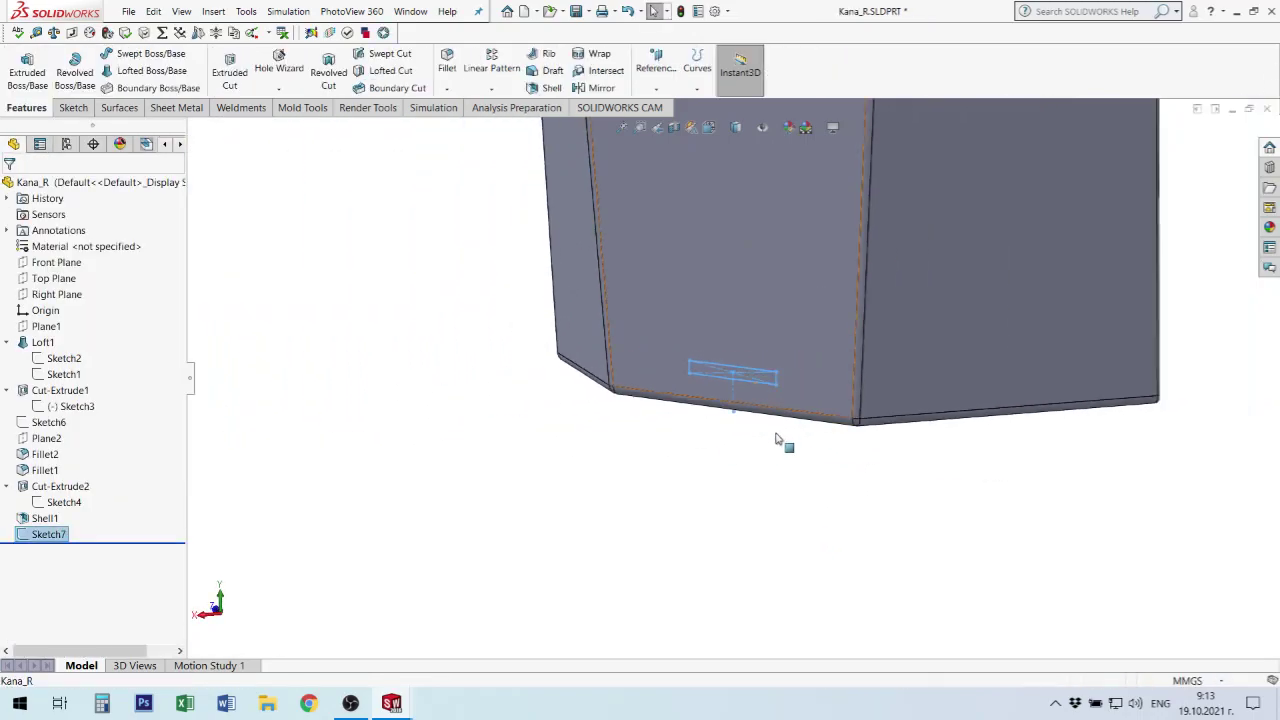
# - Start Sketch8 on Plane2, view it normal, and draw a short horizontal line from the body's edge
pyautogui.click(45, 440)
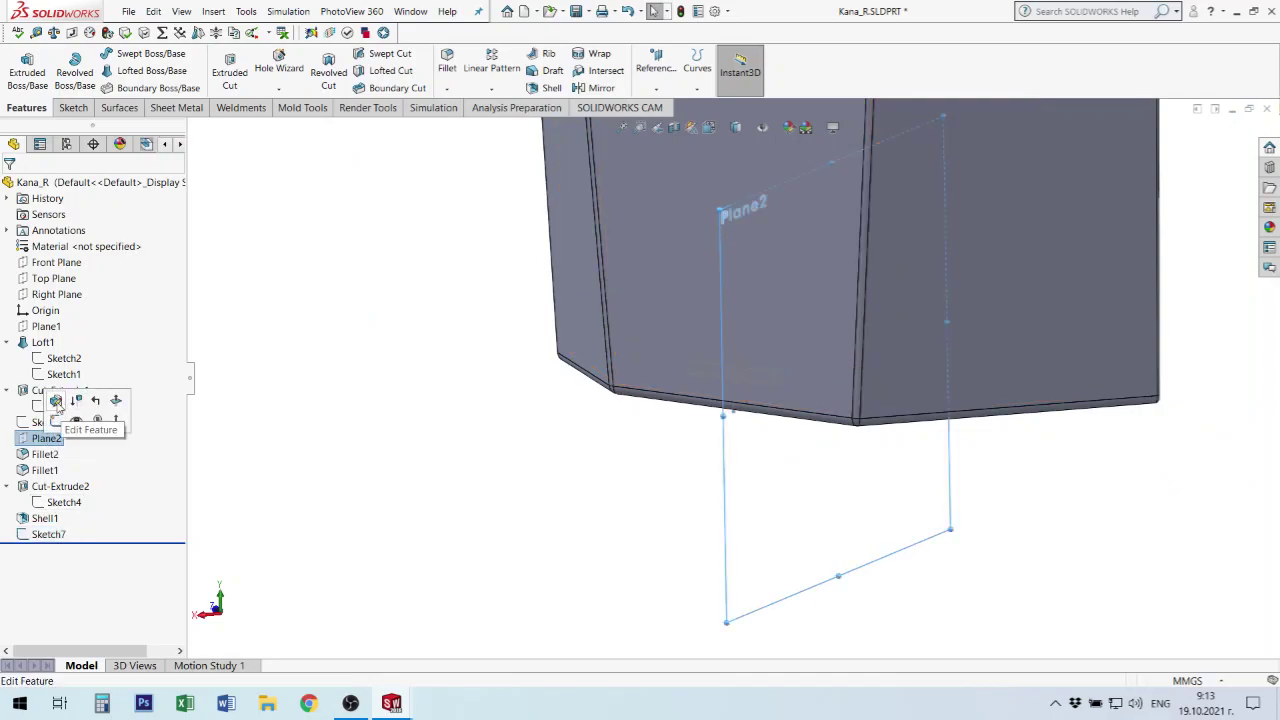
pyautogui.click(60, 421)
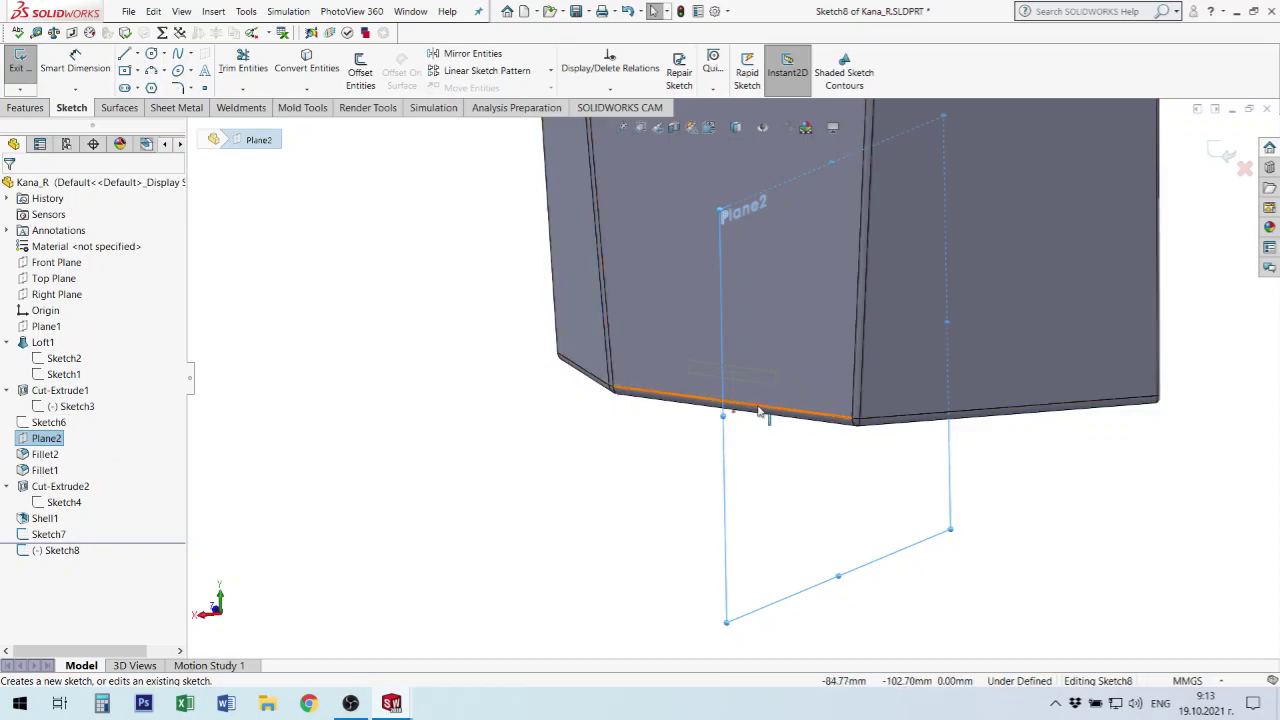
pyautogui.hotkey('ctrl', '8')
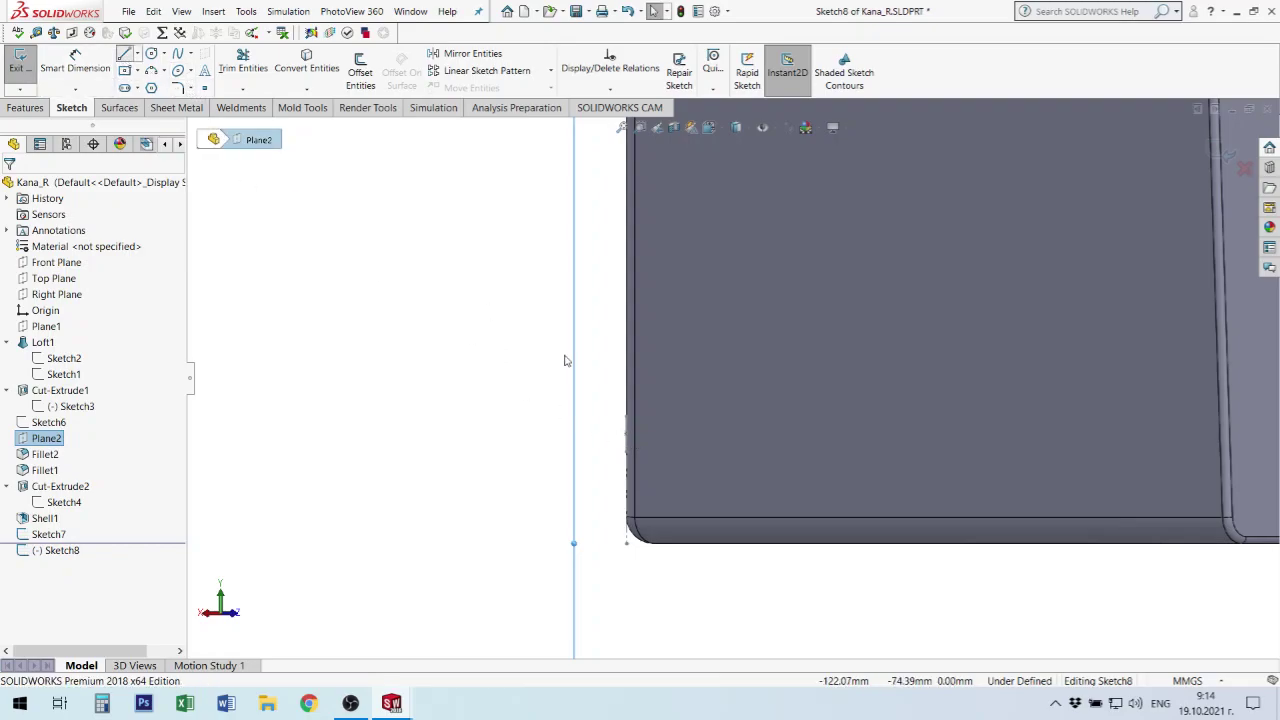
pyautogui.click(625, 434)
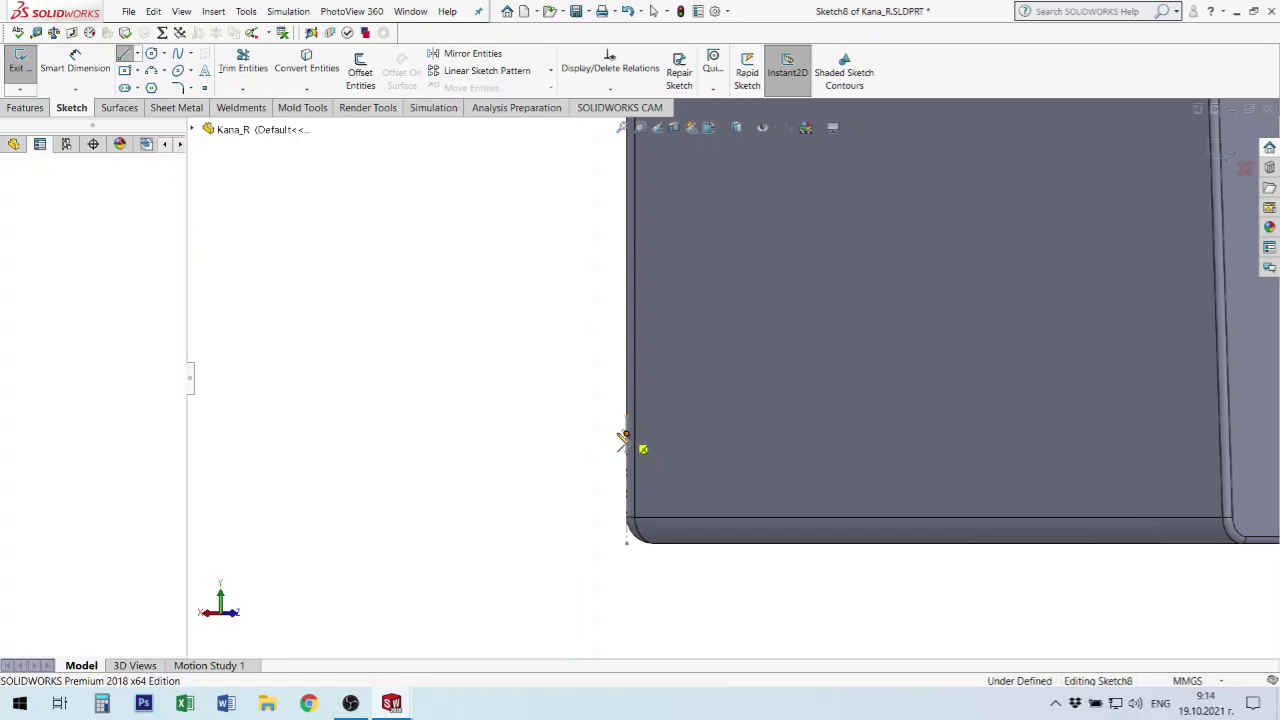
pyautogui.click(540, 440)
# - Finish the vertical line at its top point, completing the three-line path
pyautogui.scroll(5, 523, 343)
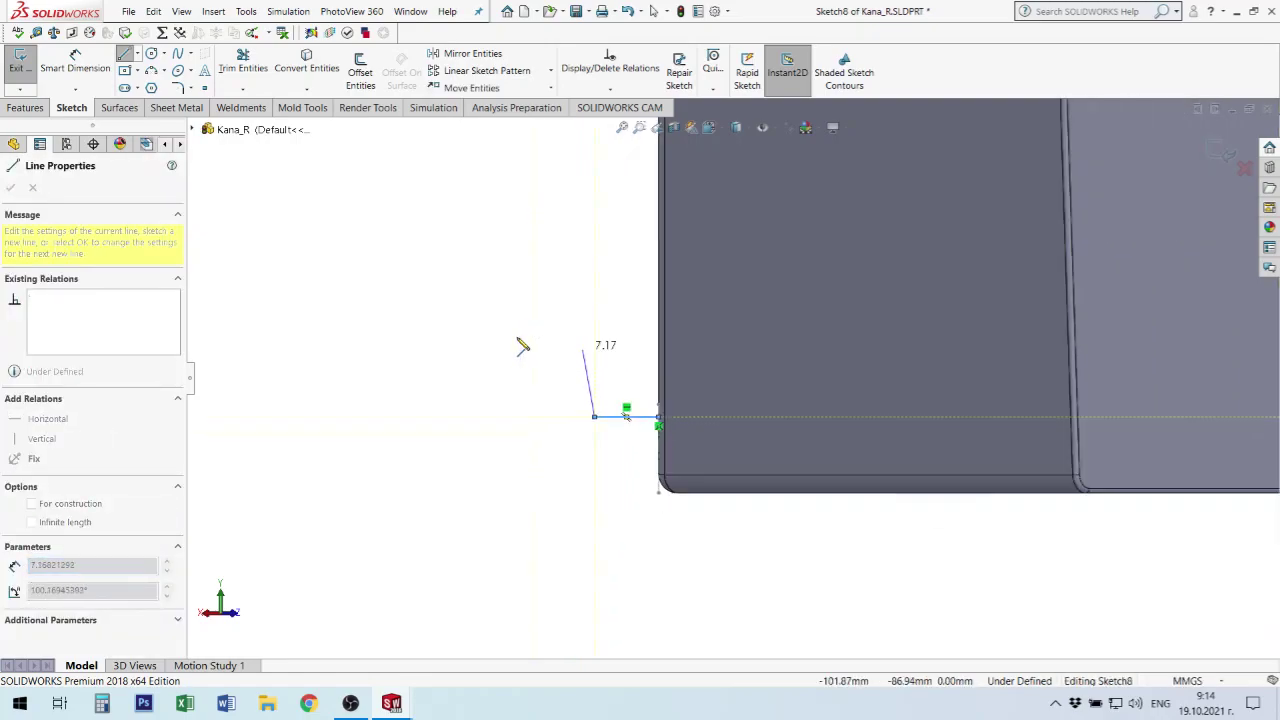
pyautogui.scroll(3, 597, 326)
pyautogui.scroll(2, 640, 330)
pyautogui.scroll(2, 637, 327)
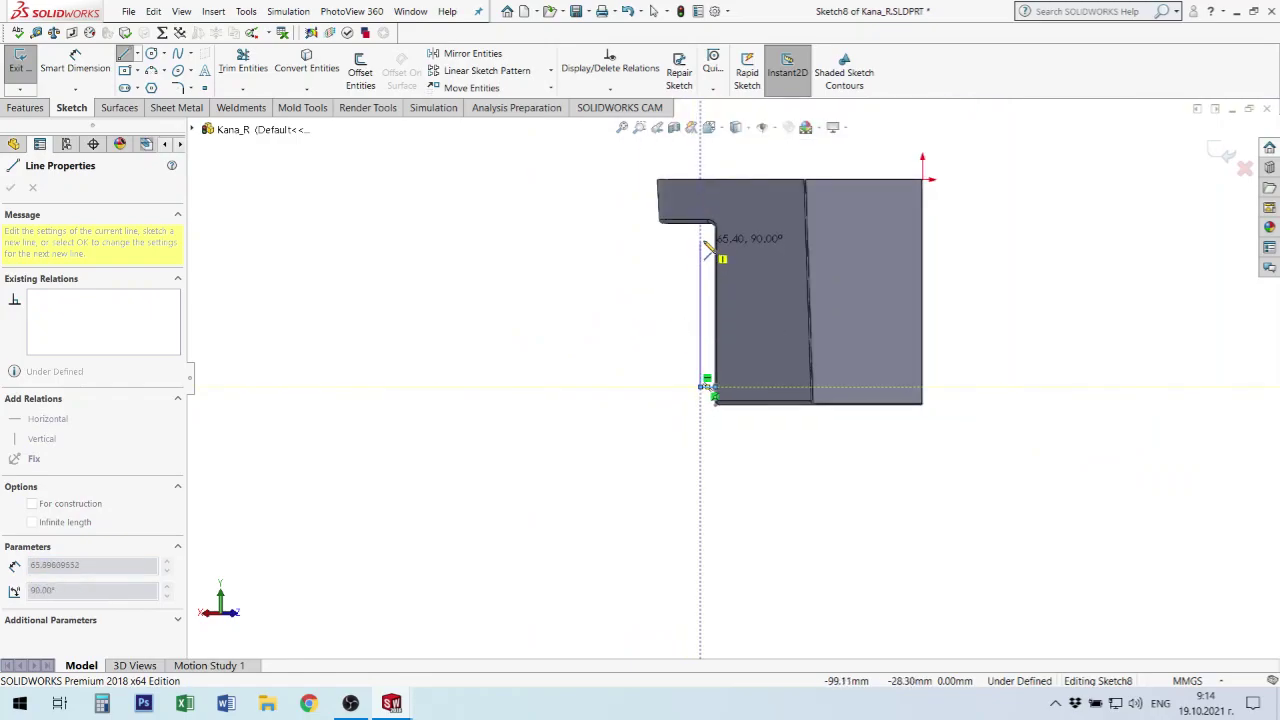
pyautogui.click(701, 208)
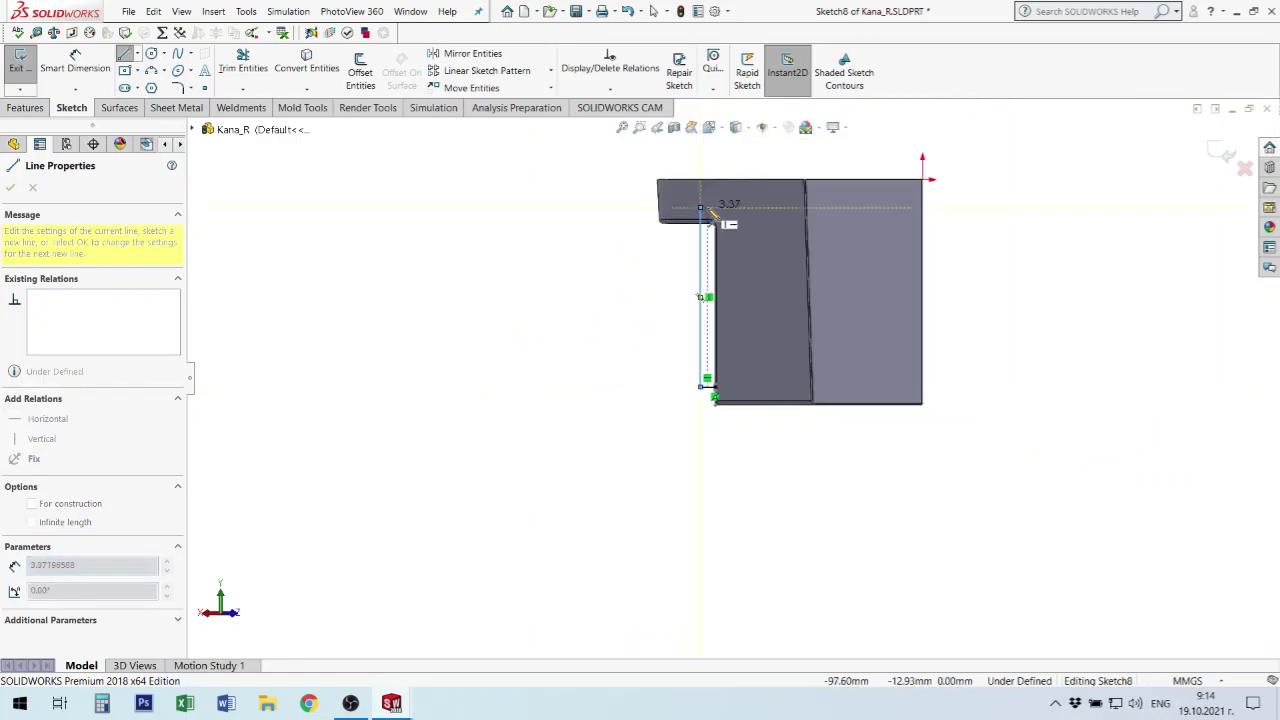
pyautogui.press('Escape')
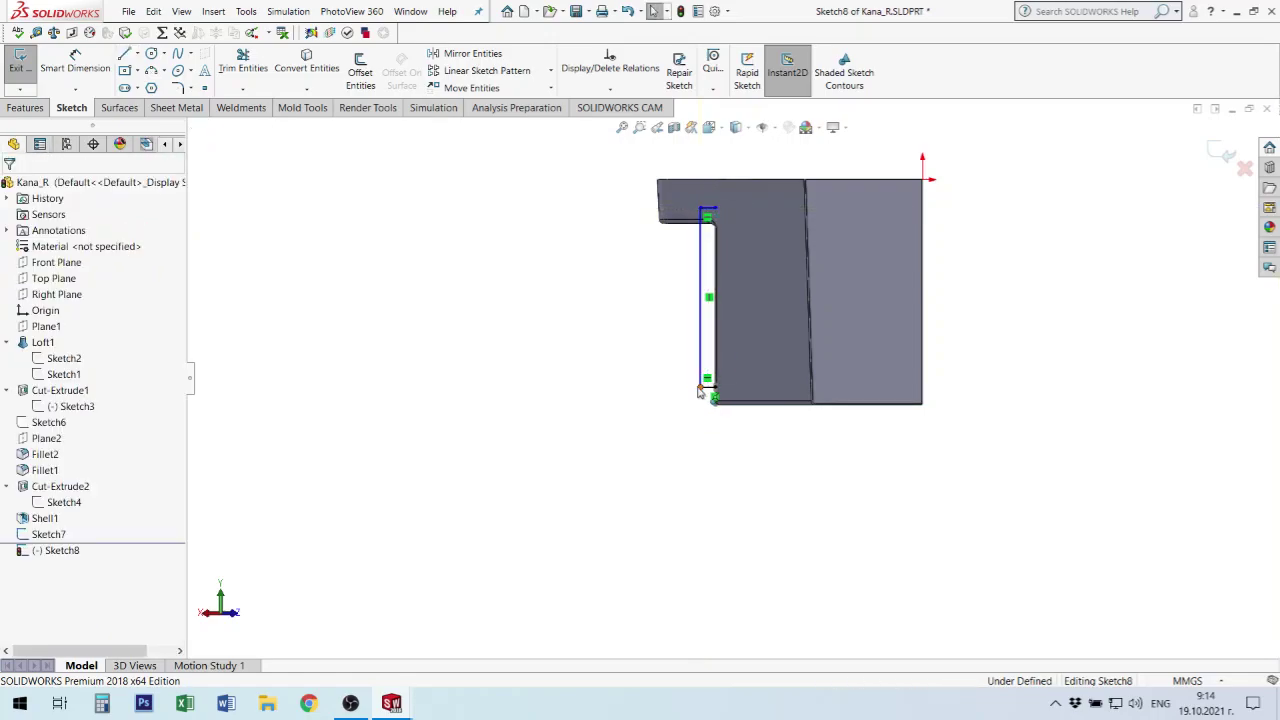
# - Drag the lower end and top line's end left so the profile stops short of the body
pyautogui.moveTo(701, 388); pyautogui.dragTo(620, 386)
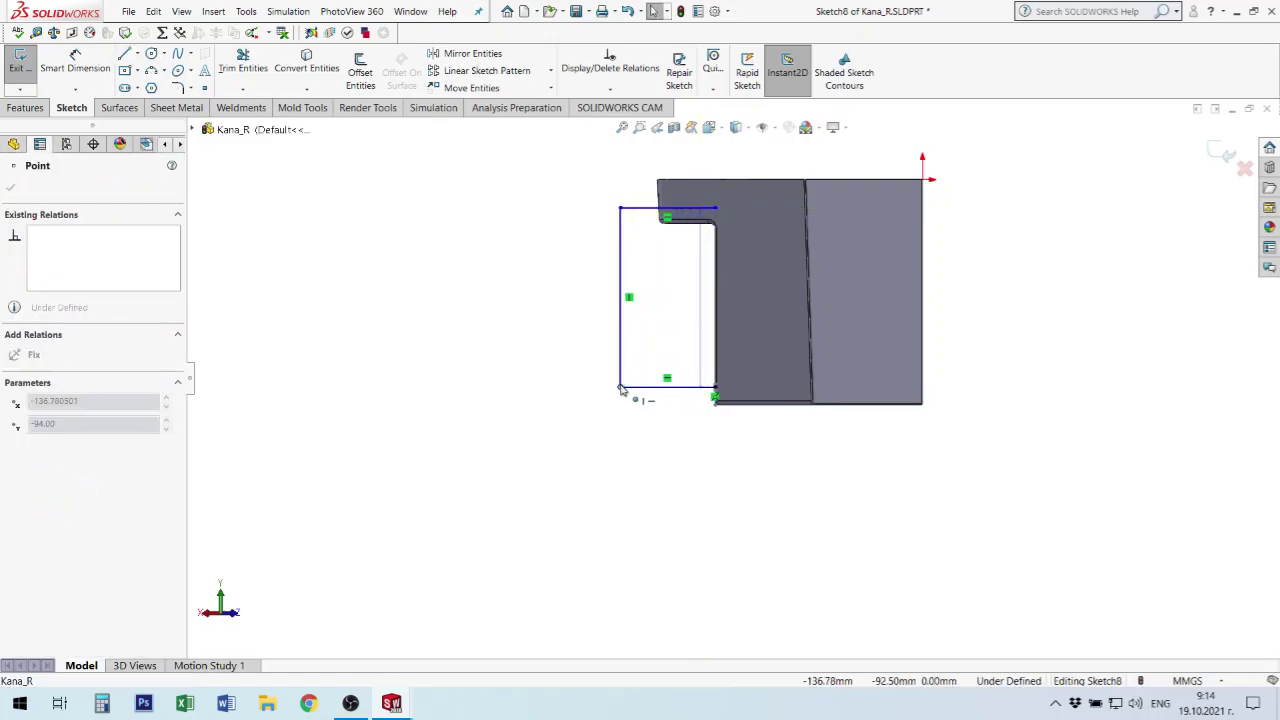
pyautogui.click(715, 209)
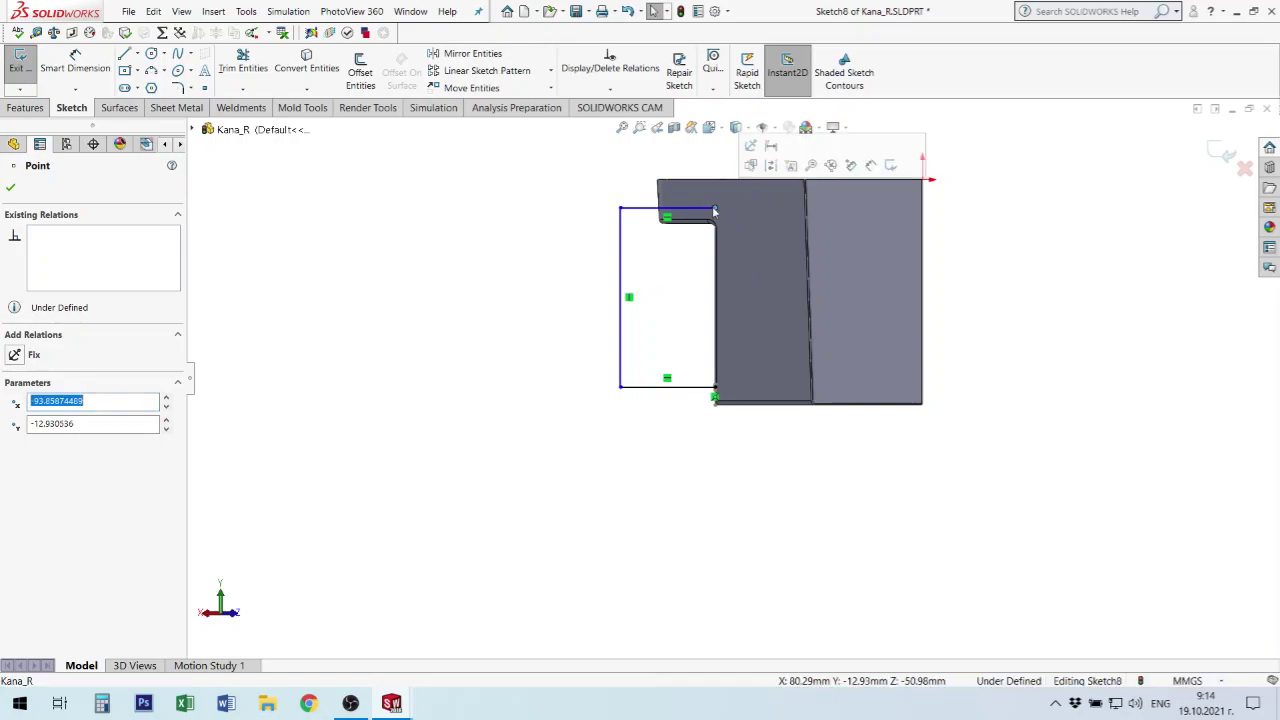
pyautogui.moveTo(715, 210); pyautogui.dragTo(654, 212)
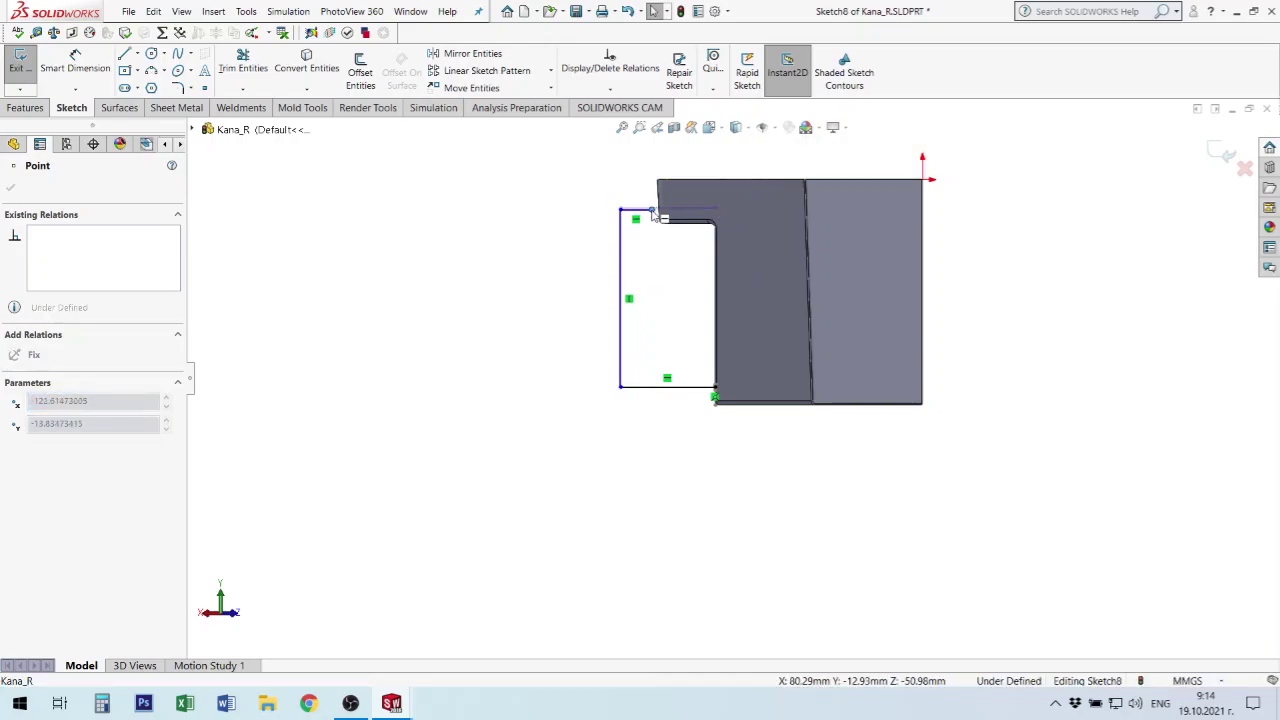
pyautogui.click(641, 267)
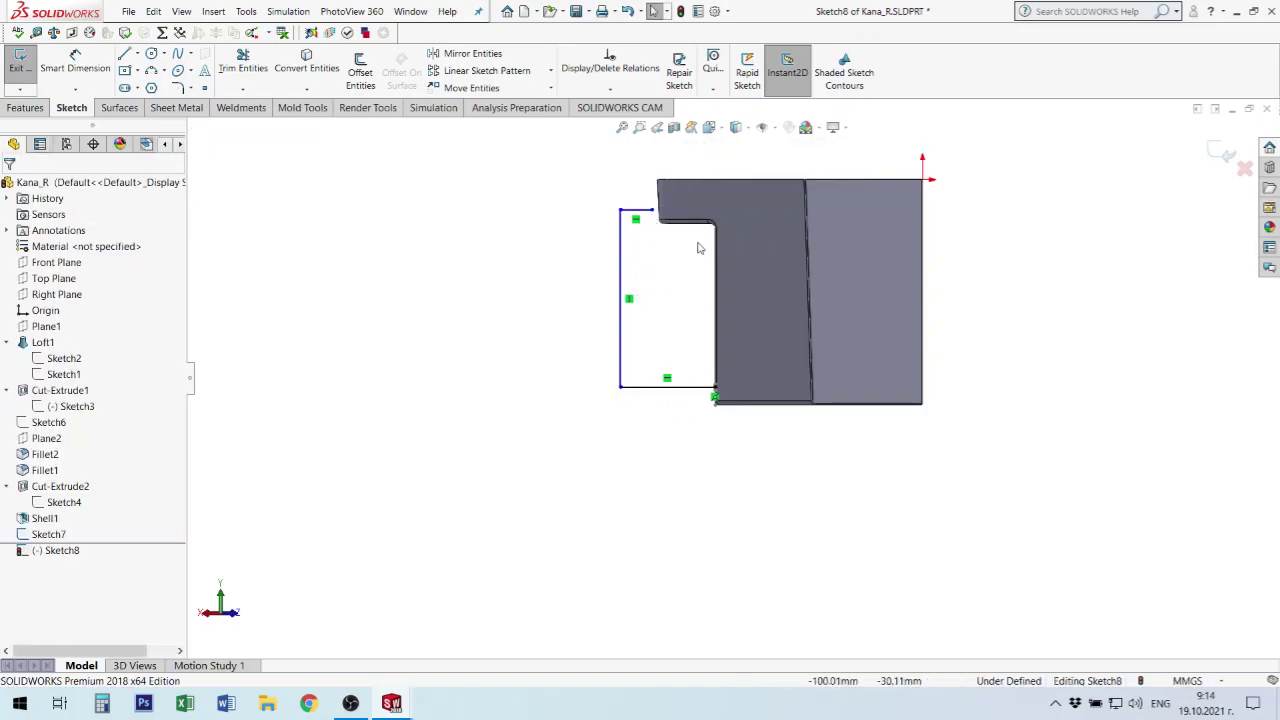
pyautogui.scroll(-2, 699, 248)
pyautogui.scroll(-3, 667, 238)
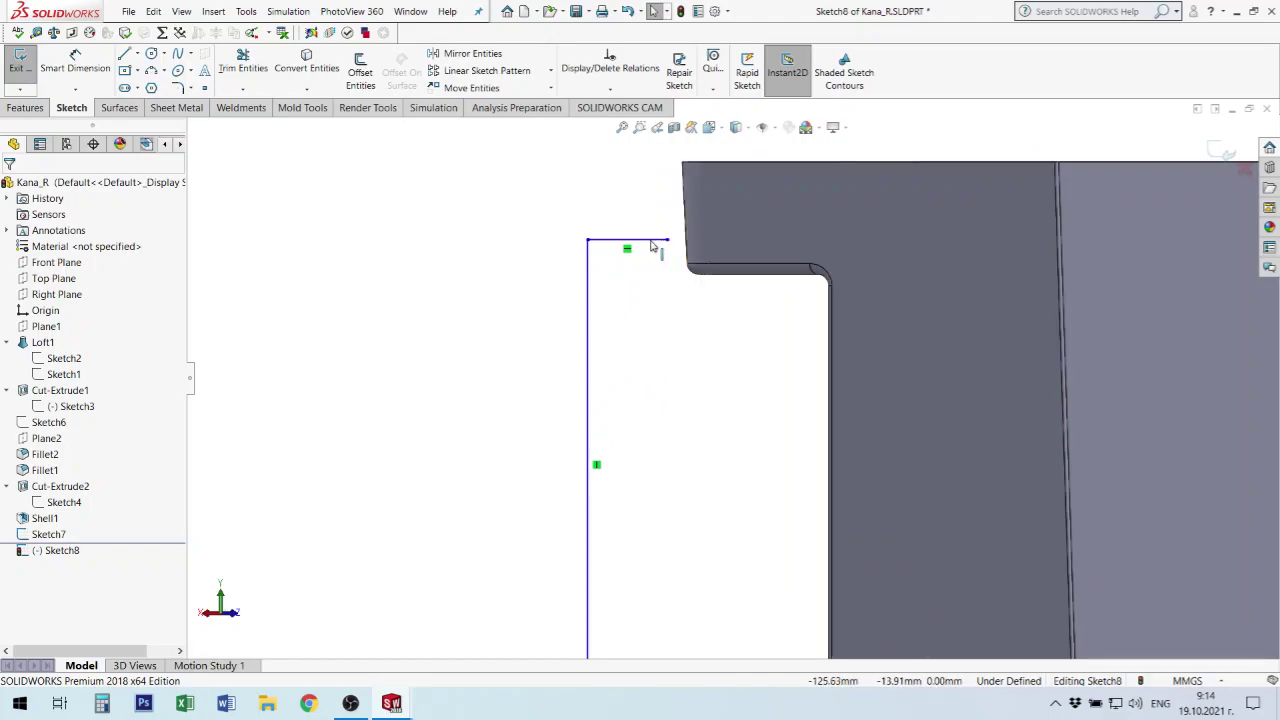
pyautogui.scroll(1, 630, 318)
pyautogui.scroll(1, 661, 475)
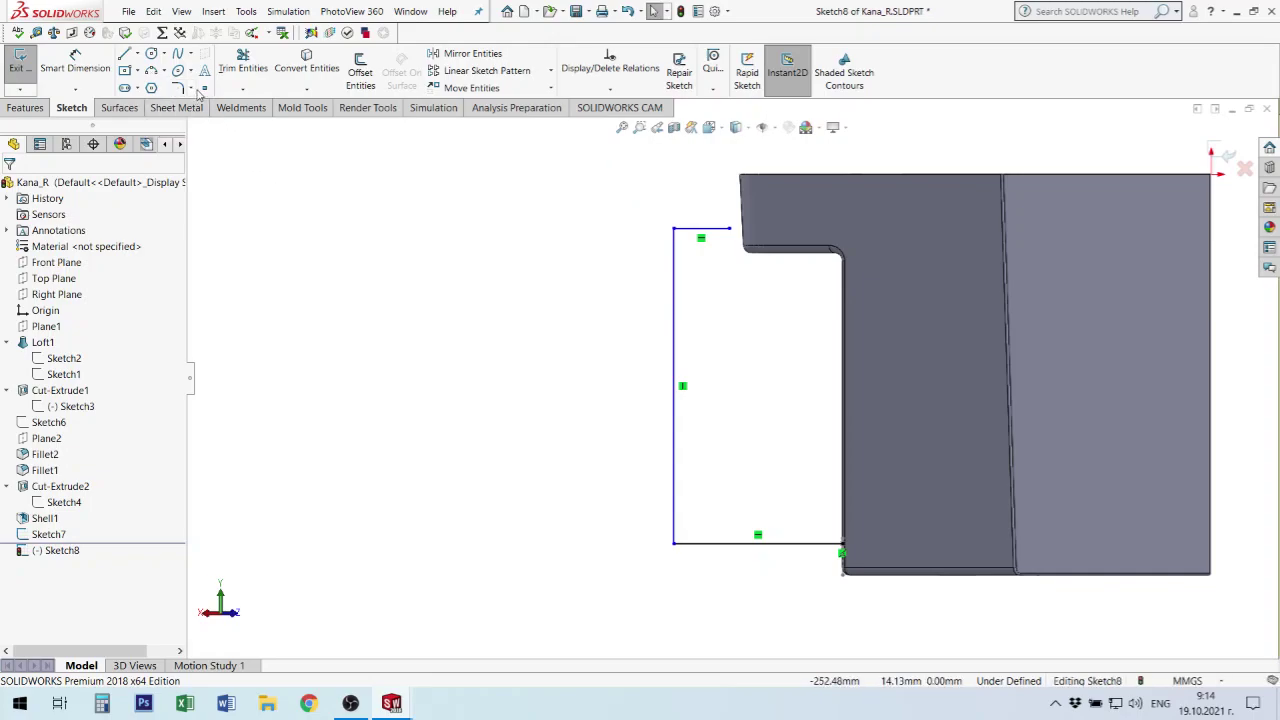
# - Round the top-left and bottom-left corners of the handle path with R10 sketch fillets
pyautogui.click(177, 87)
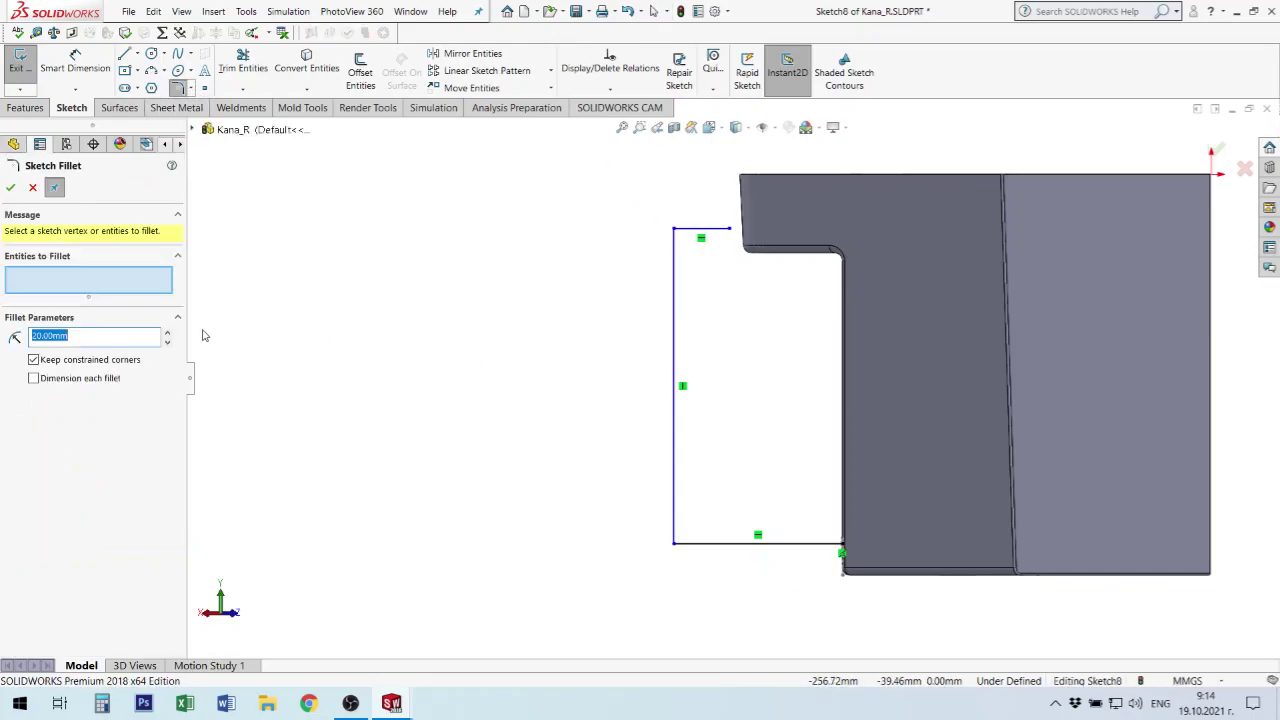
pyautogui.write('10')
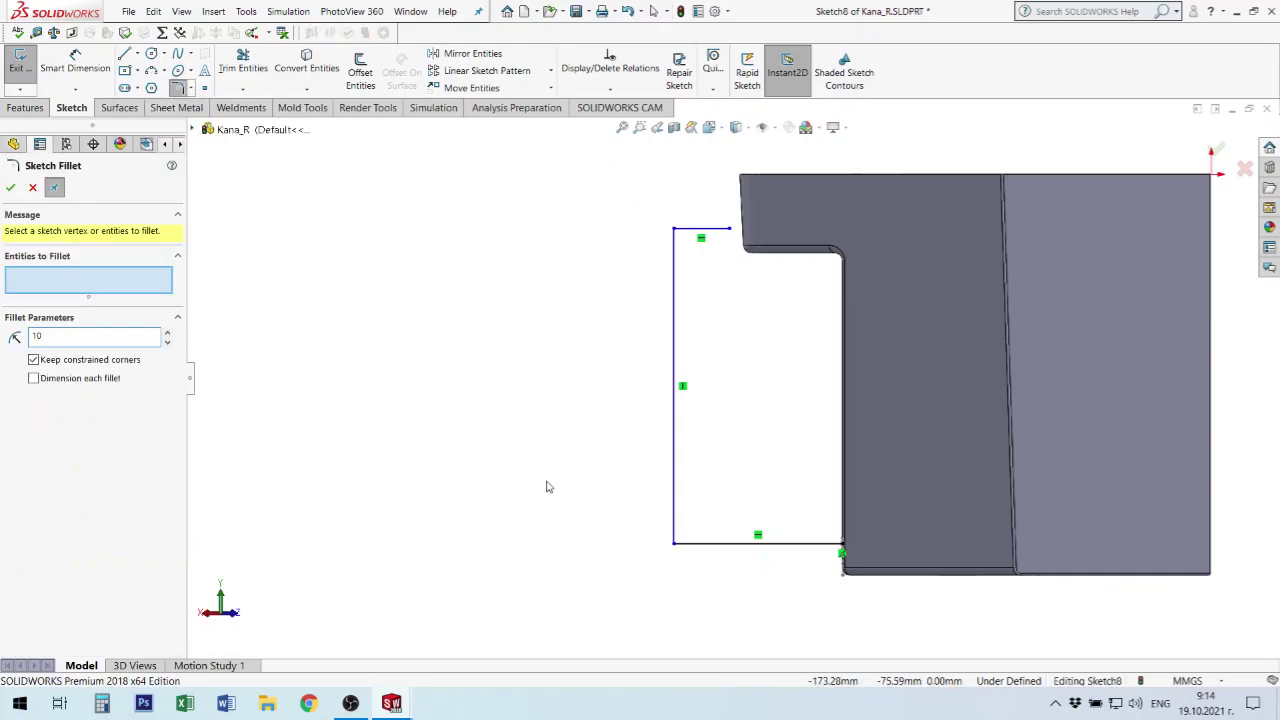
pyautogui.press('Return')
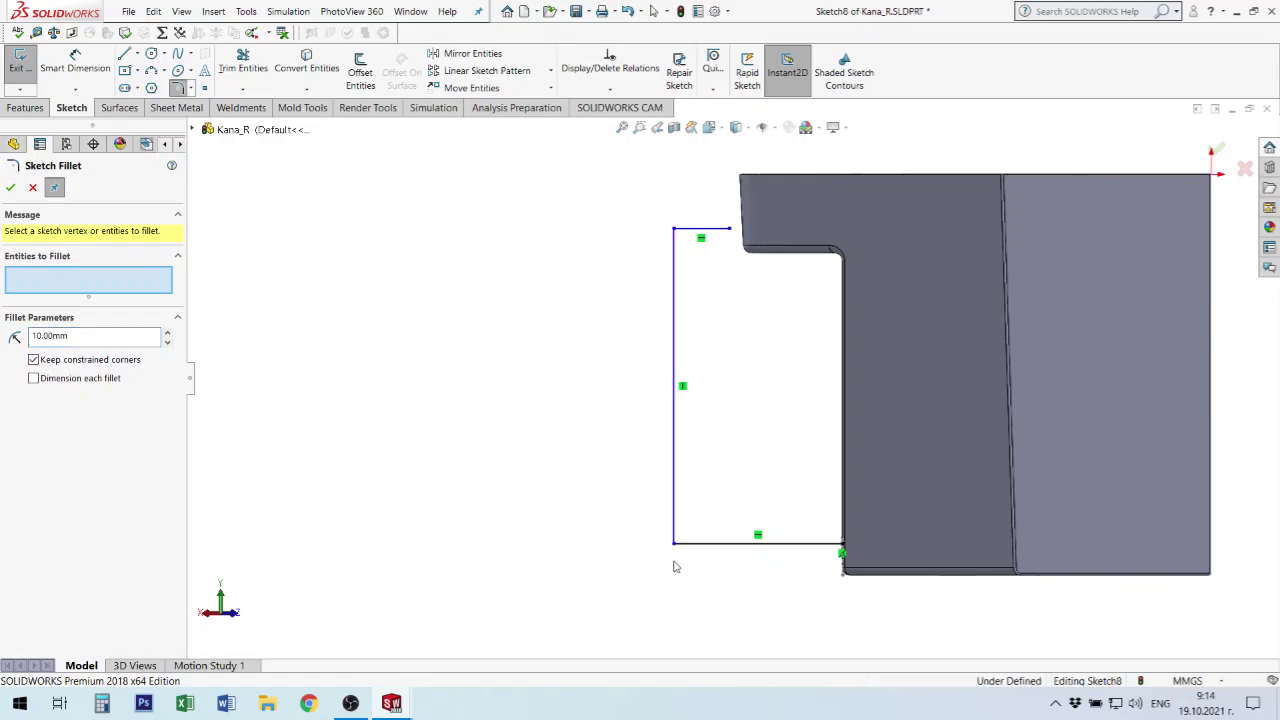
pyautogui.click(677, 544)
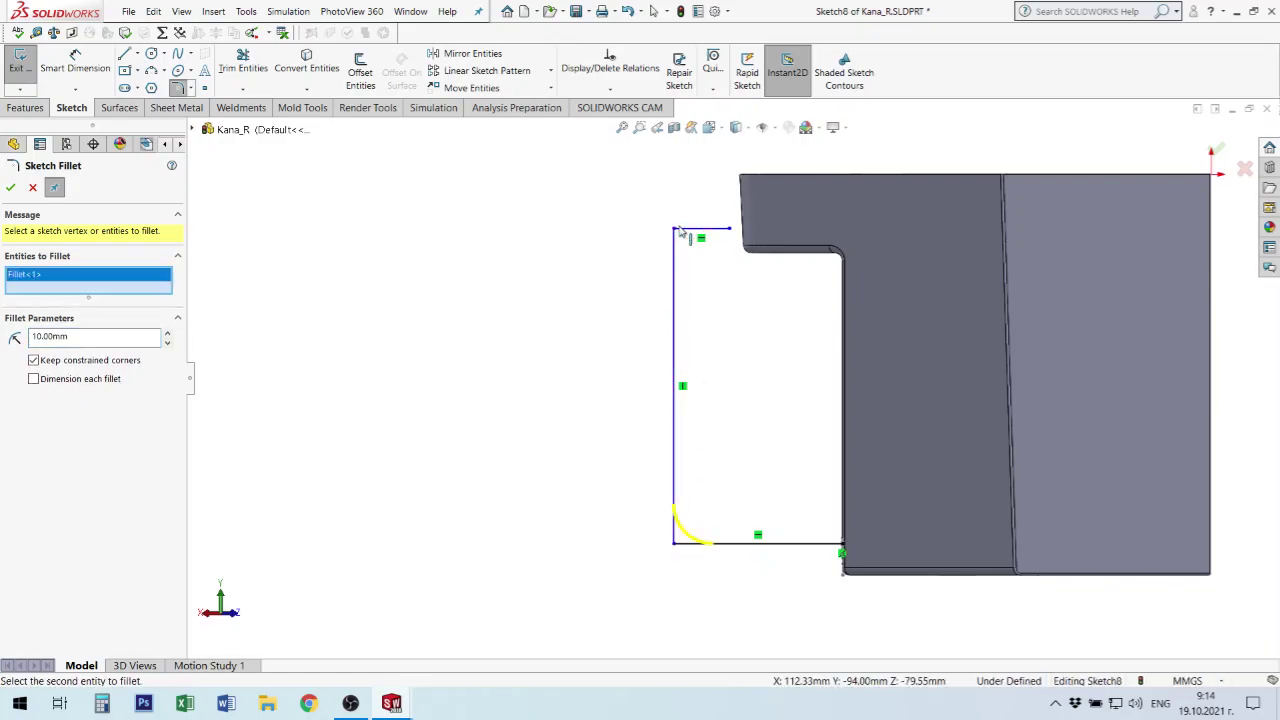
pyautogui.click(676, 230)
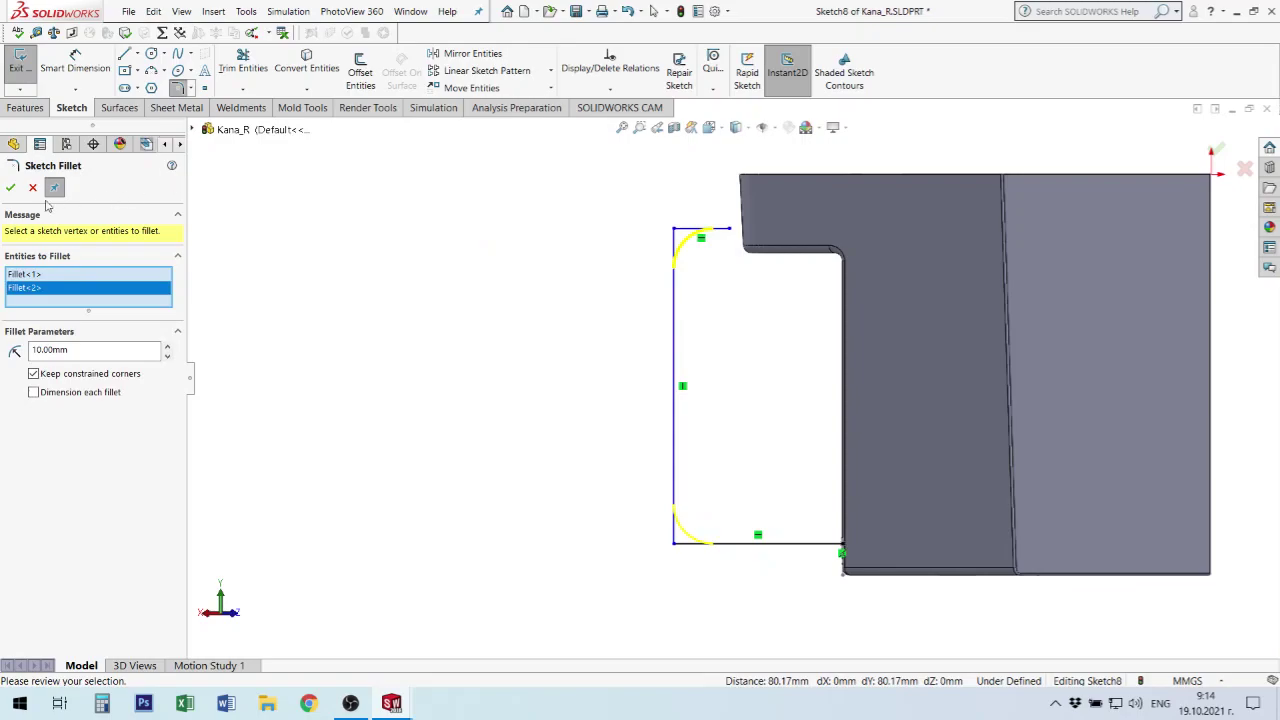
pyautogui.click(10, 187)
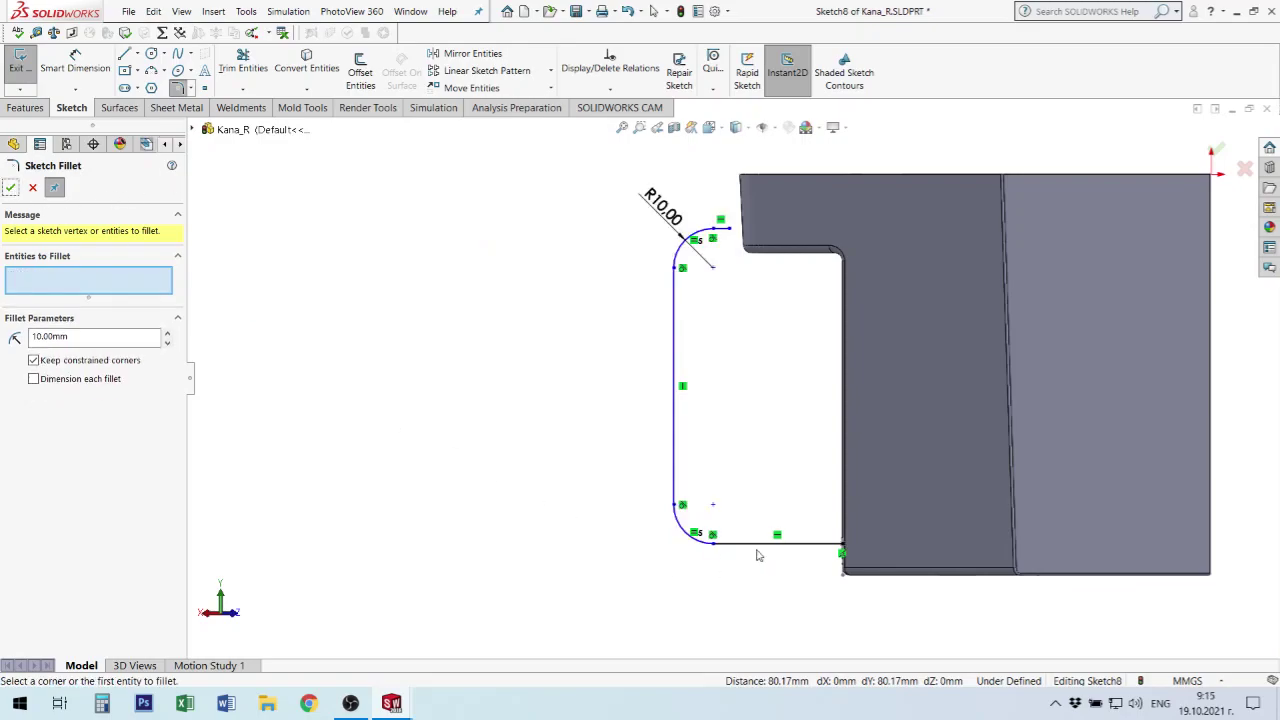
pyautogui.click(75, 60)
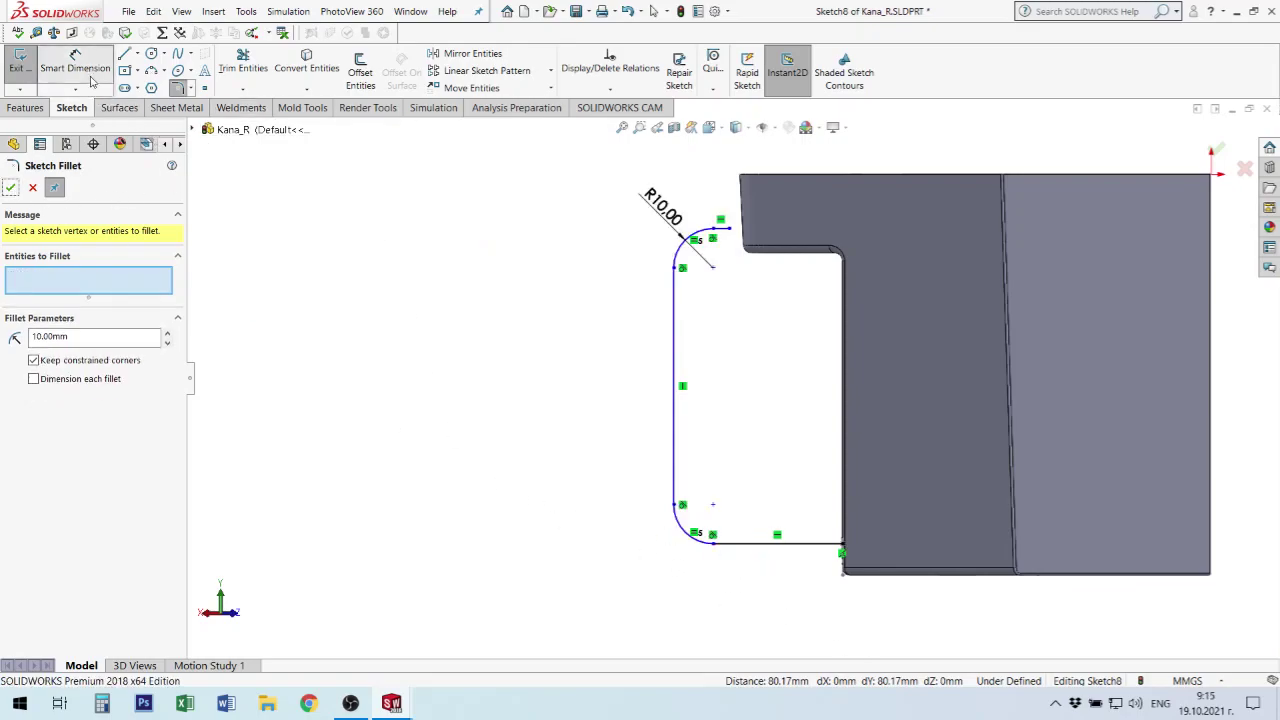
# - Dimension the handle path 40 mm wide from the body's vertical edge
pyautogui.click(677, 425)
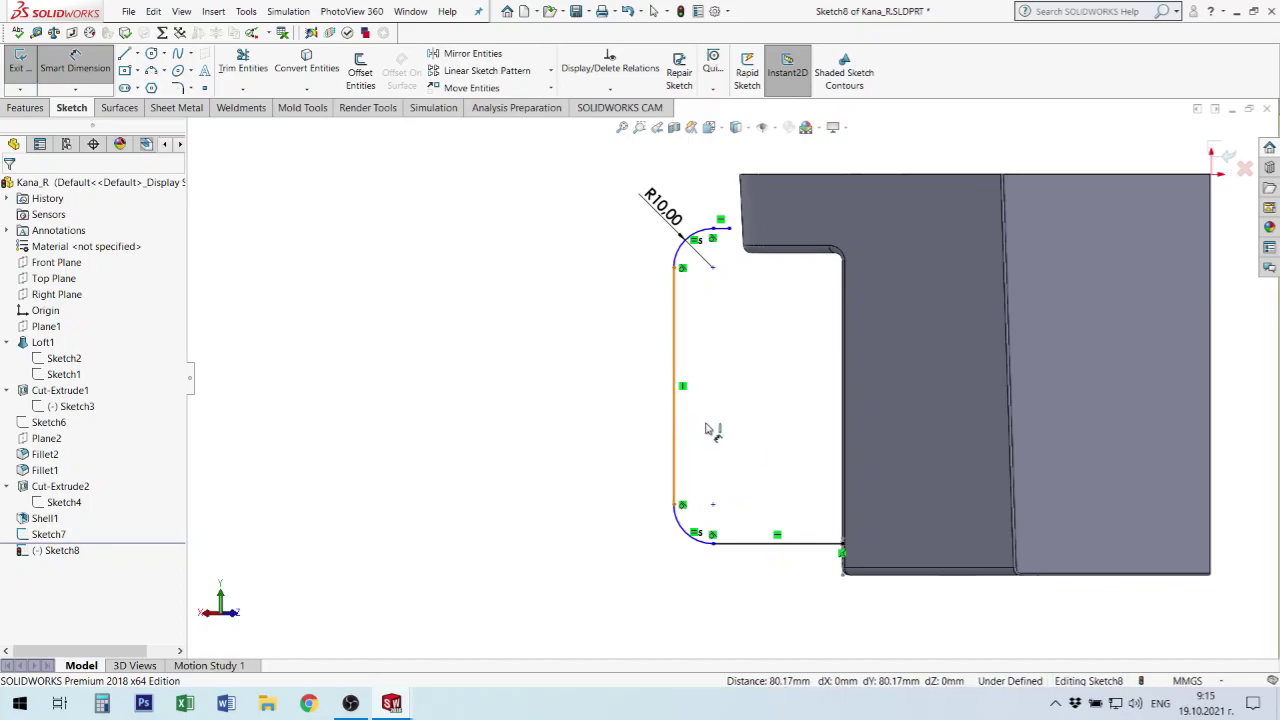
pyautogui.click(843, 435)
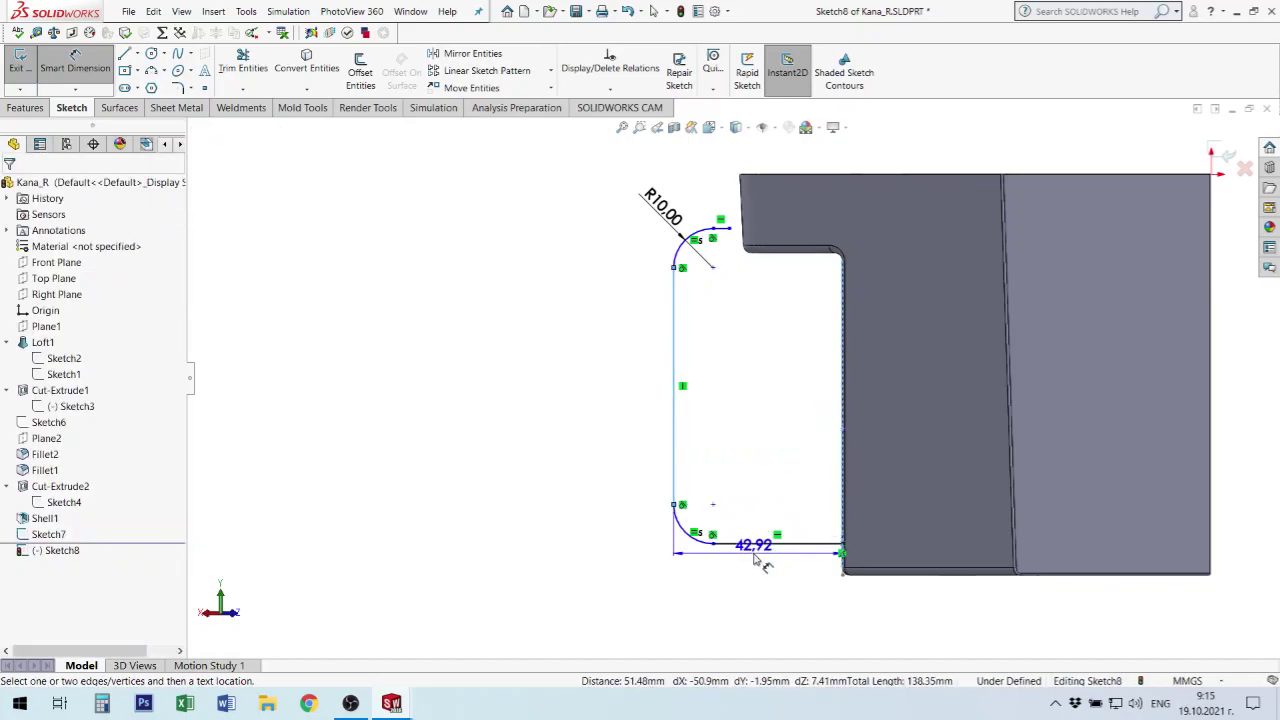
pyautogui.click(765, 620)
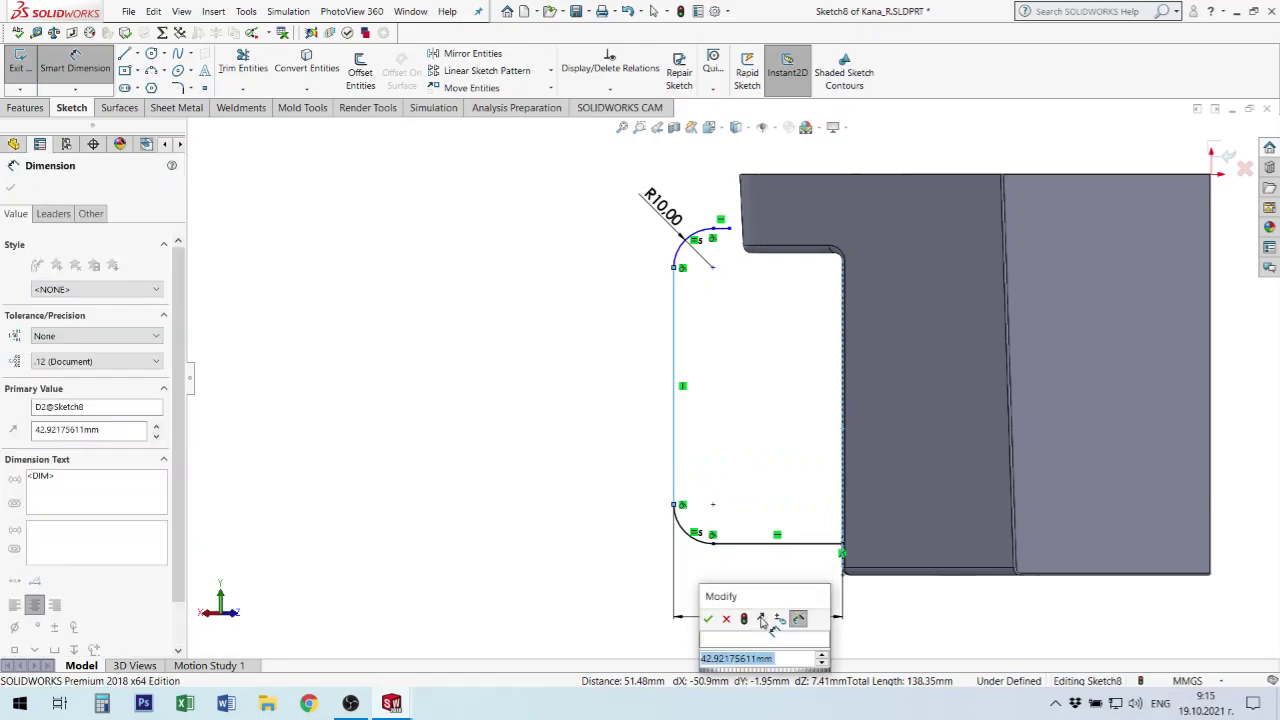
pyautogui.write('40')
pyautogui.press('Return')
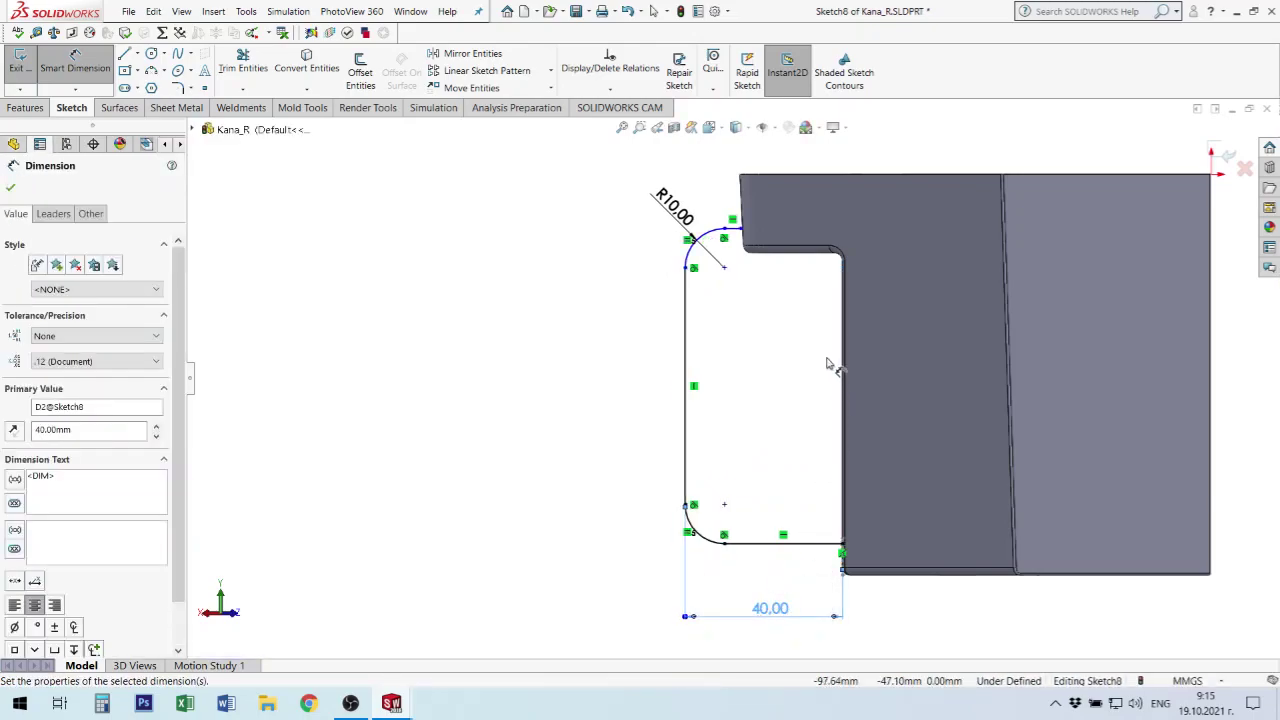
# - Set the handle path height to 80 mm between its bottom and top lines
pyautogui.scroll(-3, 768, 535)
pyautogui.click(768, 535)
pyautogui.scroll(2, 718, 210)
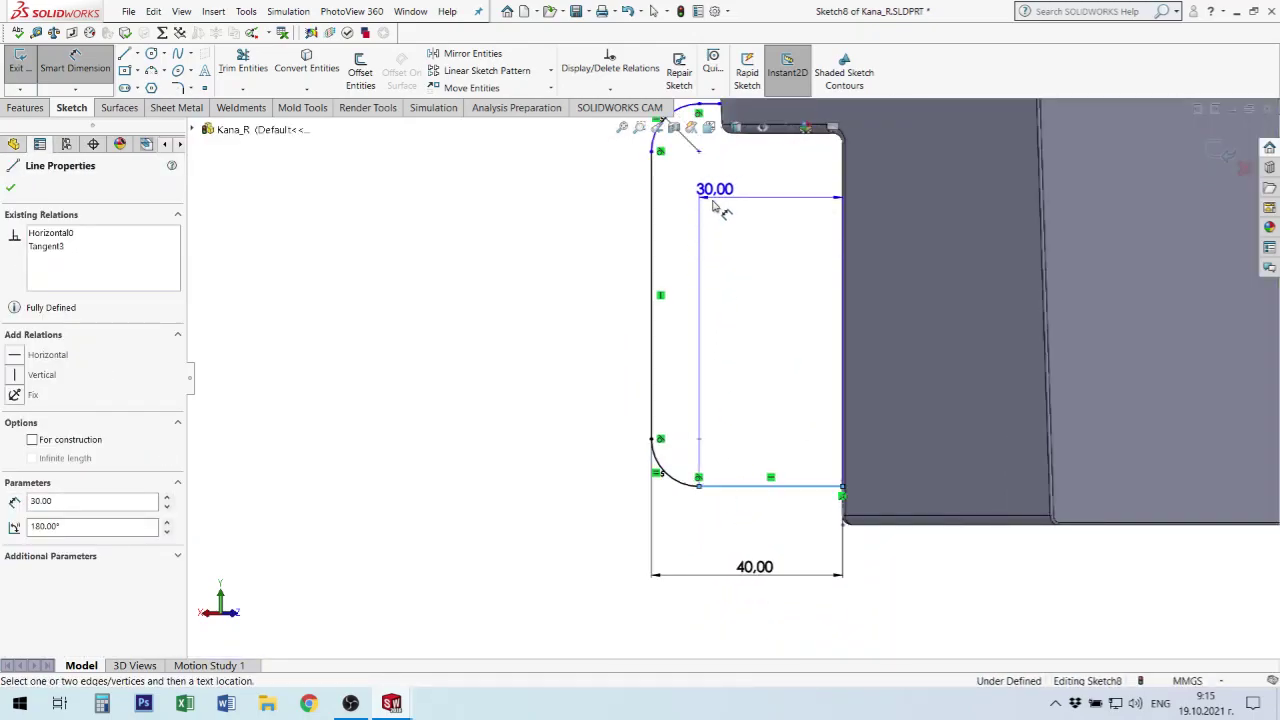
pyautogui.scroll(-2, 710, 205)
pyautogui.click(740, 250)
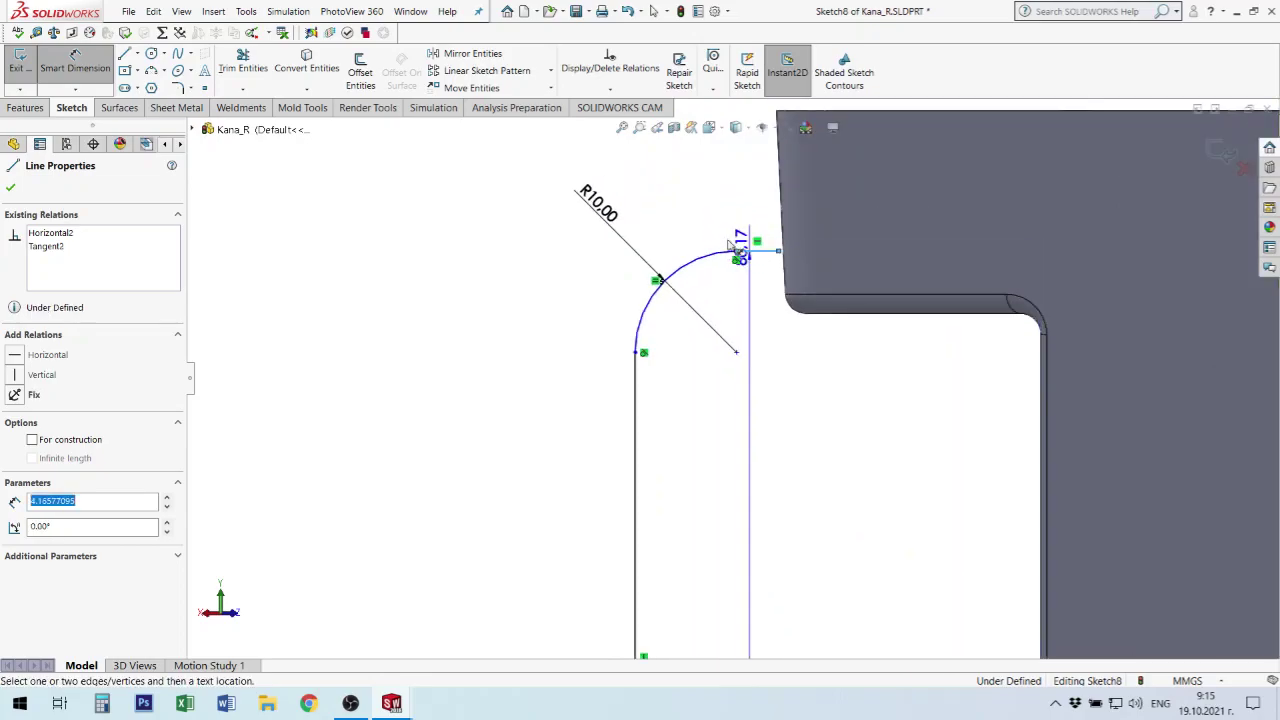
pyautogui.click(348, 510)
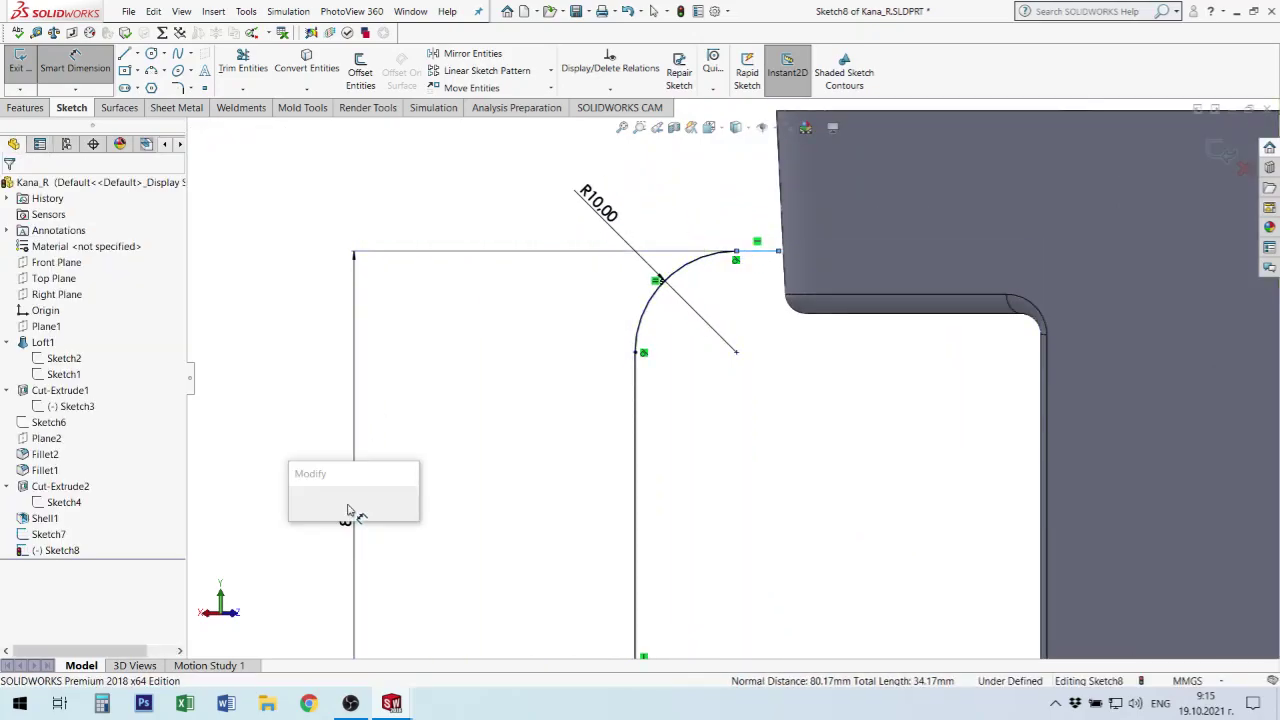
pyautogui.write('80')
pyautogui.press('Return')
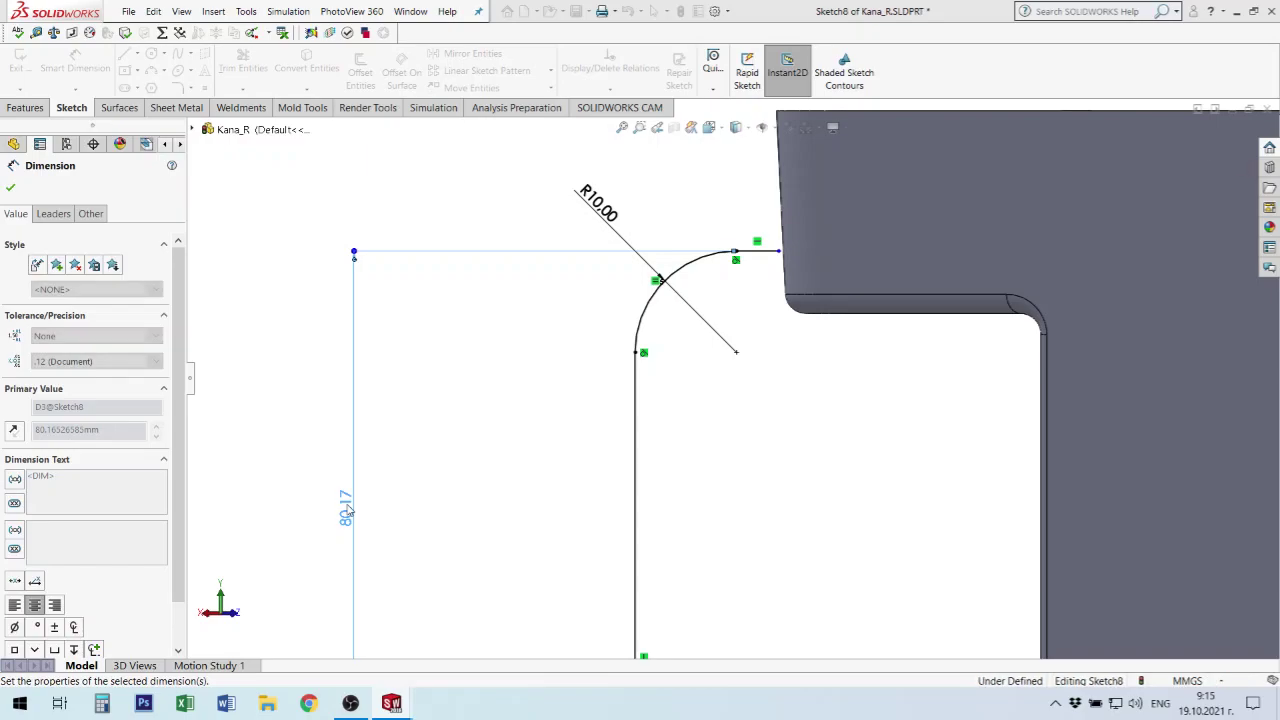
# - Dimension the short top line at 4 mm and exit the fully defined sketch
pyautogui.scroll(-3, 772, 265)
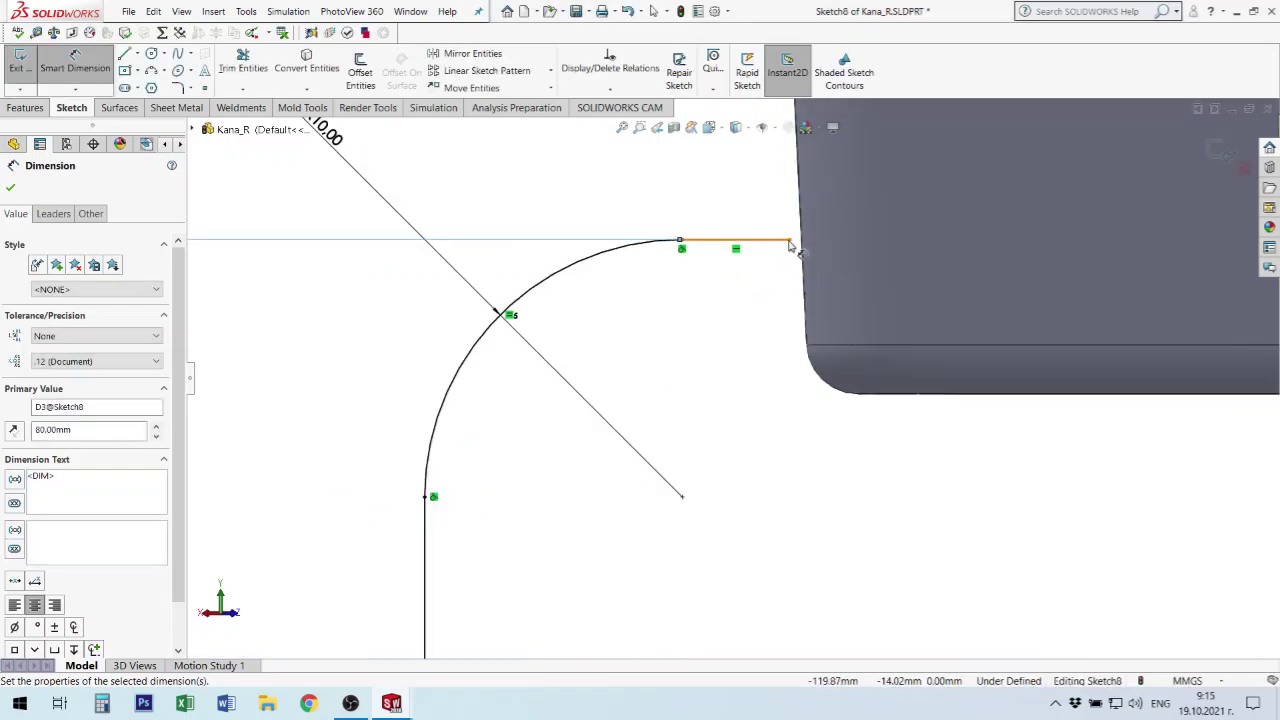
pyautogui.click(744, 246)
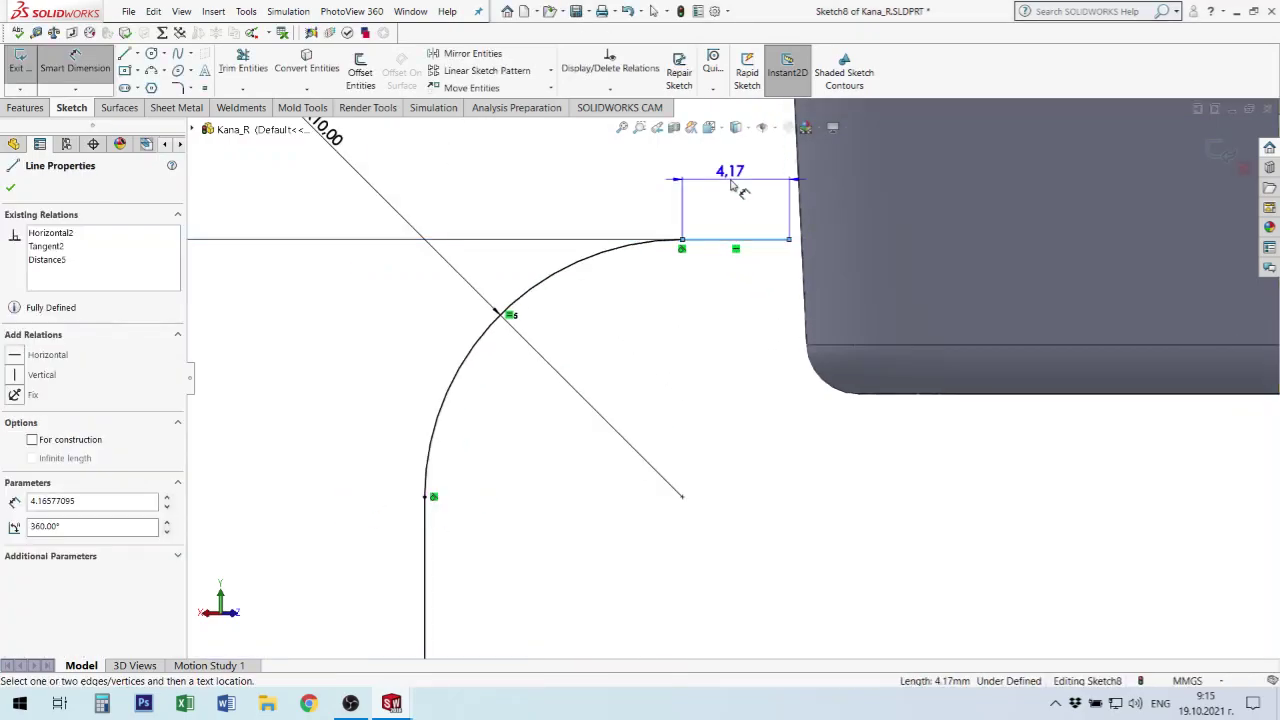
pyautogui.click(733, 186)
pyautogui.write('4.16577095mm')
pyautogui.press('Return')
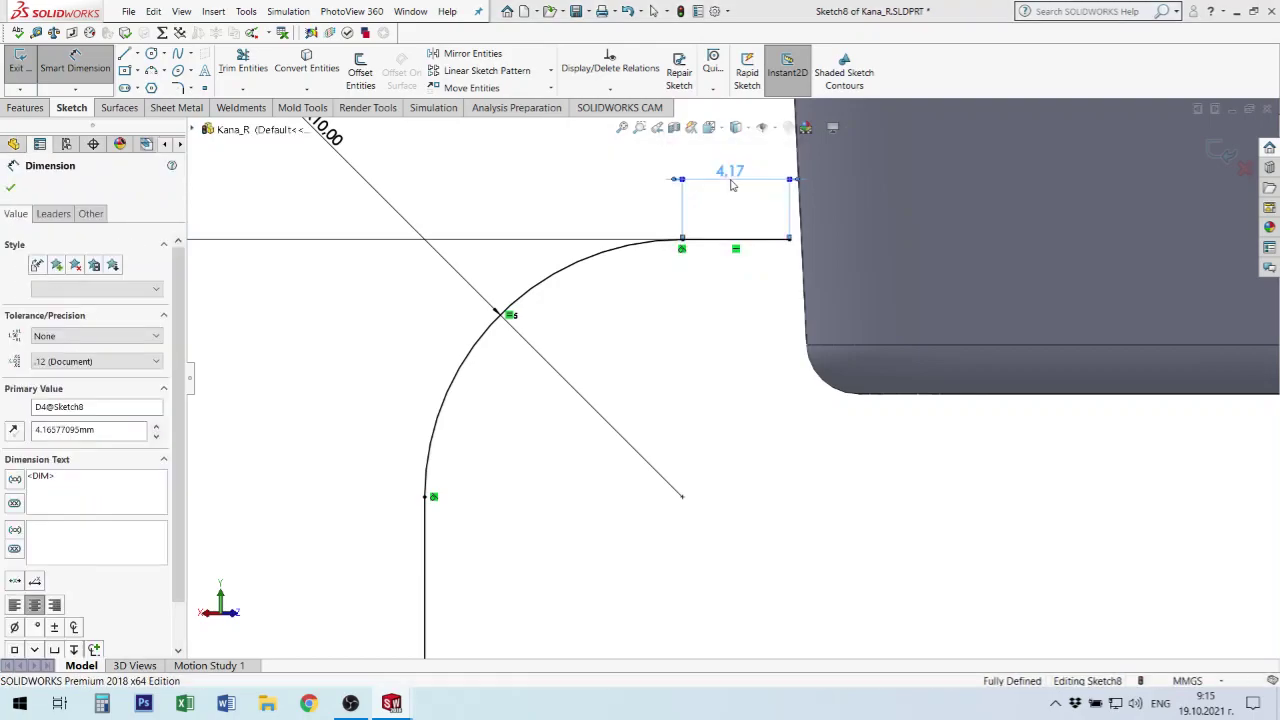
pyautogui.scroll(1, 730, 325)
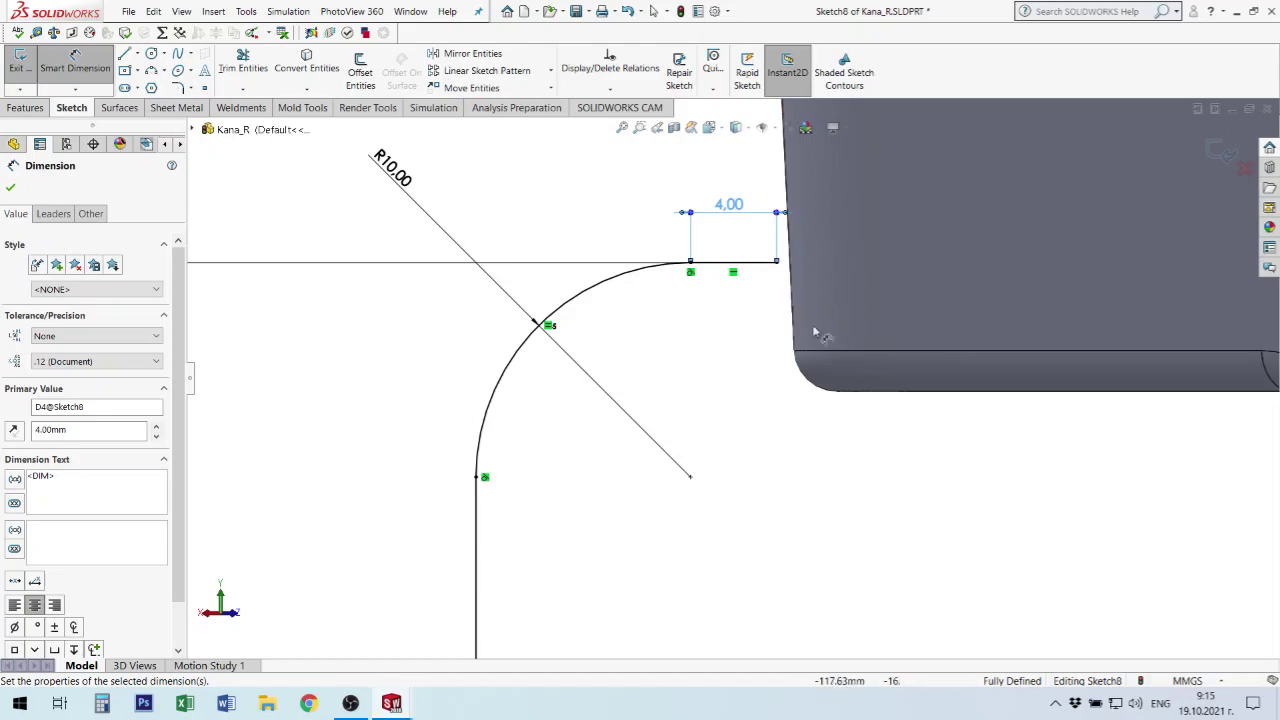
pyautogui.scroll(2, 791, 393)
pyautogui.scroll(3, 791, 393)
pyautogui.scroll(2, 830, 400)
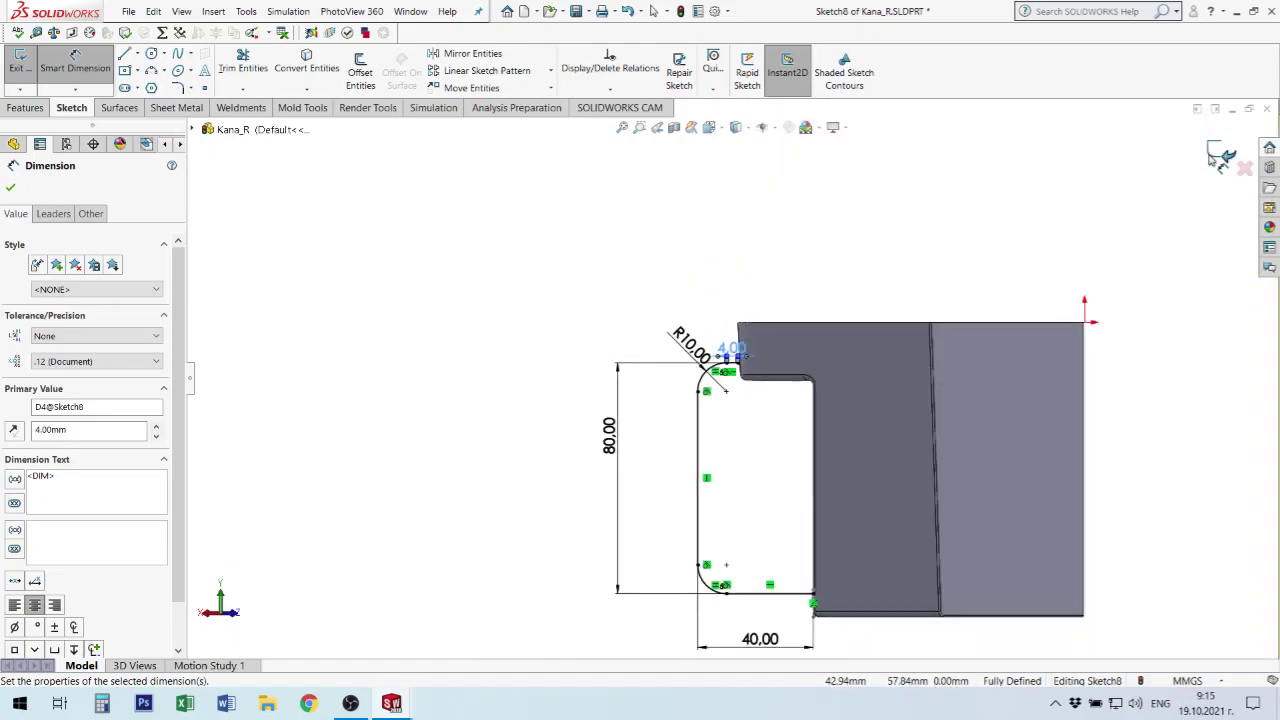
pyautogui.click(1177, 177)
pyautogui.moveTo(774, 517); pyautogui.dragTo(822, 594, button='middle')
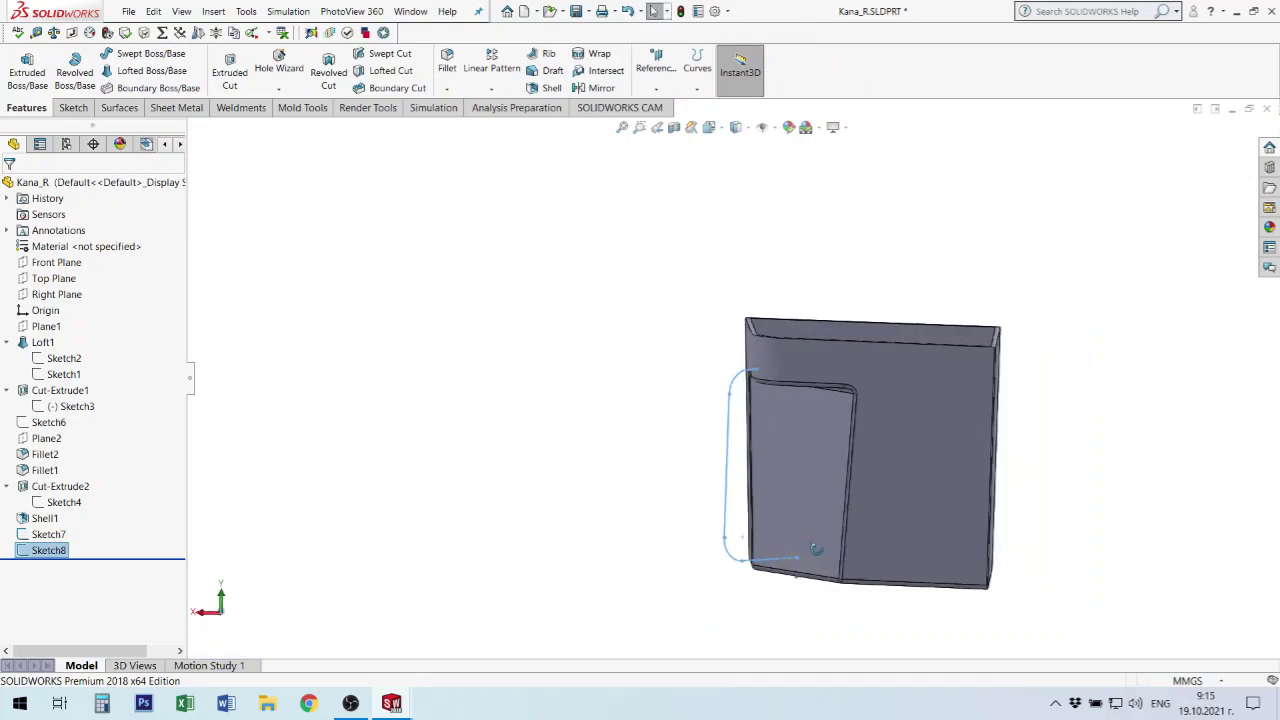
pyautogui.scroll(-2, 814, 586)
pyautogui.scroll(-3, 797, 563)
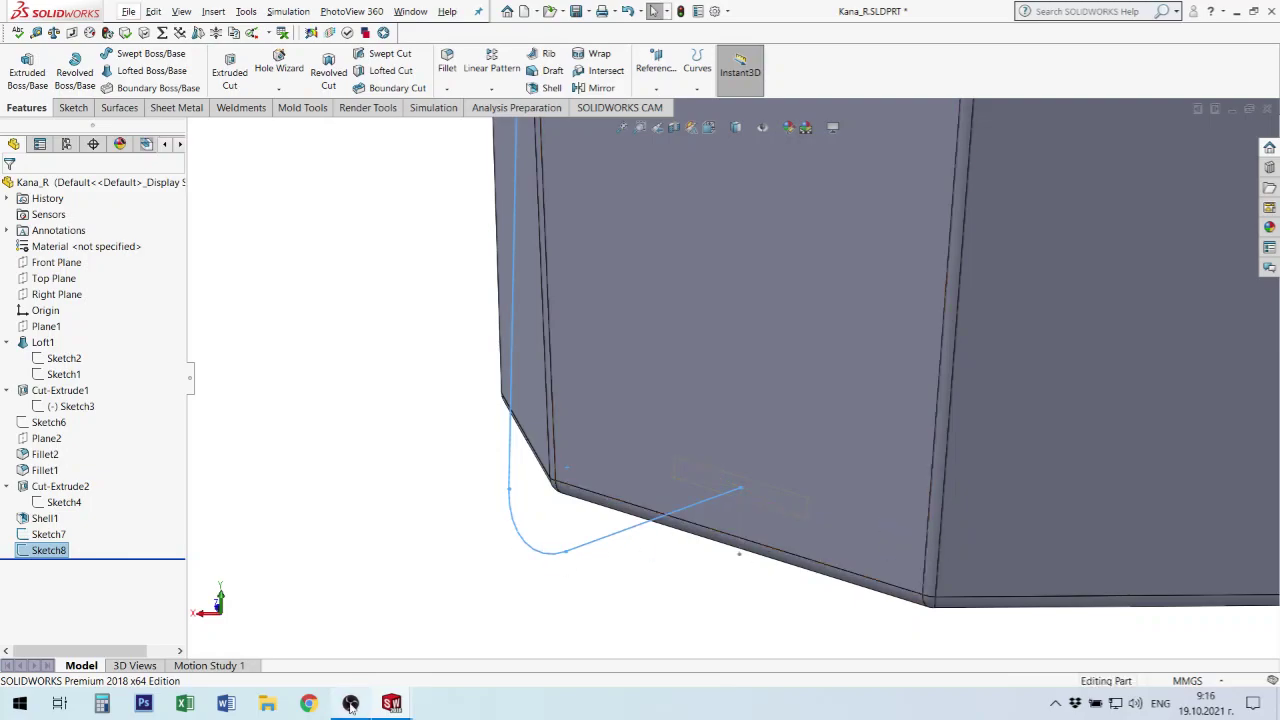
pyautogui.scroll(3, 740, 520)
pyautogui.scroll(3, 717, 474)
pyautogui.scroll(-2, 720, 470)
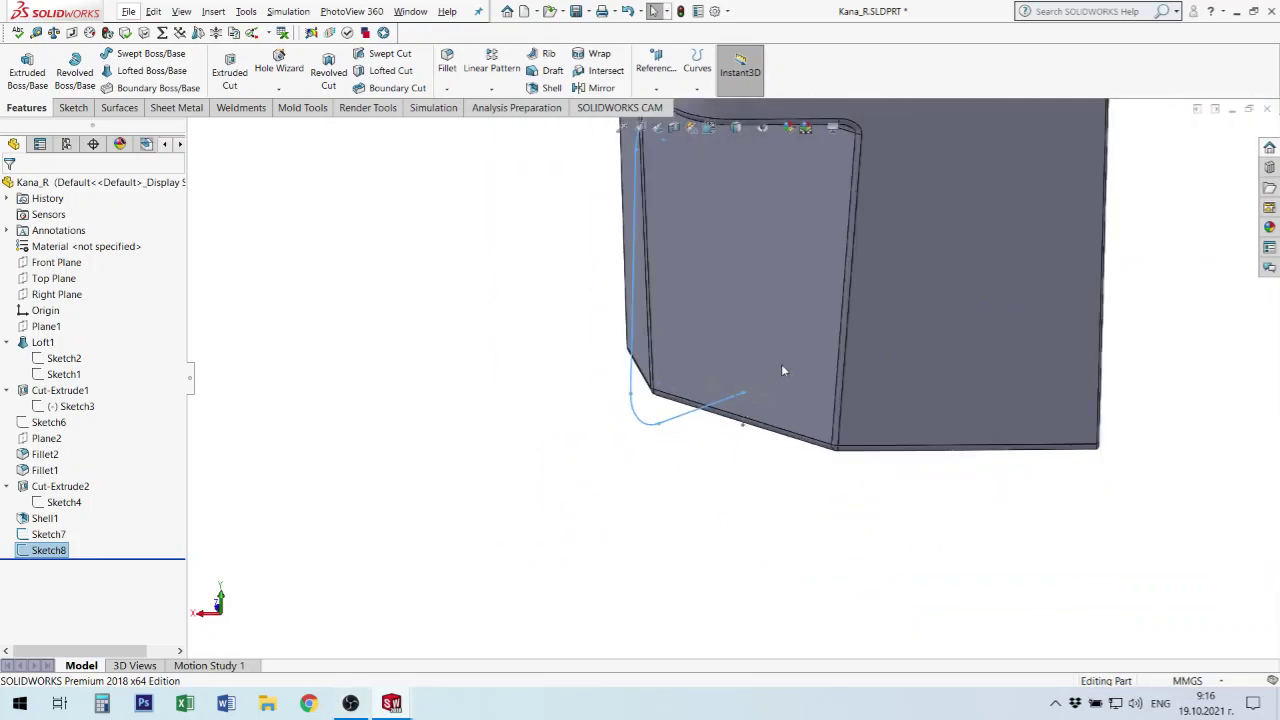
pyautogui.scroll(-2, 745, 404)
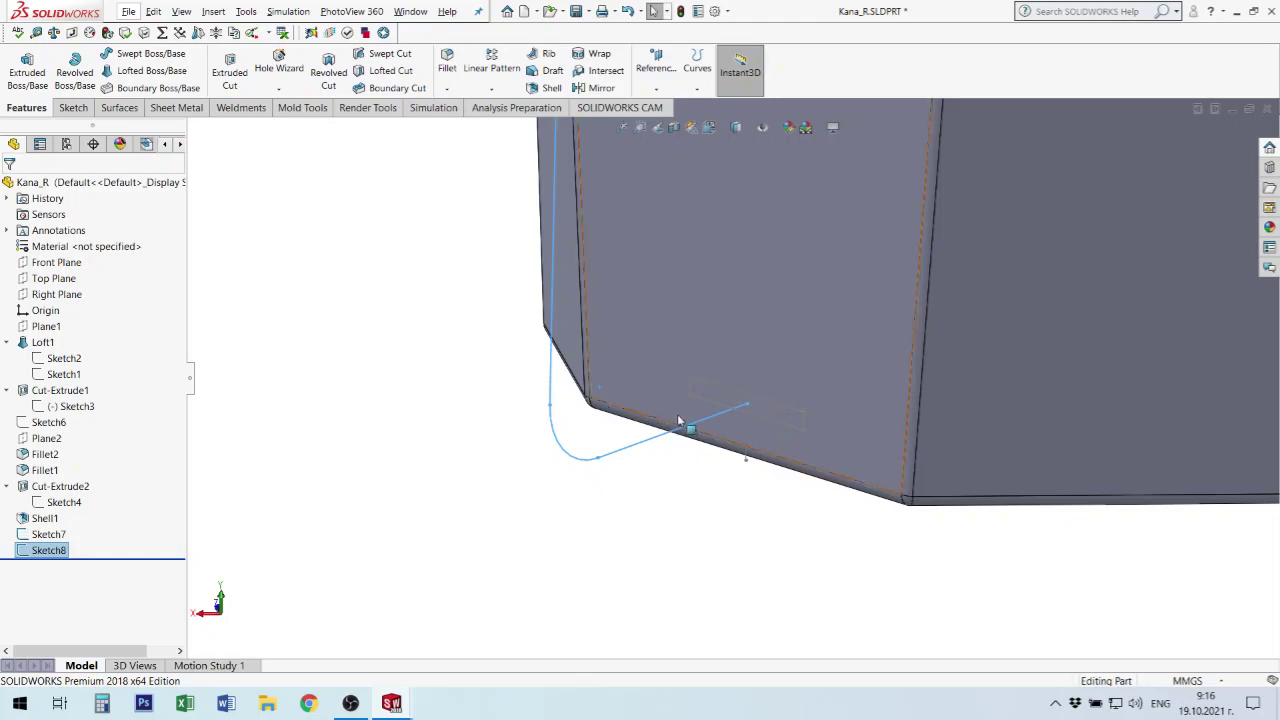
pyautogui.scroll(3, 743, 460)
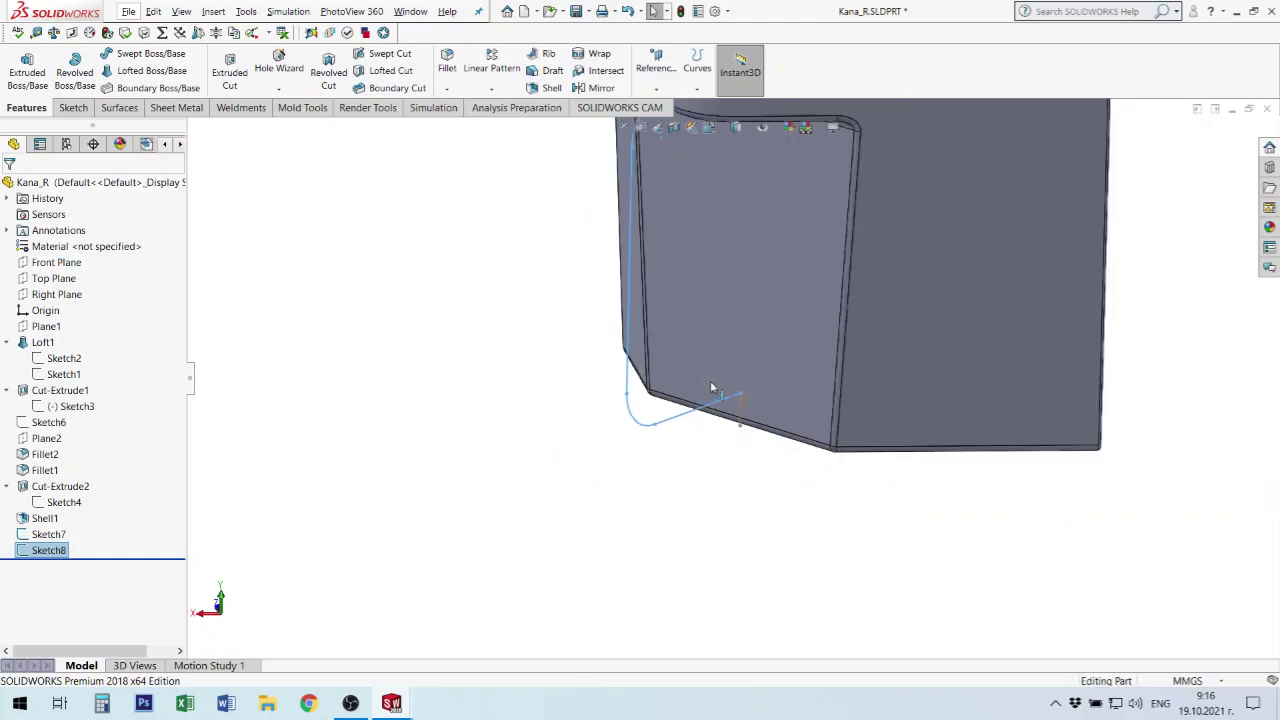
pyautogui.moveTo(743, 460); pyautogui.dragTo(727, 407, button='middle')
pyautogui.scroll(-3, 729, 405)
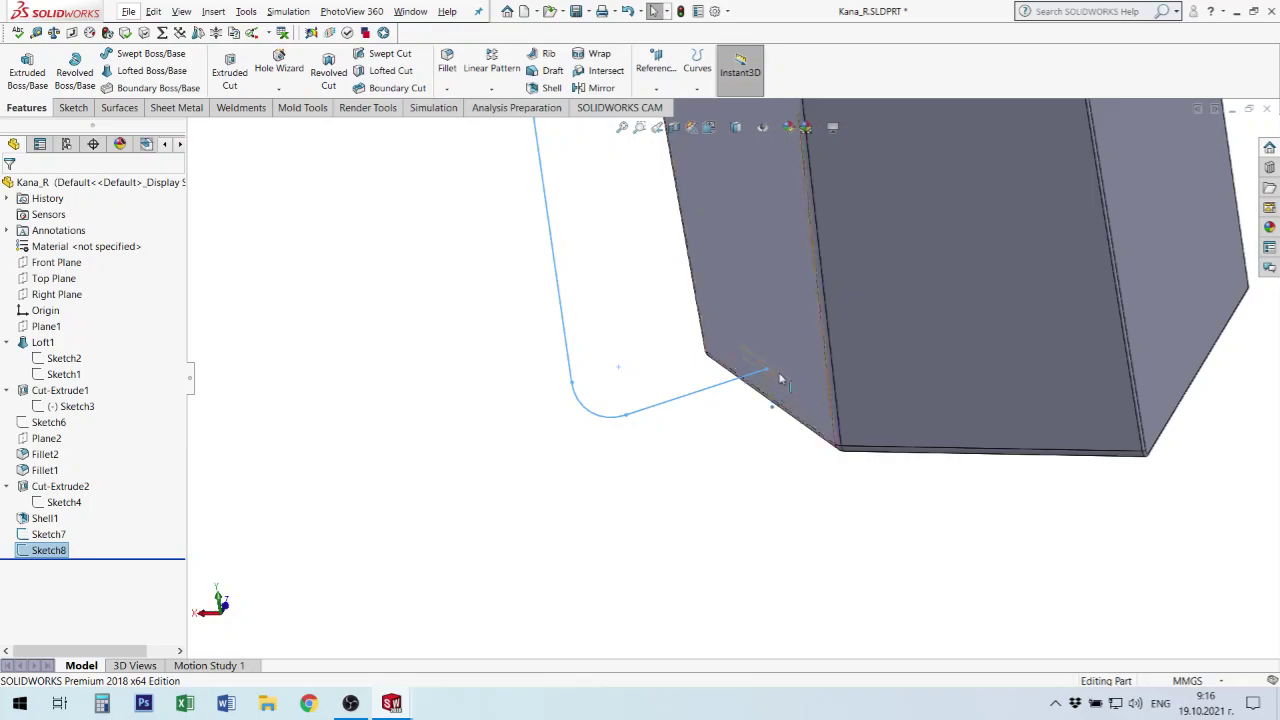
pyautogui.click(781, 340)
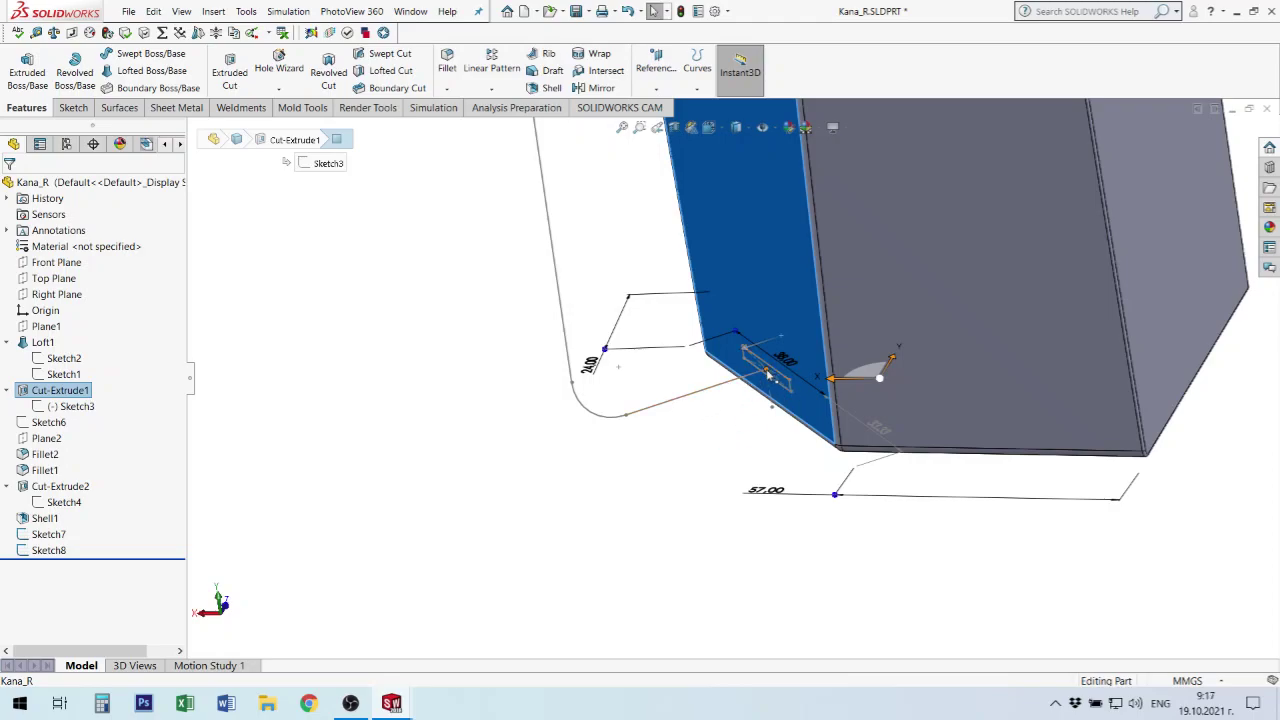
pyautogui.scroll(-2, 770, 377)
pyautogui.scroll(-2, 760, 372)
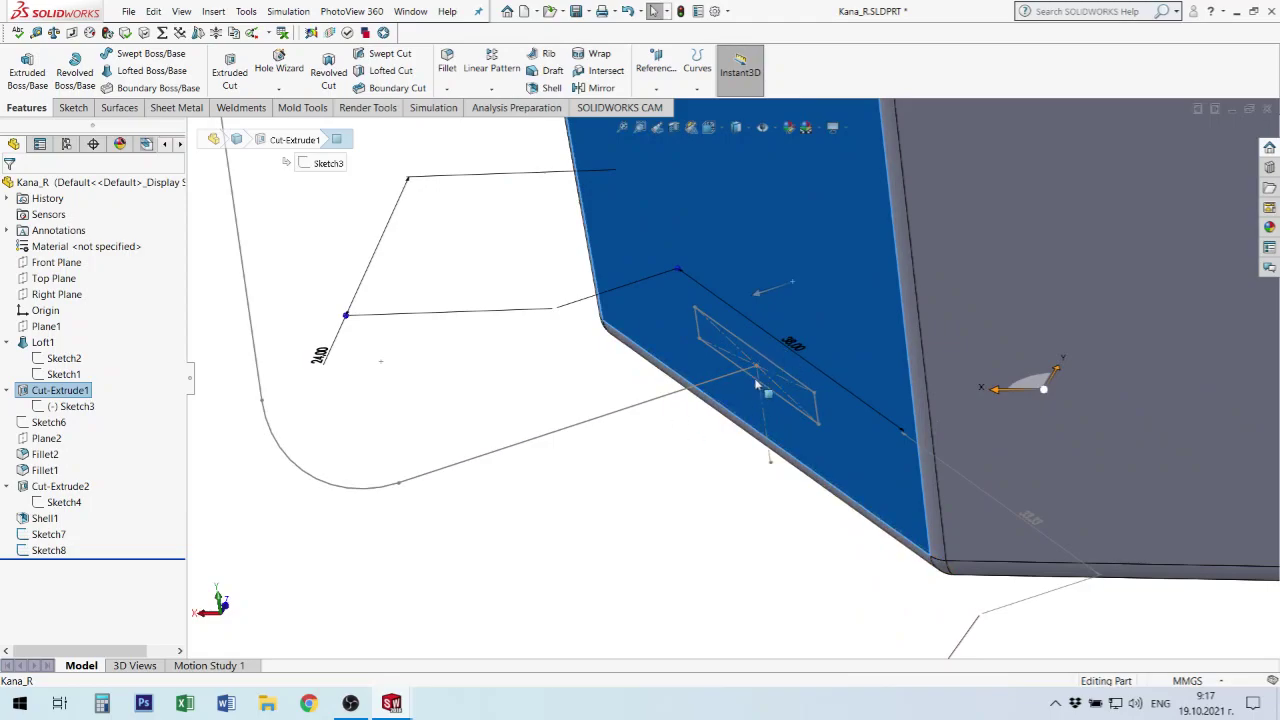
pyautogui.click(757, 370)
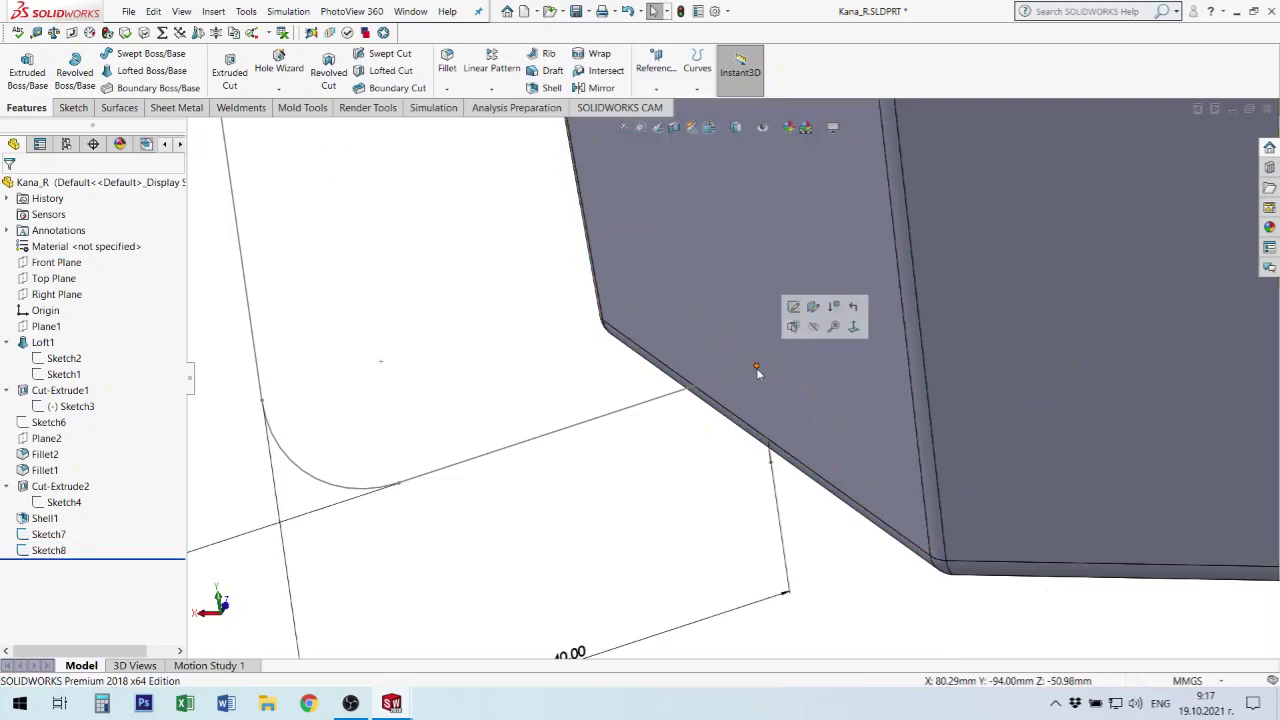
pyautogui.click(651, 508)
pyautogui.scroll(1, 752, 392)
pyautogui.scroll(-1, 754, 398)
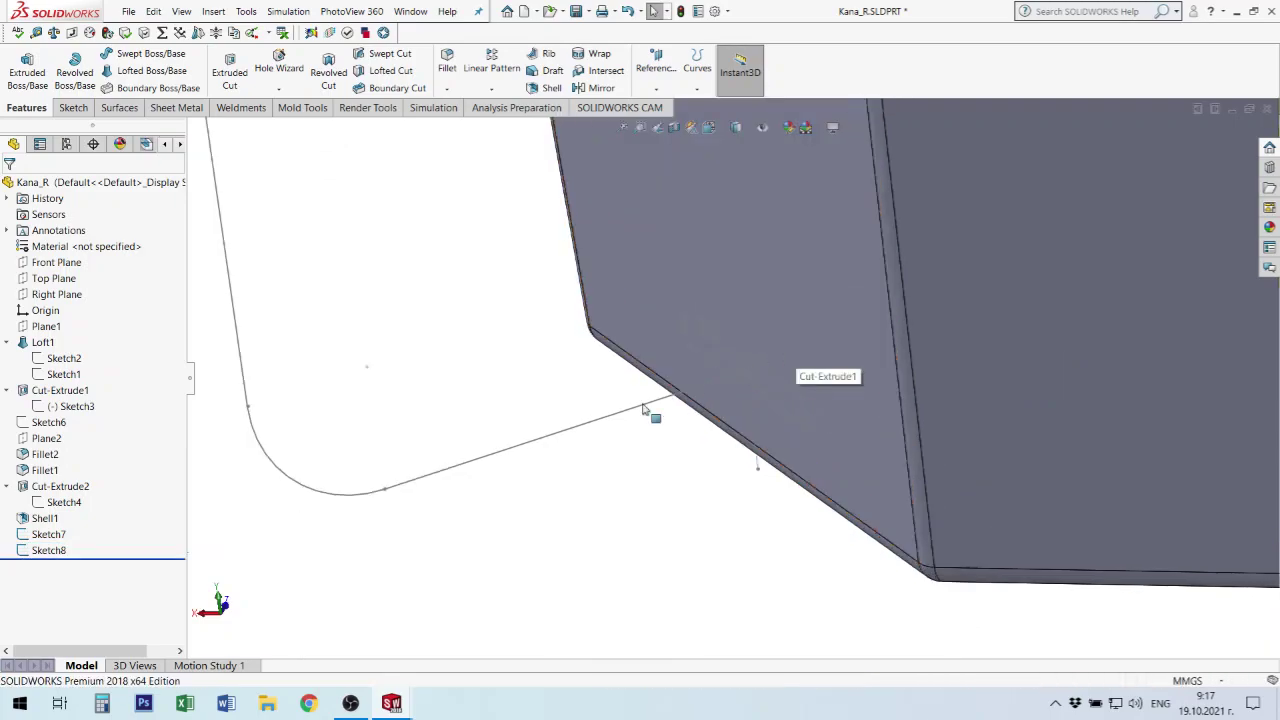
pyautogui.click(655, 401)
pyautogui.click(683, 338)
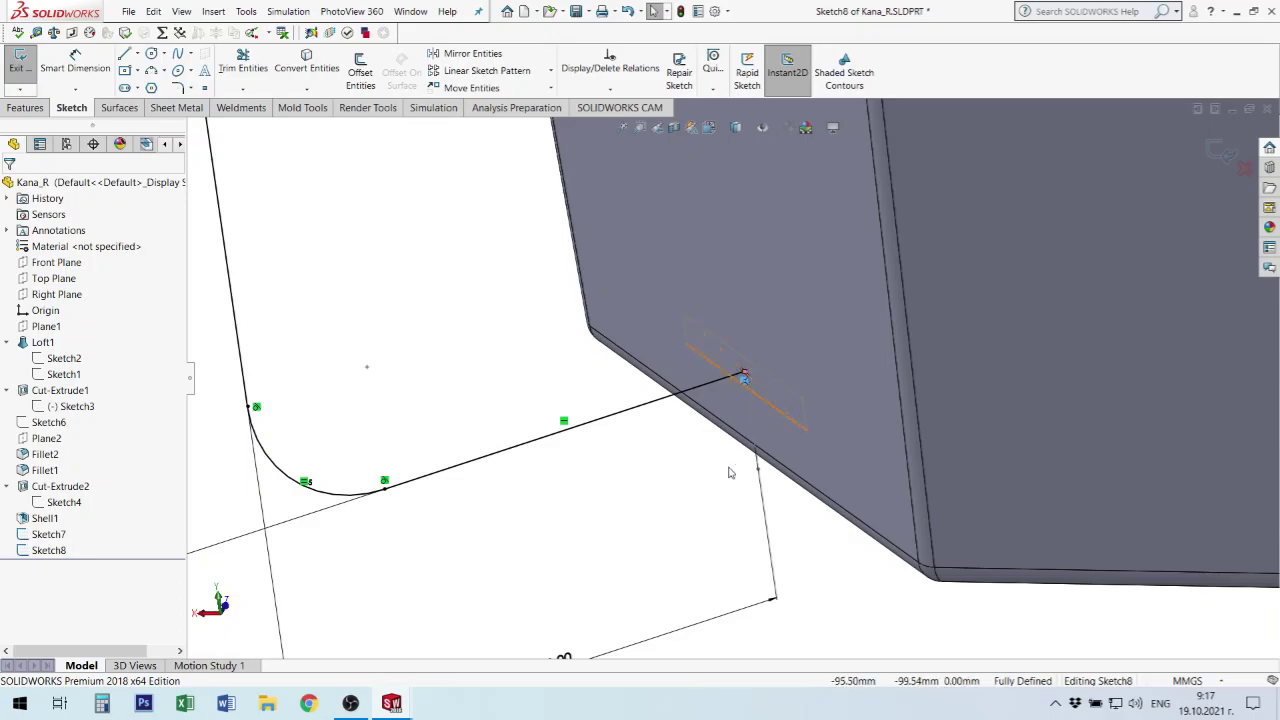
pyautogui.scroll(3, 743, 378)
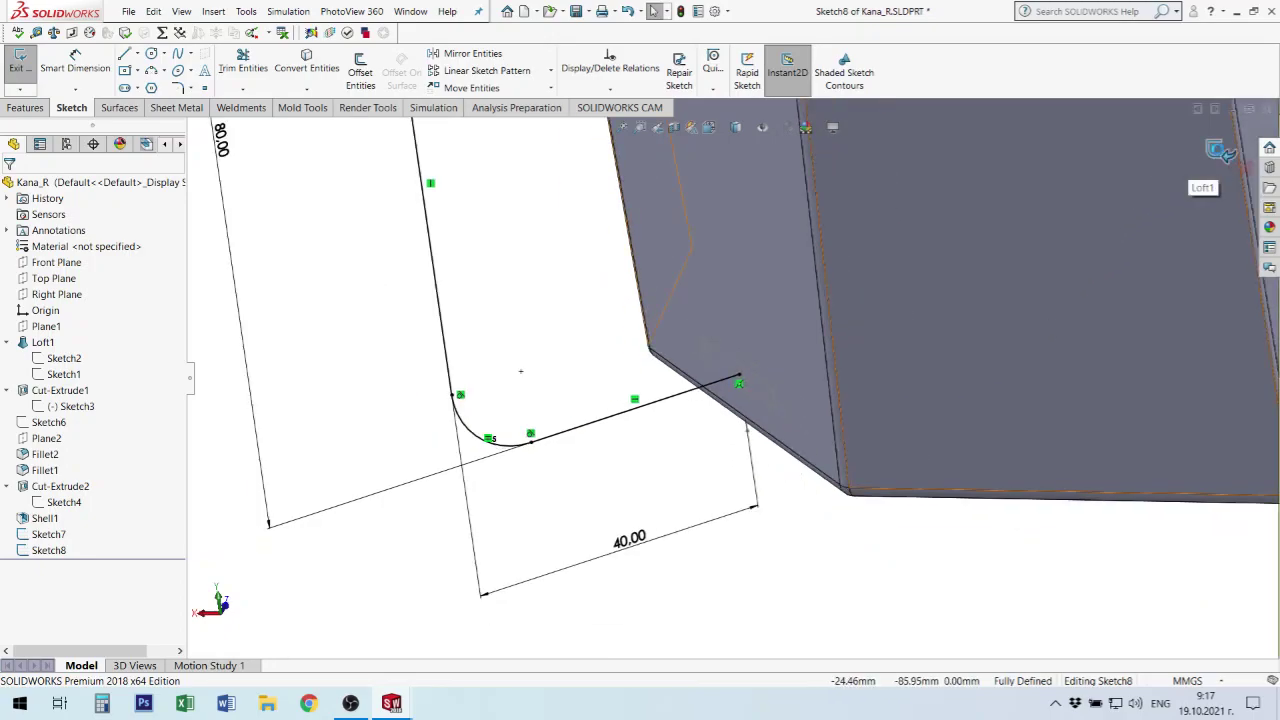
pyautogui.click(1216, 154)
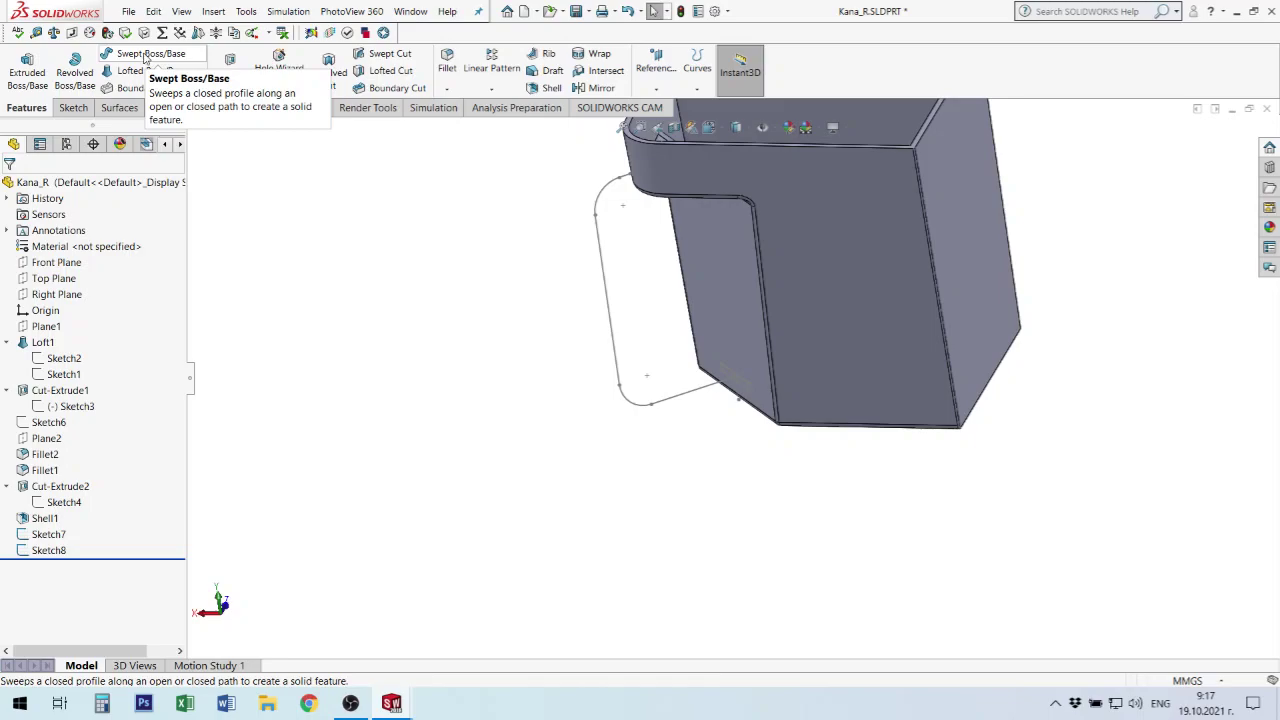
# - Sweep the Sketch7 rectangle along the L-shaped Sketch8 path to create Sweep1
pyautogui.click(145, 55)
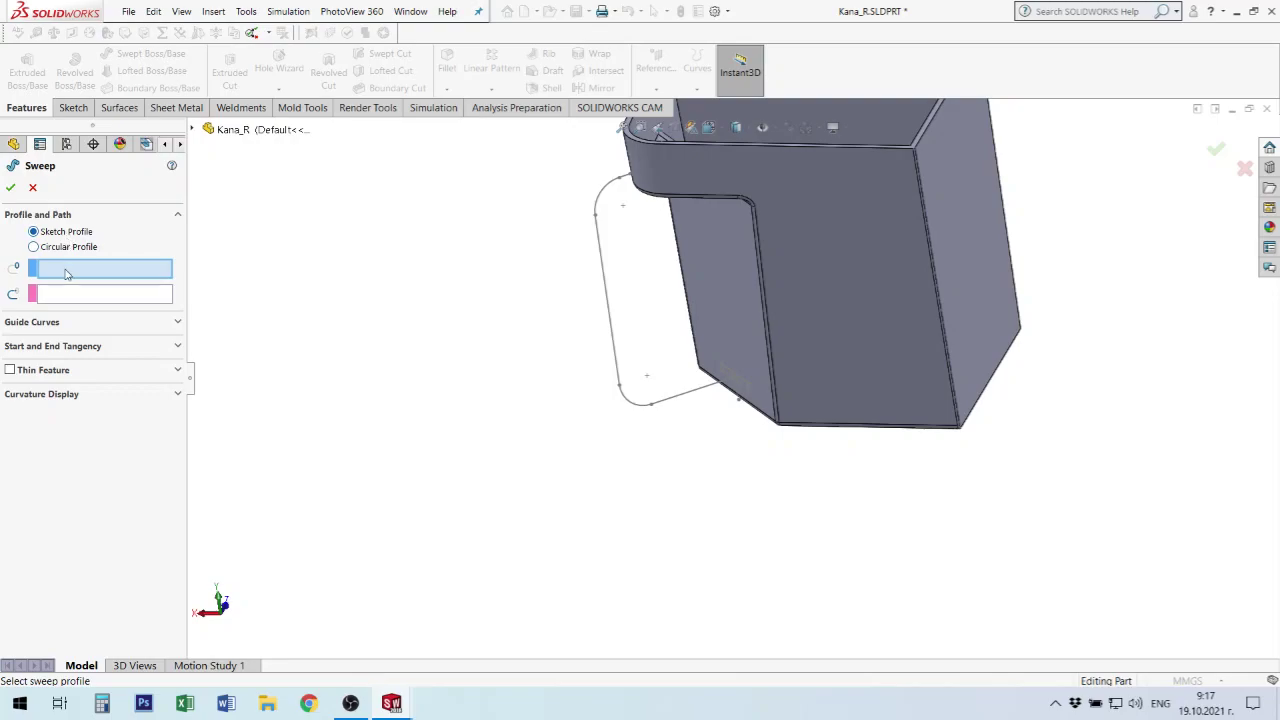
pyautogui.click(69, 273)
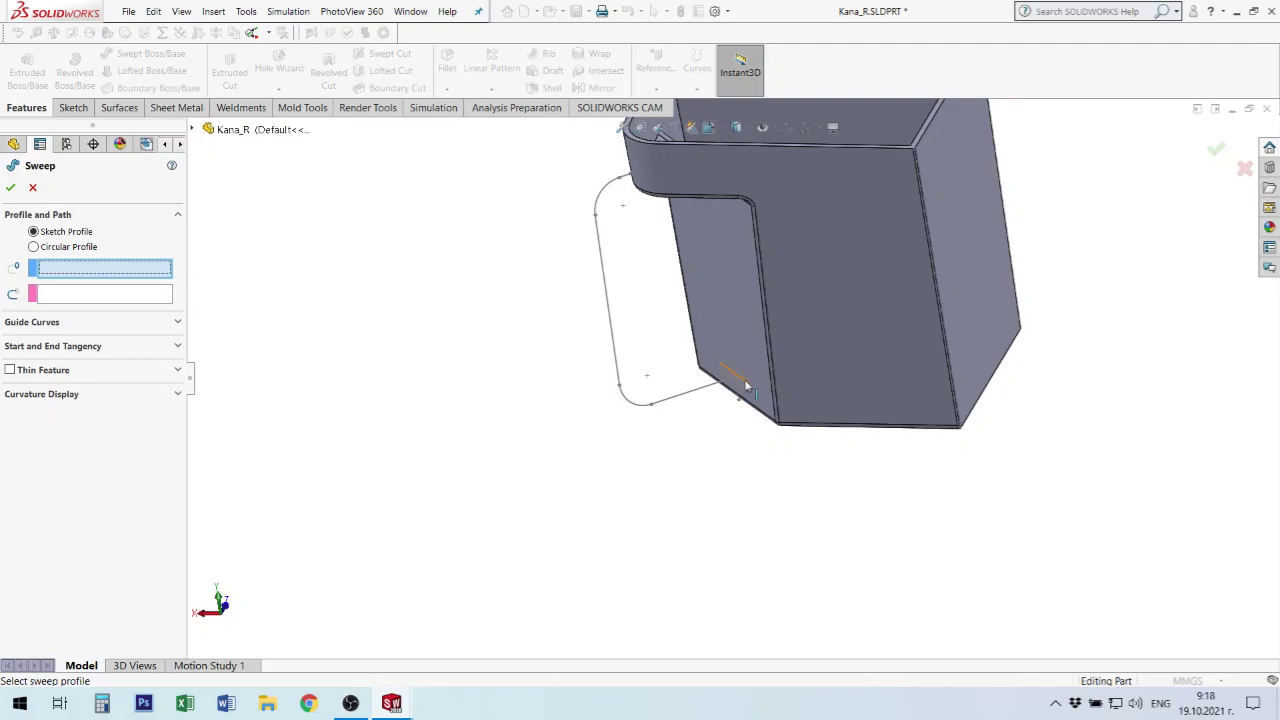
pyautogui.scroll(-1, 746, 386)
pyautogui.scroll(-2, 748, 380)
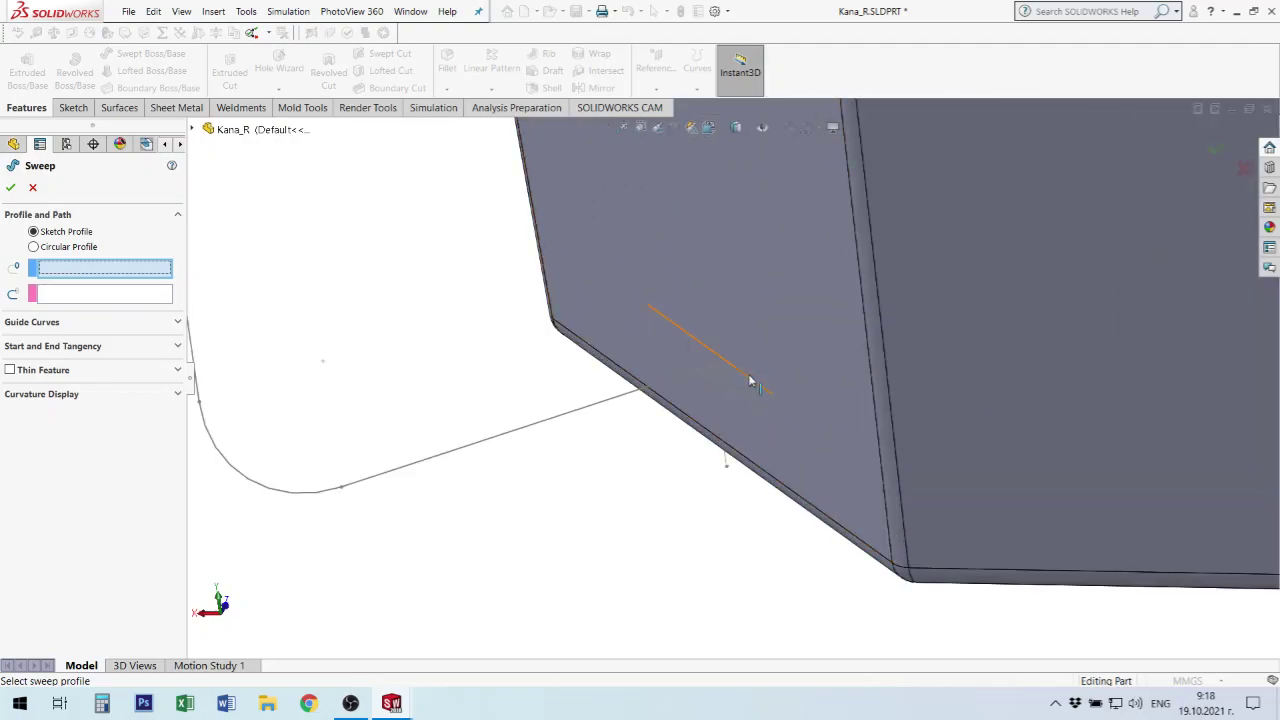
pyautogui.click(750, 381)
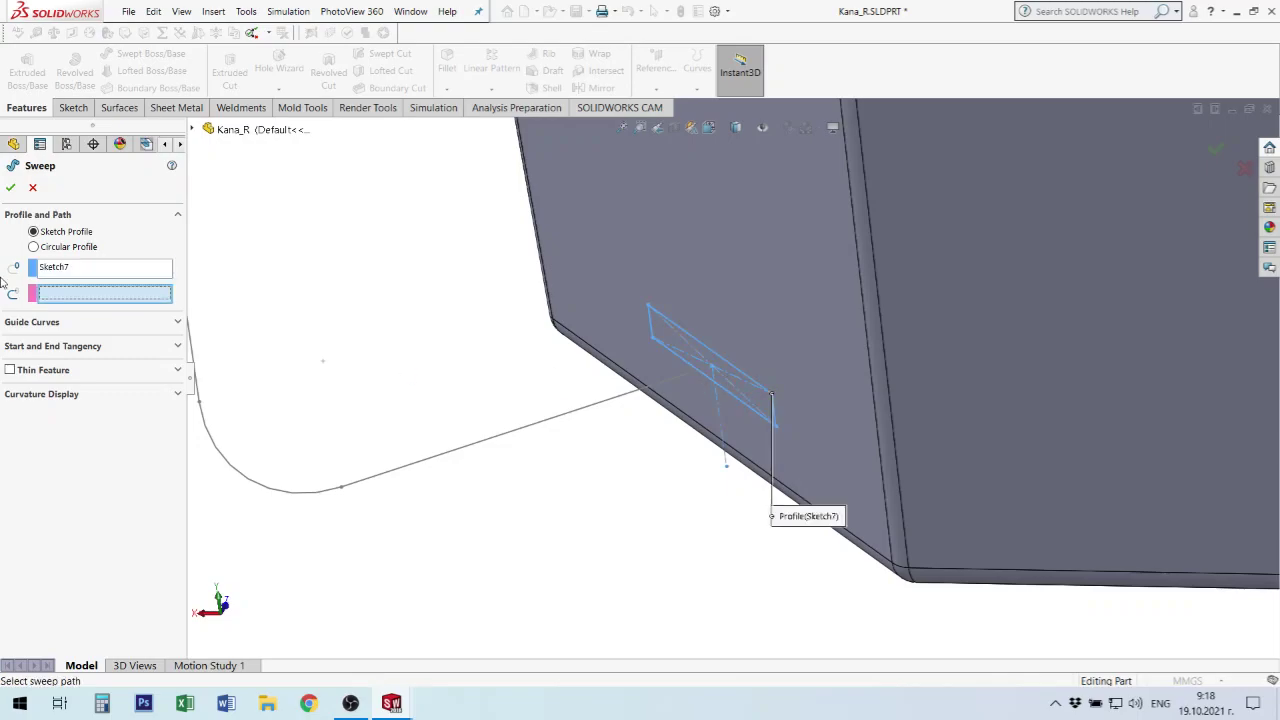
pyautogui.click(508, 440)
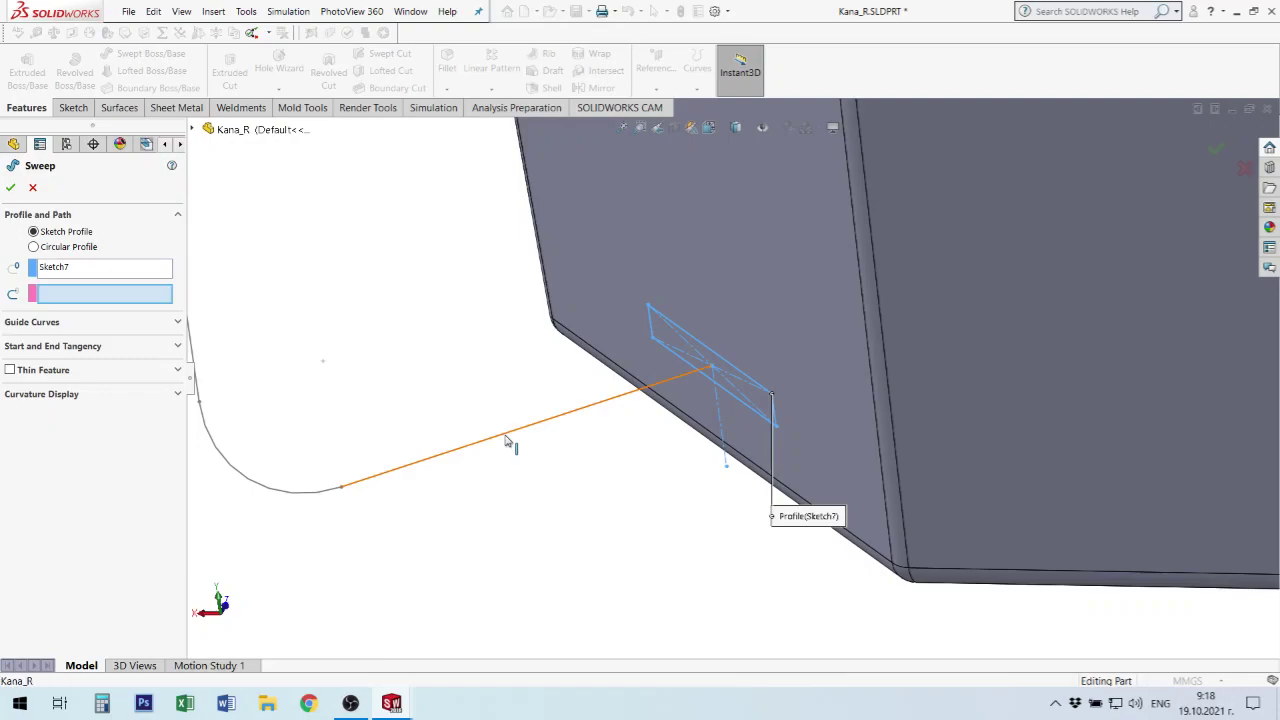
pyautogui.scroll(10, 515, 443)
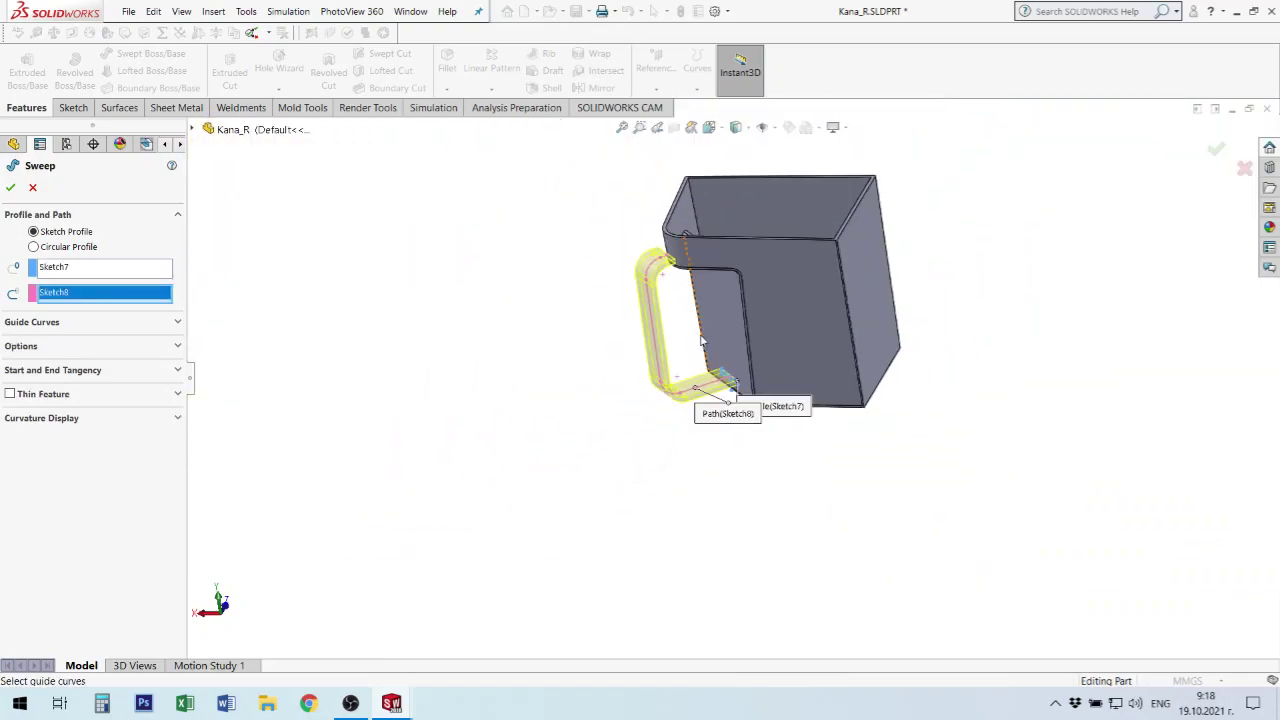
pyautogui.click(10, 188)
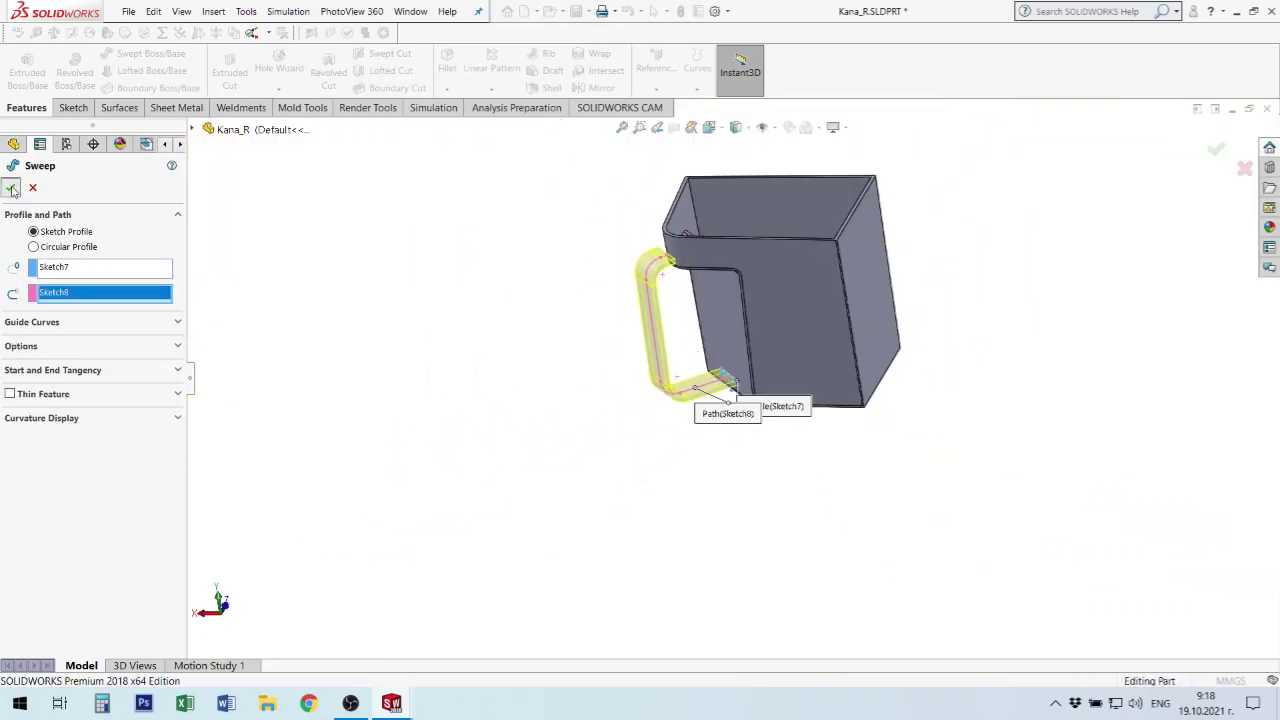
# - Orbit the model to inspect where the new handle meets the can body
pyautogui.scroll(-5, 713, 275)
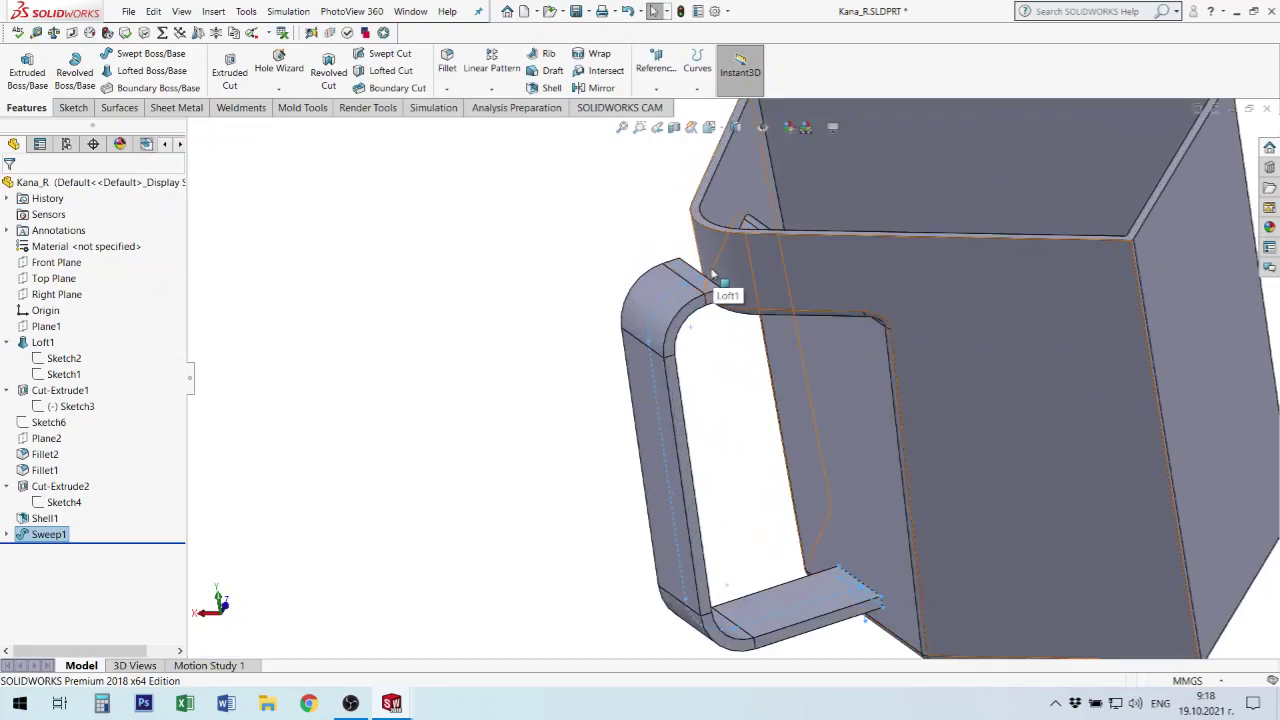
pyautogui.scroll(-2, 712, 278)
pyautogui.moveTo(714, 286)
pyautogui.mouseDown(button='middle')
pyautogui.moveTo(724, 330)
pyautogui.moveTo(734, 314)
pyautogui.moveTo(787, 373)
pyautogui.mouseUp(button='middle')
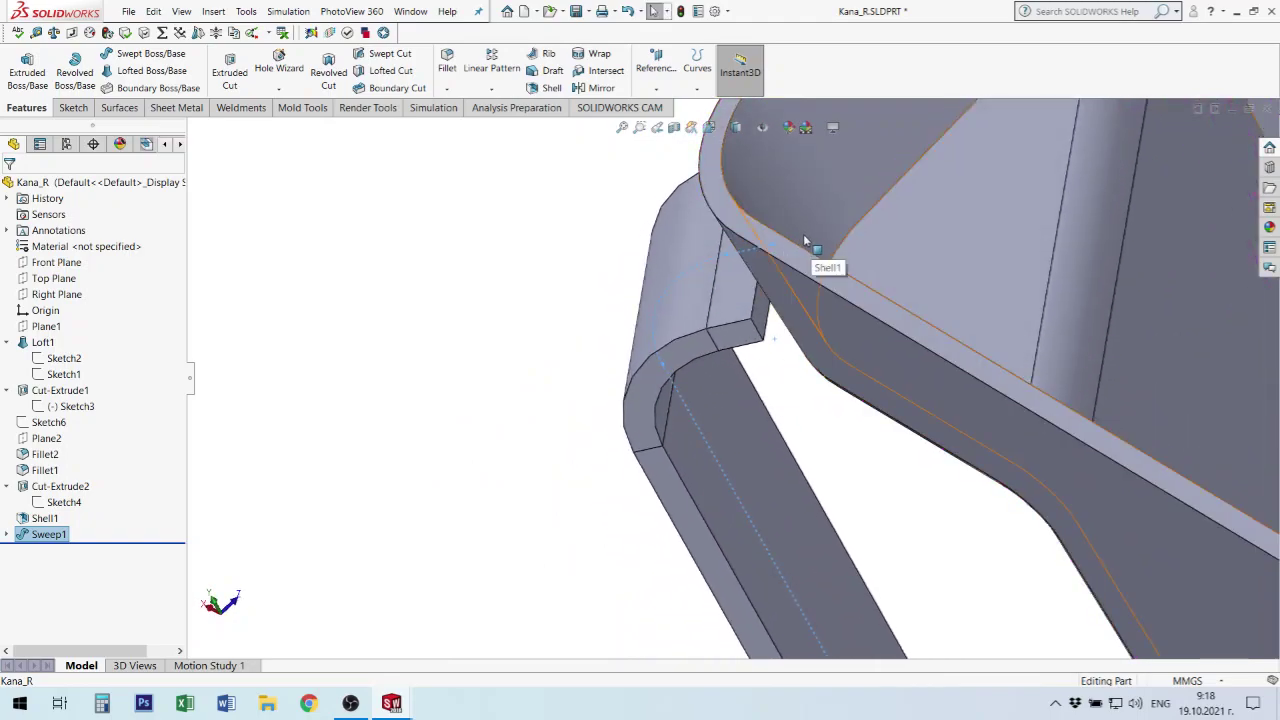
pyautogui.moveTo(805, 241); pyautogui.dragTo(757, 343, button='middle')
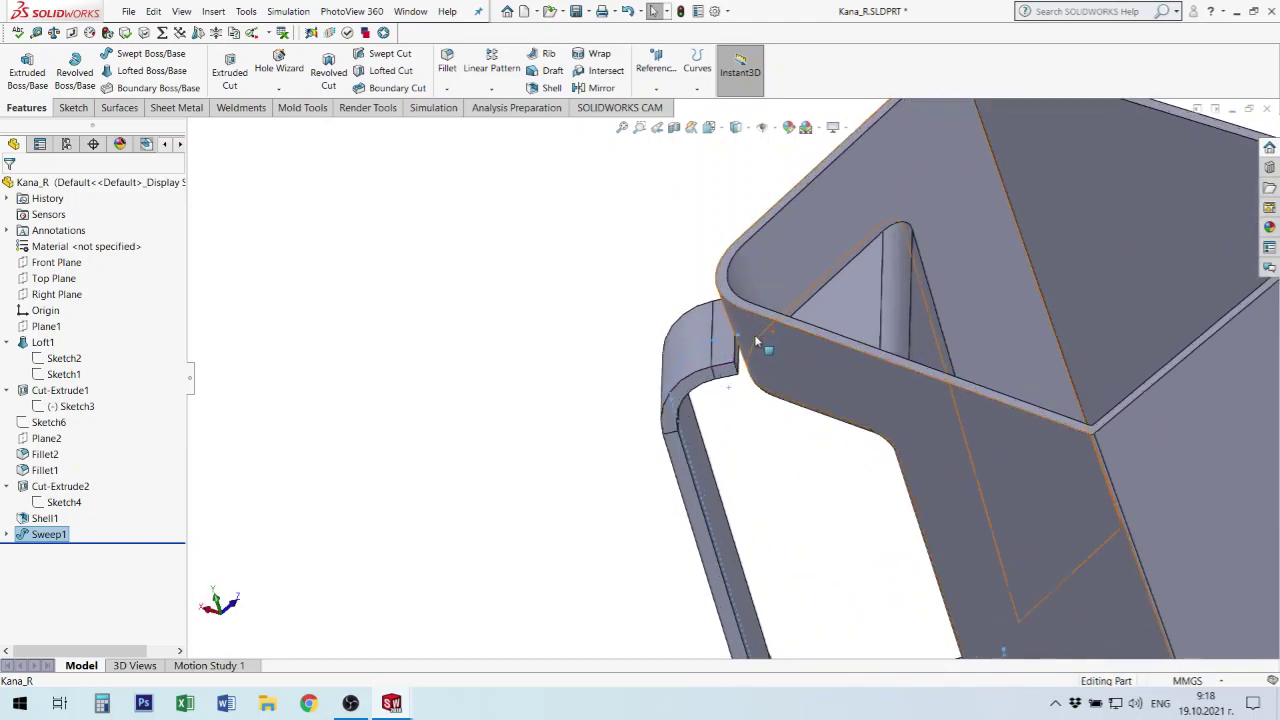
pyautogui.scroll(-3, 757, 343)
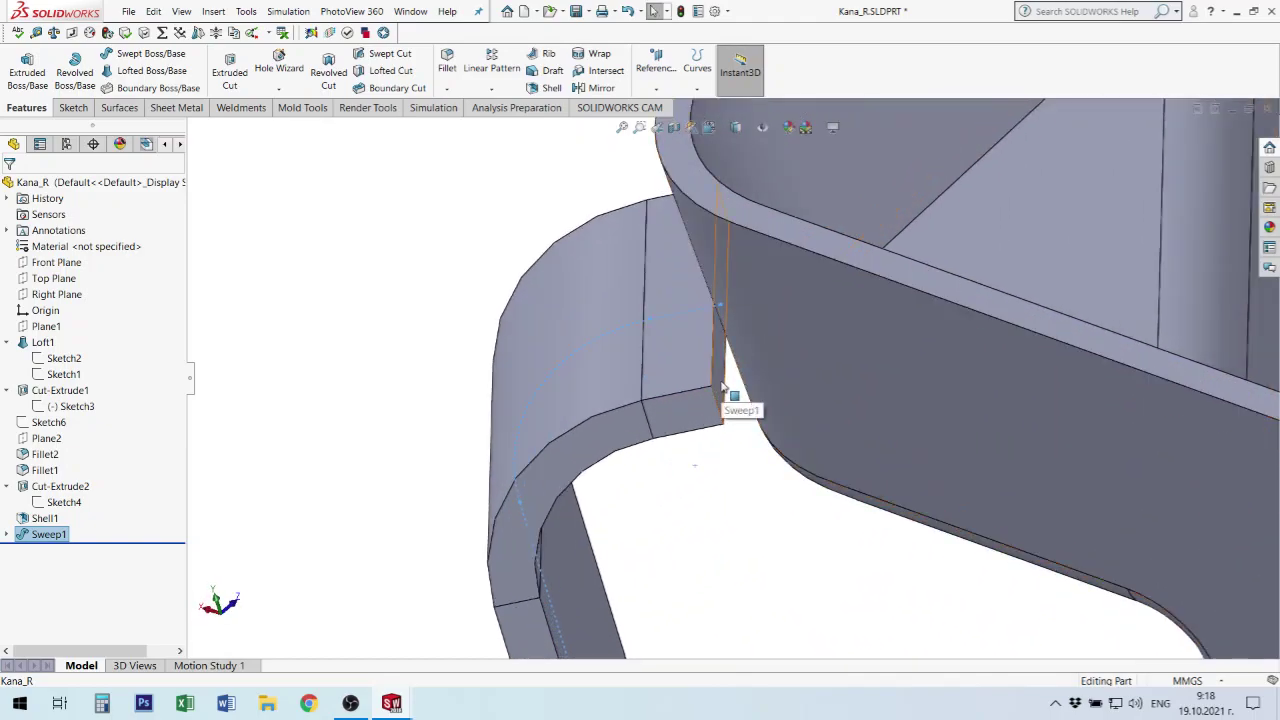
# - Start a sketch on the handle's upper end face and convert its edges into it
pyautogui.click(719, 385)
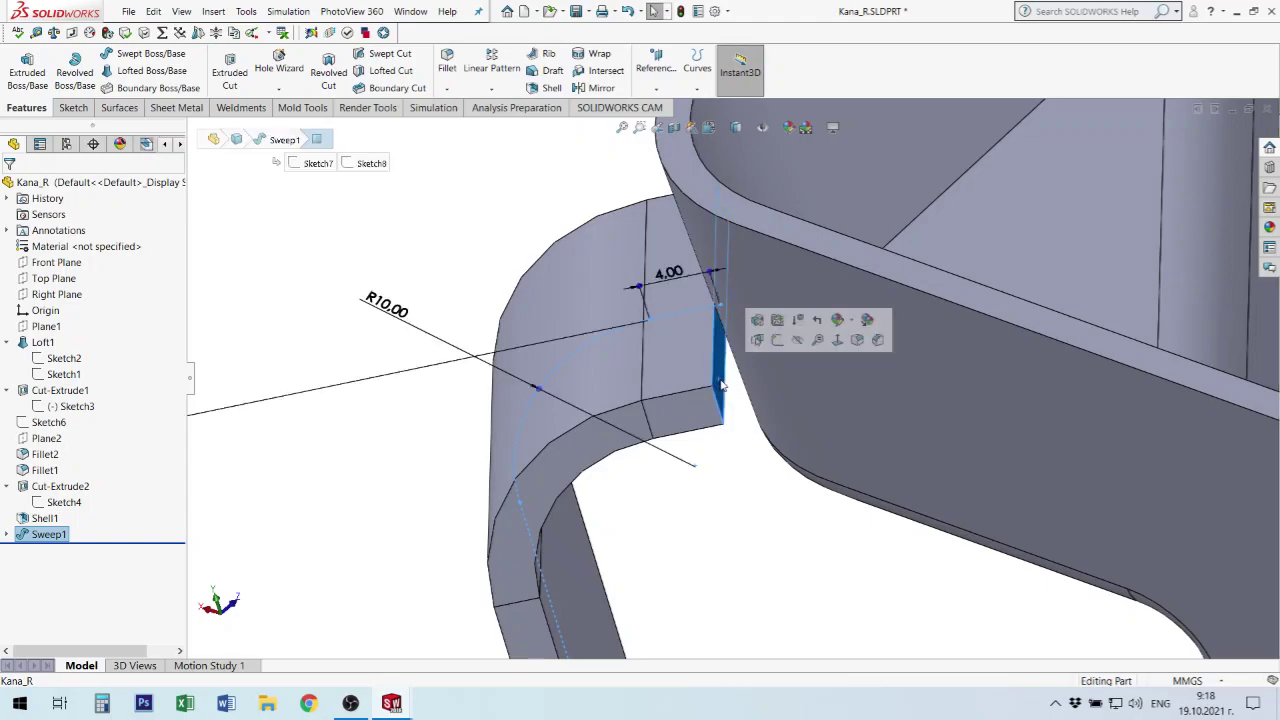
pyautogui.click(777, 339)
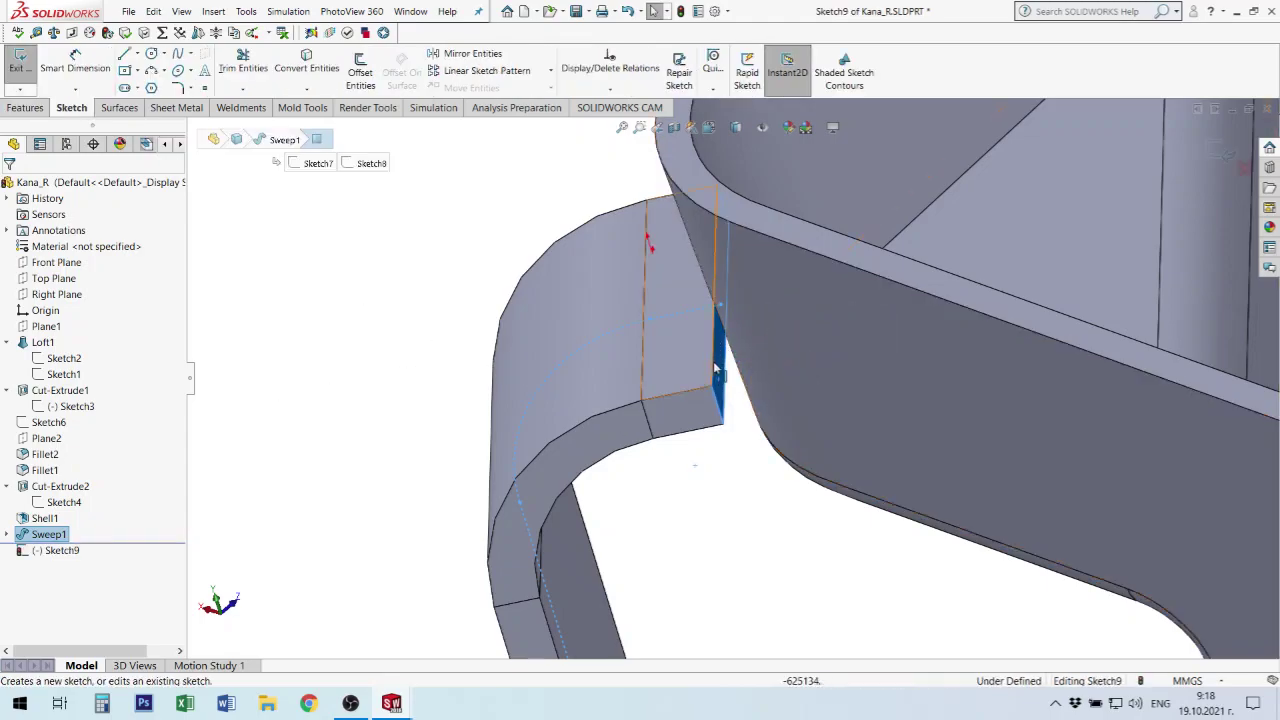
pyautogui.click(312, 67)
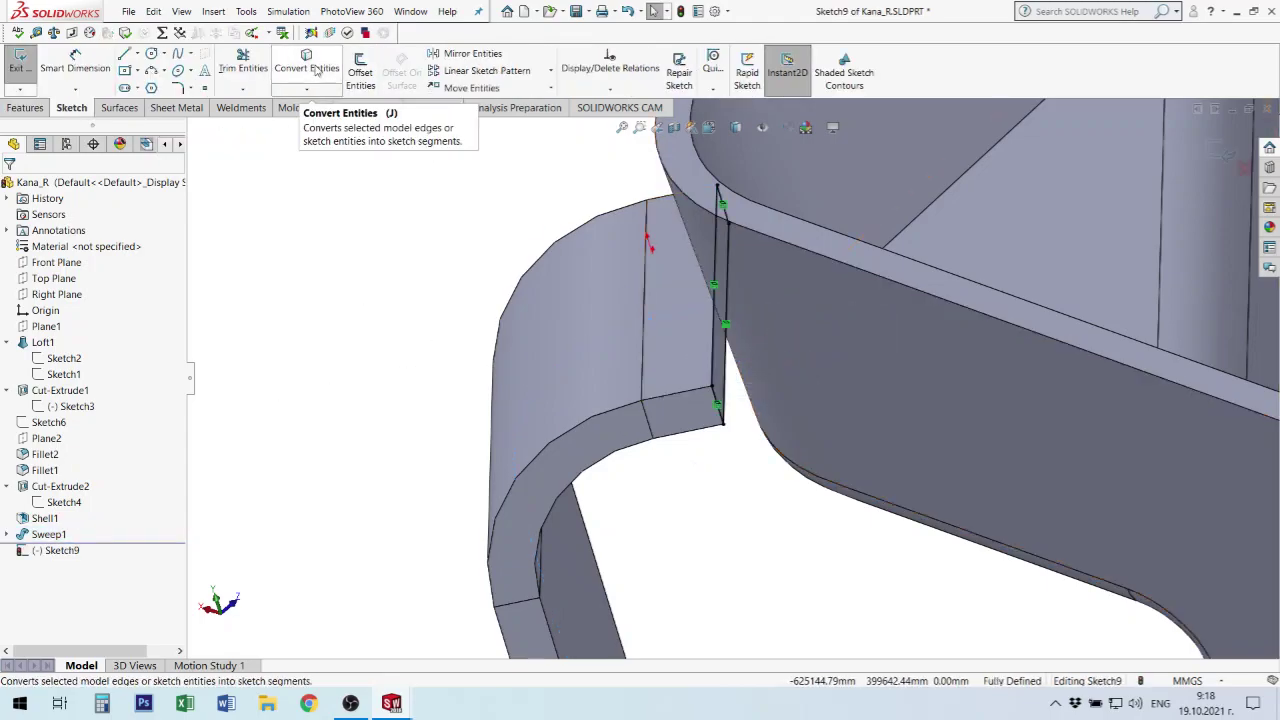
# - Extrude the end outline Up To Body, stopping at the can, creating Boss-Extrude1
pyautogui.click(30, 108)
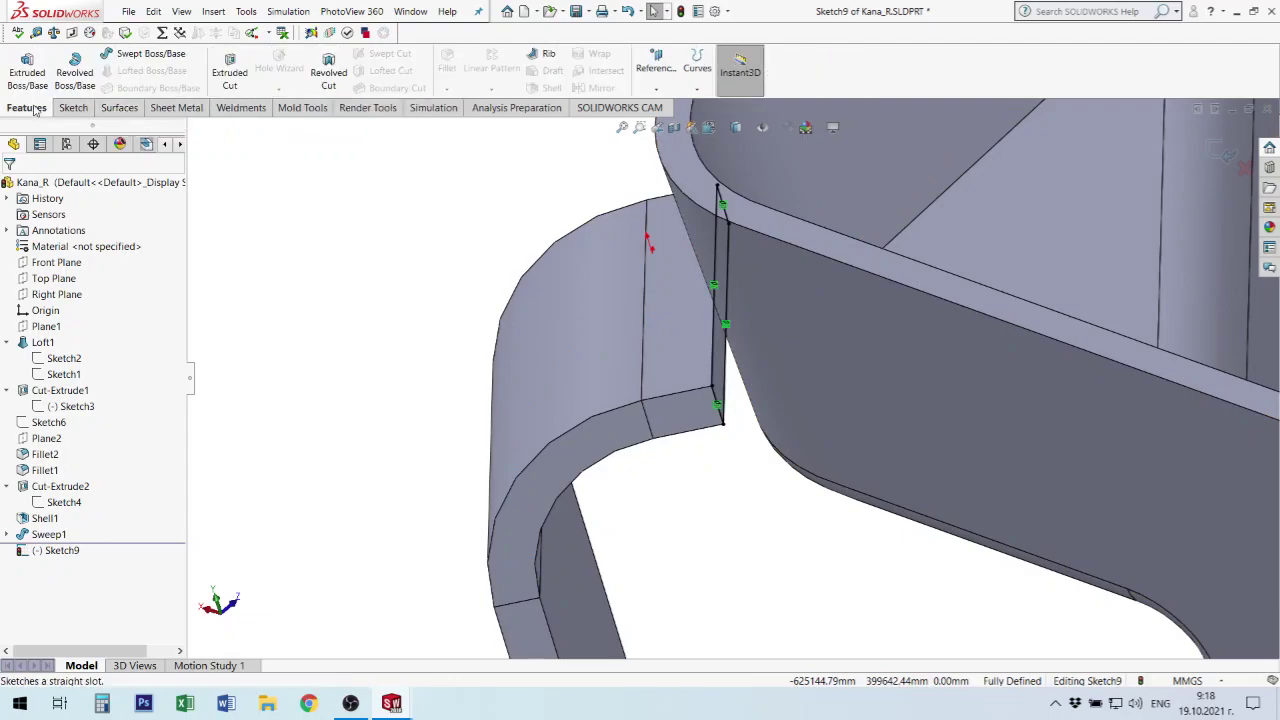
pyautogui.click(30, 72)
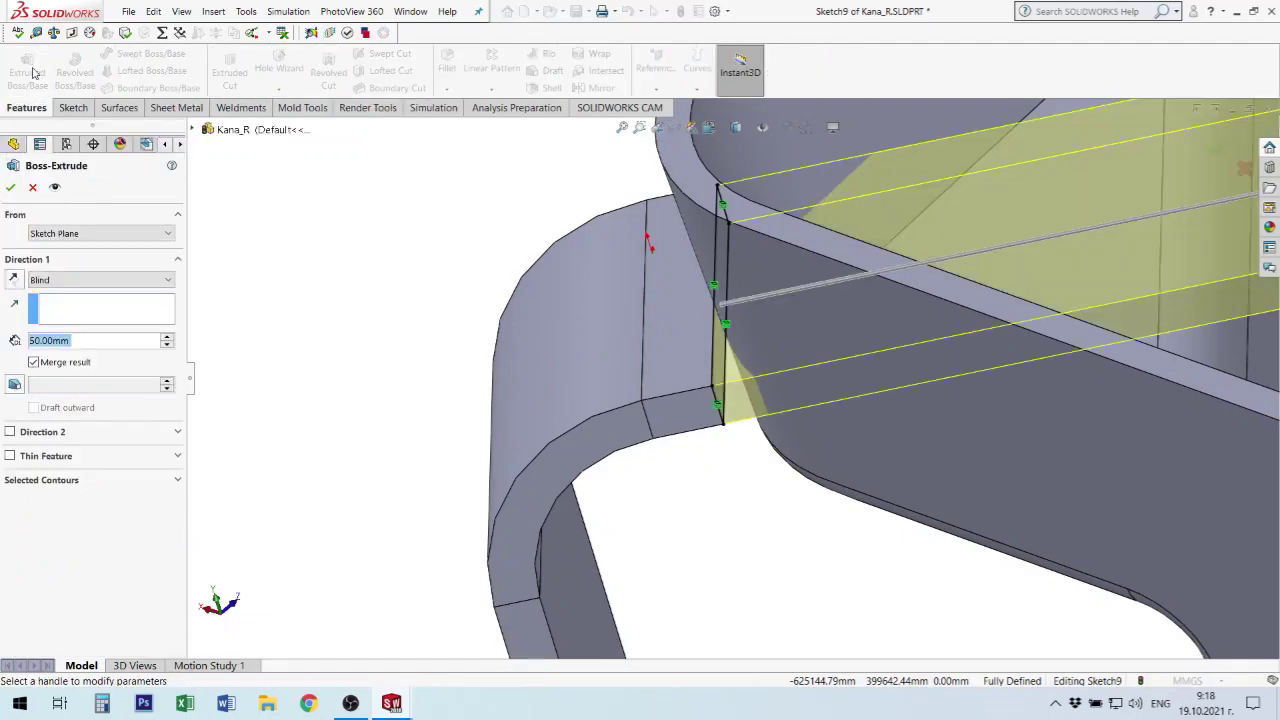
pyautogui.click(92, 280)
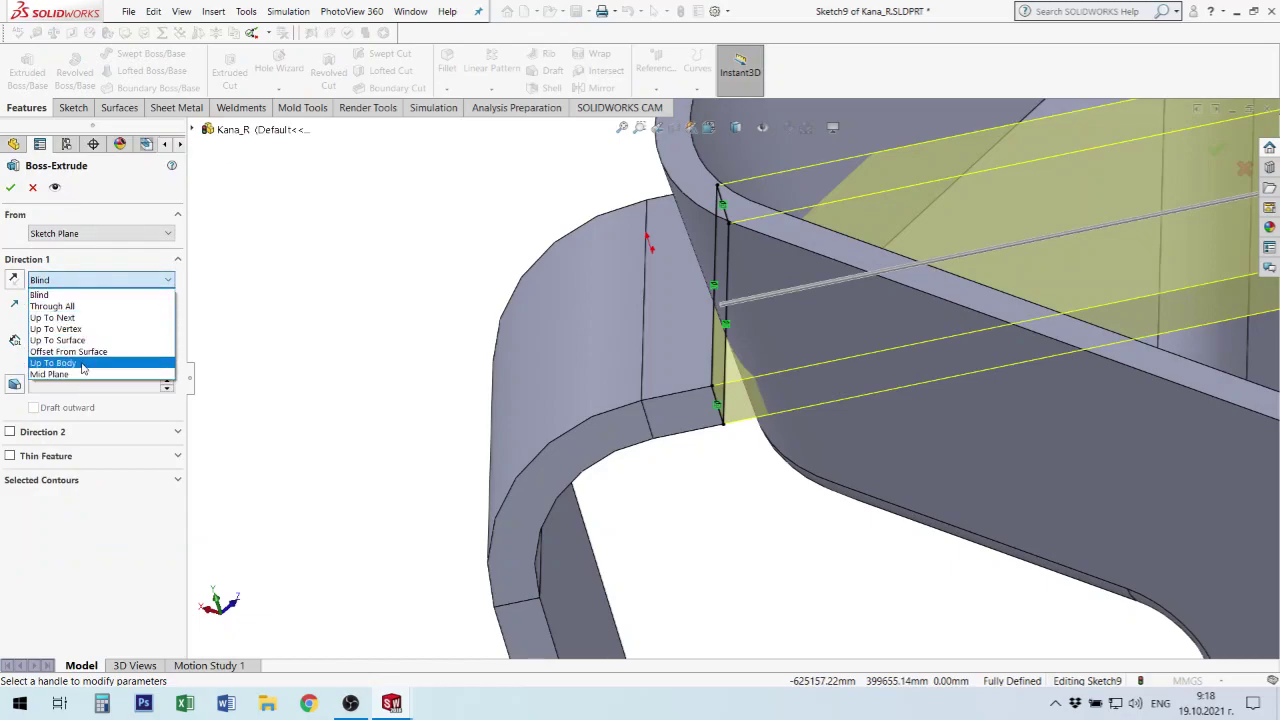
pyautogui.click(83, 365)
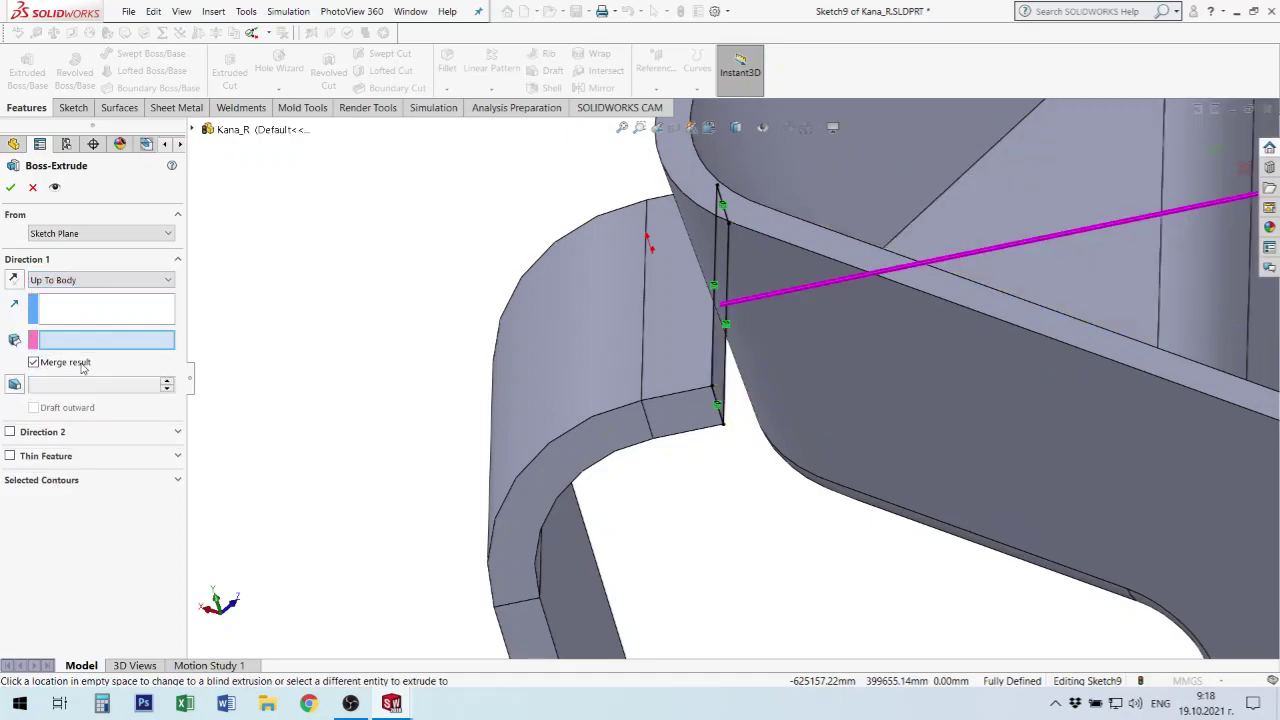
pyautogui.click(833, 399)
pyautogui.moveTo(851, 343)
pyautogui.mouseDown(button='middle')
pyautogui.moveTo(879, 312)
pyautogui.moveTo(914, 329)
pyautogui.moveTo(909, 363)
pyautogui.moveTo(846, 354)
pyautogui.mouseUp(button='middle')
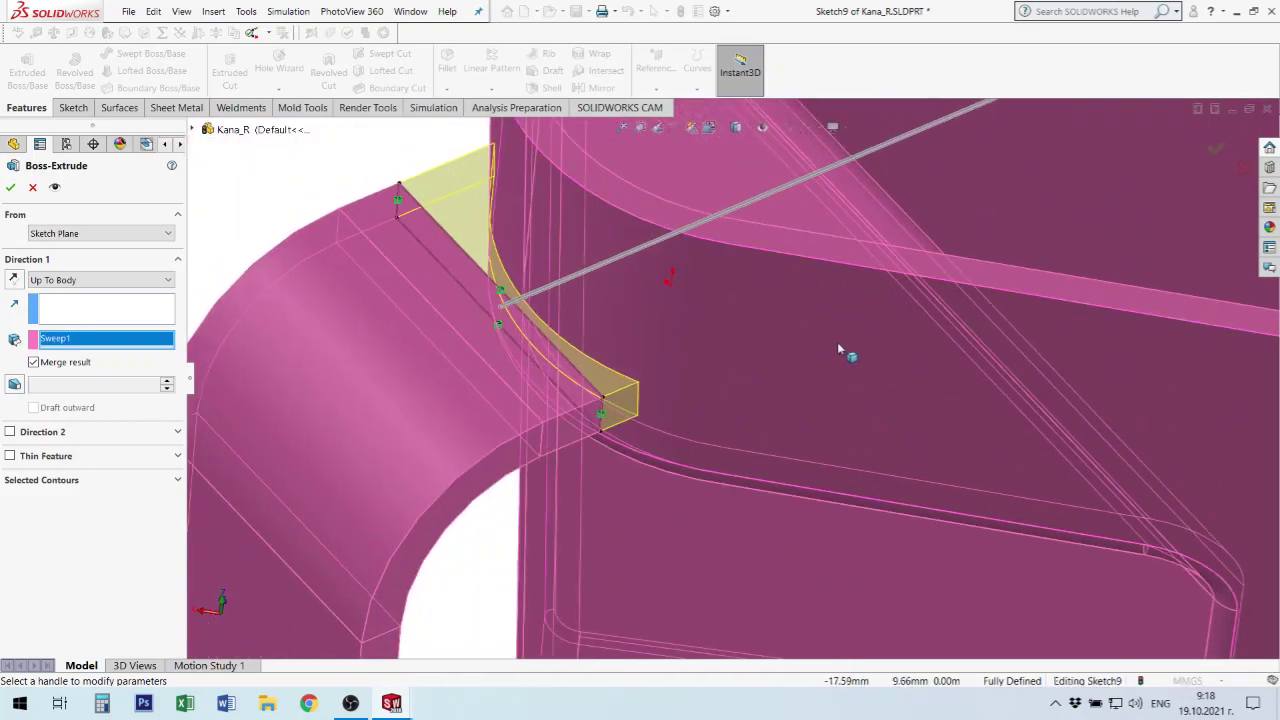
pyautogui.click(10, 187)
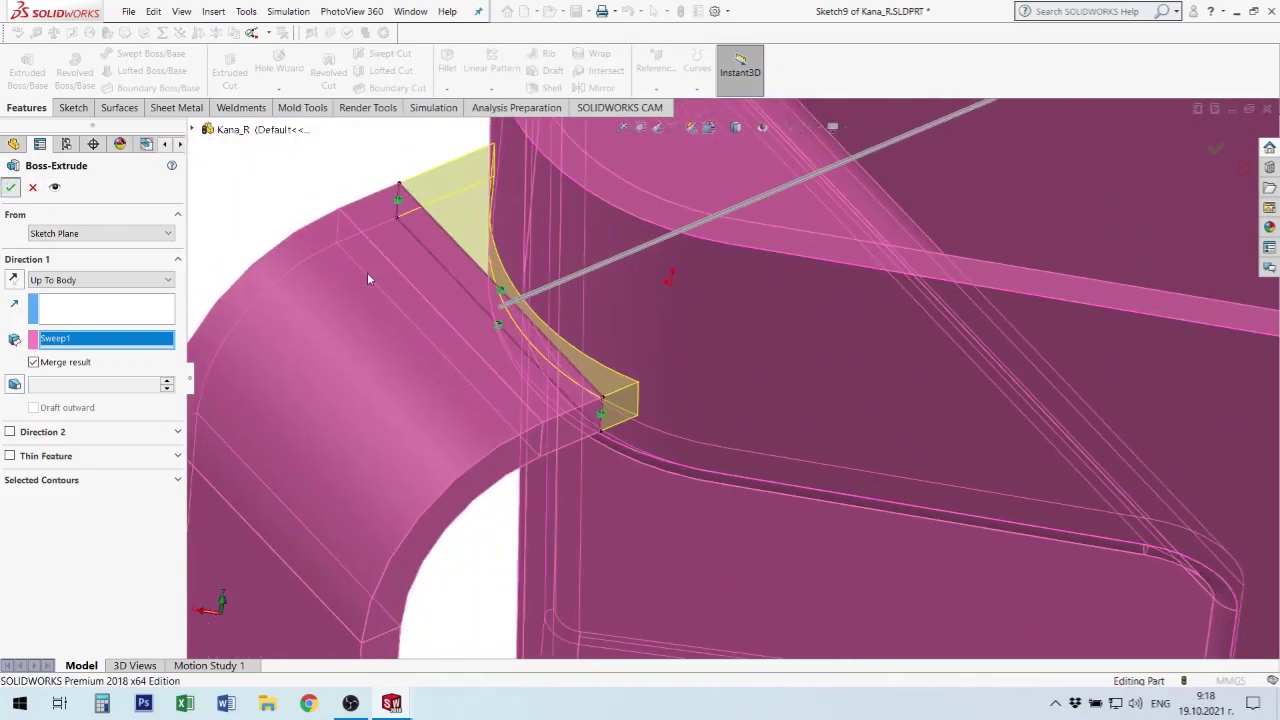
pyautogui.moveTo(434, 308)
pyautogui.mouseDown(button='middle')
pyautogui.moveTo(691, 394)
pyautogui.moveTo(669, 383)
pyautogui.moveTo(773, 433)
pyautogui.moveTo(700, 486)
pyautogui.moveTo(680, 480)
pyautogui.moveTo(700, 511)
pyautogui.moveTo(688, 409)
pyautogui.mouseUp(button='middle')
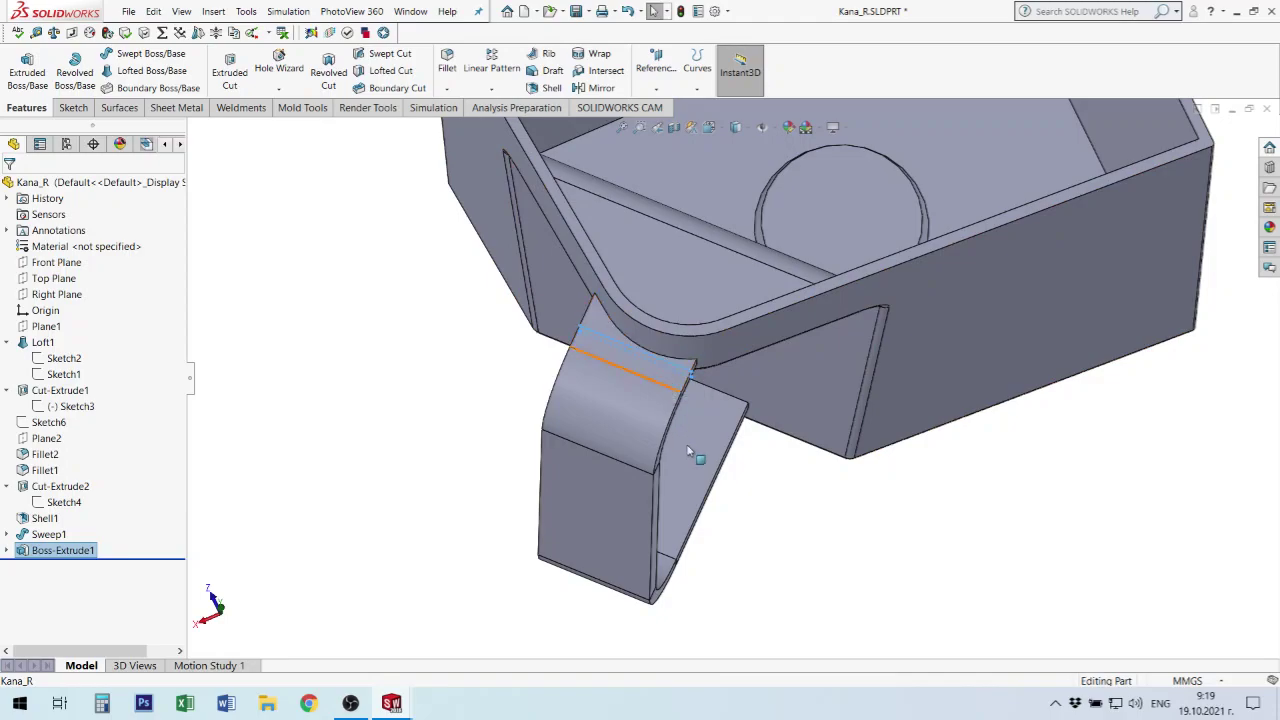
# - Start a new sketch on the handle's lower-arm face, viewed normal to it
pyautogui.moveTo(694, 531); pyautogui.dragTo(697, 352, button='middle')
pyautogui.click(730, 455)
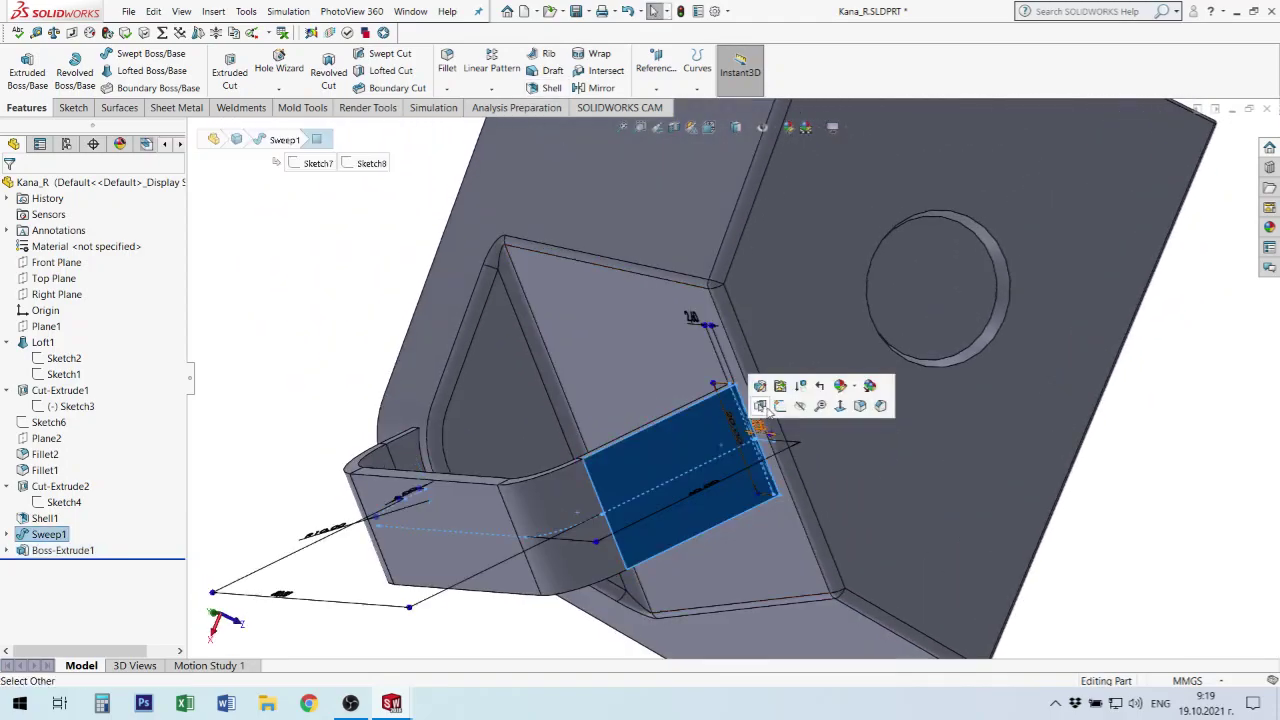
pyautogui.click(782, 407)
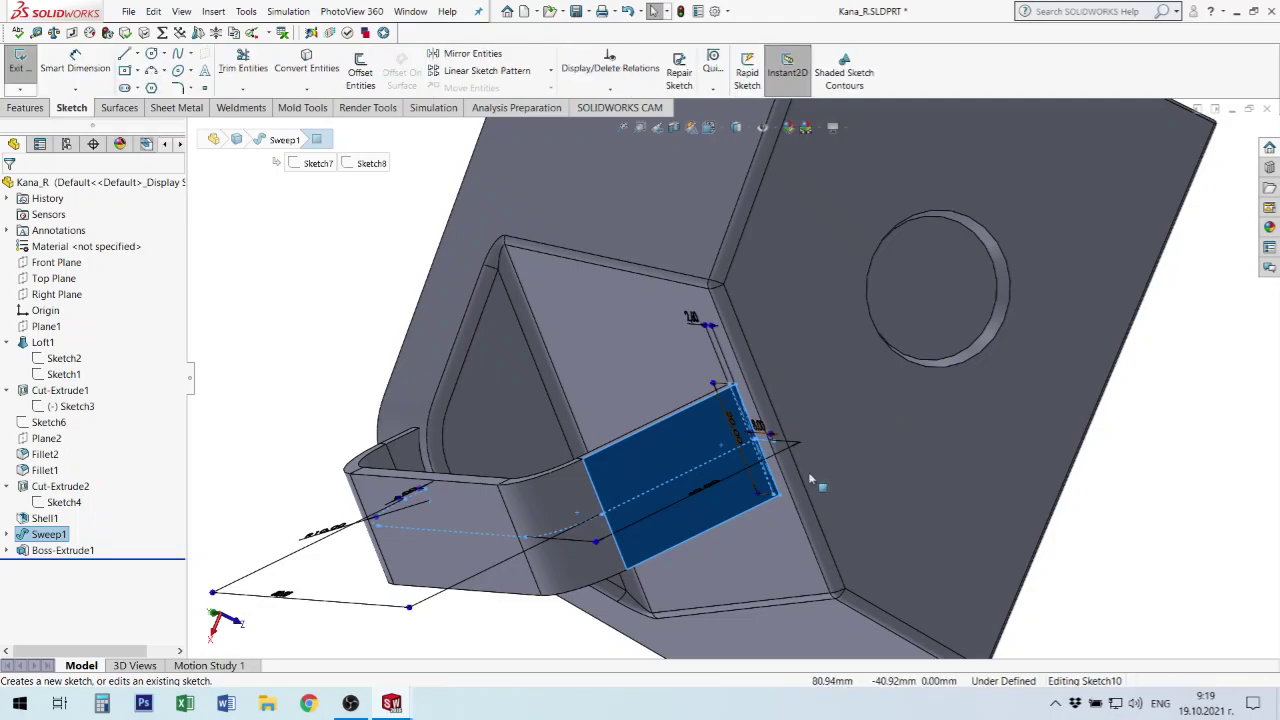
pyautogui.hotkey('ctrl', '8')
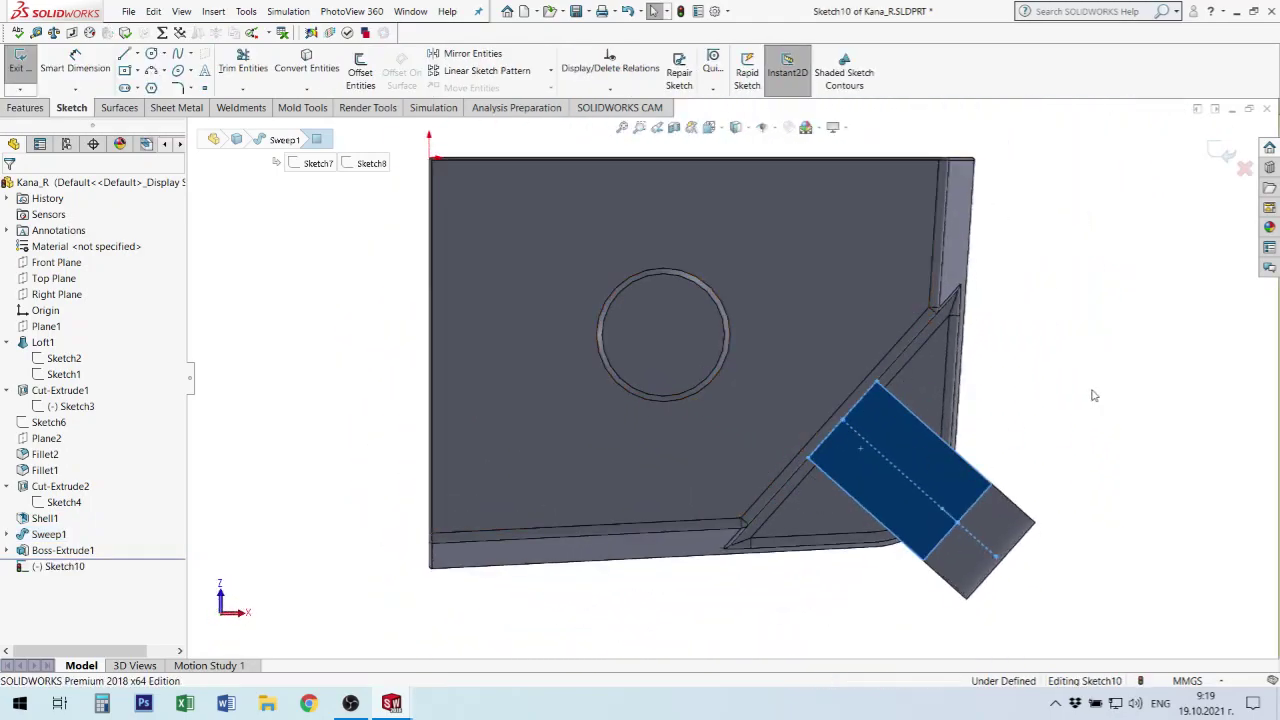
pyautogui.scroll(-4, 895, 393)
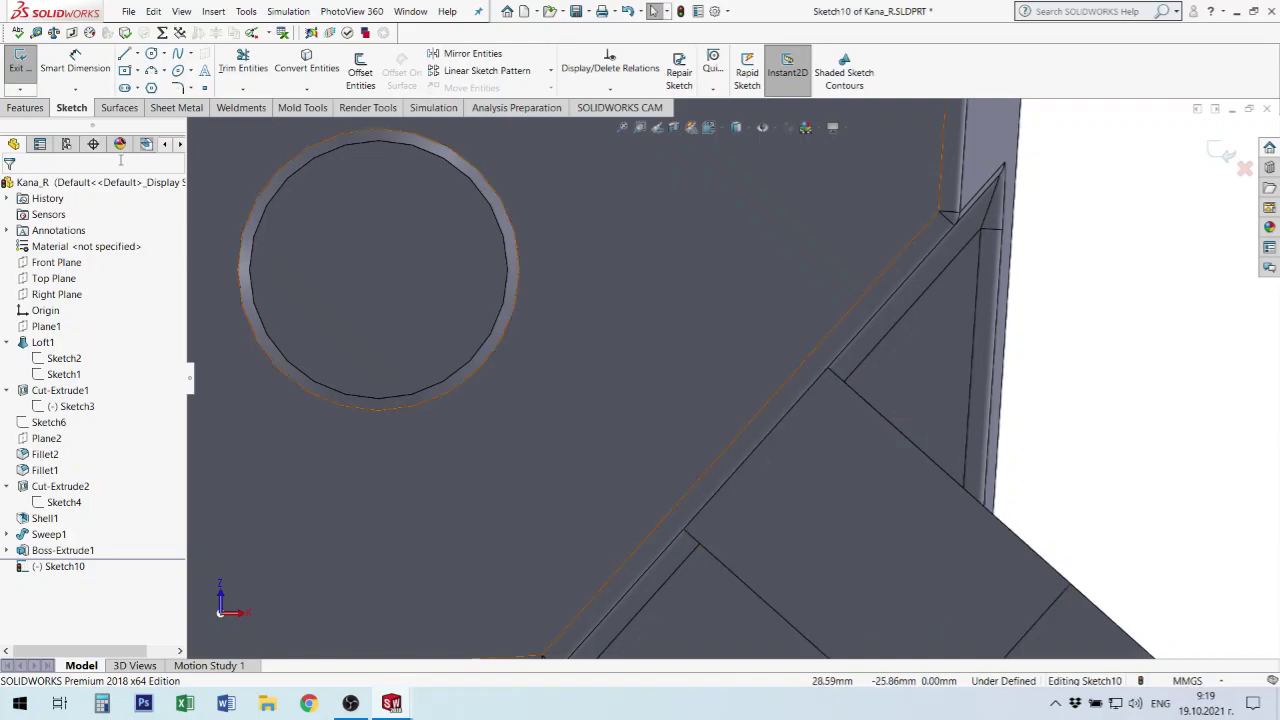
# - Draw a closed line outline from the handle plate edge to the body edge
pyautogui.click(124, 54)
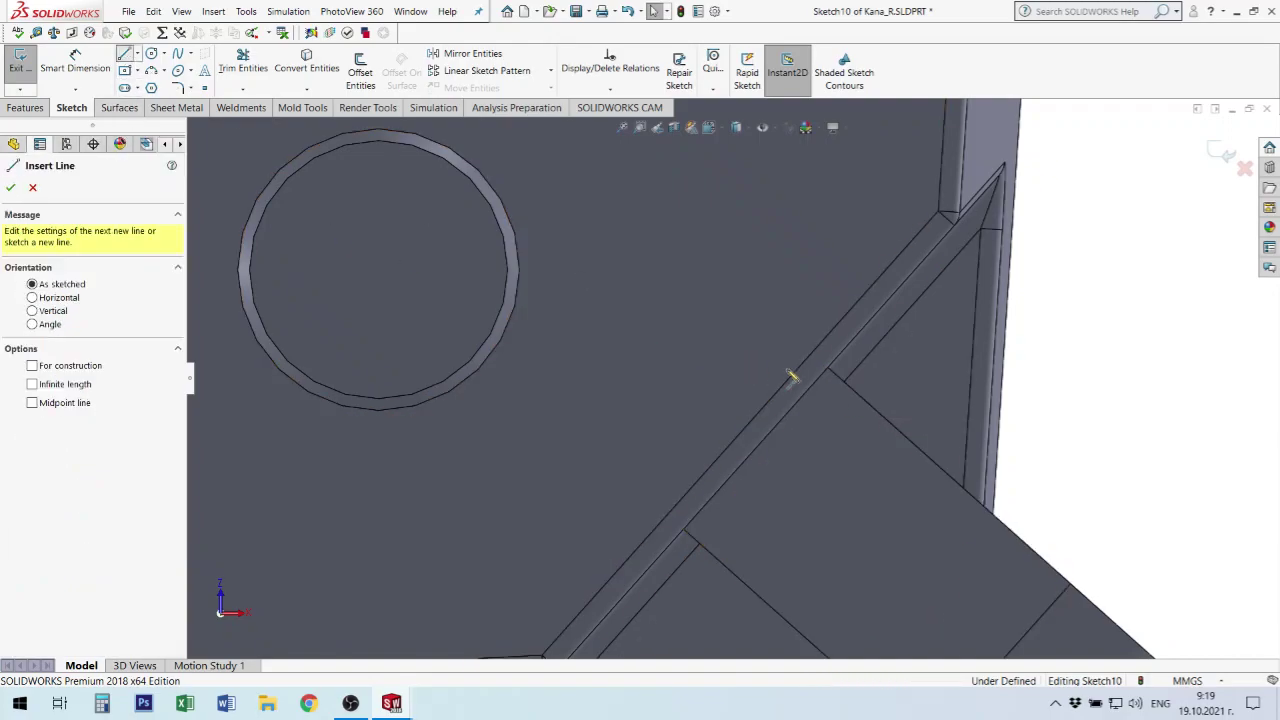
pyautogui.click(829, 369)
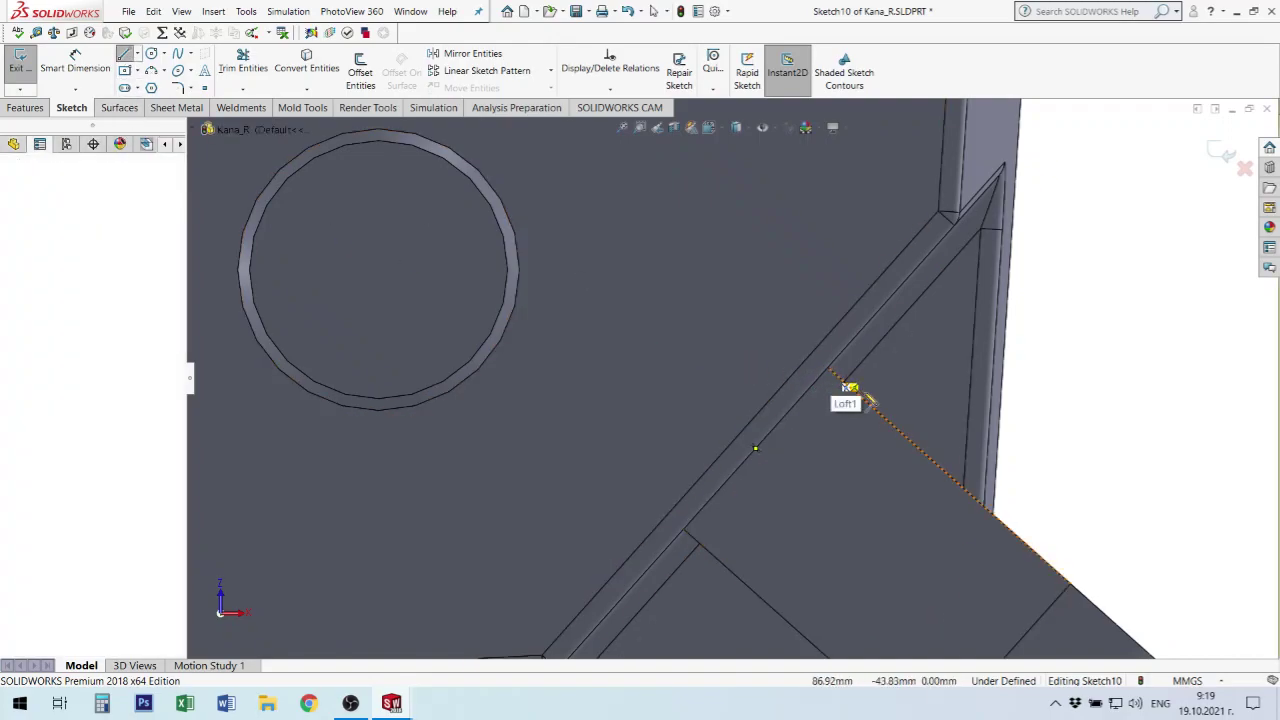
pyautogui.click(941, 466)
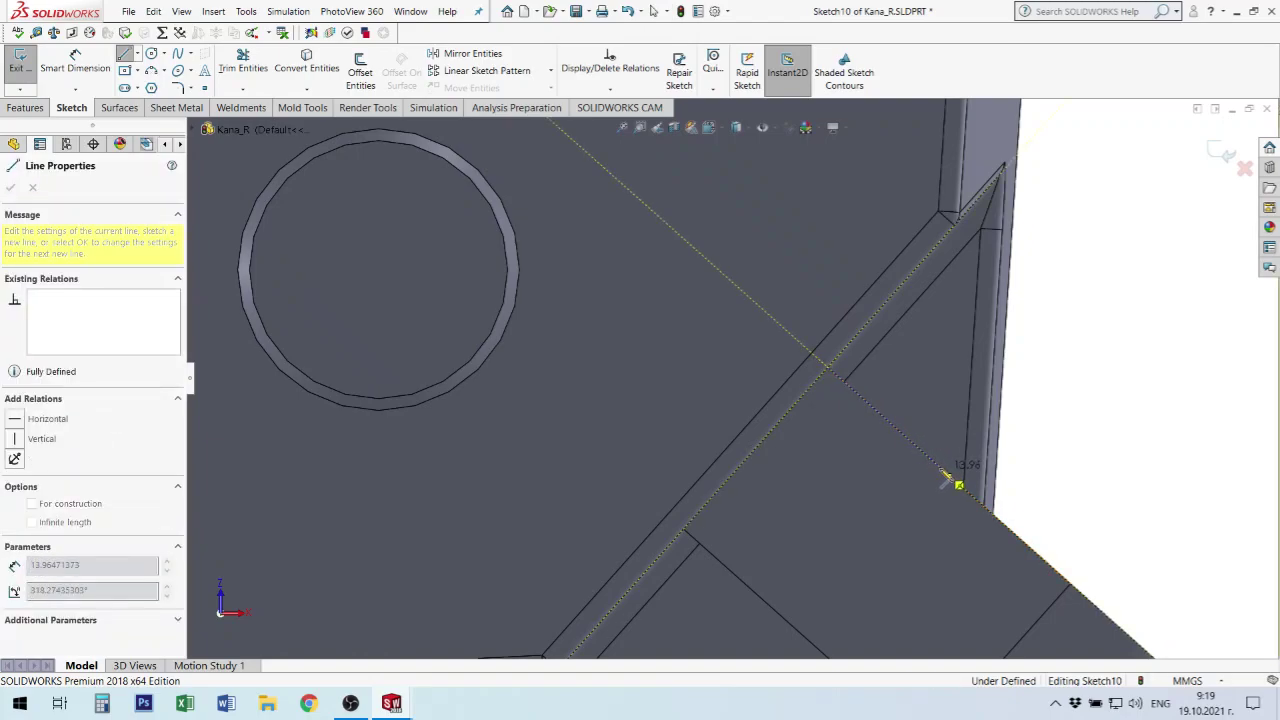
pyautogui.click(796, 628)
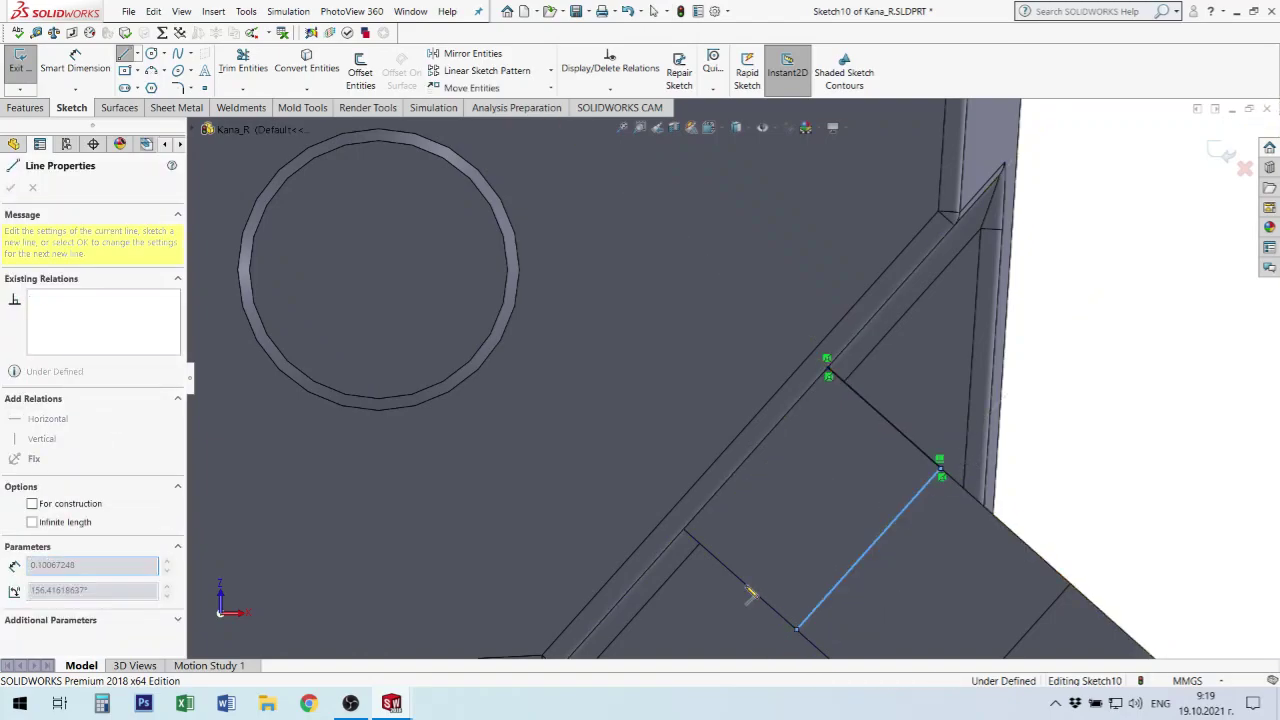
pyautogui.doubleClick(684, 538)
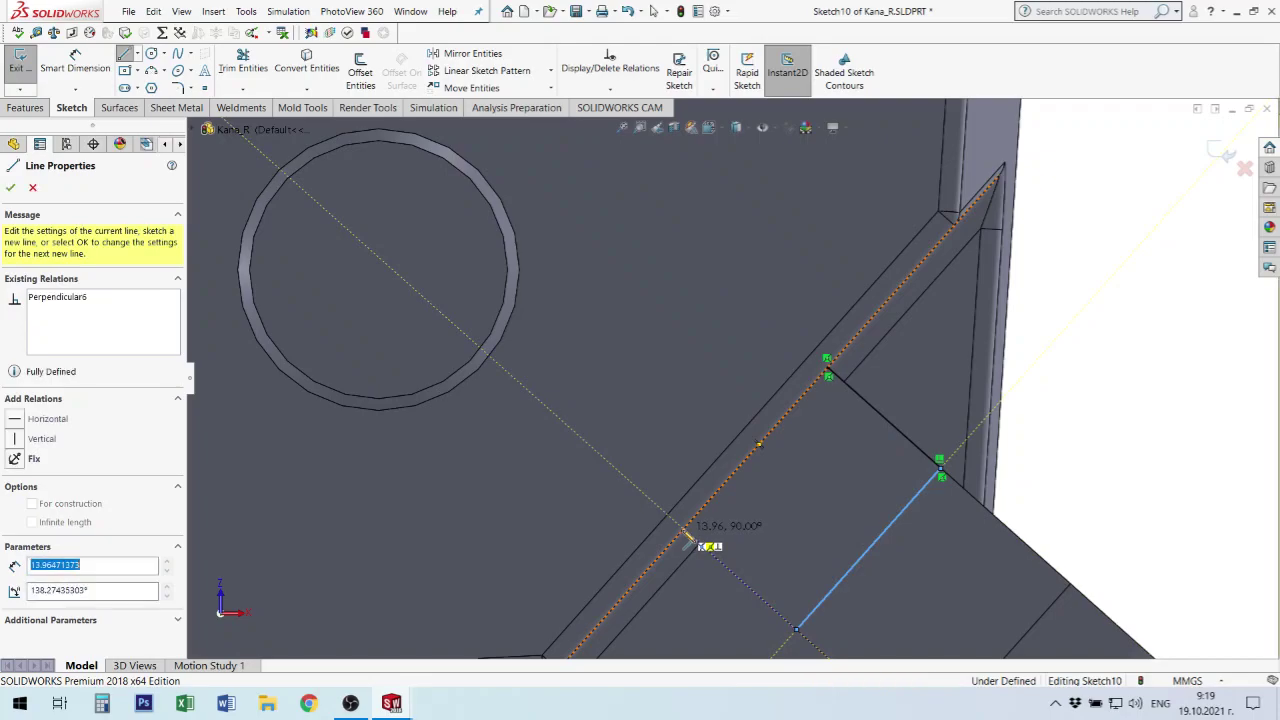
pyautogui.press('Escape')
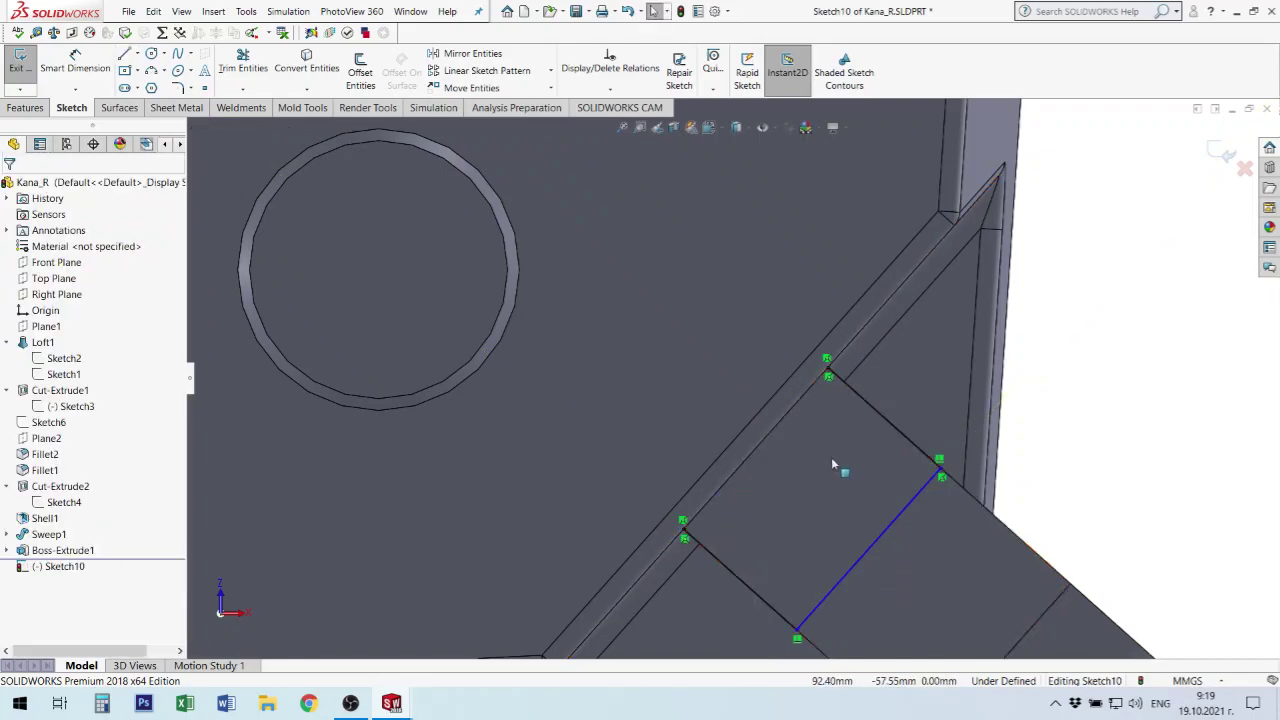
# - Dimension the slanted outline line 16 mm from the body edge
pyautogui.click(75, 62)
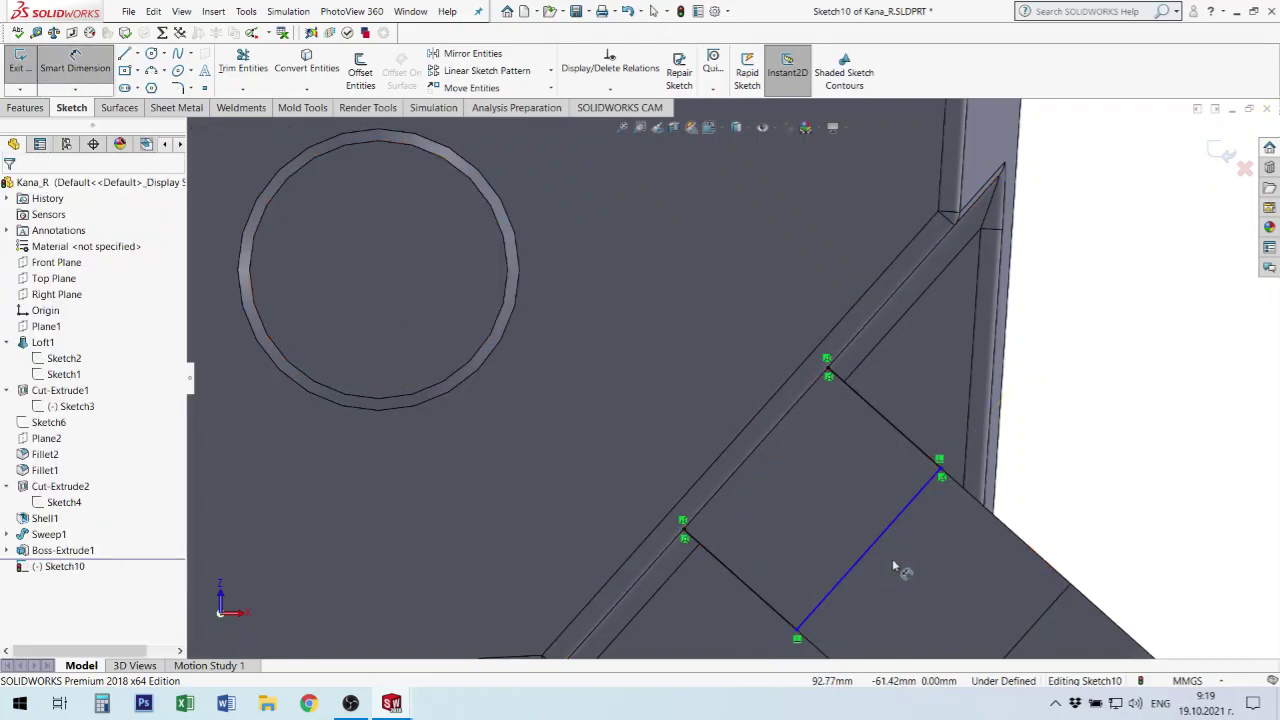
pyautogui.click(895, 530)
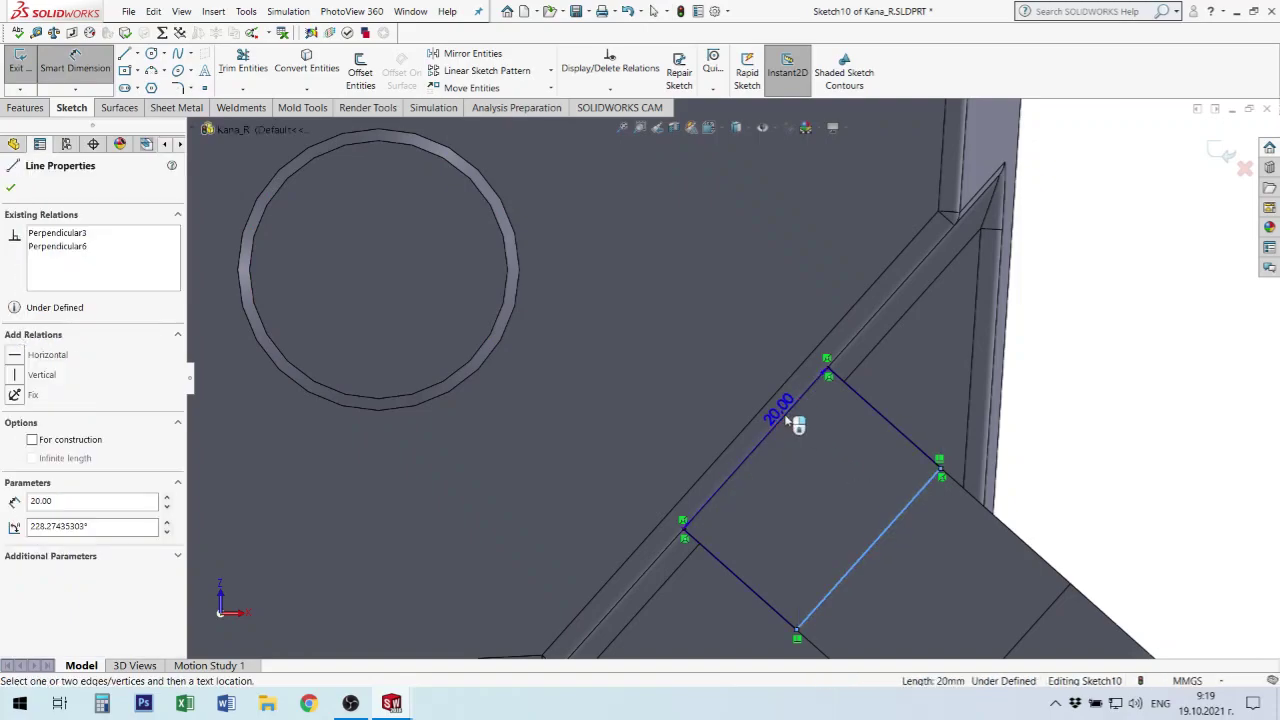
pyautogui.click(785, 414)
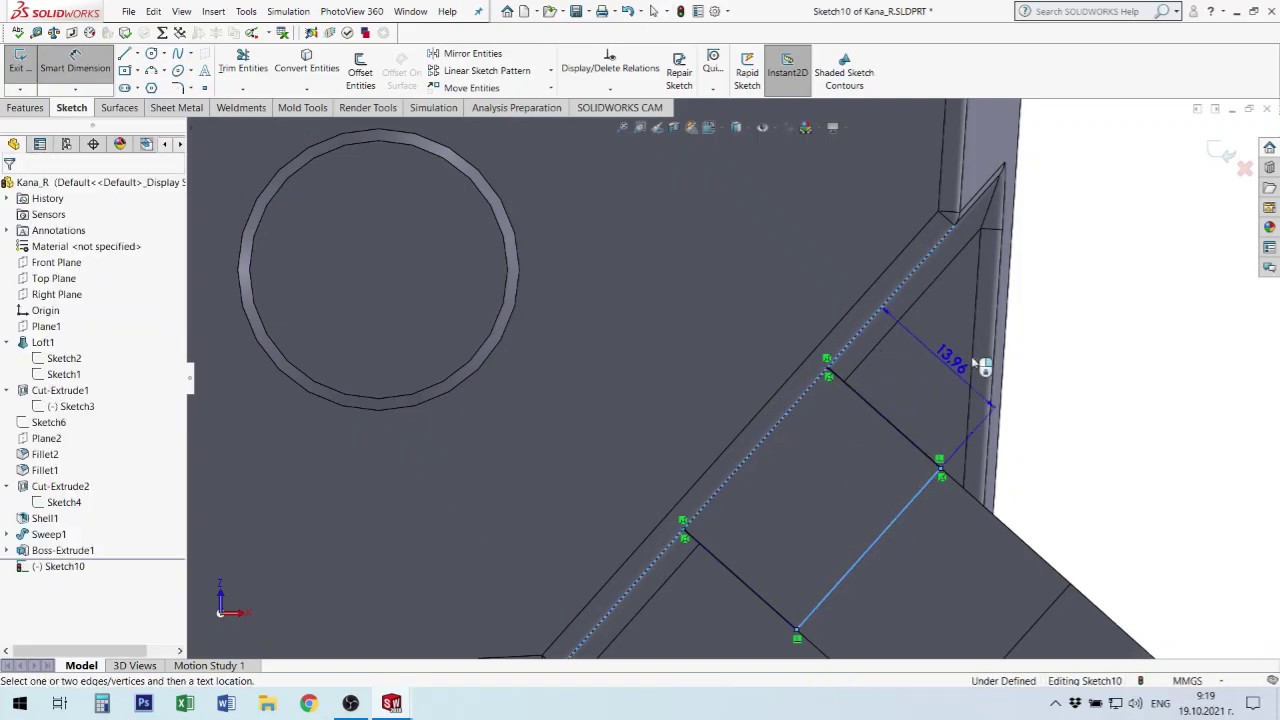
pyautogui.click(1065, 279)
pyautogui.write('16')
pyautogui.press('Return')
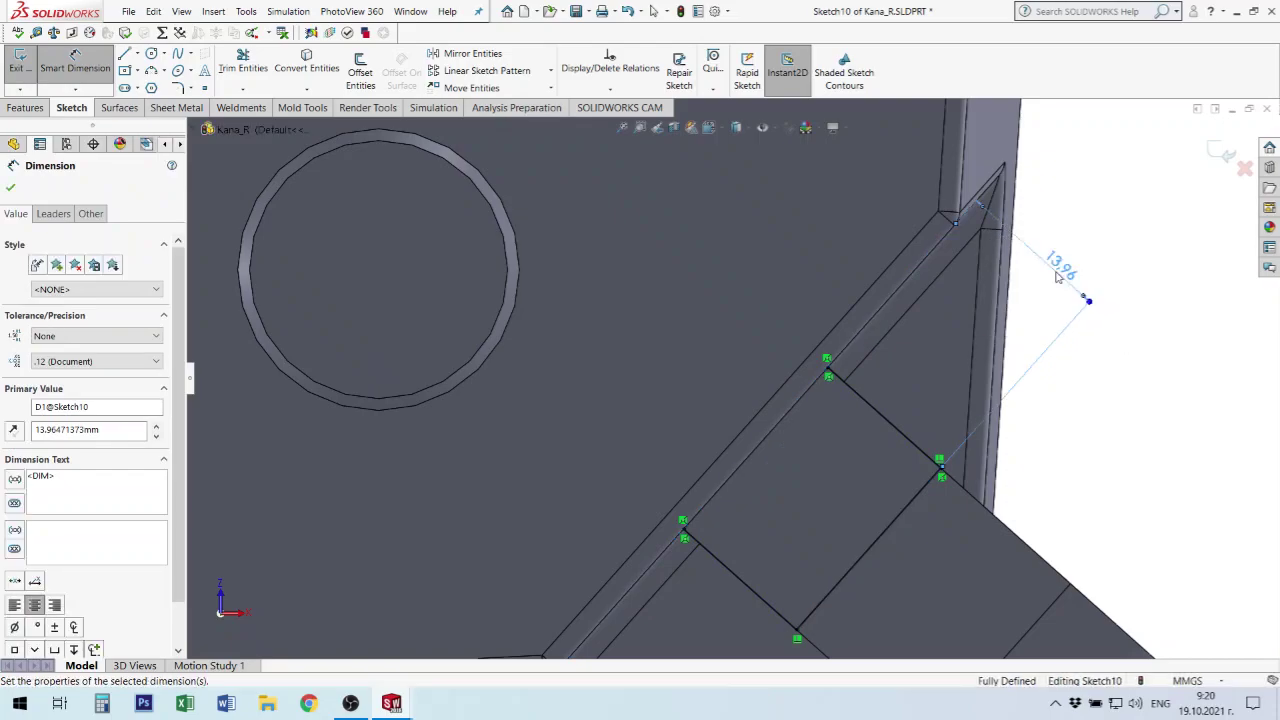
pyautogui.scroll(2, 706, 370)
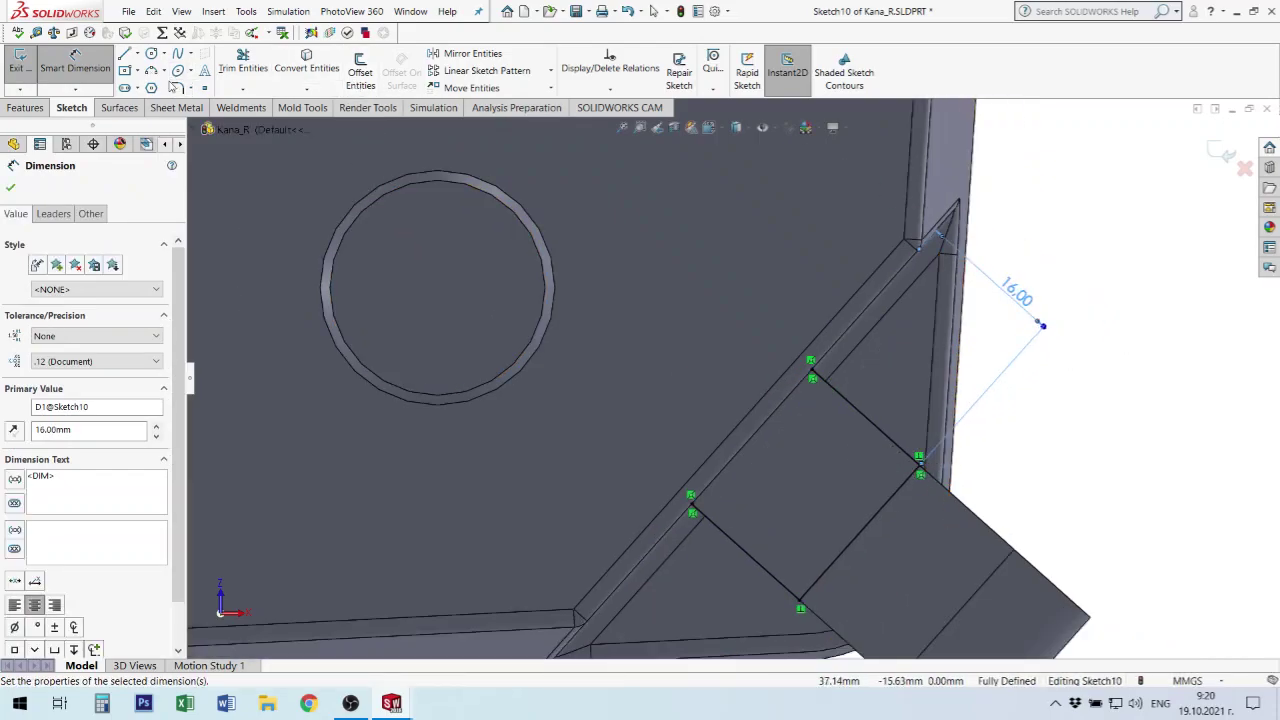
pyautogui.click(152, 72)
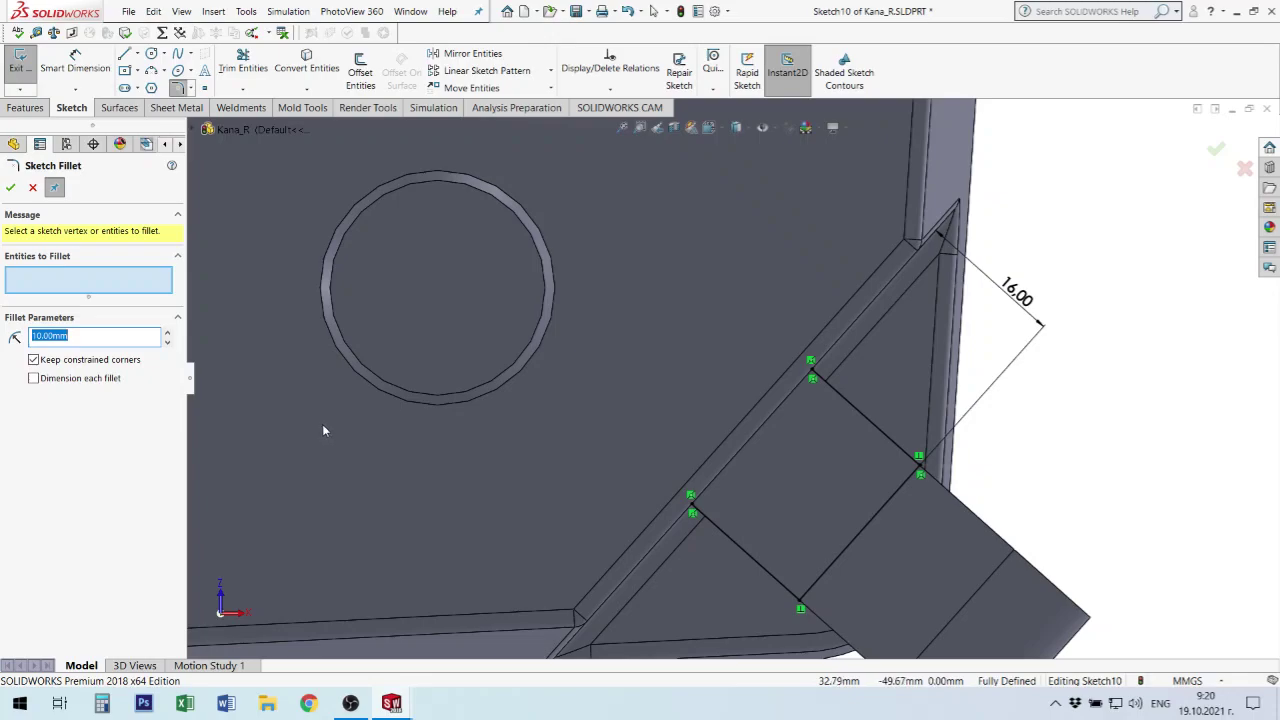
# - Fillet the right and bottom corners of the Sketch10 outline at R6
pyautogui.write('6')
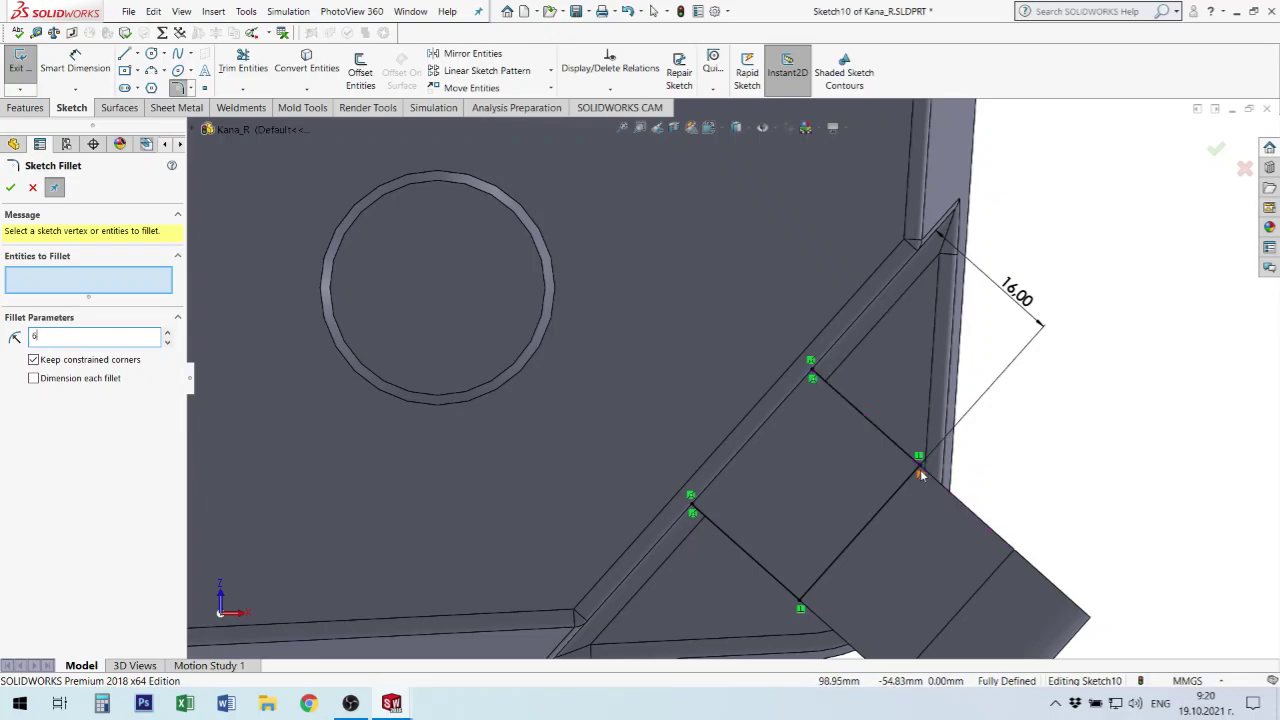
pyautogui.click(921, 475)
pyautogui.click(802, 605)
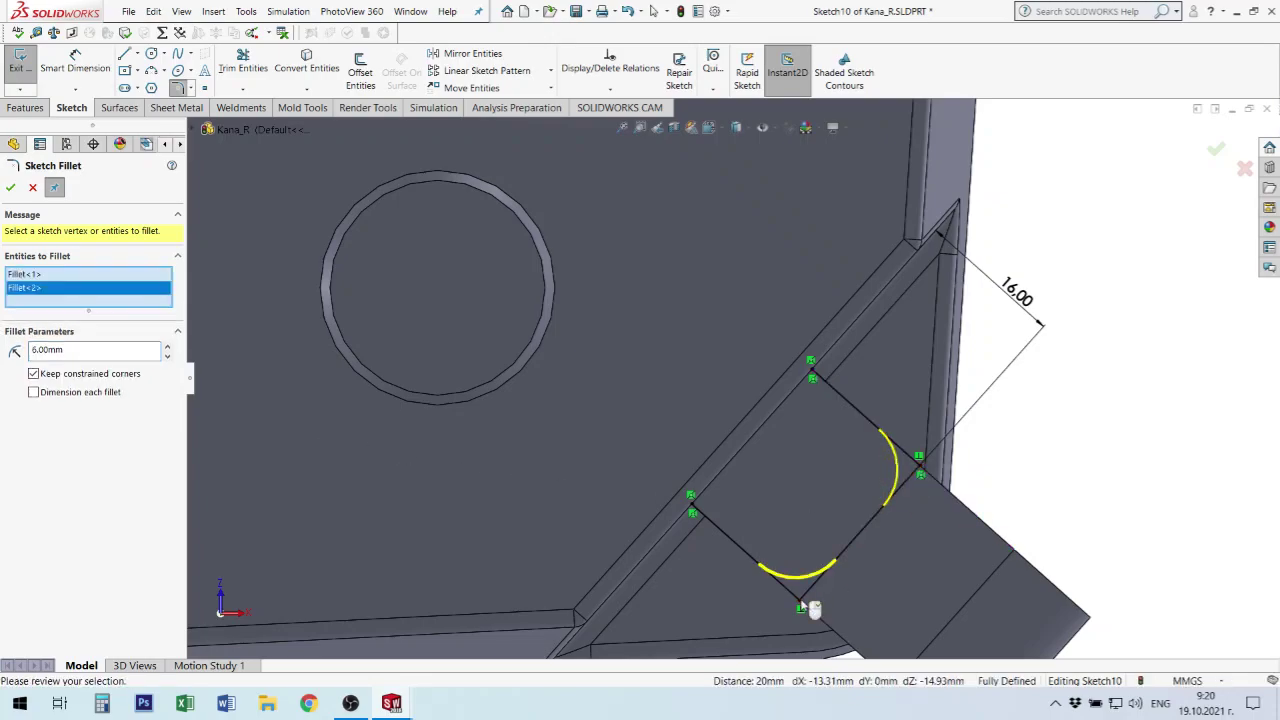
pyautogui.click(11, 188)
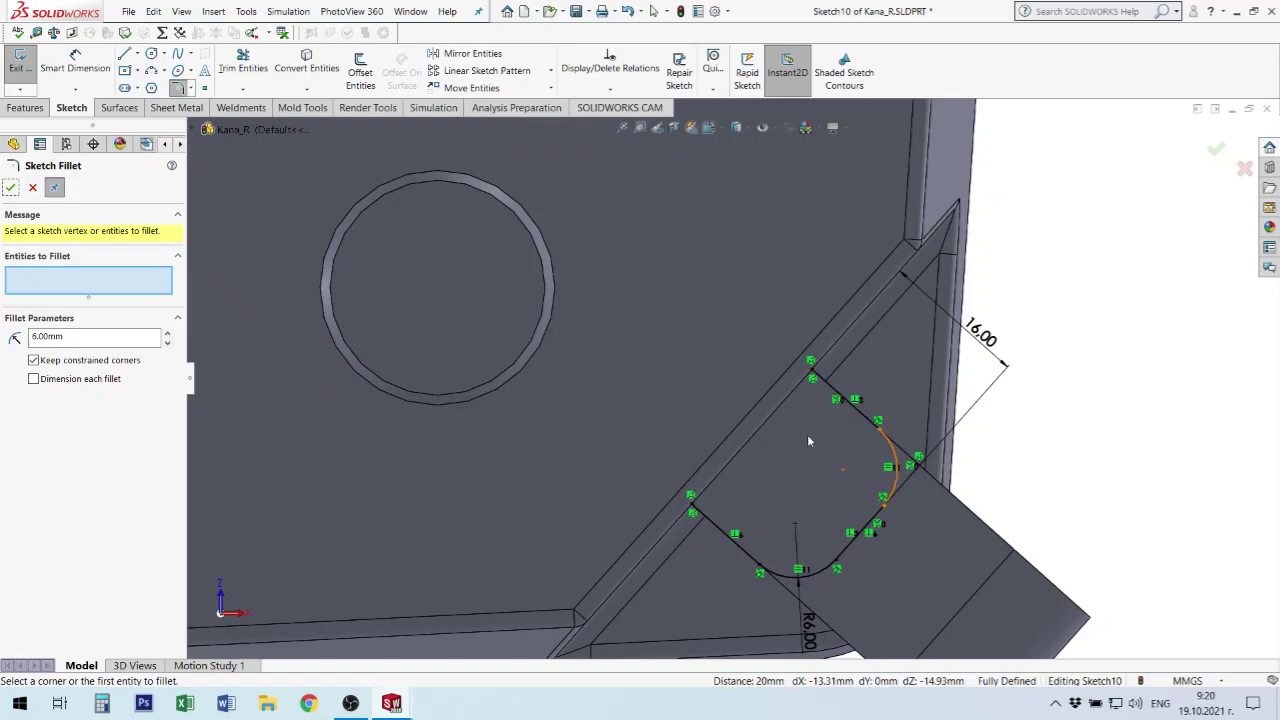
pyautogui.click(10, 188)
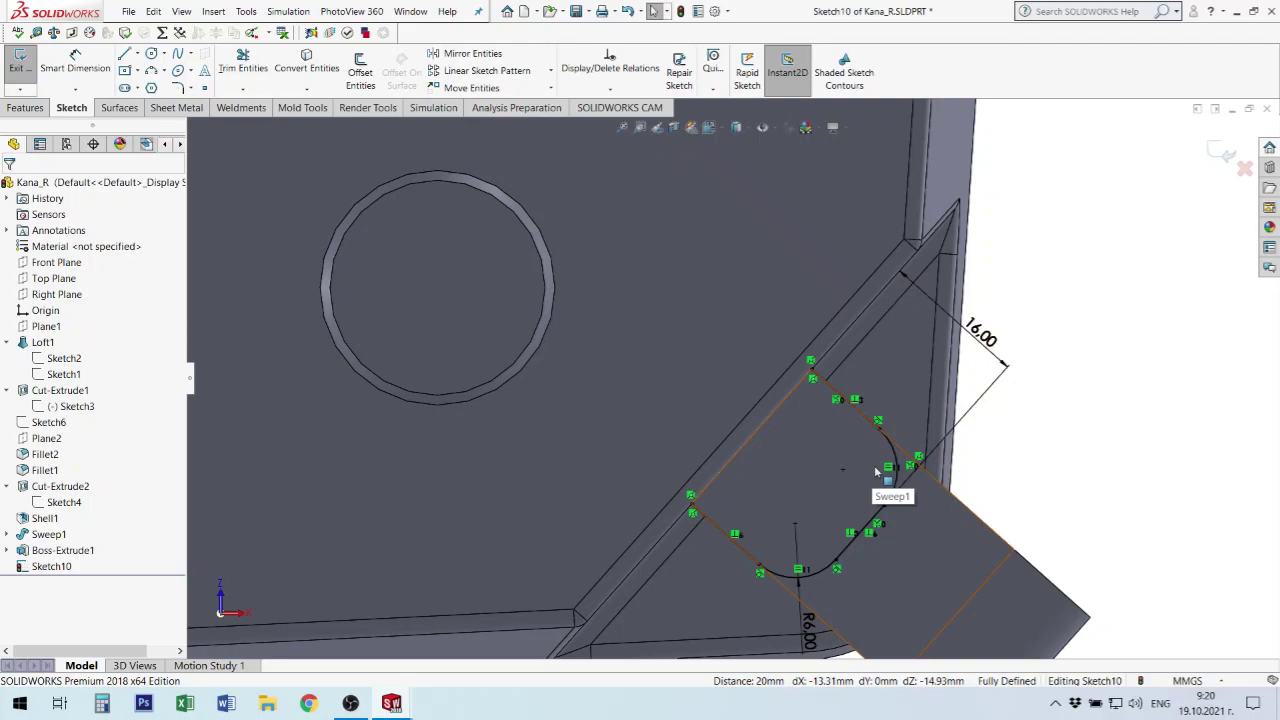
# - Dismiss the PhotoView 360 menu and switch to the mirrored Kana_L part window
pyautogui.hotkey('alt', 'p')
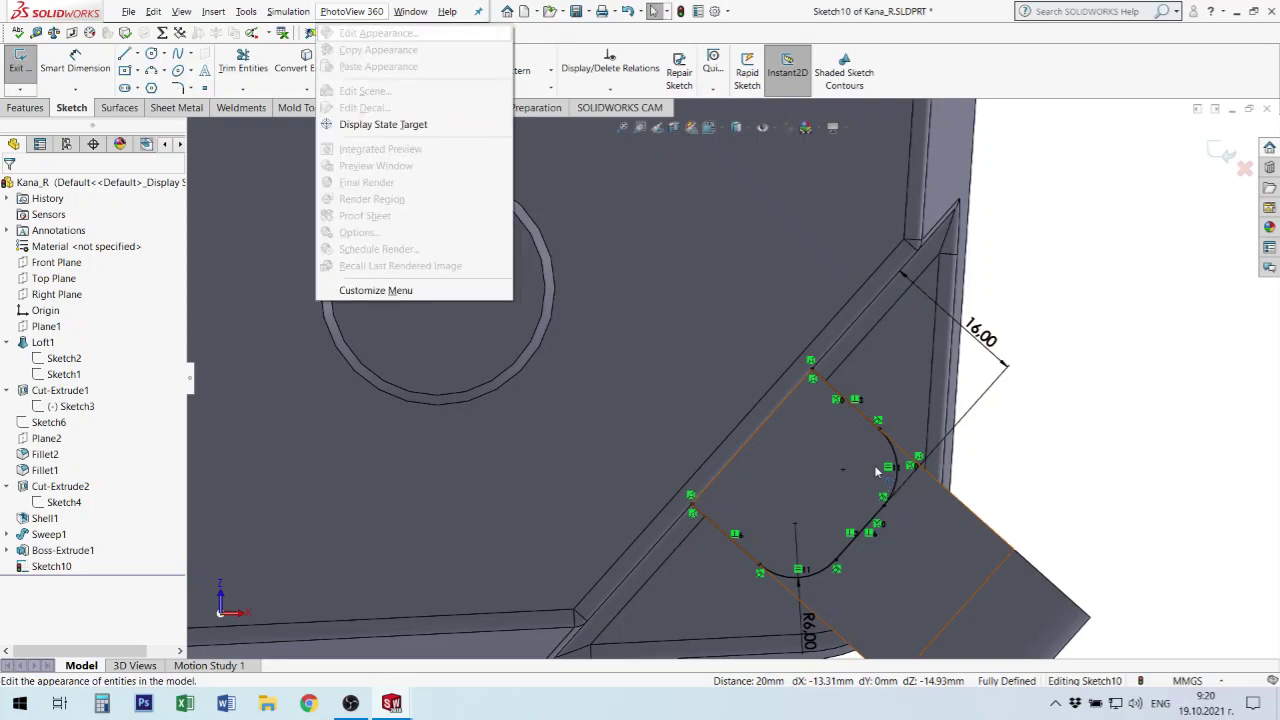
pyautogui.click(243, 673)
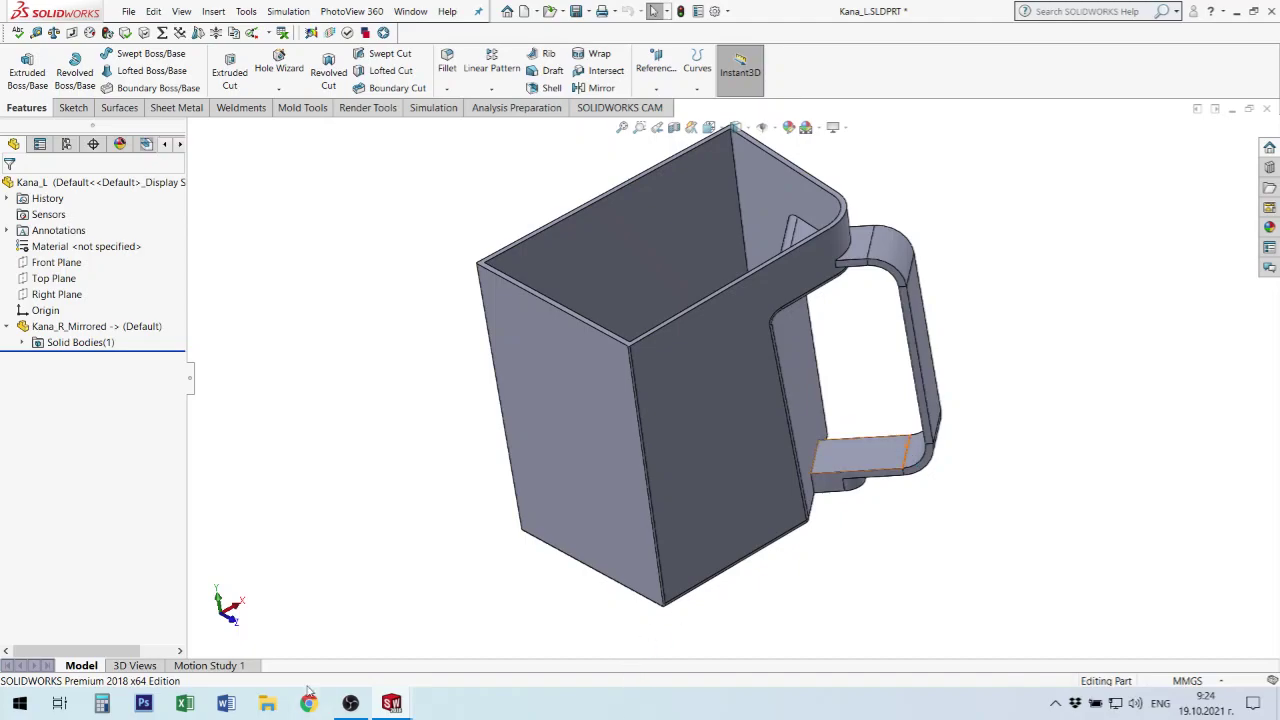
pyautogui.click(351, 704)
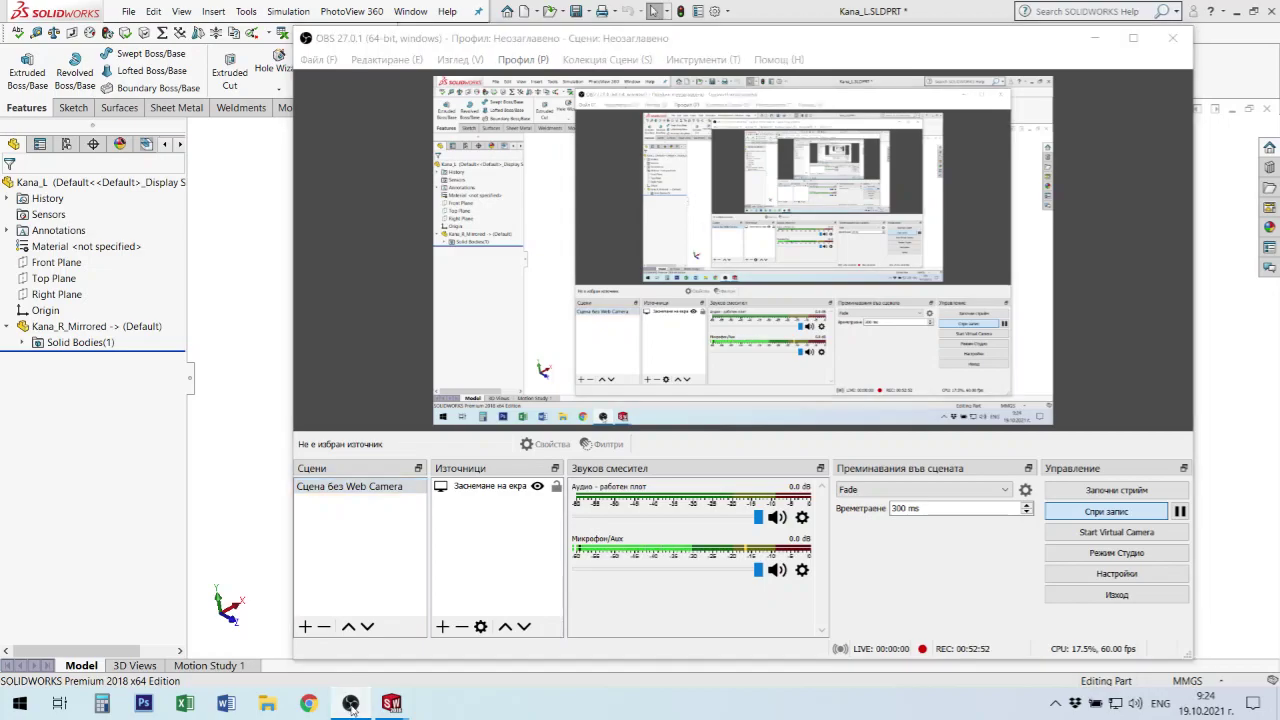
pyautogui.click(348, 704)
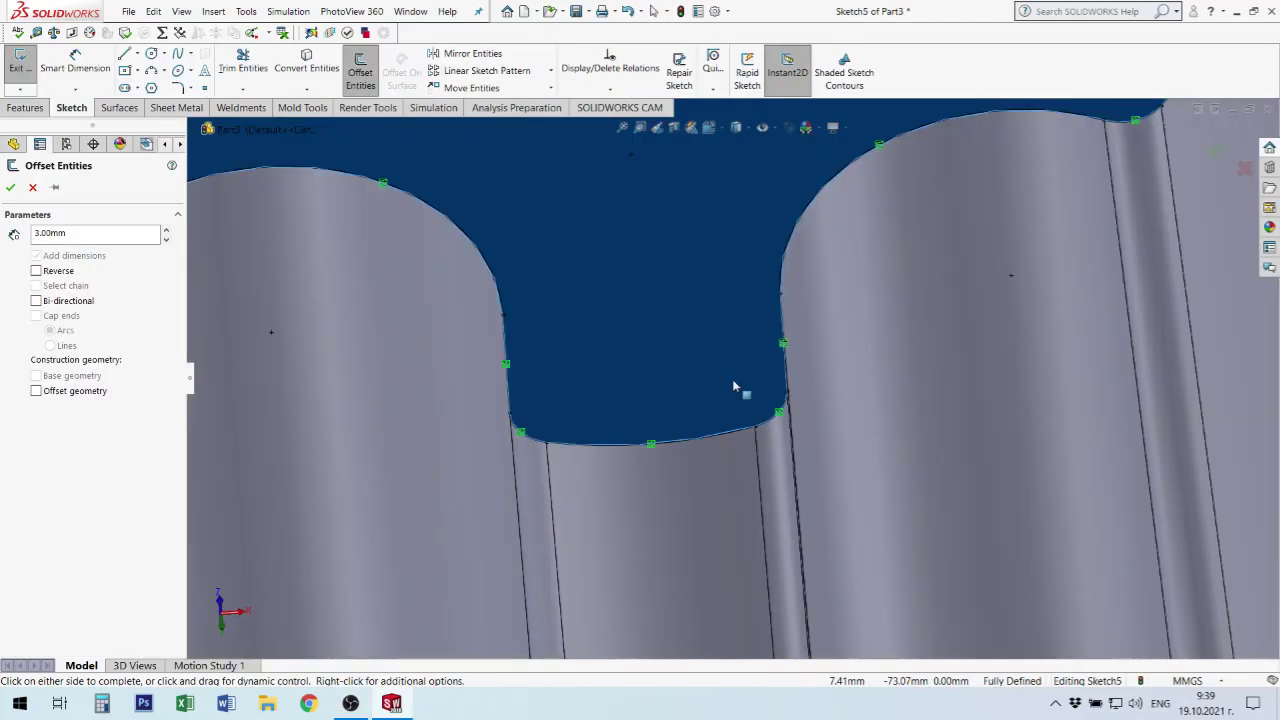
# - Offset Part3's top-face outline by 3.00 mm and select the resulting closed region
pyautogui.scroll(2, 732, 379)
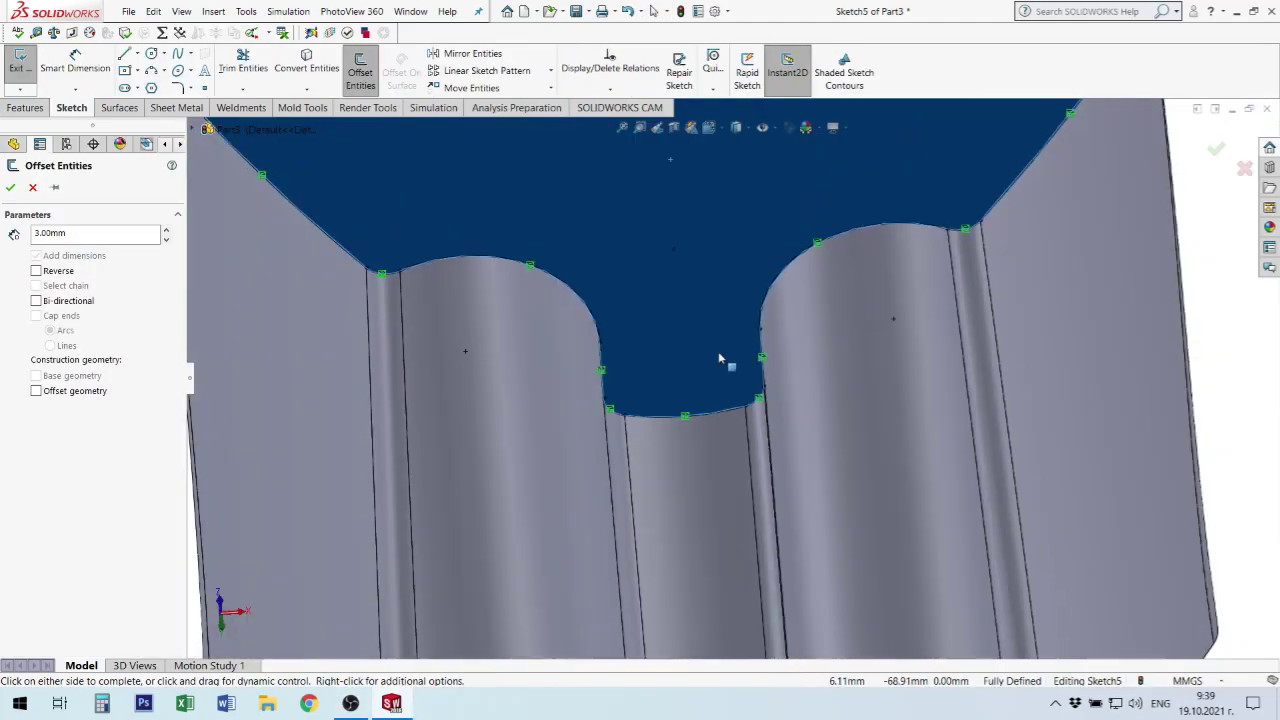
pyautogui.scroll(2, 718, 351)
pyautogui.scroll(2, 700, 380)
pyautogui.scroll(-2, 740, 360)
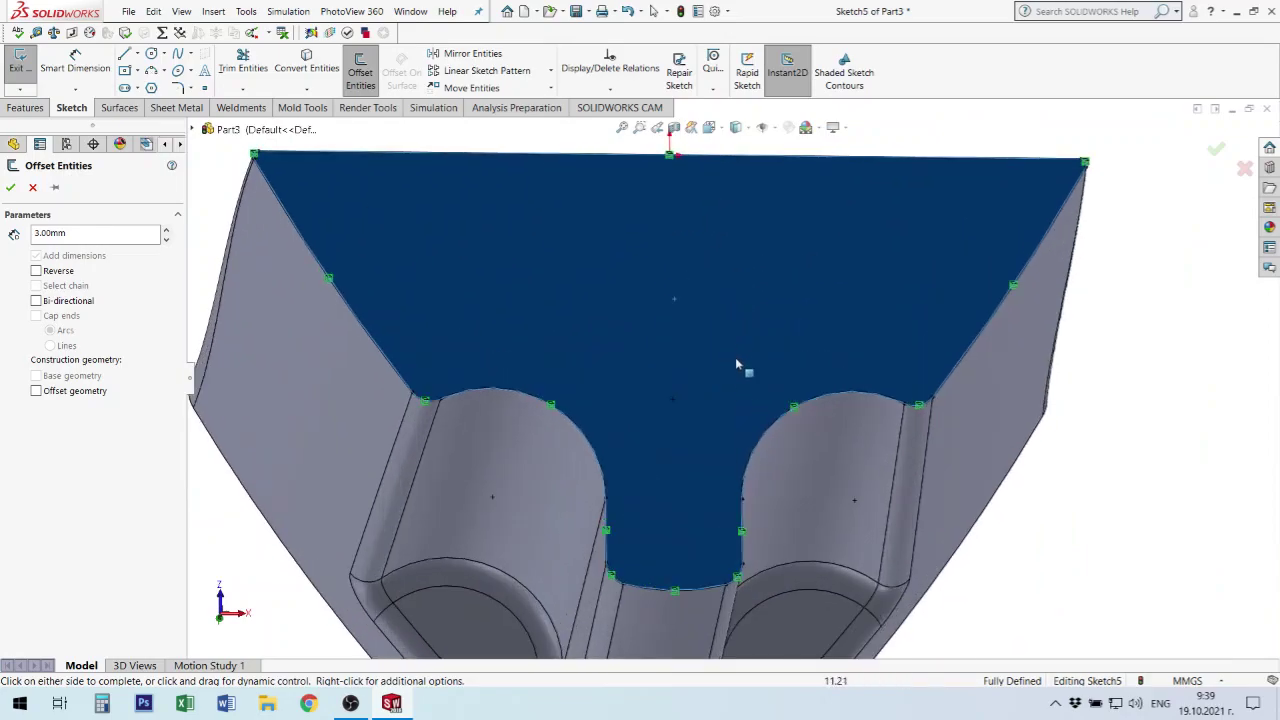
pyautogui.scroll(-1, 735, 357)
pyautogui.scroll(-1, 718, 378)
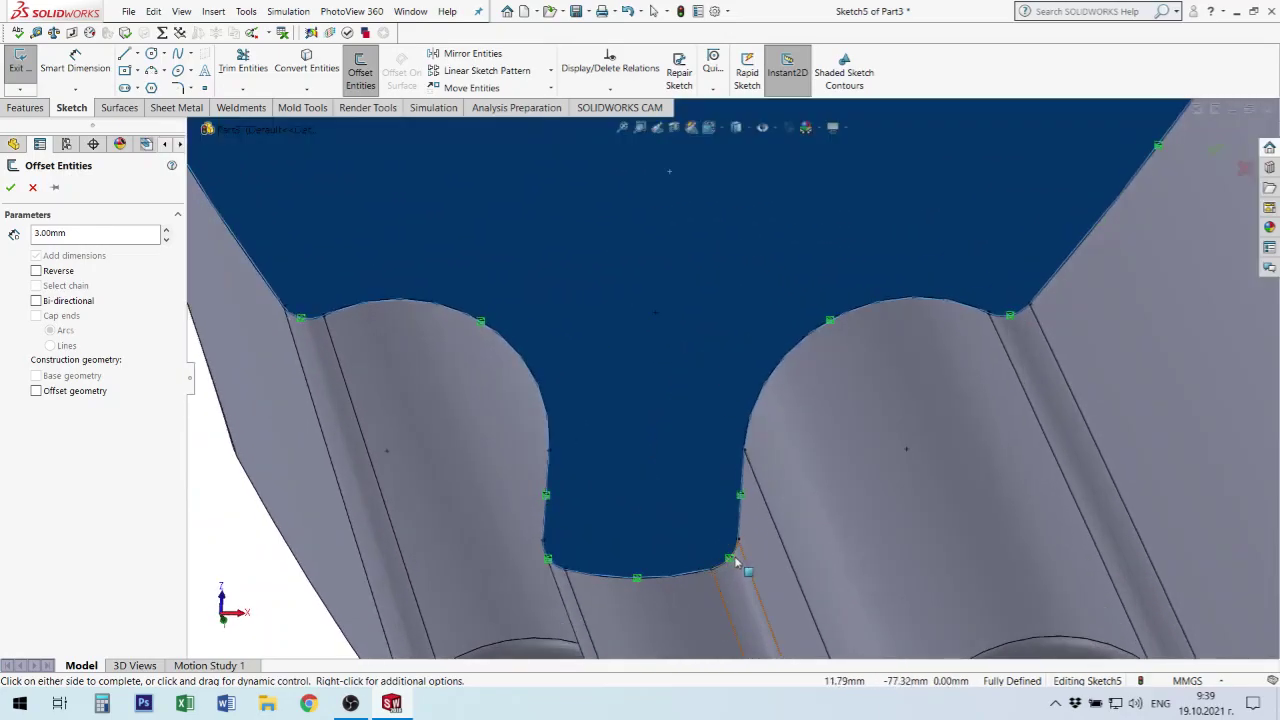
pyautogui.scroll(-1, 702, 540)
pyautogui.scroll(2, 745, 490)
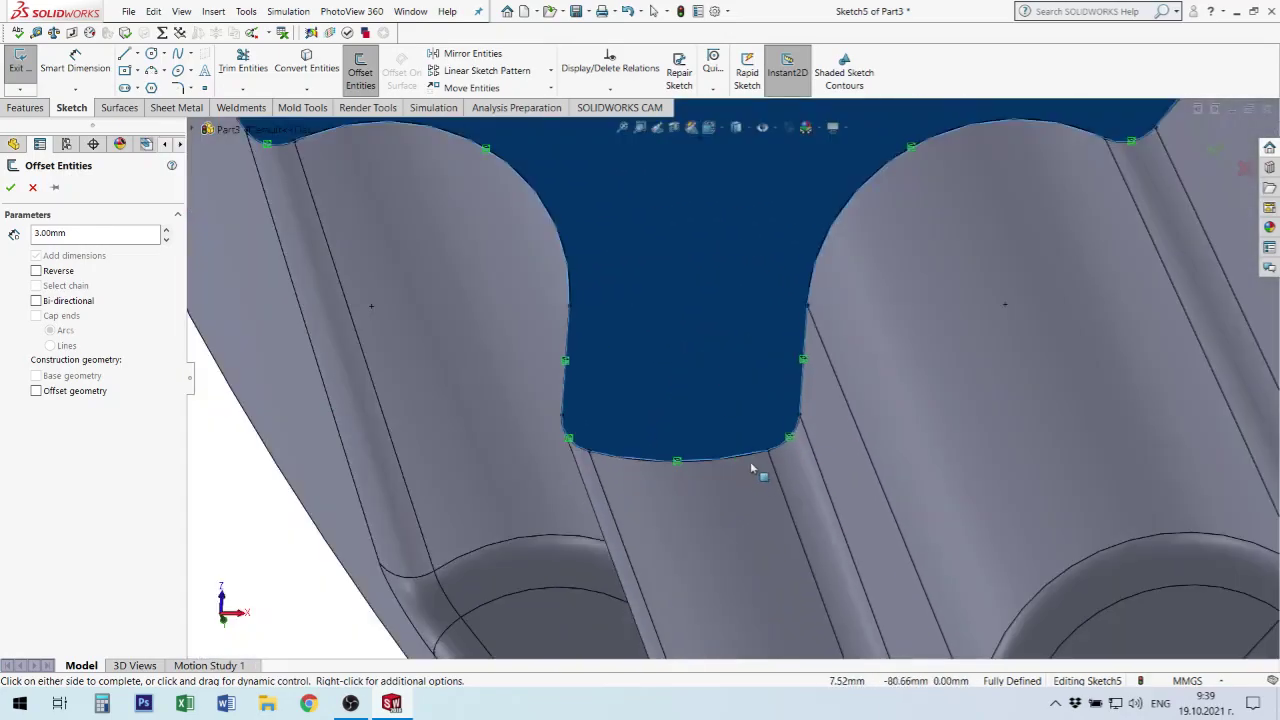
pyautogui.scroll(2, 730, 410)
pyautogui.click(985, 208)
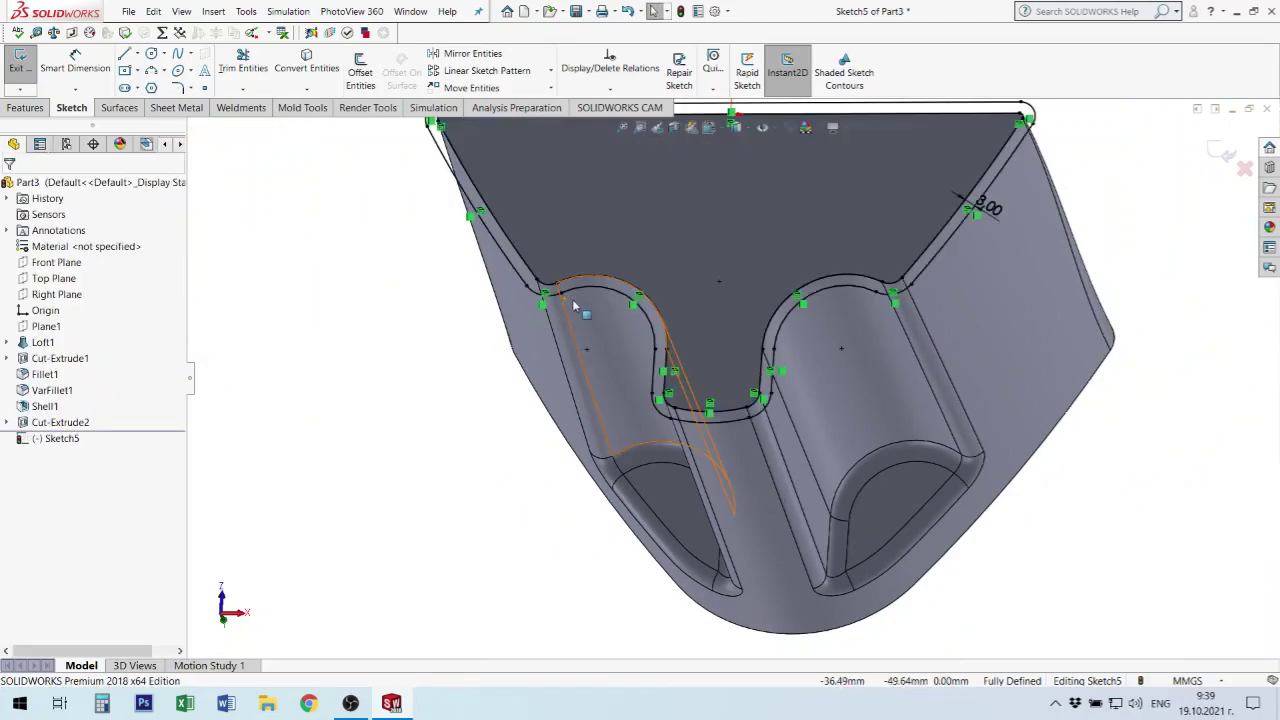
pyautogui.click(1040, 234)
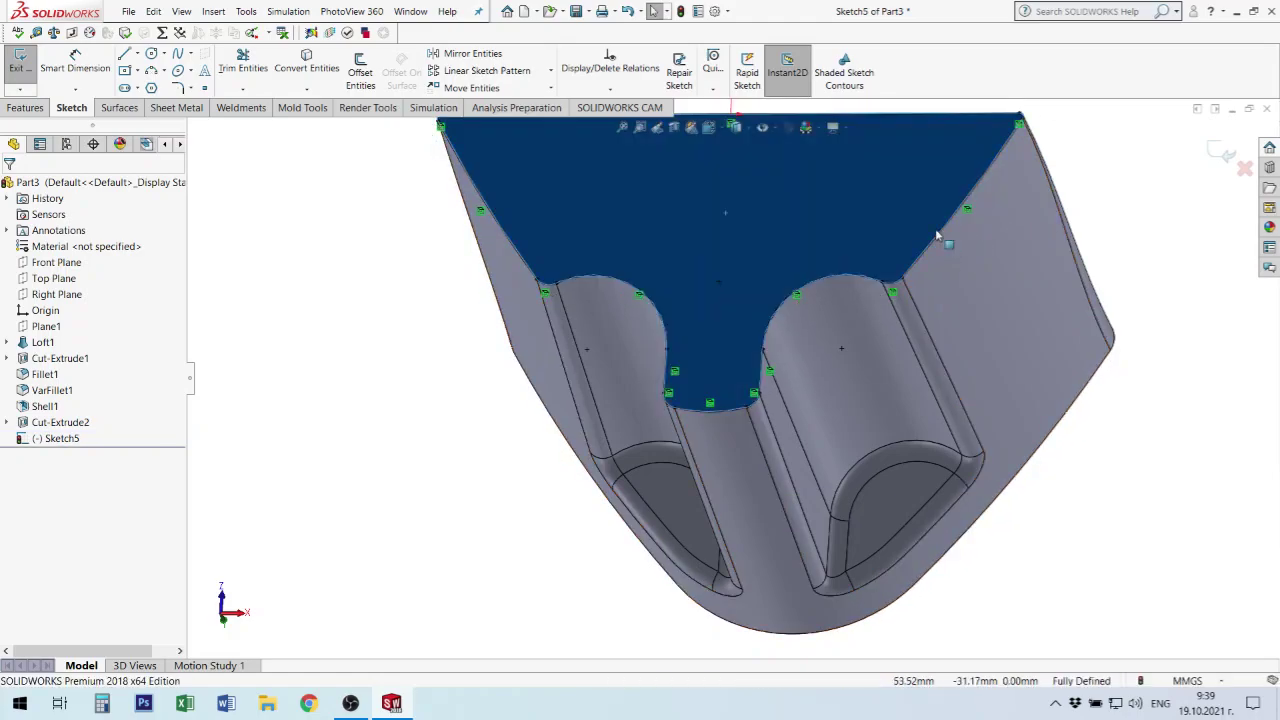